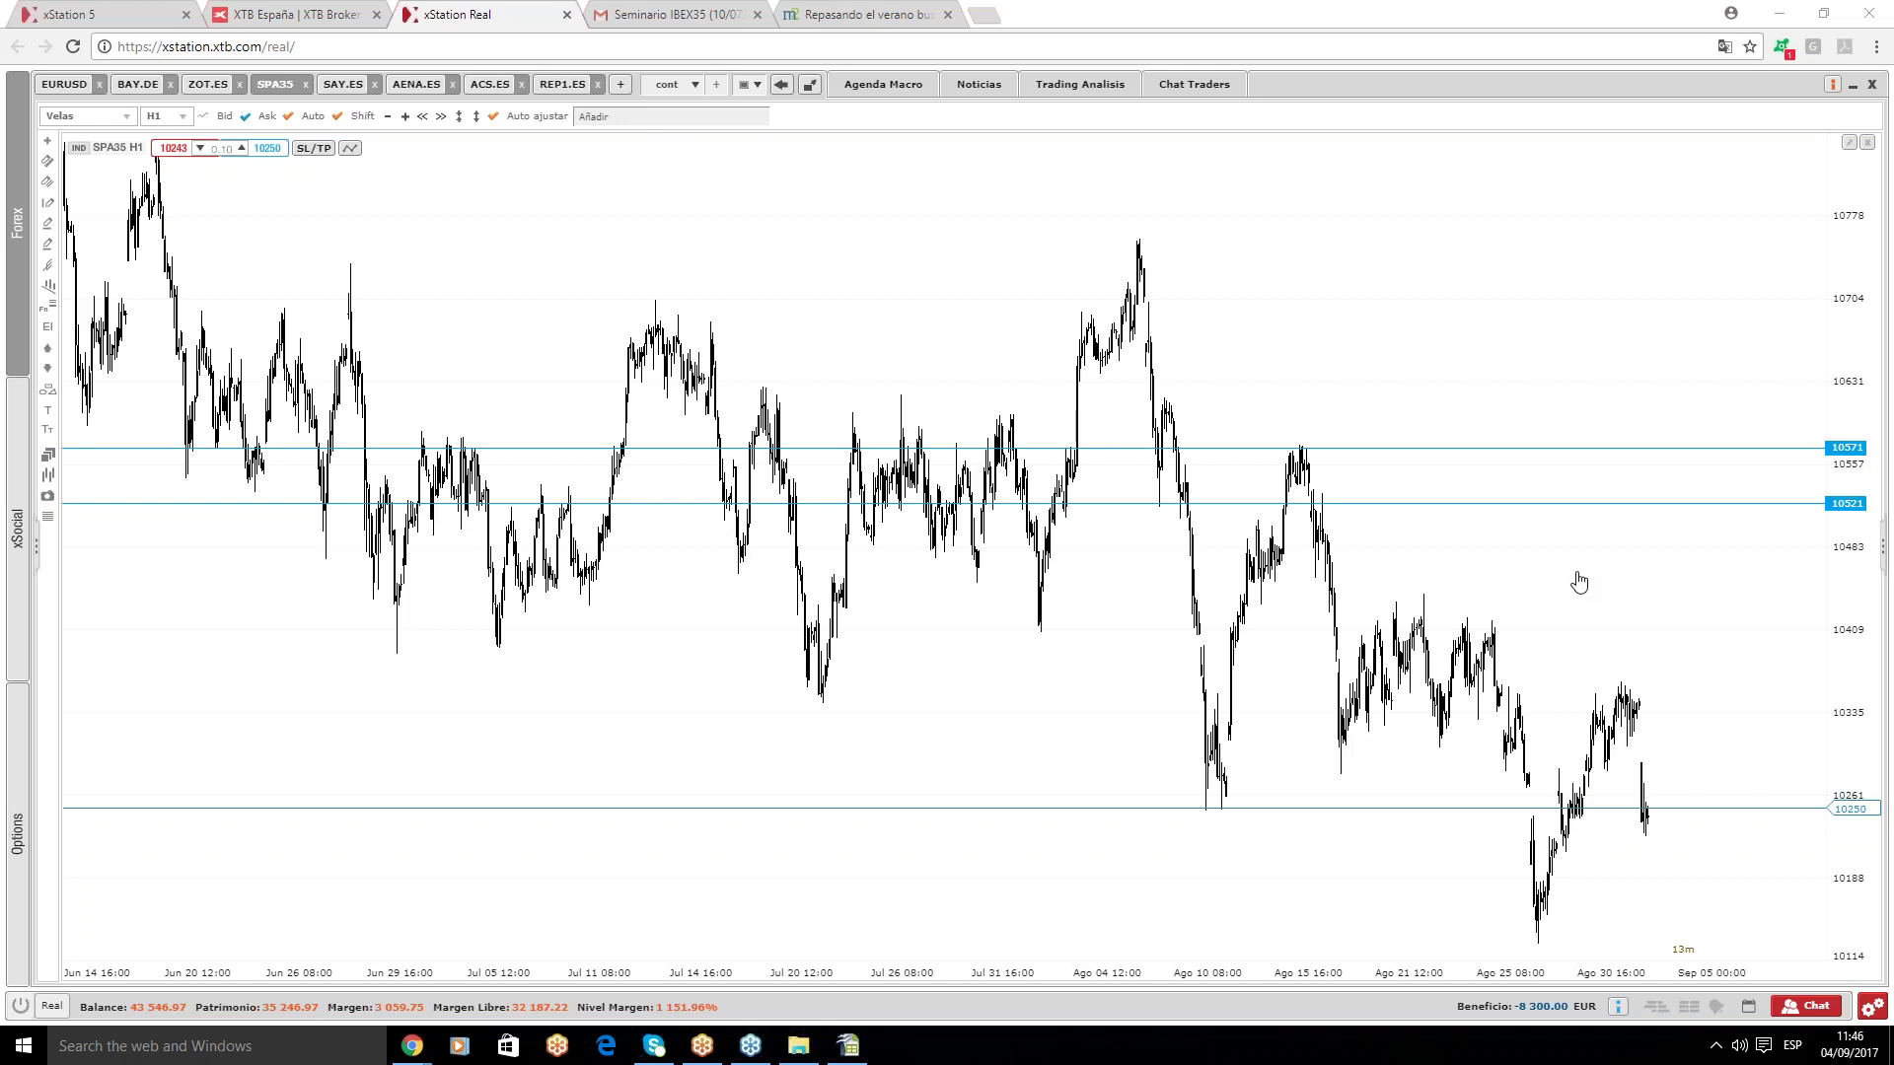
- Show the Agenda Macro calendar and browse the Friday 1 September 2017 macro releases
{"action": "left_click", "coordinate": [872, 89]}
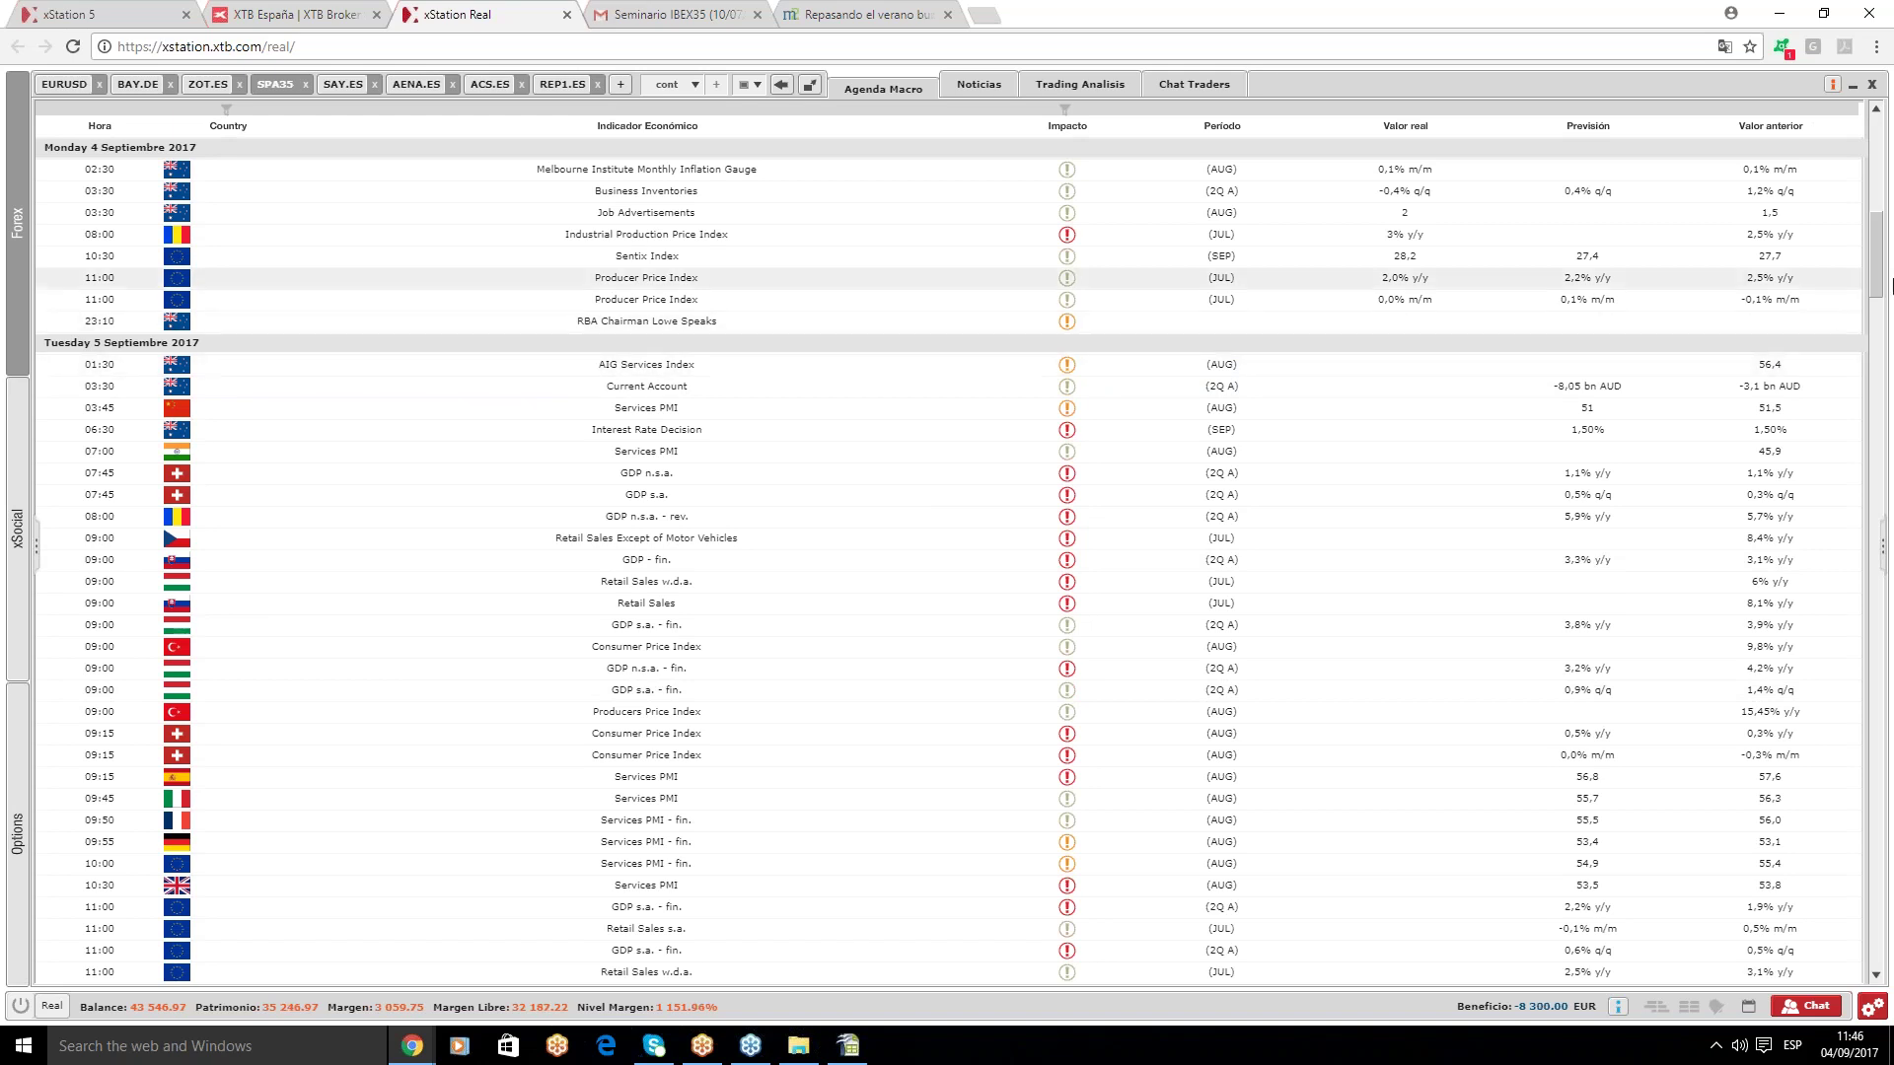
{"action": "left_click_drag", "start_coordinate": [1876, 286], "coordinate": [1882, 312]}
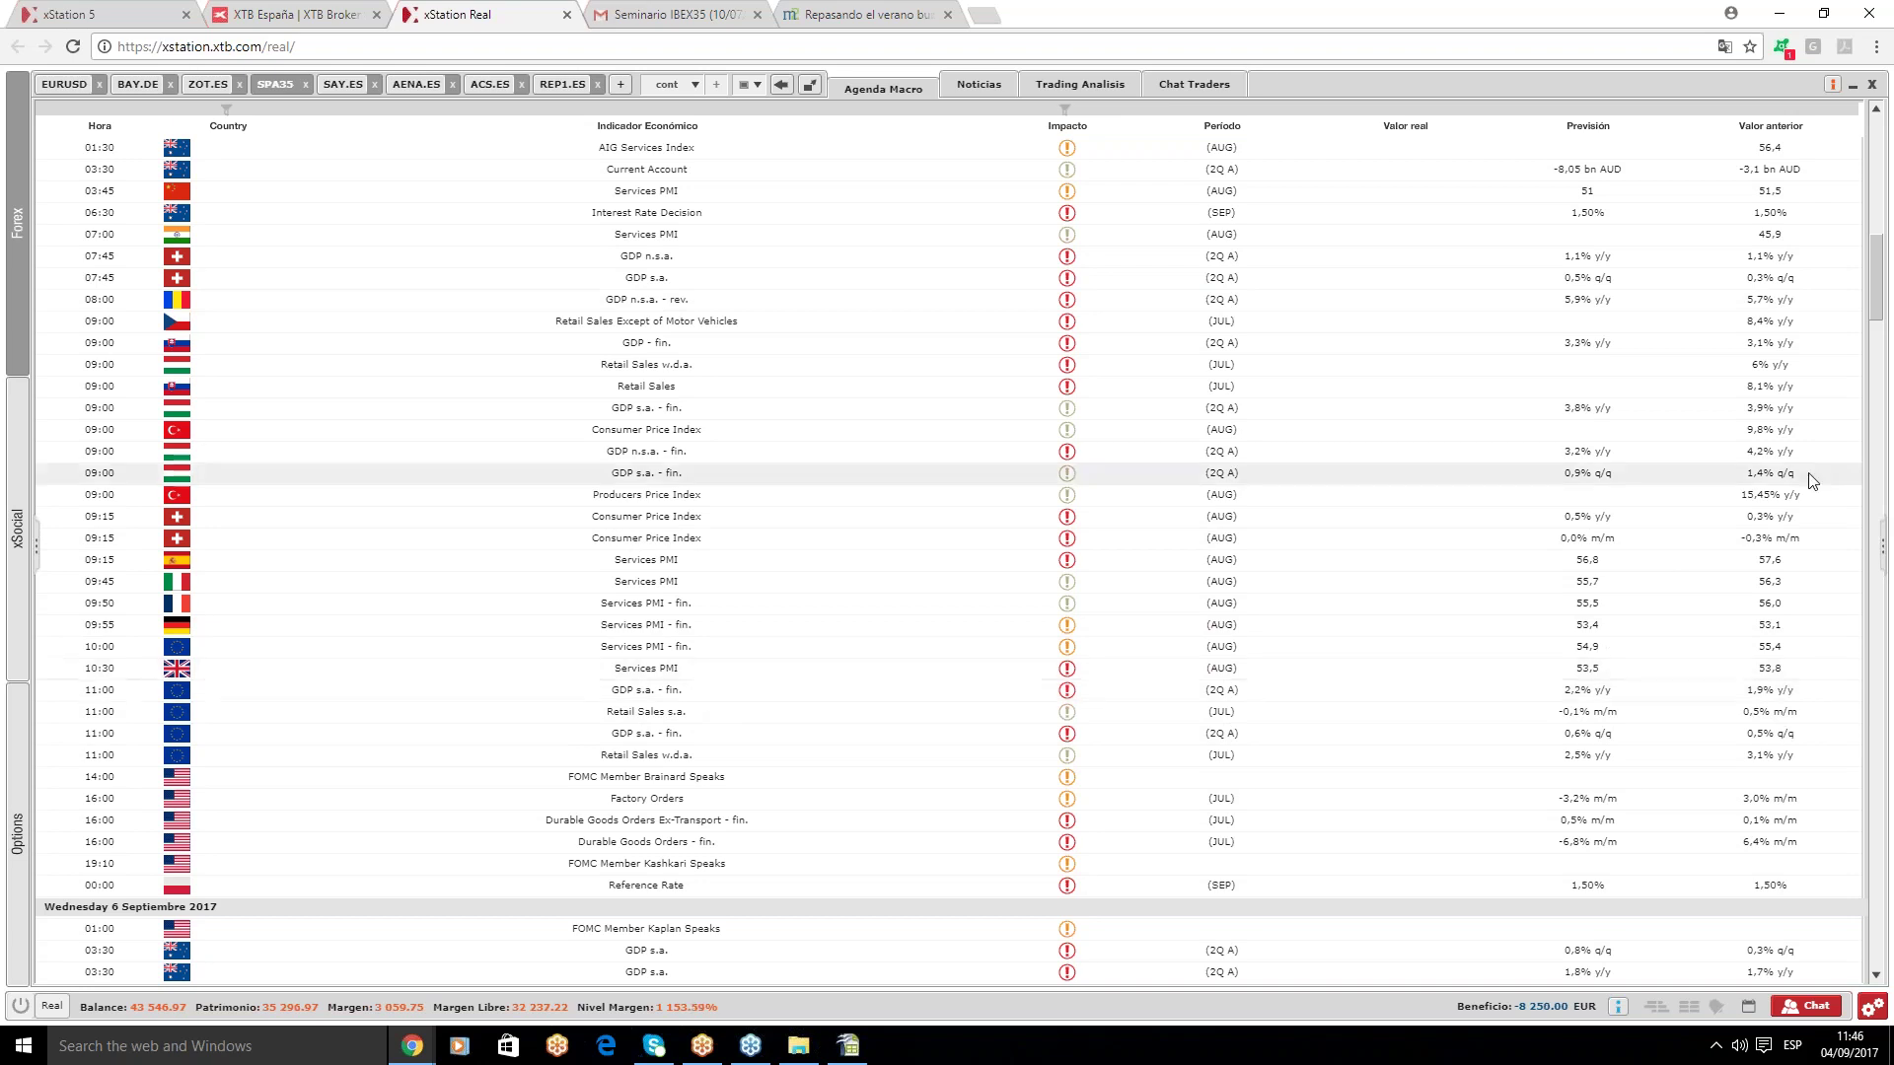
{"action": "left_click_drag", "start_coordinate": [1875, 294], "coordinate": [1887, 331]}
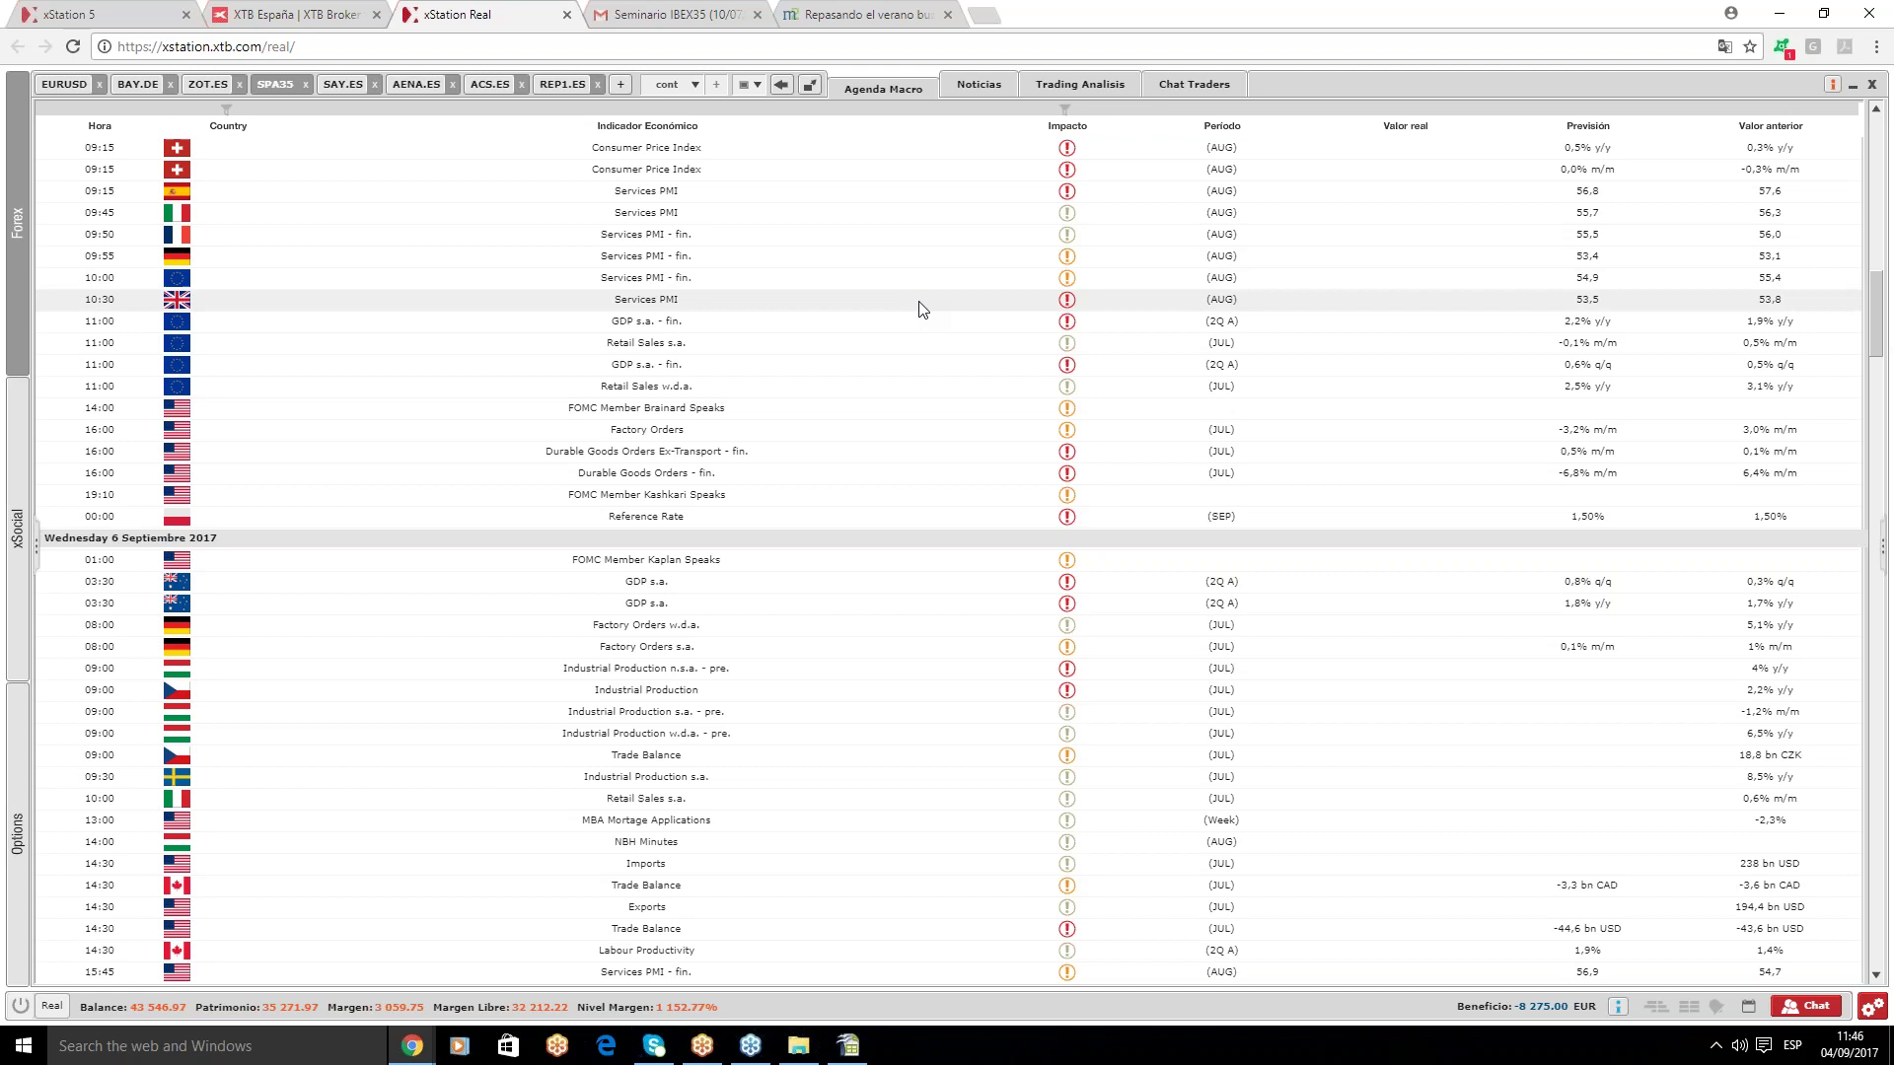
{"action": "left_click", "coordinate": [947, 383]}
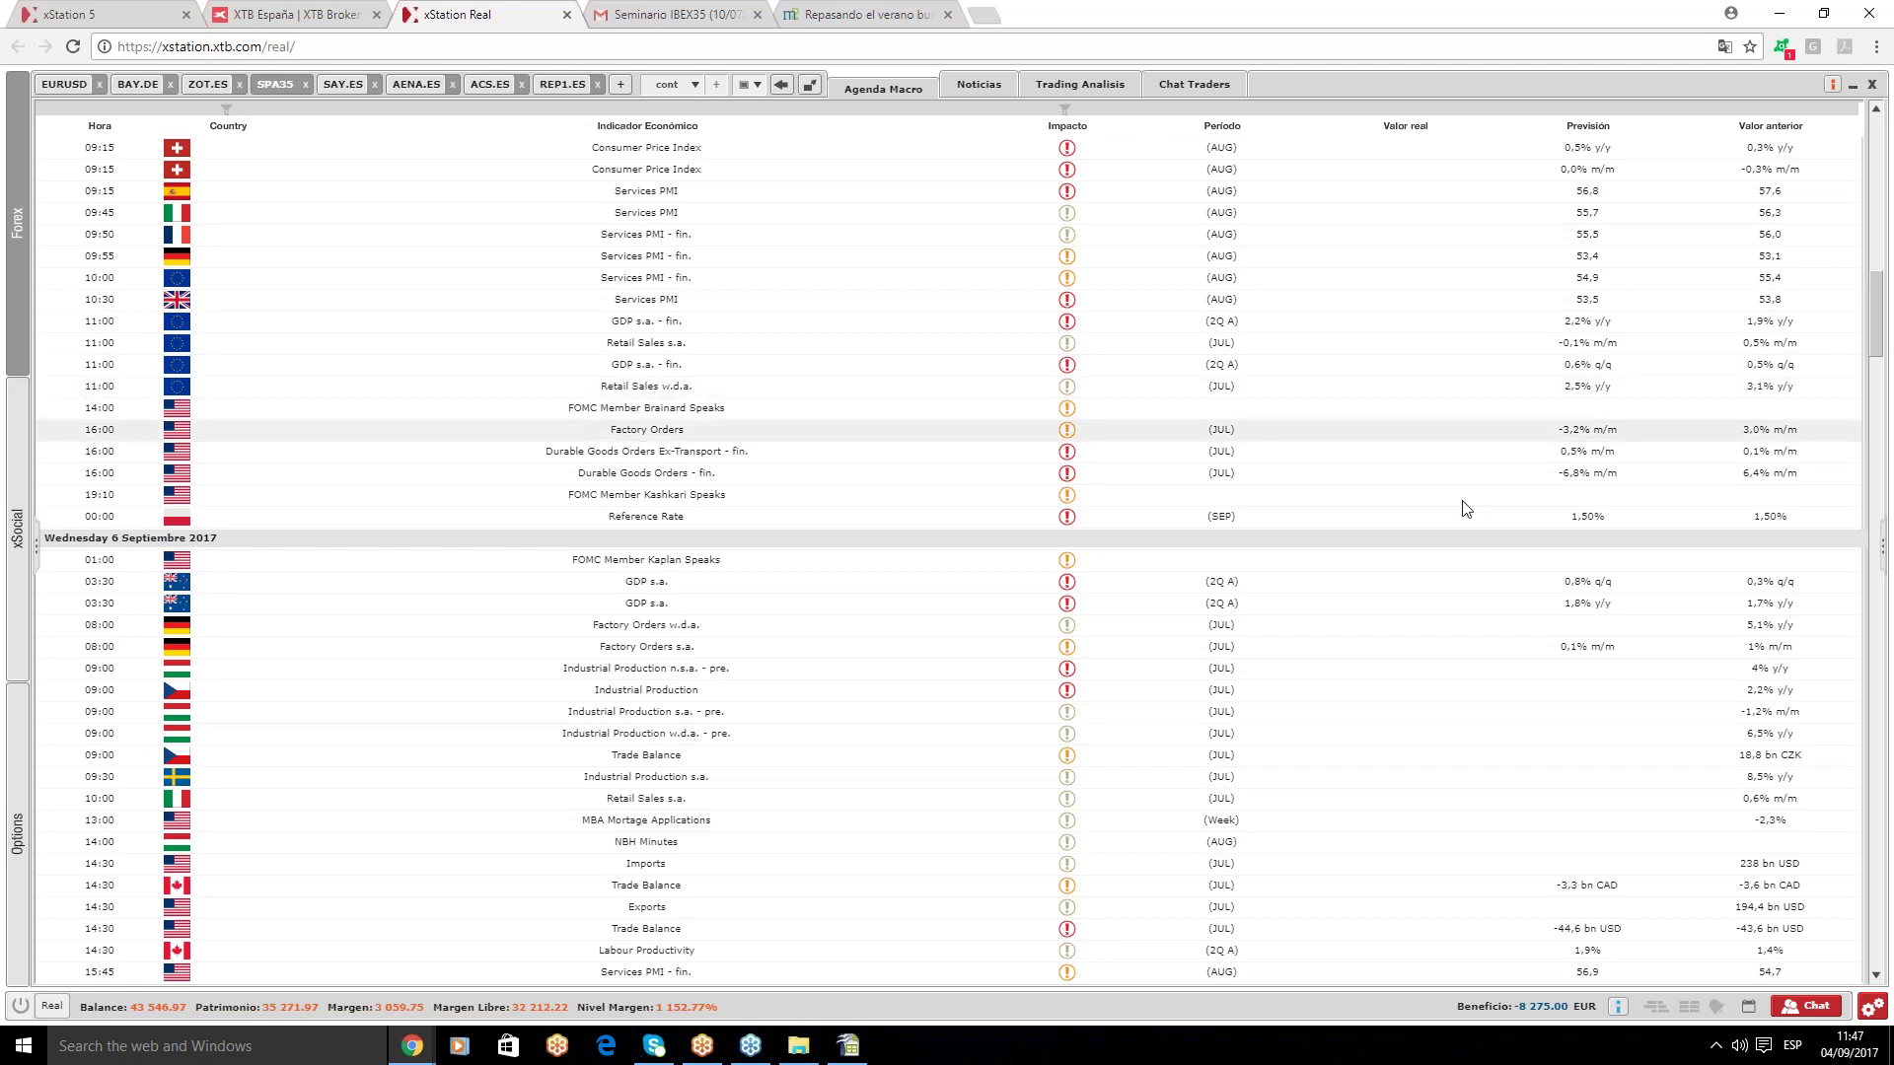
{"action": "left_click_drag", "start_coordinate": [1882, 347], "coordinate": [1890, 508]}
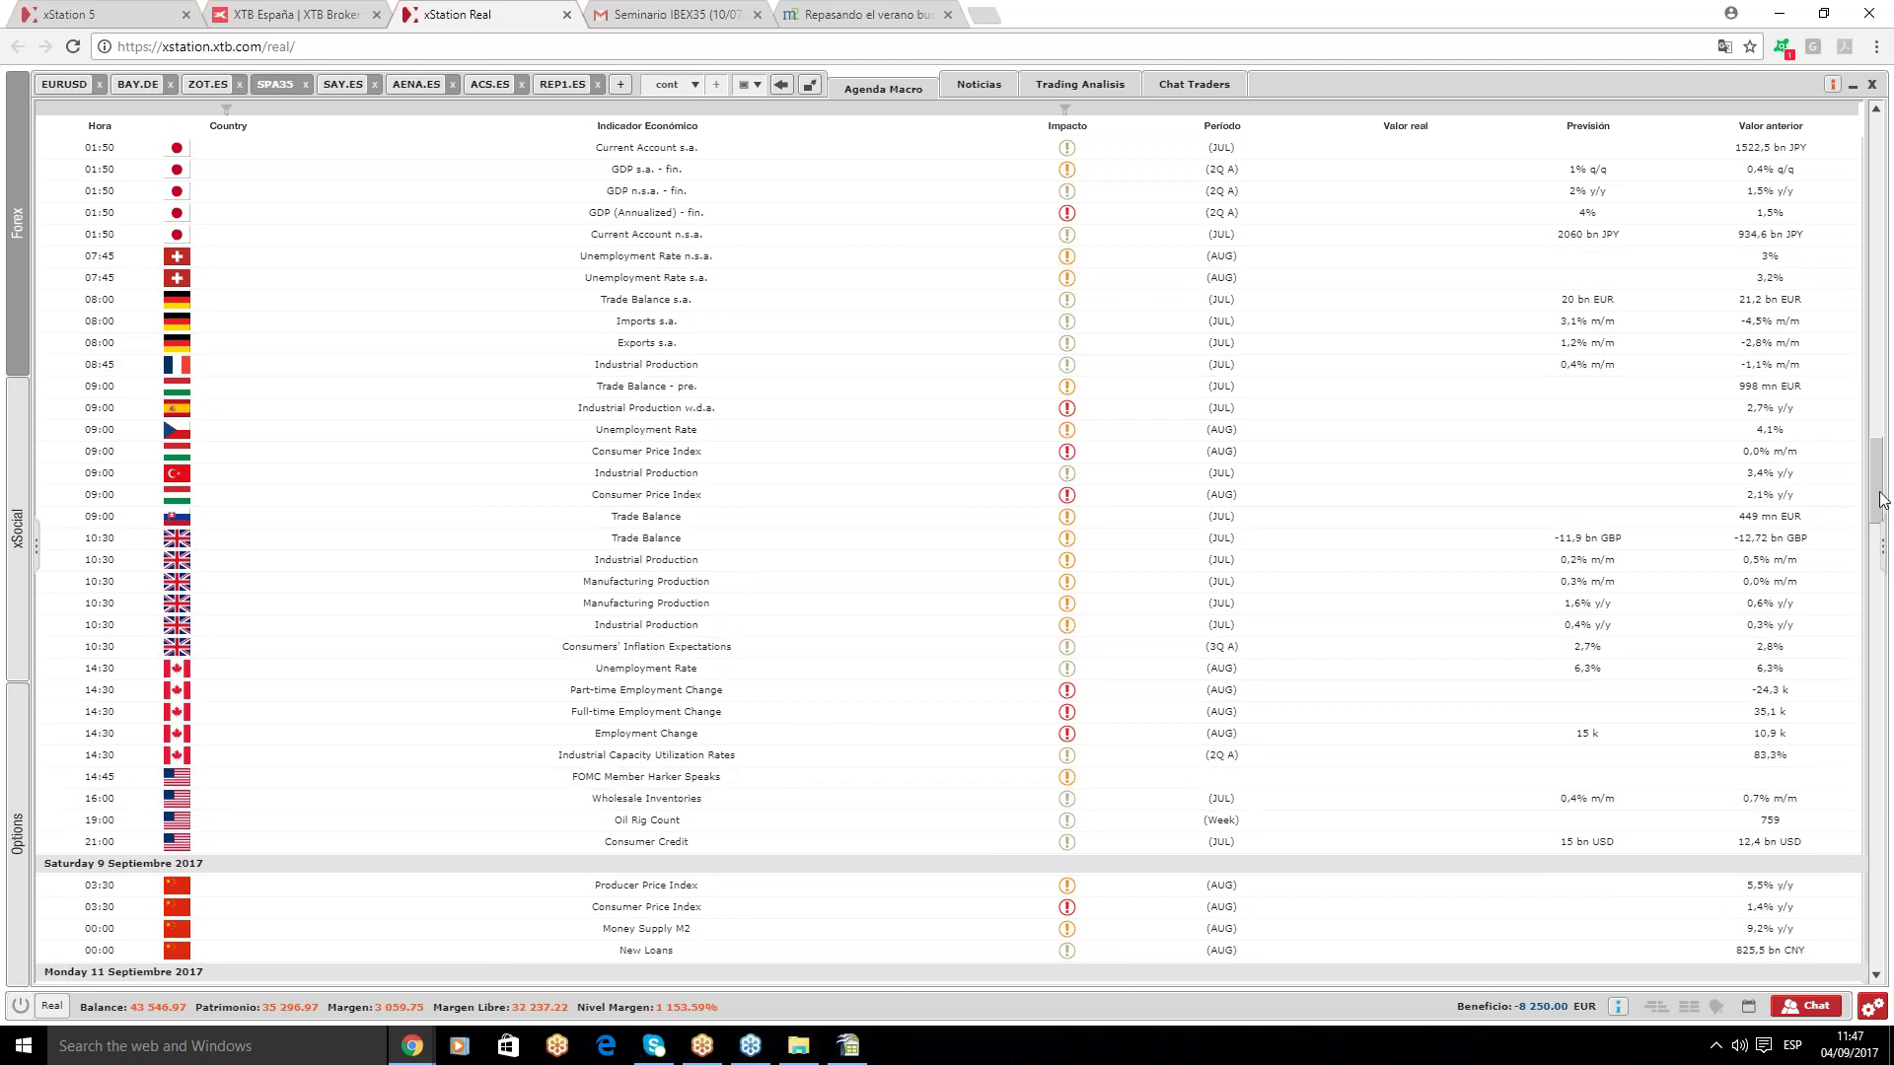
{"action": "scroll", "coordinate": [1882, 500], "scroll_direction": "down", "scroll_amount": 1}
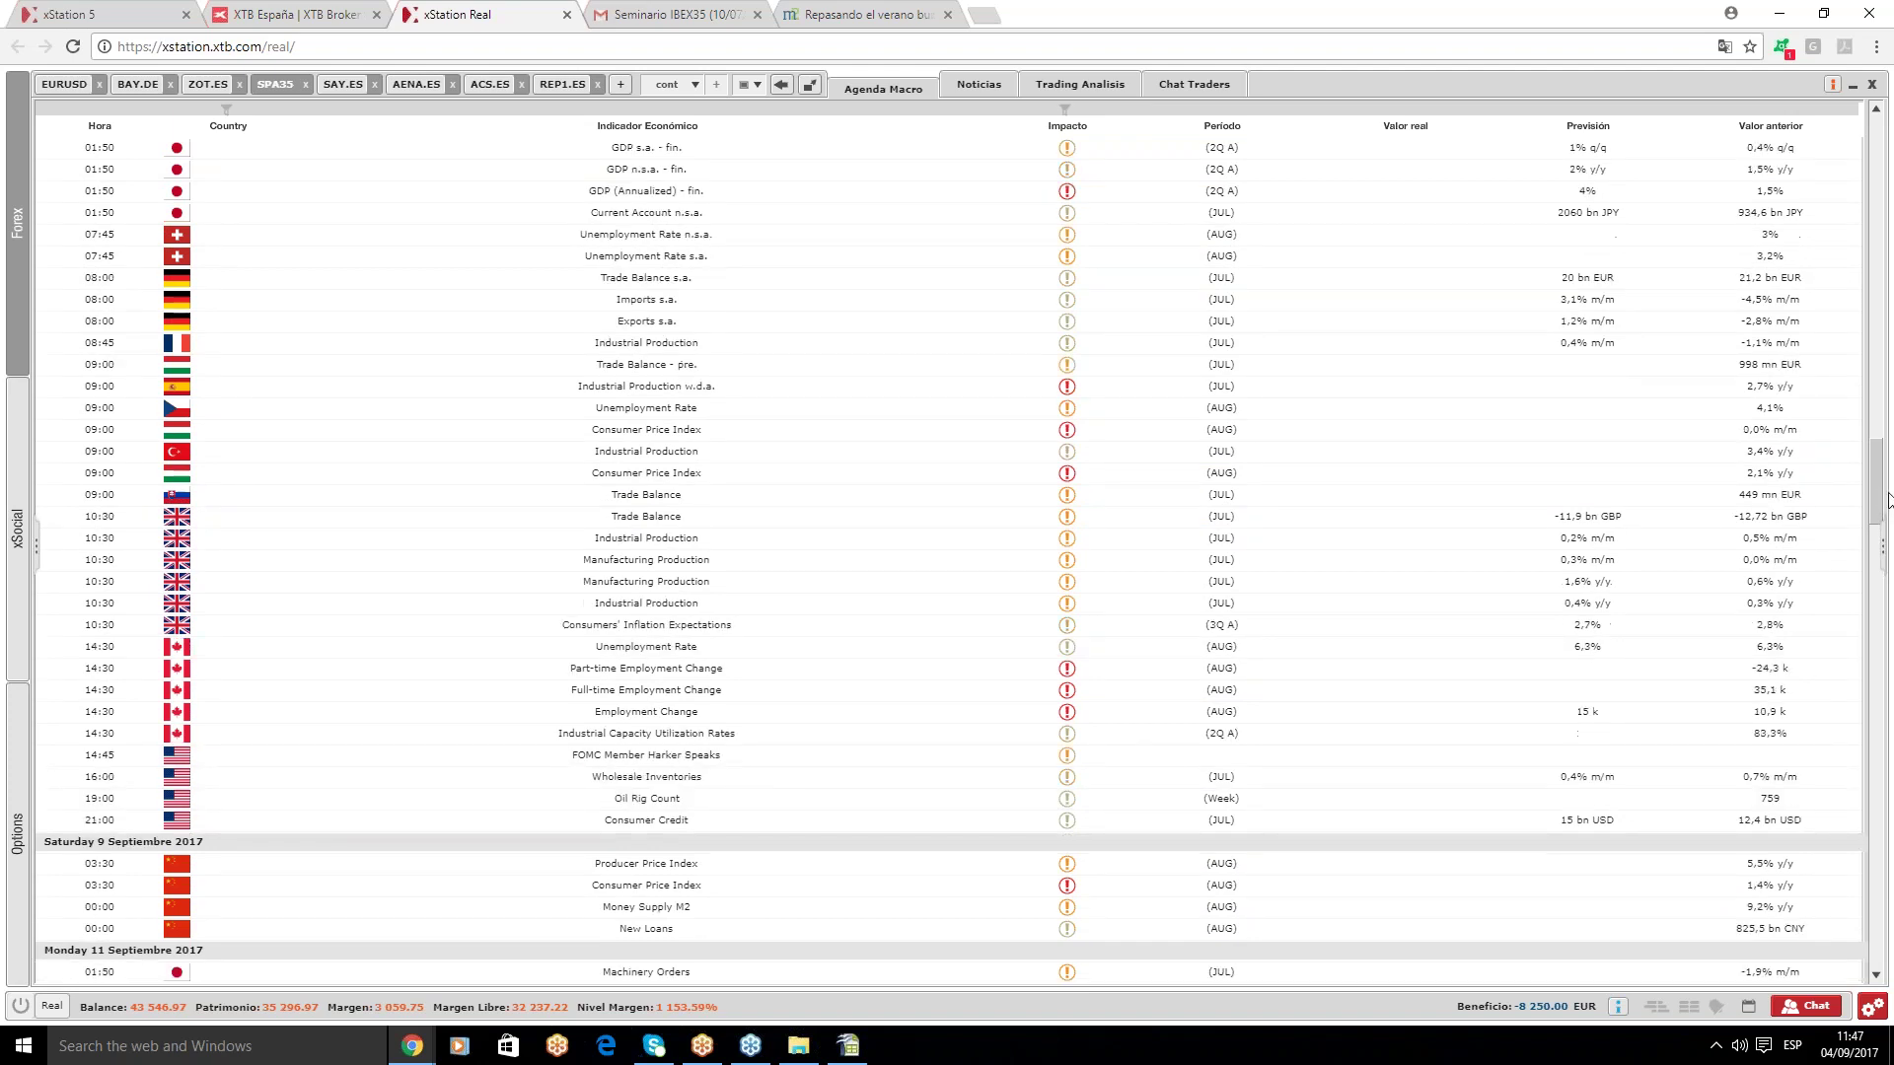
{"action": "scroll", "coordinate": [1884, 498], "scroll_direction": "up", "scroll_amount": 2}
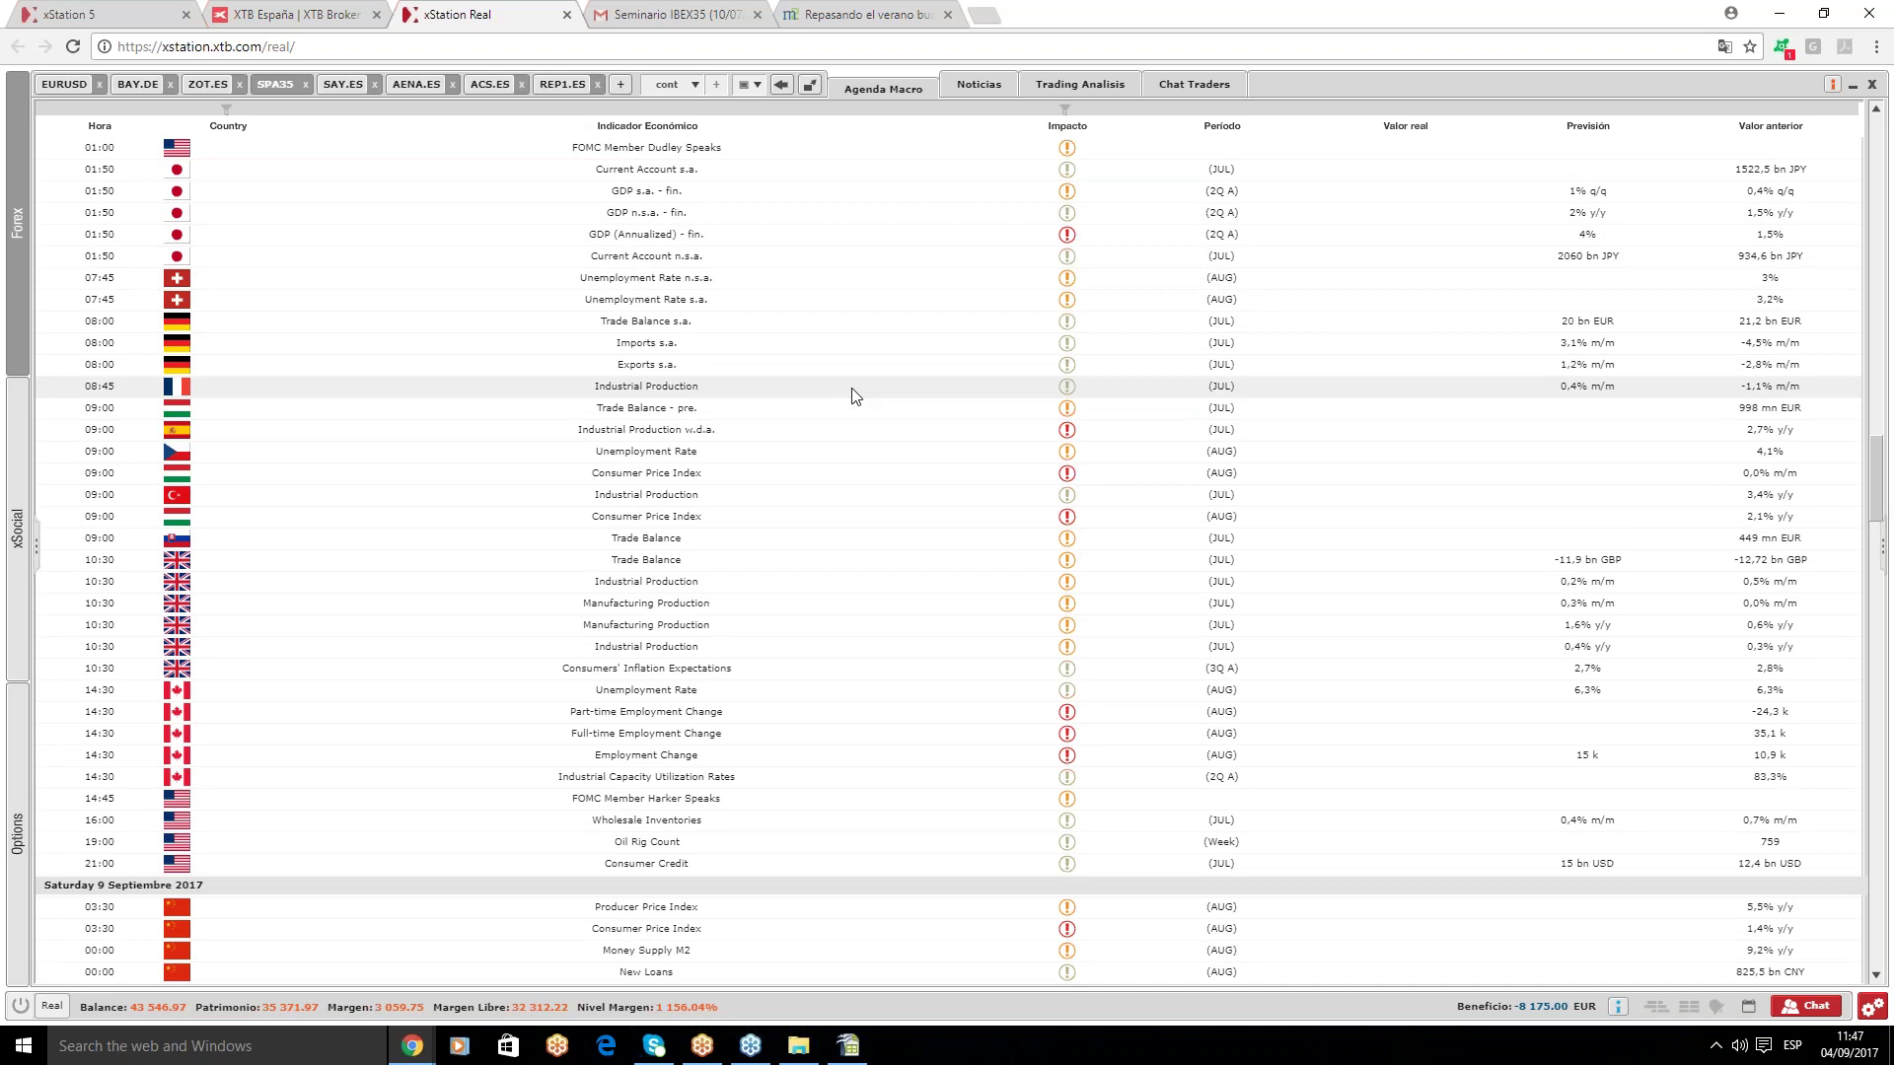
{"action": "left_click_drag", "start_coordinate": [1880, 458], "coordinate": [1886, 126]}
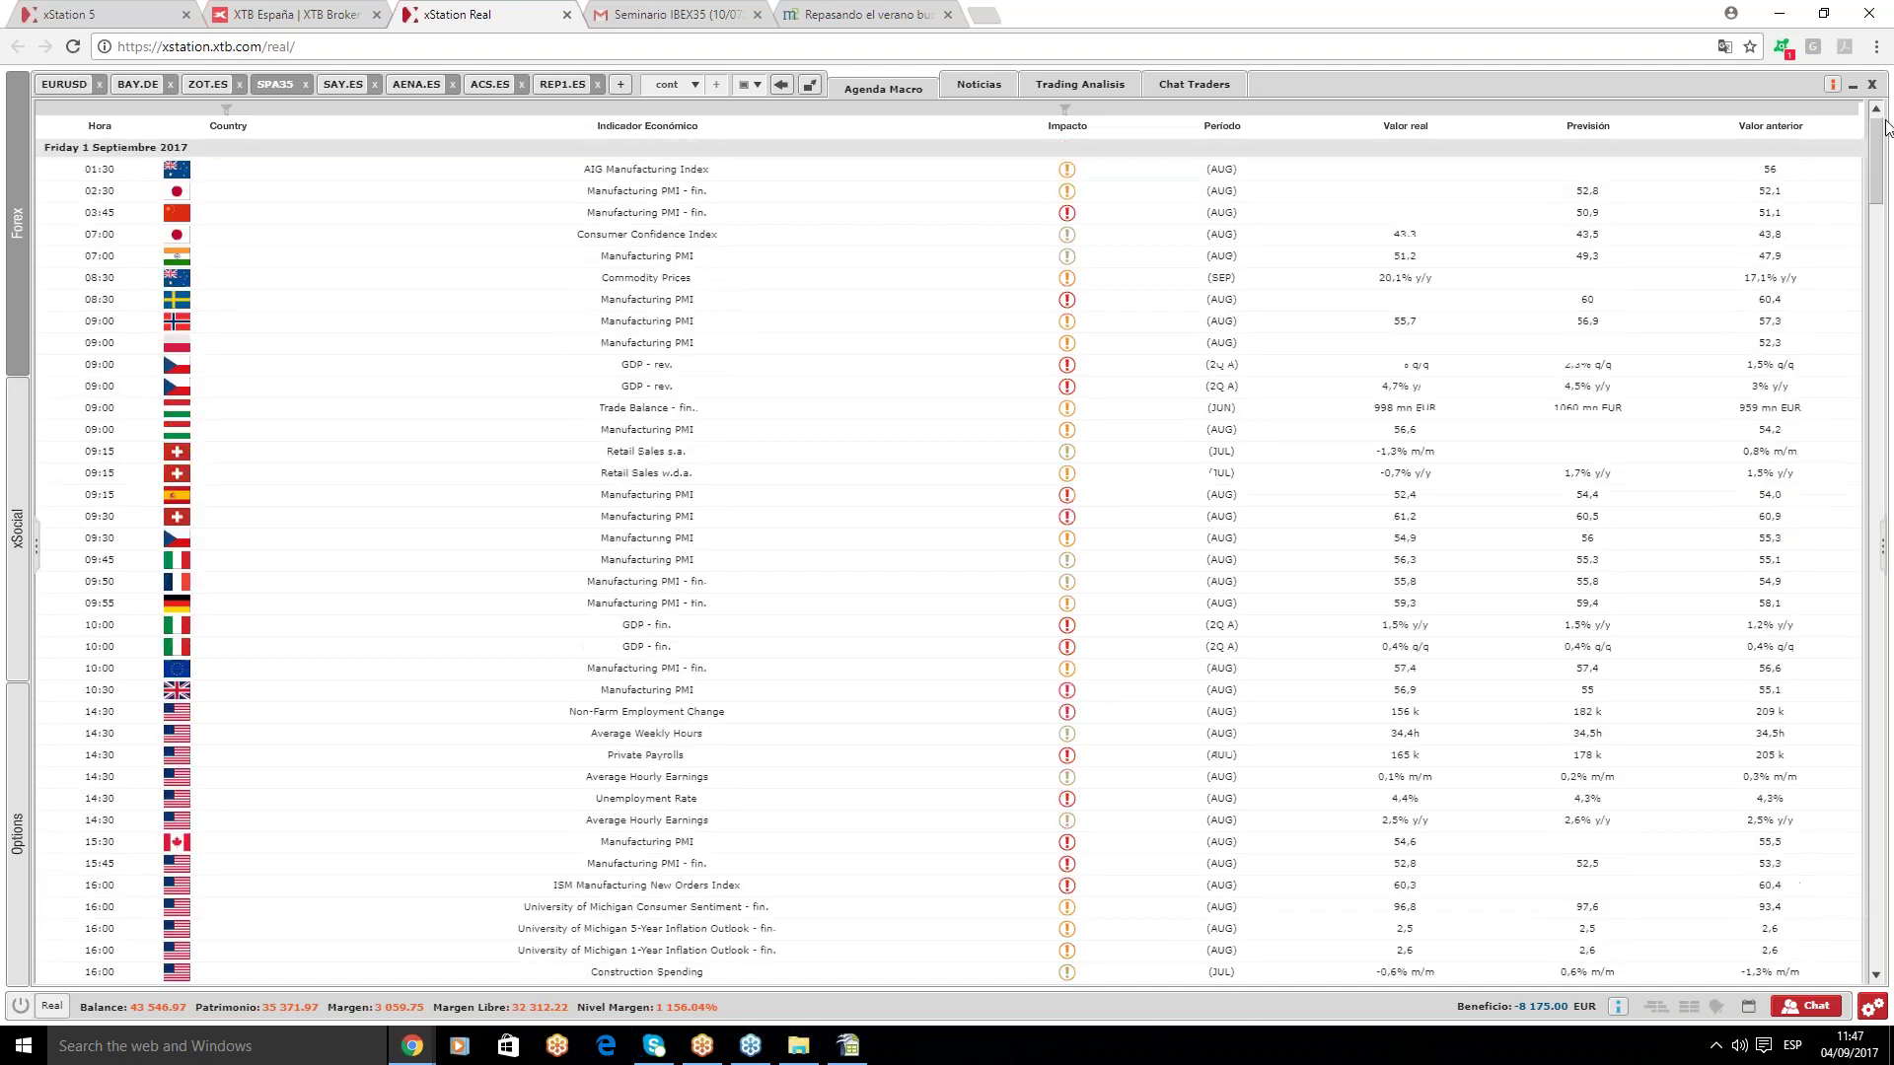
- Return to SPA35 and switch it to zoomed-out daily (D1) candles
{"action": "left_click", "coordinate": [277, 84]}
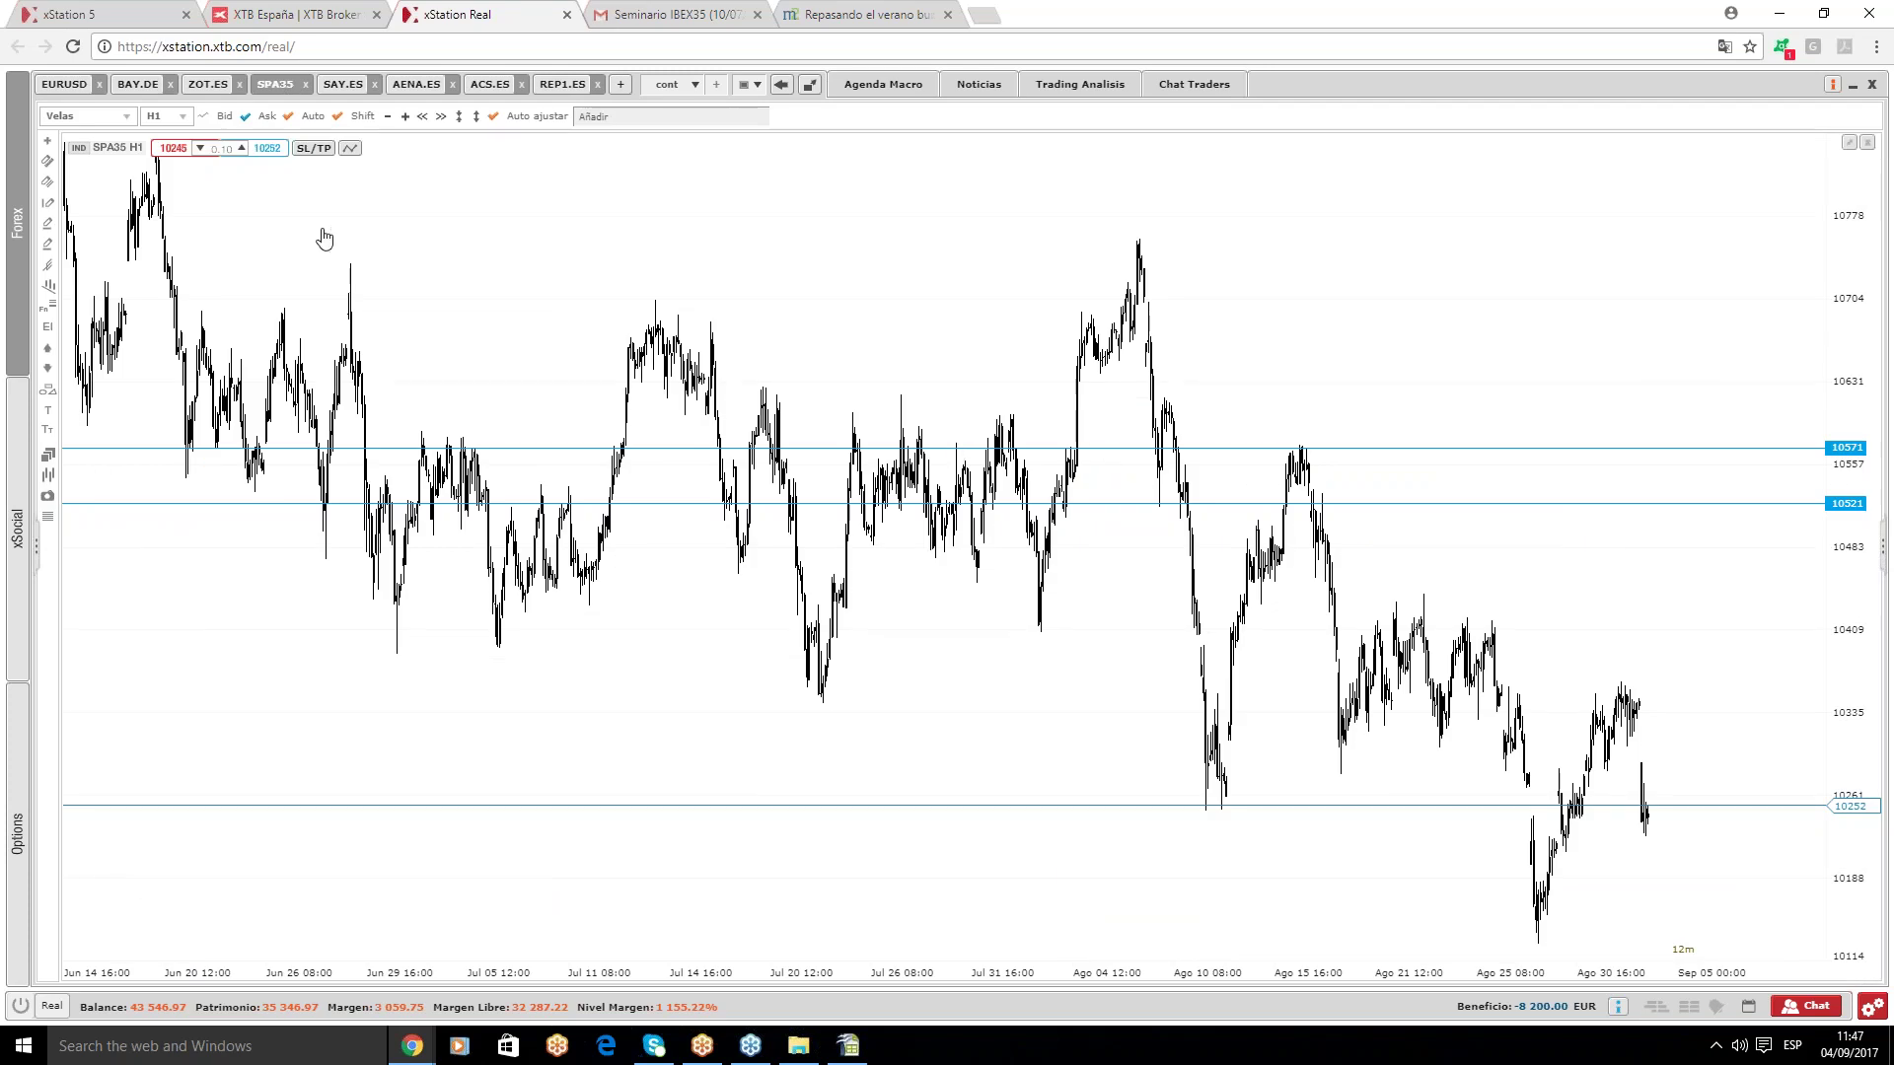
{"action": "left_click", "coordinate": [178, 119]}
{"action": "left_click", "coordinate": [158, 252]}
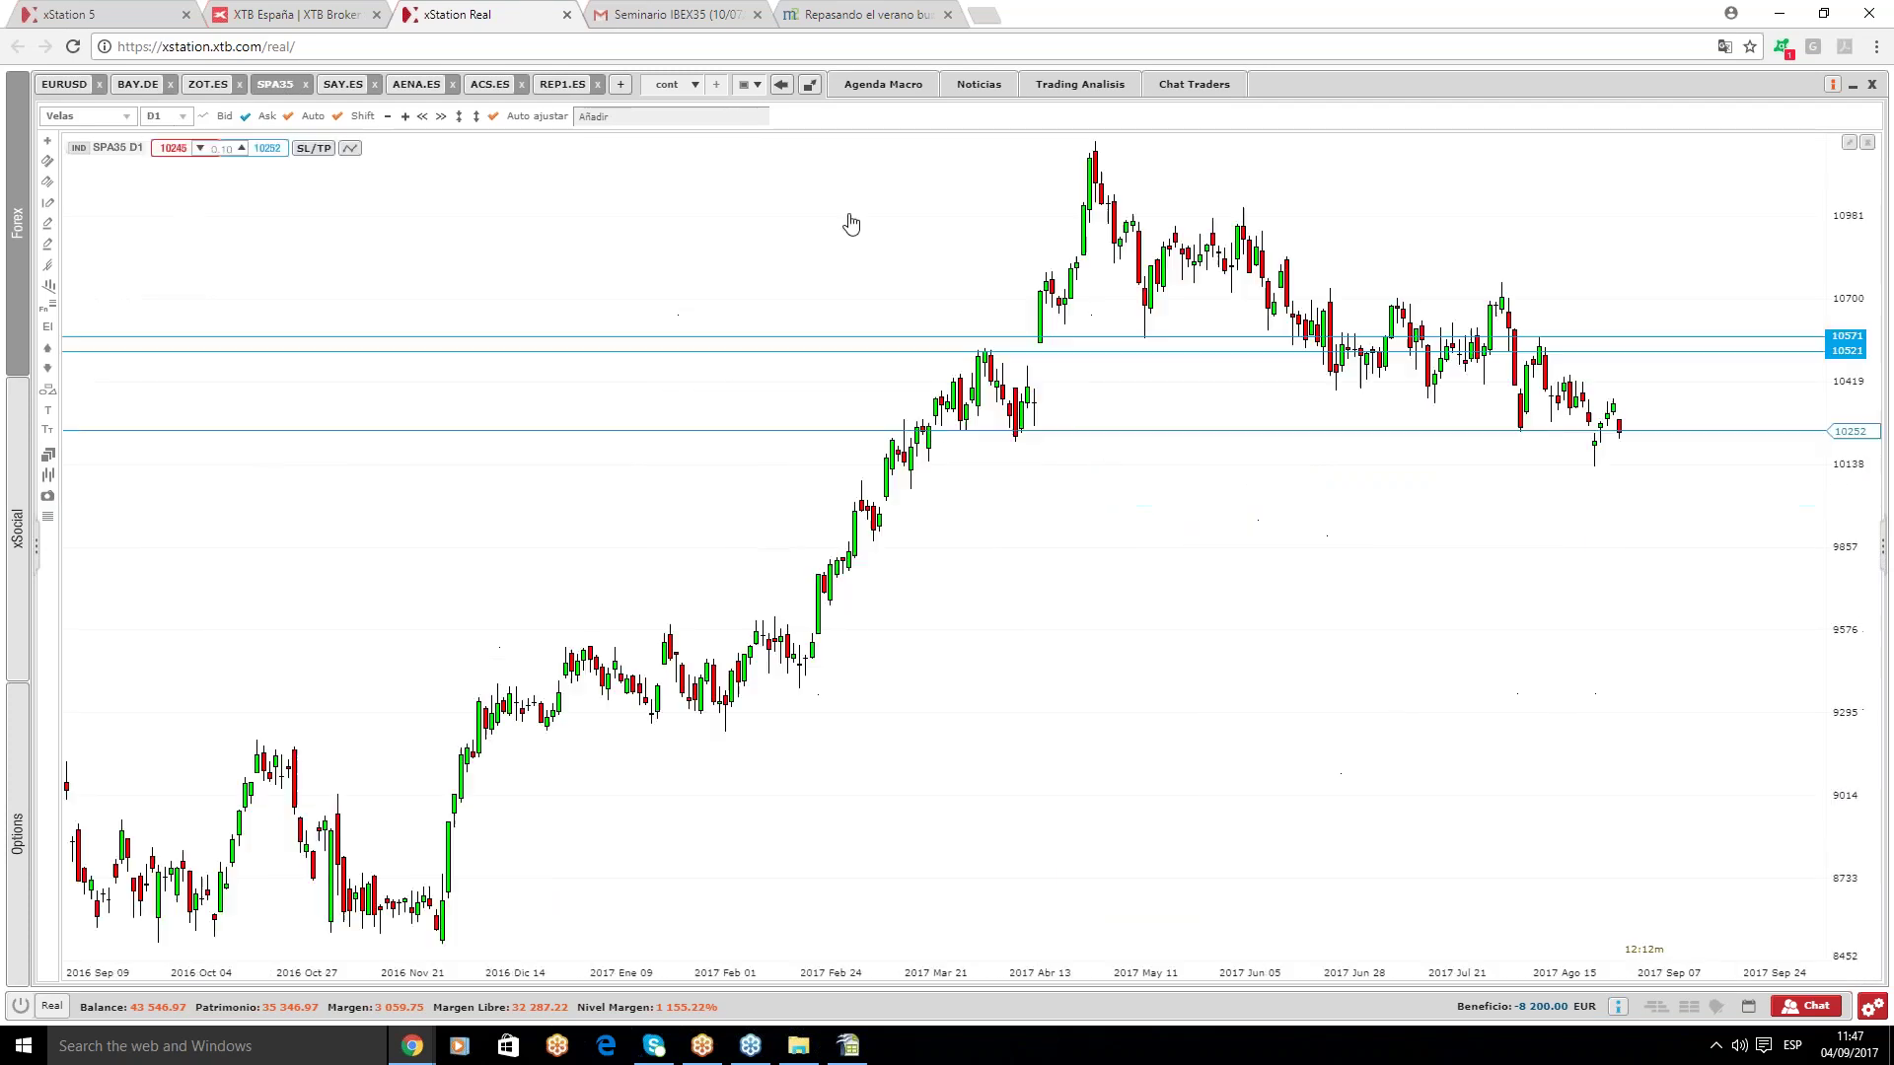
{"action": "scroll", "coordinate": [1336, 244], "scroll_direction": "down", "scroll_amount": 5}
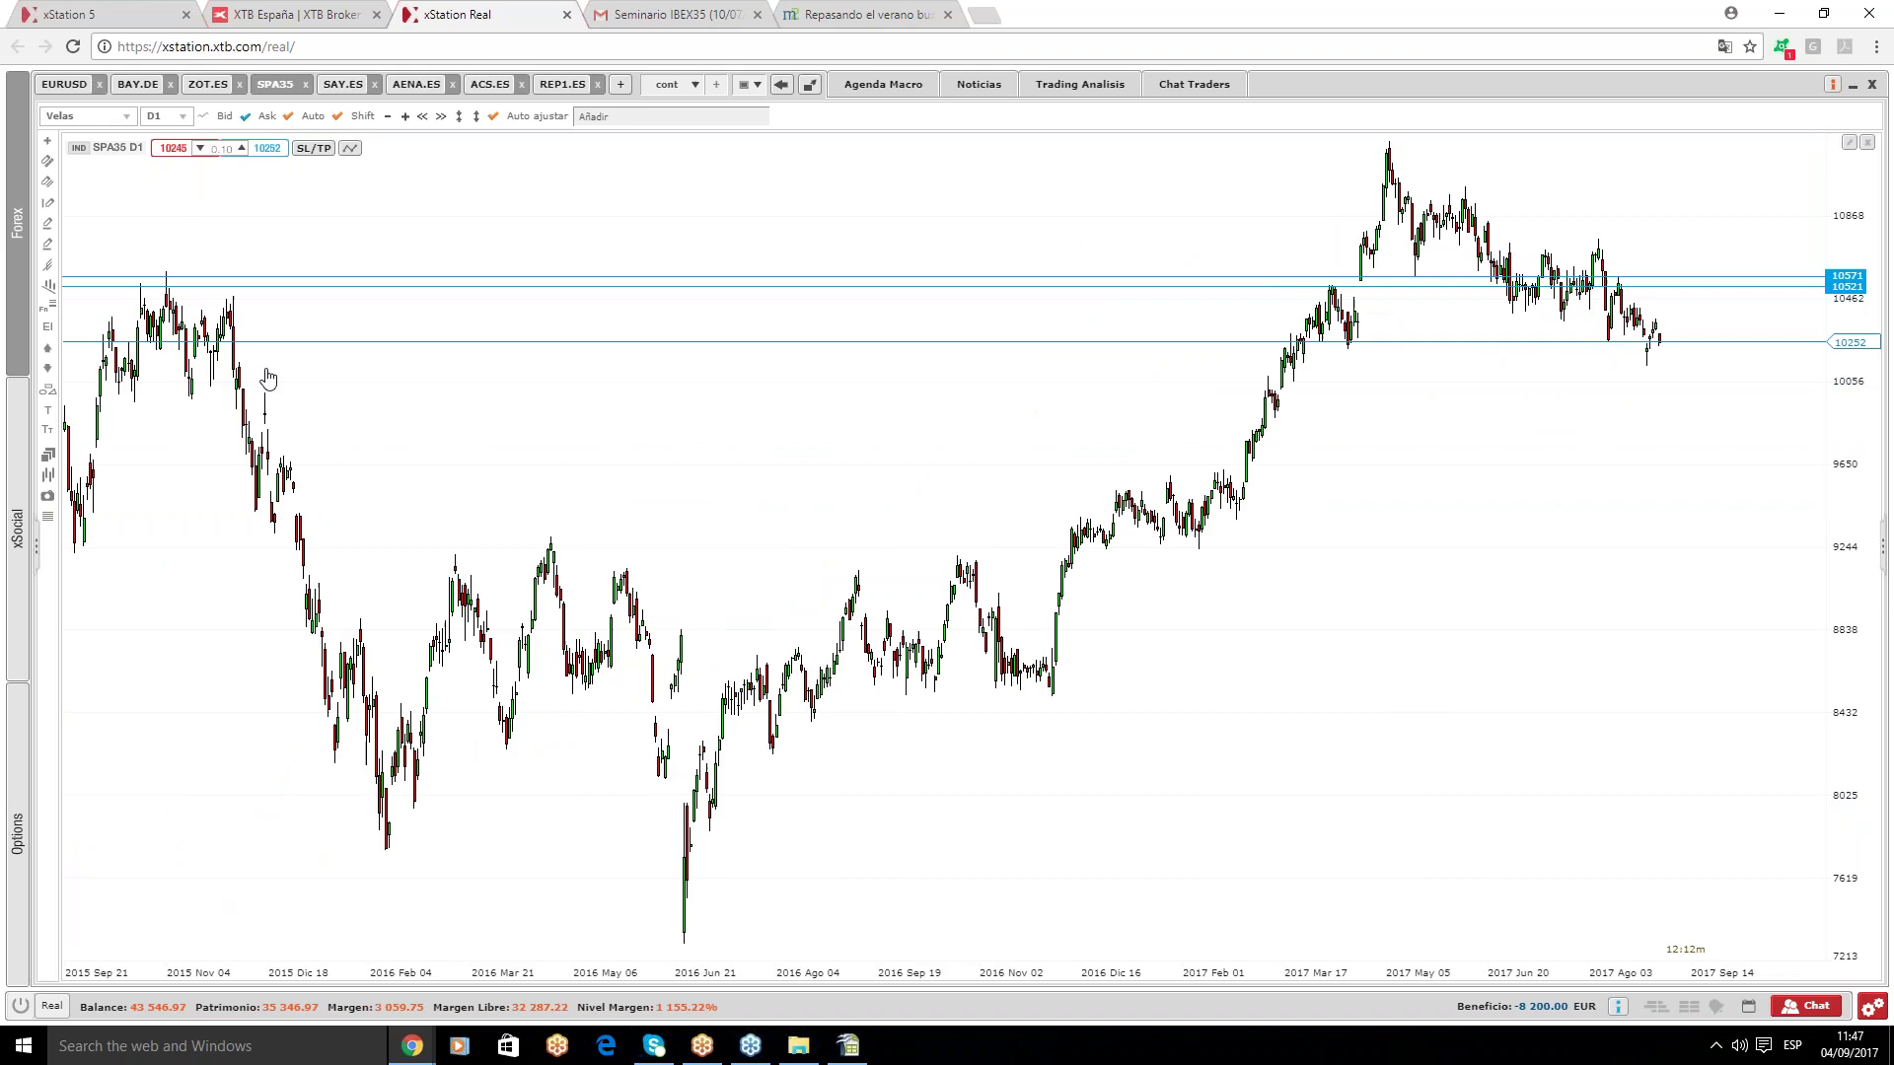
- Draw a Fibonacci retracement from the 7286 low to the 11226 high and rescale the price axis
{"action": "left_click", "coordinate": [48, 306]}
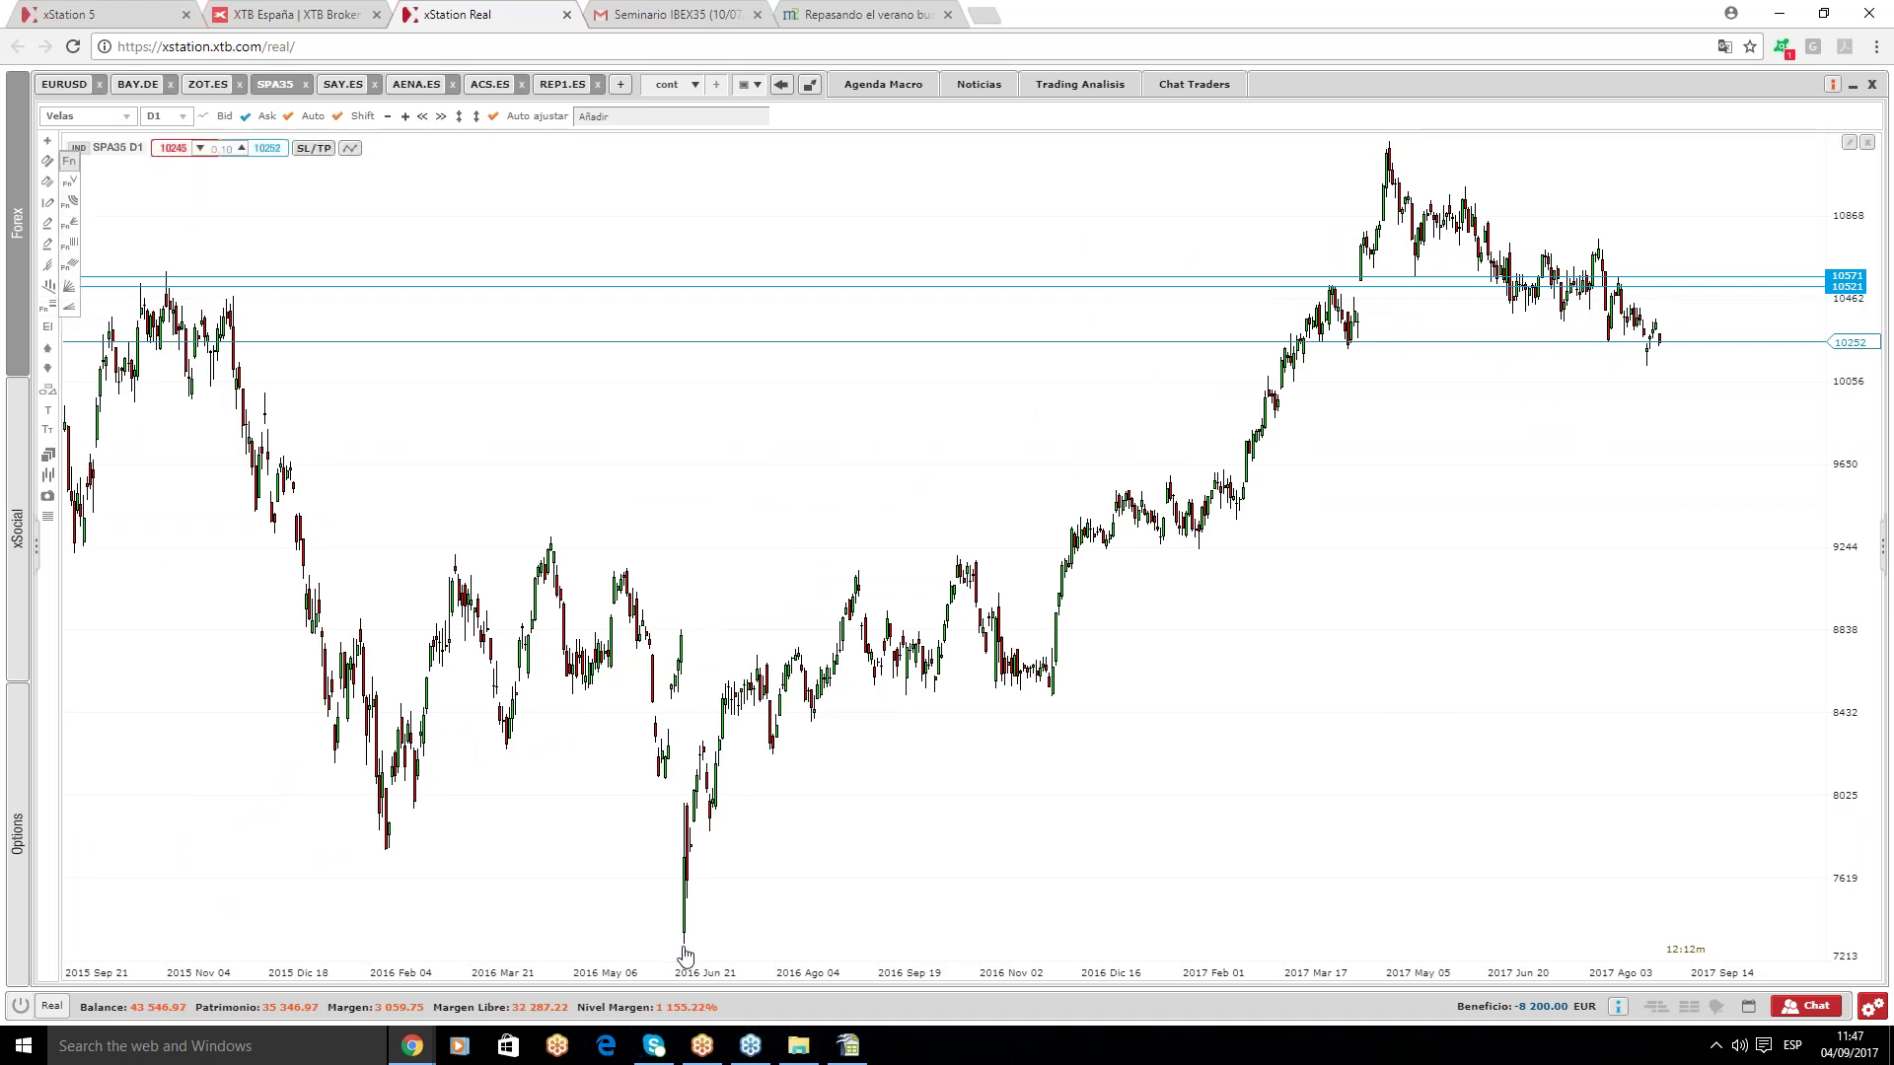
{"action": "mouse_move", "coordinate": [683, 937]}
{"action": "left_mouse_down"}
{"action": "mouse_move", "coordinate": [1311, 338]}
{"action": "mouse_move", "coordinate": [1416, 150]}
{"action": "mouse_move", "coordinate": [1391, 148]}
{"action": "left_mouse_up"}
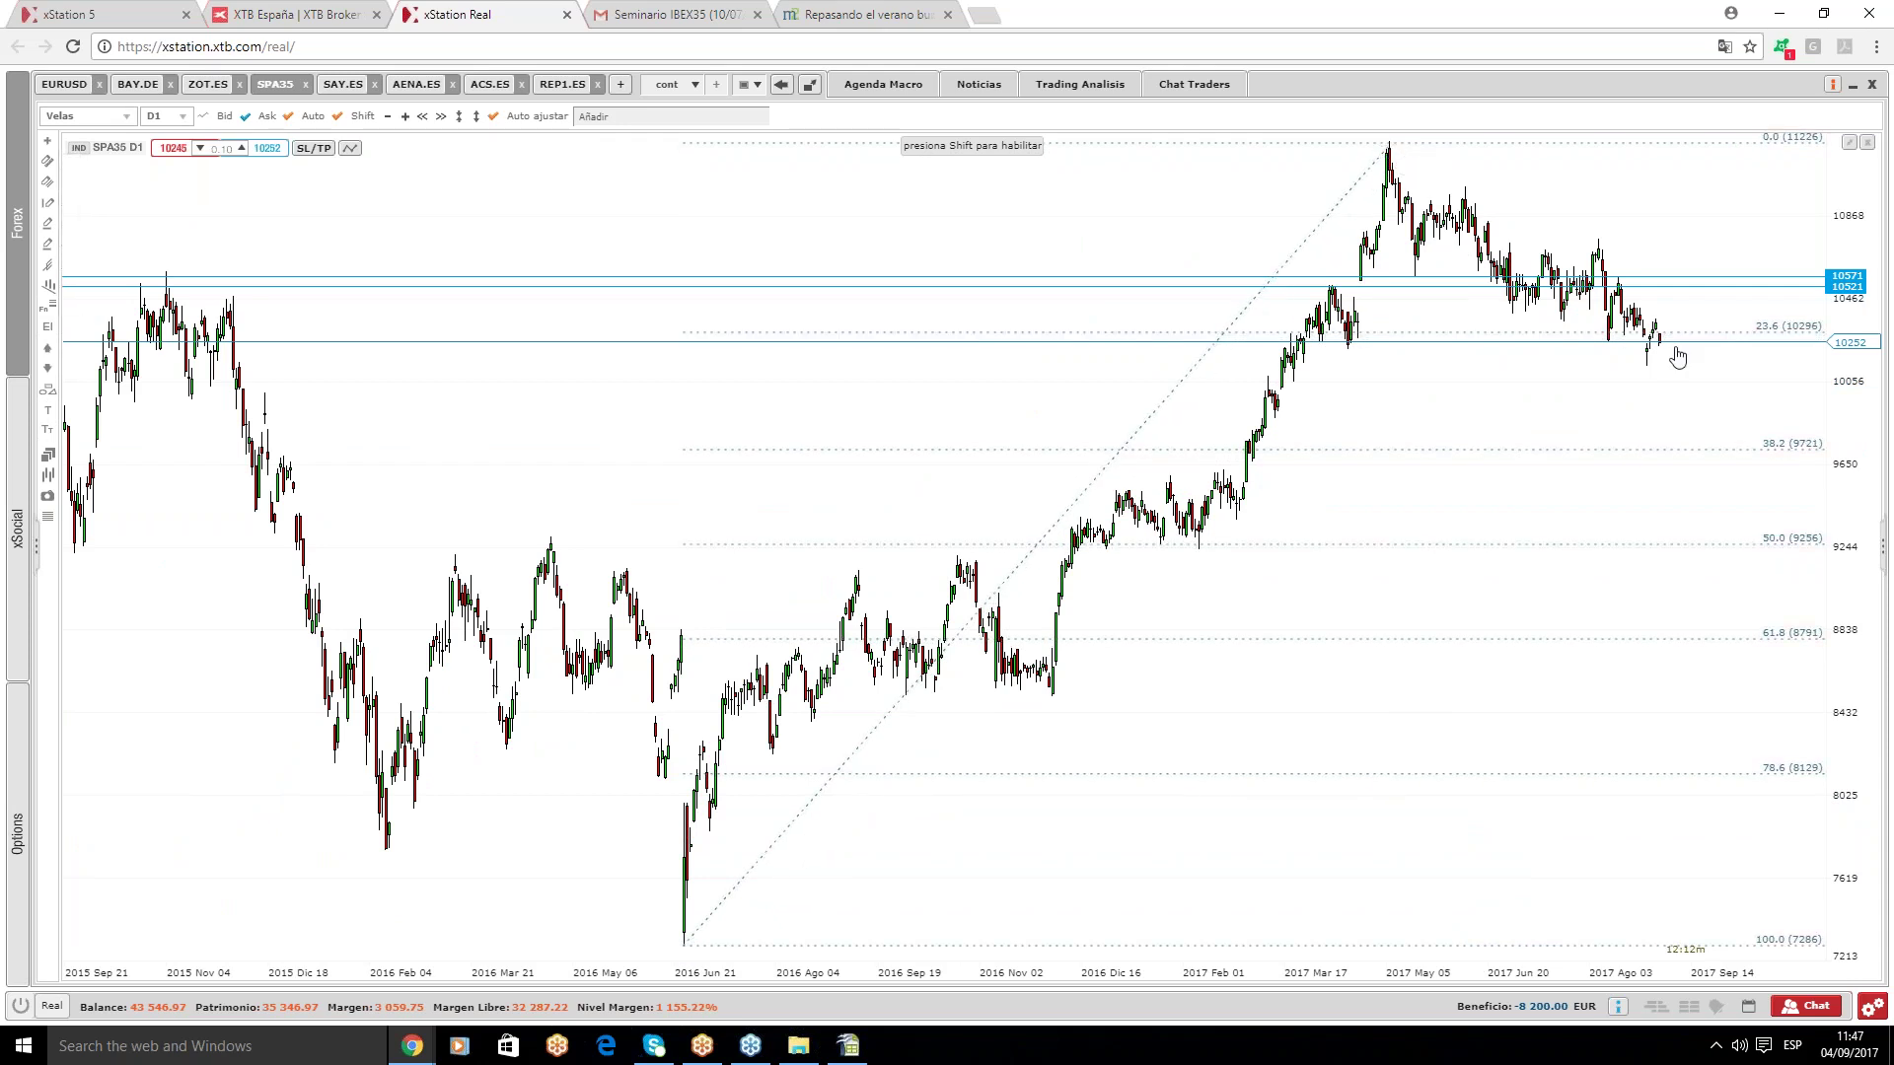
{"action": "scroll", "coordinate": [1736, 451], "scroll_direction": "up", "scroll_amount": 1}
{"action": "scroll", "coordinate": [1736, 451], "scroll_direction": "up", "scroll_amount": 2}
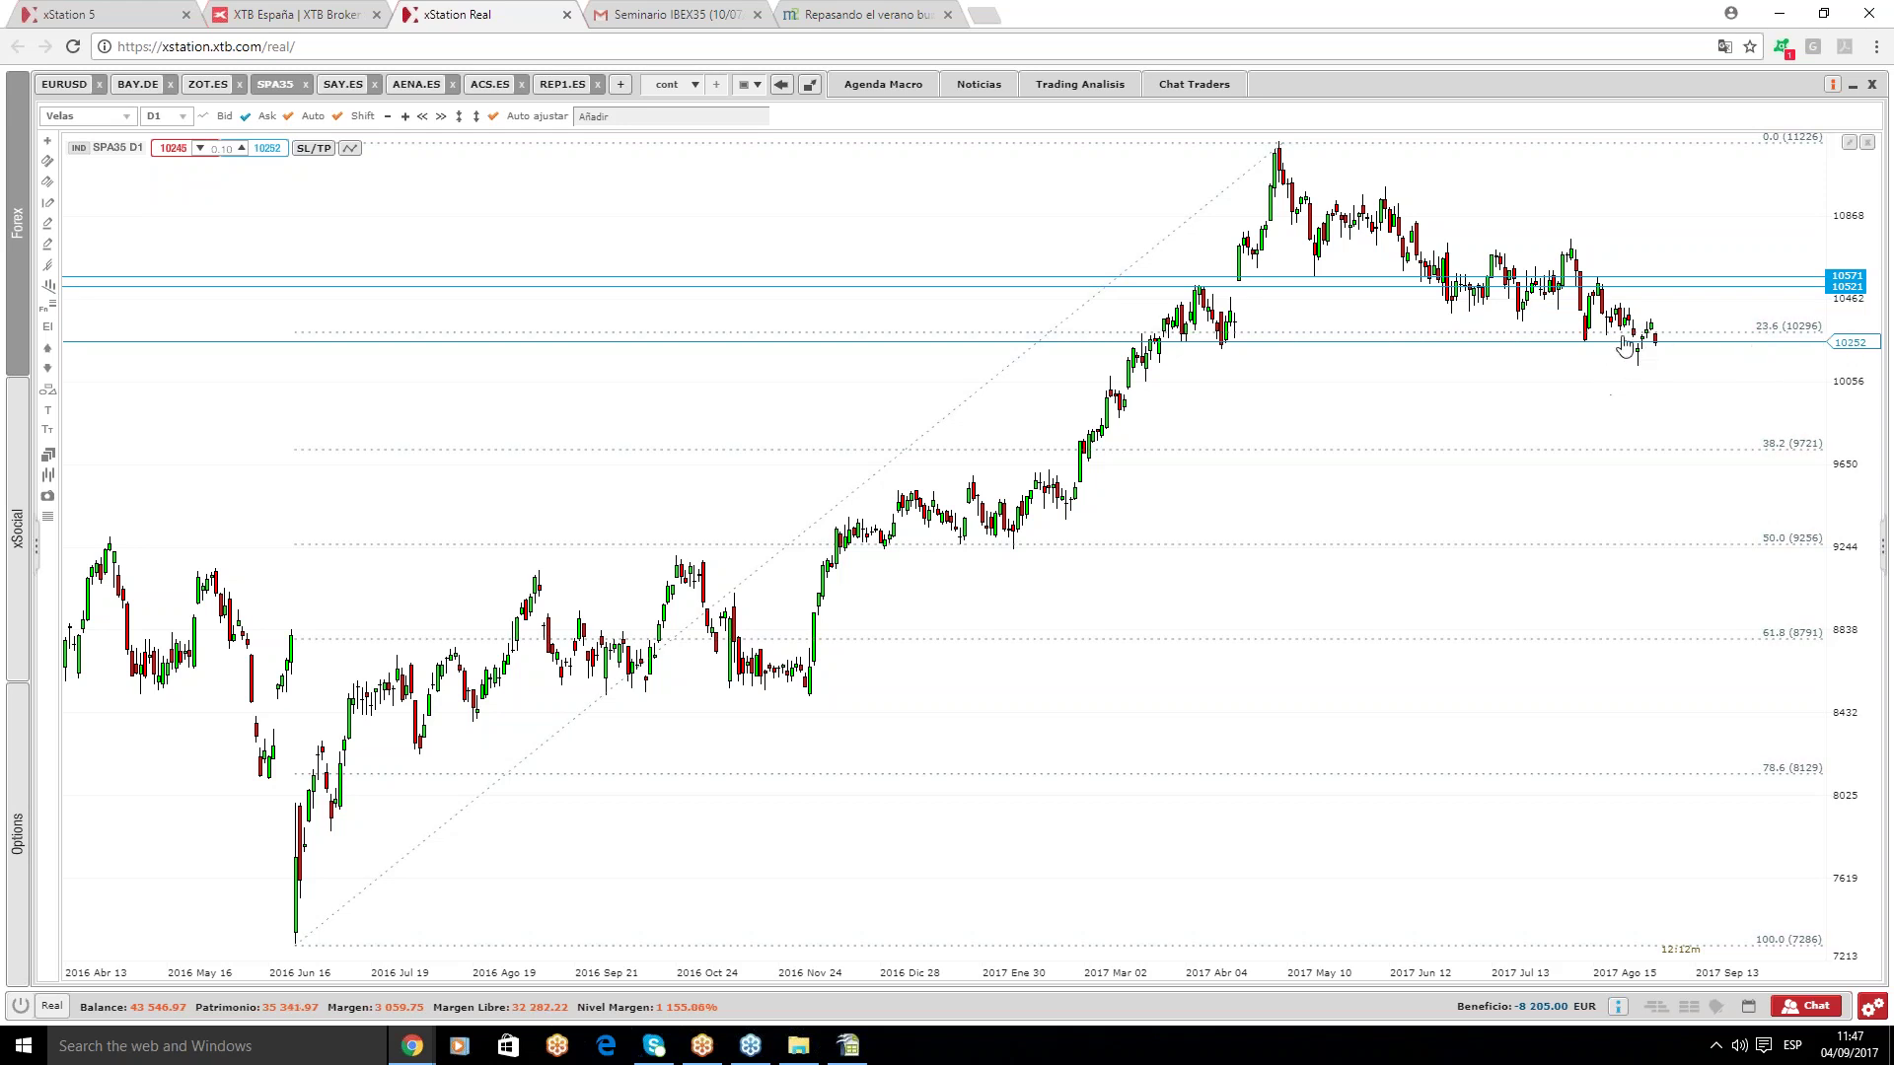
{"action": "left_click", "coordinate": [459, 117]}
{"action": "left_click", "coordinate": [46, 201]}
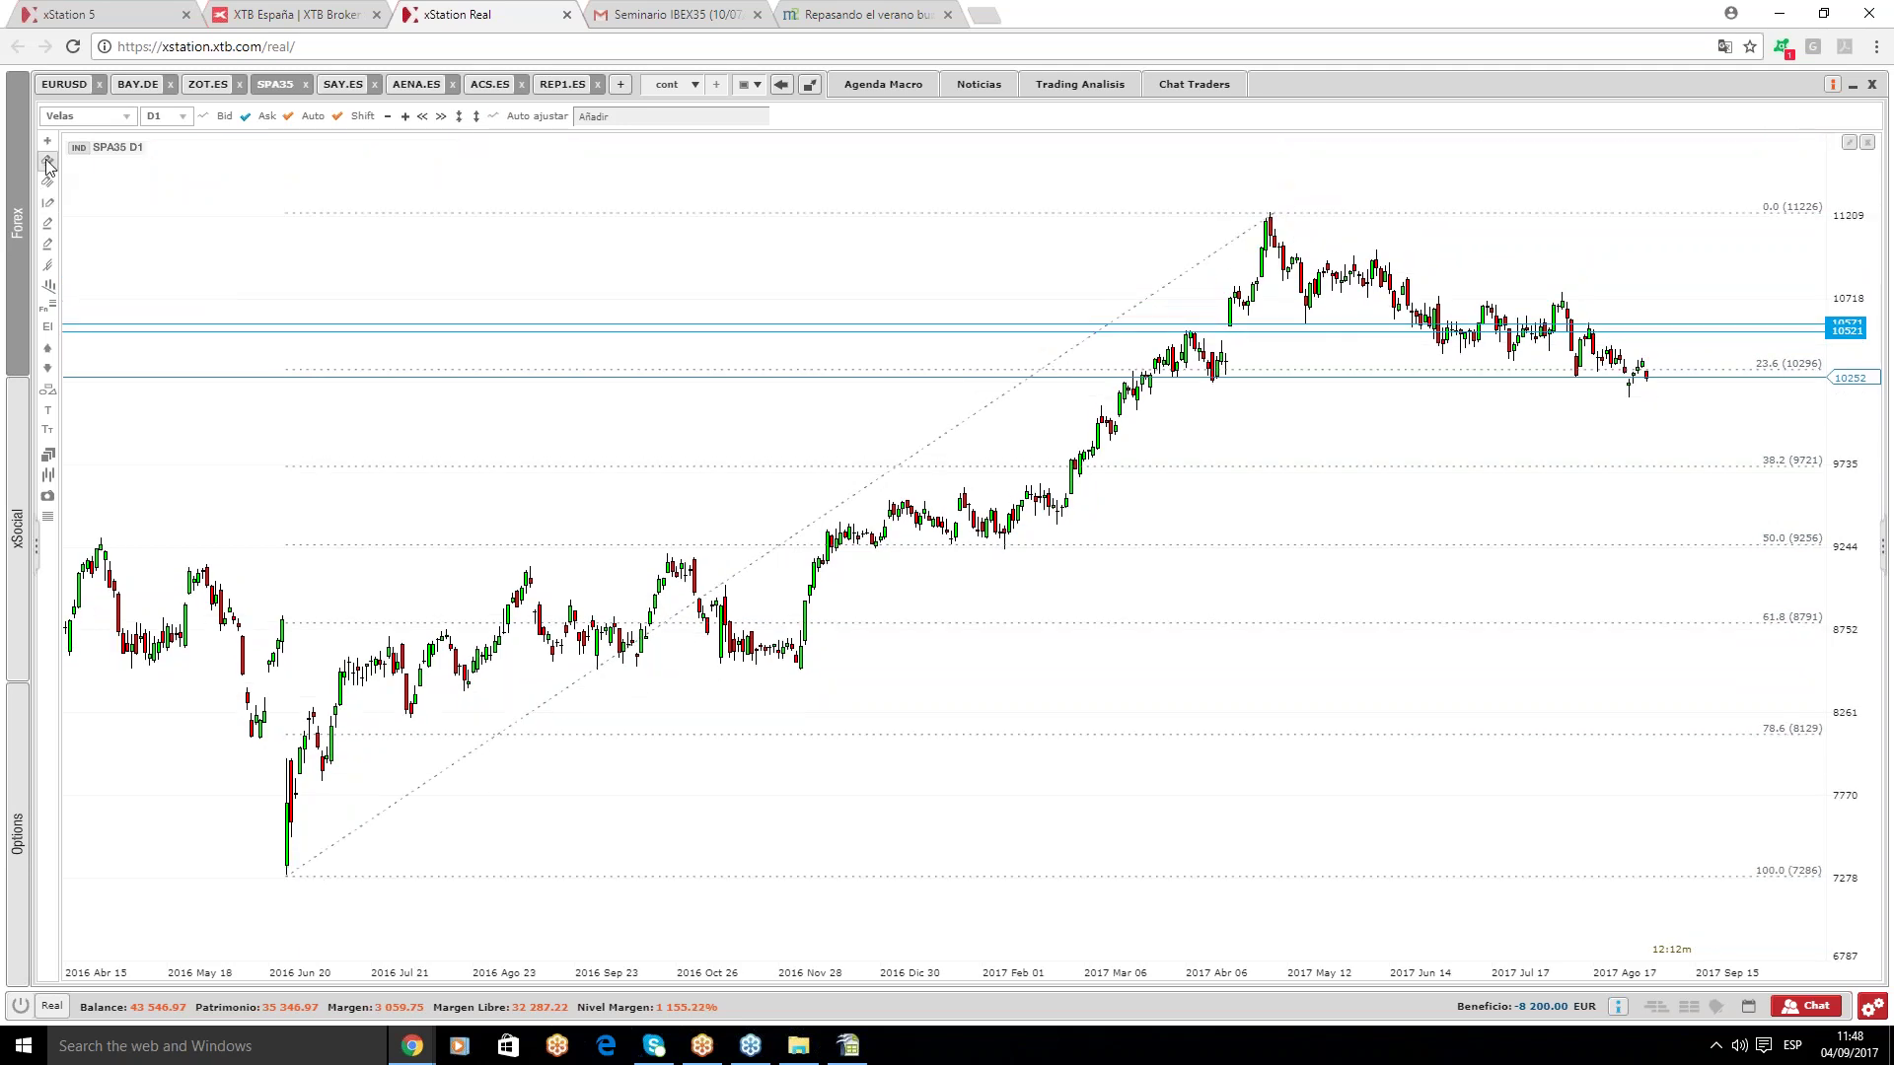
- Draw a descending magenta channel: lower line from the April highs, upper line from the 11226 high
{"action": "left_click_drag", "start_coordinate": [1189, 321], "coordinate": [1651, 398]}
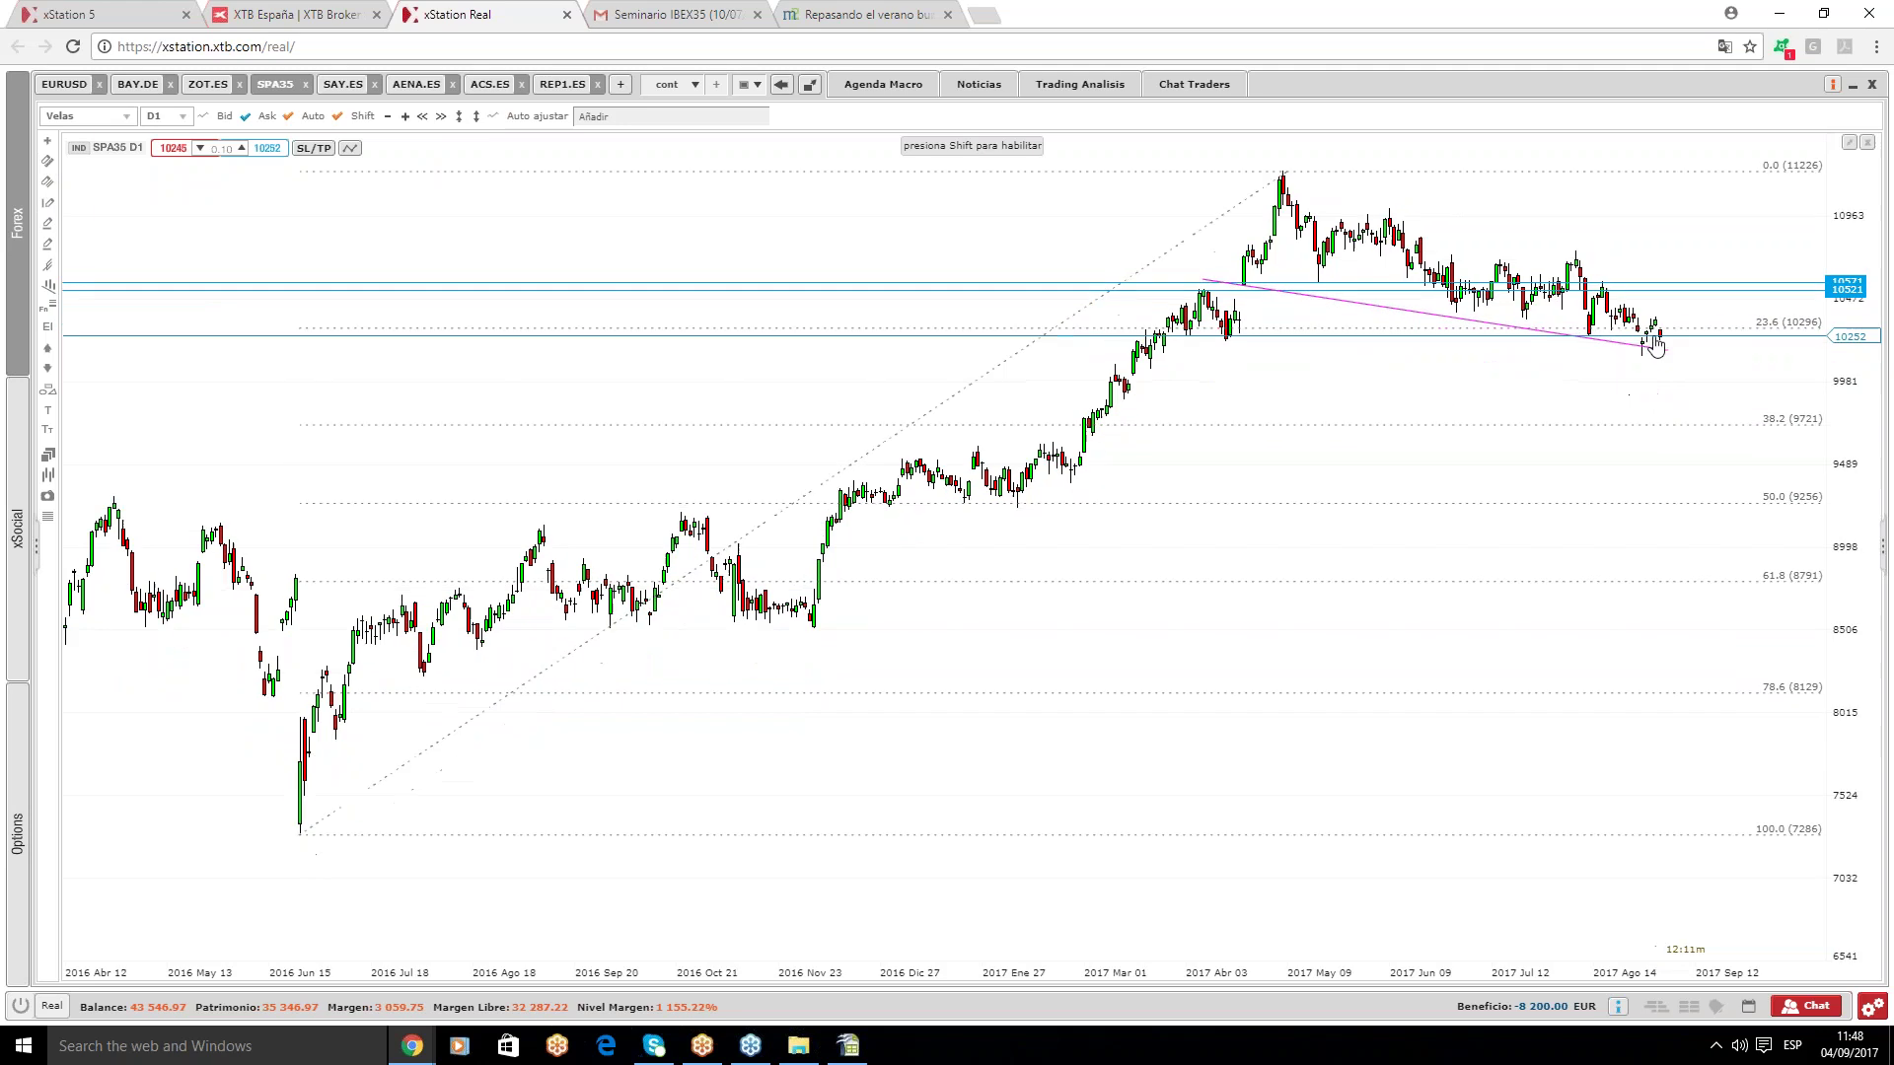
{"action": "left_click", "coordinate": [47, 160]}
{"action": "left_click_drag", "start_coordinate": [1267, 225], "coordinate": [1447, 280]}
{"action": "left_click_drag", "start_coordinate": [1600, 347], "coordinate": [1673, 353]}
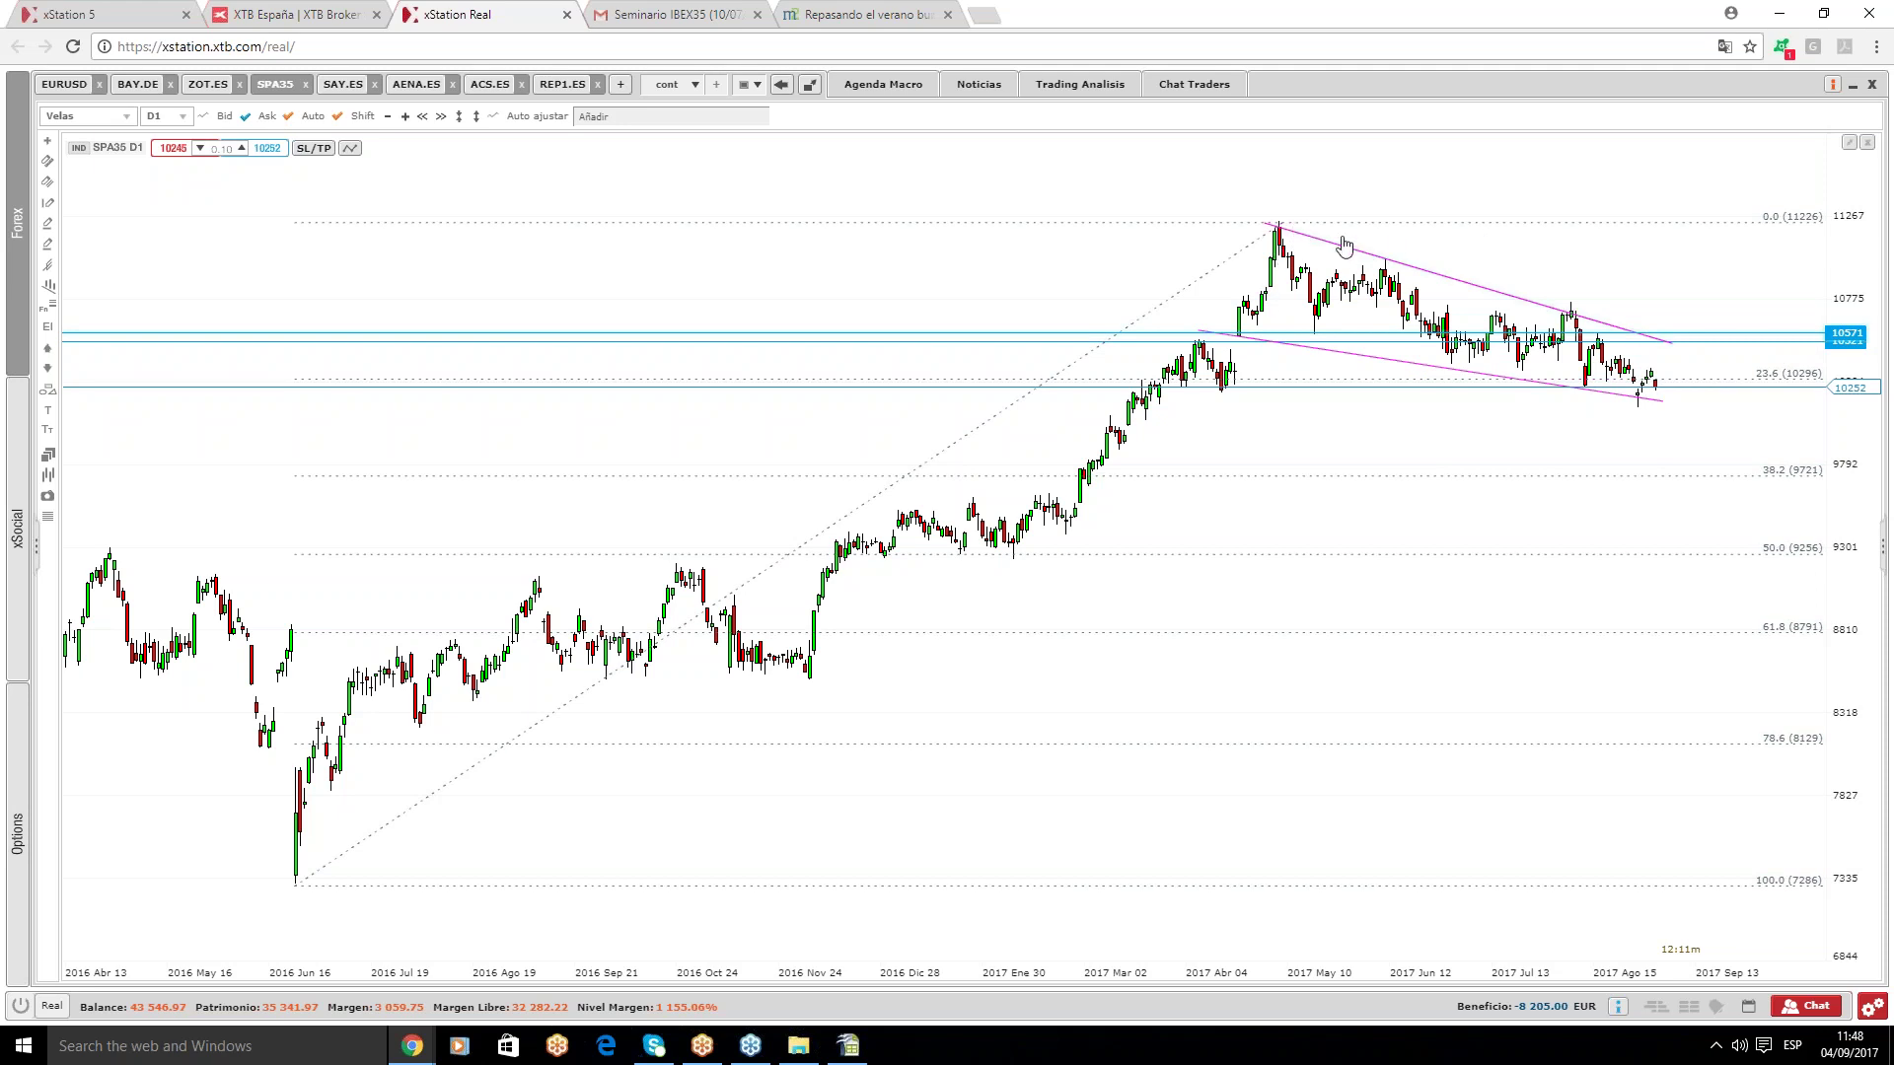
{"action": "scroll", "coordinate": [1354, 249], "scroll_direction": "down", "scroll_amount": 1}
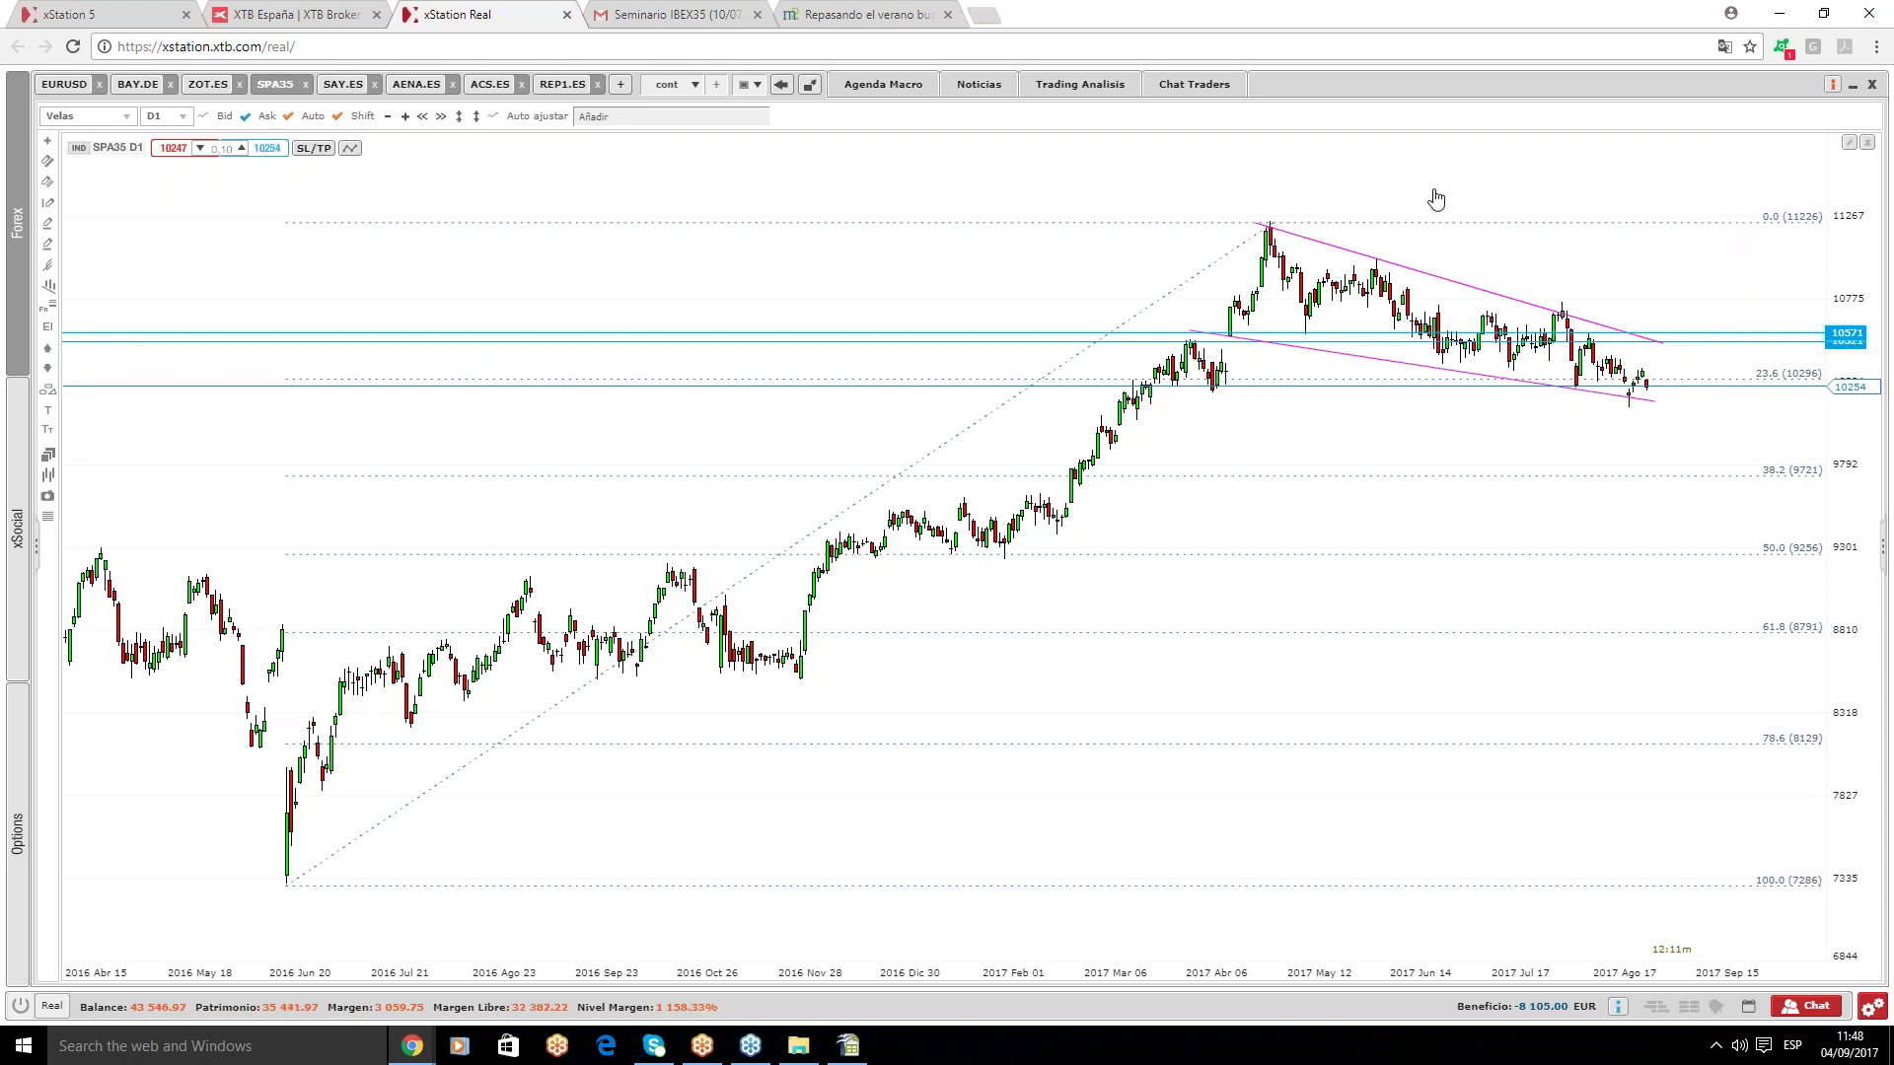
{"action": "left_click", "coordinate": [695, 85]}
{"action": "scroll", "coordinate": [744, 158], "scroll_direction": "up", "scroll_amount": 1}
- Pick 'acc' from the layout dropdown next to 'cont' to load the Spanish stock tabs
{"action": "left_click", "coordinate": [666, 107]}
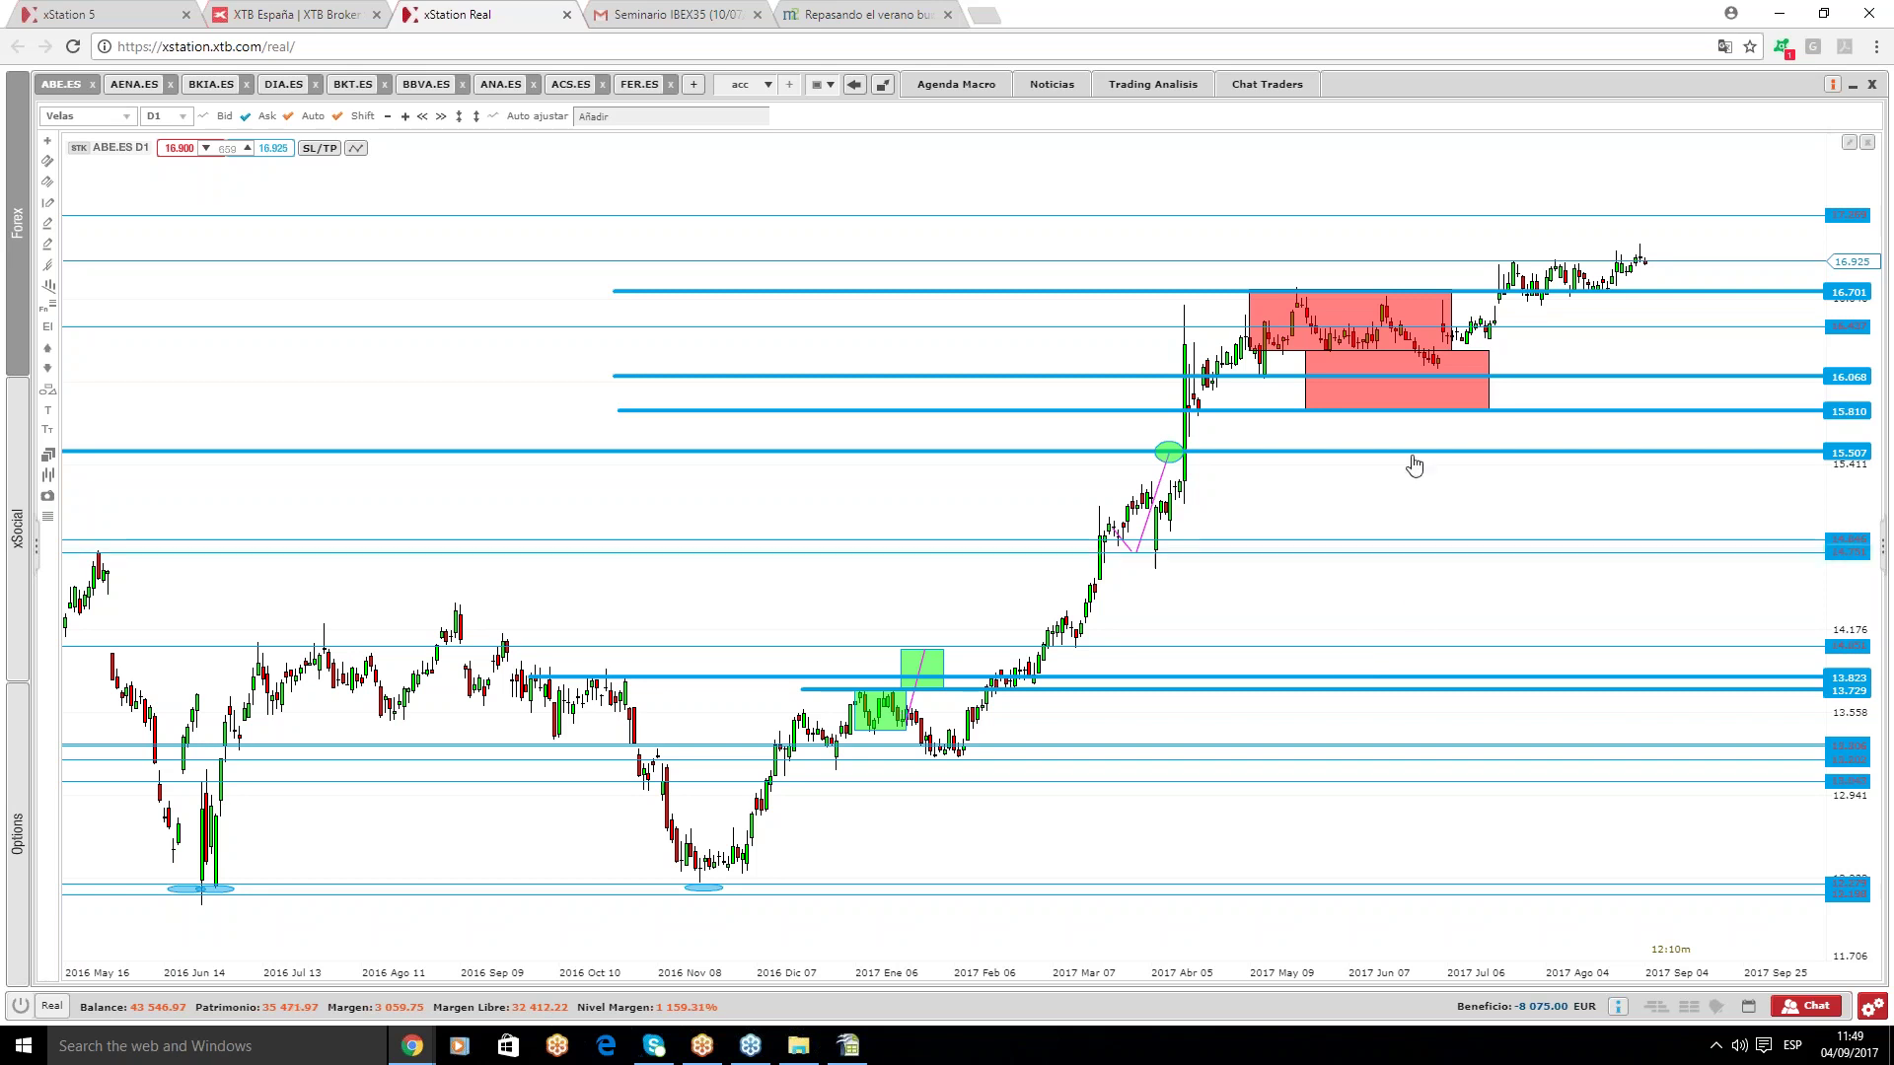
- Box the ABE.ES Jul–Aug candles in red, nudge the top level down, and delete the lower red rectangle
{"action": "left_click_drag", "start_coordinate": [1435, 336], "coordinate": [1608, 281]}
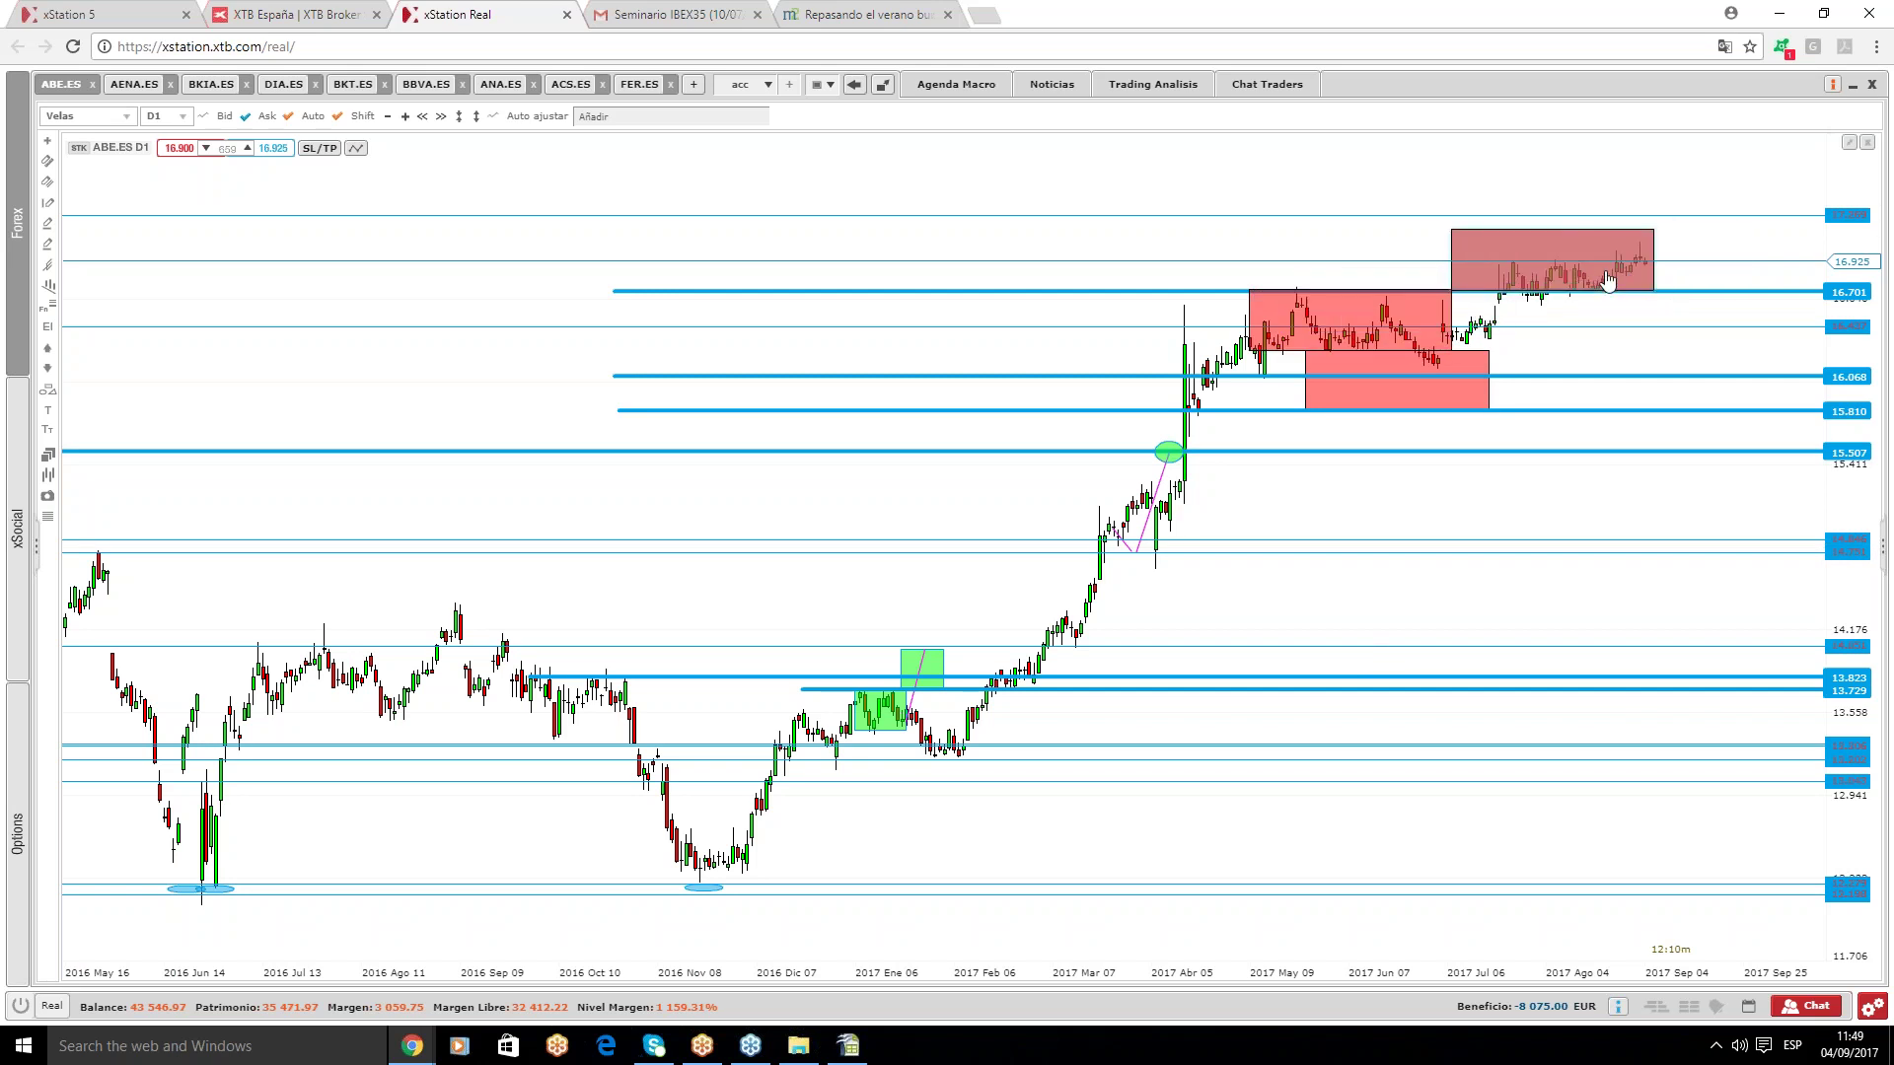
{"action": "left_click_drag", "start_coordinate": [1713, 219], "coordinate": [1716, 233]}
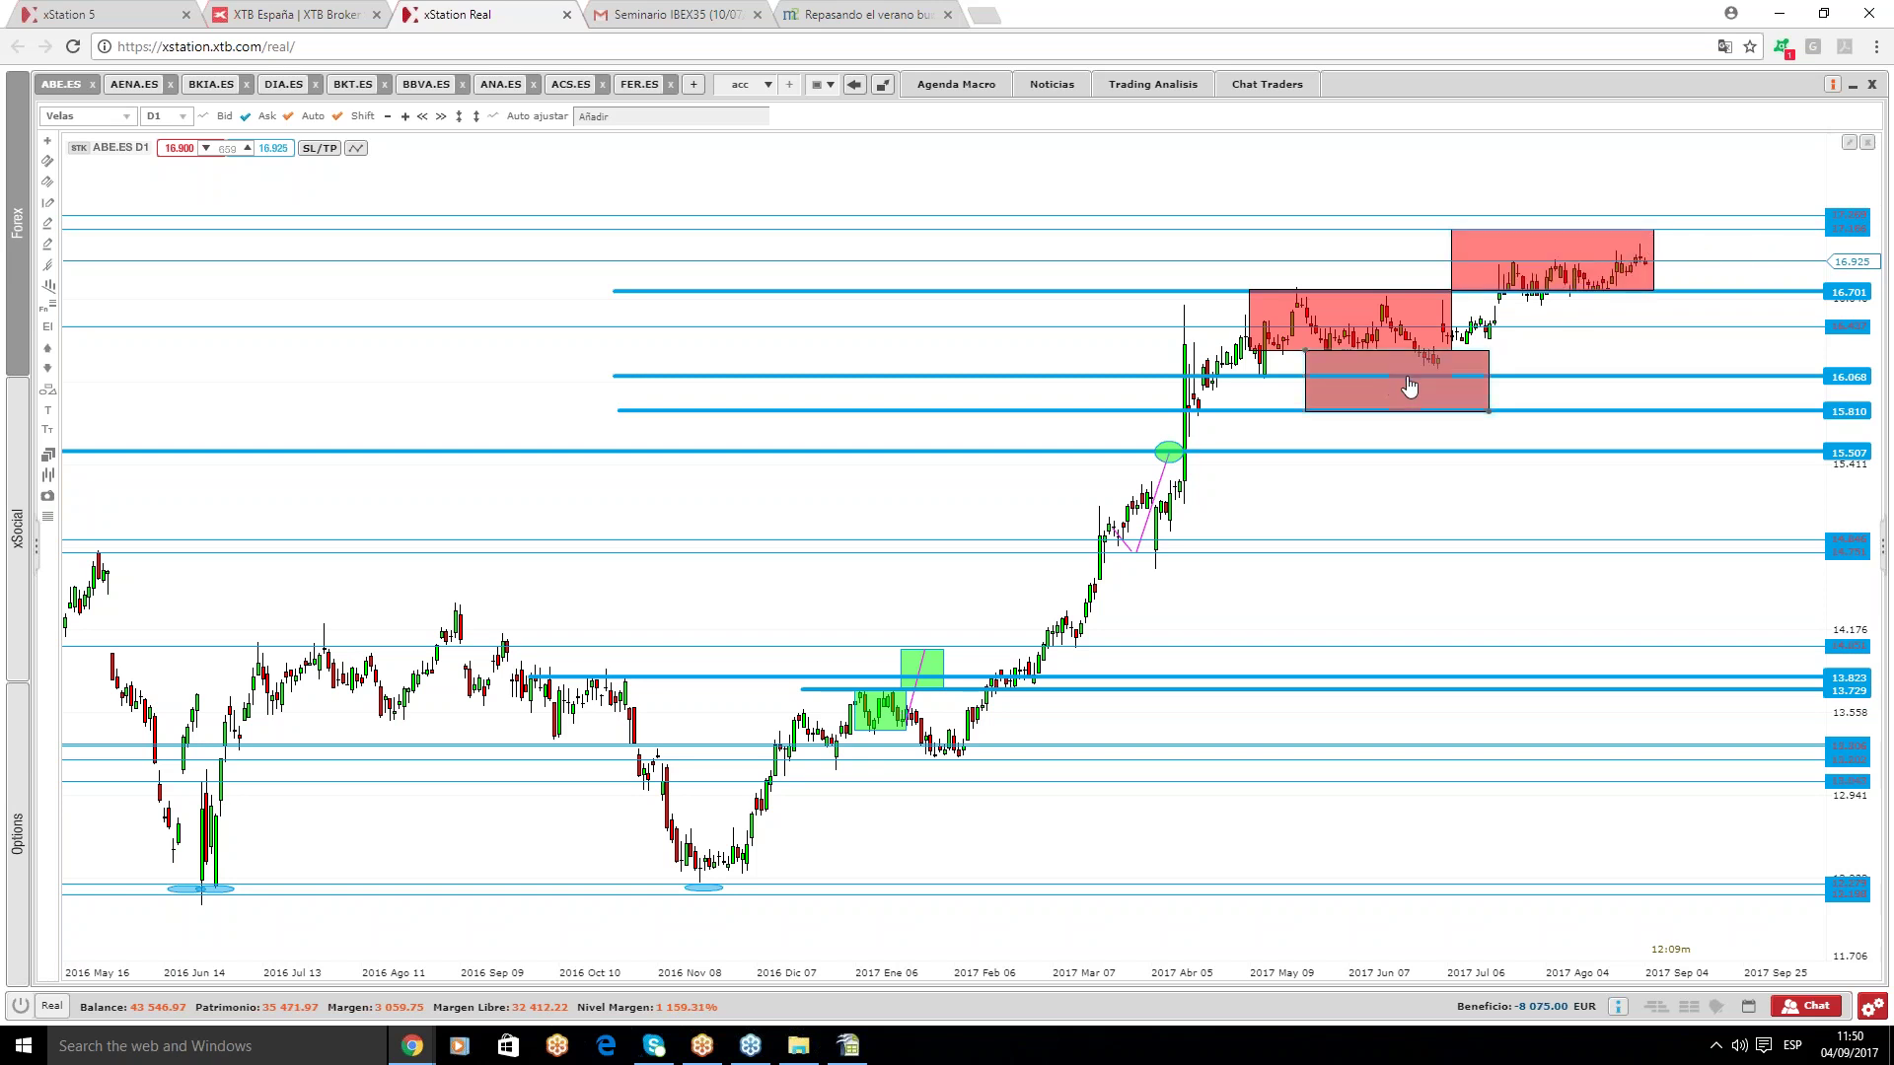
{"action": "key", "text": "Delete"}
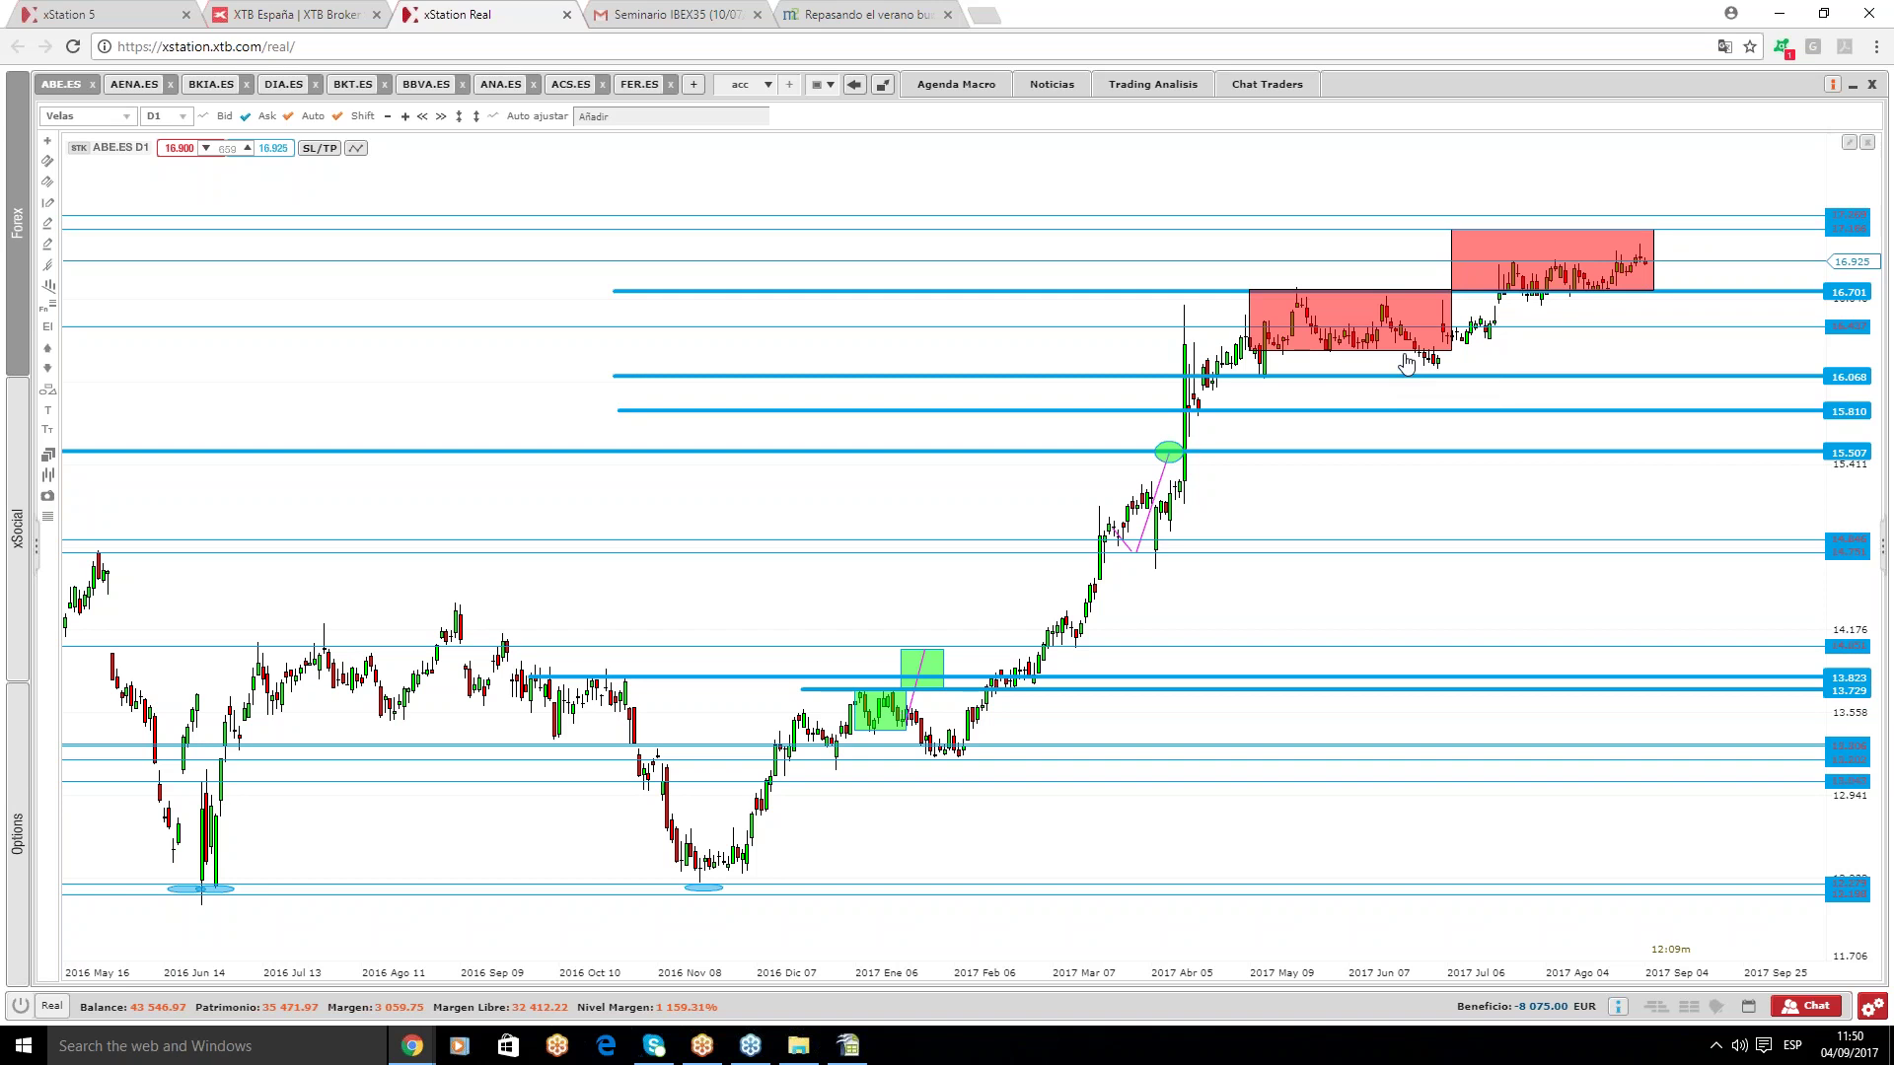
{"action": "left_click", "coordinate": [1625, 268]}
{"action": "mouse_move", "coordinate": [1596, 268]}
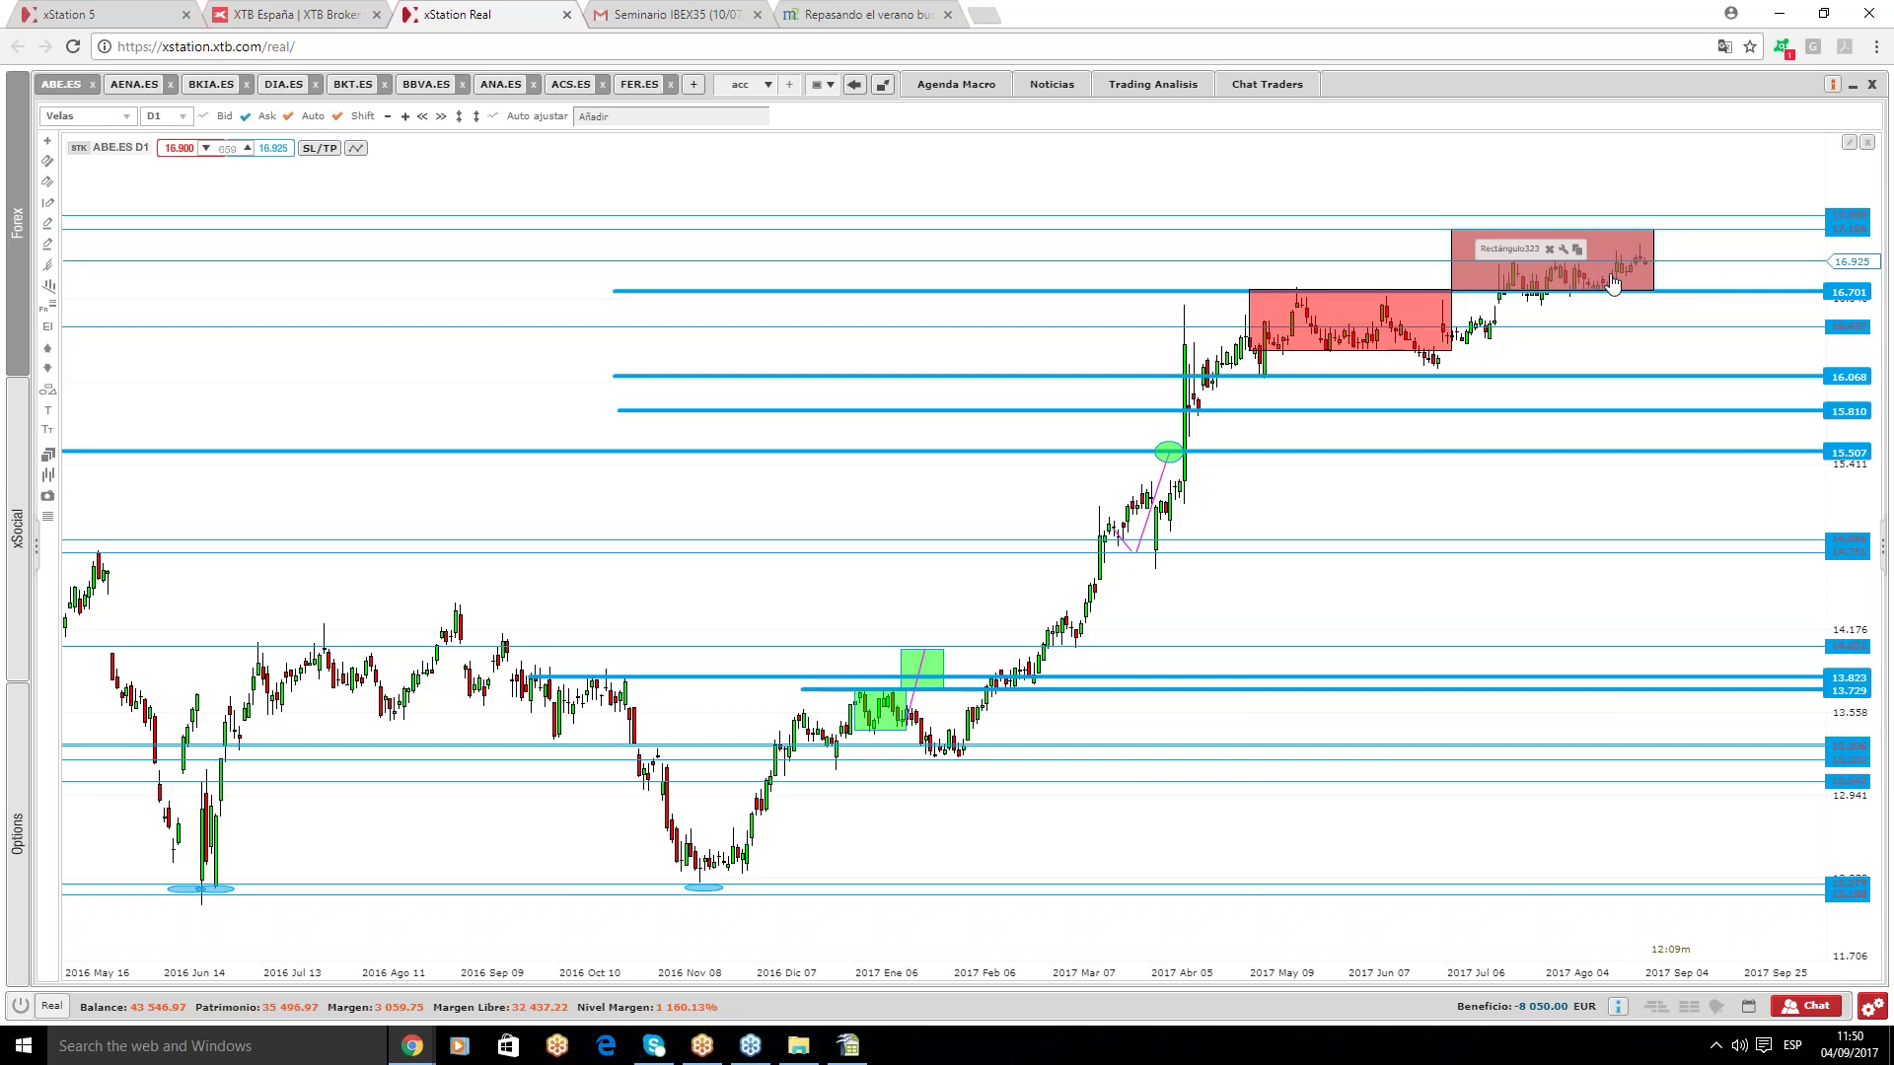
{"action": "mouse_move", "coordinate": [1645, 299]}
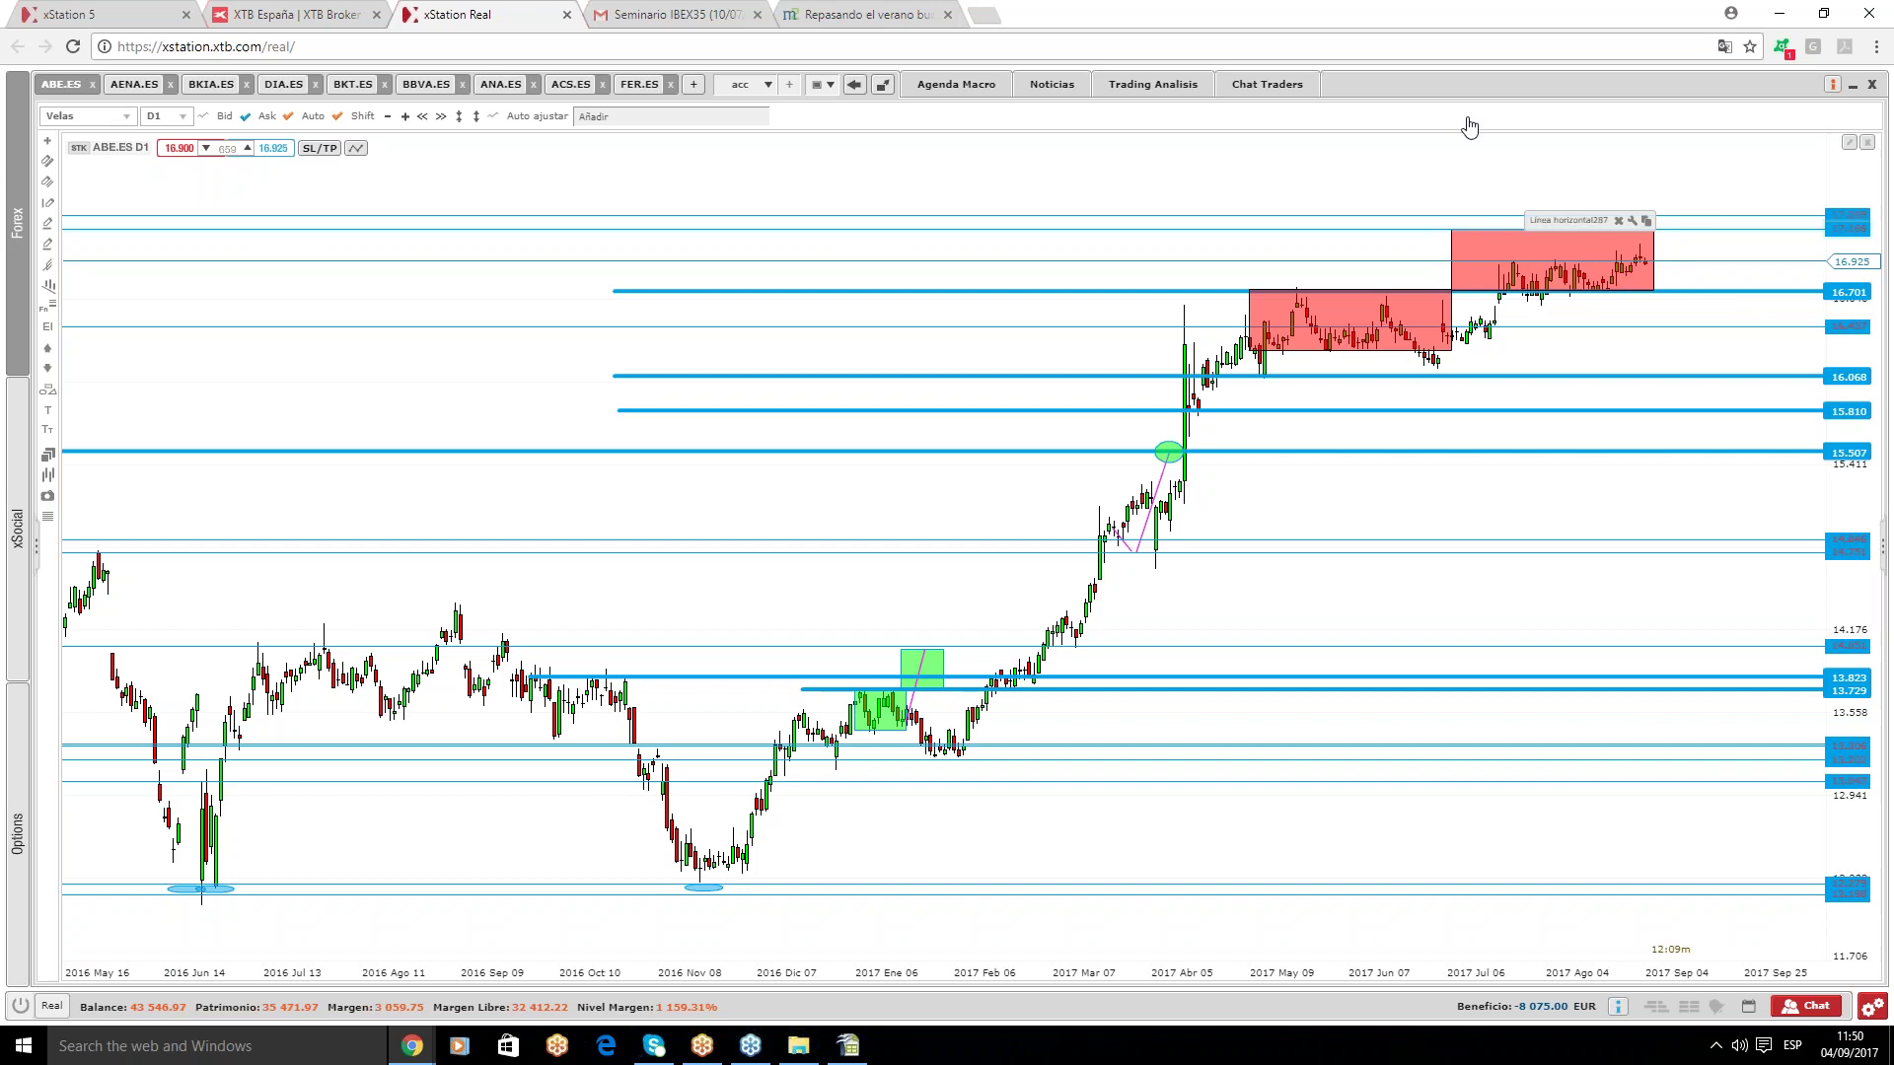
{"action": "left_click", "coordinate": [133, 87]}
- Delete the 170.708 horizontal level and the green touch ellipse from the AENA.ES chart
{"action": "scroll", "coordinate": [1617, 546], "scroll_direction": "down", "scroll_amount": 3}
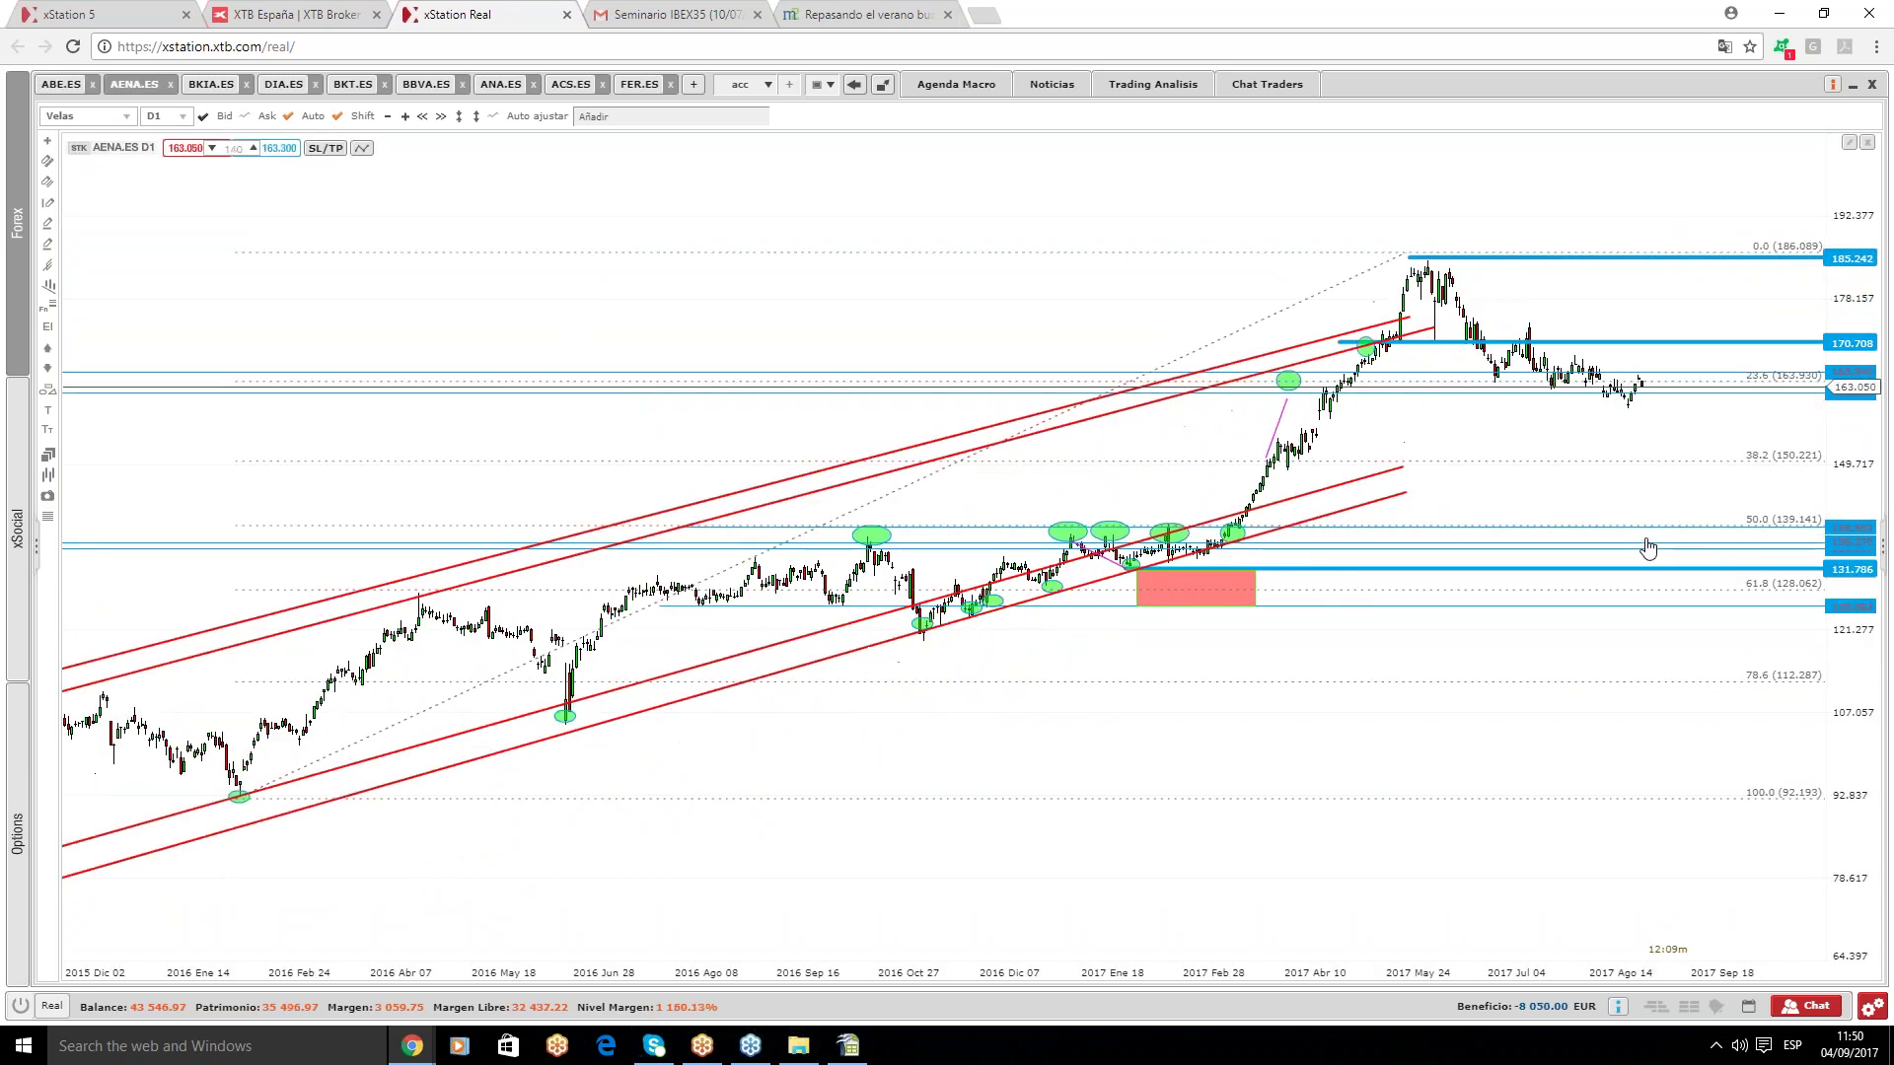
{"action": "scroll", "coordinate": [824, 570], "scroll_direction": "down", "scroll_amount": 1}
{"action": "scroll", "coordinate": [1273, 453], "scroll_direction": "up", "scroll_amount": 1}
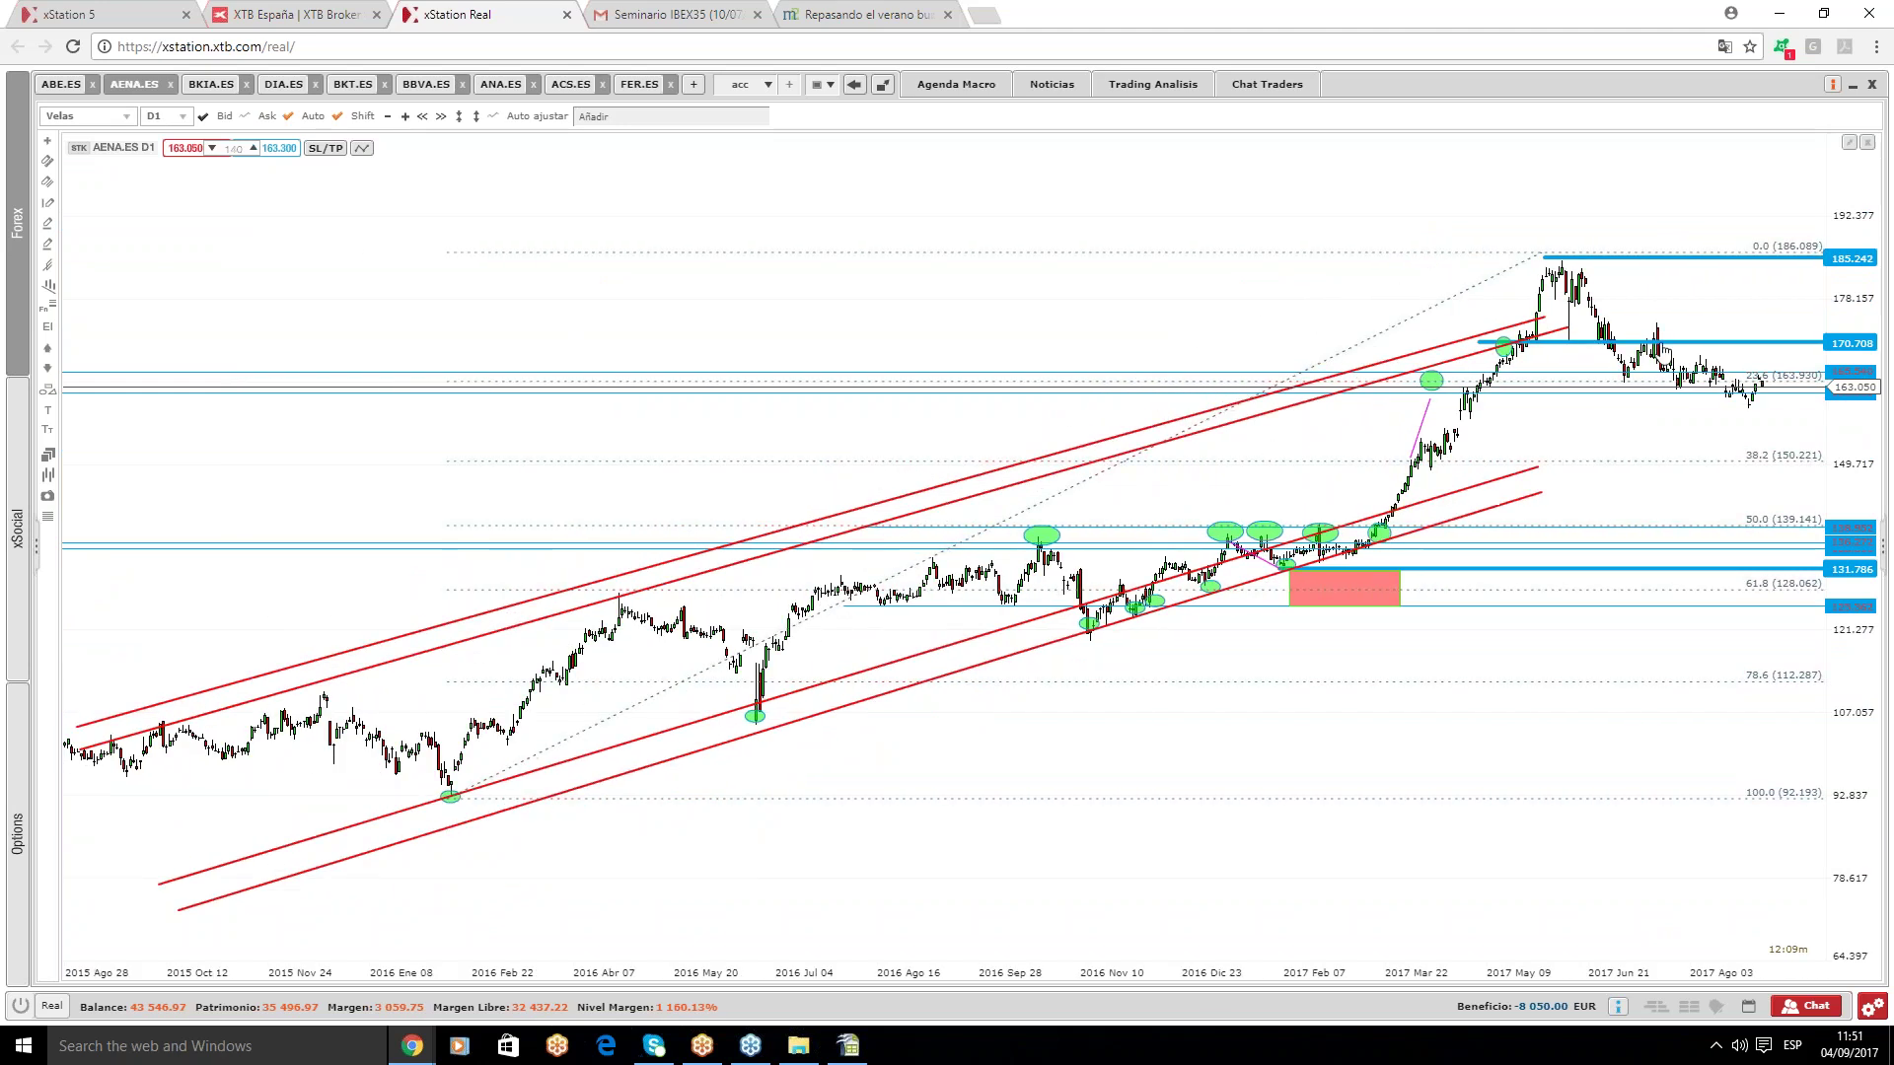
{"action": "left_click", "coordinate": [1851, 260]}
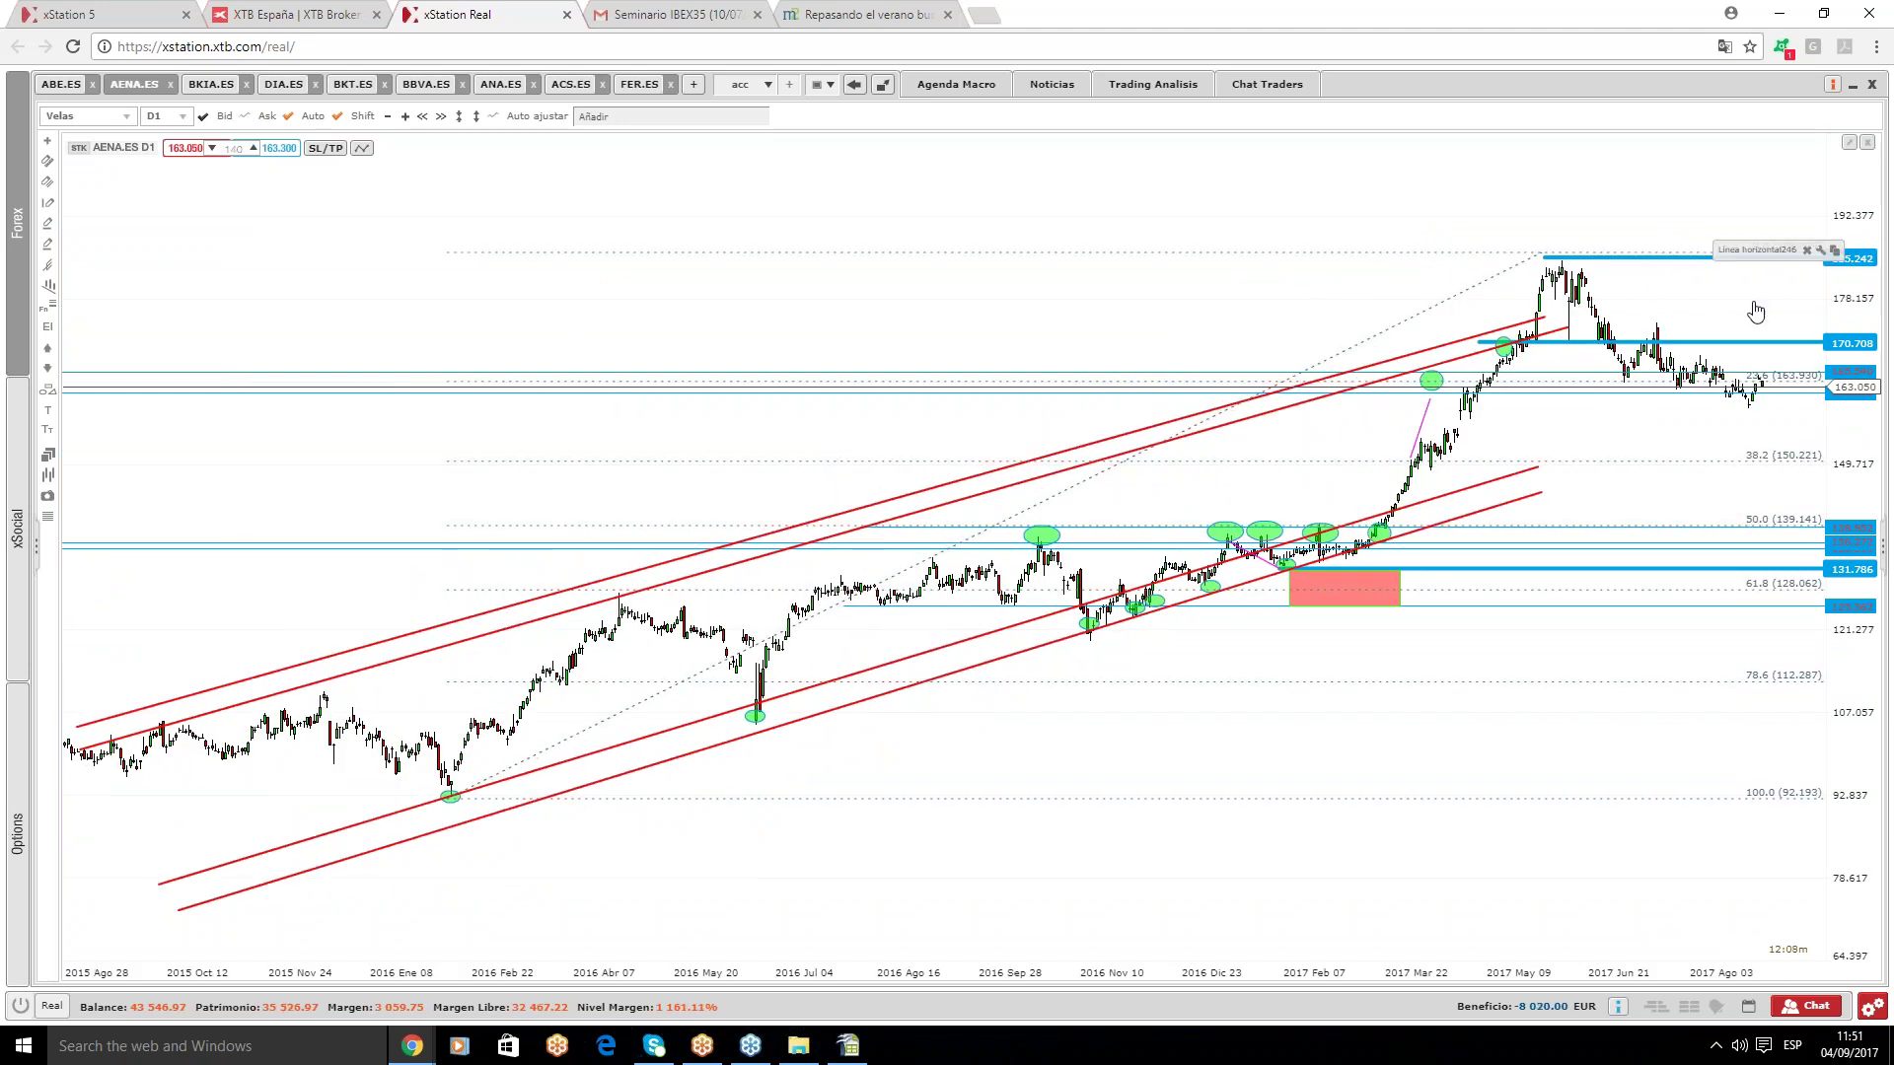
{"action": "left_click_drag", "start_coordinate": [1596, 305], "coordinate": [1482, 258]}
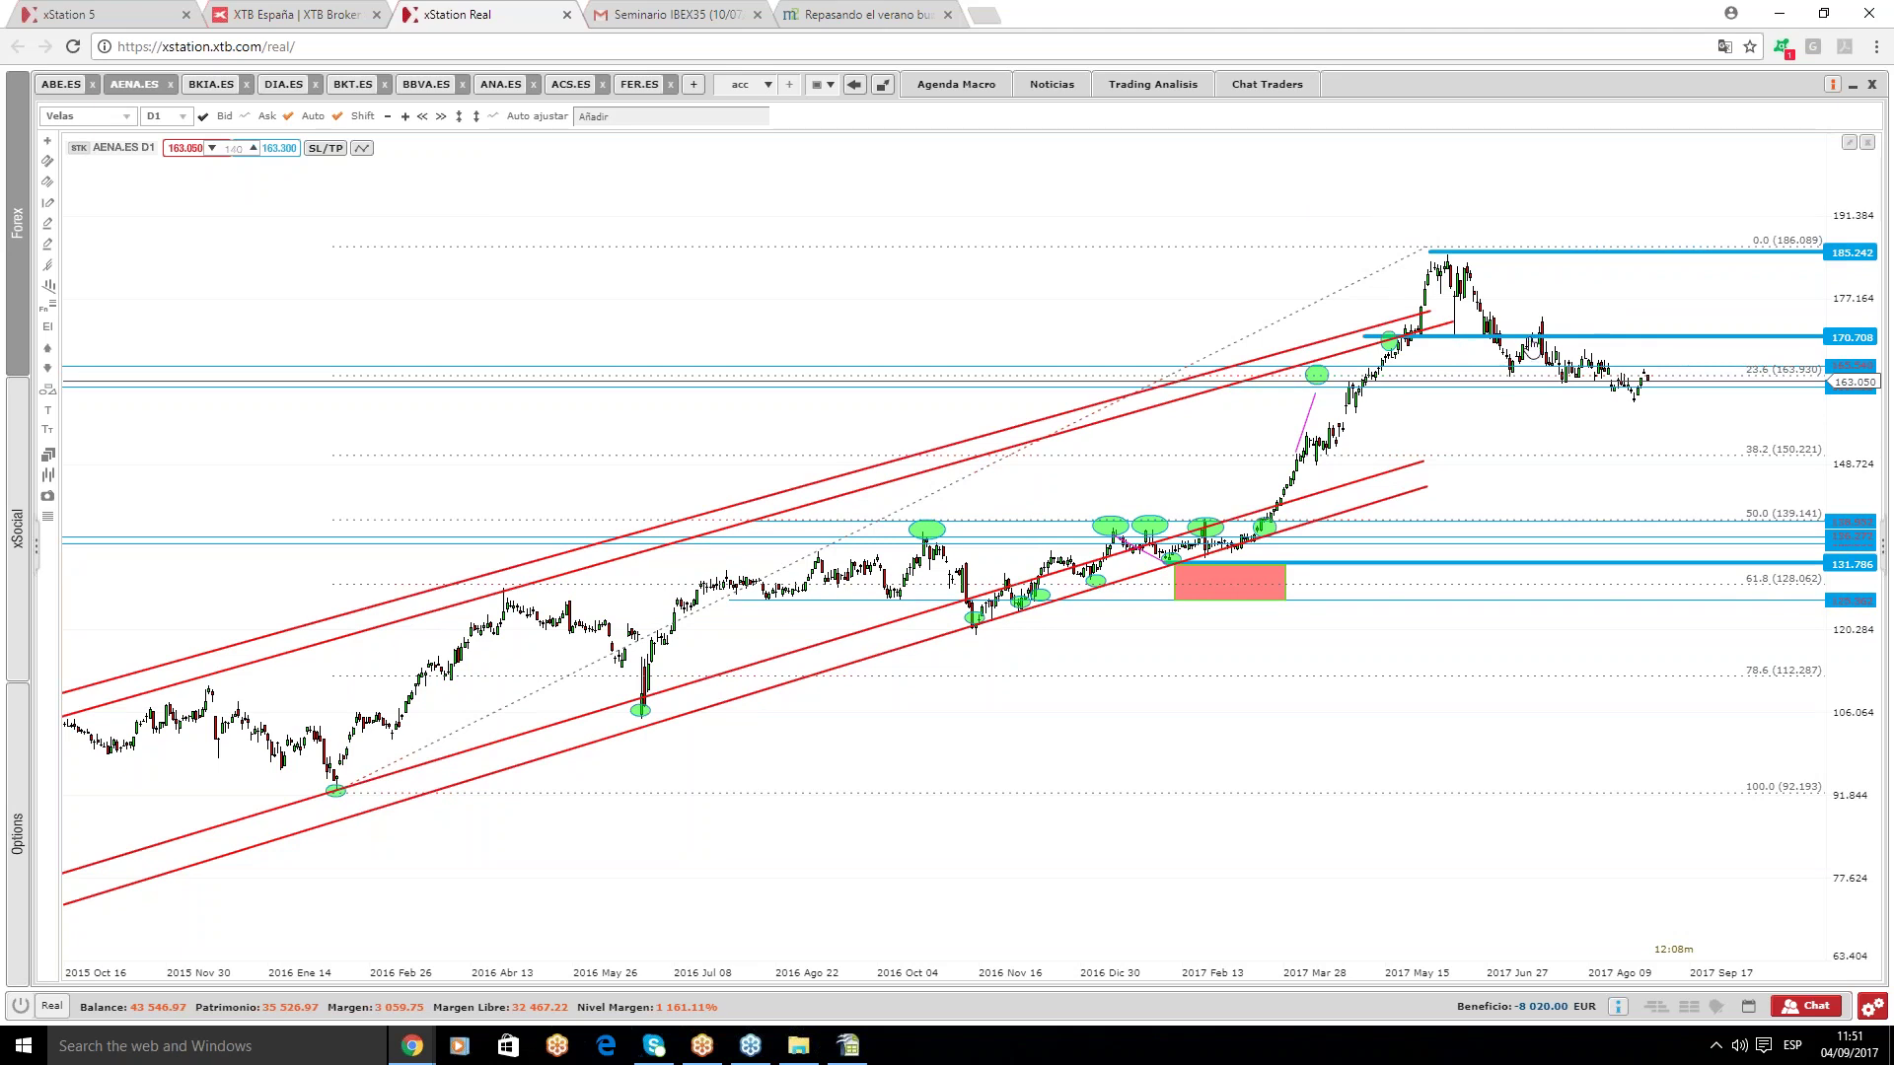
{"action": "key", "text": "Delete"}
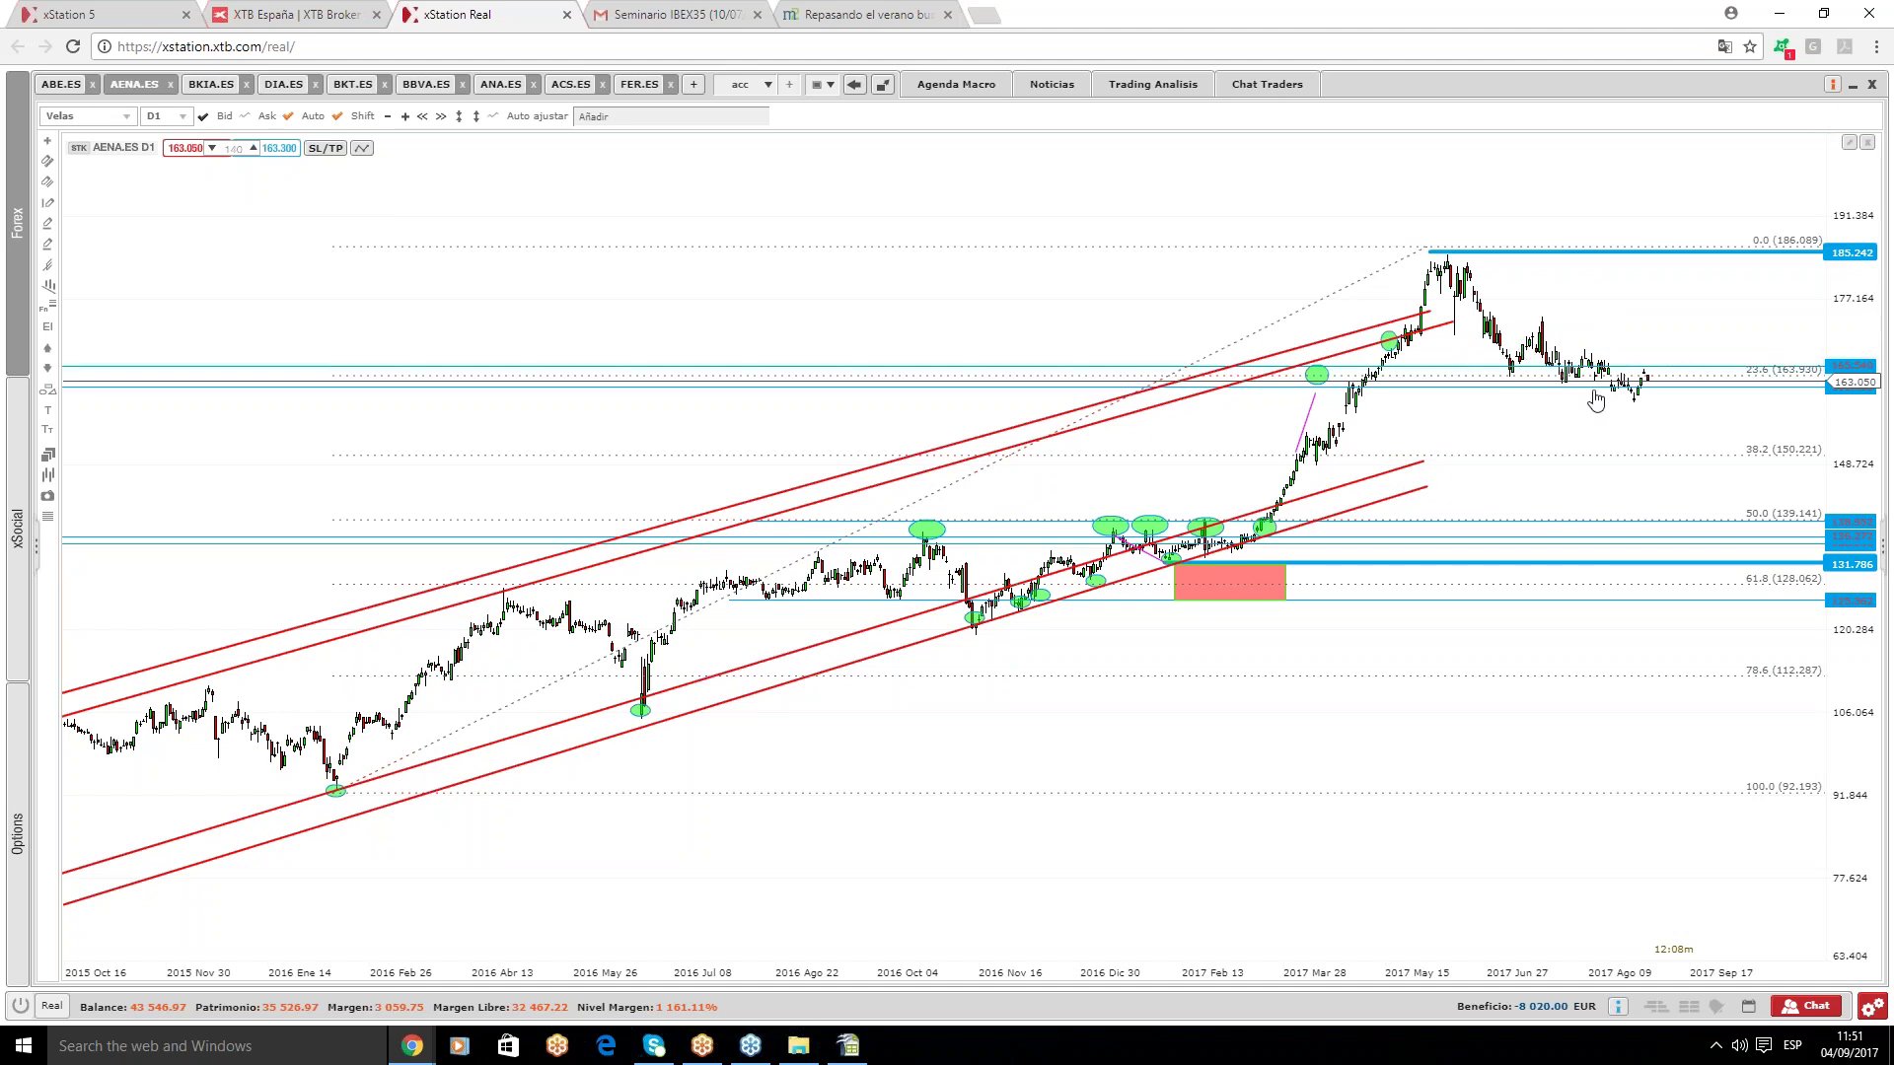
{"action": "scroll", "coordinate": [1216, 745], "scroll_direction": "up", "scroll_amount": 1}
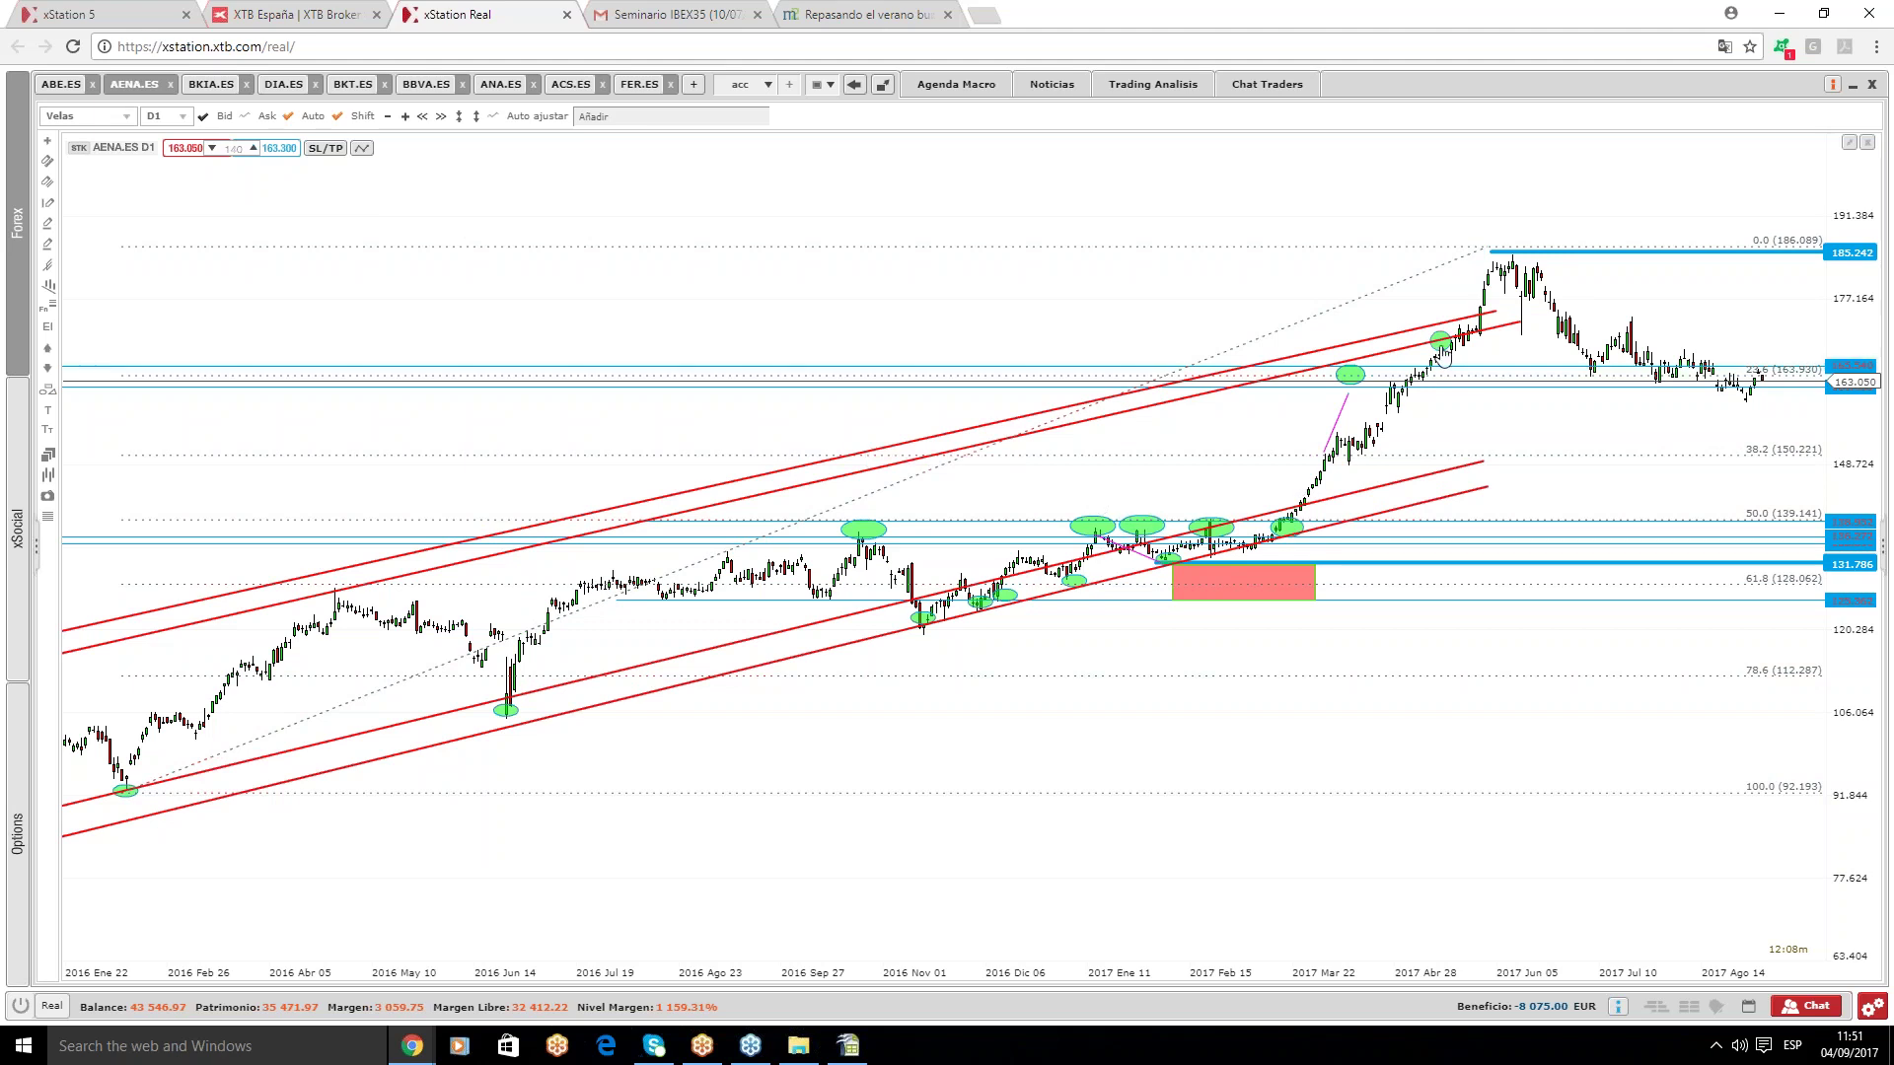
{"action": "key", "text": "Delete"}
{"action": "scroll", "coordinate": [1490, 442], "scroll_direction": "down", "scroll_amount": 1}
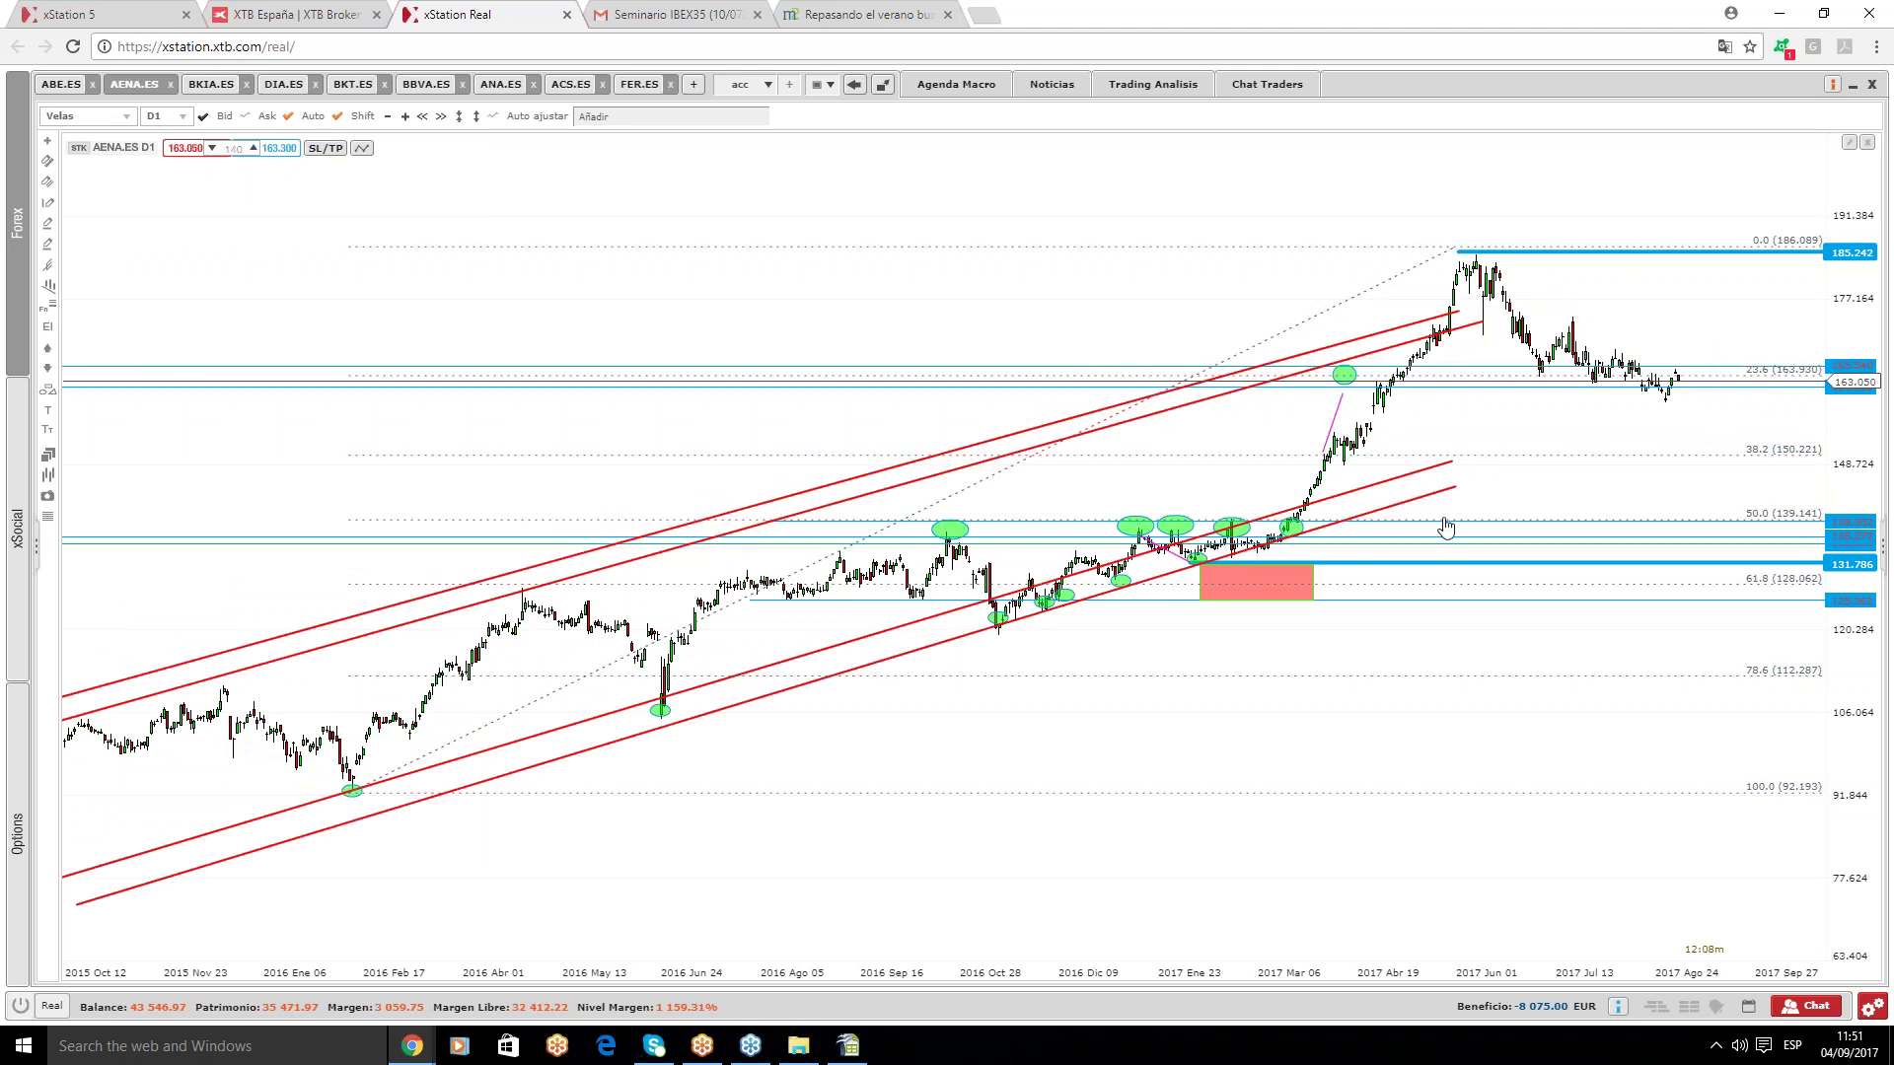
{"action": "left_click", "coordinate": [1747, 253]}
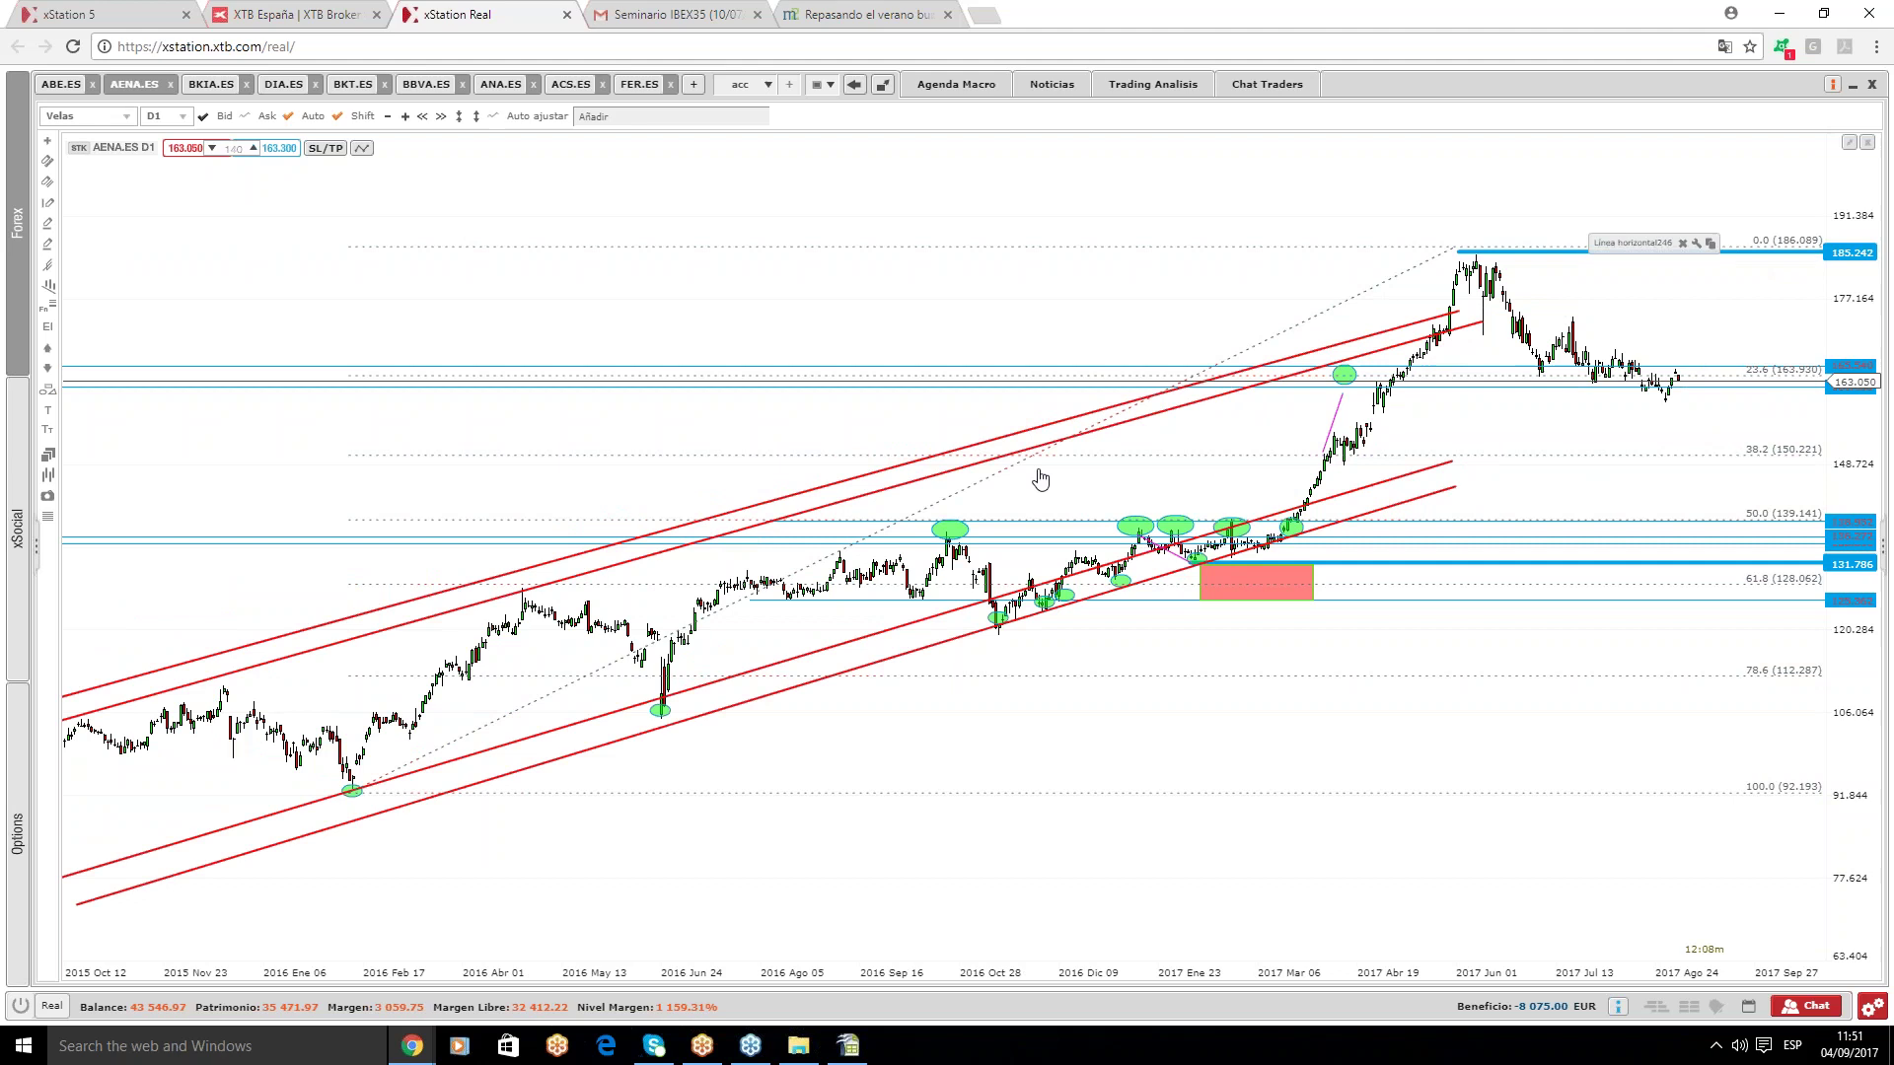
{"action": "mouse_move", "coordinate": [1089, 463]}
{"action": "scroll", "coordinate": [954, 476], "scroll_direction": "down", "scroll_amount": 2}
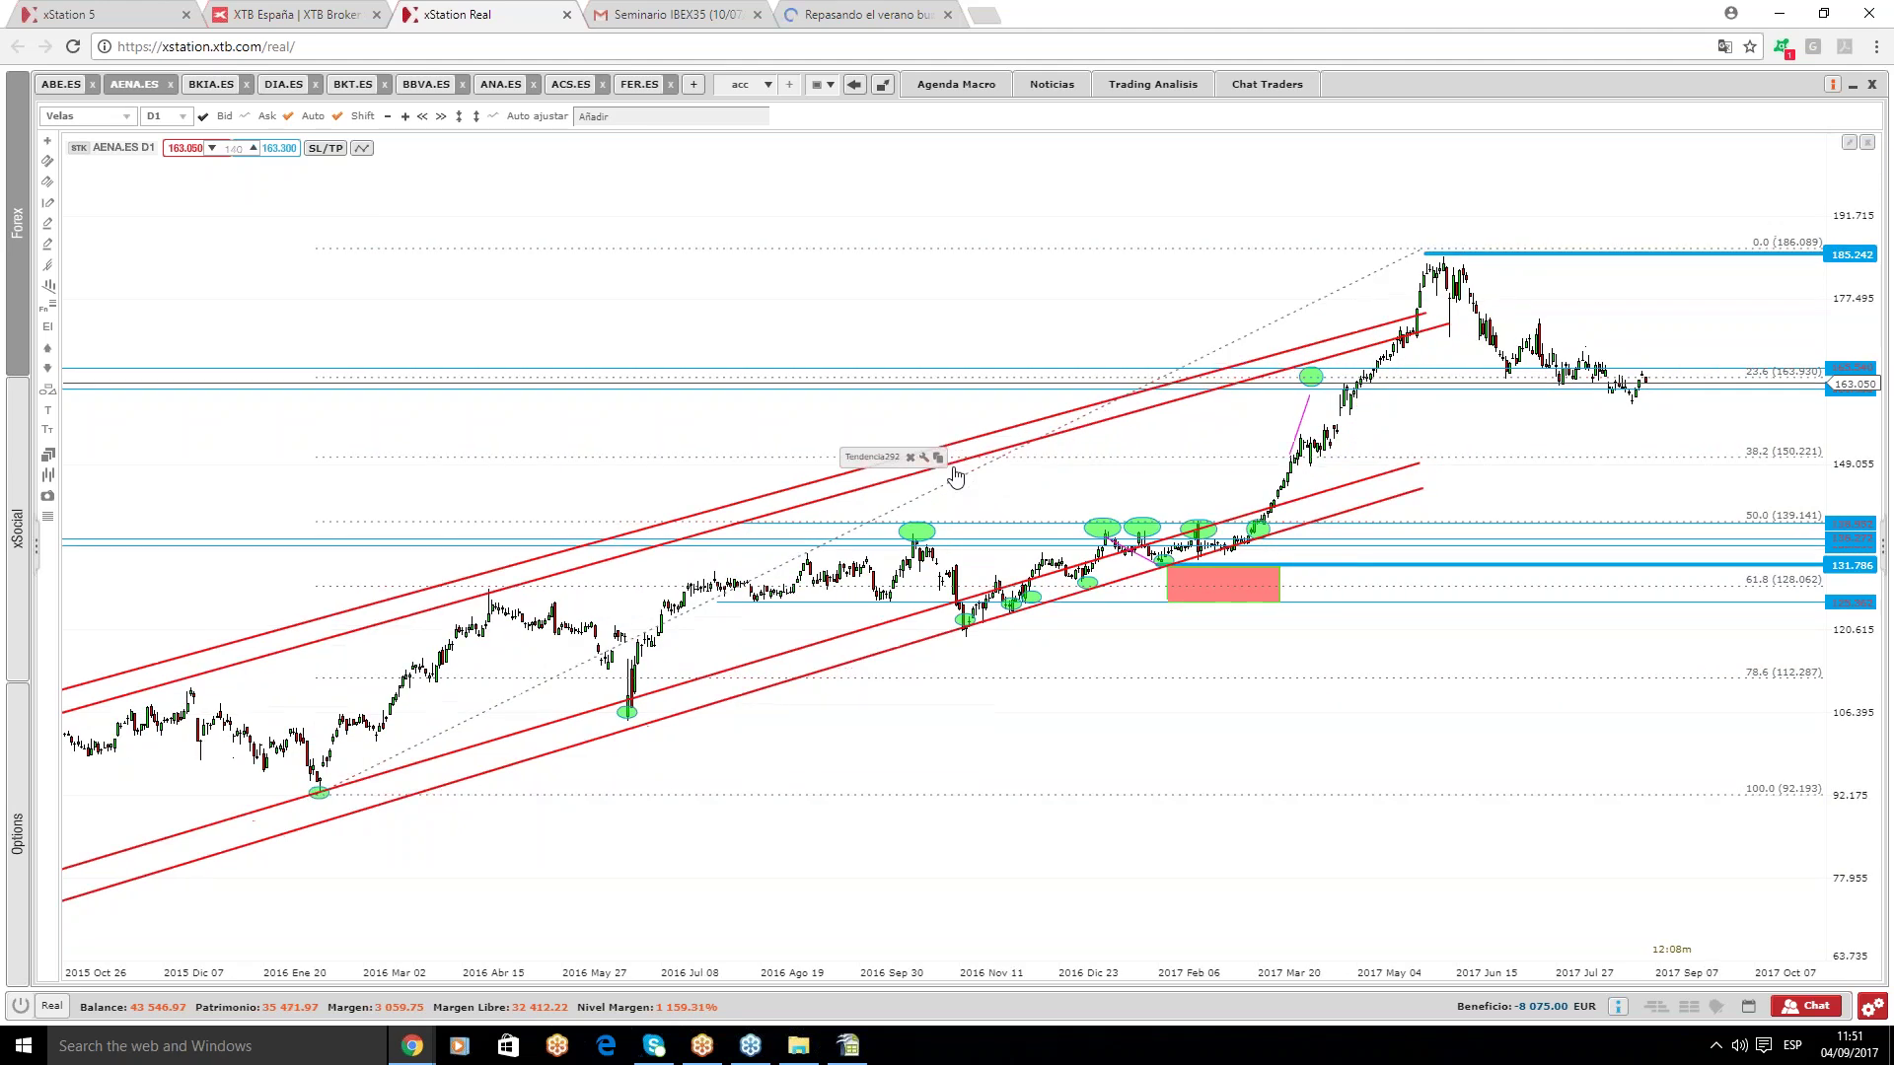
- Delete both lines of the upper red channel on AENA.ES
{"action": "left_click", "coordinate": [1226, 388]}
{"action": "key", "text": "Delete"}
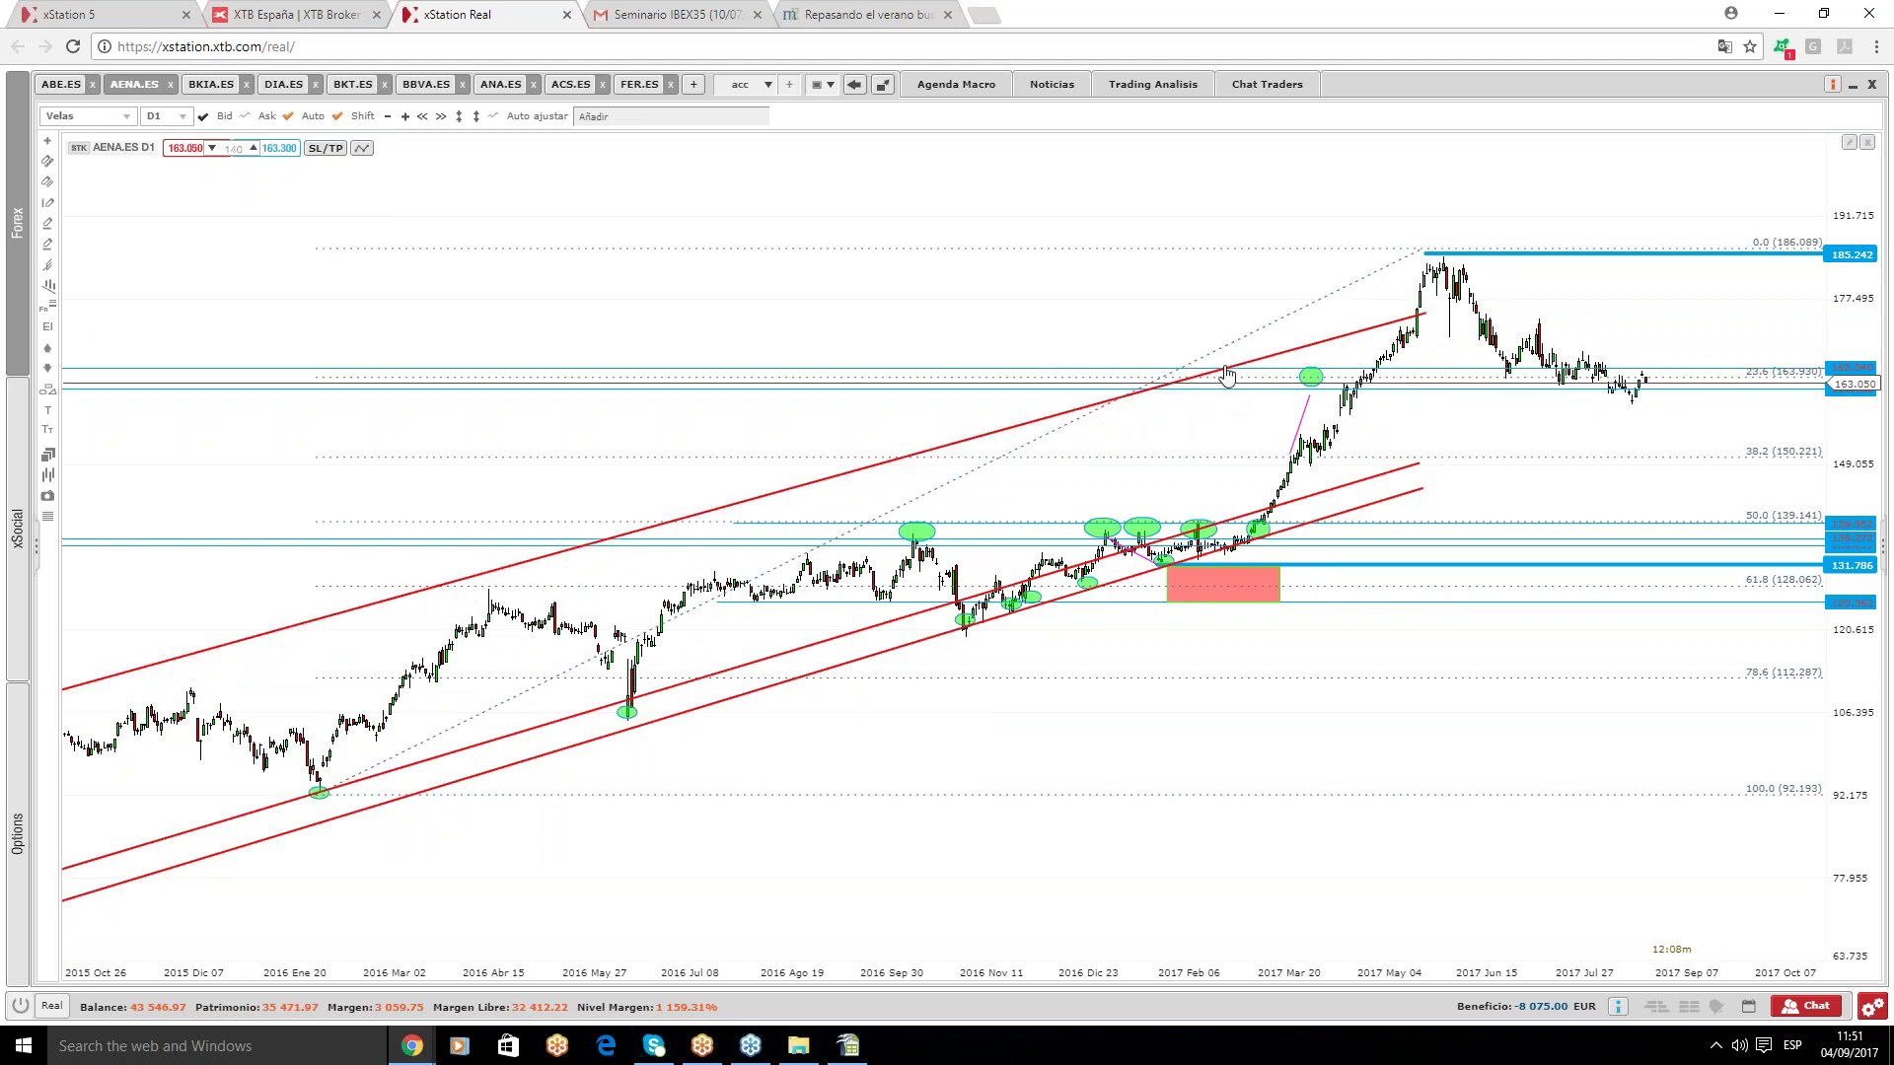
{"action": "left_click", "coordinate": [1231, 371]}
{"action": "key", "text": "Delete"}
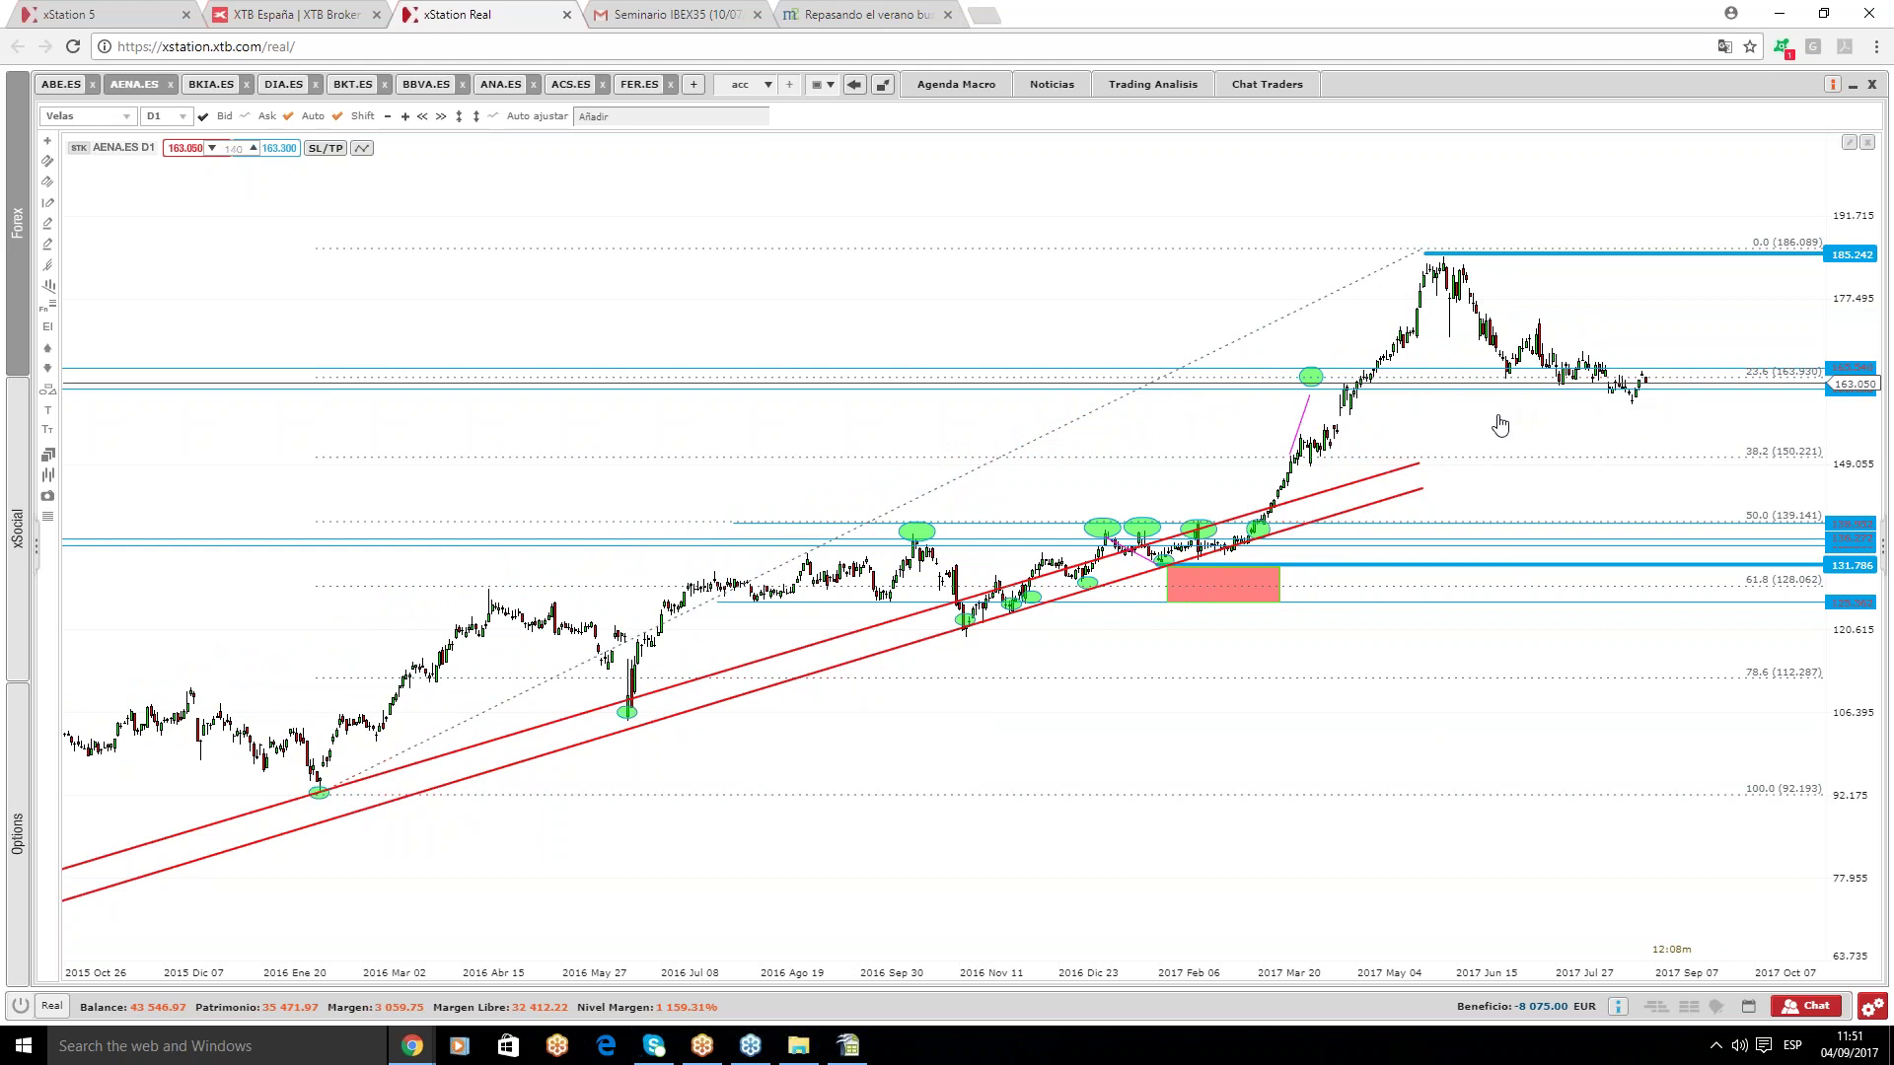
{"action": "left_click", "coordinate": [1556, 542]}
{"action": "left_click", "coordinate": [1558, 539]}
{"action": "left_click", "coordinate": [1141, 824]}
- Stretch both lower red channel lines up and right to the latest candles near 163.050
{"action": "mouse_move", "coordinate": [1213, 559]}
{"action": "left_click_drag", "start_coordinate": [1415, 467], "coordinate": [1739, 373]}
{"action": "left_click_drag", "start_coordinate": [1395, 499], "coordinate": [1791, 376]}
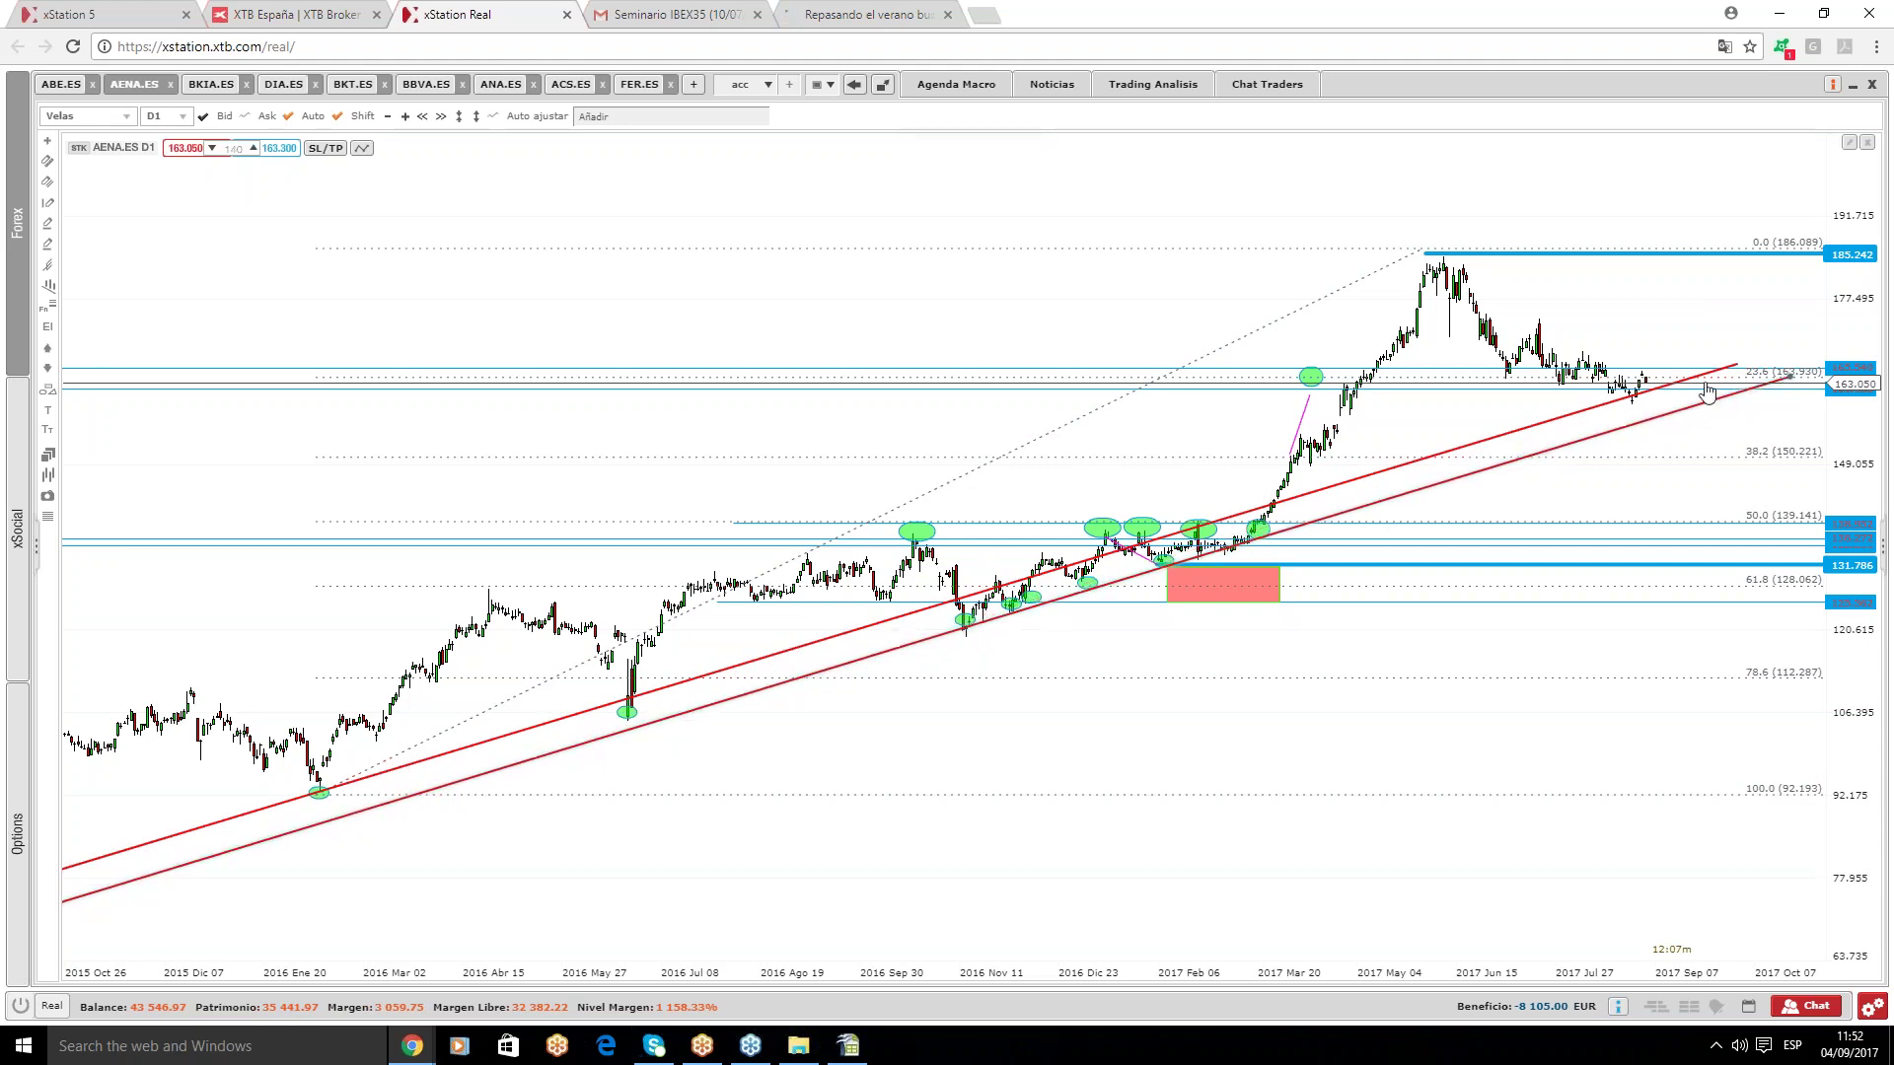
{"action": "left_click", "coordinate": [1493, 451]}
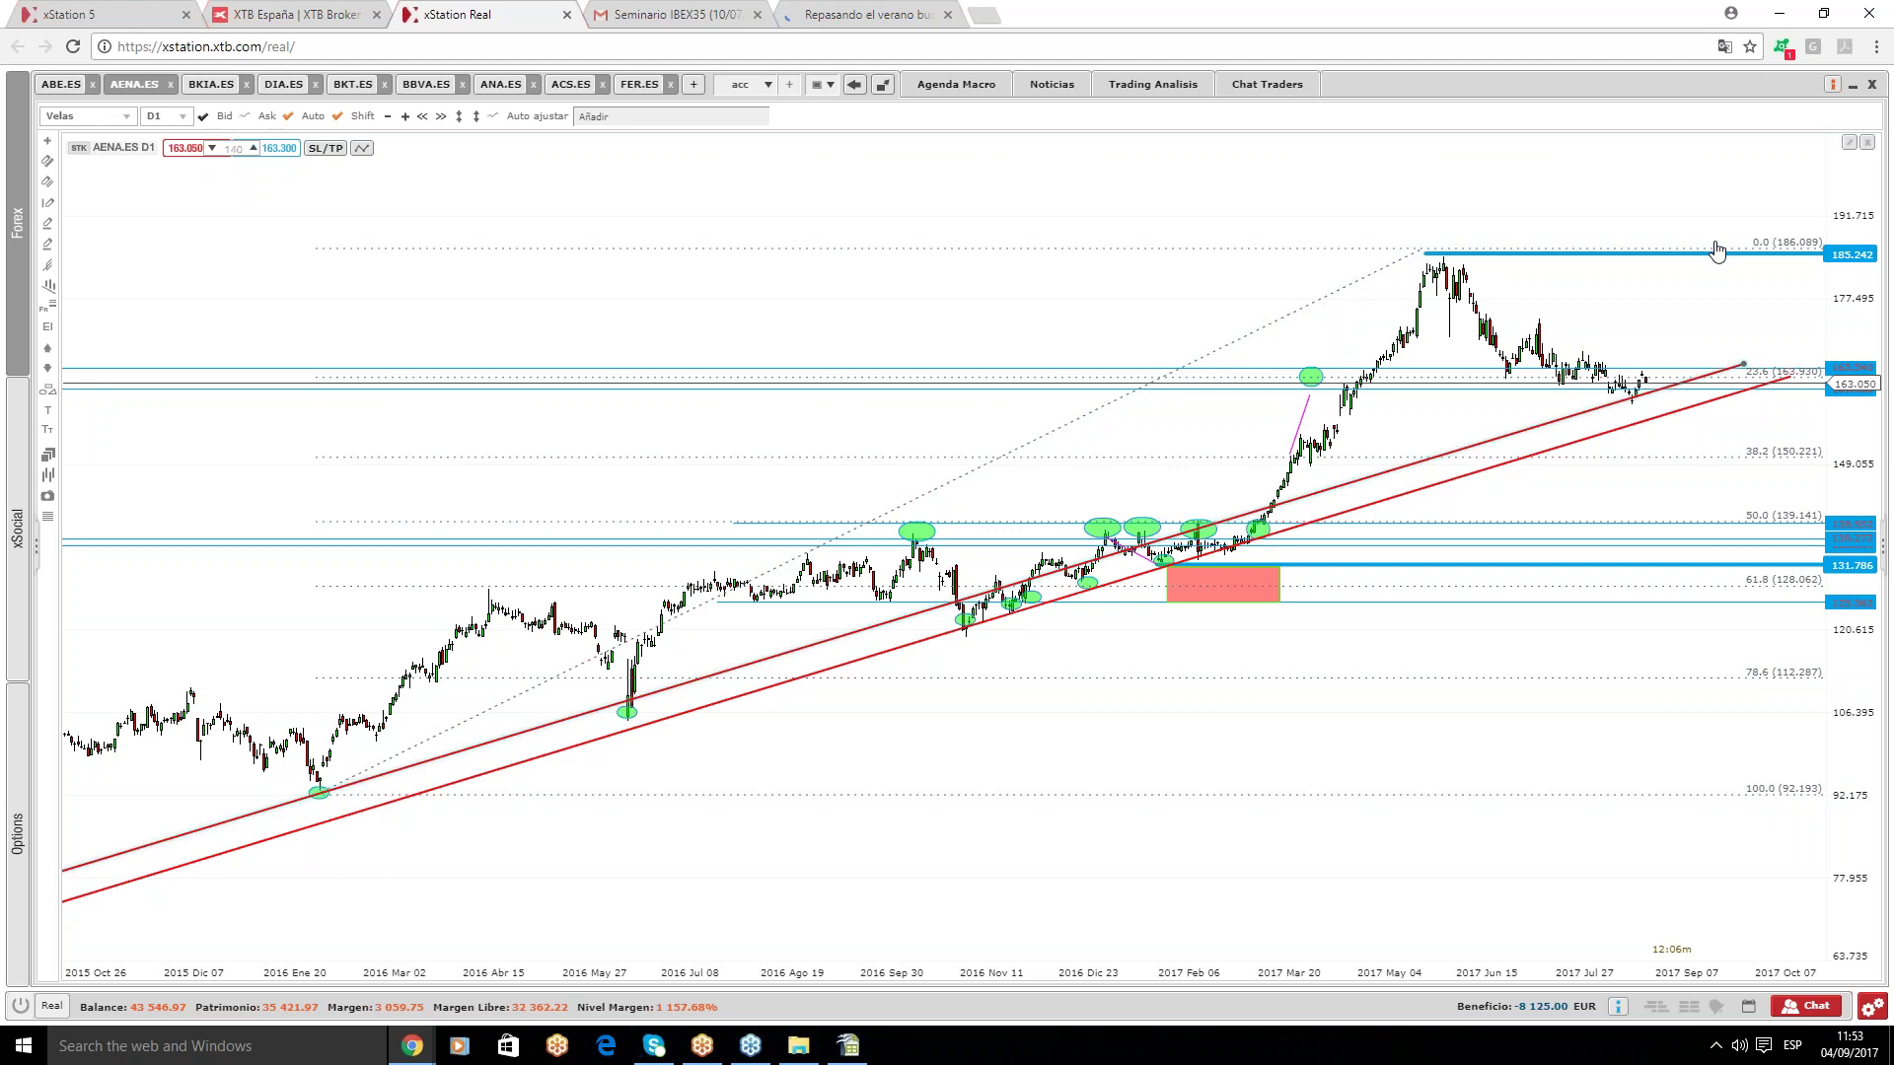
- Switch to the BKIA.ES daily chart and select its 4.684 horizontal level
{"action": "mouse_move", "coordinate": [206, 91]}
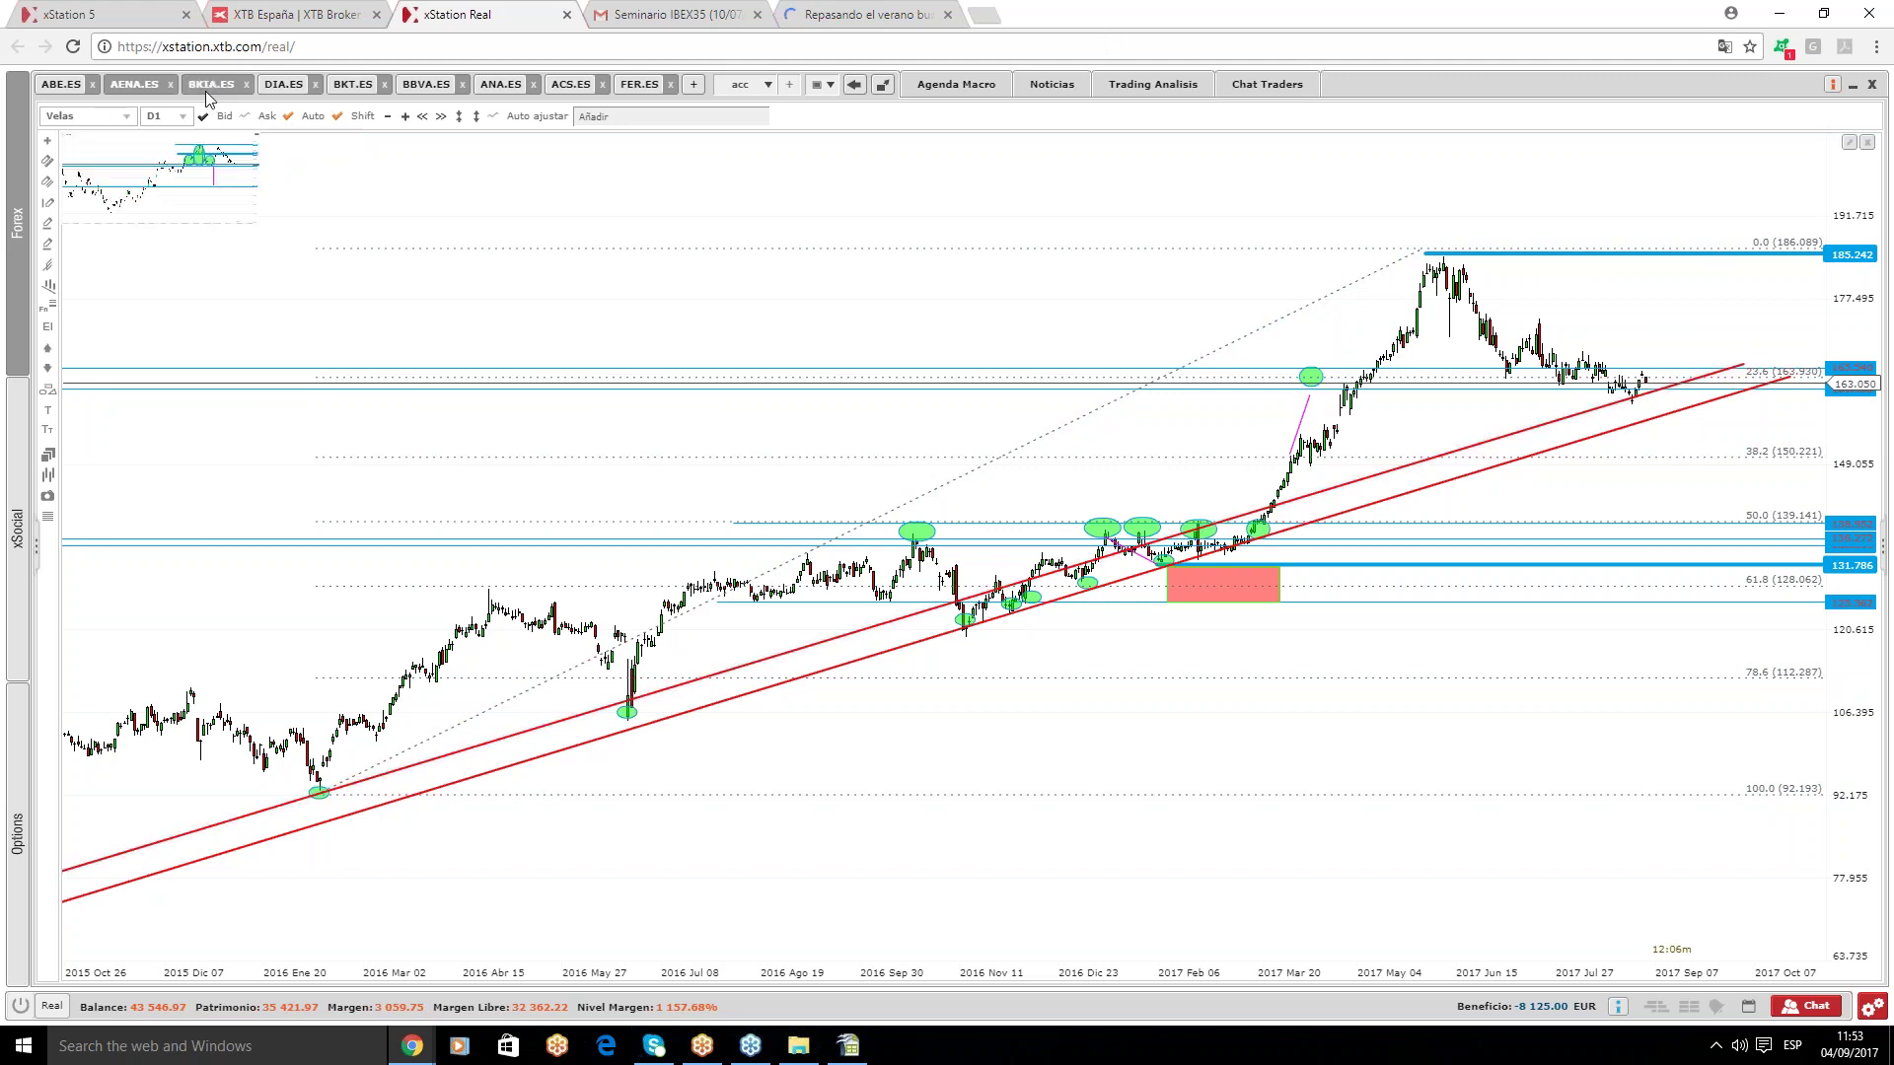
{"action": "left_click", "coordinate": [213, 155]}
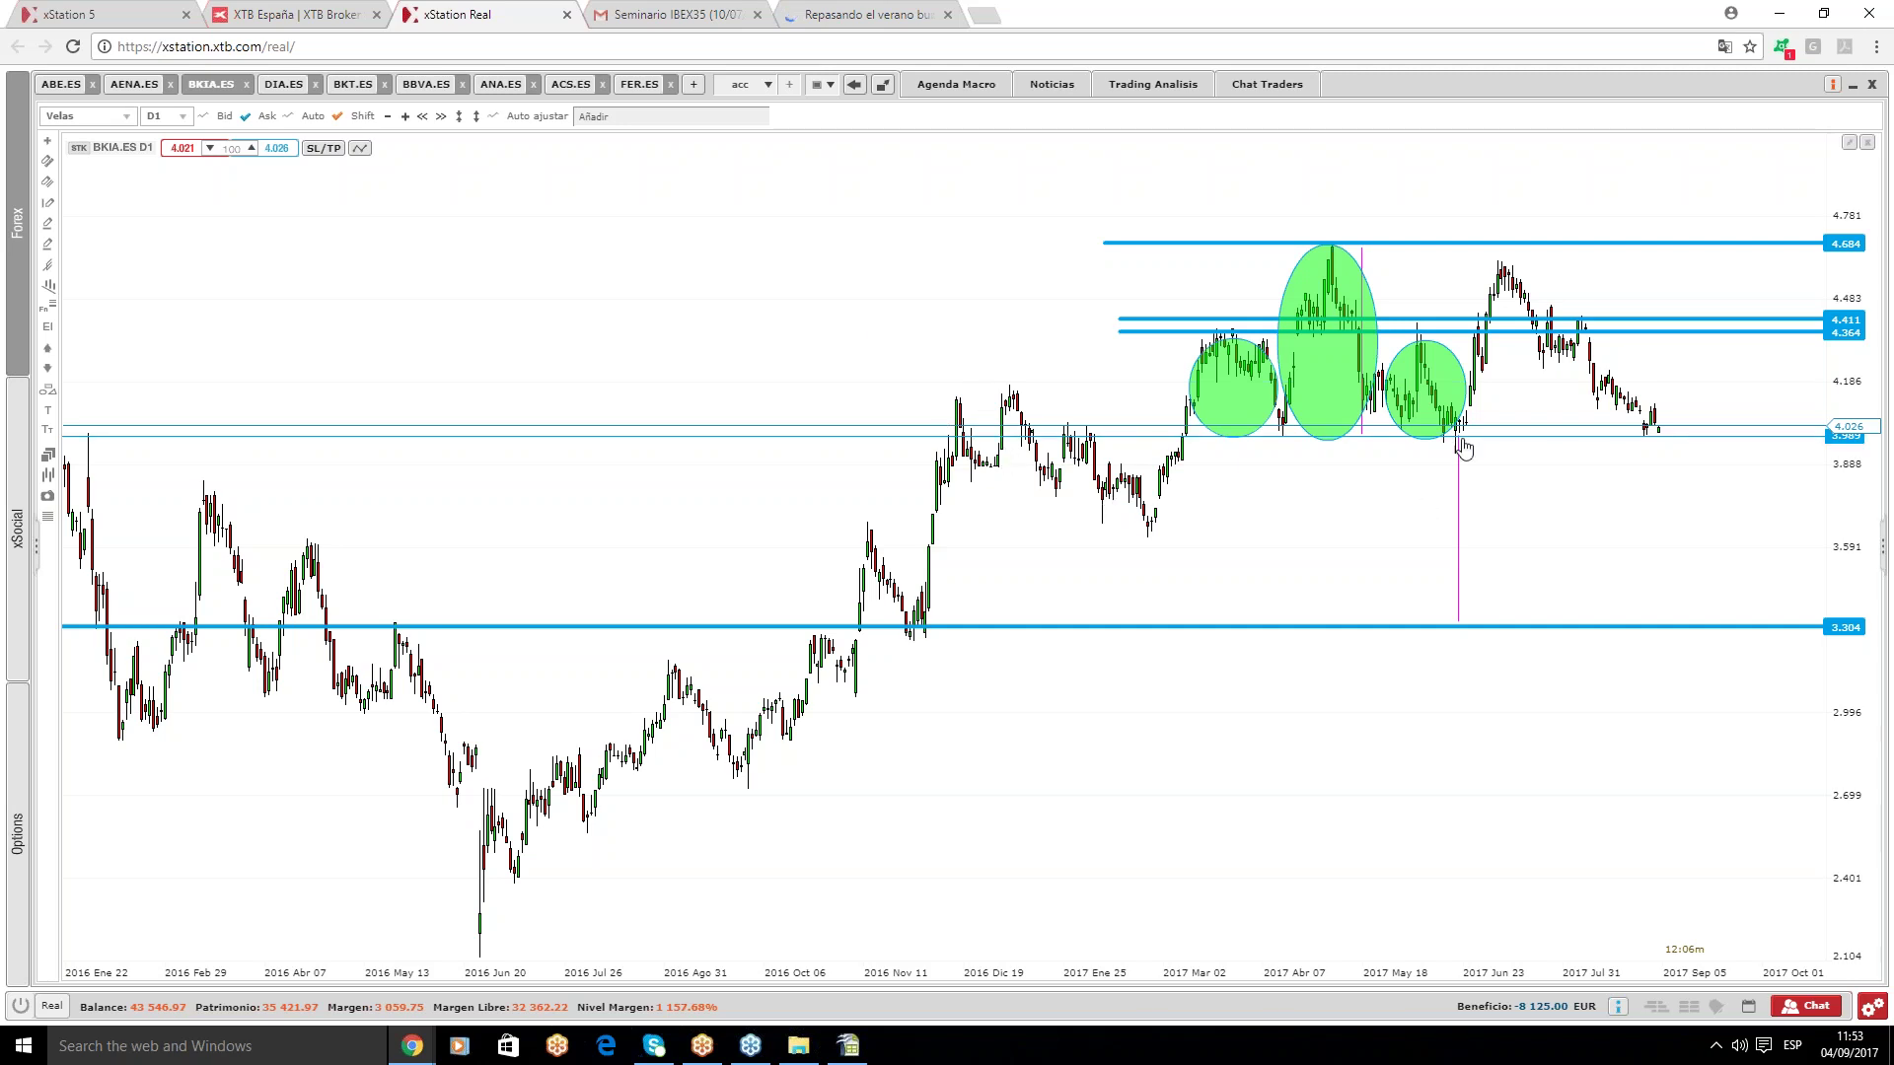
{"action": "mouse_move", "coordinate": [1462, 442]}
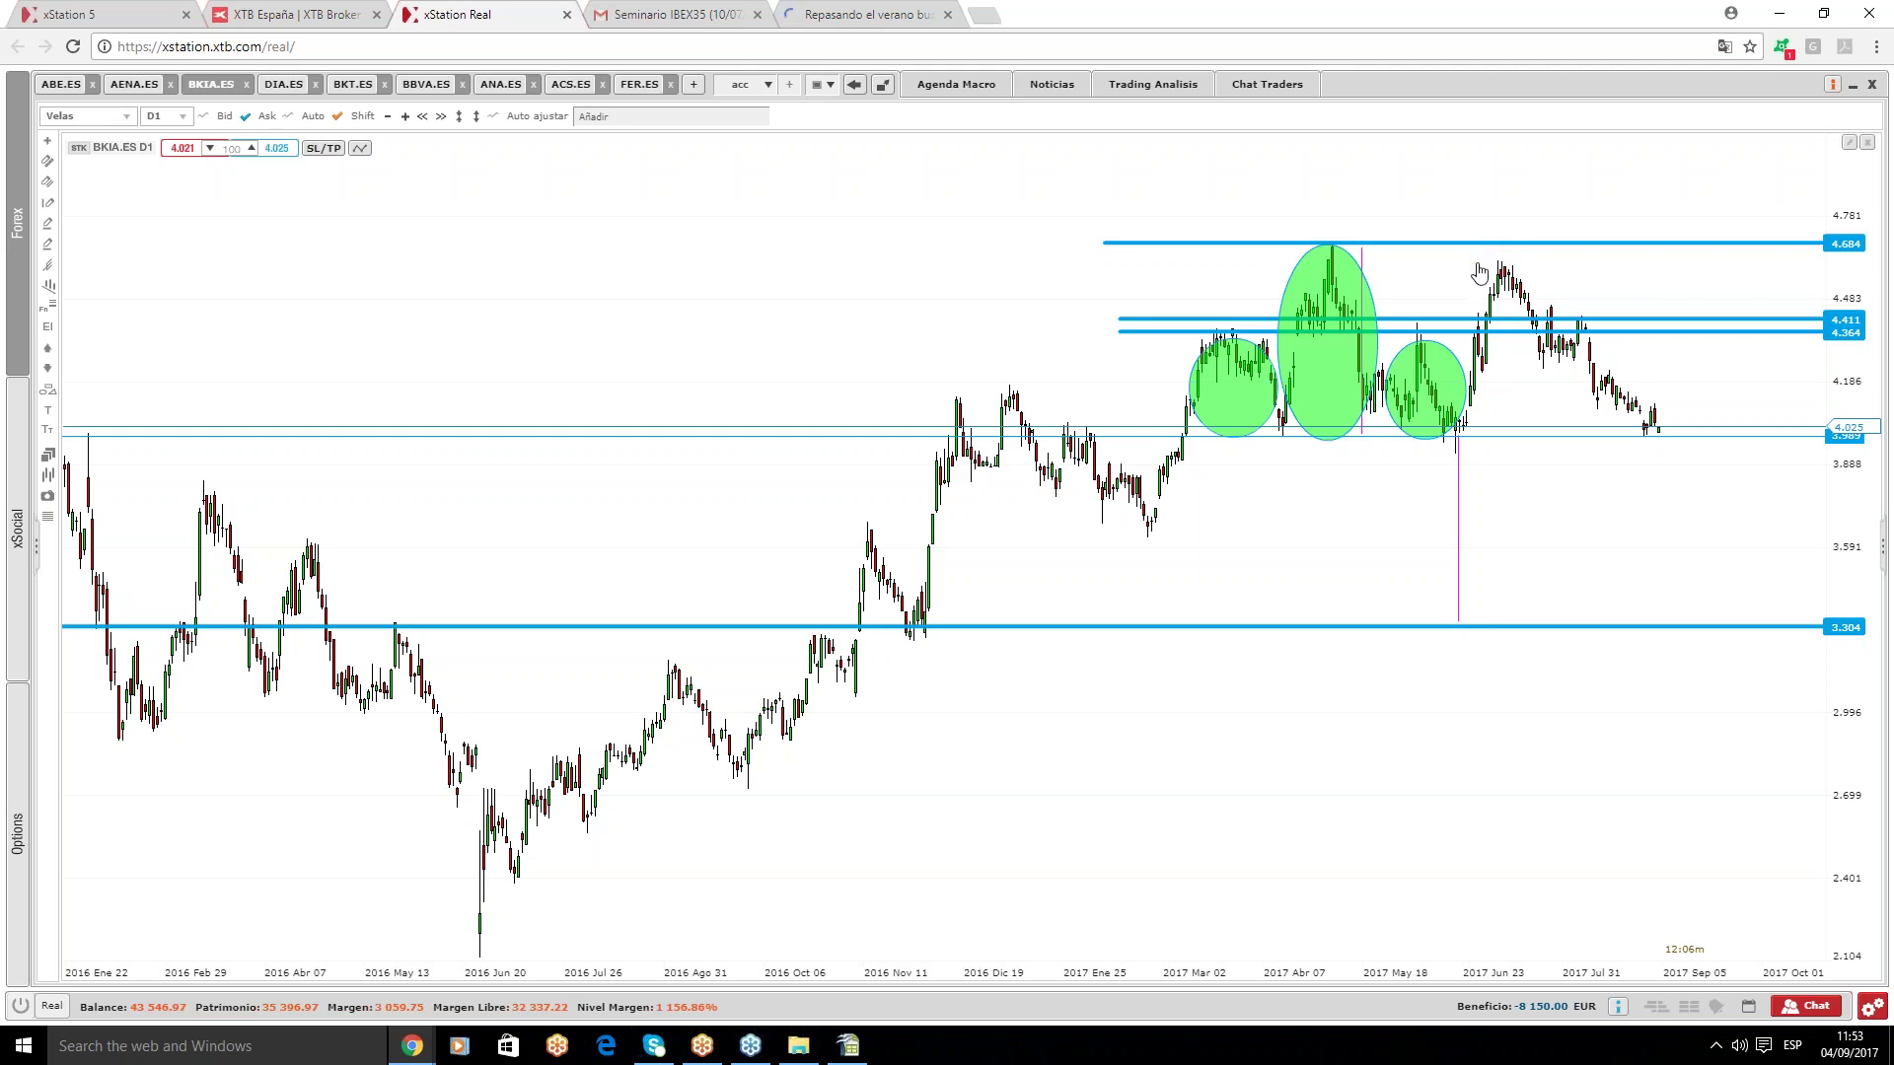
{"action": "left_click", "coordinate": [1822, 254]}
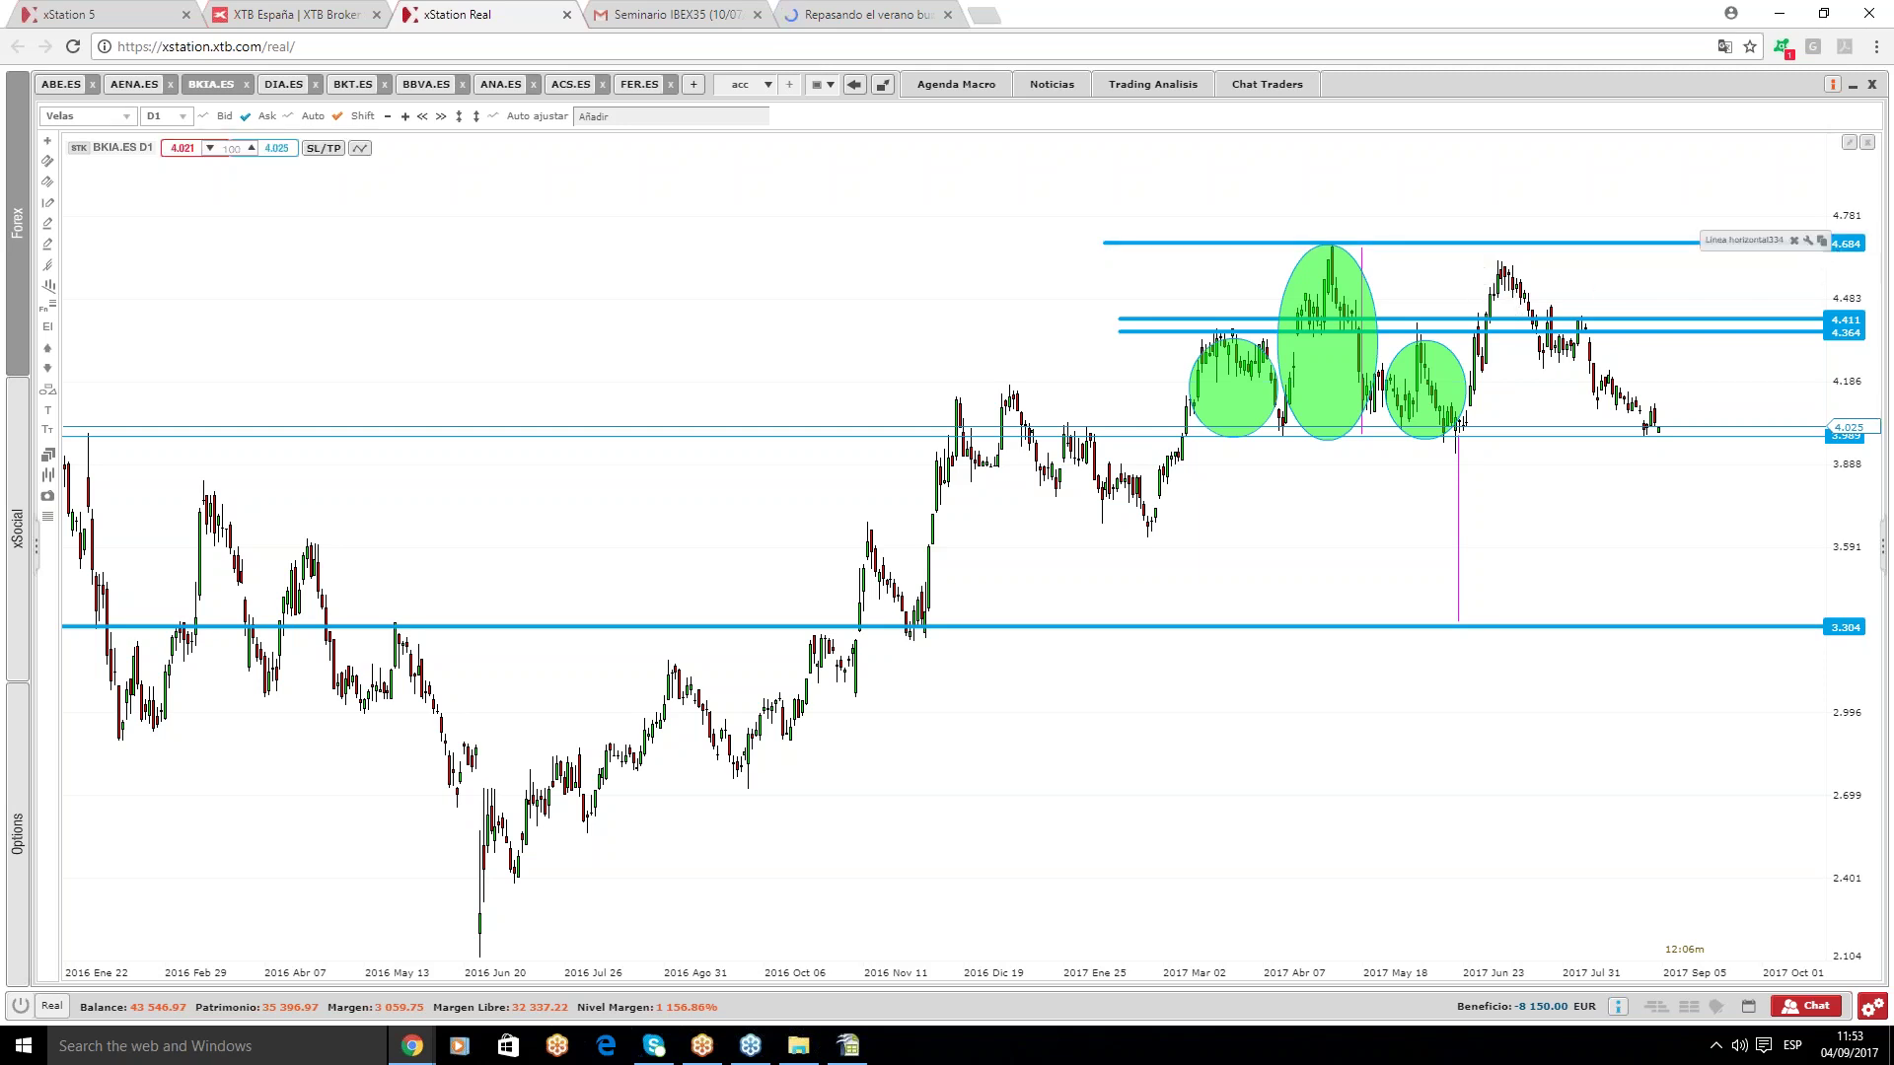
{"action": "mouse_move", "coordinate": [1740, 438]}
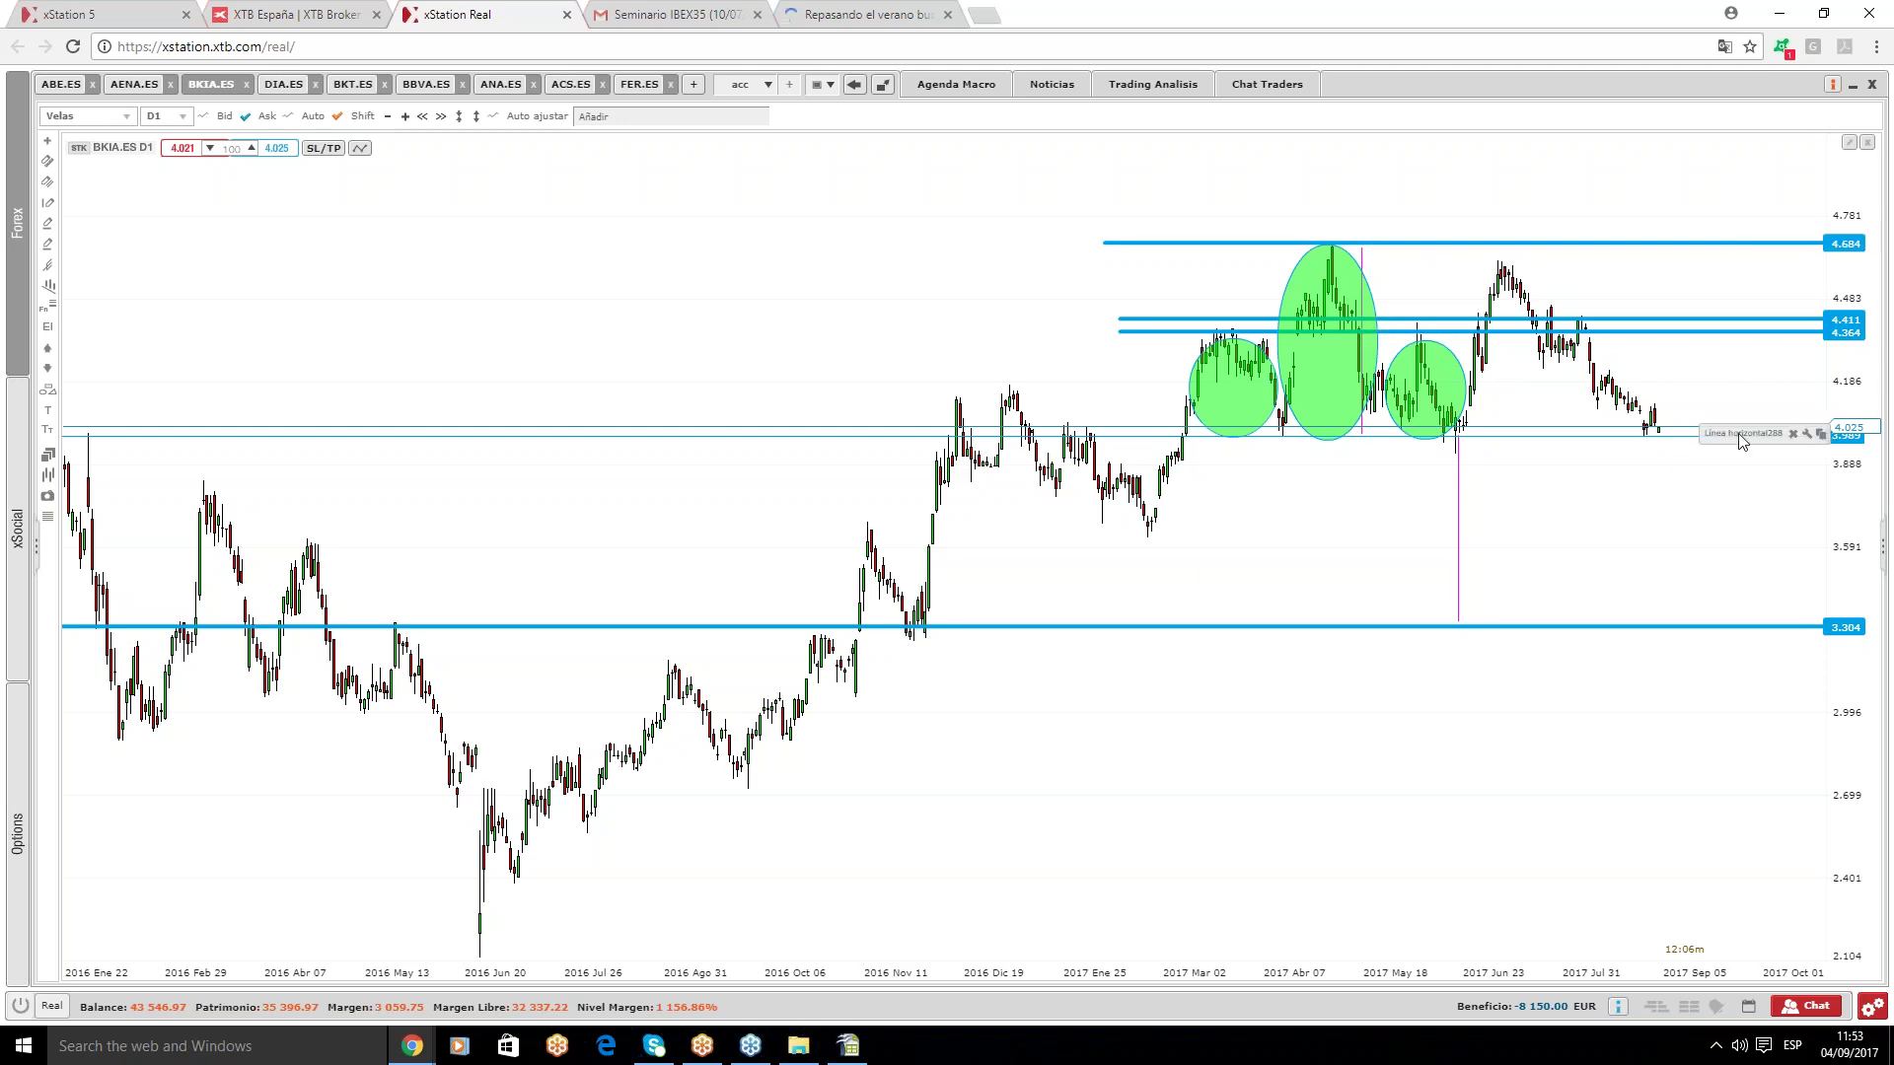
{"action": "mouse_move", "coordinate": [1304, 397]}
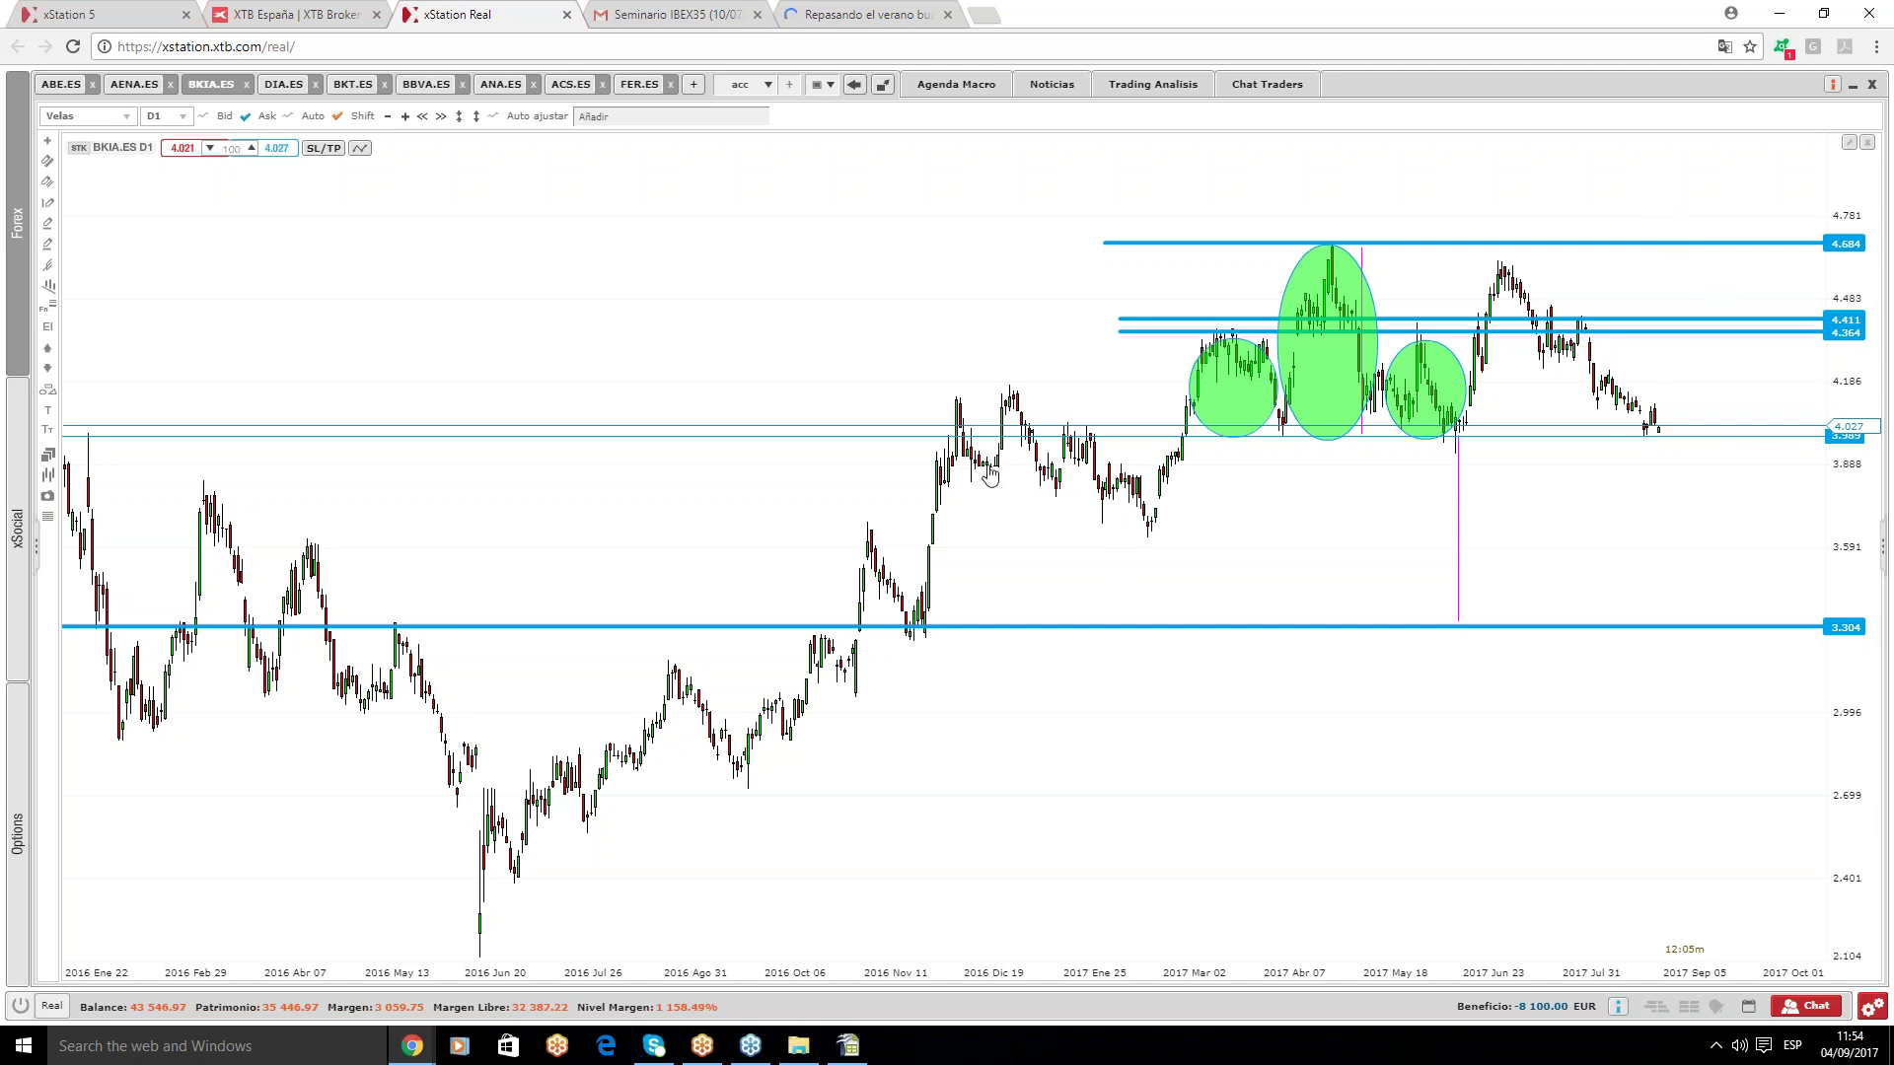
- Add a horizontal level on BKIA.ES and set its price to exactly 3.800
{"action": "left_click", "coordinate": [1052, 454]}
{"action": "left_click_drag", "start_coordinate": [1056, 475], "coordinate": [1064, 500]}
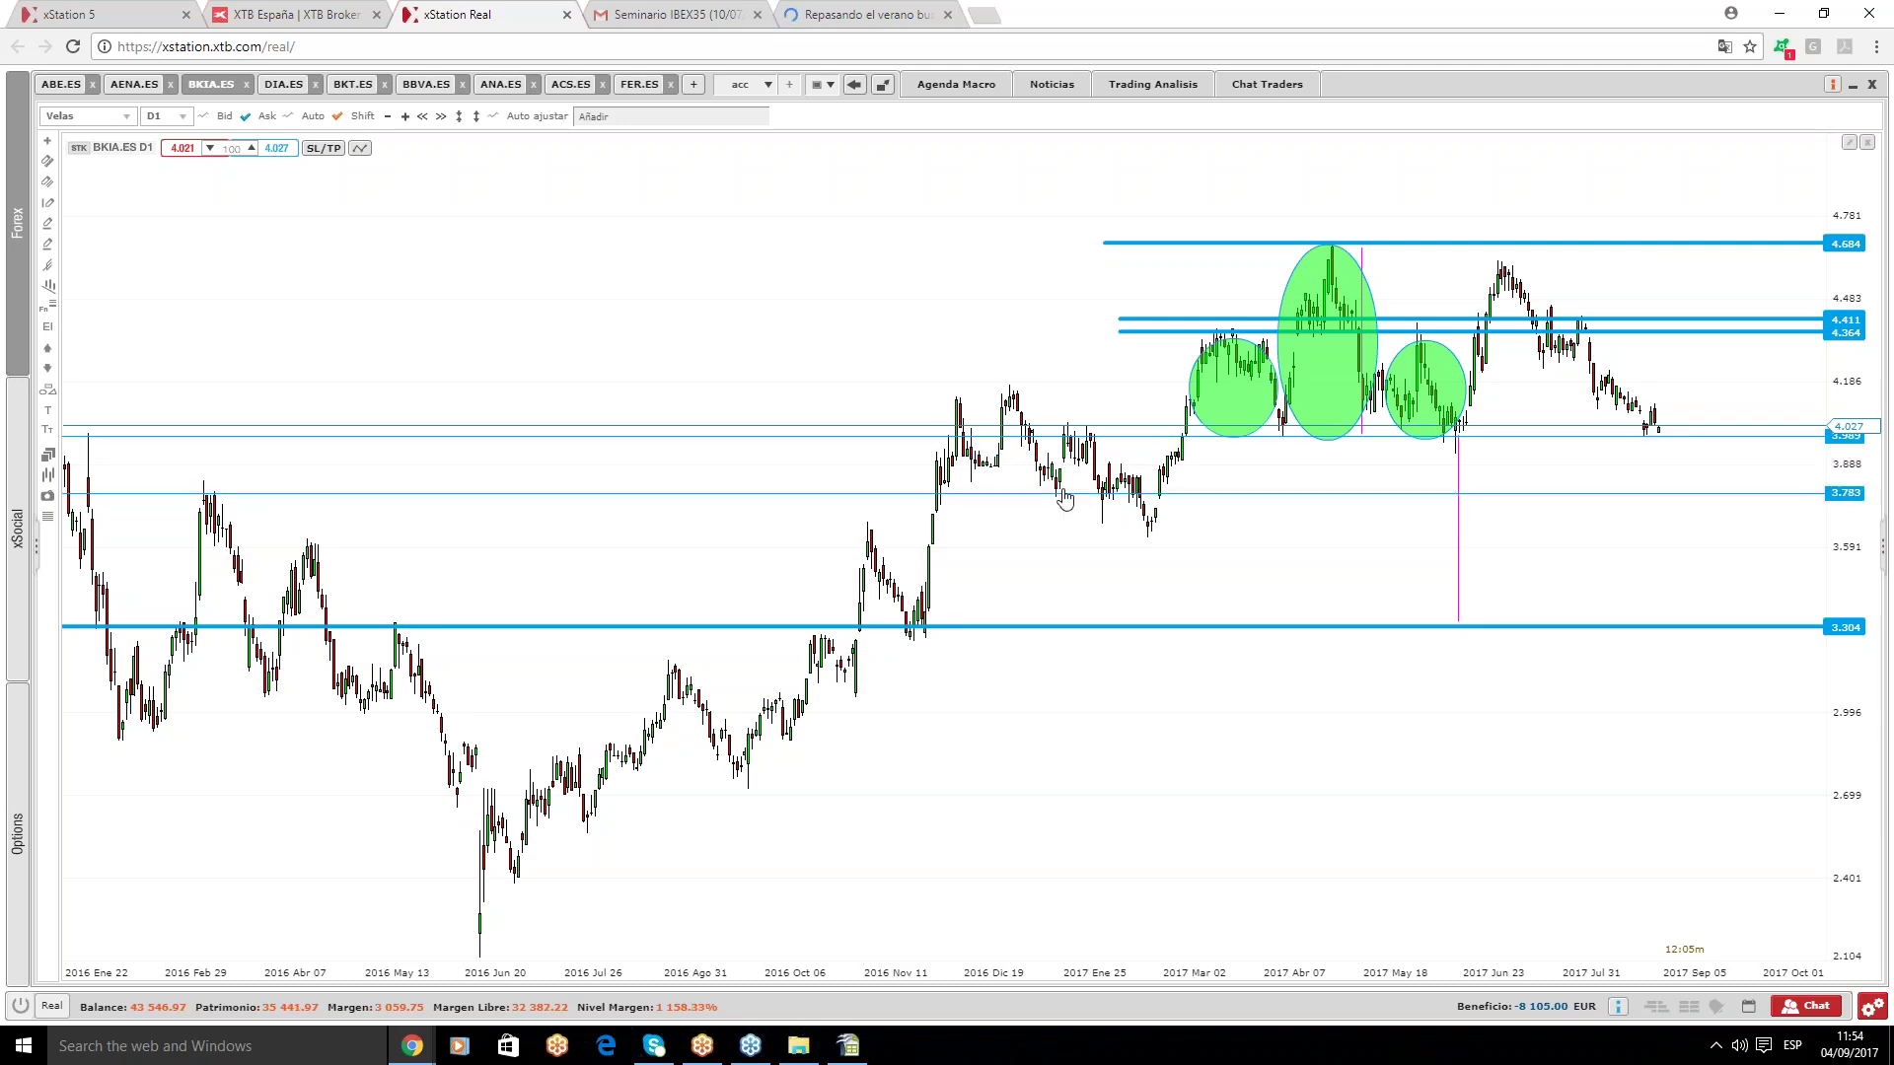
{"action": "double_click", "coordinate": [1850, 501]}
{"action": "left_click_drag", "start_coordinate": [815, 549], "coordinate": [853, 548]}
{"action": "type", "text": "80000"}
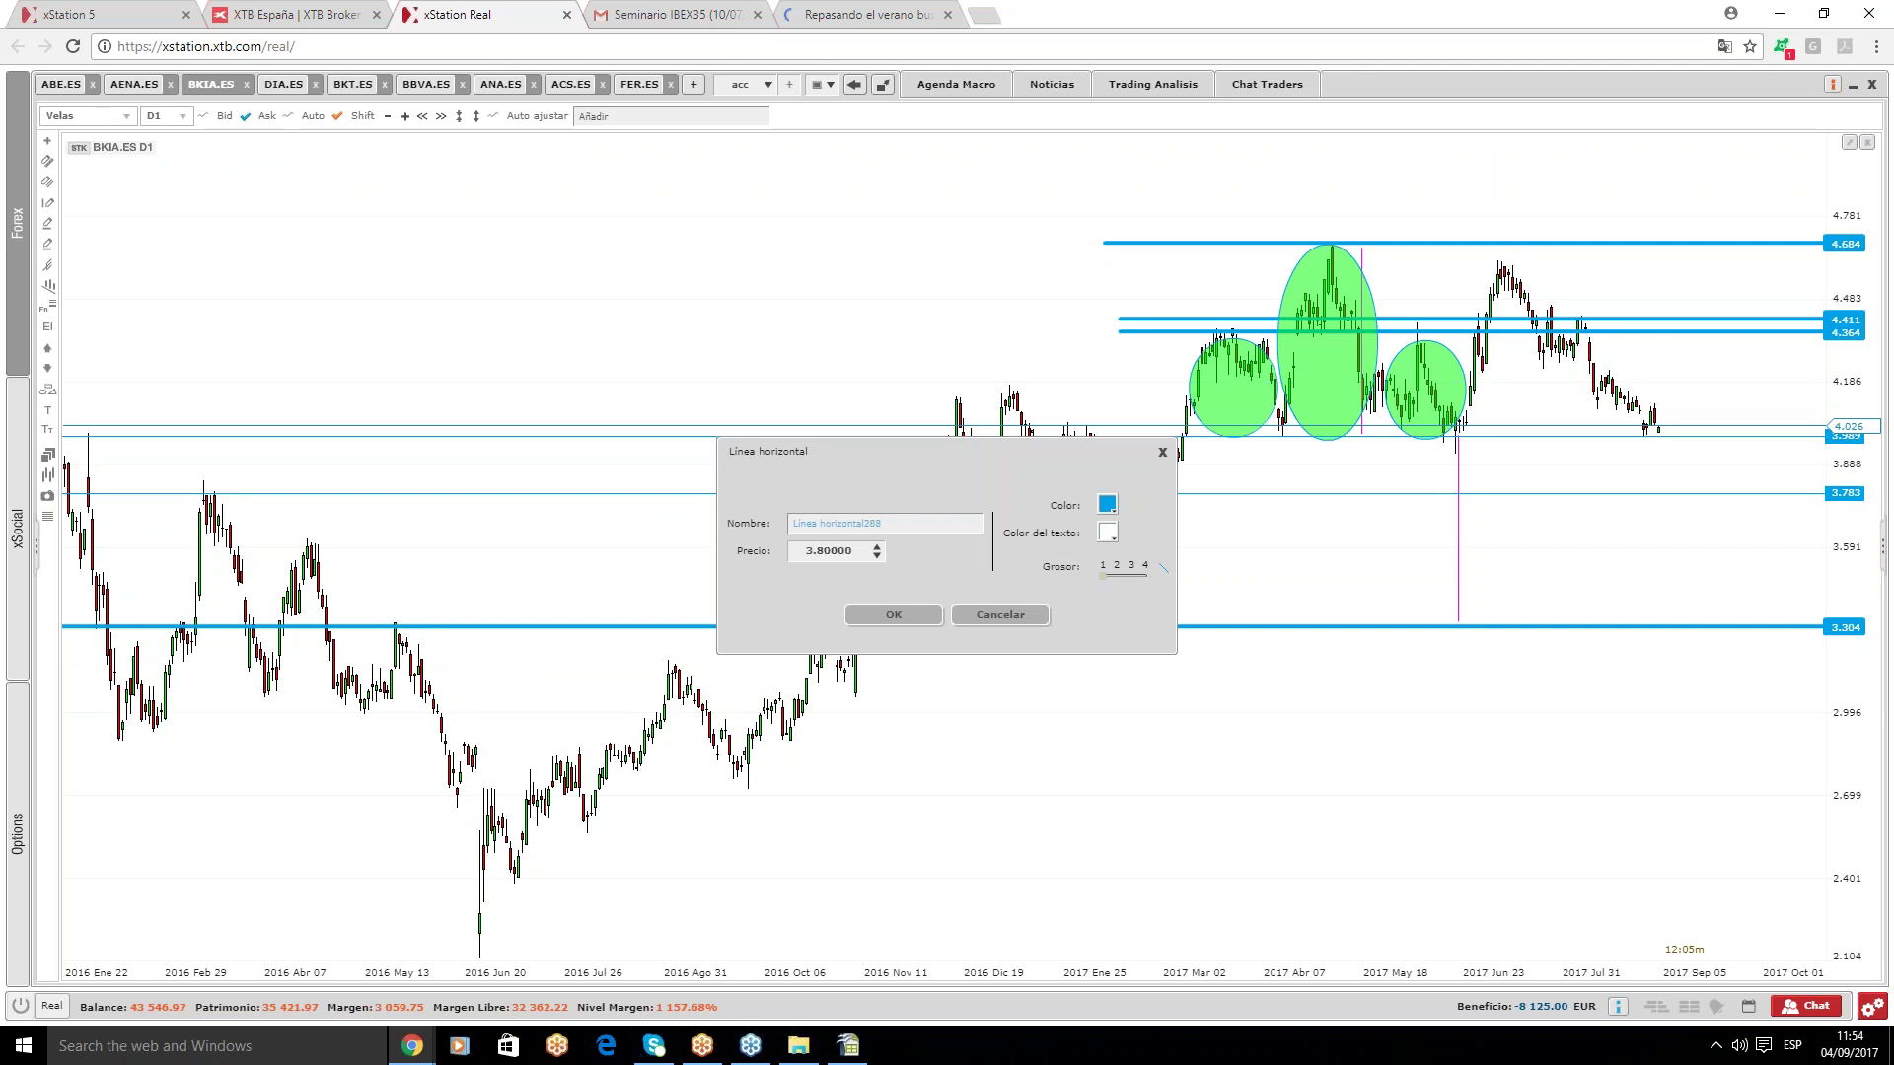
{"action": "left_click", "coordinate": [893, 614]}
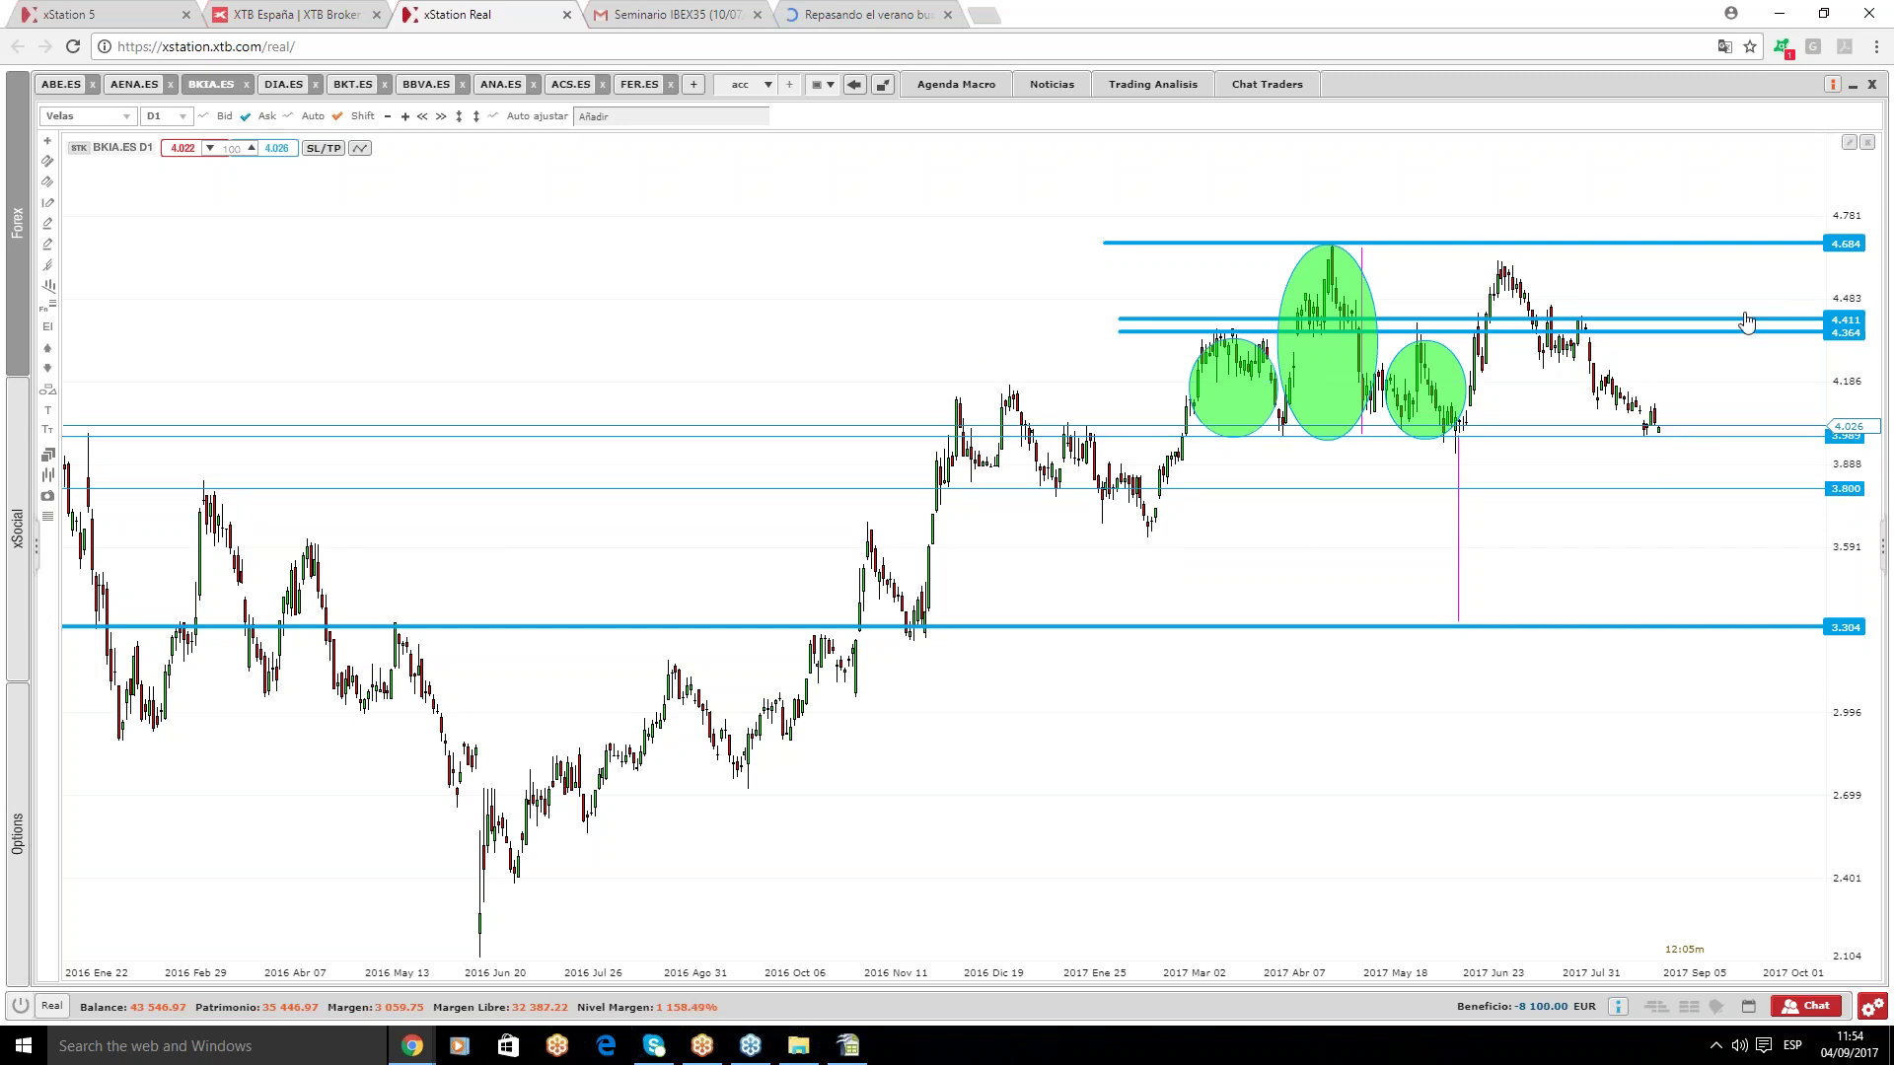
{"action": "left_click", "coordinate": [275, 87]}
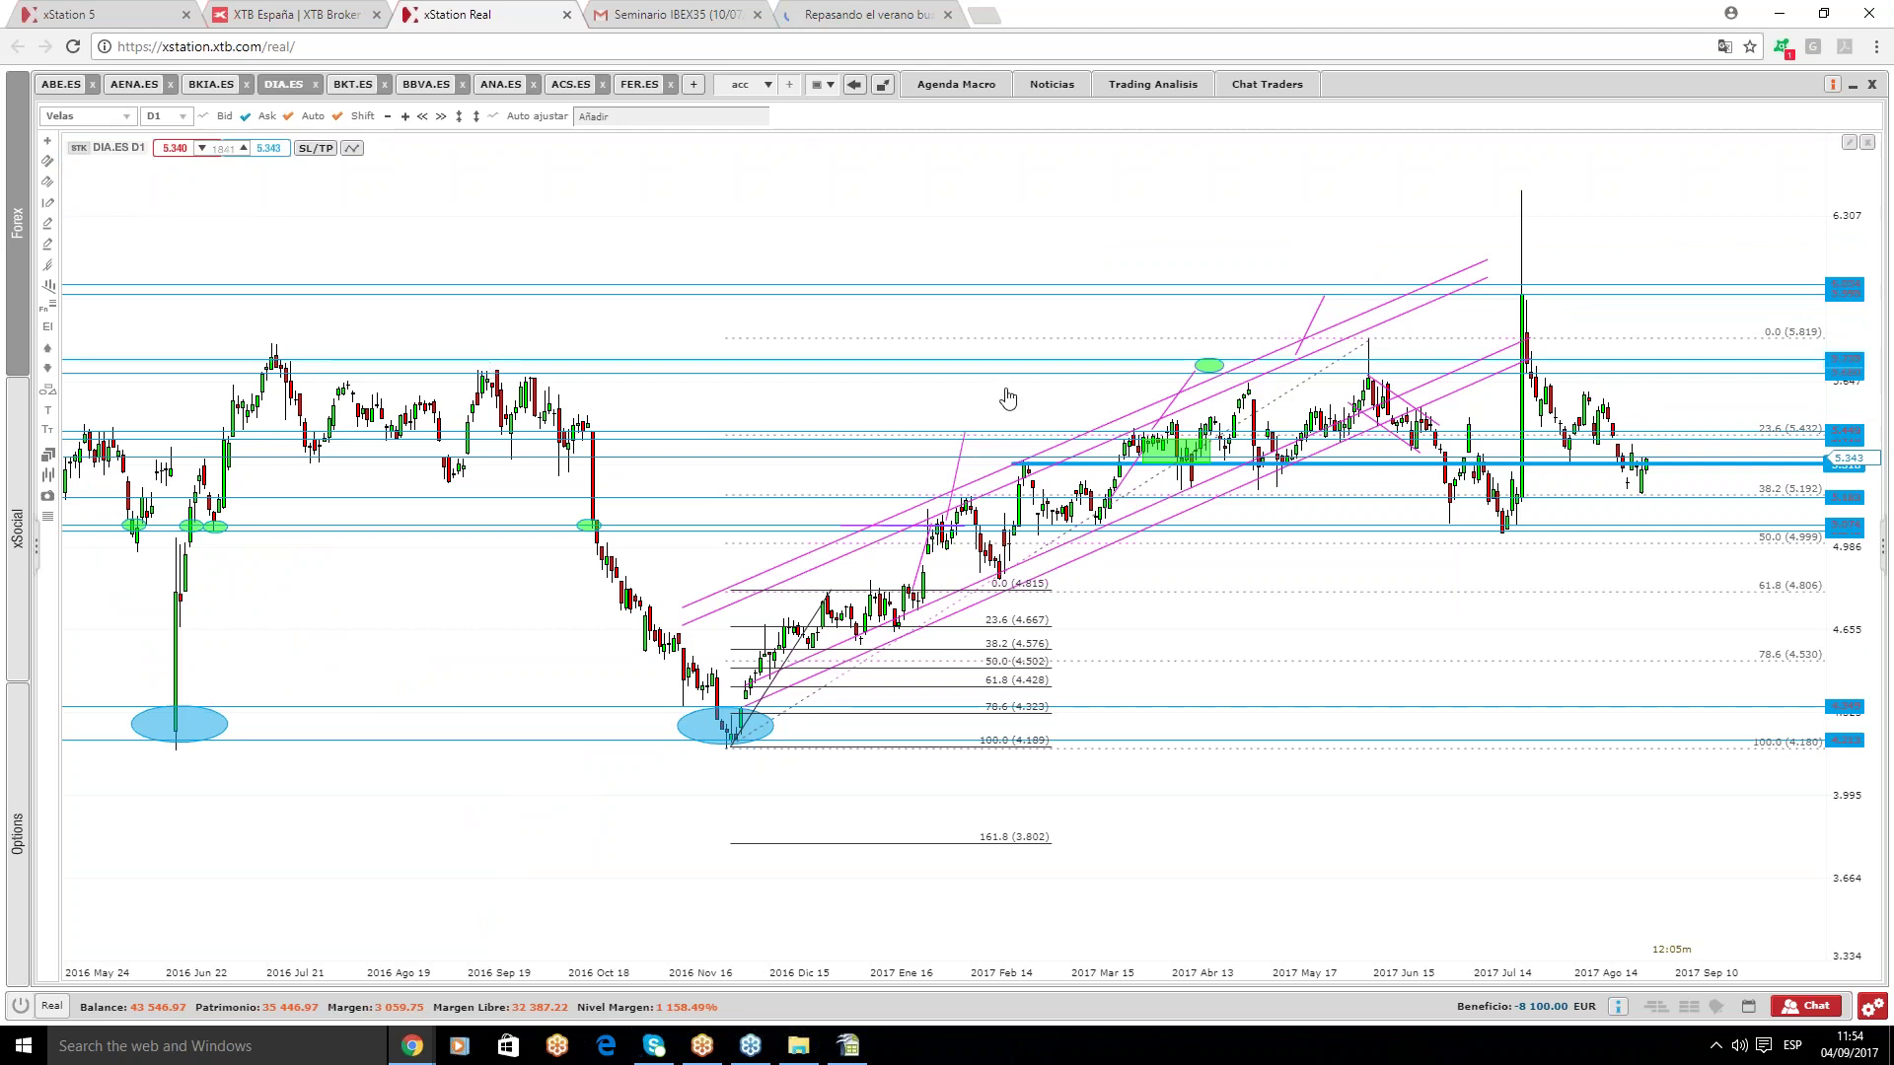
- Delete the two magenta channel lines, the short magenta lines and the green ellipse on DIA.ES
{"action": "left_click_drag", "start_coordinate": [1152, 529], "coordinate": [1188, 516]}
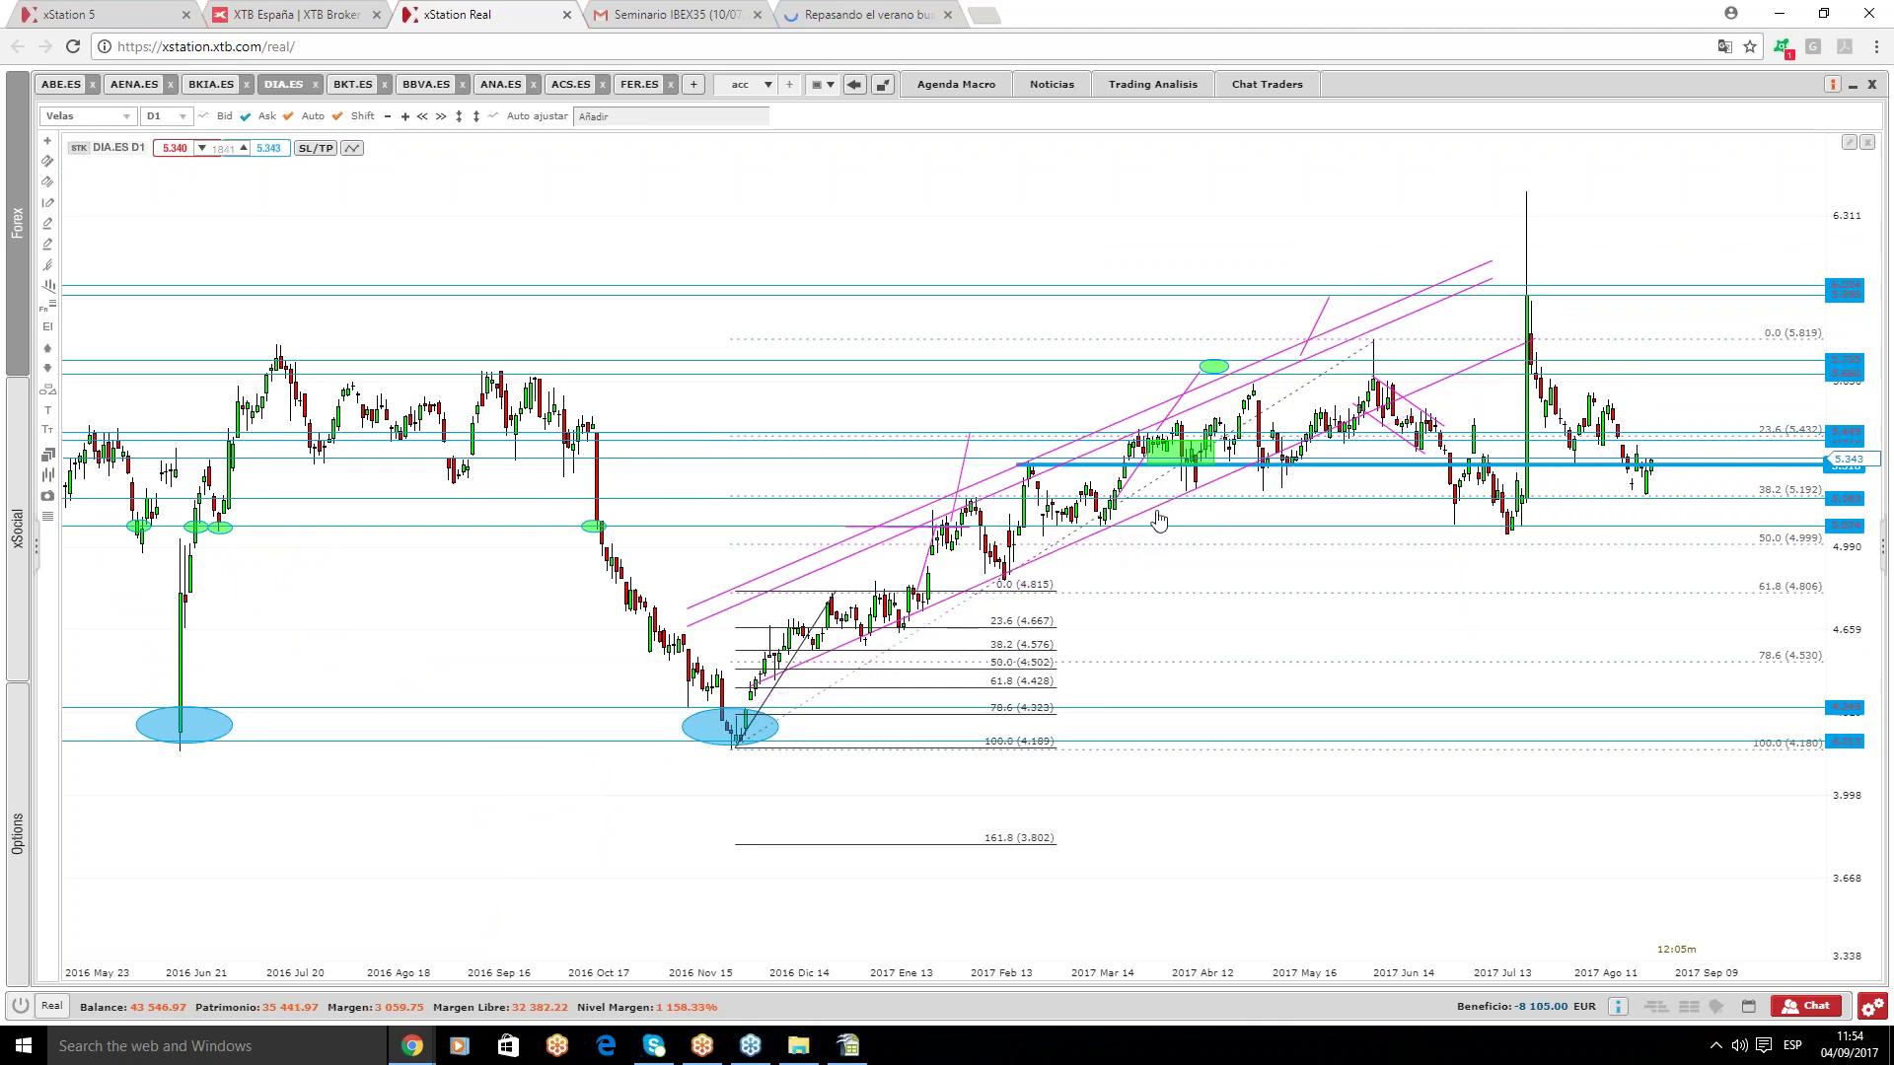
{"action": "left_click_drag", "start_coordinate": [1157, 515], "coordinate": [1148, 415]}
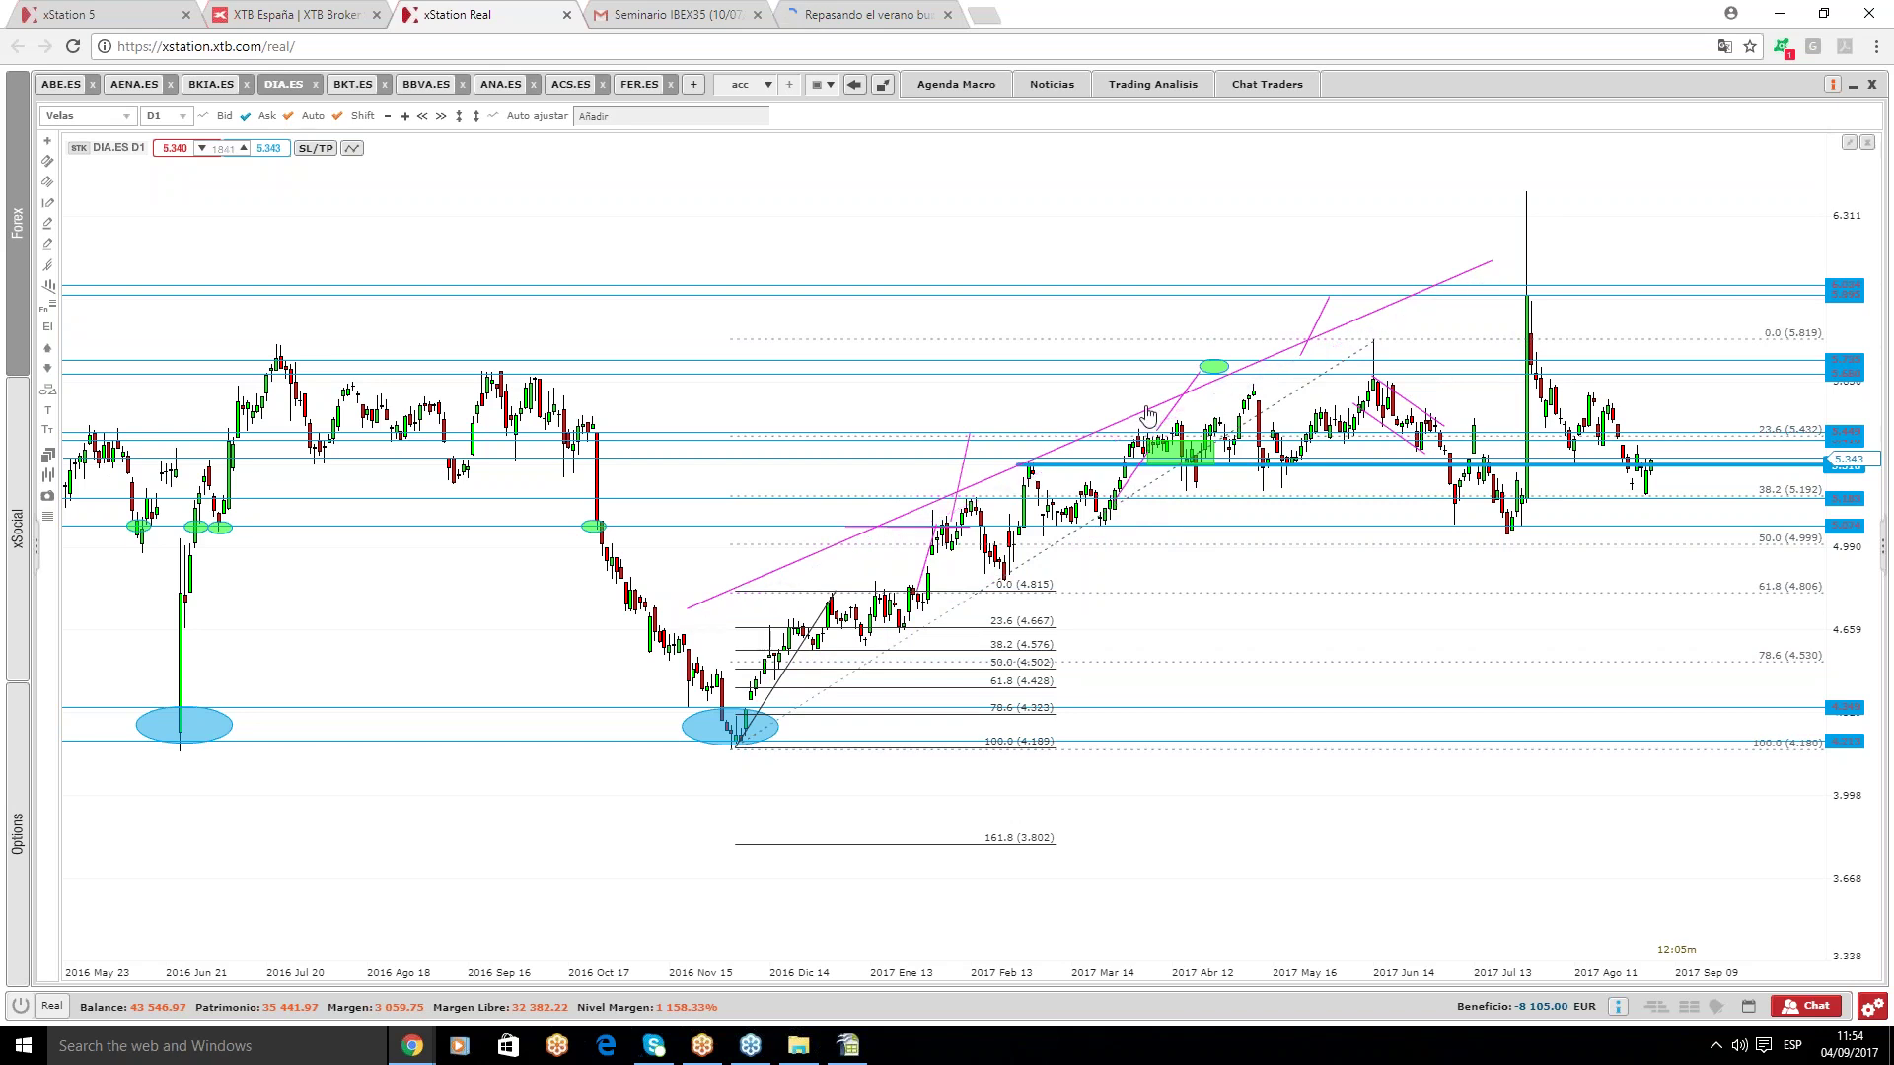
{"action": "key", "text": "Delete"}
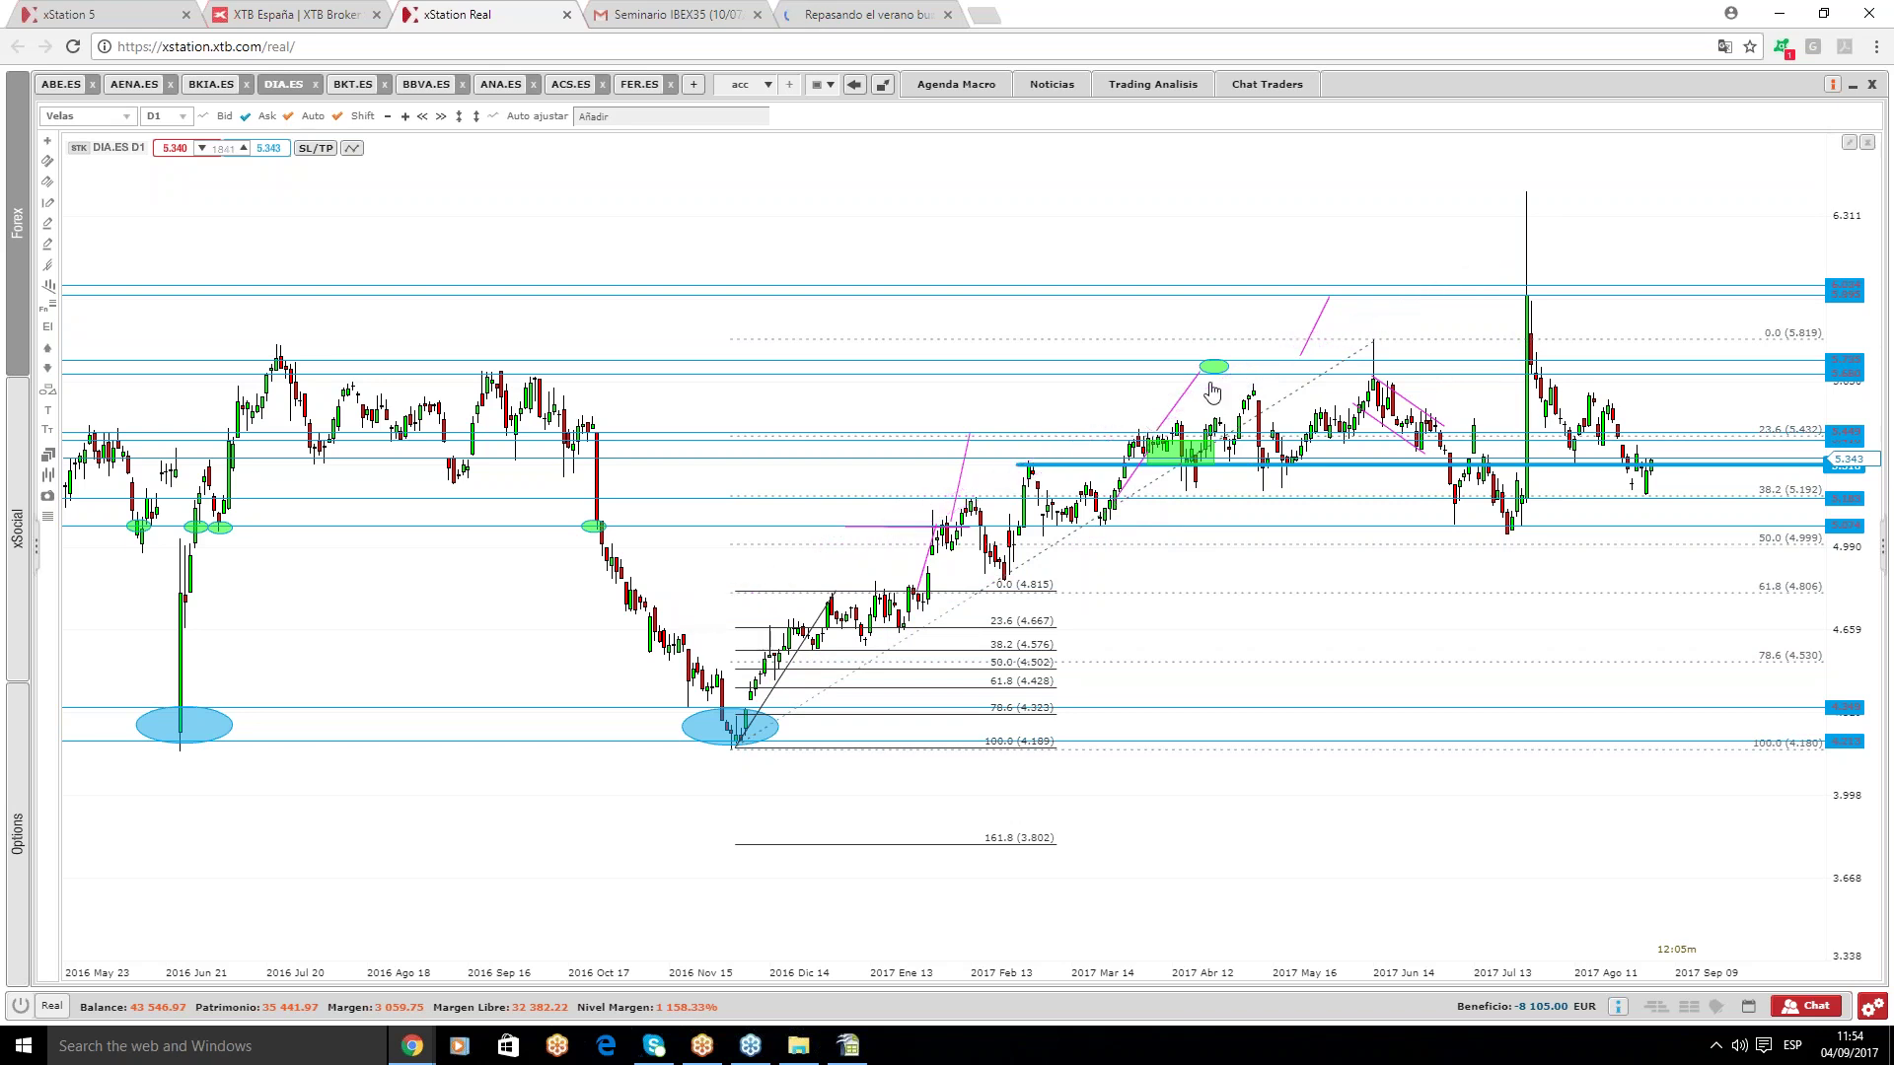
{"action": "left_click", "coordinate": [1211, 370]}
{"action": "key", "text": "Delete"}
{"action": "left_click", "coordinate": [1315, 326]}
{"action": "key", "text": "Delete"}
{"action": "left_click", "coordinate": [1408, 400]}
{"action": "key", "text": "Delete"}
{"action": "left_click", "coordinate": [1398, 443]}
{"action": "key", "text": "Delete"}
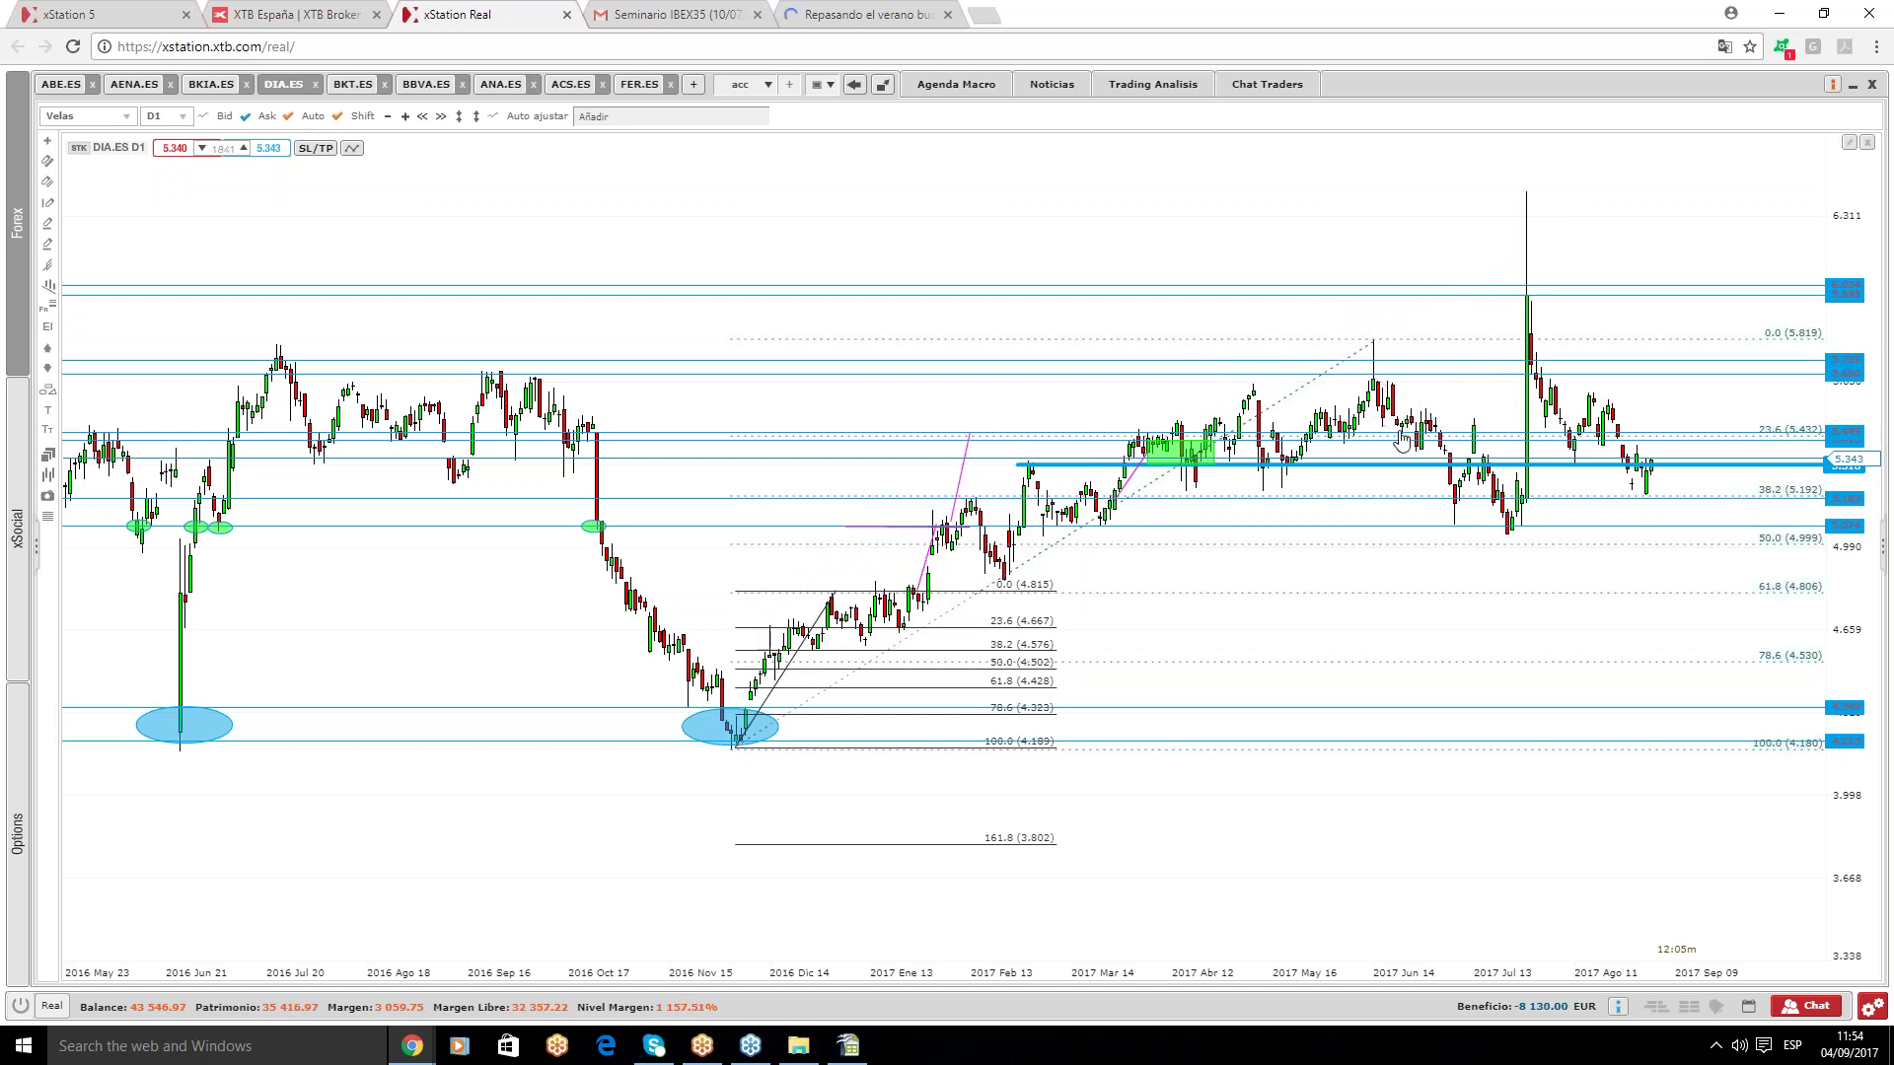
- Delete the thick blue level, the green rectangle and the remaining magenta trend segments
{"action": "left_click", "coordinate": [1448, 463]}
{"action": "key", "text": "Delete"}
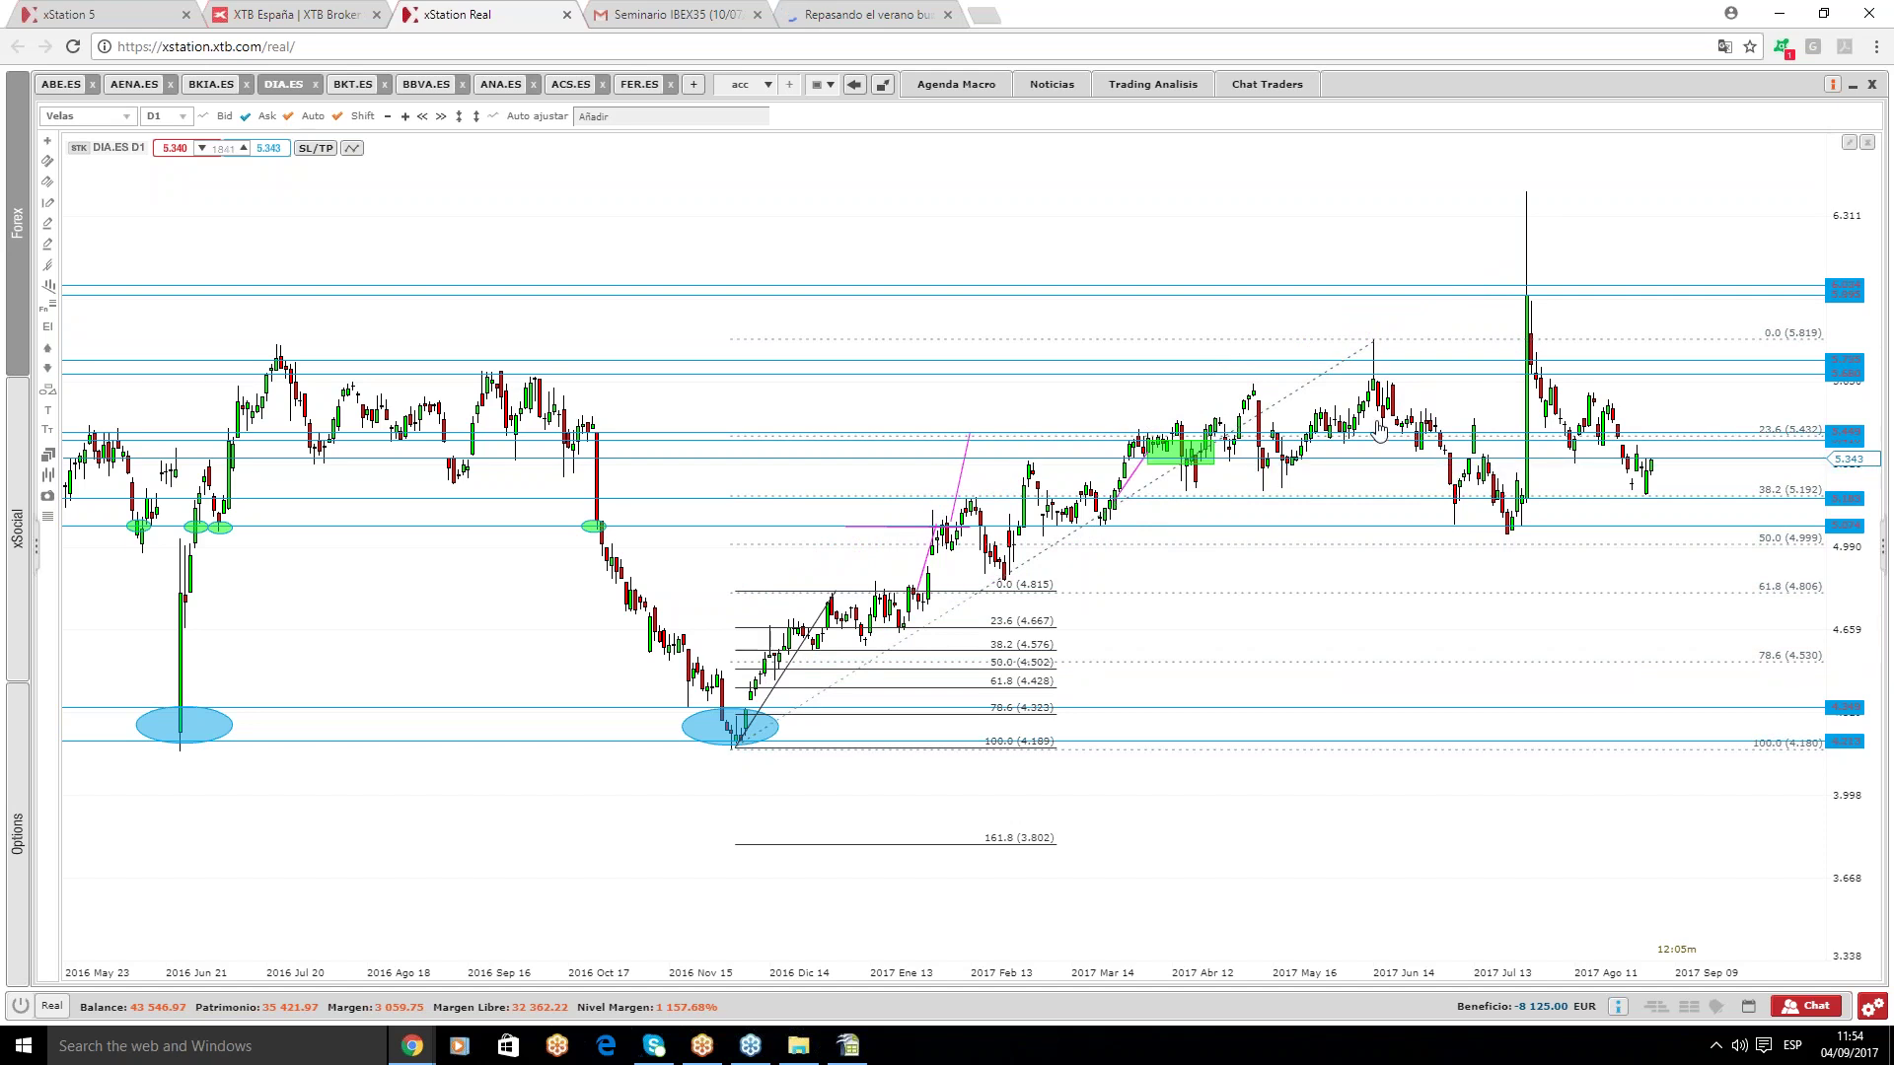
{"action": "left_click", "coordinate": [1182, 460]}
{"action": "key", "text": "Delete"}
{"action": "left_click", "coordinate": [954, 481]}
{"action": "key", "text": "Delete"}
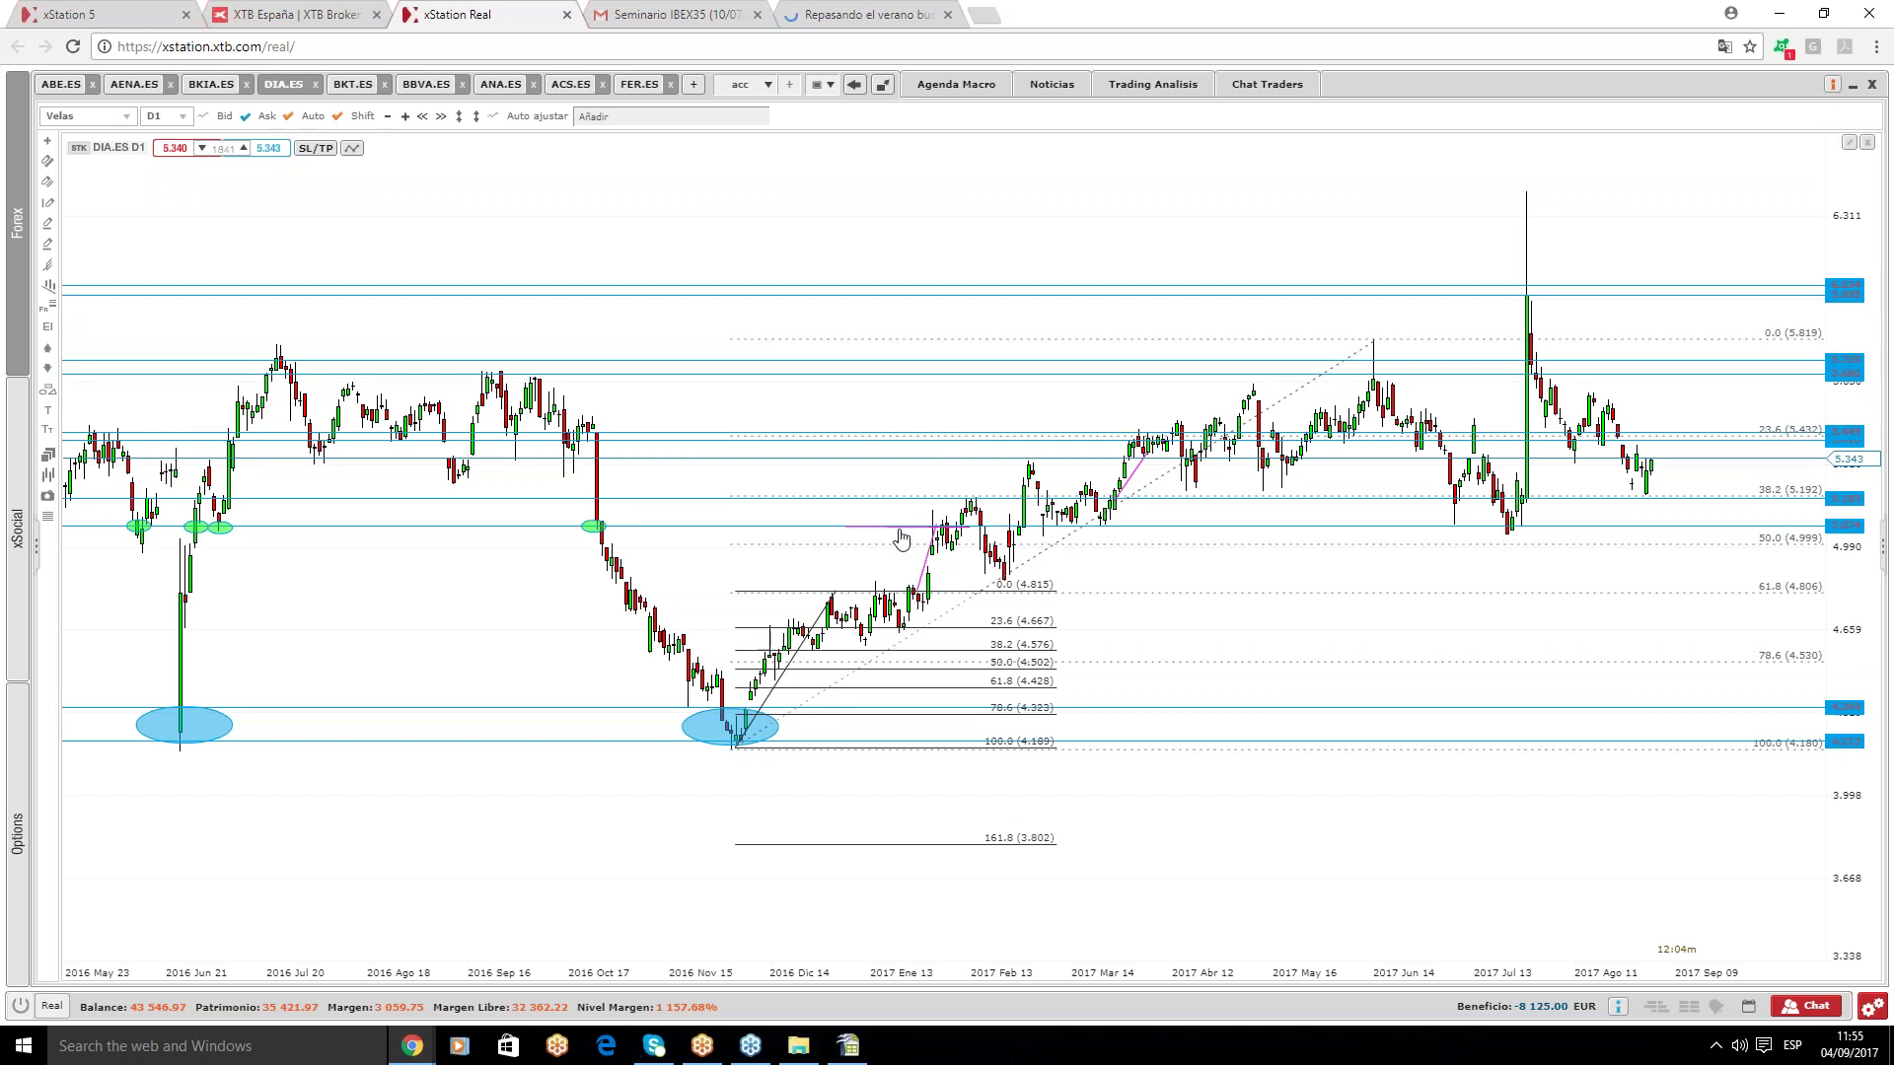
{"action": "left_click", "coordinate": [900, 528]}
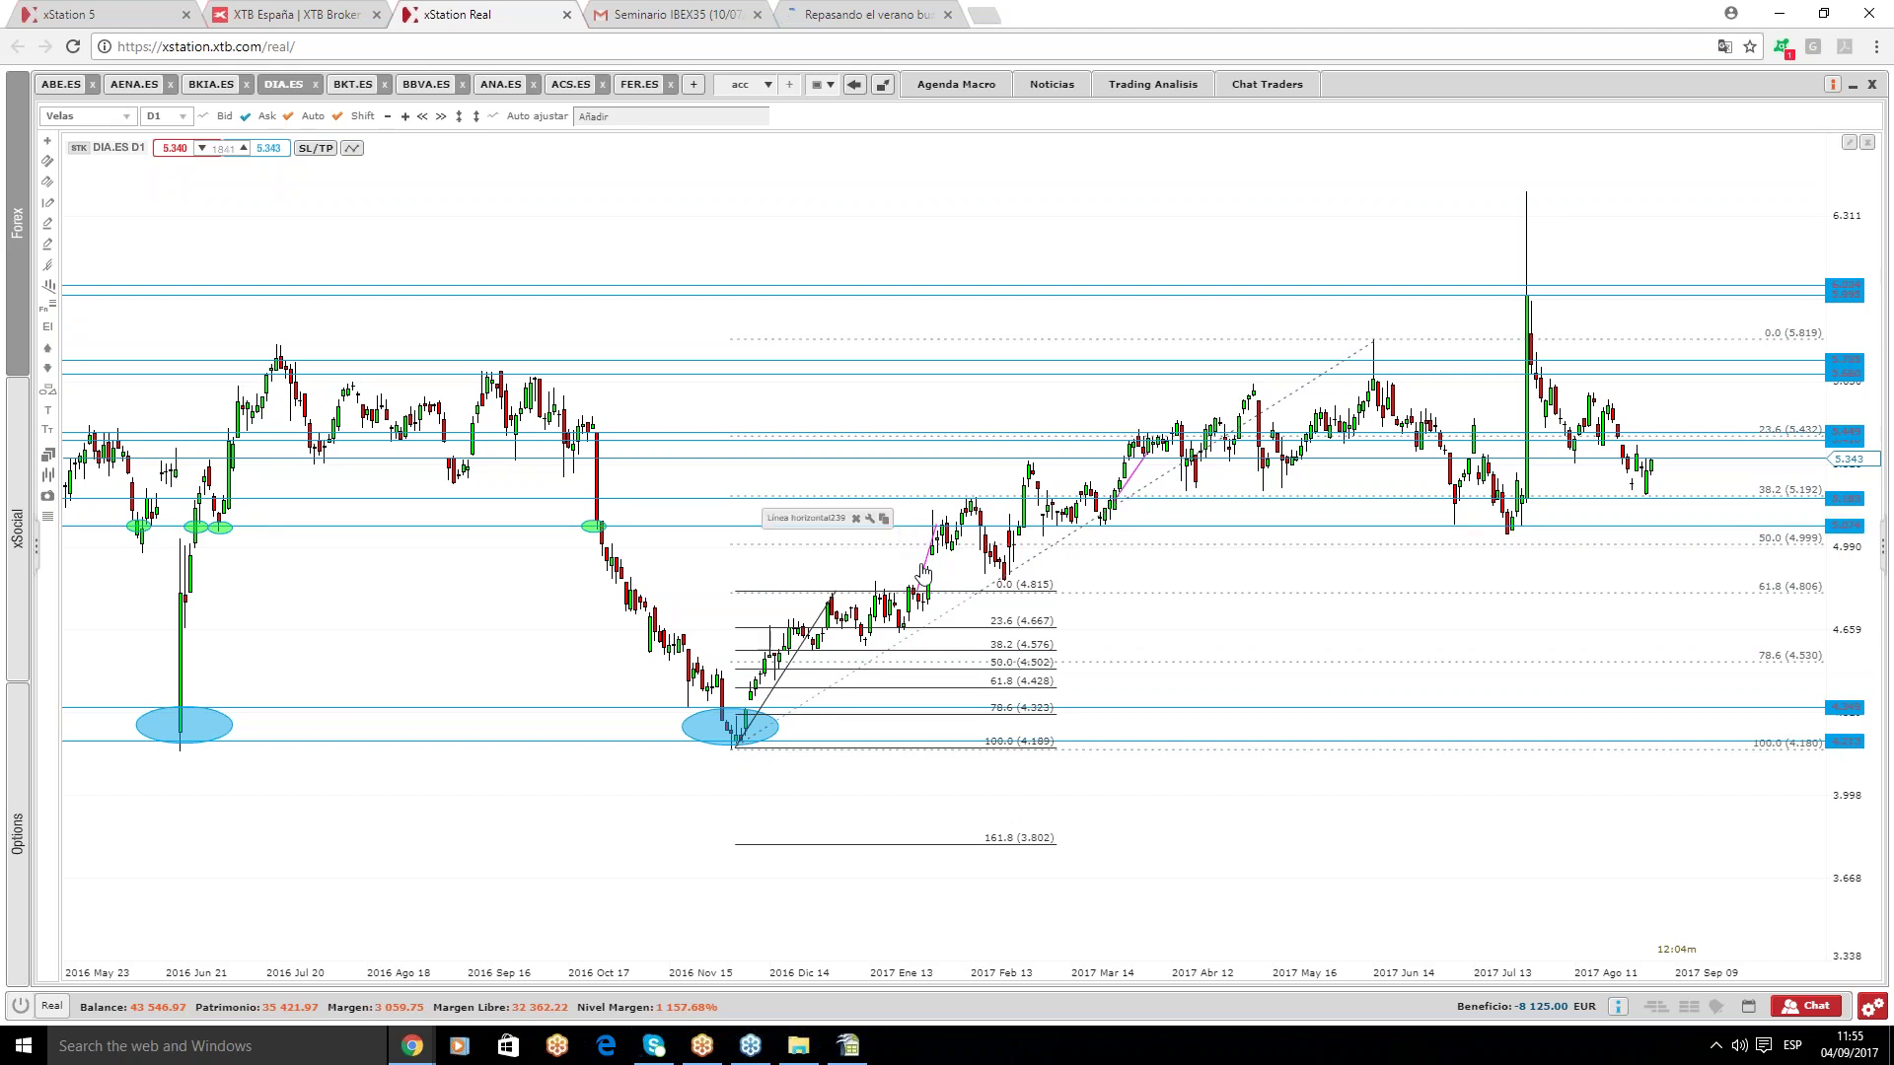
{"action": "left_click", "coordinate": [923, 574]}
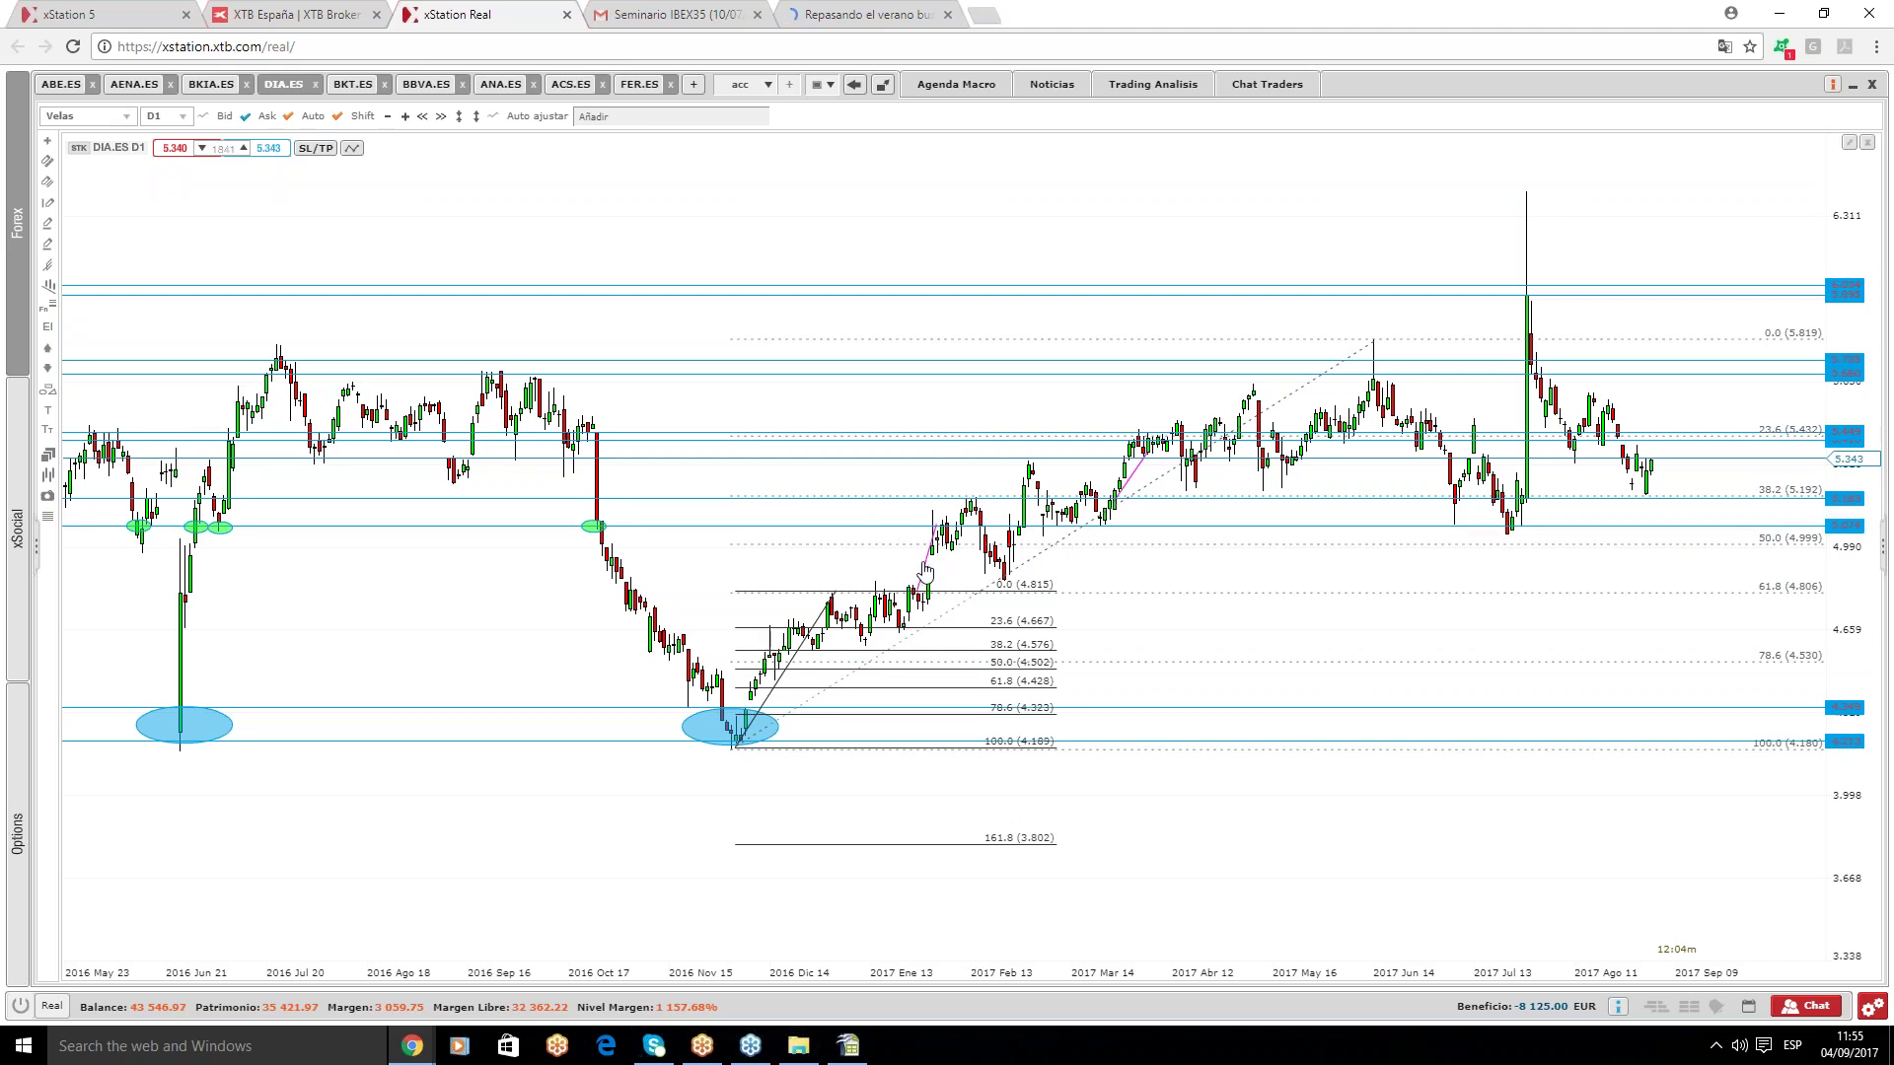
{"action": "key", "text": "Delete"}
{"action": "mouse_move", "coordinate": [1825, 496]}
{"action": "mouse_move", "coordinate": [1715, 519]}
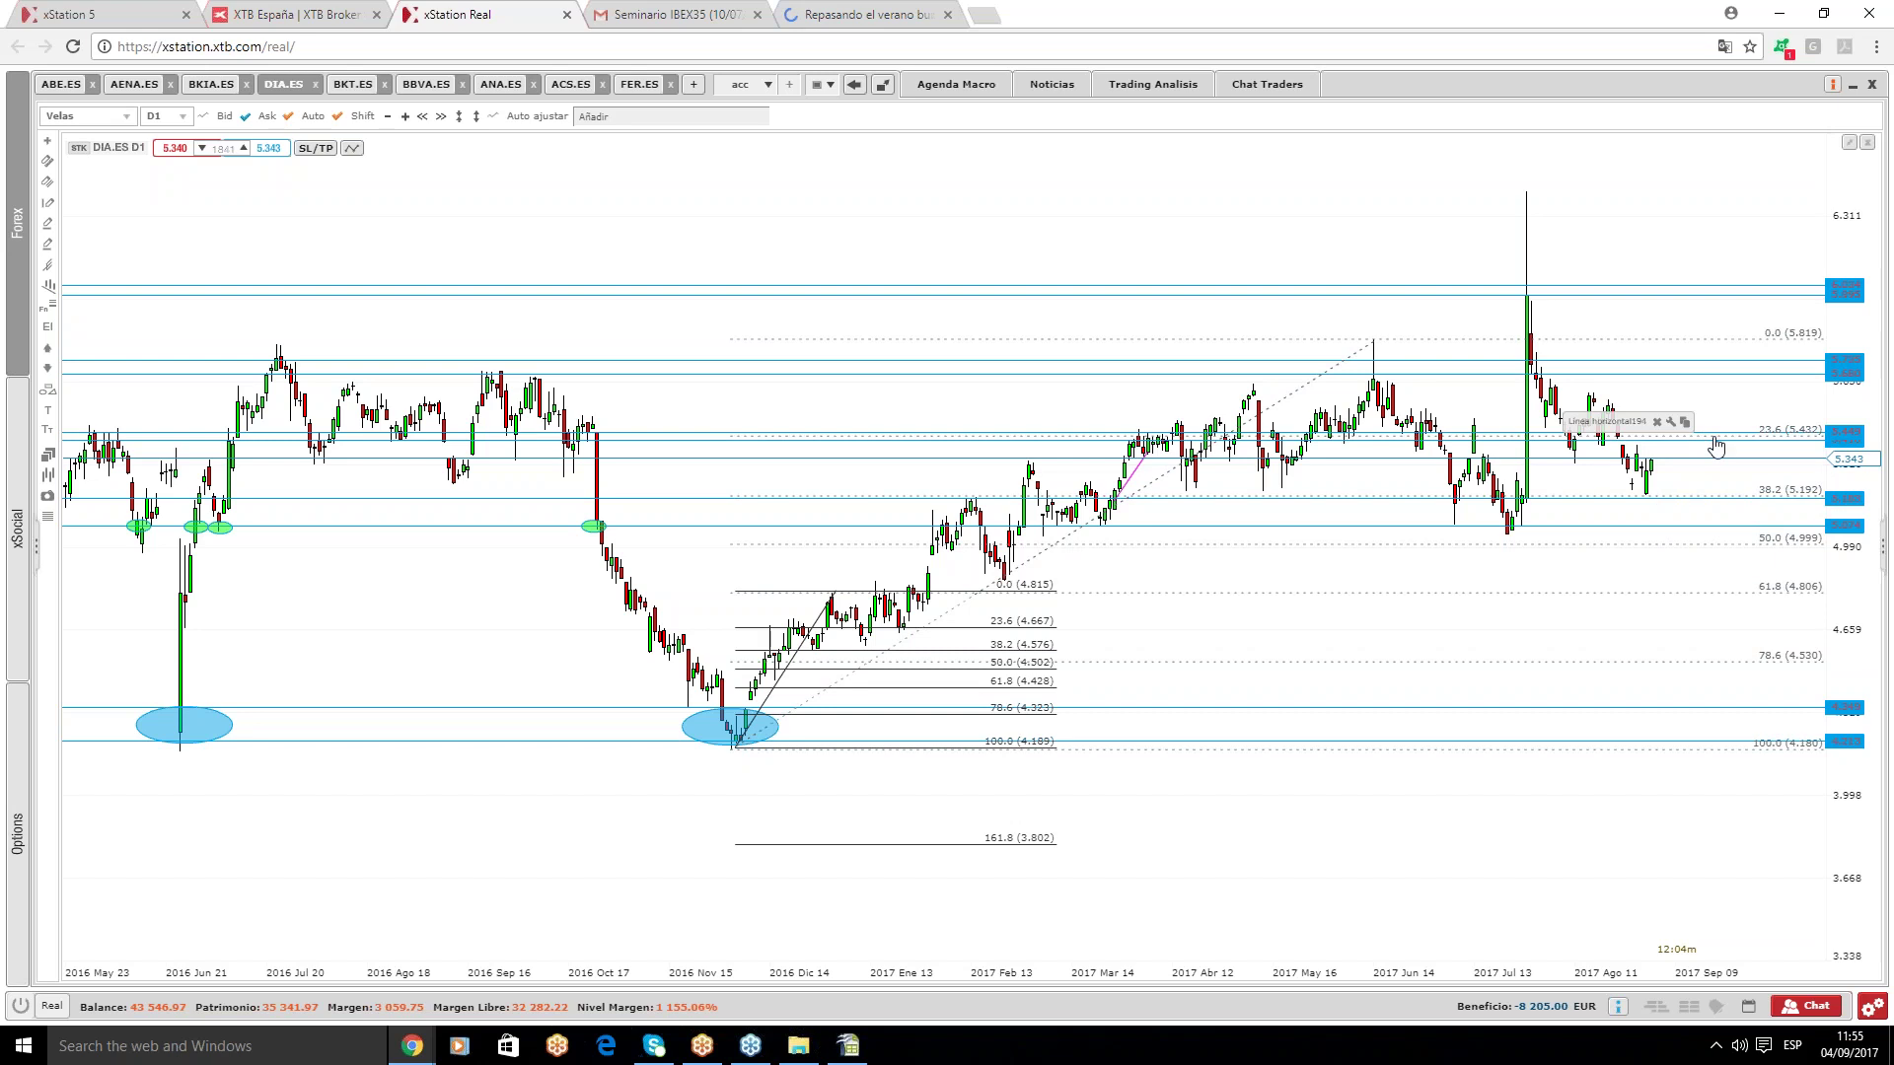
{"action": "mouse_move", "coordinate": [1718, 456]}
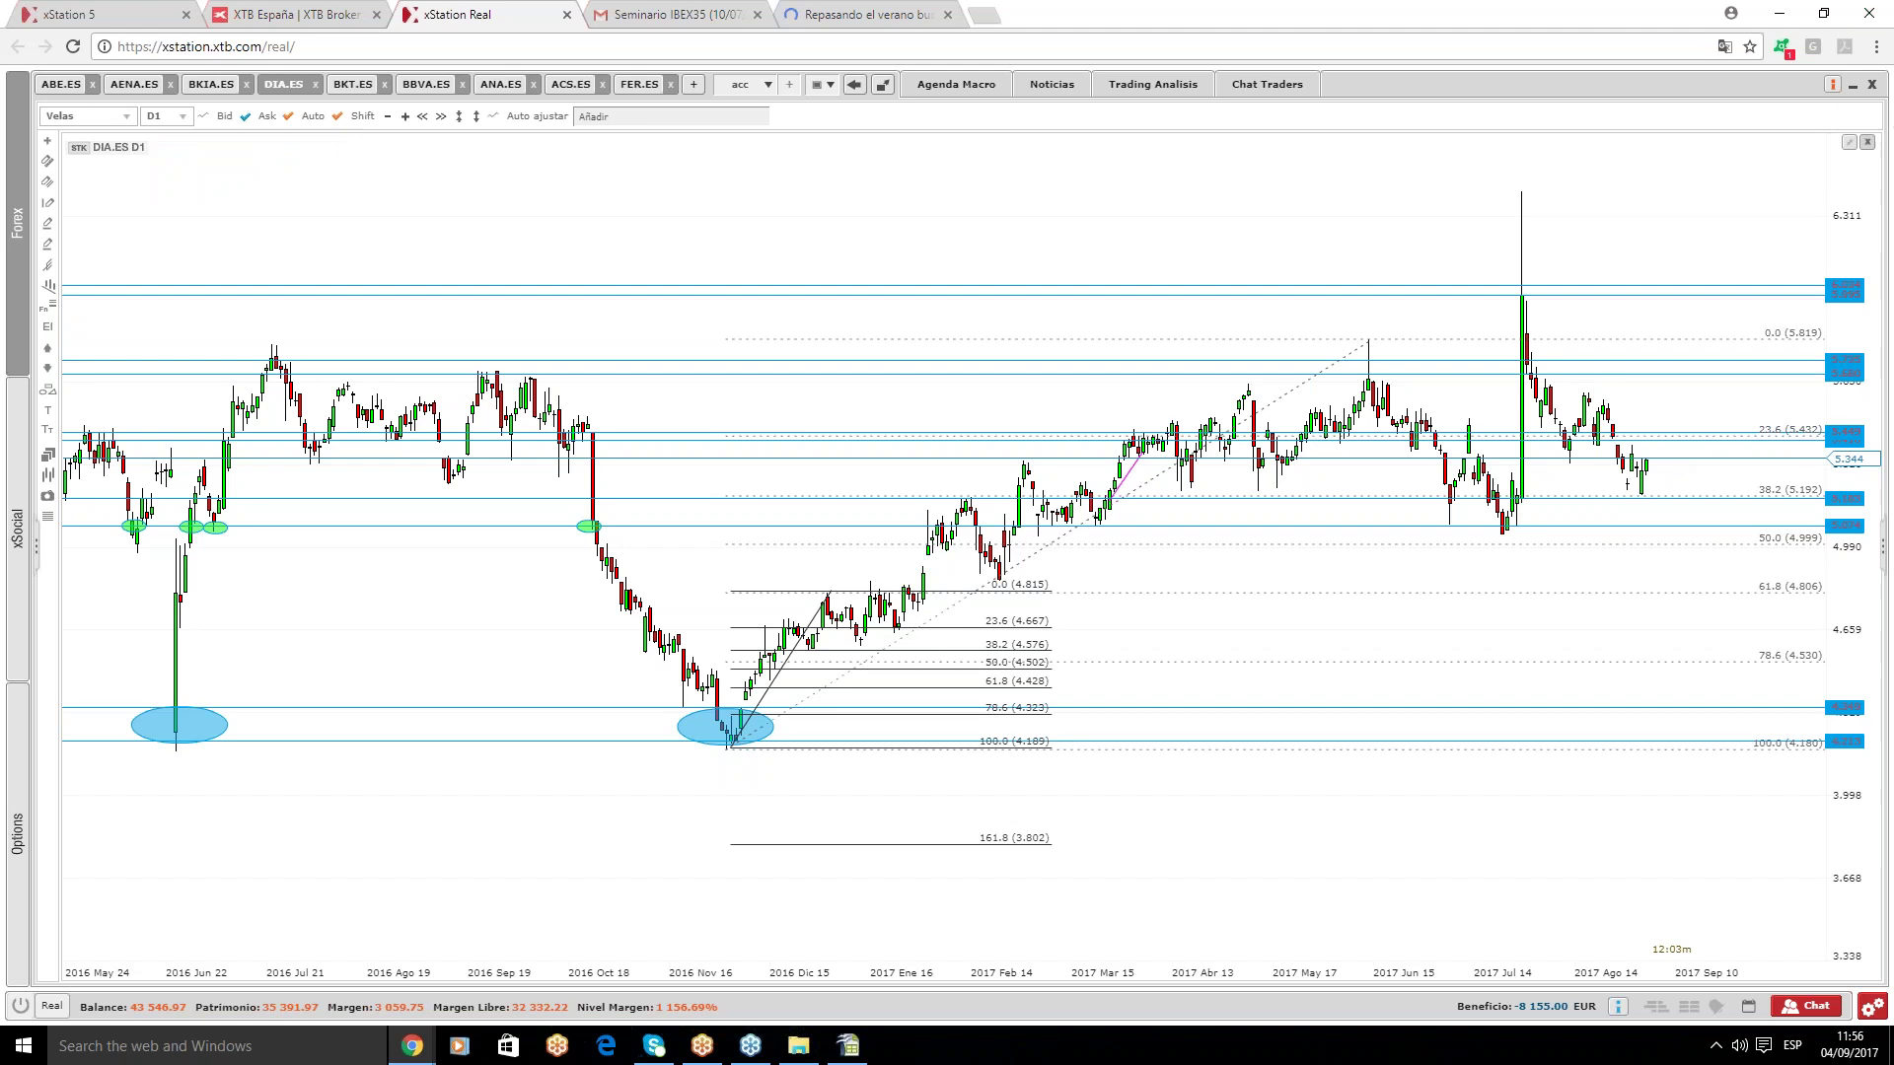
- On the BKT.ES chart, delete the existing Fibonacci retracement
{"action": "left_click", "coordinate": [360, 84]}
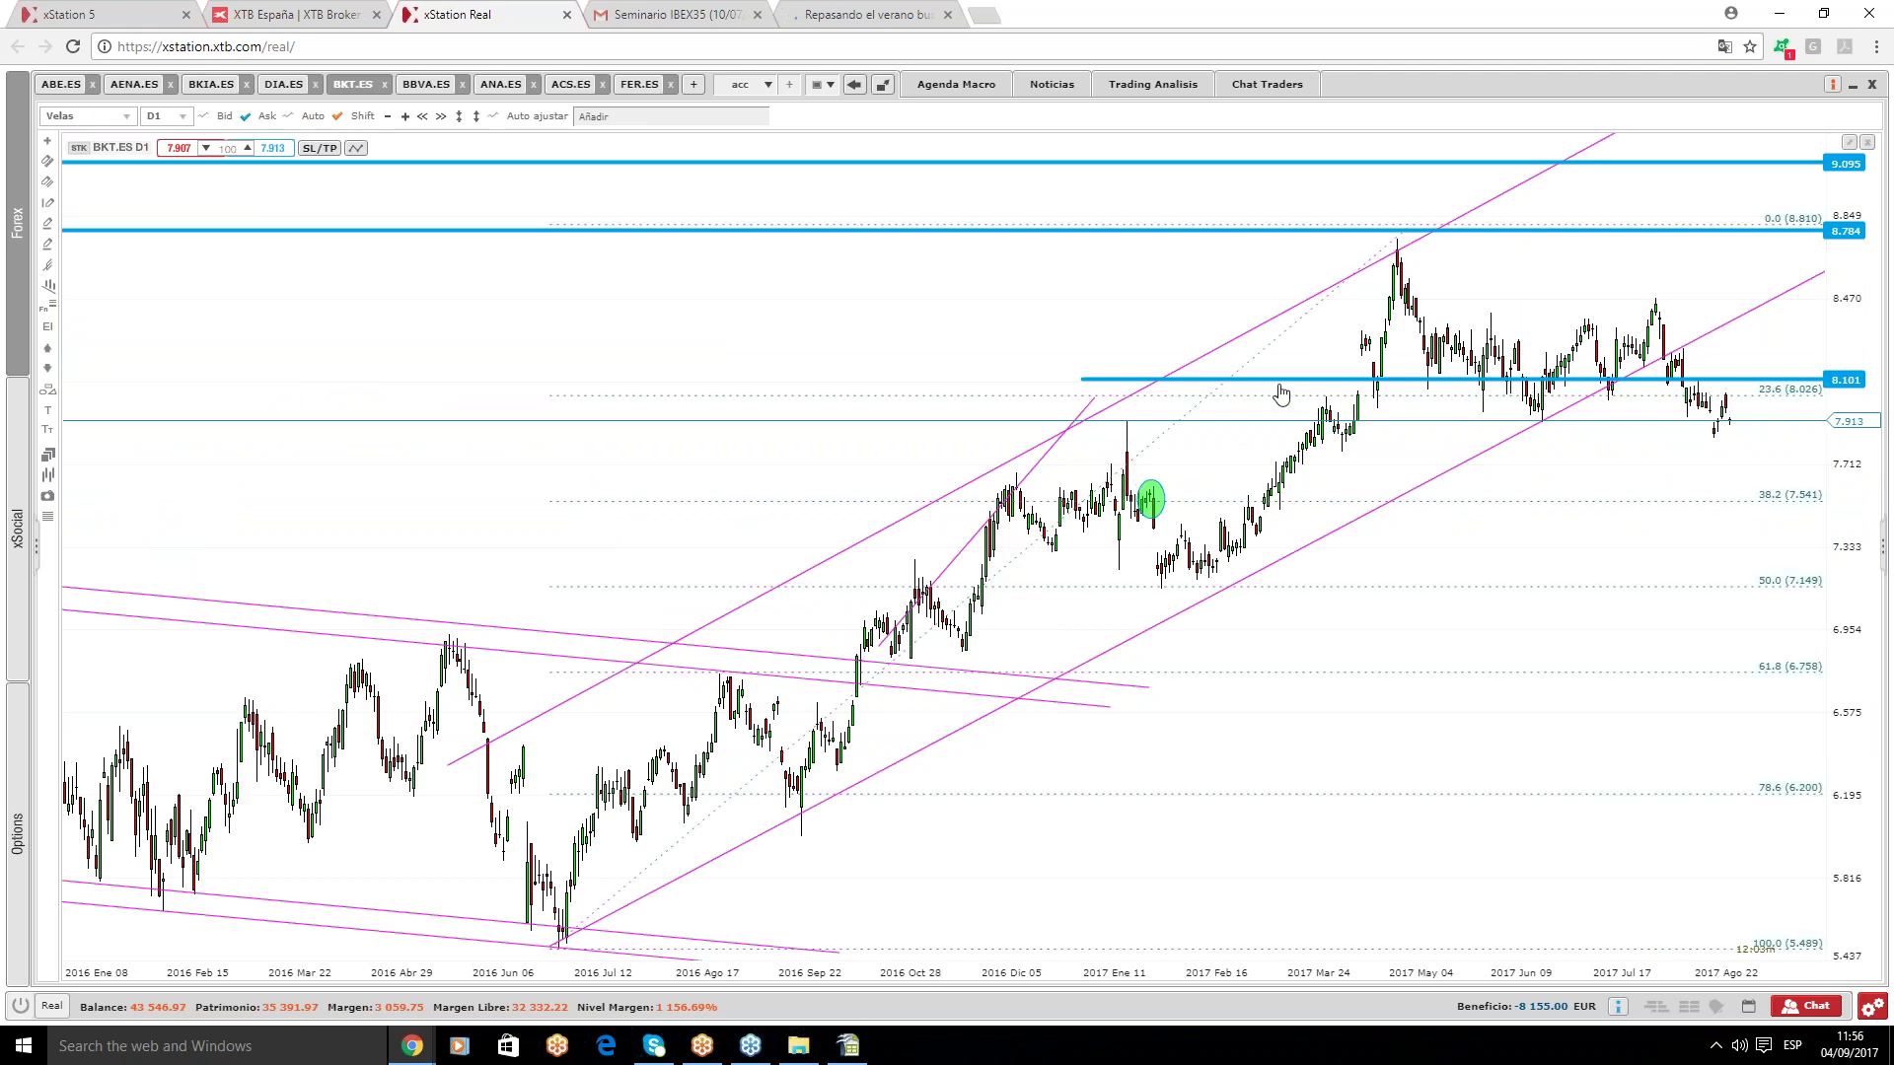
{"action": "scroll", "coordinate": [1563, 535], "scroll_direction": "up", "scroll_amount": 2}
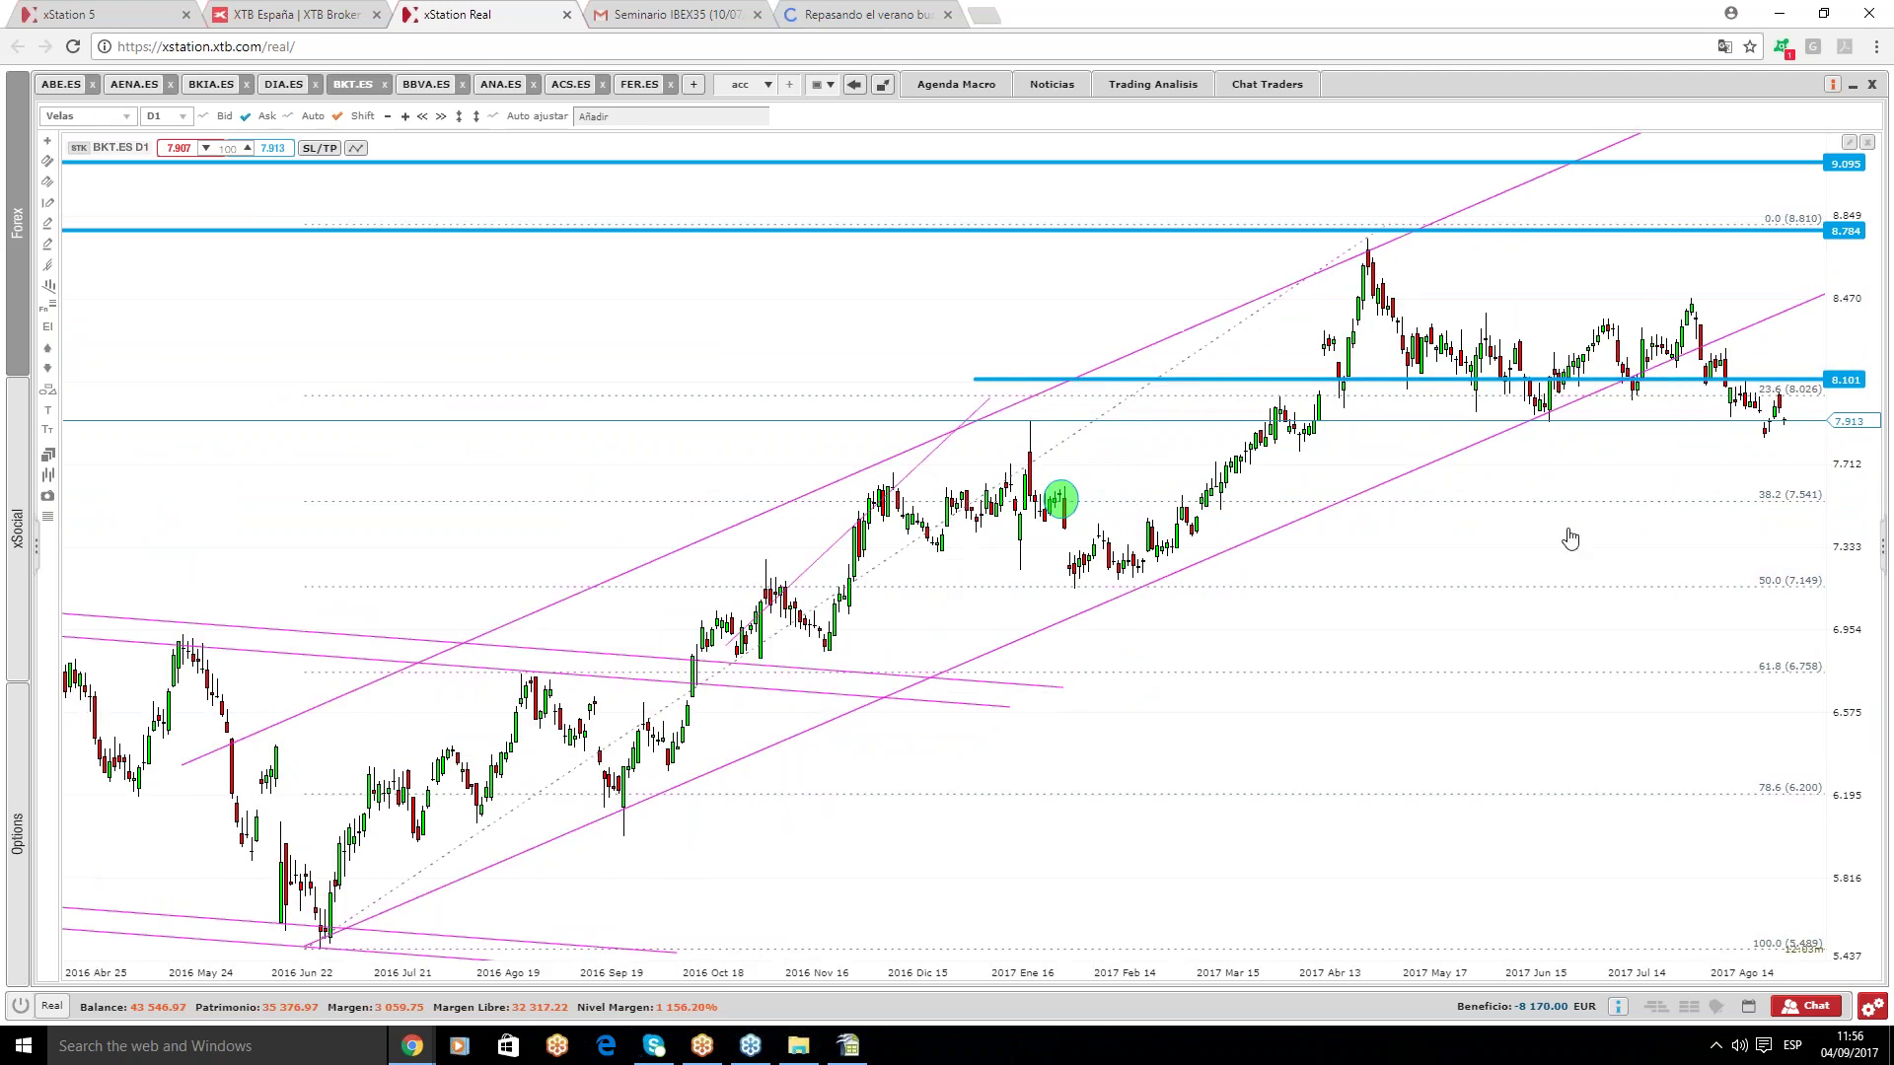
{"action": "scroll", "coordinate": [1567, 540], "scroll_direction": "up", "scroll_amount": 1}
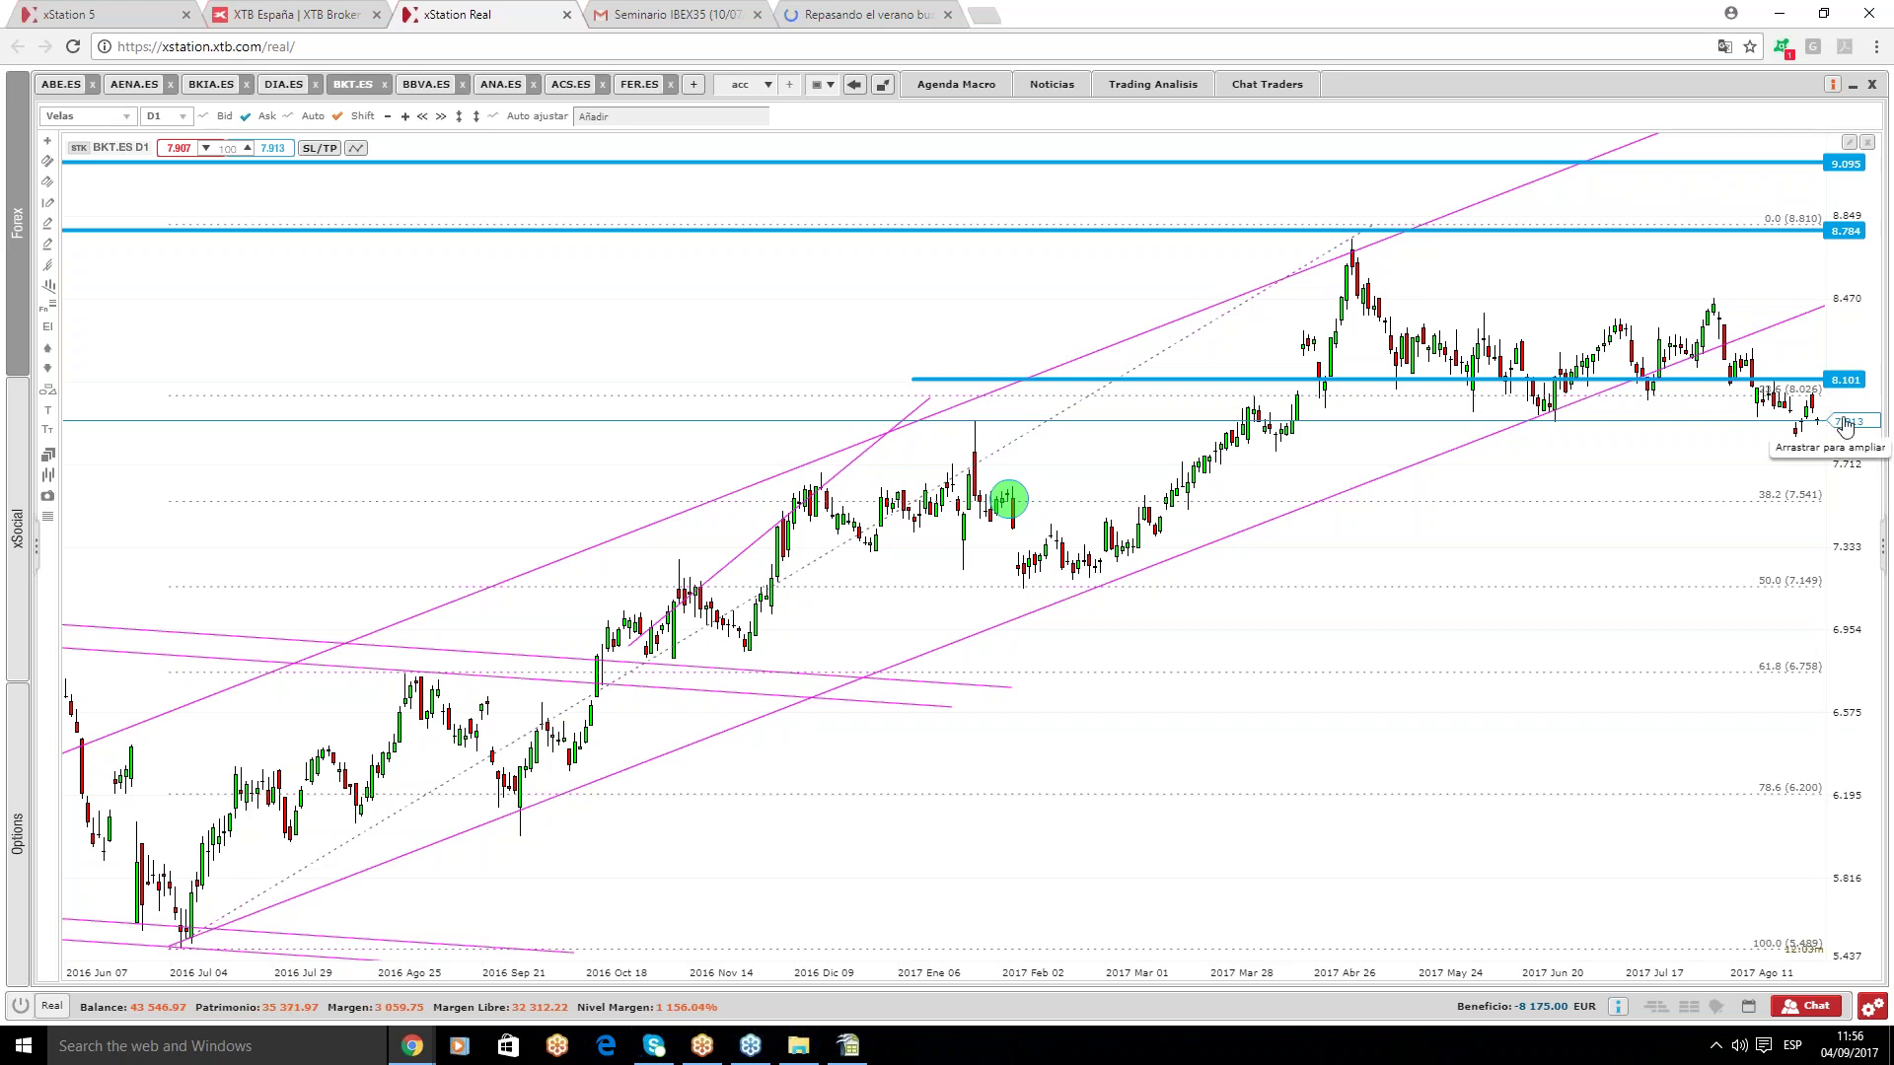
{"action": "left_click", "coordinate": [1017, 503]}
{"action": "key", "text": "Delete"}
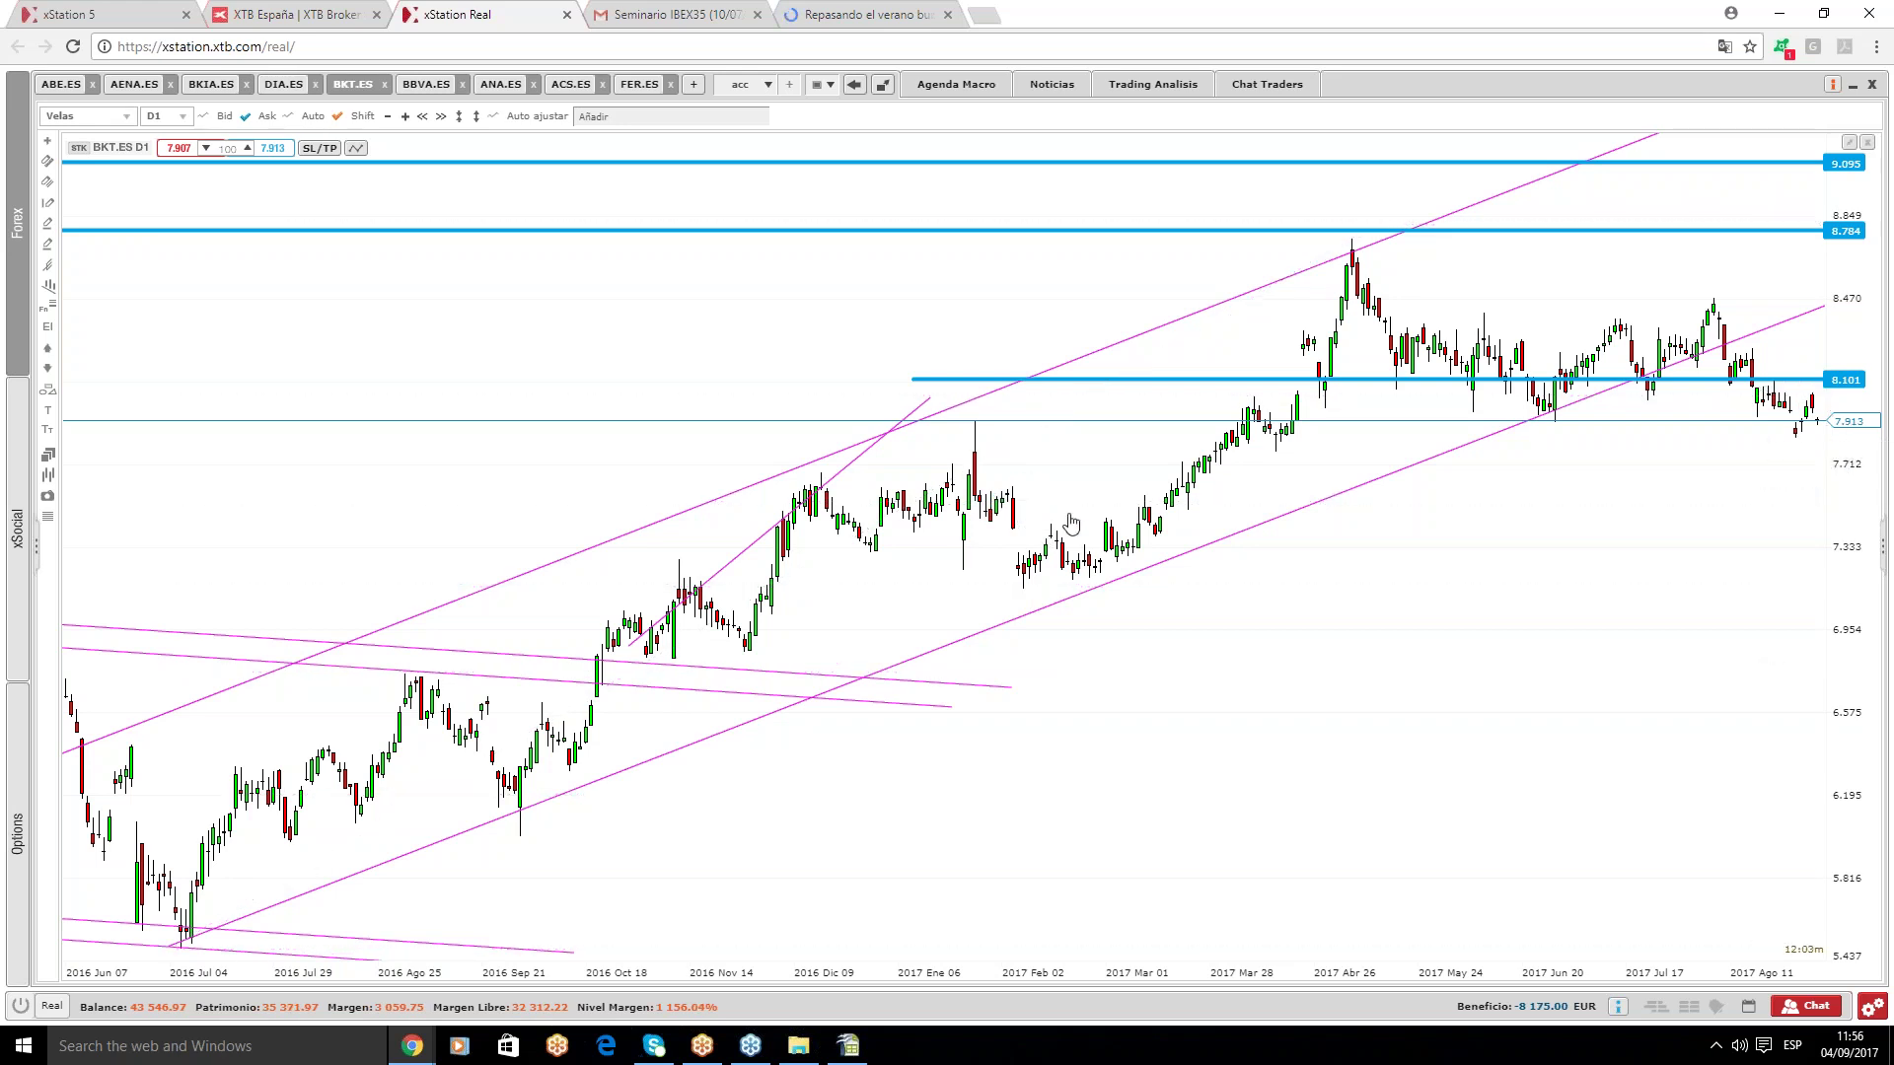
- Draw a new Fibonacci retracement from the July 2016 low to the April high
{"action": "left_click", "coordinate": [47, 307]}
{"action": "left_click", "coordinate": [69, 161]}
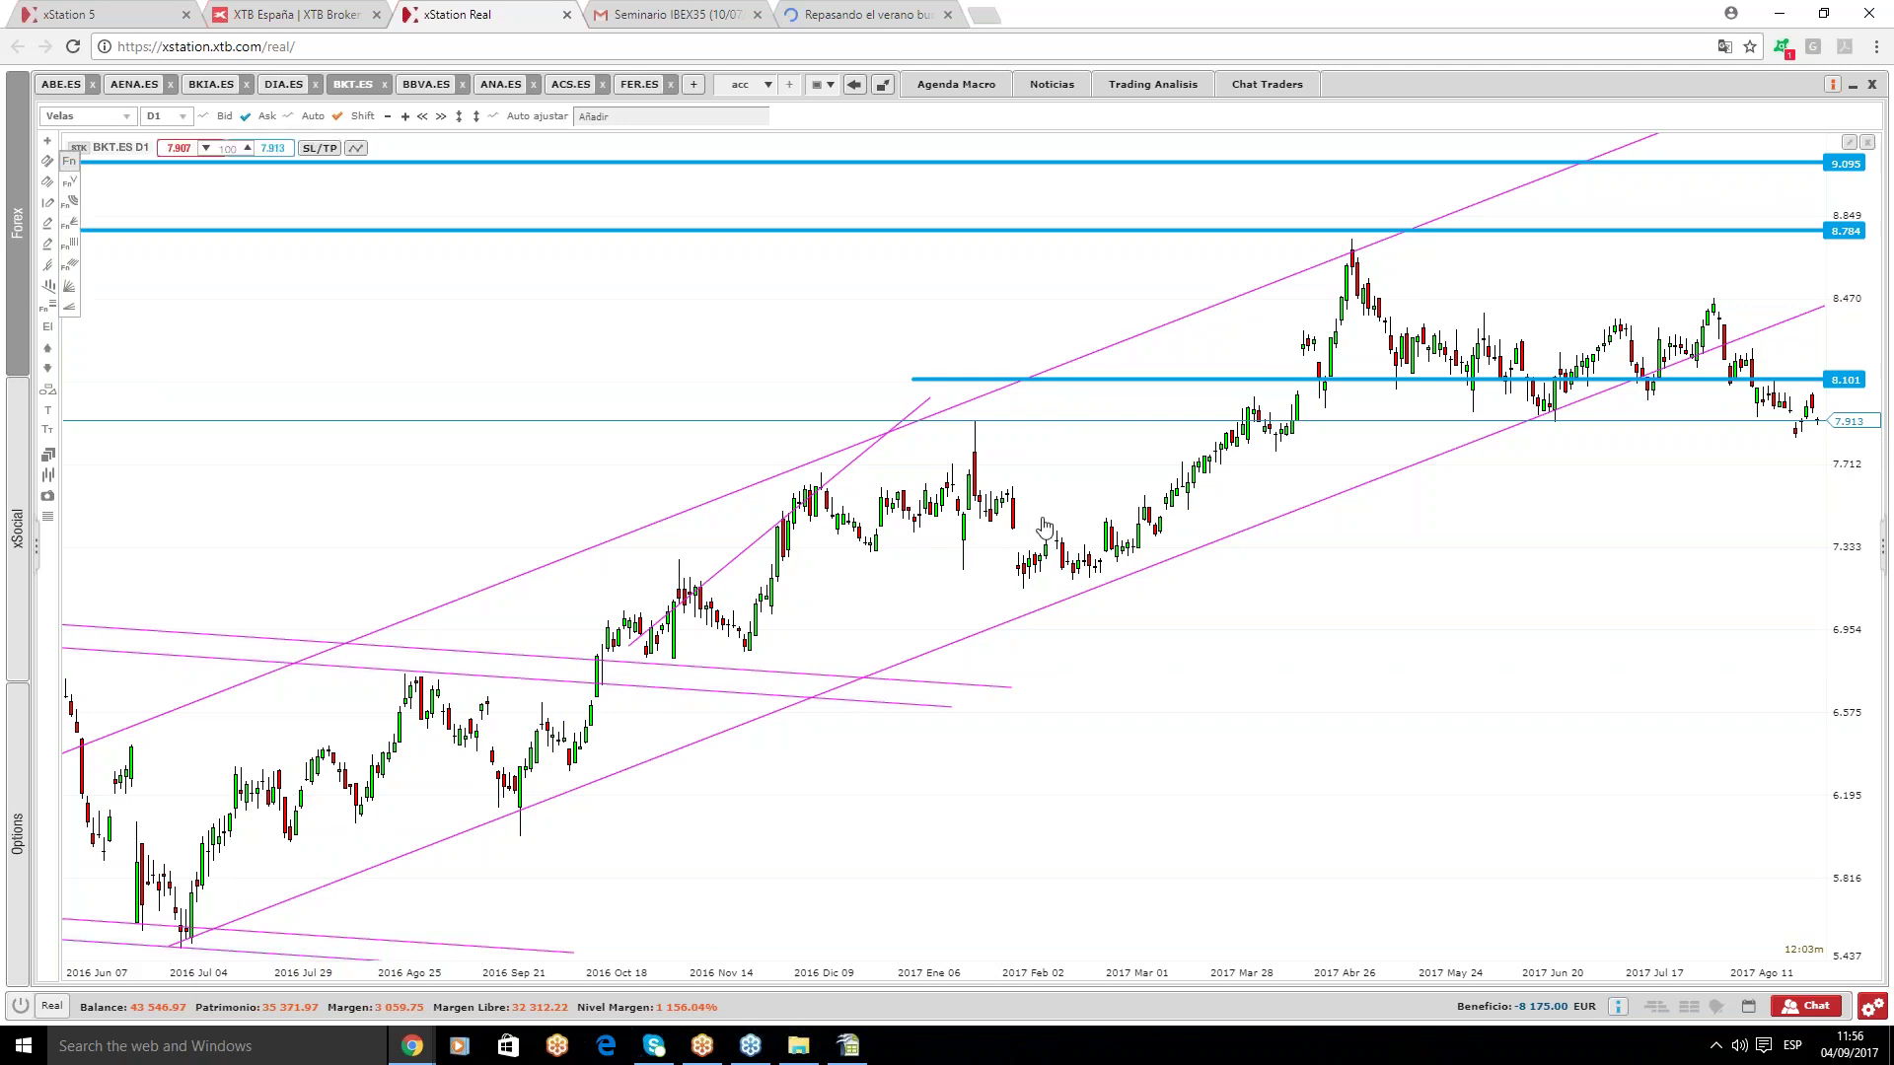
{"action": "left_click", "coordinate": [181, 945]}
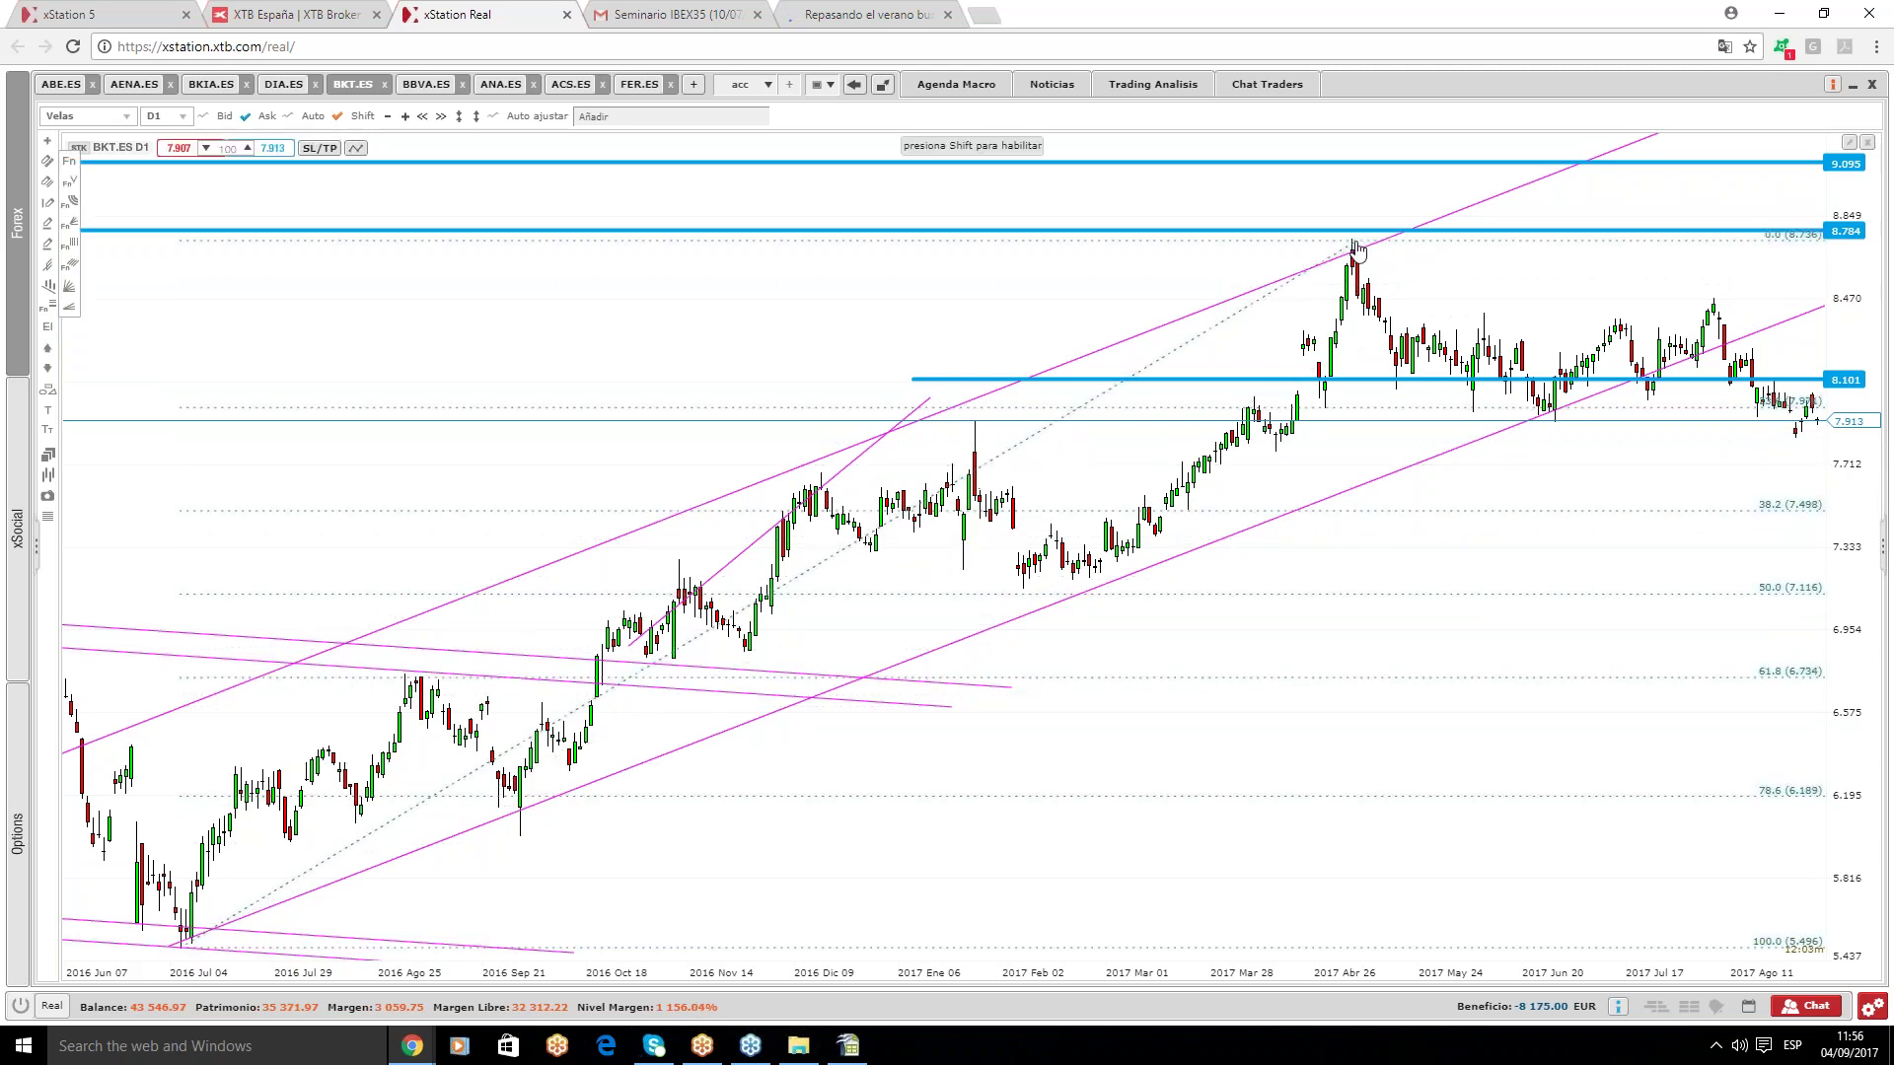
{"action": "left_click", "coordinate": [1358, 250]}
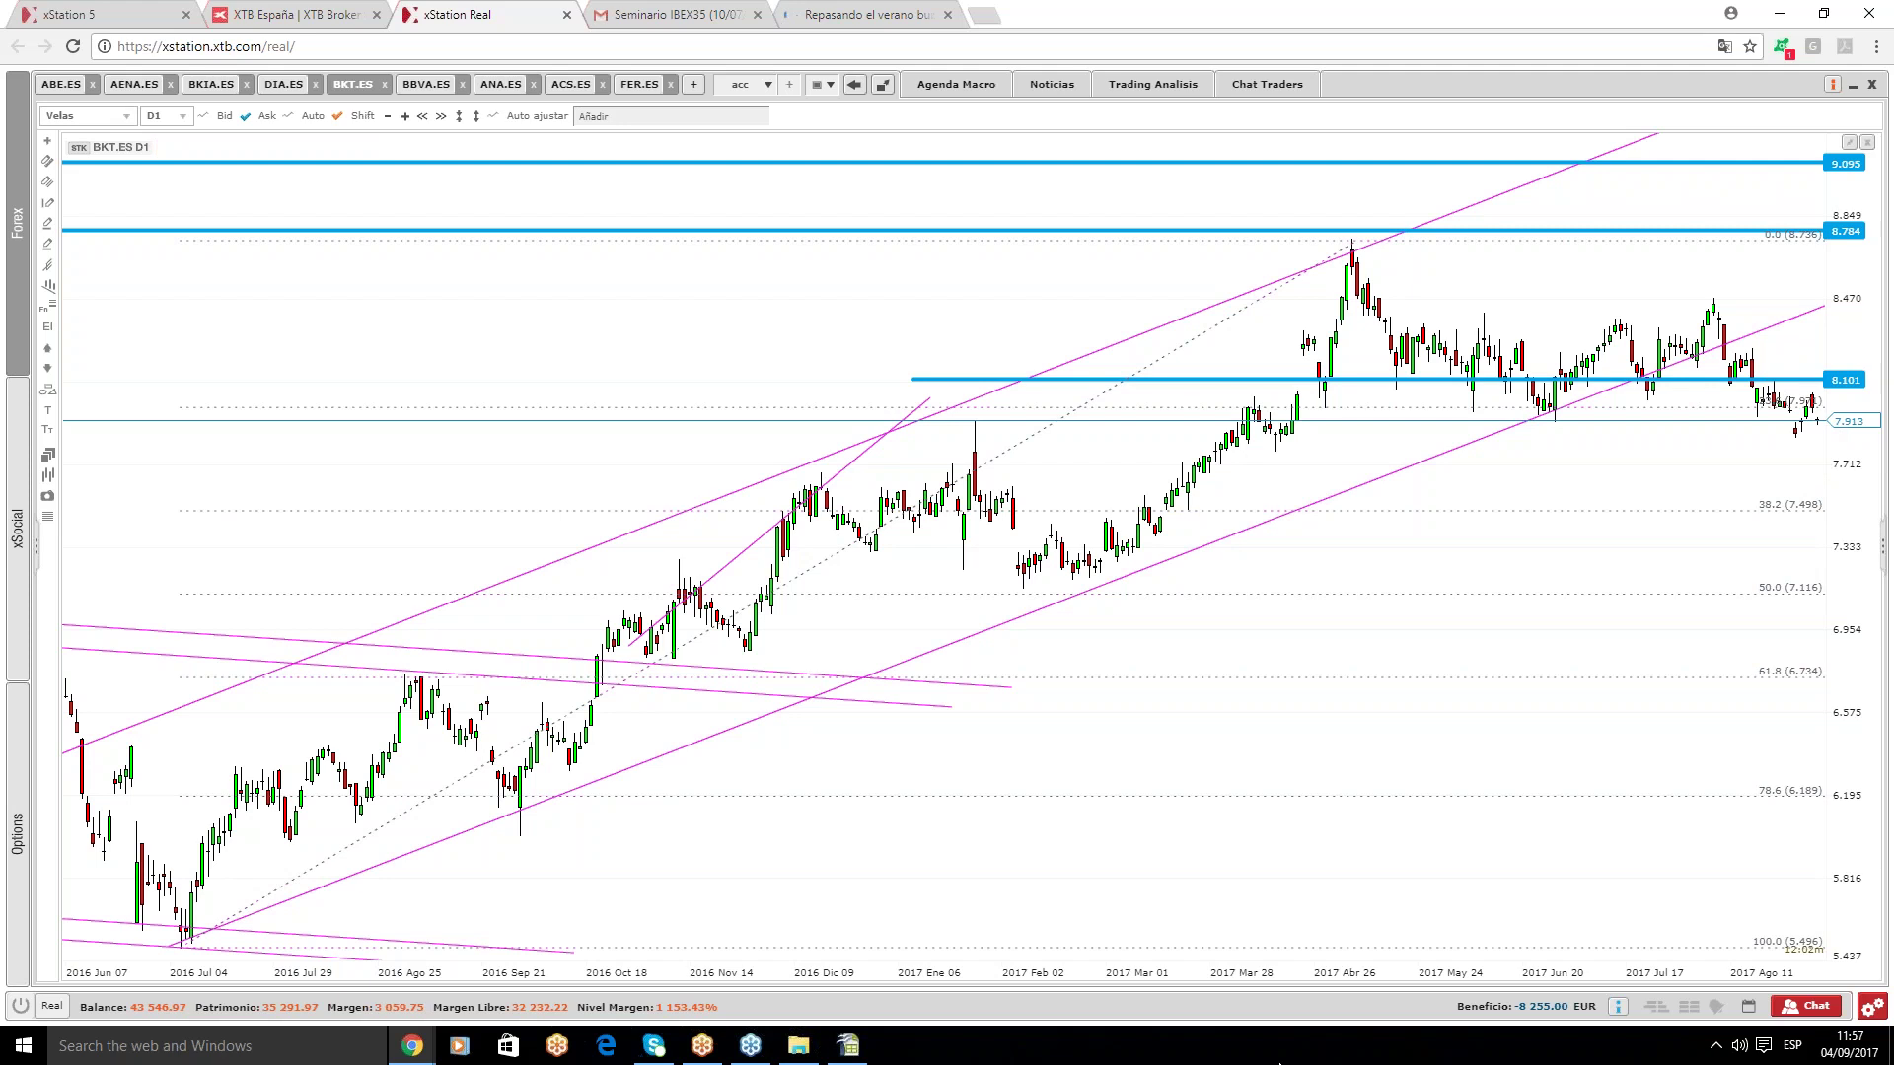
- Delete the lower descending pink trend line from the left half of the chart
{"action": "left_click", "coordinate": [900, 704]}
{"action": "key", "text": "Delete"}
{"action": "key", "text": "Delete"}
{"action": "mouse_move", "coordinate": [1299, 809]}
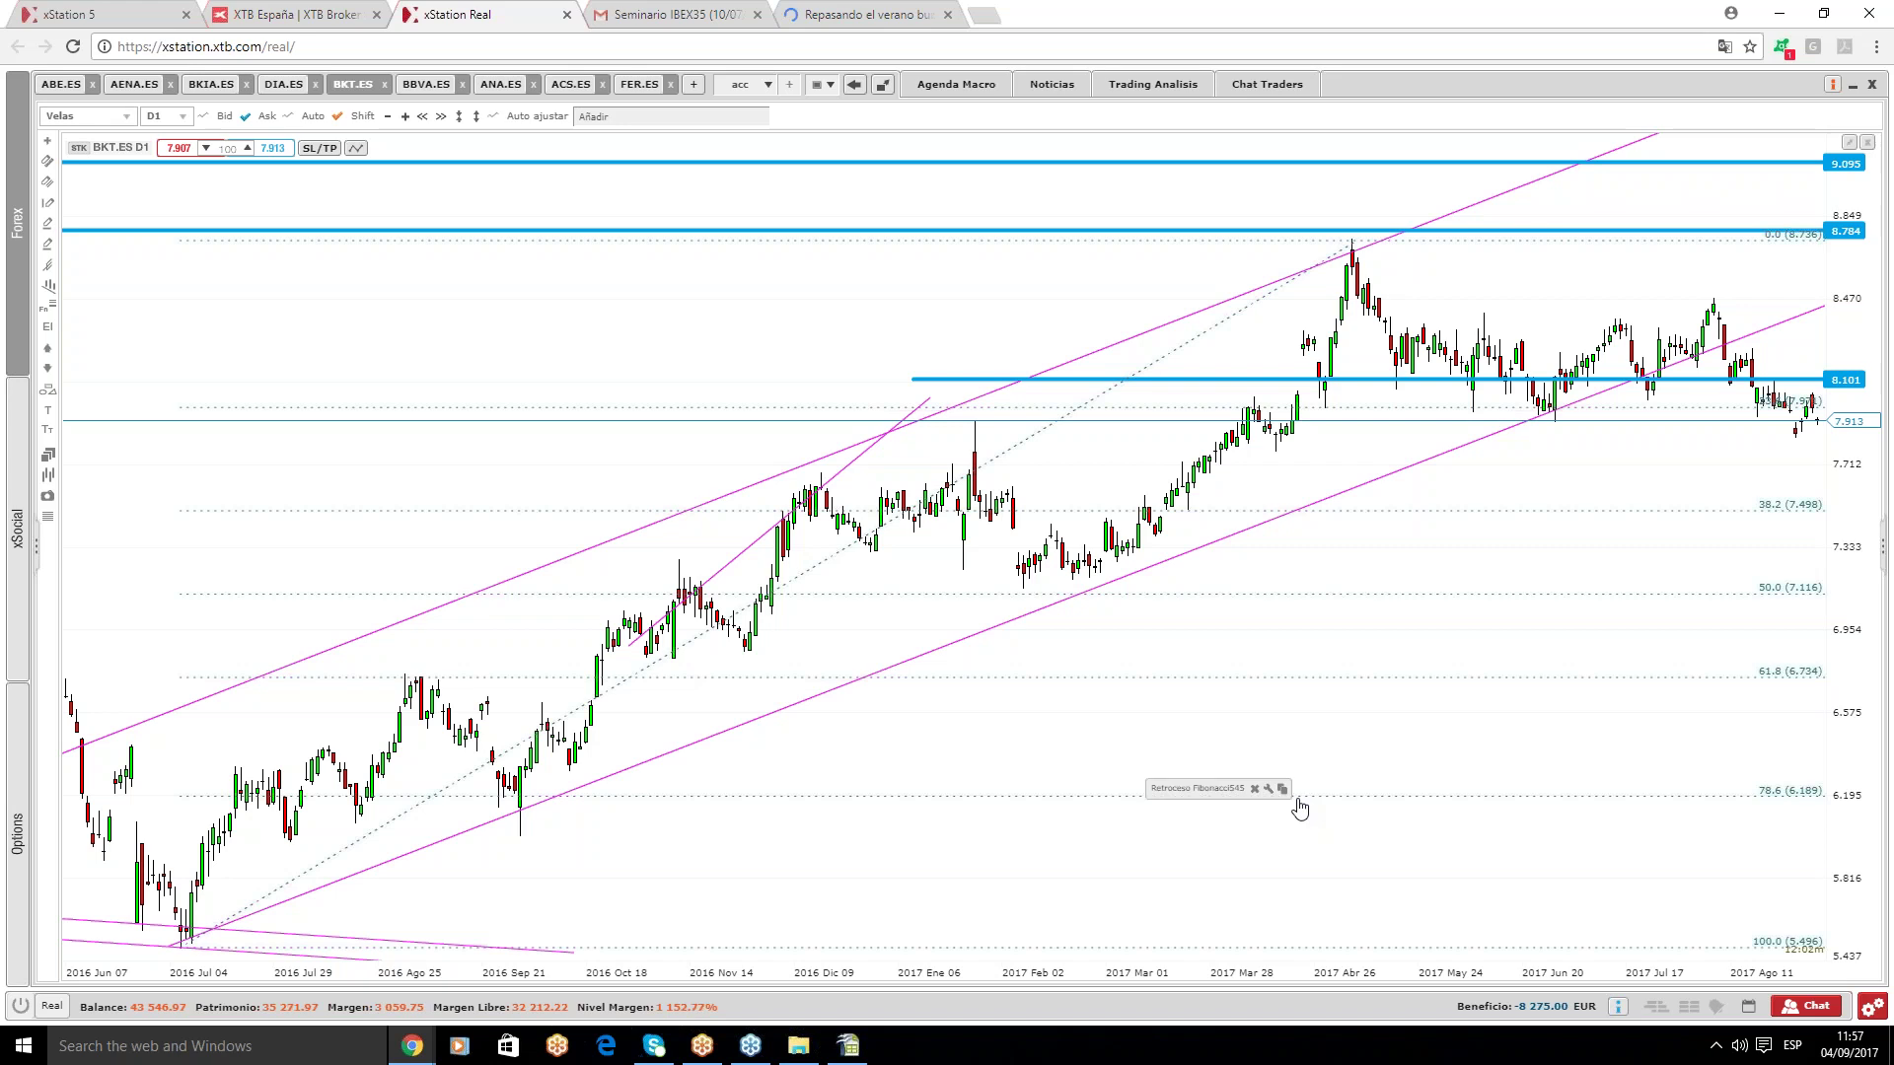
{"action": "mouse_move", "coordinate": [1262, 516]}
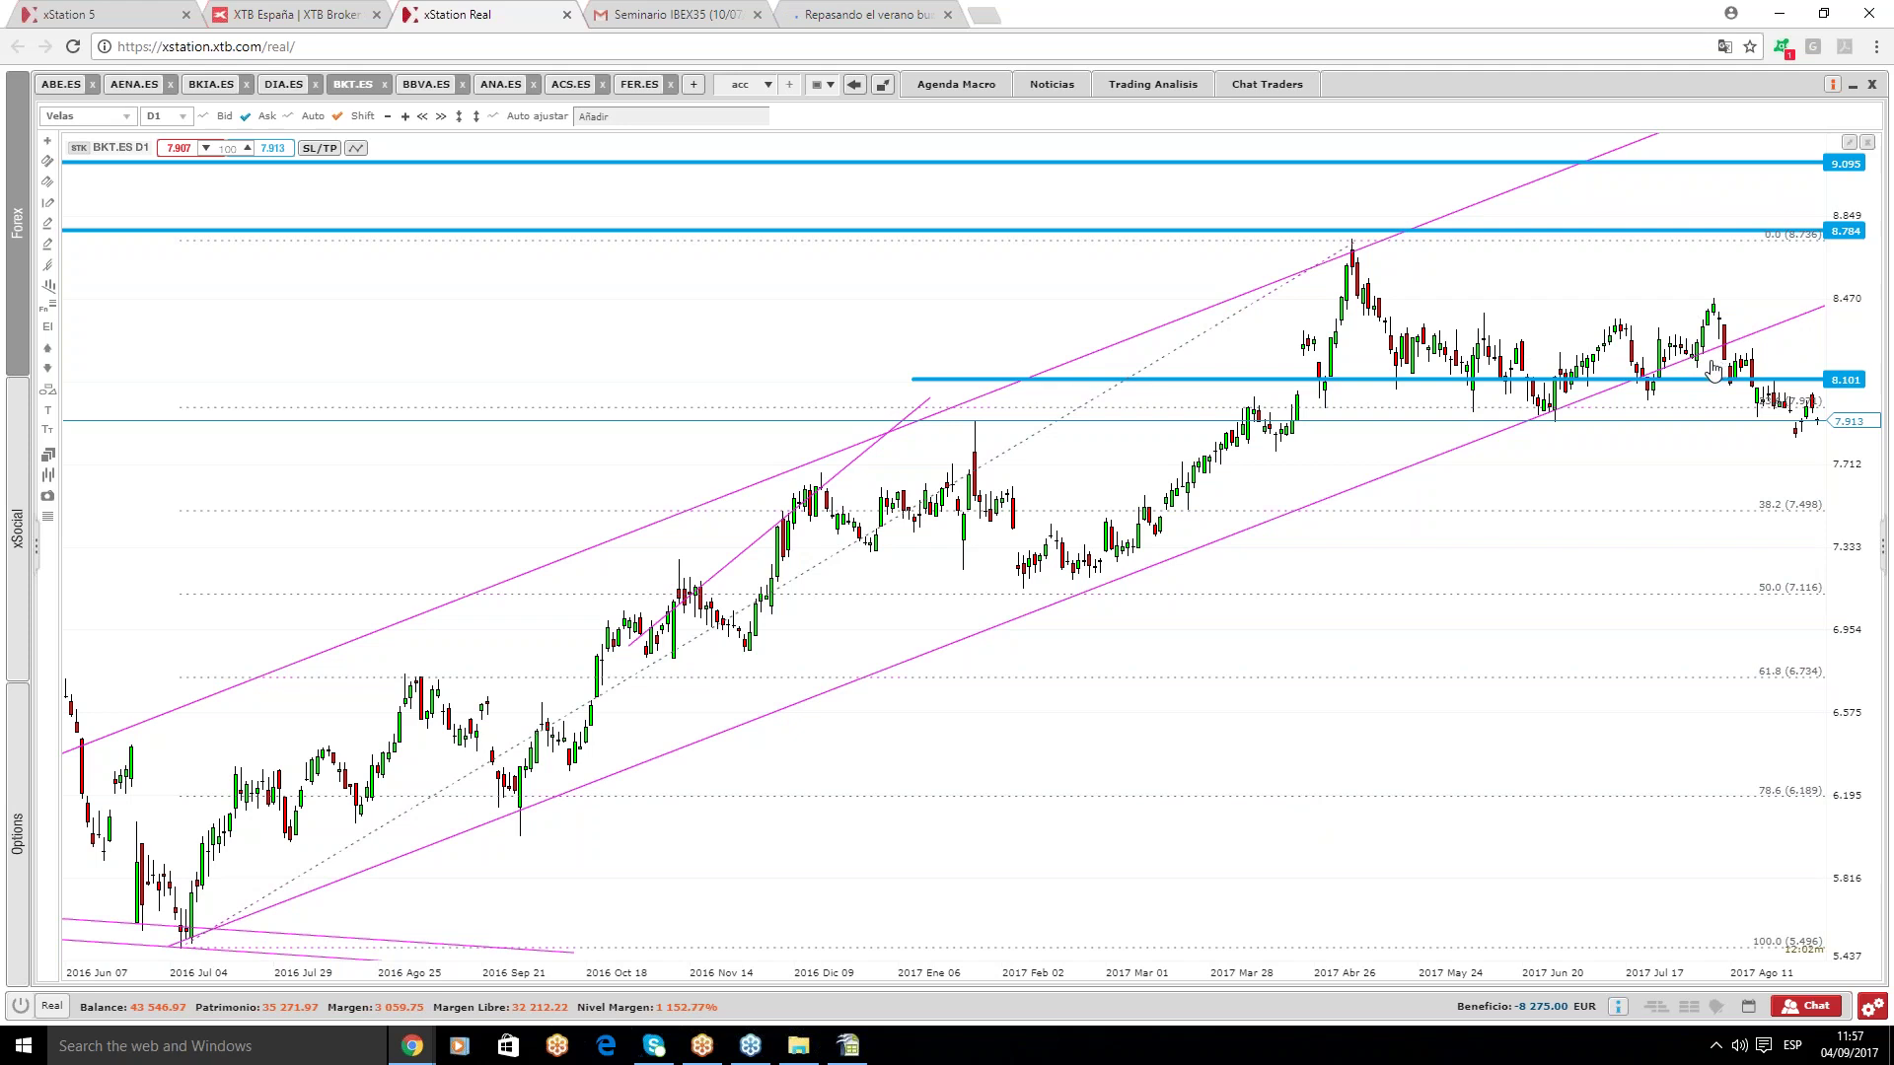
{"action": "scroll", "coordinate": [1577, 503], "scroll_direction": "down", "scroll_amount": 3}
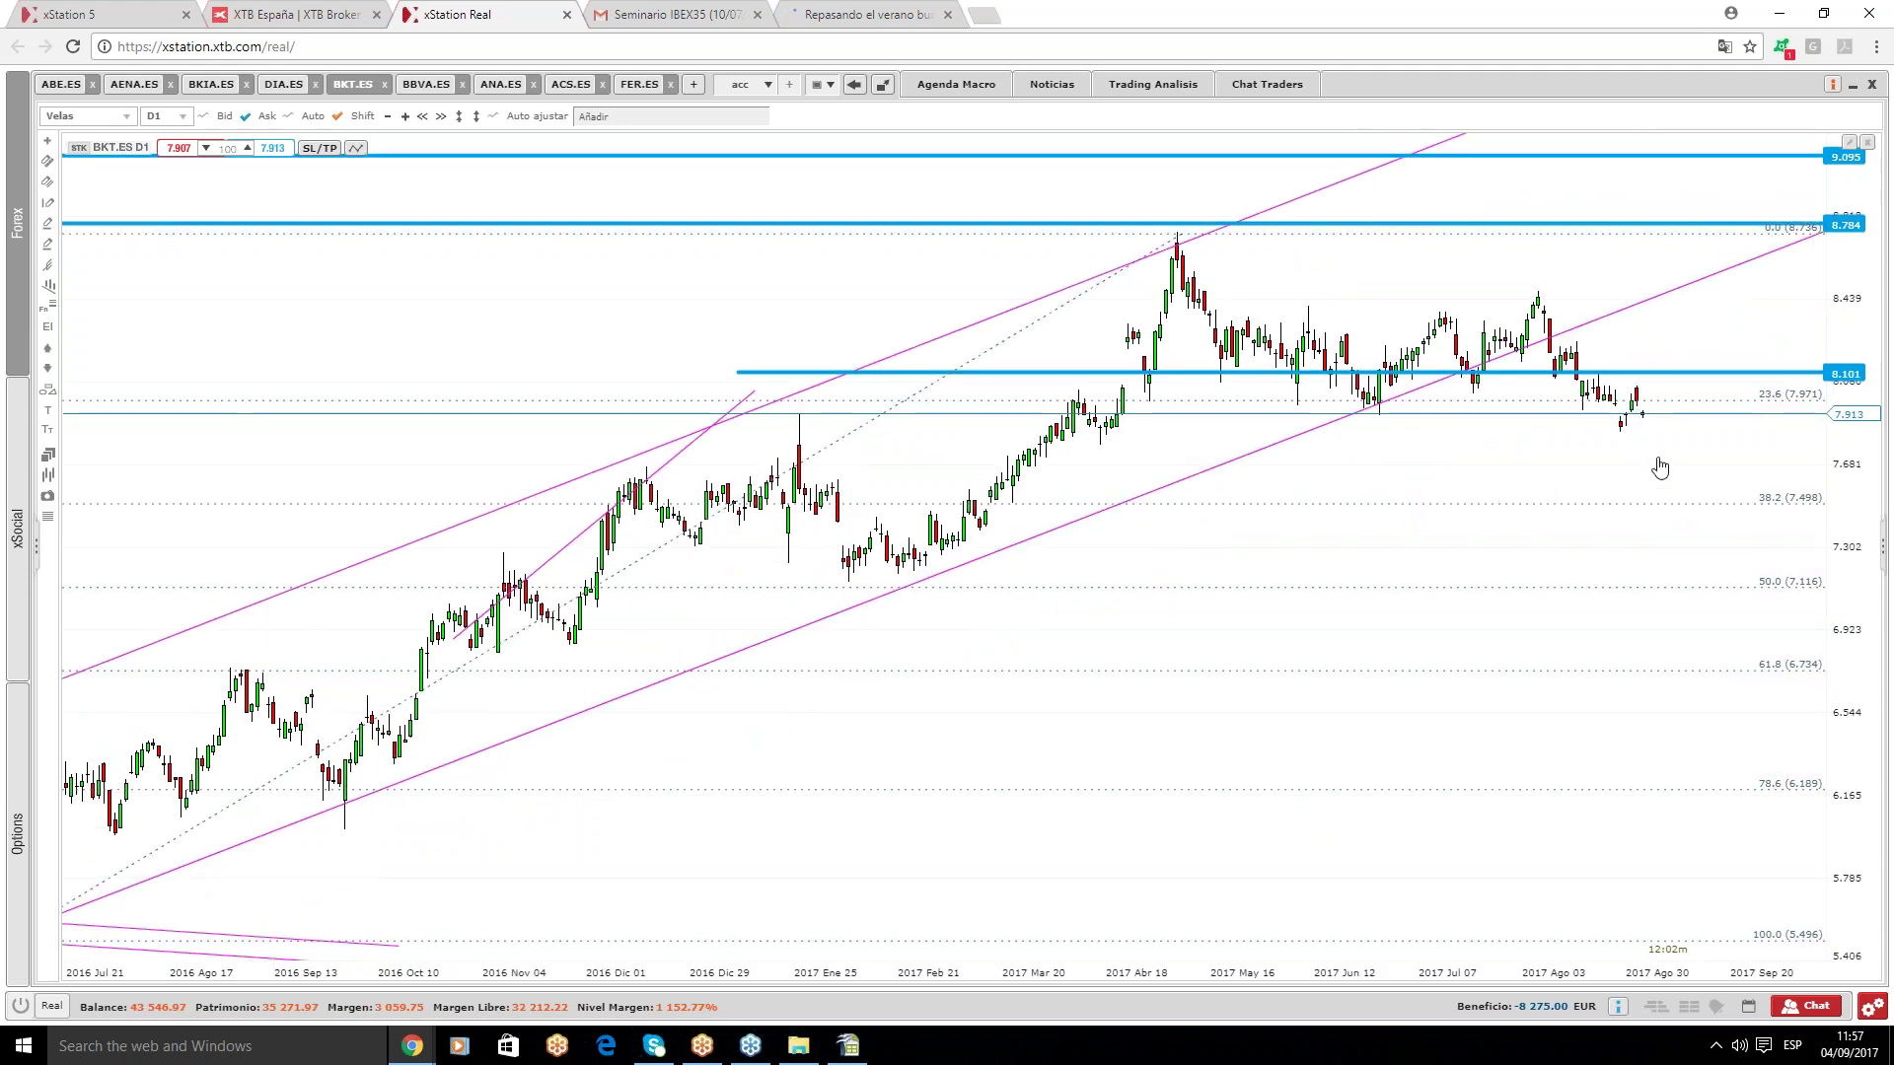
{"action": "mouse_move", "coordinate": [1813, 512]}
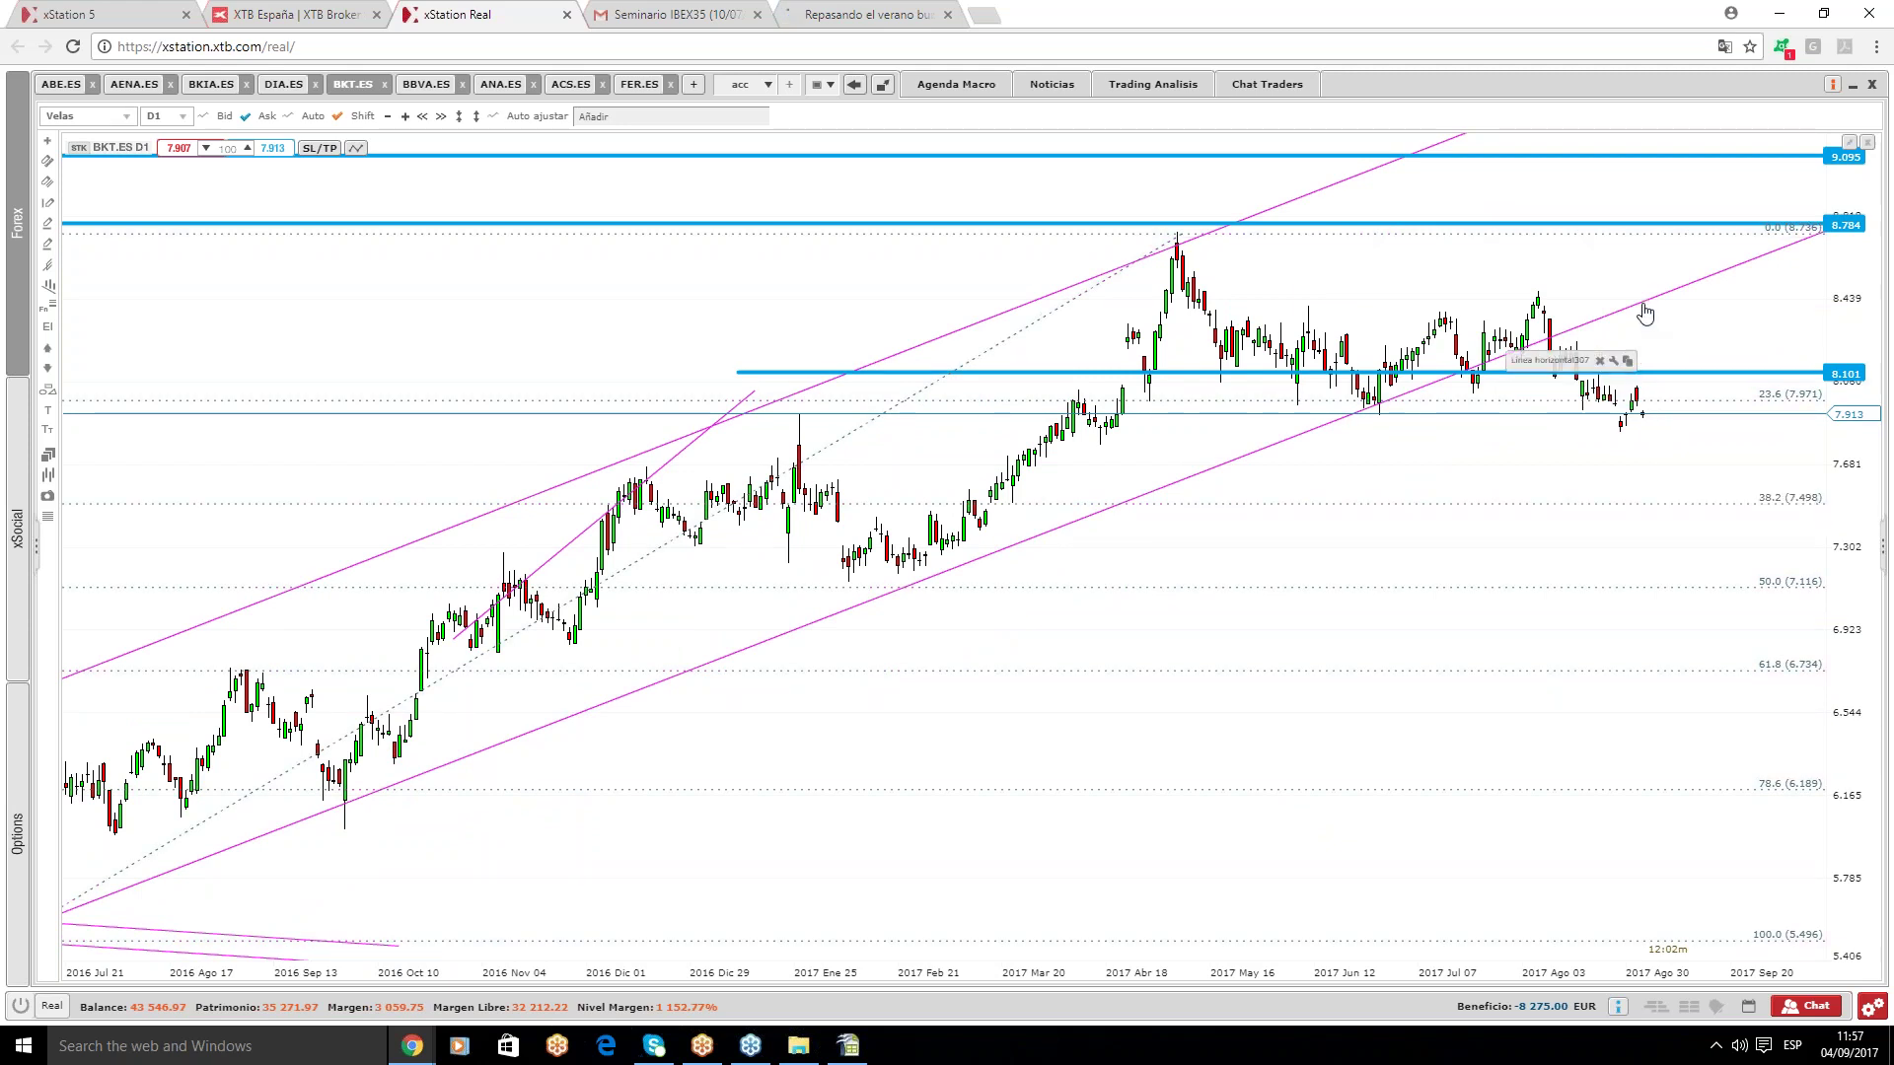
{"action": "mouse_move", "coordinate": [1644, 313]}
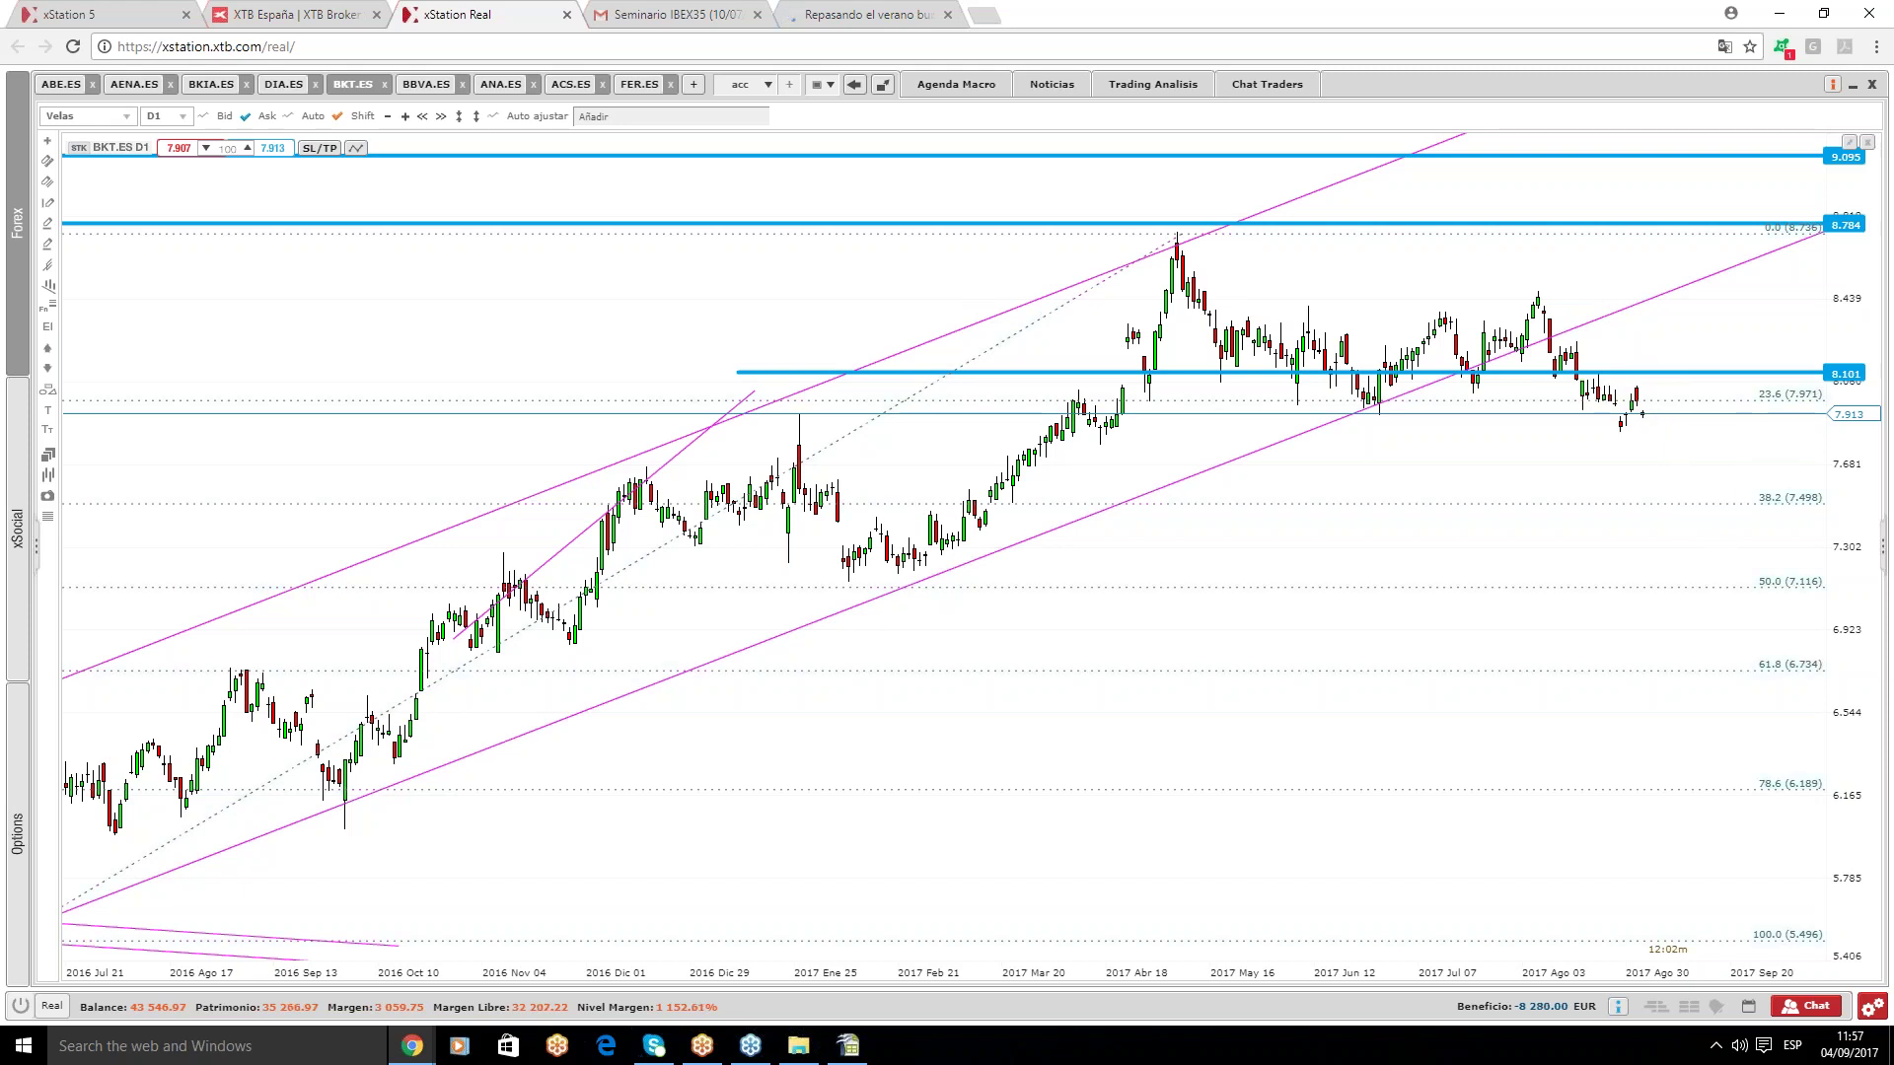
- On BBVA.ES, circle two July peaks with green ellipses and add a short vertical marker
{"action": "left_click", "coordinate": [434, 84]}
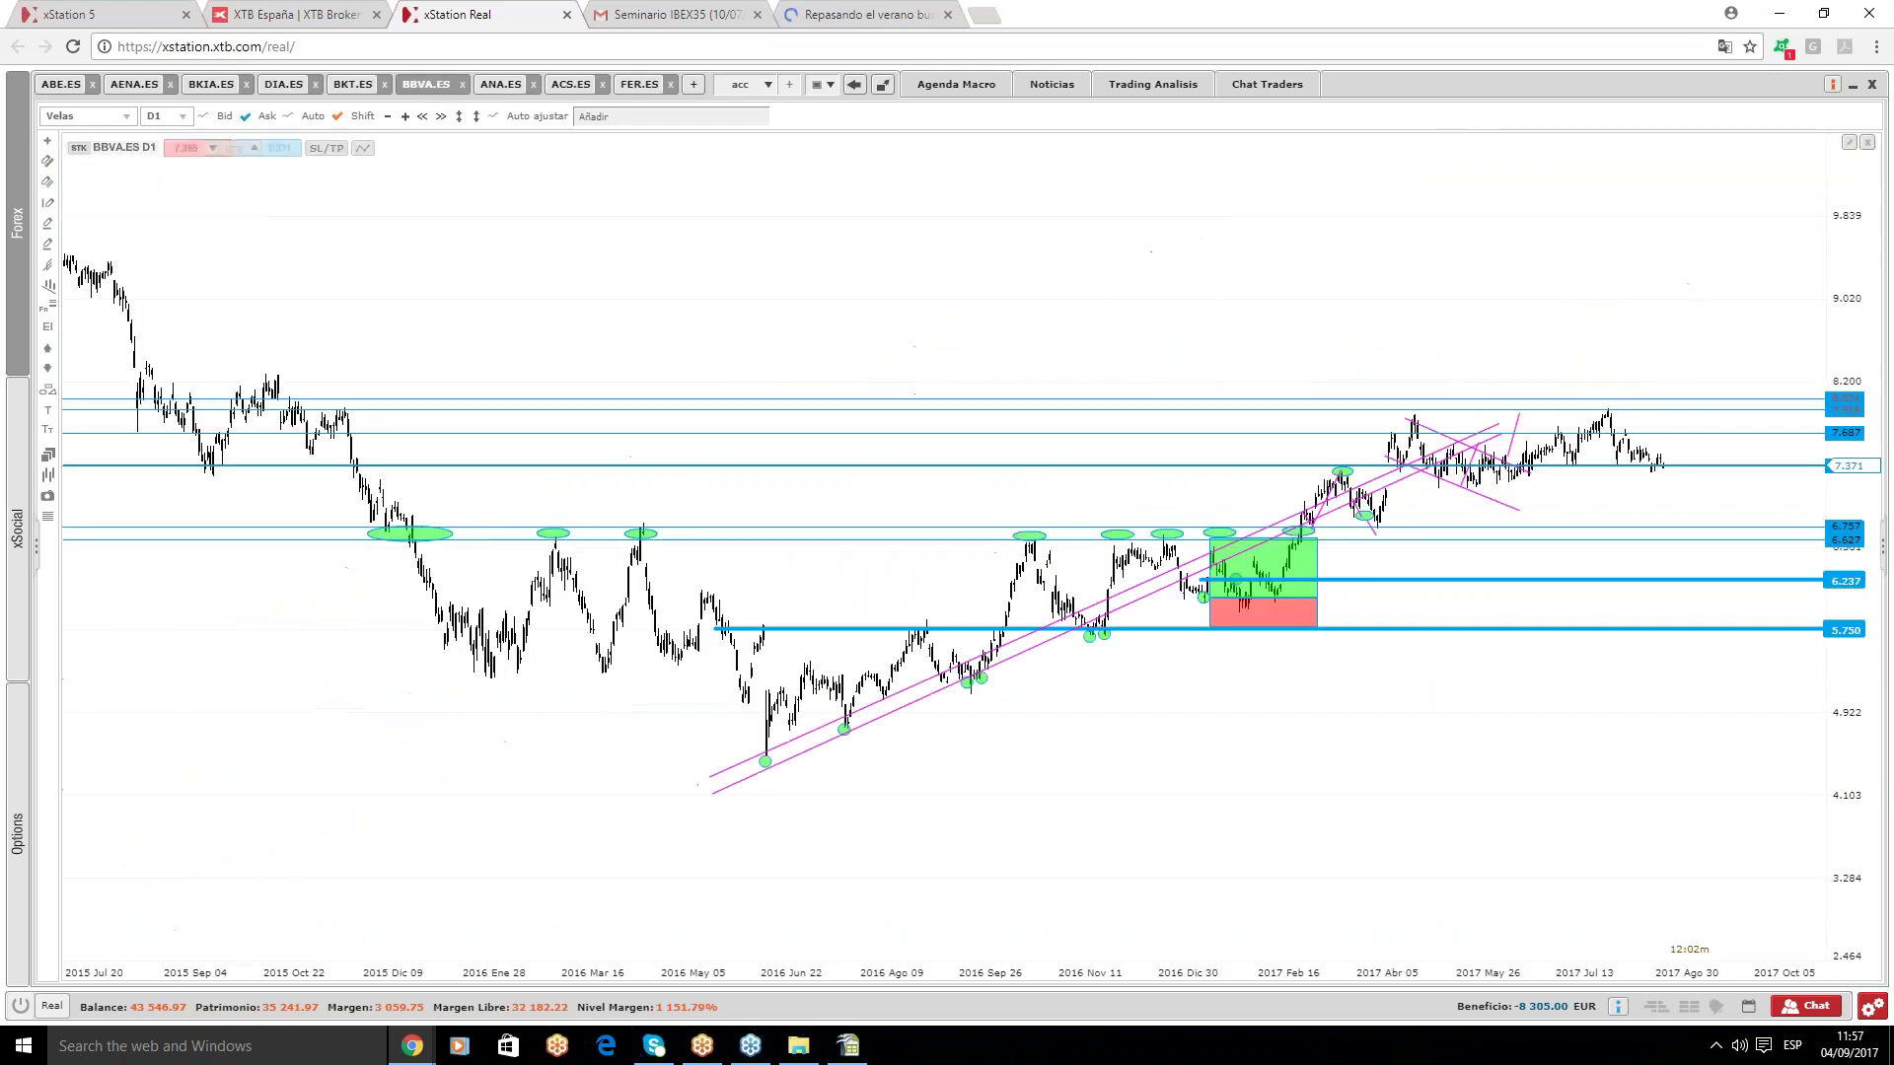
{"action": "scroll", "coordinate": [1547, 525], "scroll_direction": "up", "scroll_amount": 1}
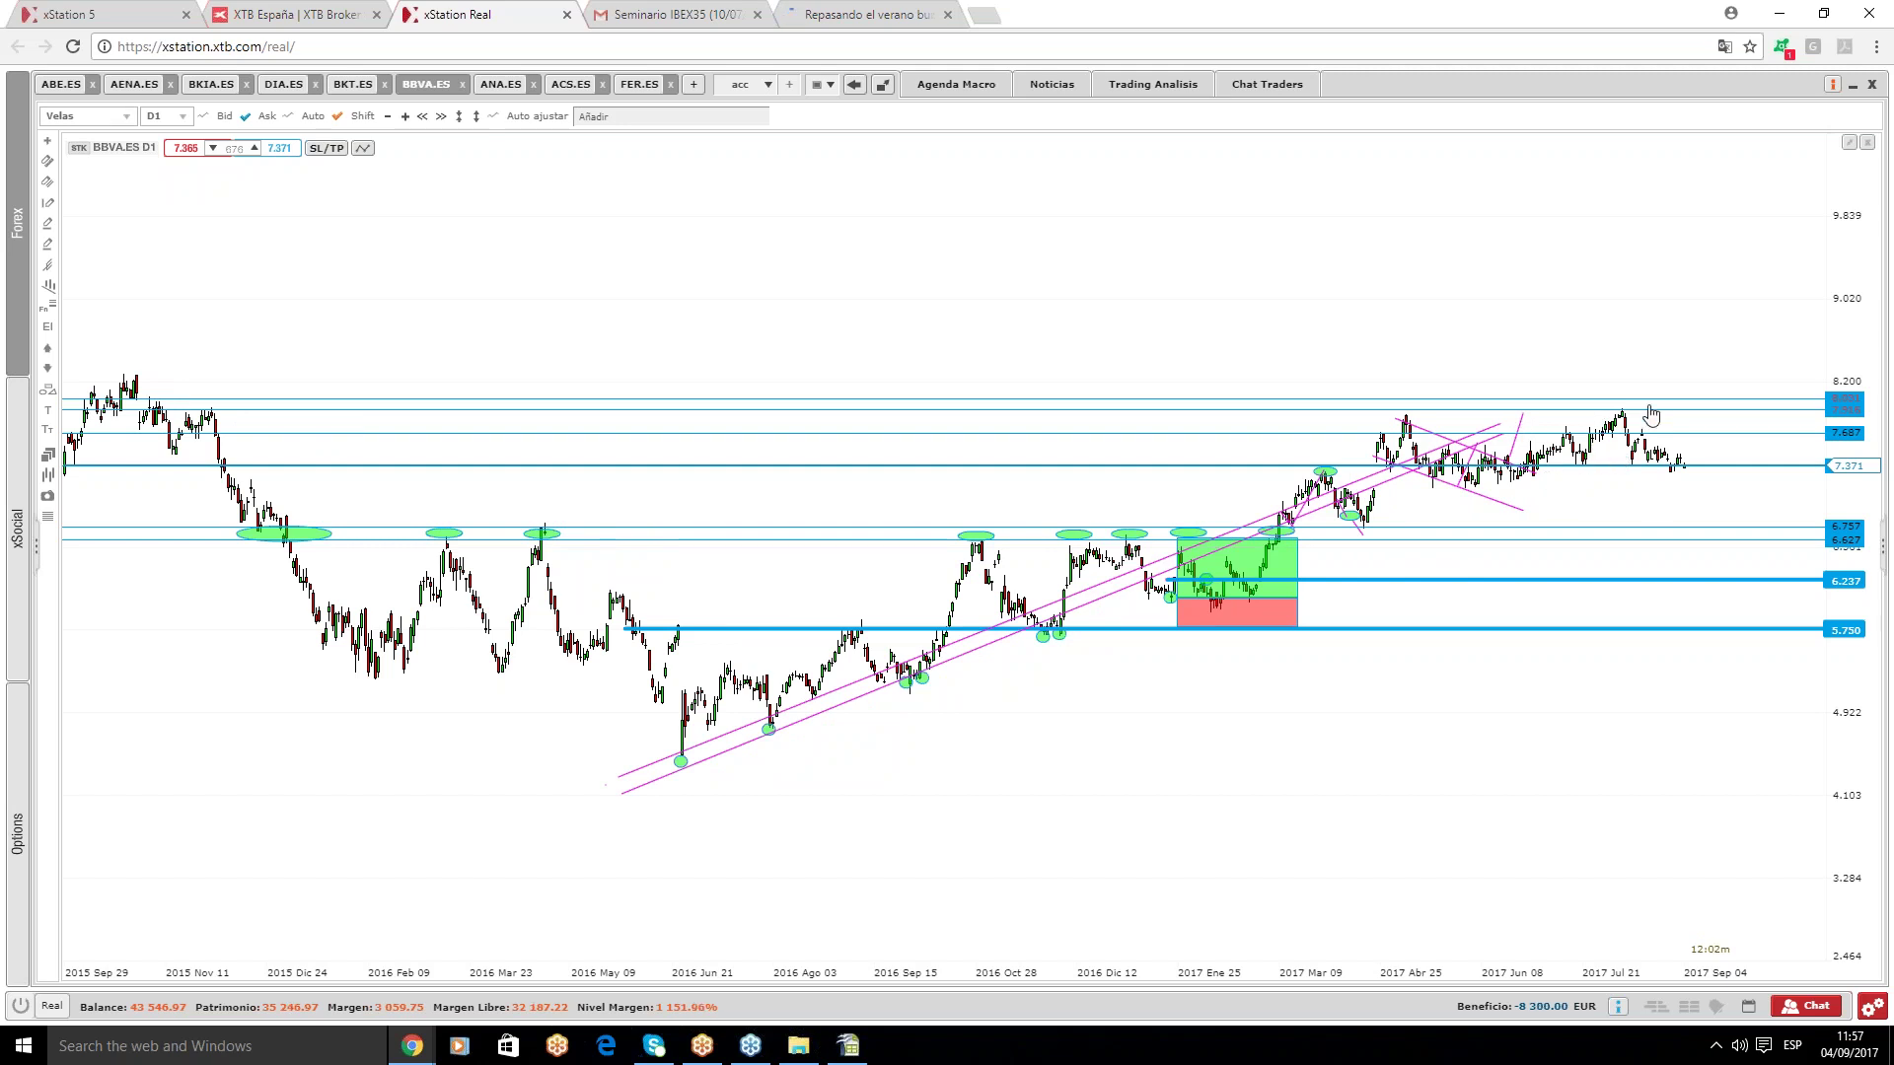
{"action": "mouse_move", "coordinate": [48, 388]}
{"action": "left_click_drag", "start_coordinate": [1580, 435], "coordinate": [1547, 477]}
{"action": "left_click_drag", "start_coordinate": [1677, 436], "coordinate": [1581, 455]}
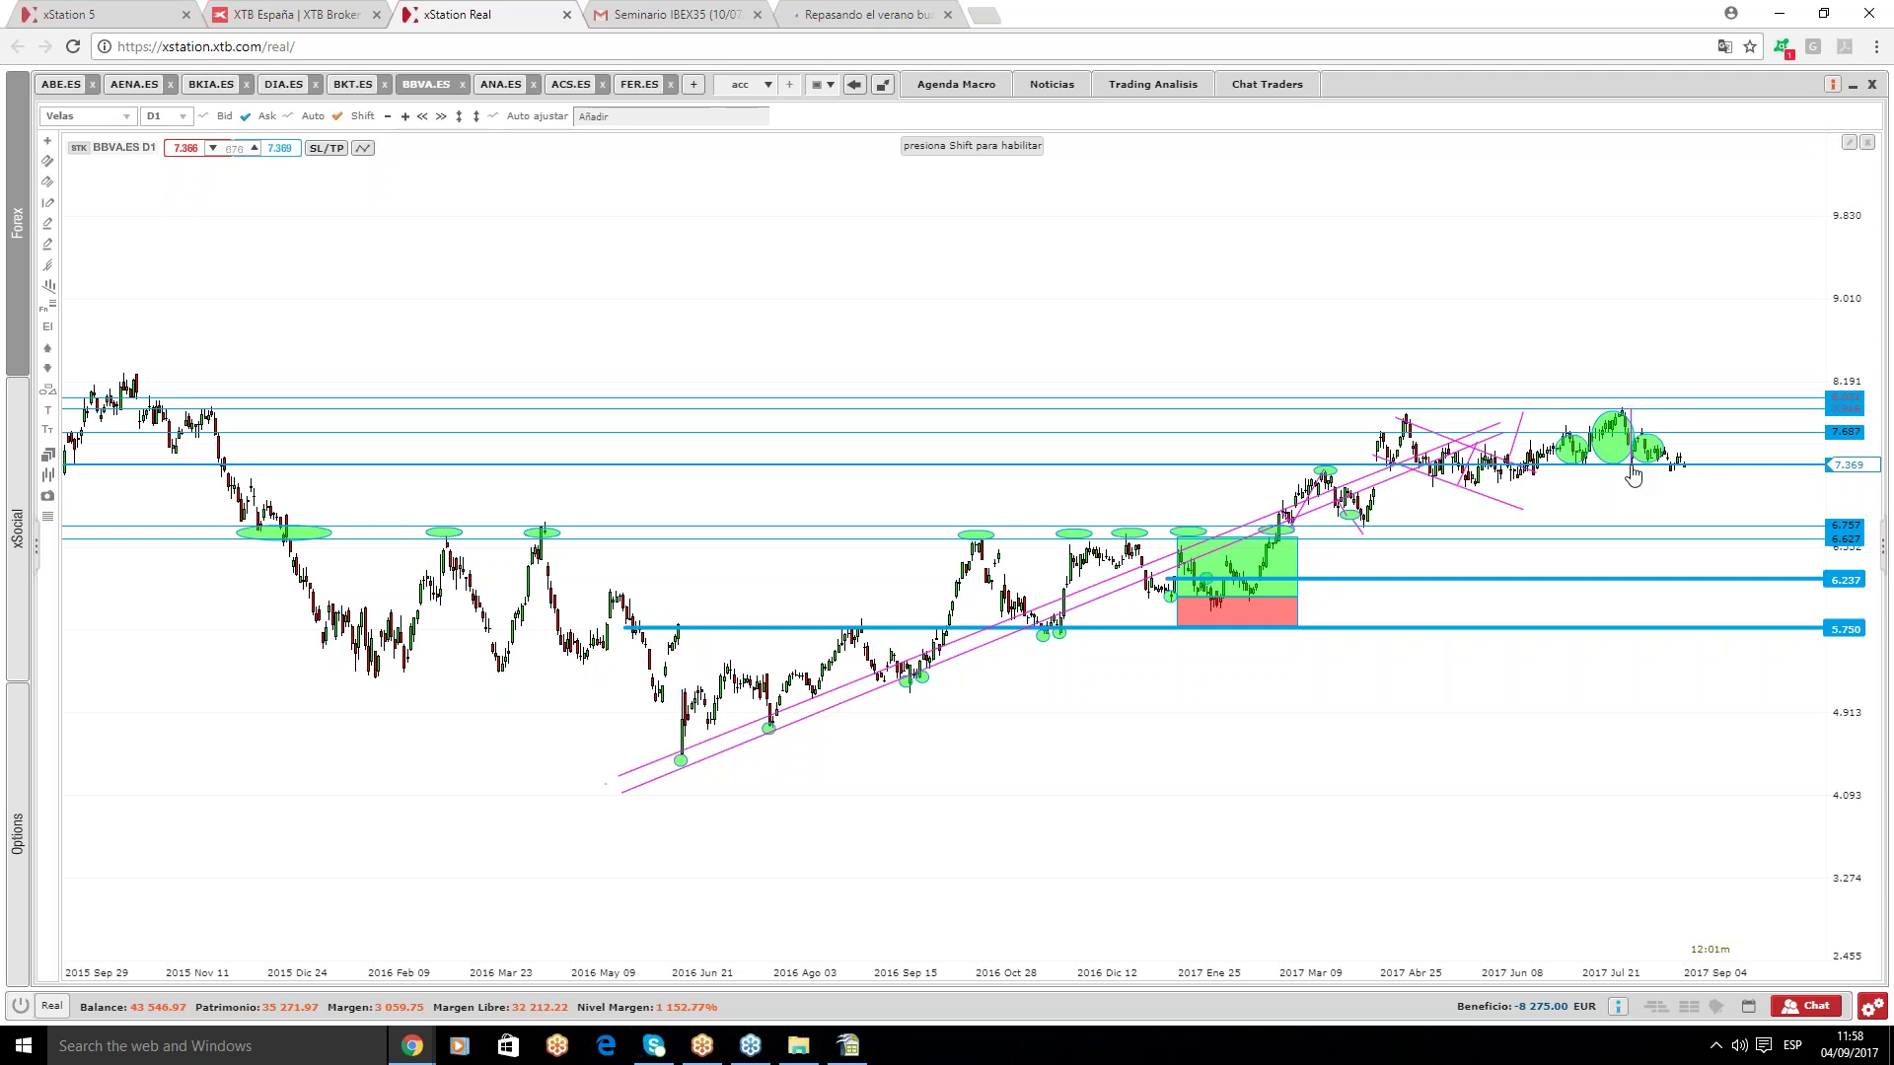
{"action": "left_click_drag", "start_coordinate": [1685, 463], "coordinate": [1679, 527]}
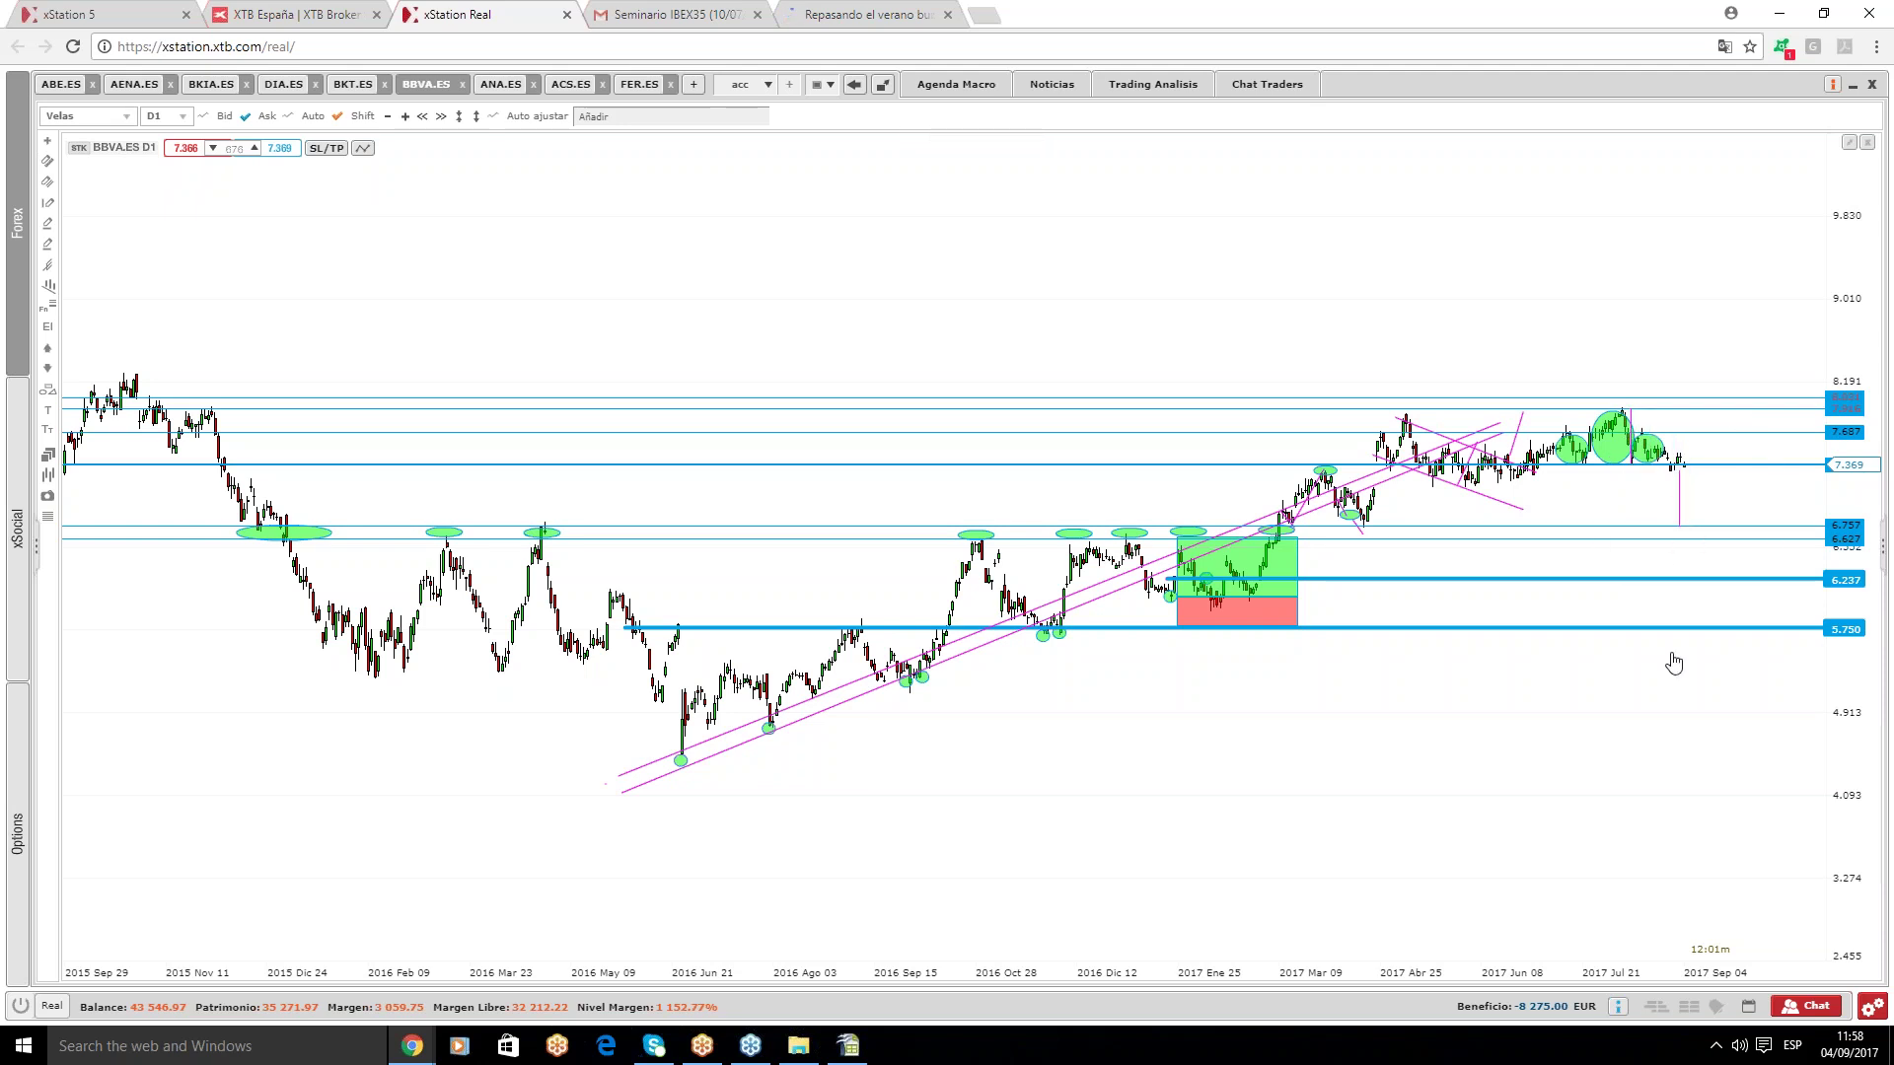
- Add a horizontal level at 7.127 on the BBVA.ES chart
{"action": "left_click", "coordinate": [1677, 506]}
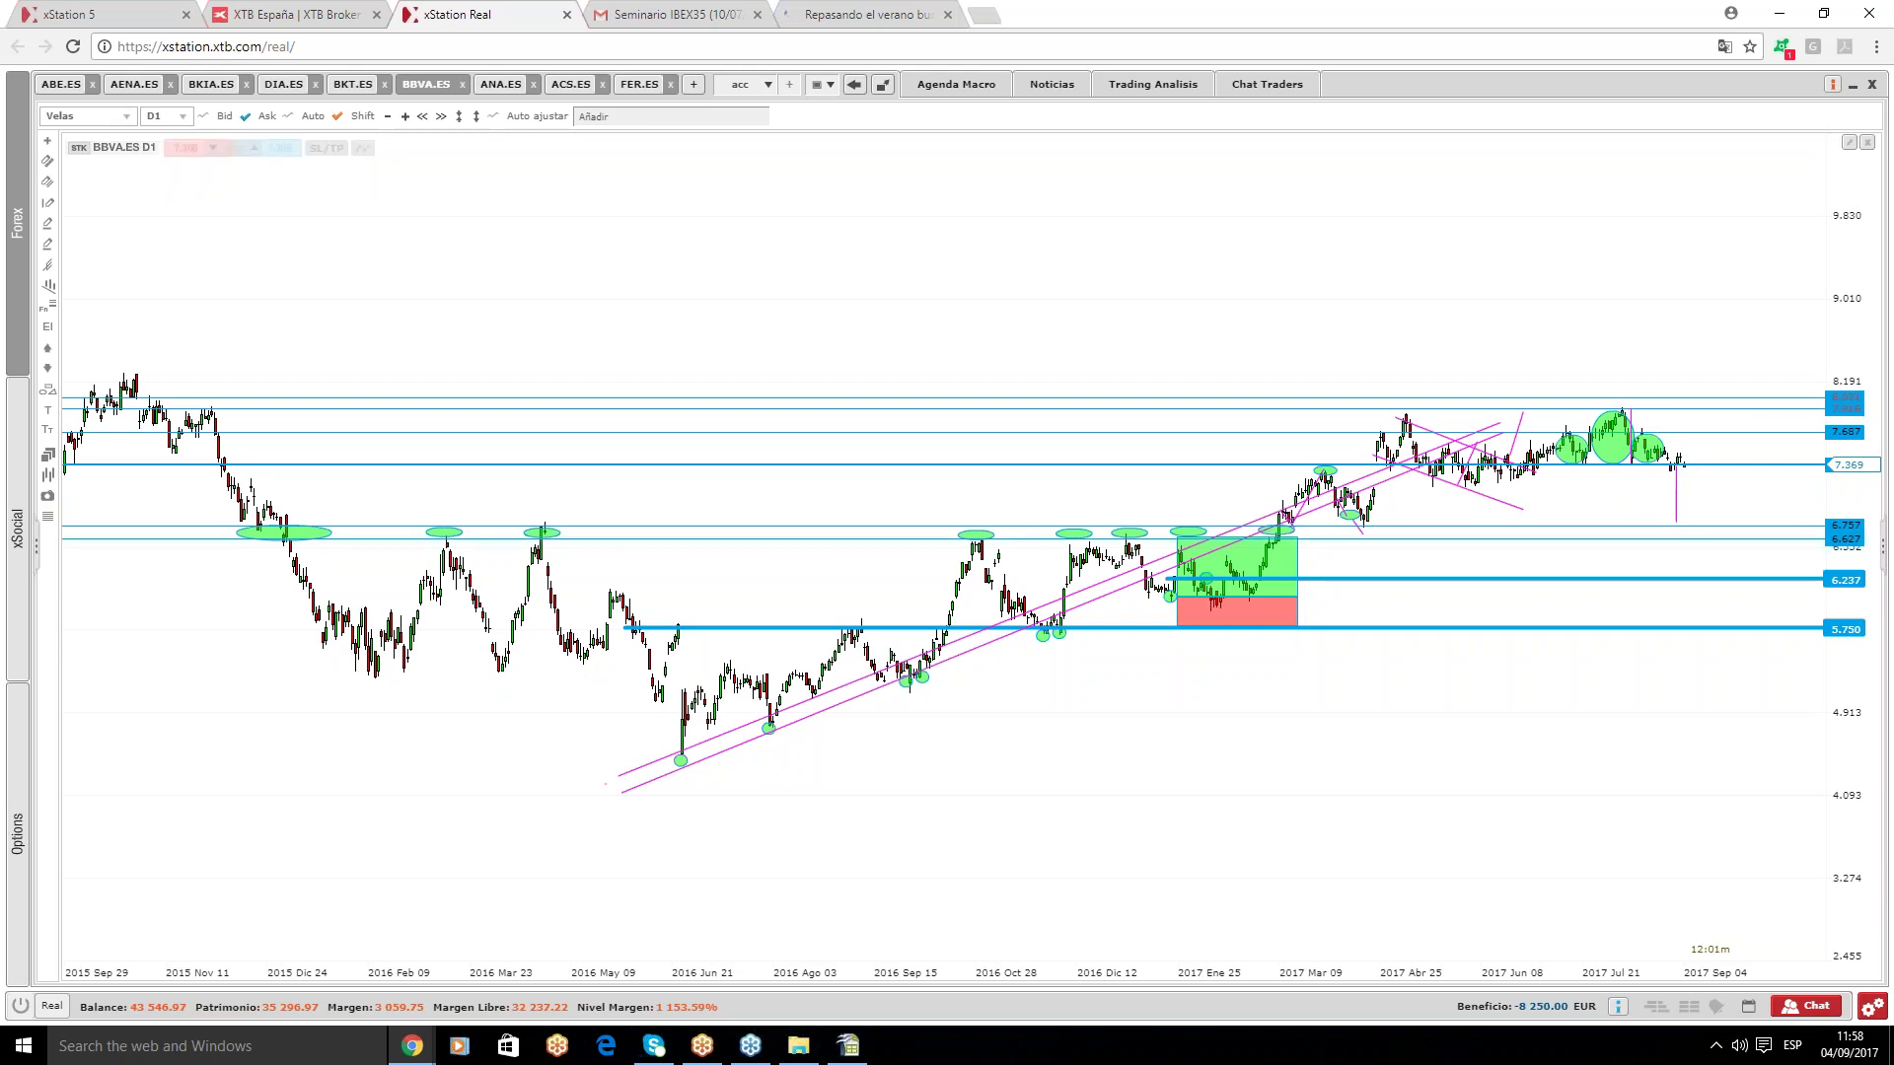
{"action": "mouse_move", "coordinate": [1857, 533]}
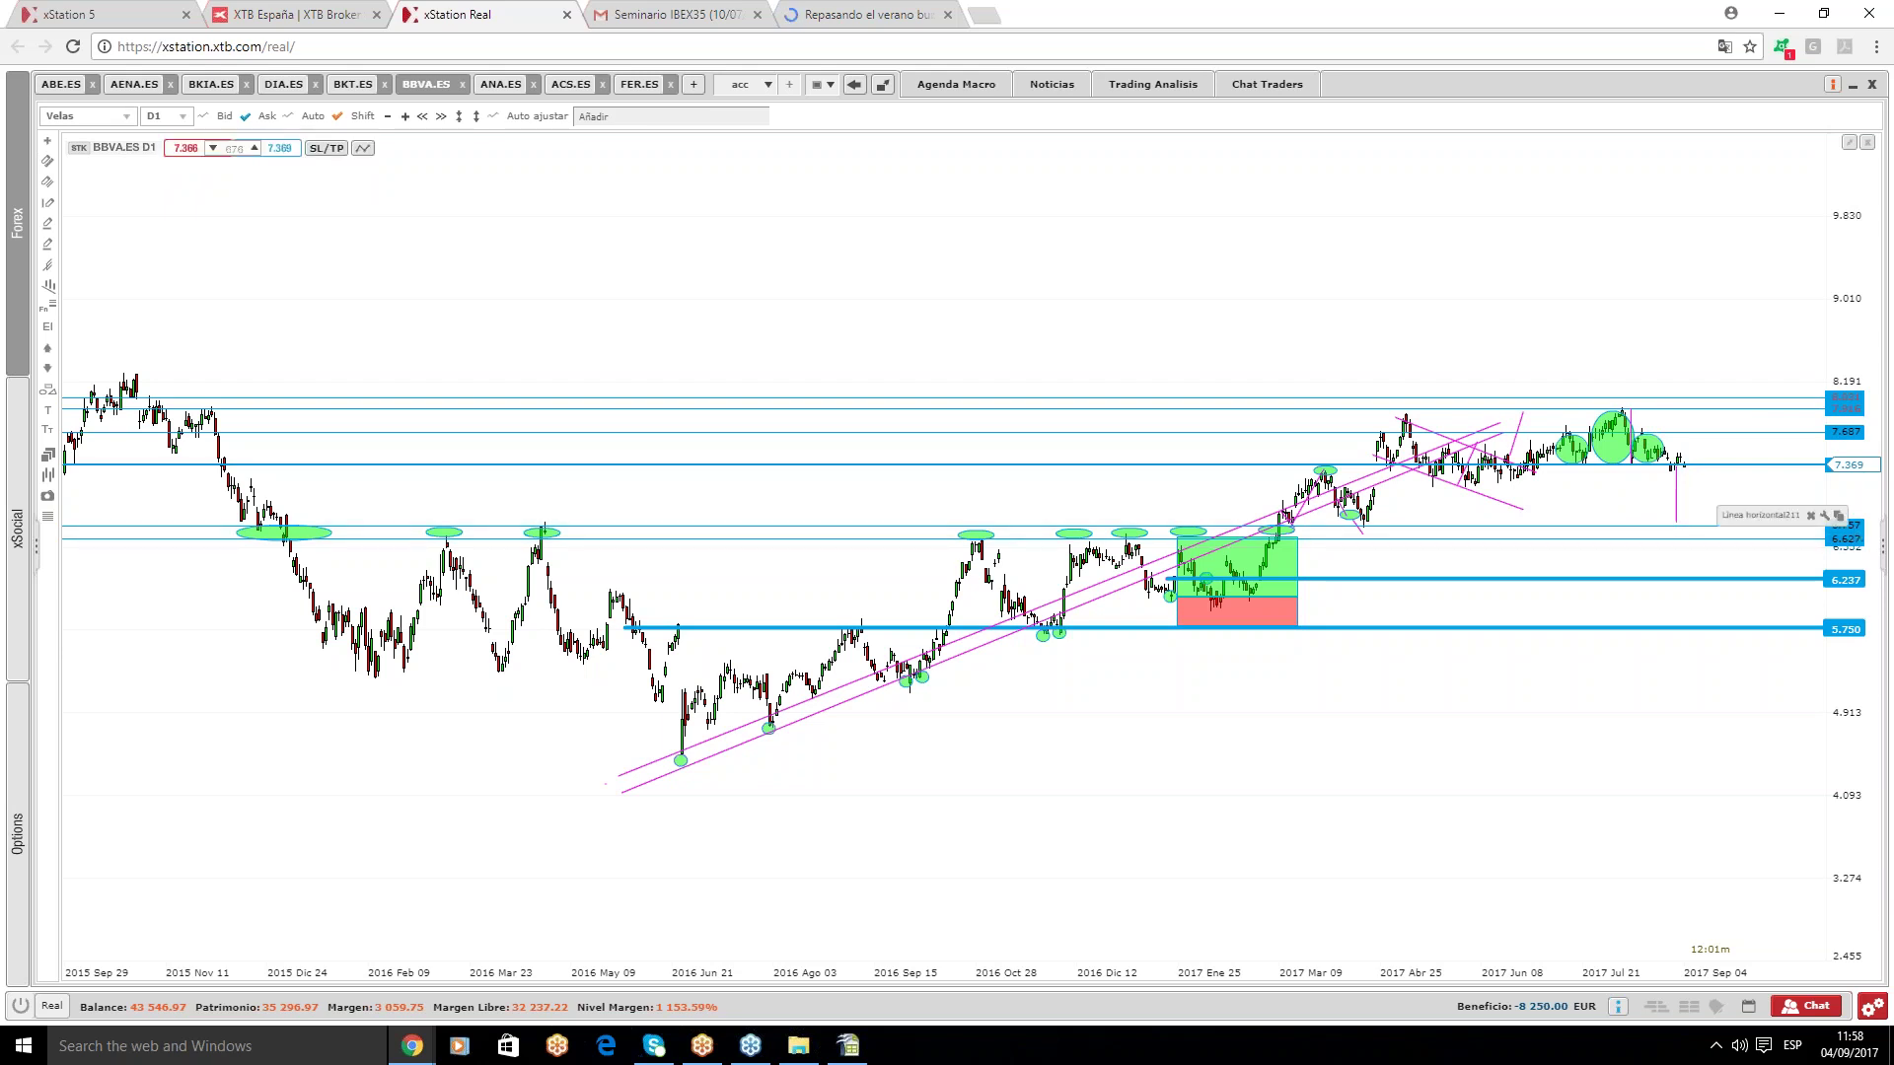
{"action": "left_click", "coordinate": [1787, 489]}
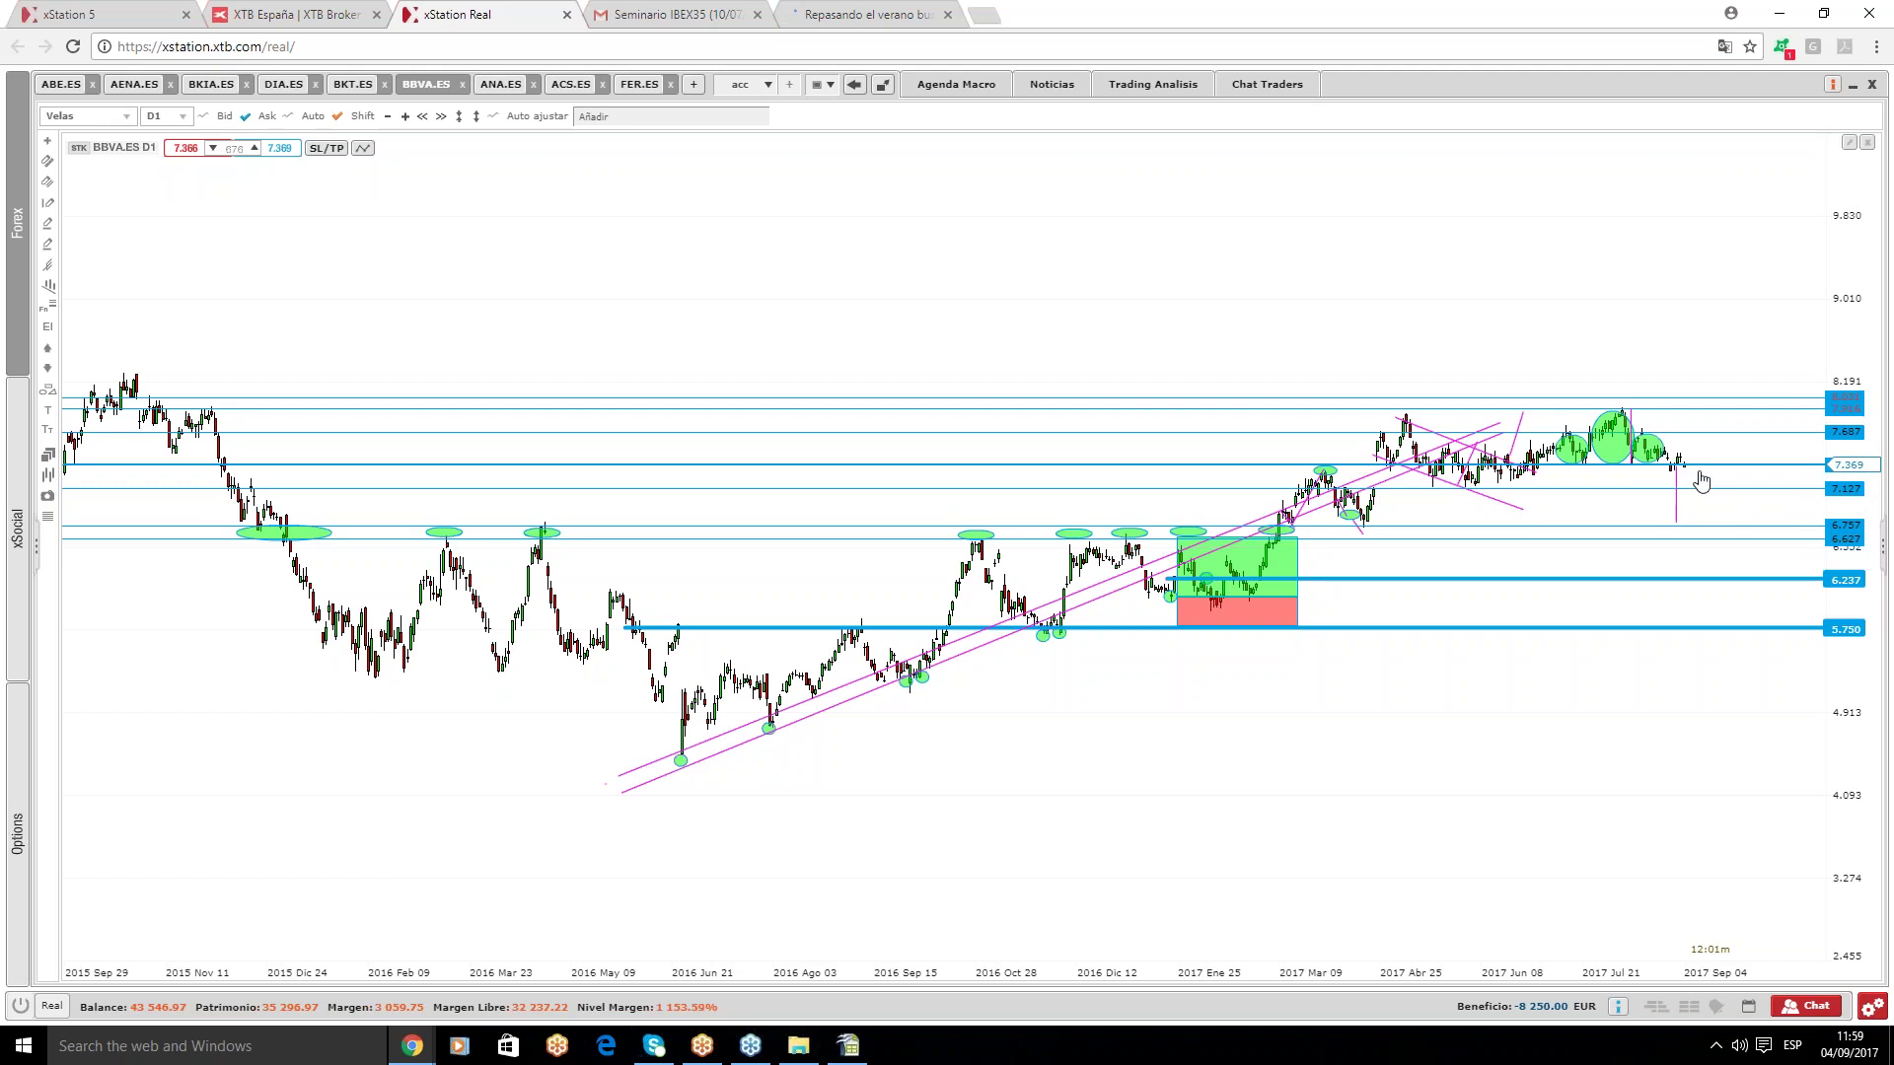
- Delete both rising channel lines, the green and red boxes, and the 6.237 level
{"action": "left_click", "coordinate": [1118, 595]}
{"action": "key", "text": "Delete"}
{"action": "left_click", "coordinate": [1123, 582]}
{"action": "key", "text": "Delete"}
{"action": "left_click", "coordinate": [1257, 562]}
{"action": "key", "text": "Delete"}
{"action": "left_click", "coordinate": [1268, 617]}
{"action": "key", "text": "Delete"}
{"action": "left_click", "coordinate": [1267, 580]}
{"action": "key", "text": "Delete"}
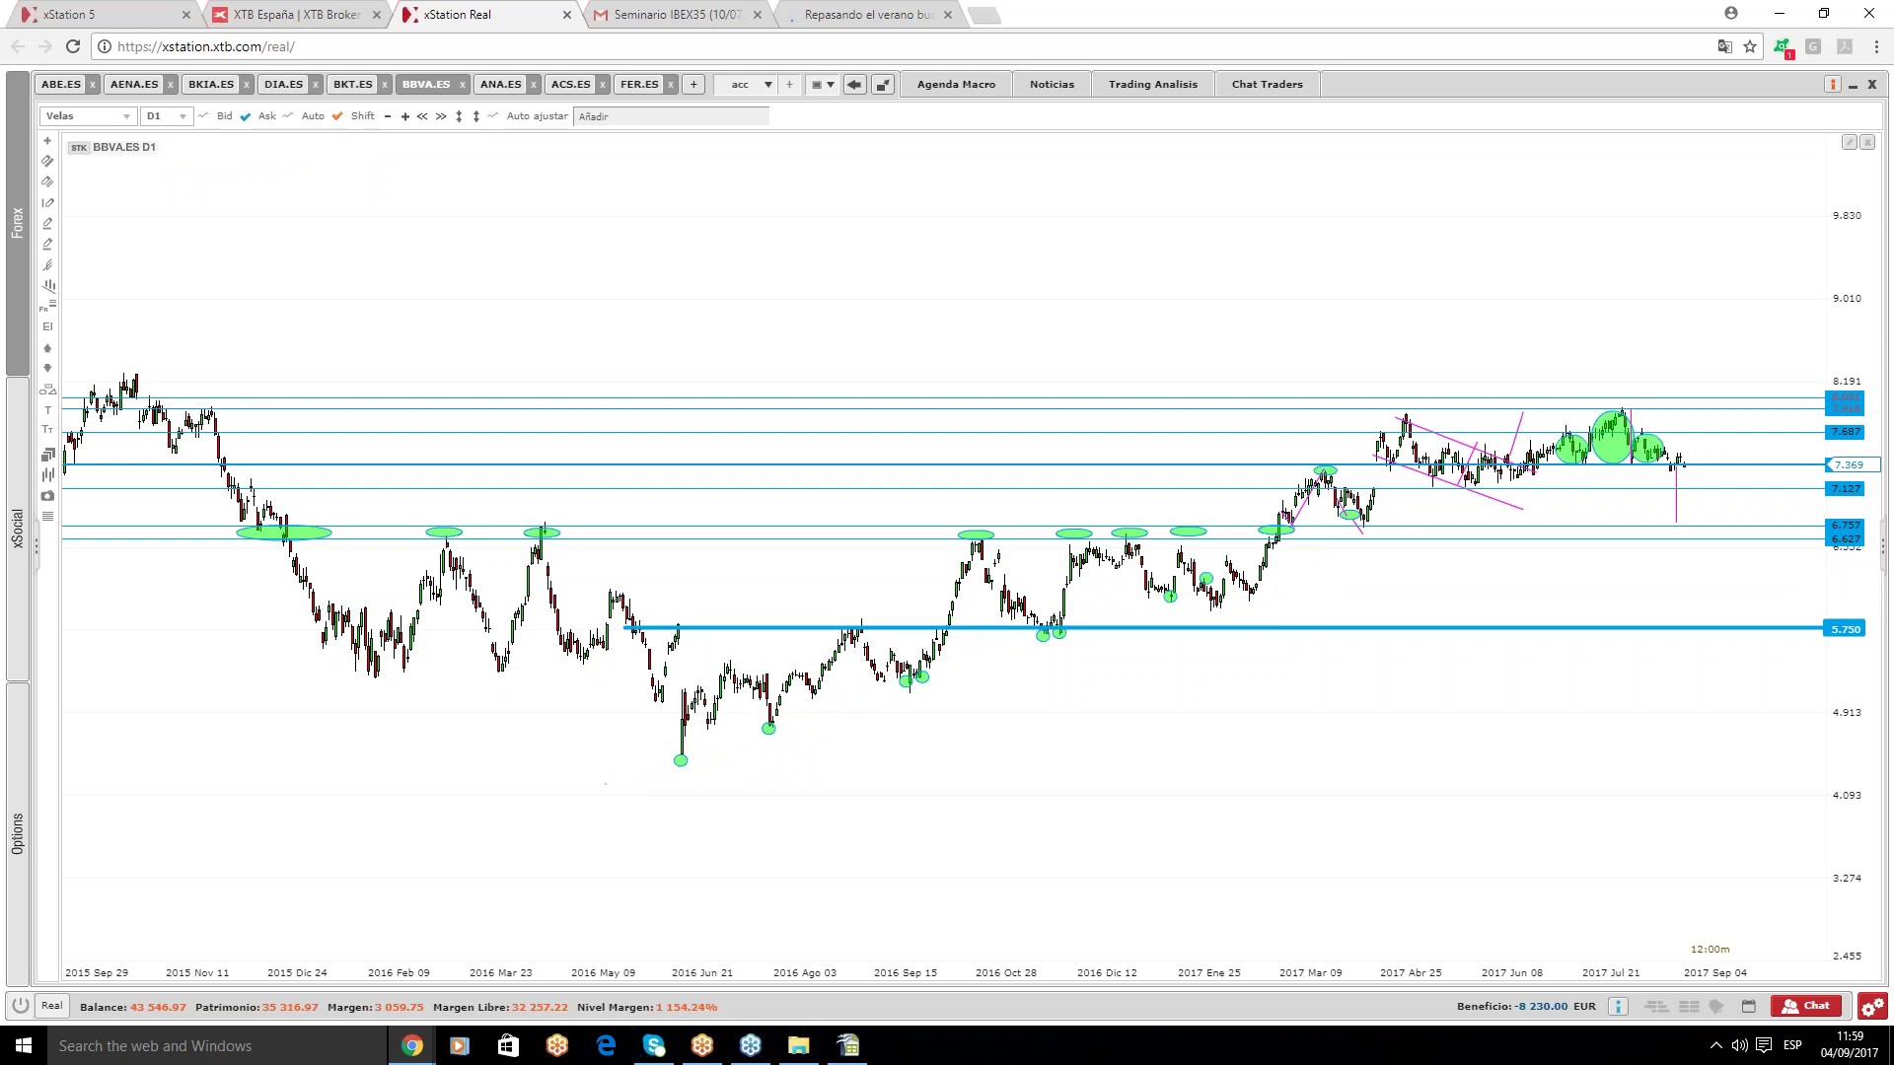
- Review the ANA.ES weekly chart's blue horizontal levels, then move to the ACS.ES chart
{"action": "left_click", "coordinate": [505, 84]}
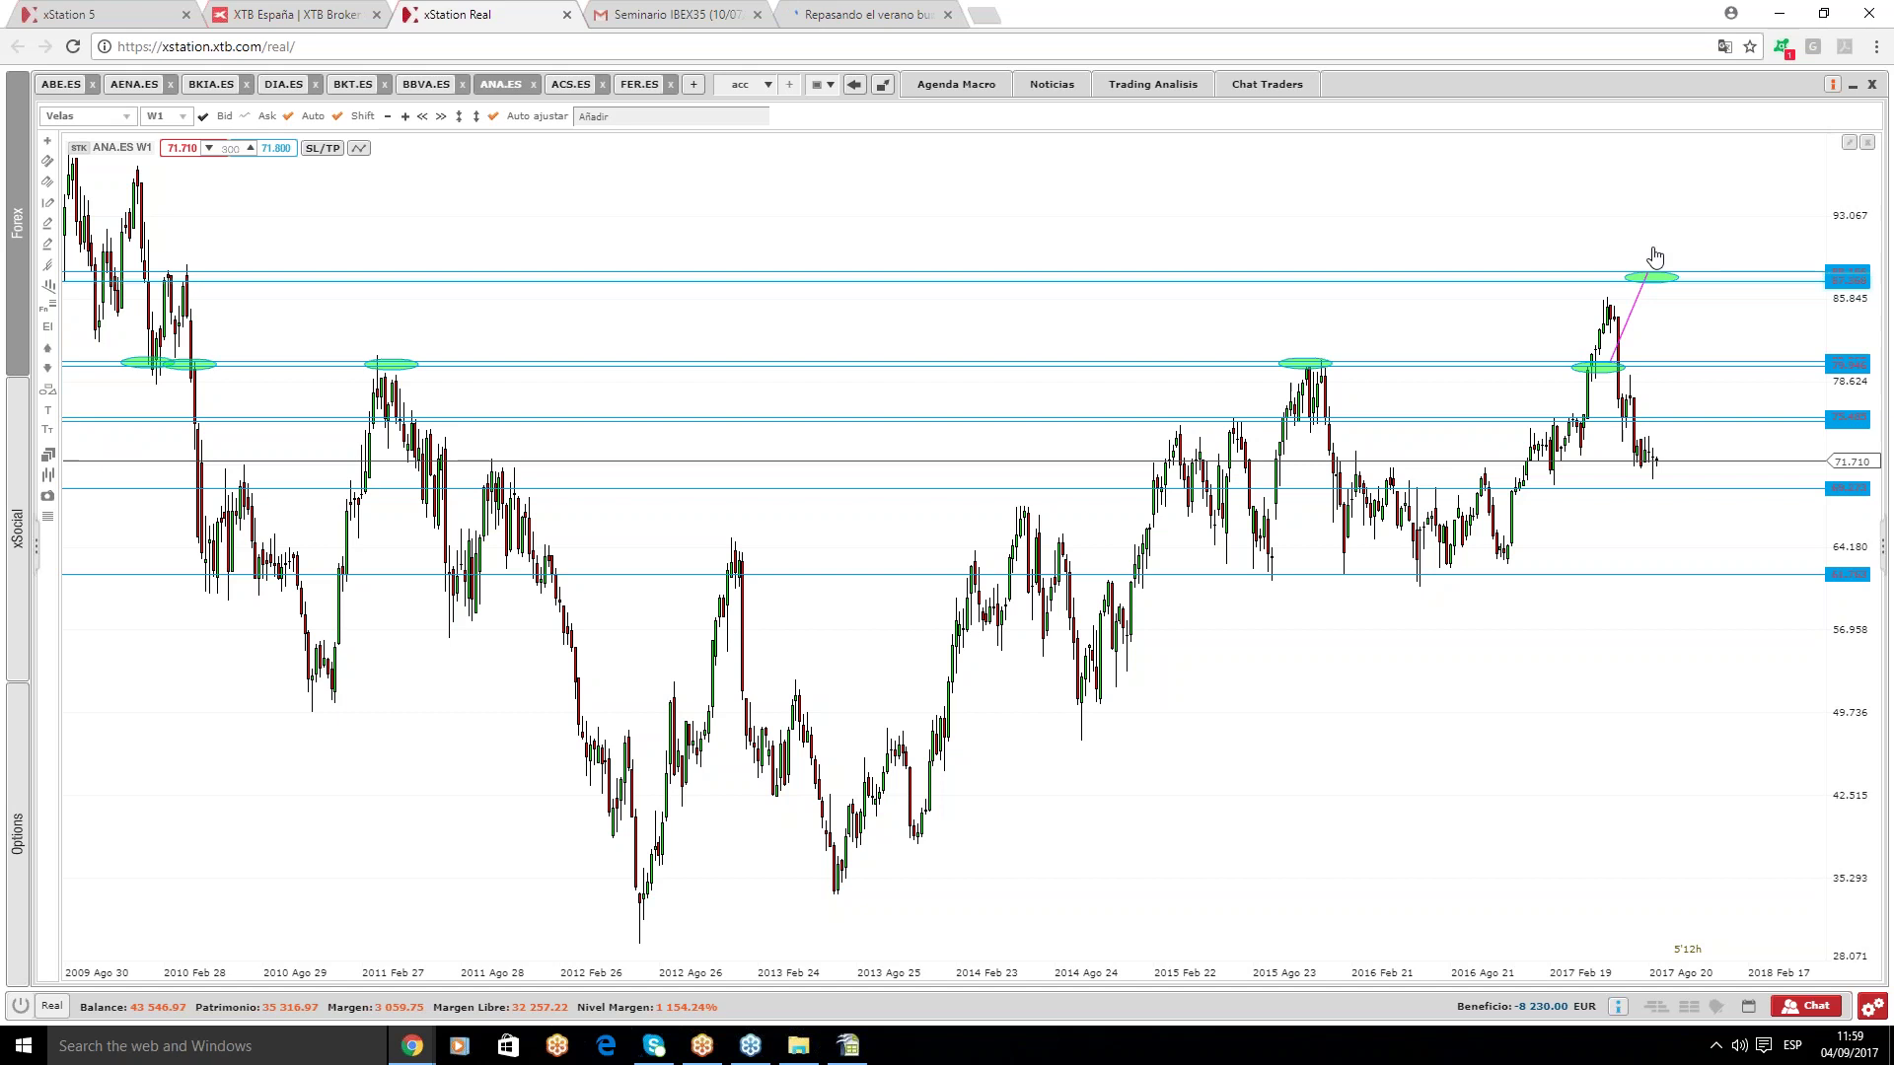
{"action": "mouse_move", "coordinate": [1697, 428]}
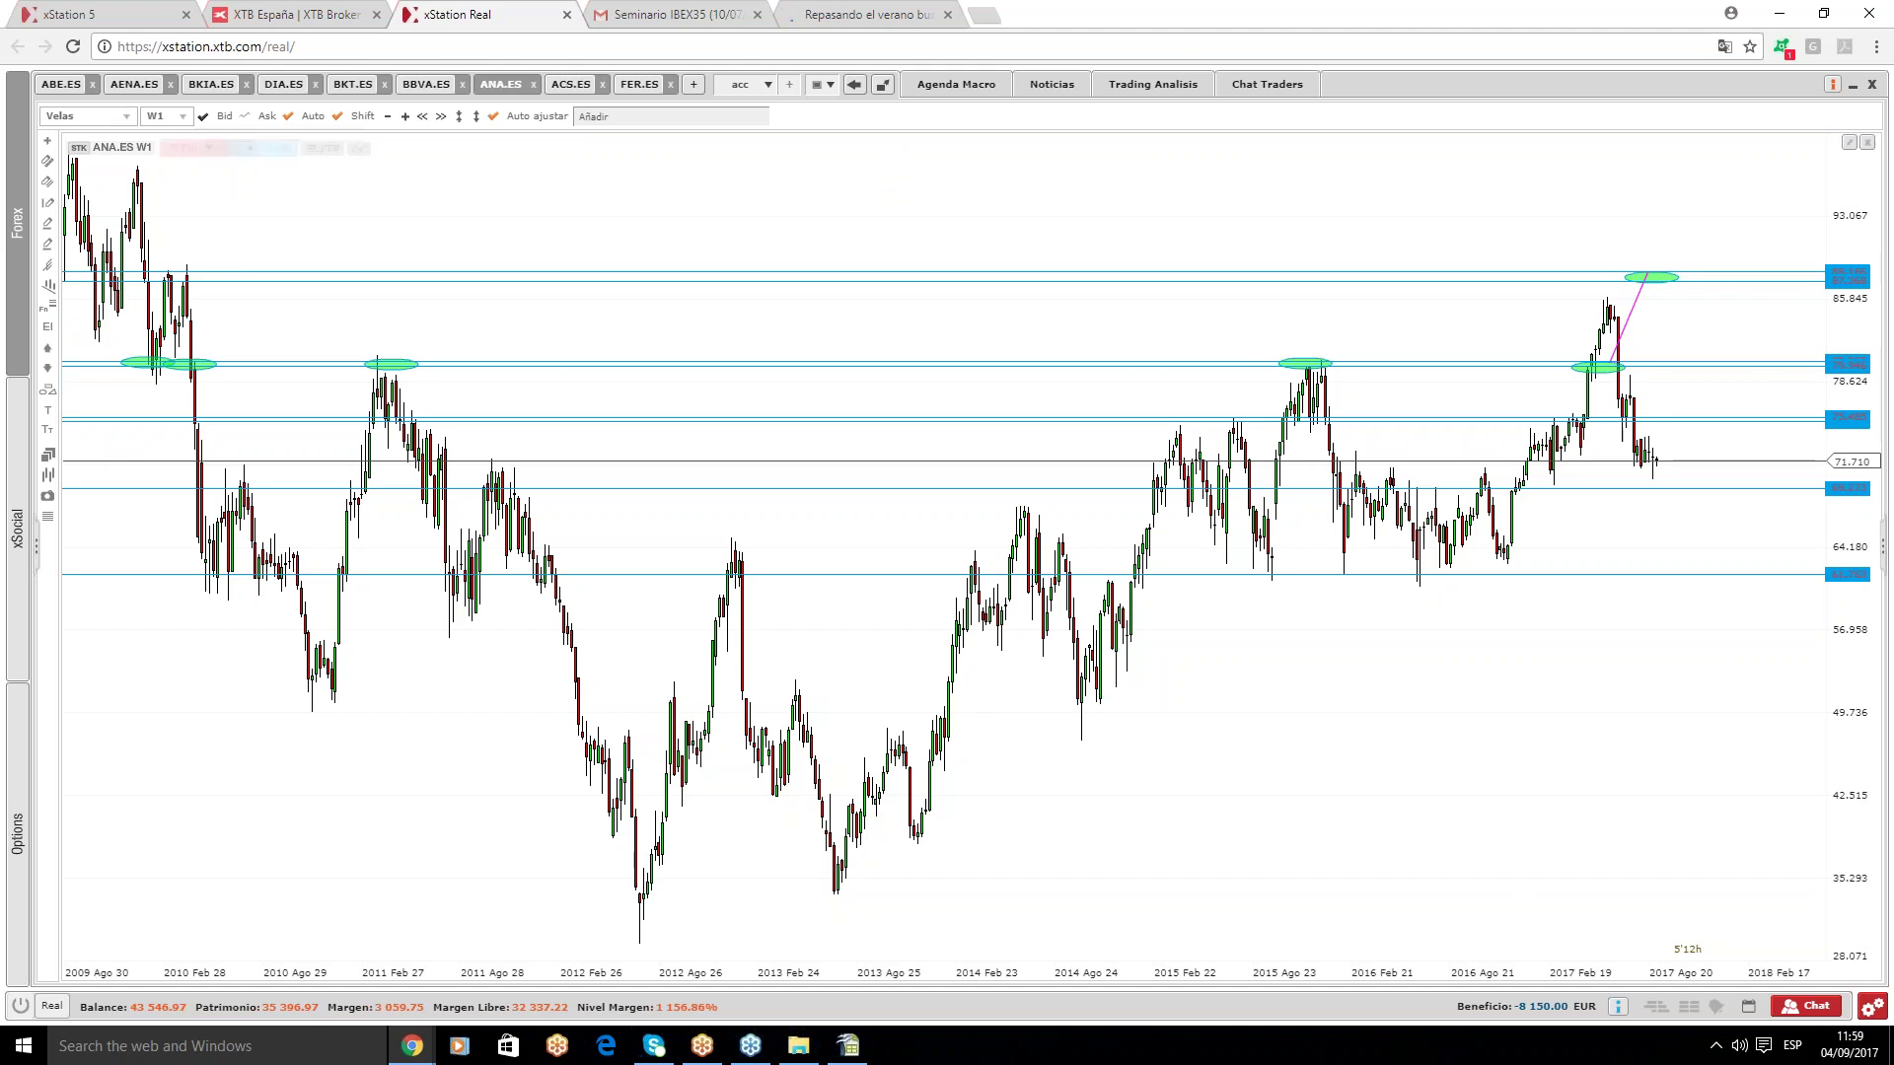
{"action": "left_click", "coordinate": [568, 85]}
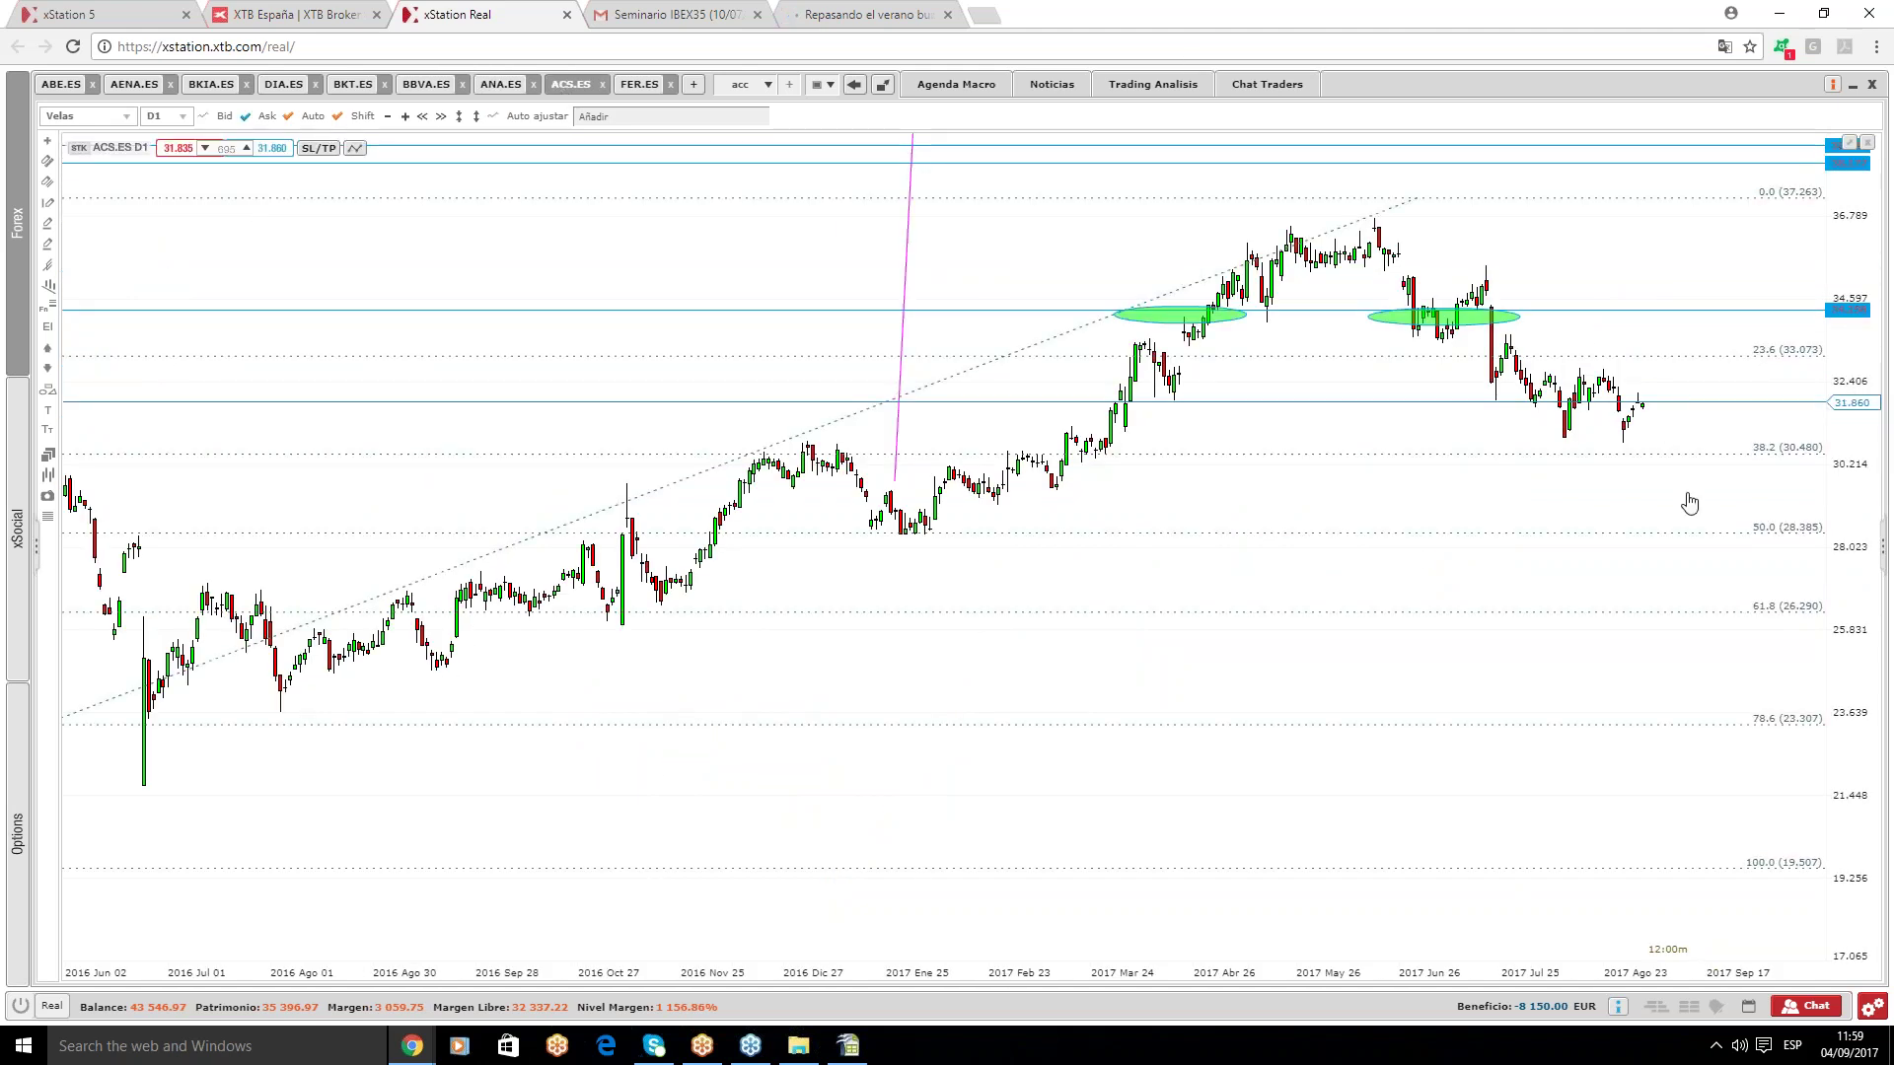
- Zoom out on ACS.ES and delete the steep magenta line near January 2017
{"action": "scroll", "coordinate": [1677, 518], "scroll_direction": "down", "scroll_amount": 1}
{"action": "scroll", "coordinate": [1677, 518], "scroll_direction": "down", "scroll_amount": 1}
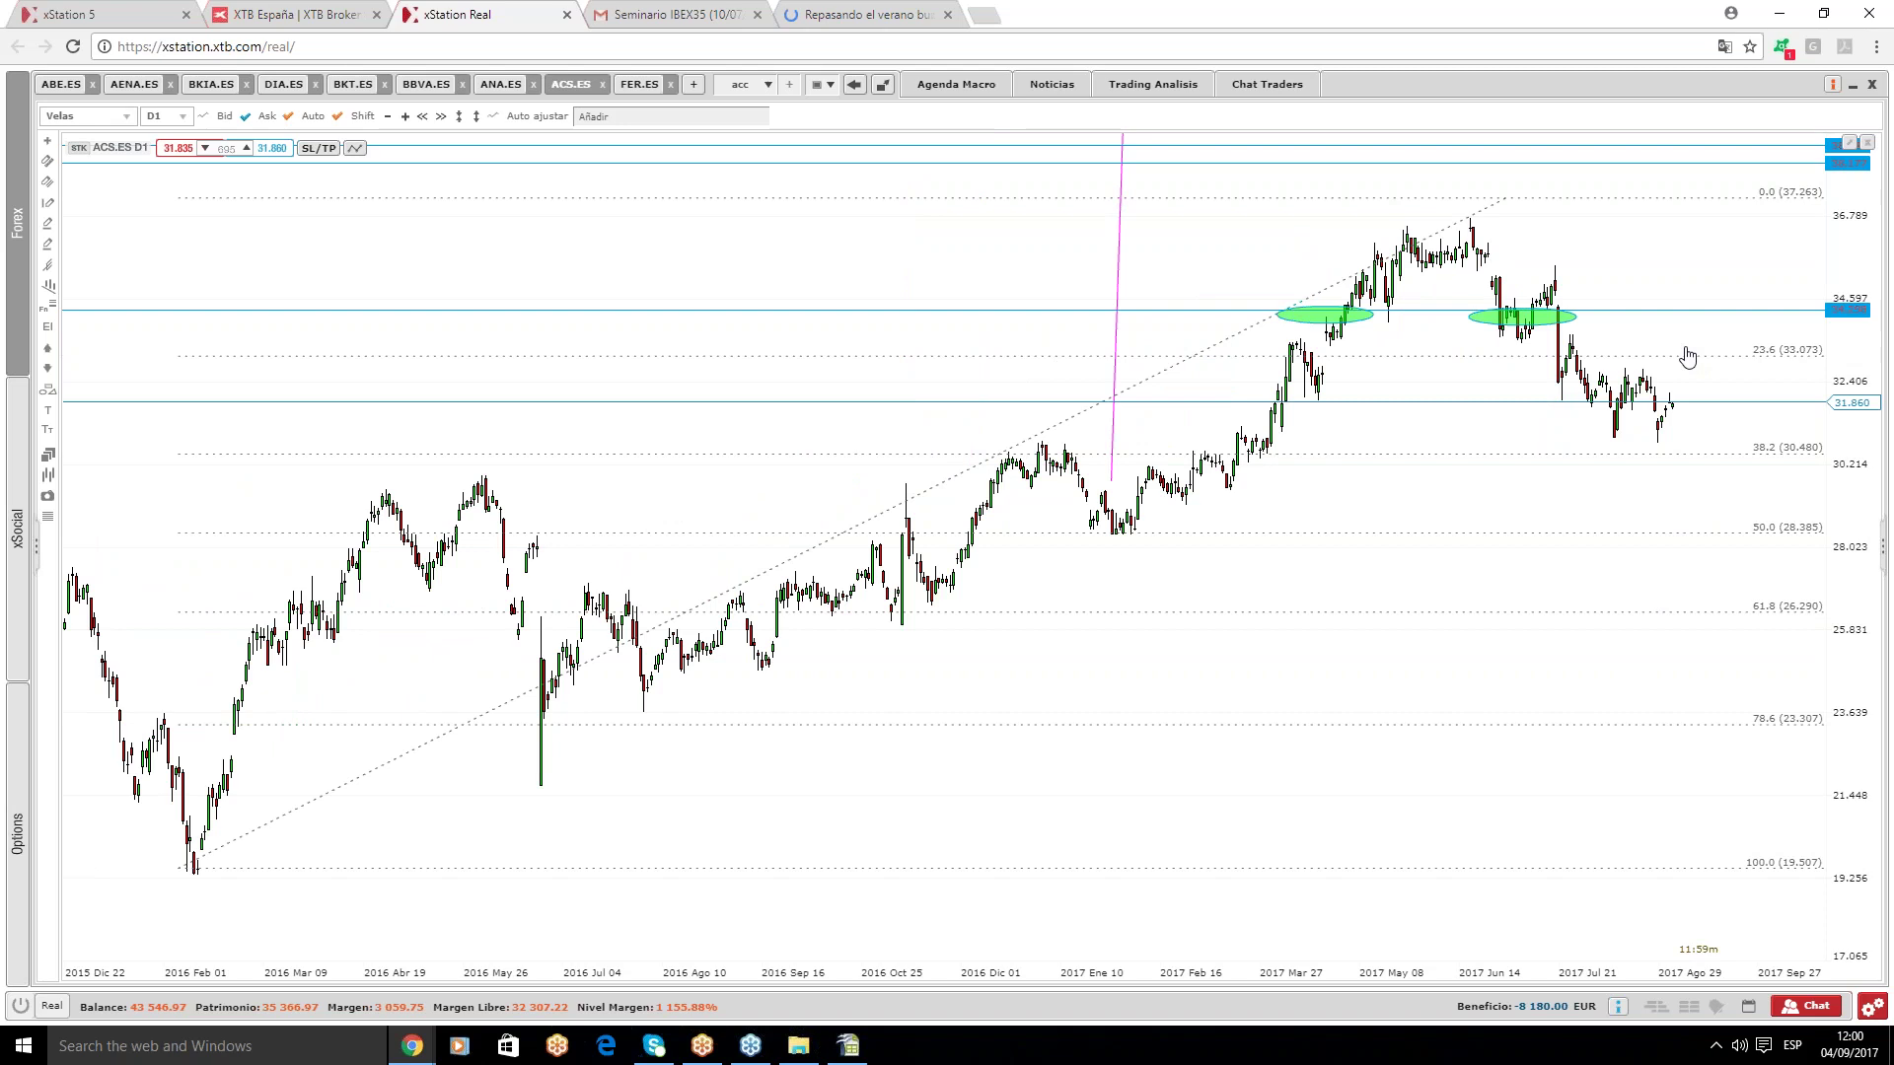
{"action": "left_click", "coordinate": [1119, 232]}
{"action": "key", "text": "Delete"}
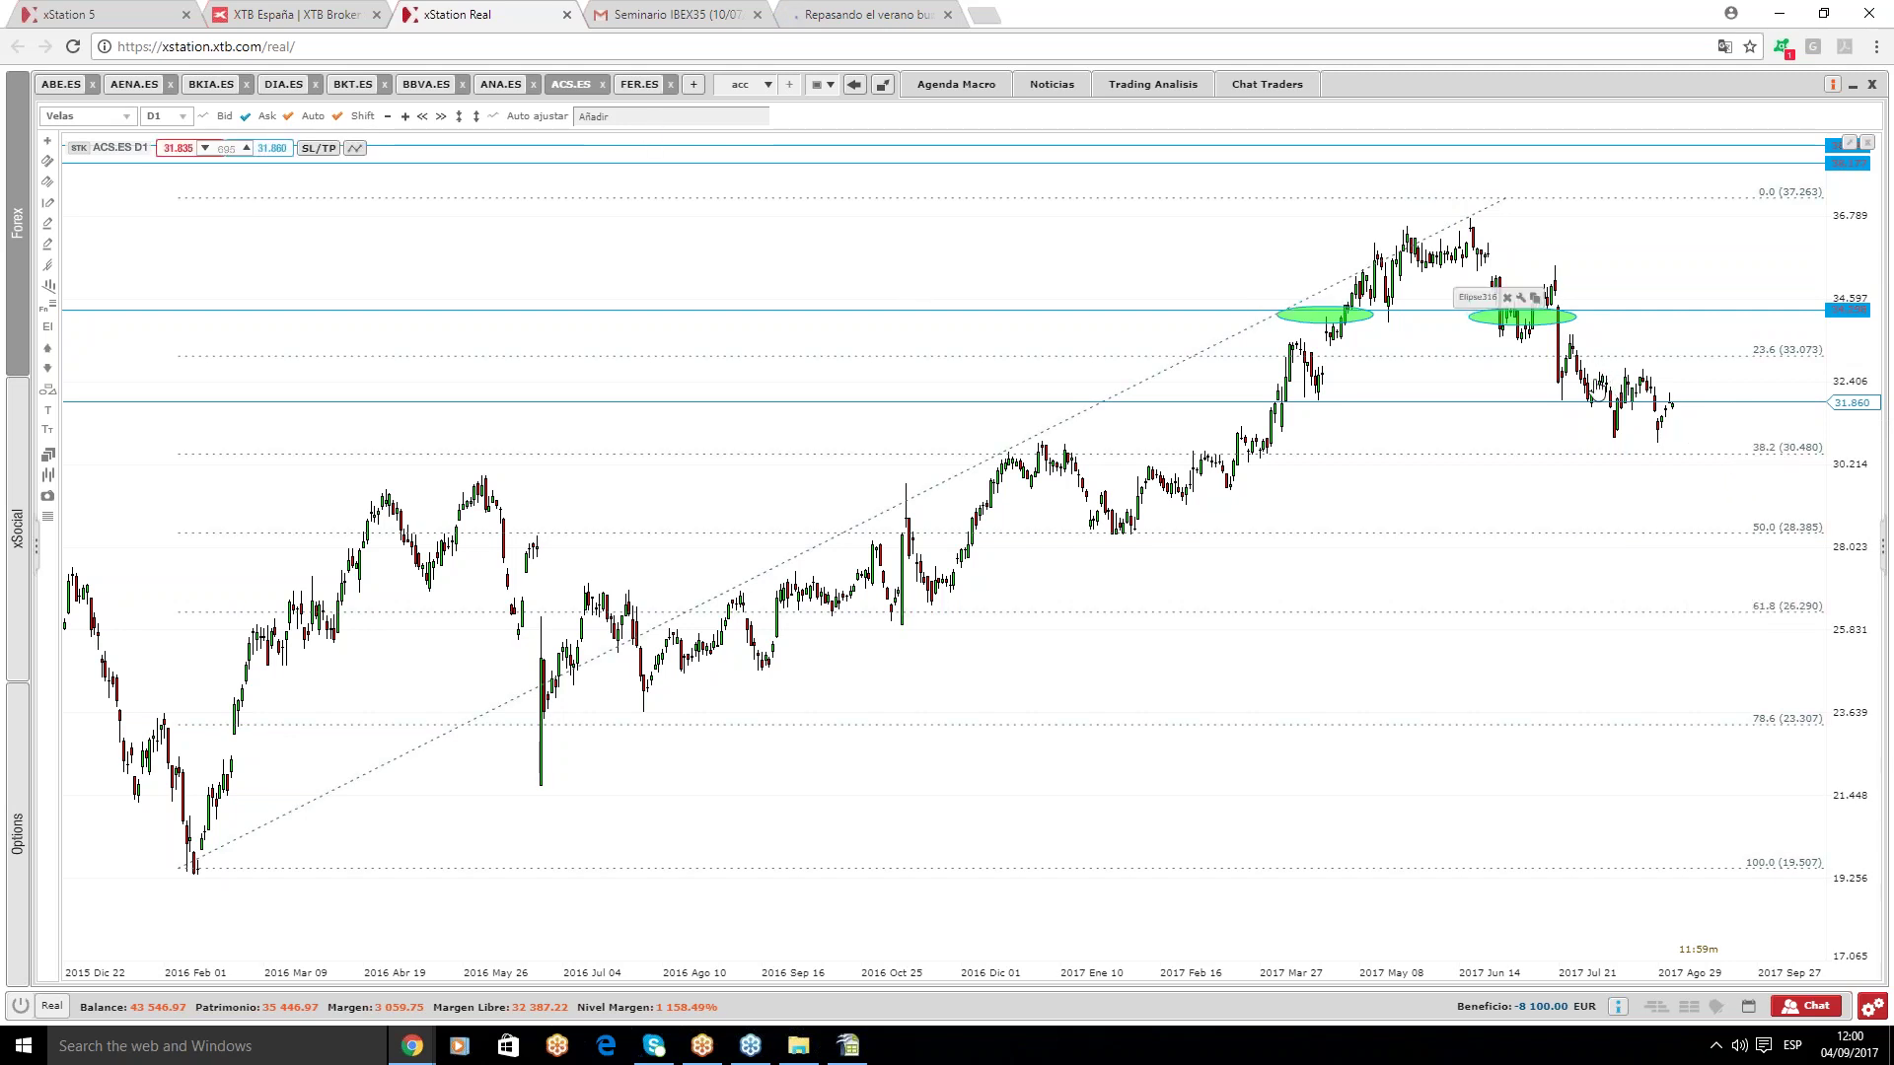
{"action": "mouse_move", "coordinate": [622, 89]}
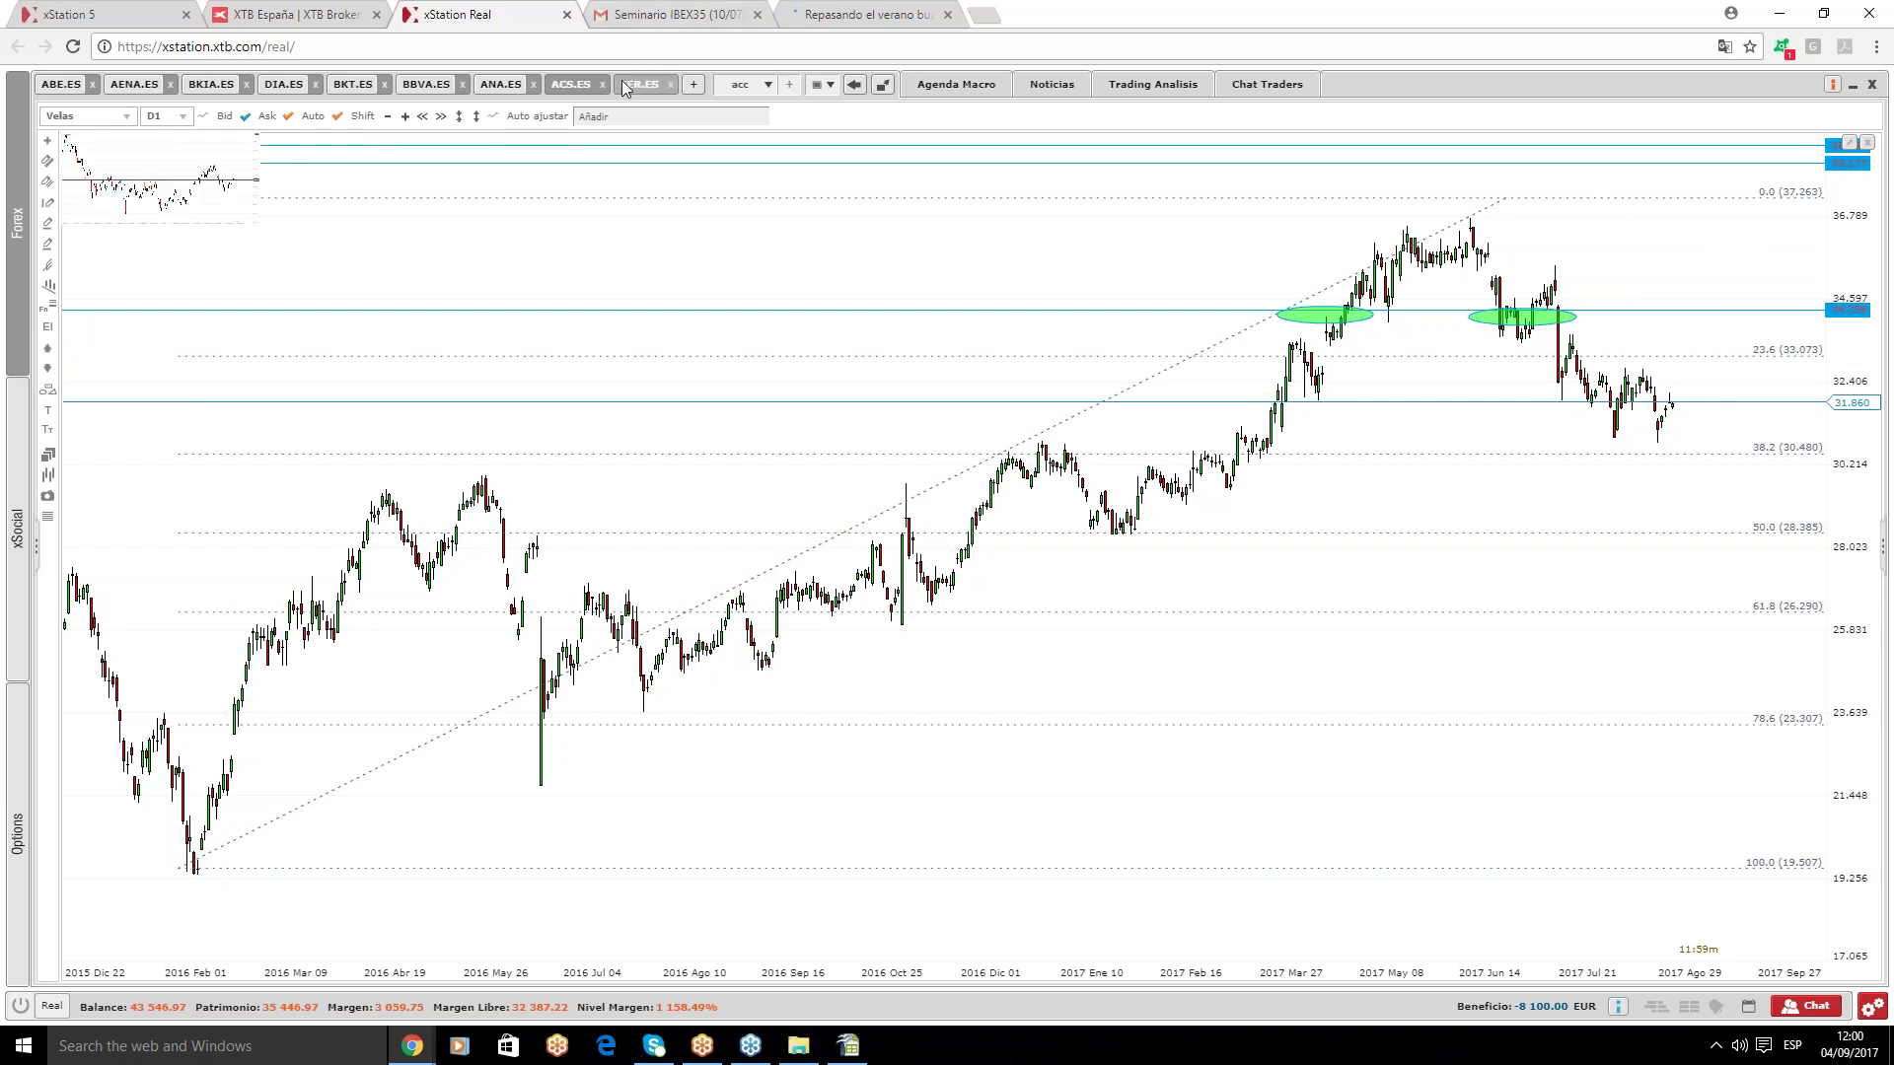
- Open FER.ES and zoom the daily chart to roughly February 2016–September 2017
{"action": "left_click", "coordinate": [622, 89]}
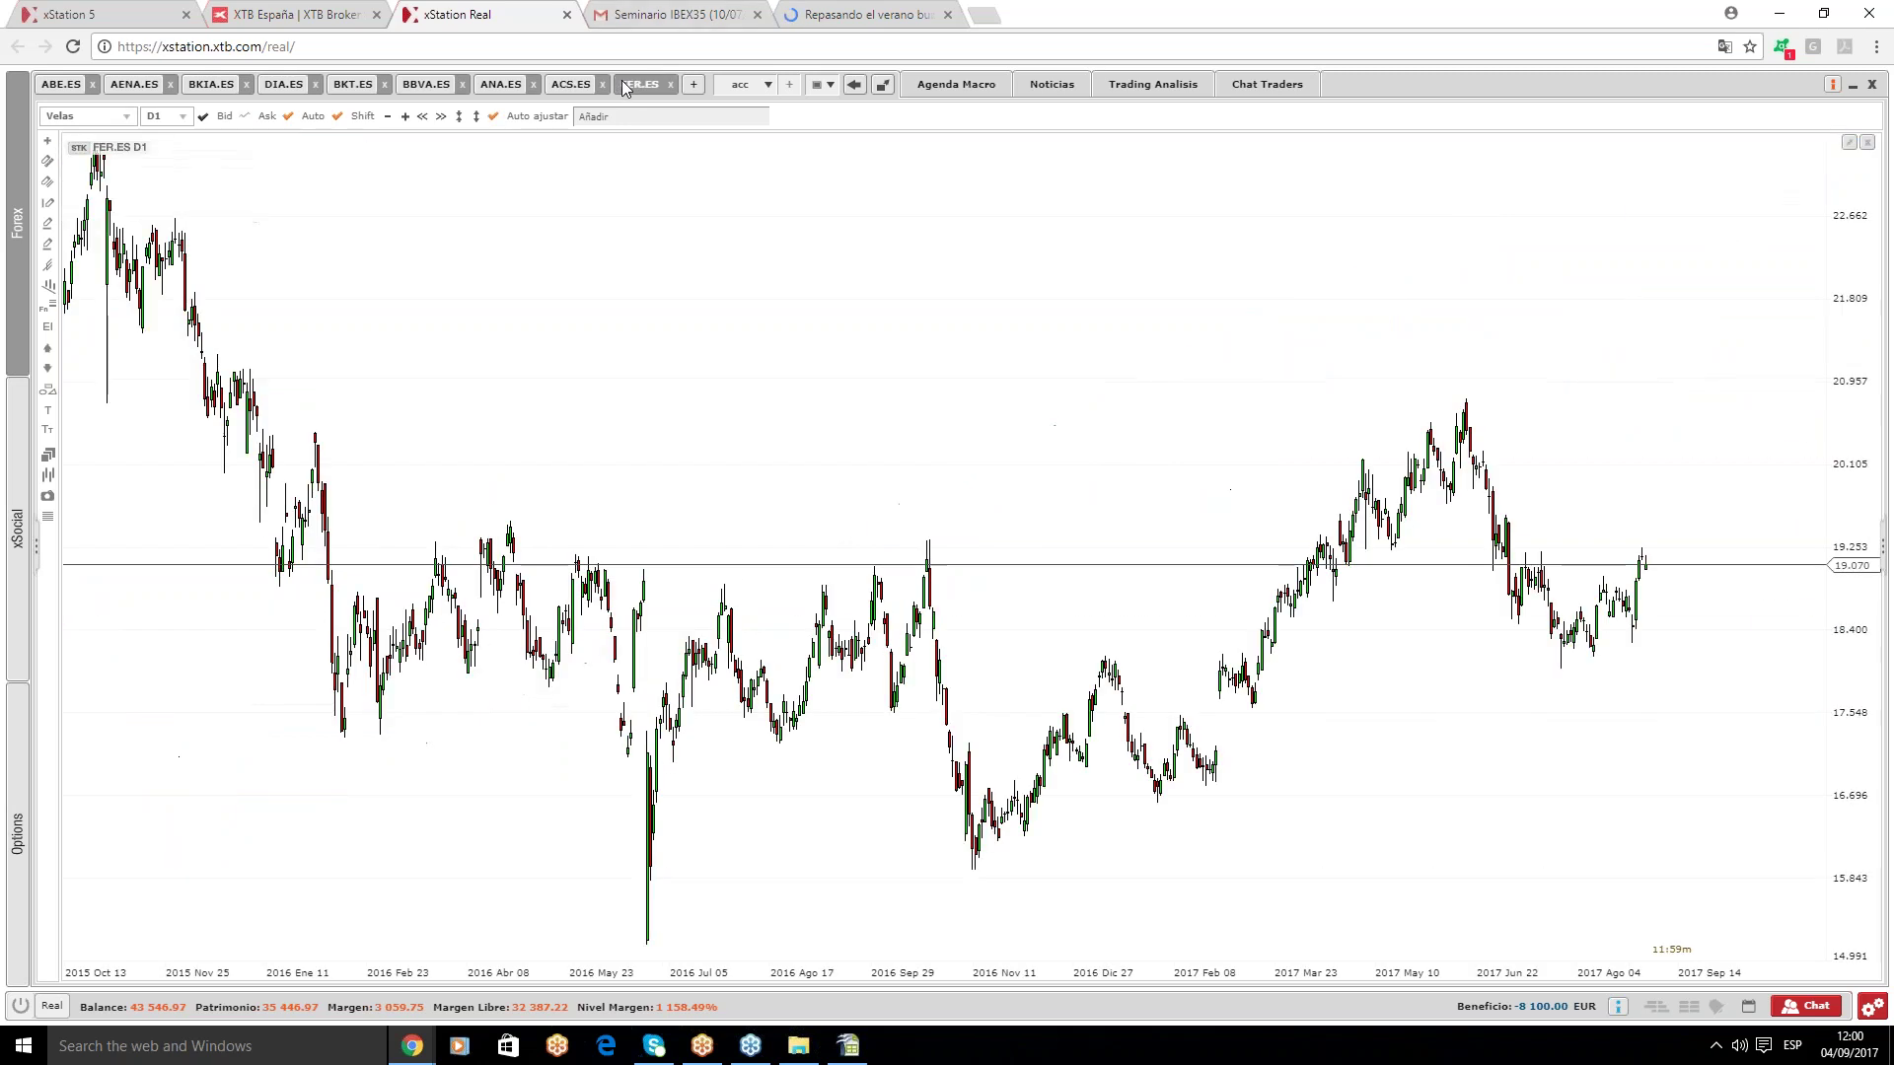
{"action": "scroll", "coordinate": [1099, 571], "scroll_direction": "down", "scroll_amount": 5}
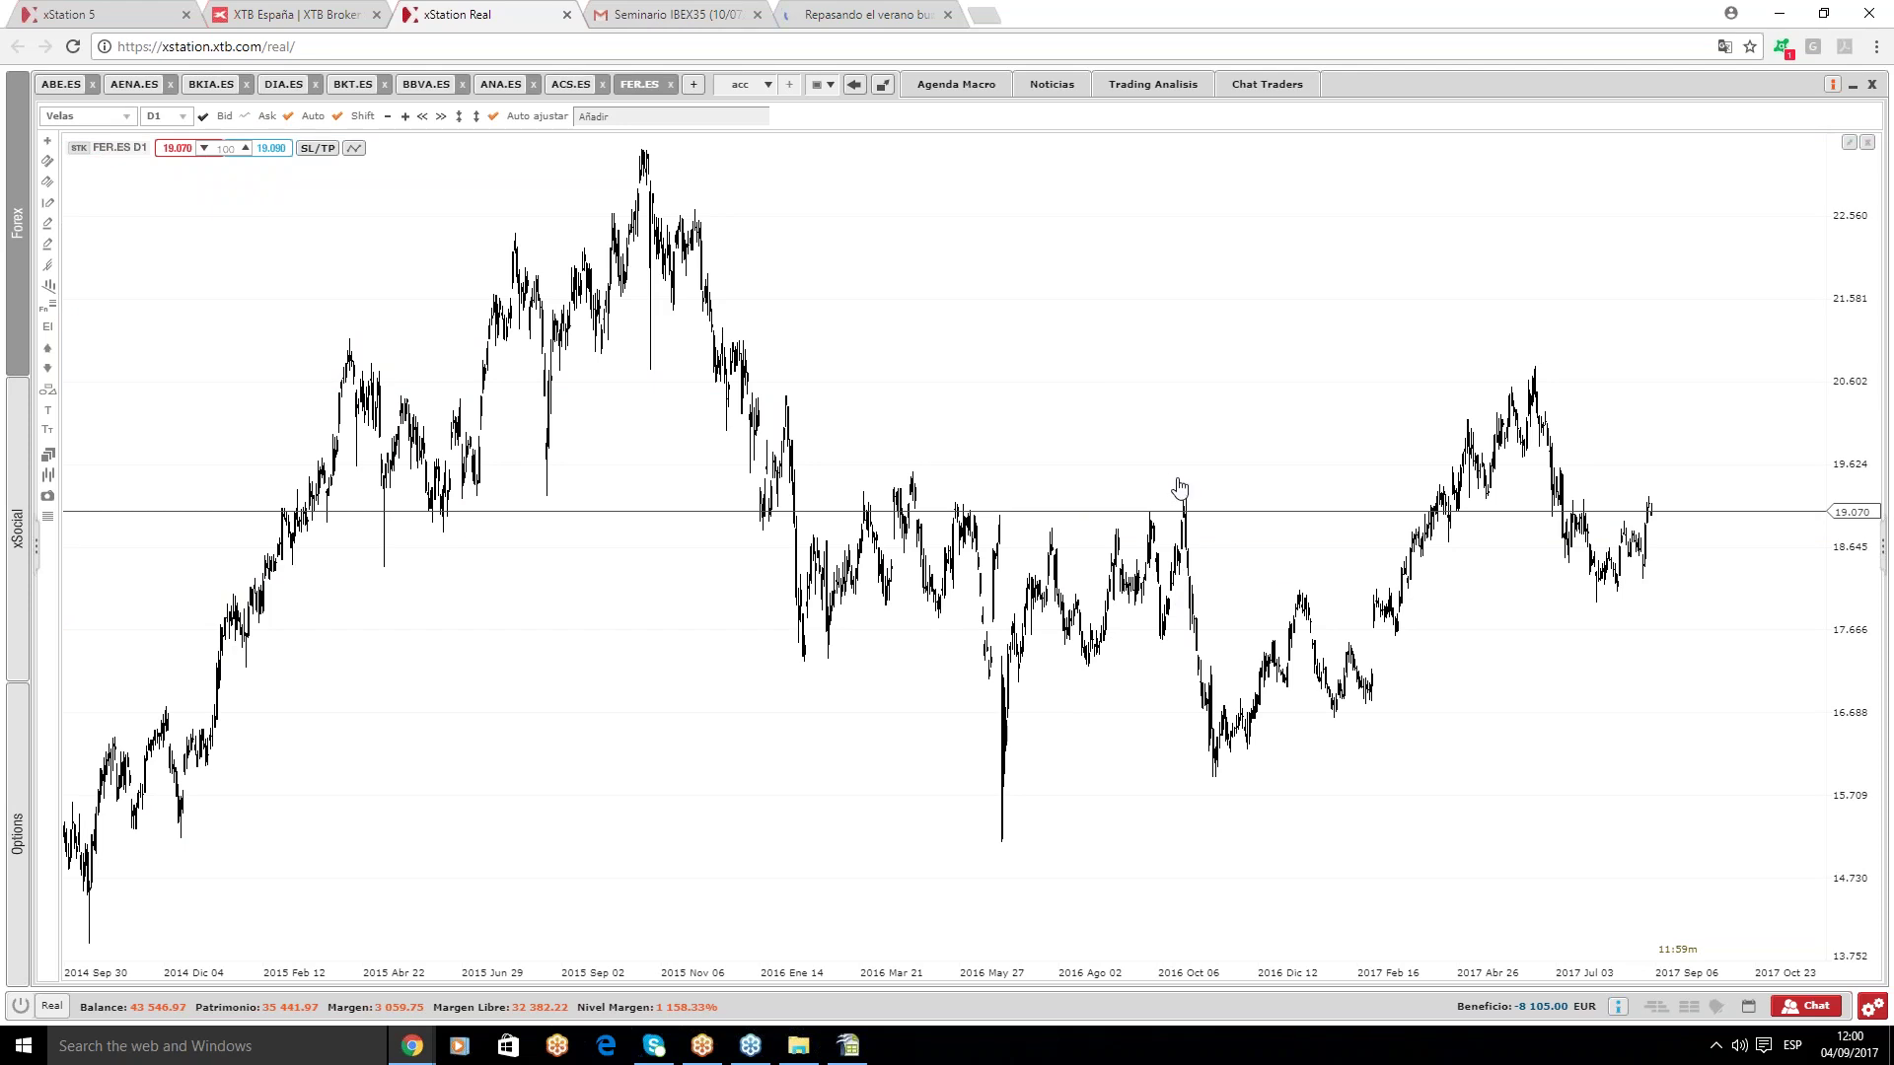
{"action": "scroll", "coordinate": [1178, 490], "scroll_direction": "up", "scroll_amount": 1}
{"action": "scroll", "coordinate": [1179, 495], "scroll_direction": "down", "scroll_amount": 1}
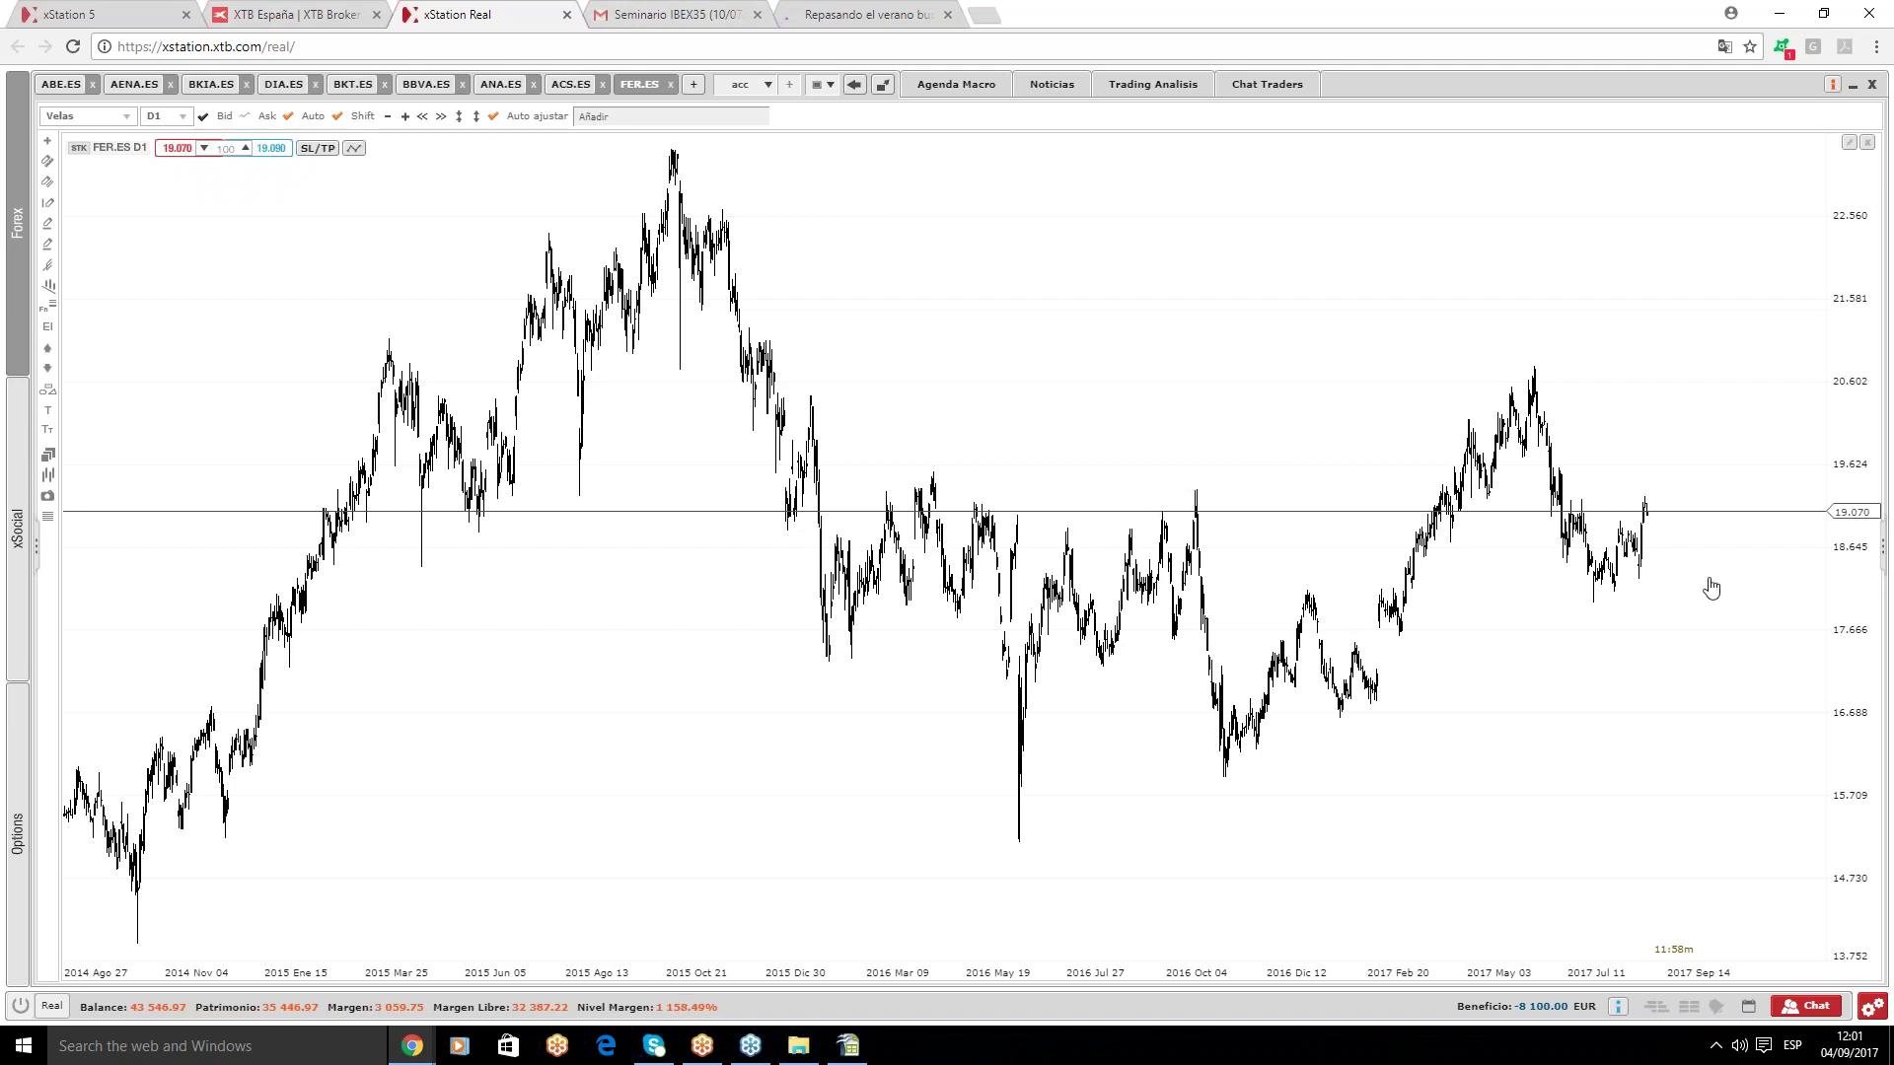
{"action": "scroll", "coordinate": [1710, 589], "scroll_direction": "up", "scroll_amount": 2}
{"action": "scroll", "coordinate": [1711, 589], "scroll_direction": "up", "scroll_amount": 1}
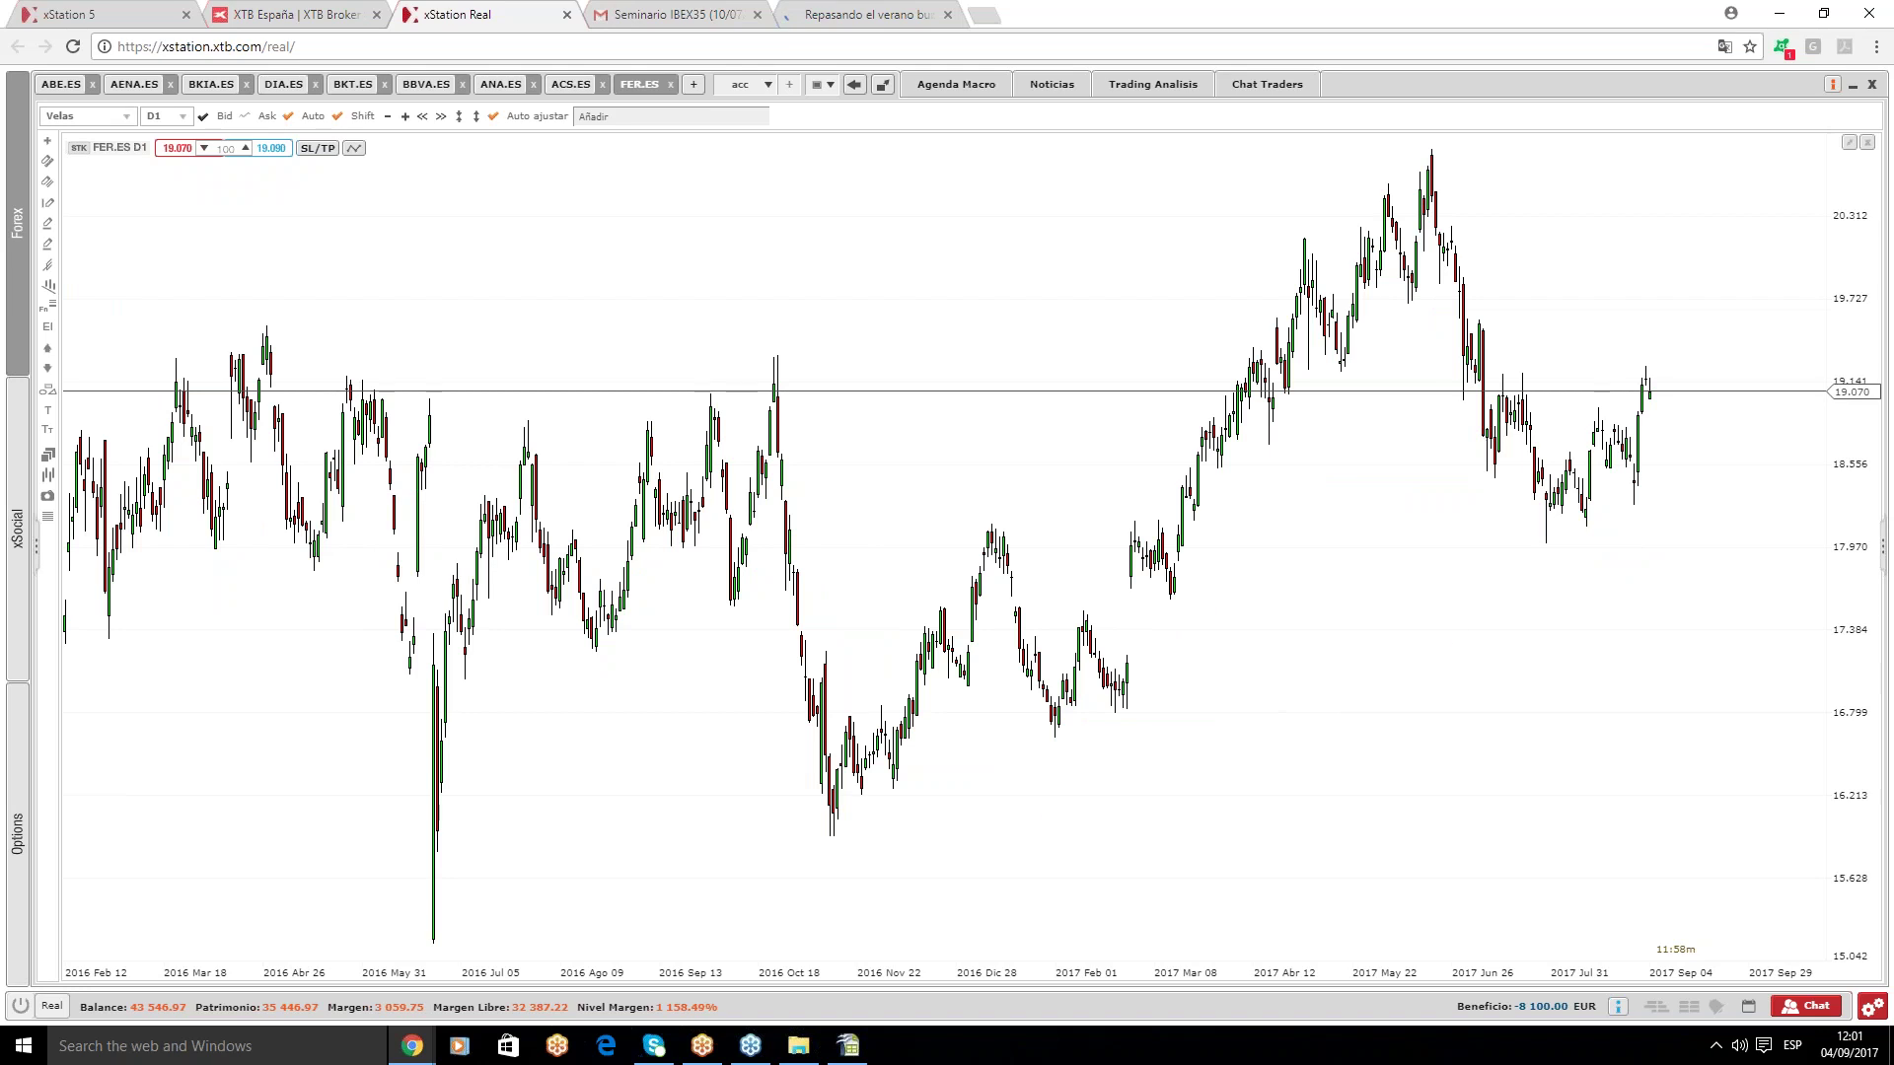
{"action": "left_click", "coordinate": [47, 244]}
- Place a horizontal level at the 20.779 high on FER.ES
{"action": "left_click", "coordinate": [1411, 150]}
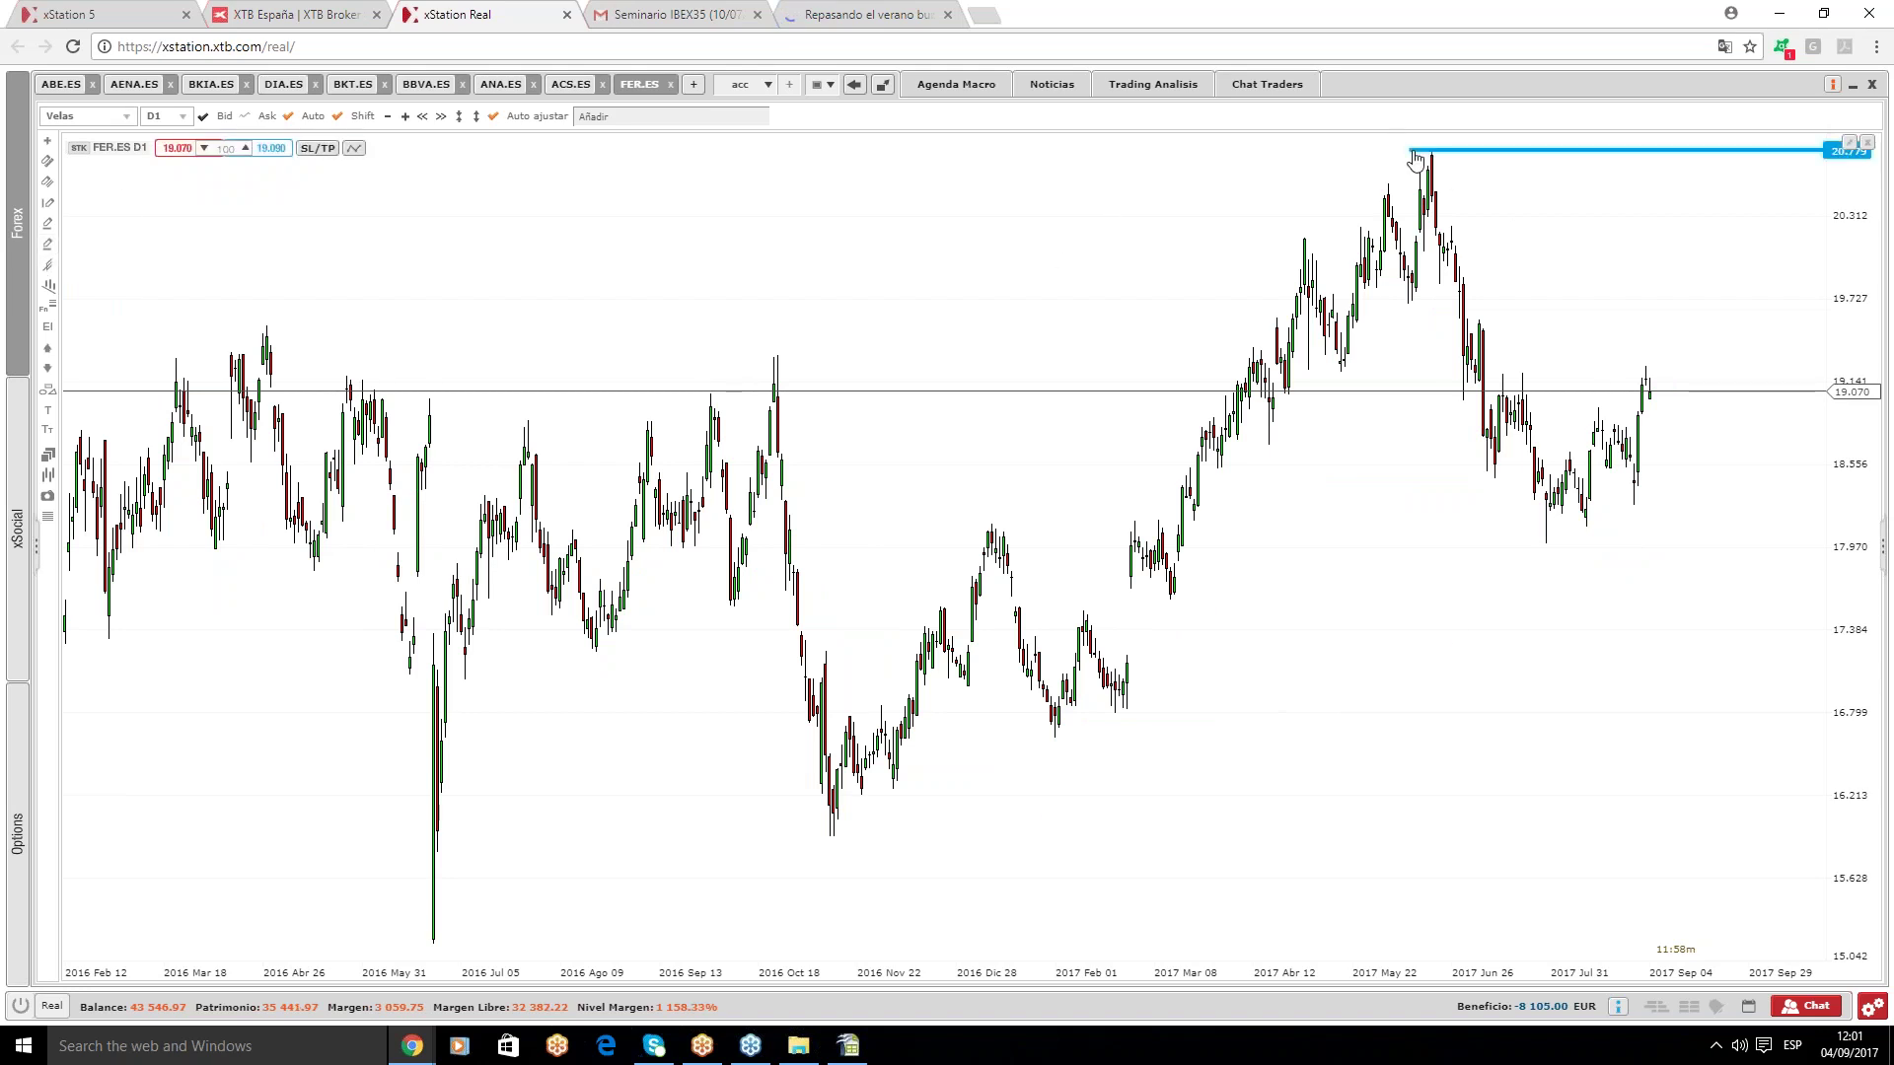
{"action": "left_click", "coordinate": [1421, 383]}
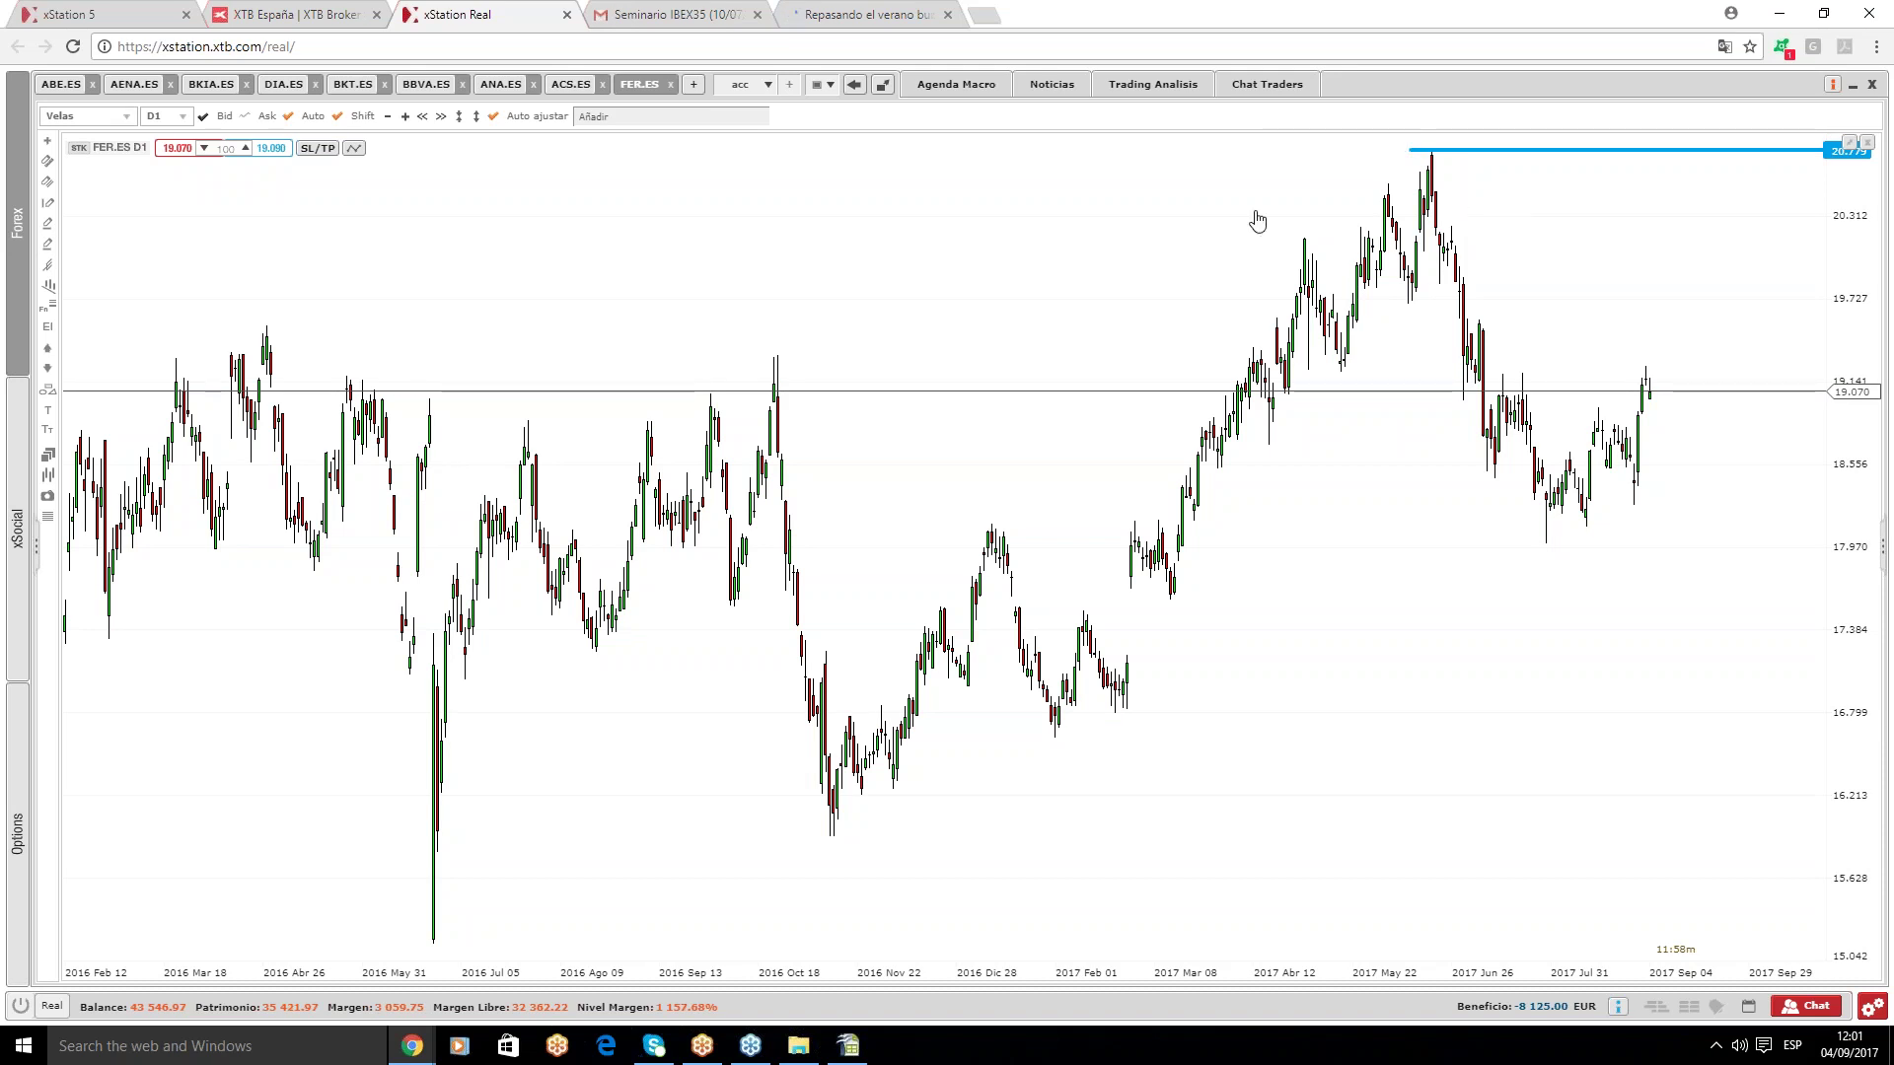
{"action": "scroll", "coordinate": [1262, 237], "scroll_direction": "up", "scroll_amount": 2}
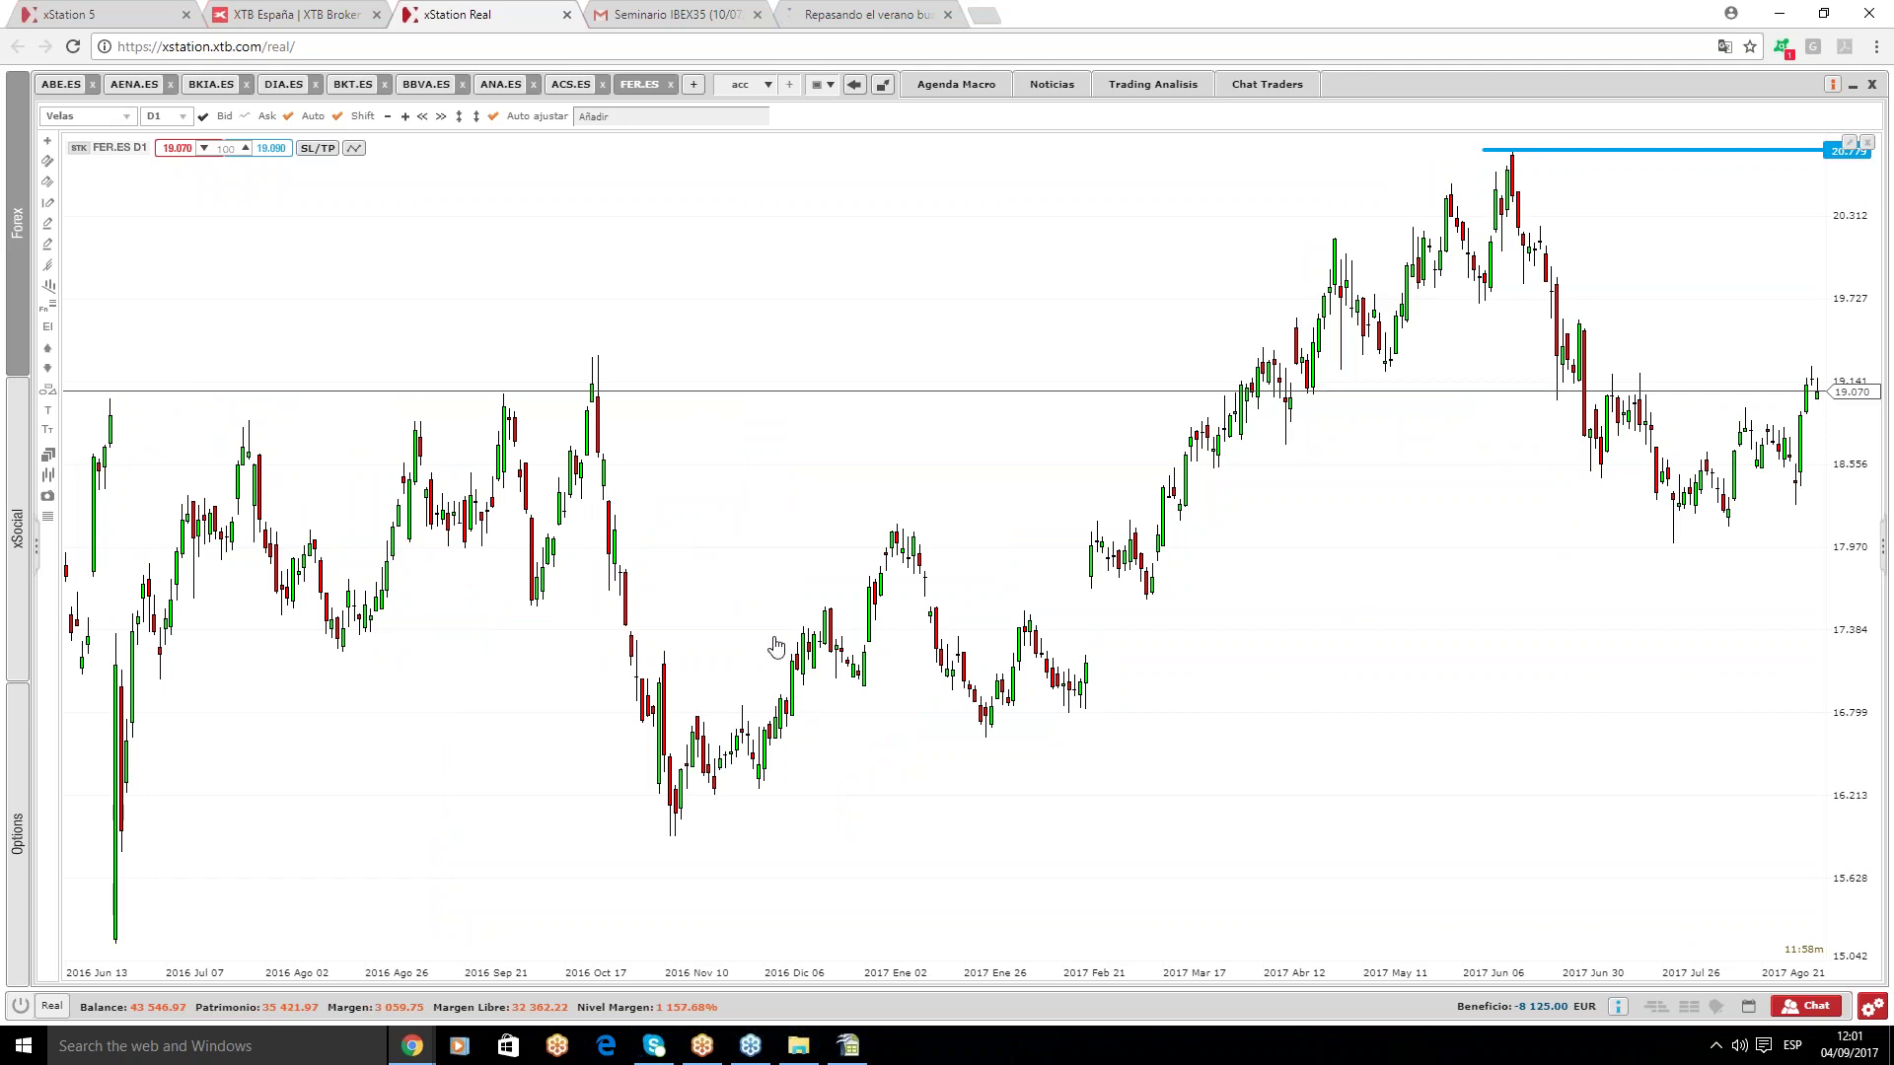
- Draw a Fibonacci retracement from the November 2016 low to the June high
{"action": "left_click", "coordinate": [45, 310]}
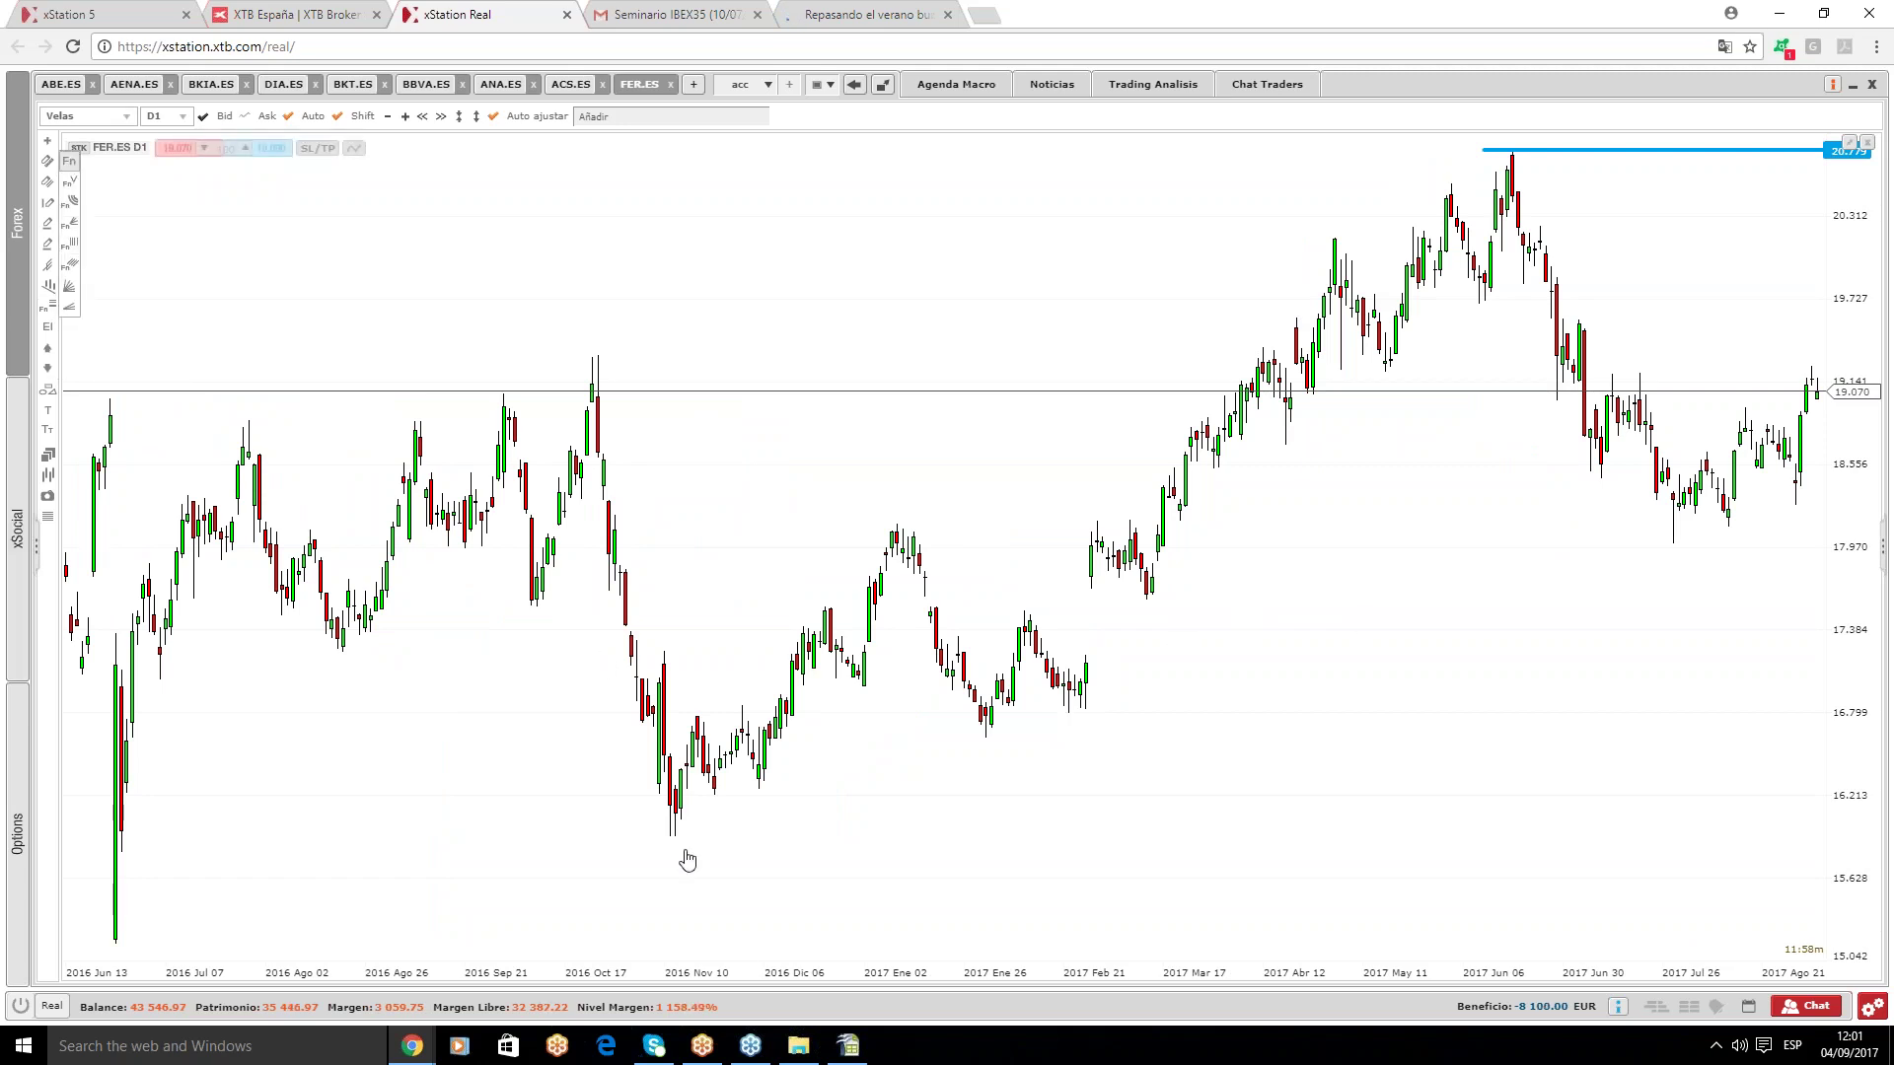
{"action": "mouse_move", "coordinate": [671, 837]}
{"action": "left_mouse_down"}
{"action": "mouse_move", "coordinate": [1670, 330]}
{"action": "mouse_move", "coordinate": [1552, 178]}
{"action": "mouse_move", "coordinate": [1512, 158]}
{"action": "left_mouse_up"}
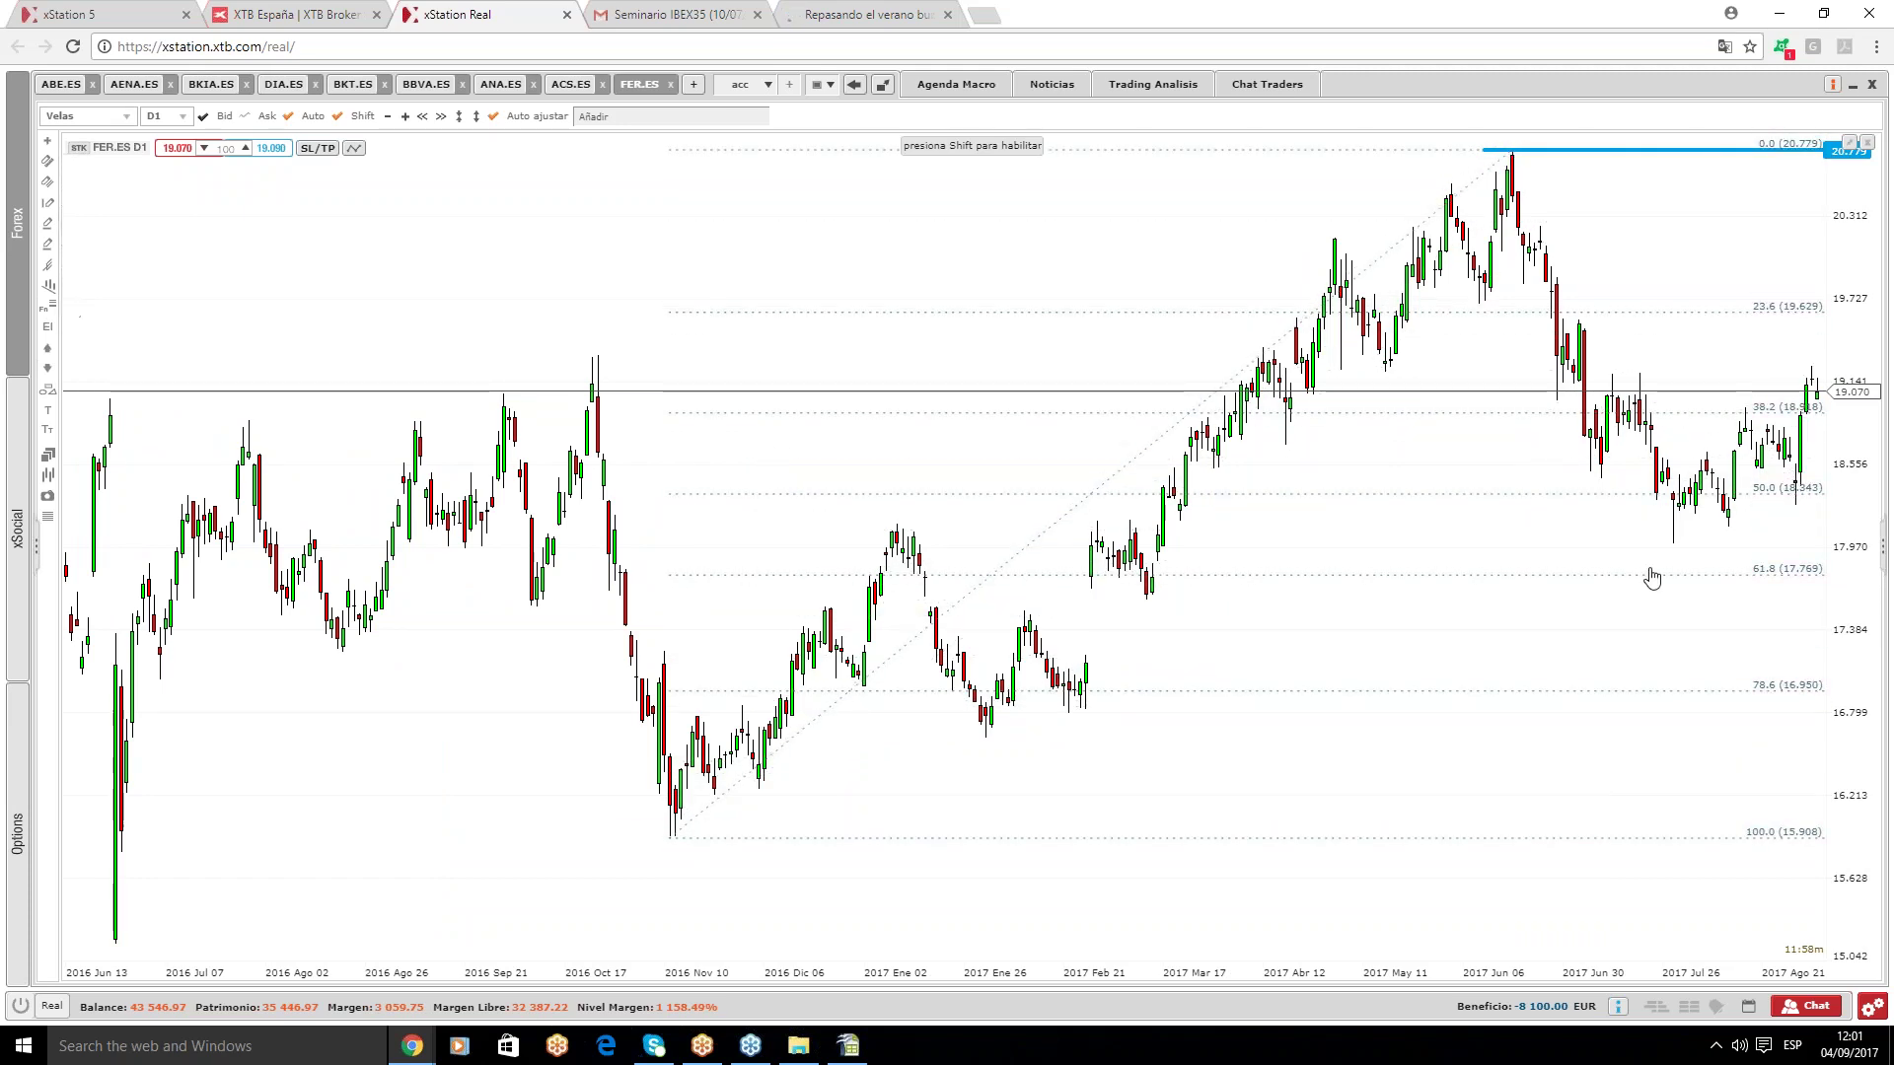
{"action": "scroll", "coordinate": [1689, 634], "scroll_direction": "up", "scroll_amount": 2}
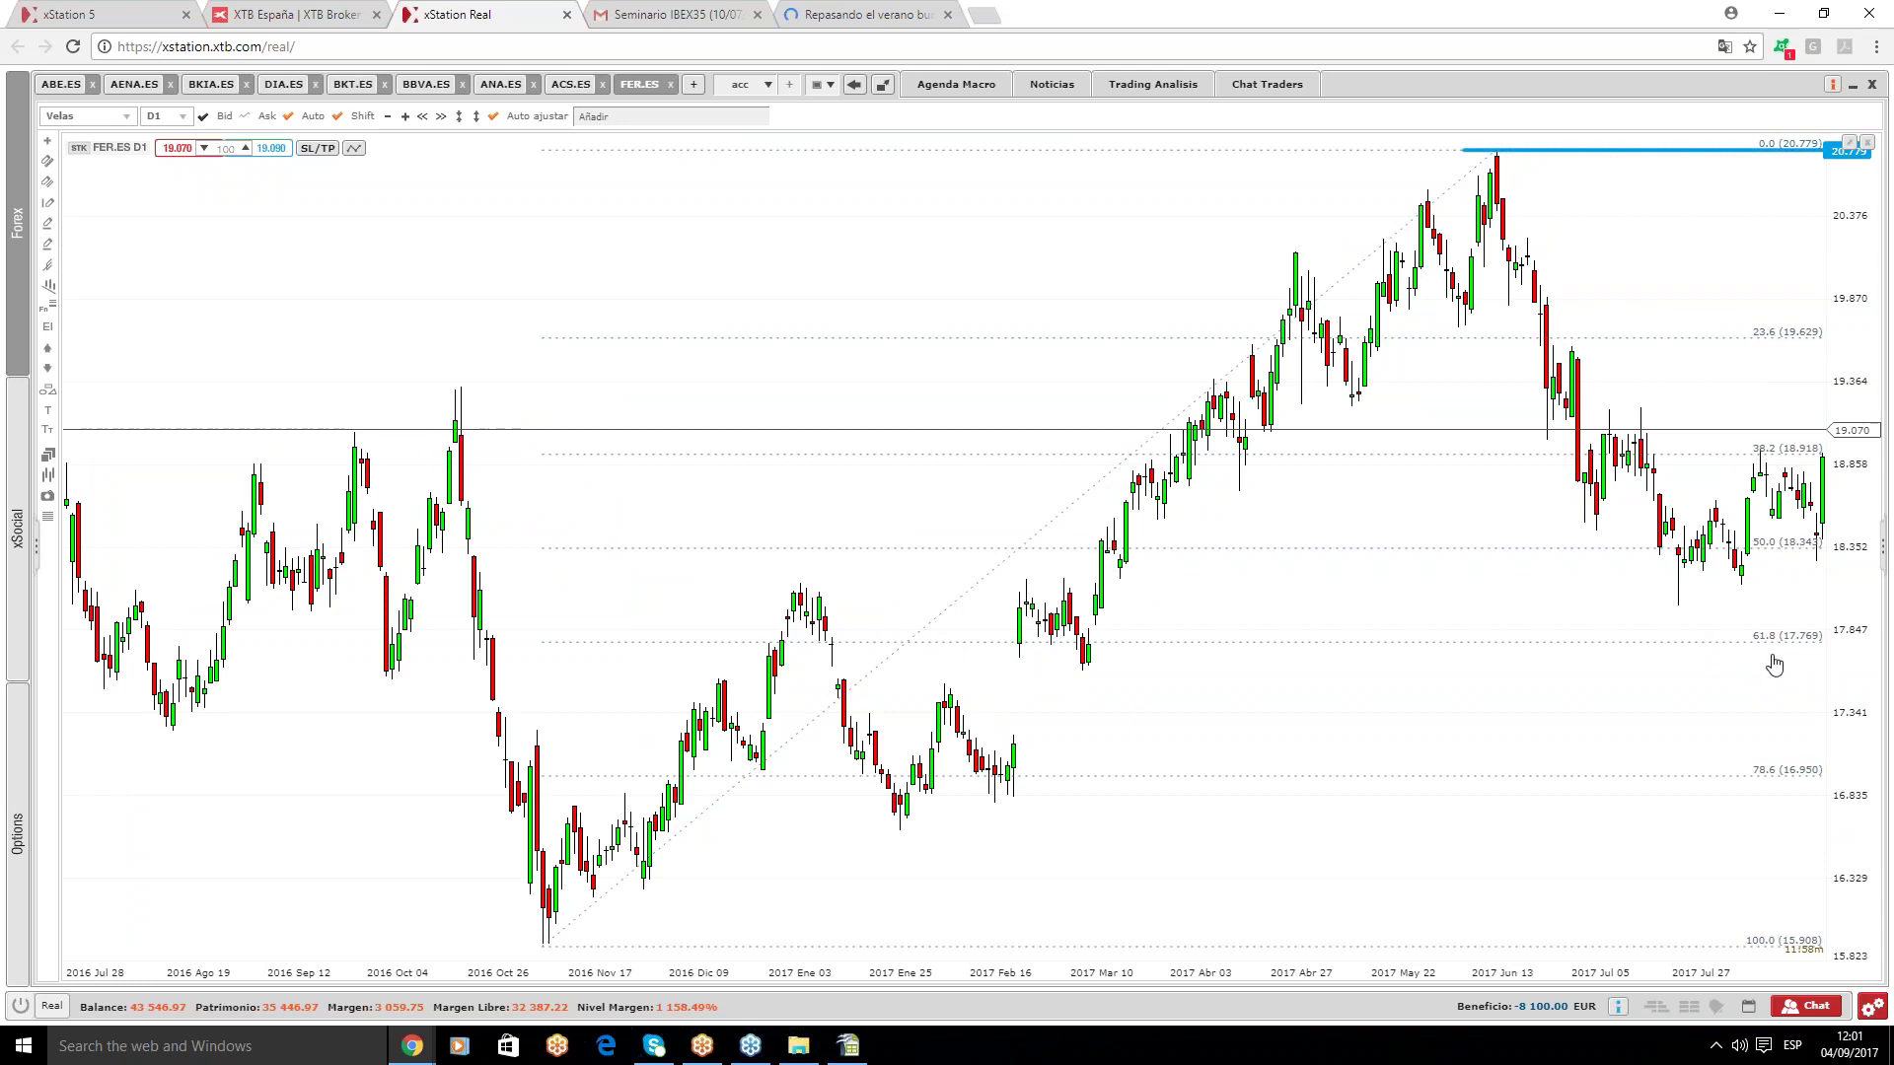
{"action": "scroll", "coordinate": [1776, 666], "scroll_direction": "up", "scroll_amount": 1}
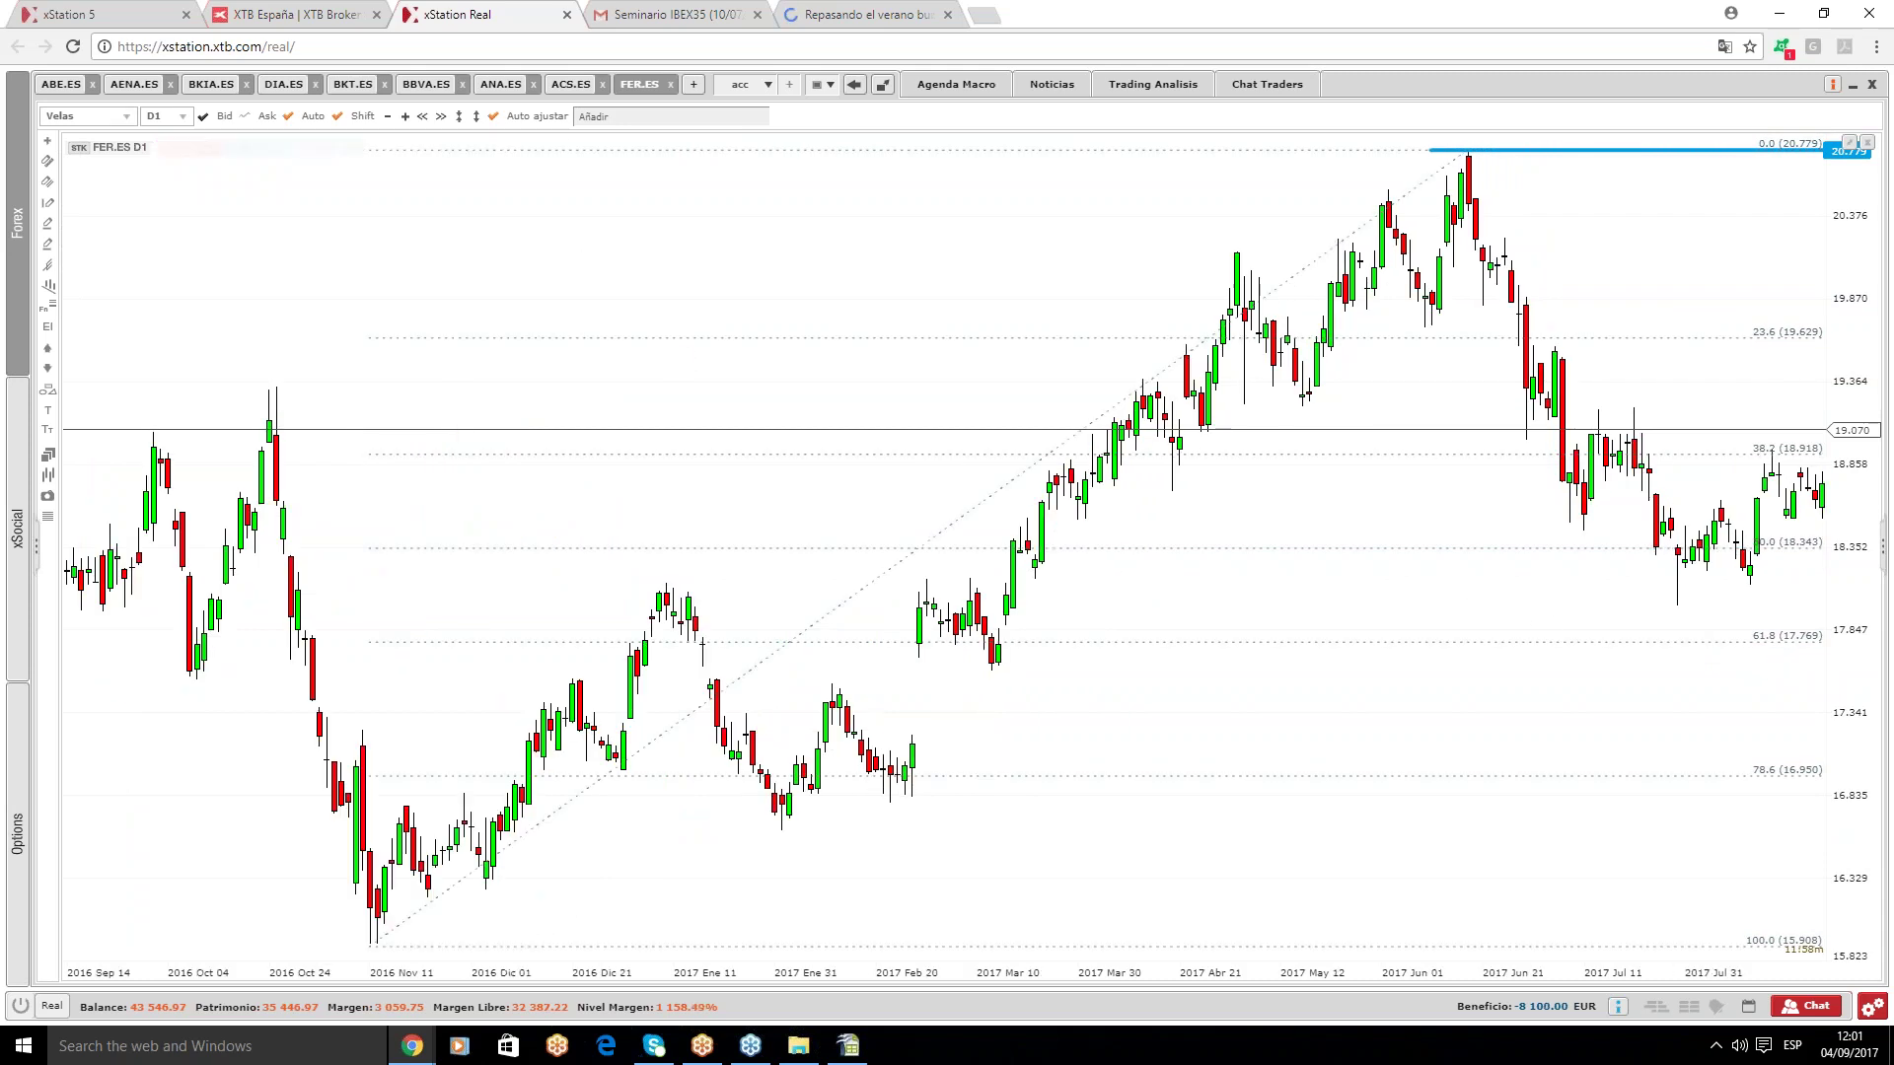
{"action": "left_click", "coordinate": [338, 116]}
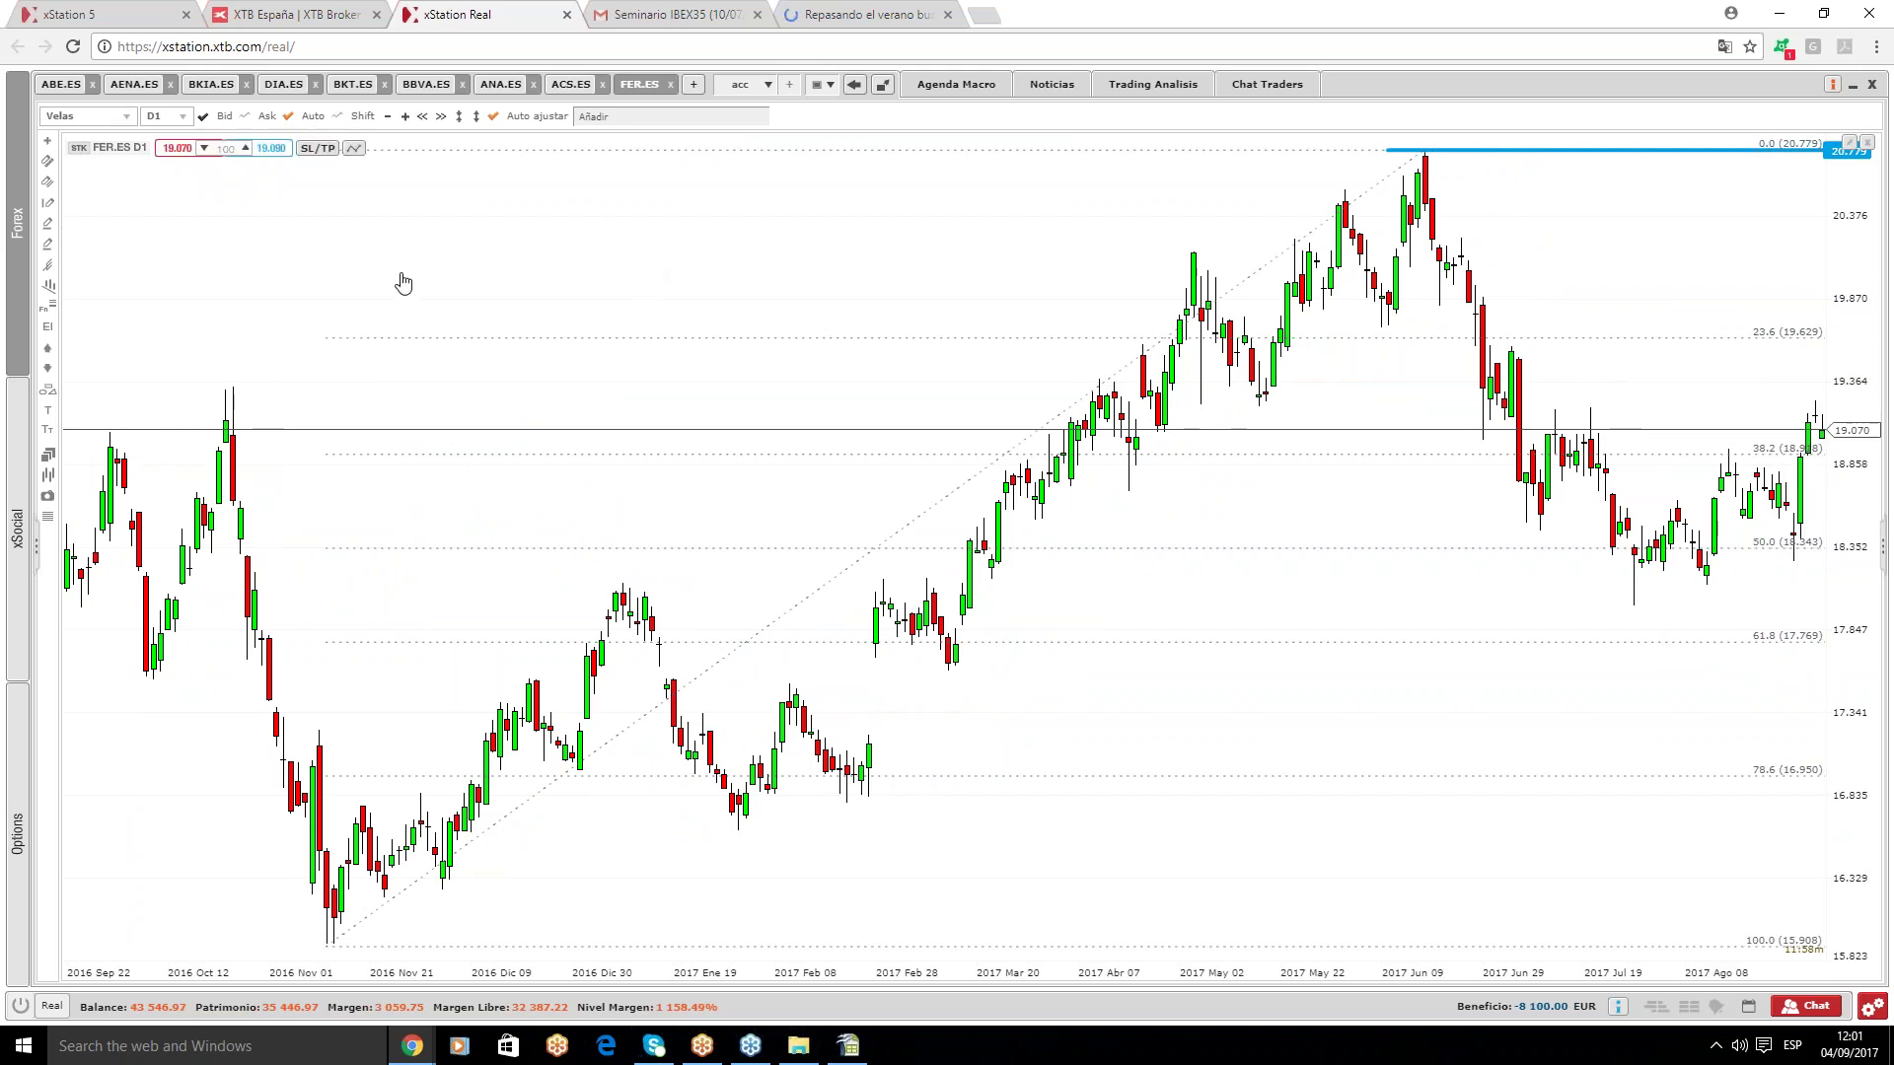
{"action": "left_click", "coordinate": [338, 115]}
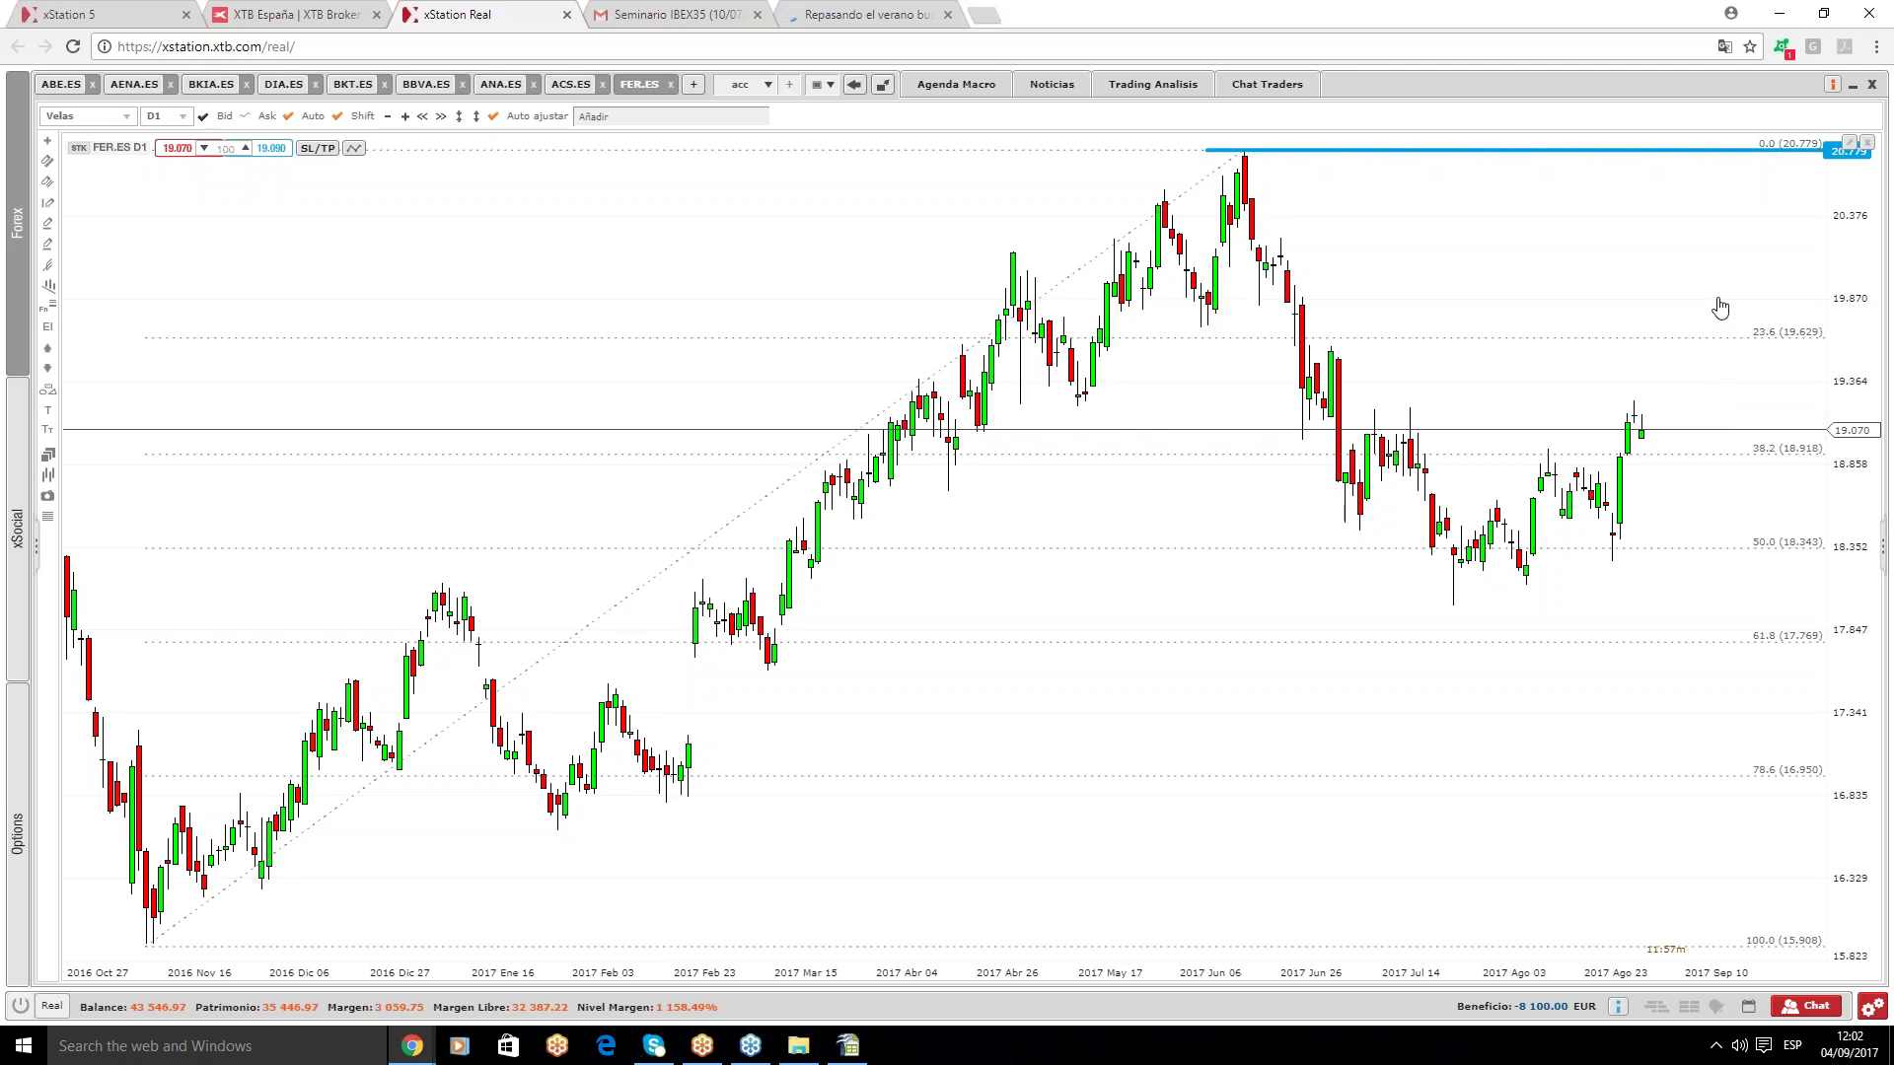
- Load the acc2 chart workspace and show the CABK.ES chart
{"action": "left_click", "coordinate": [756, 85]}
{"action": "left_click", "coordinate": [742, 148]}
{"action": "left_click", "coordinate": [61, 86]}
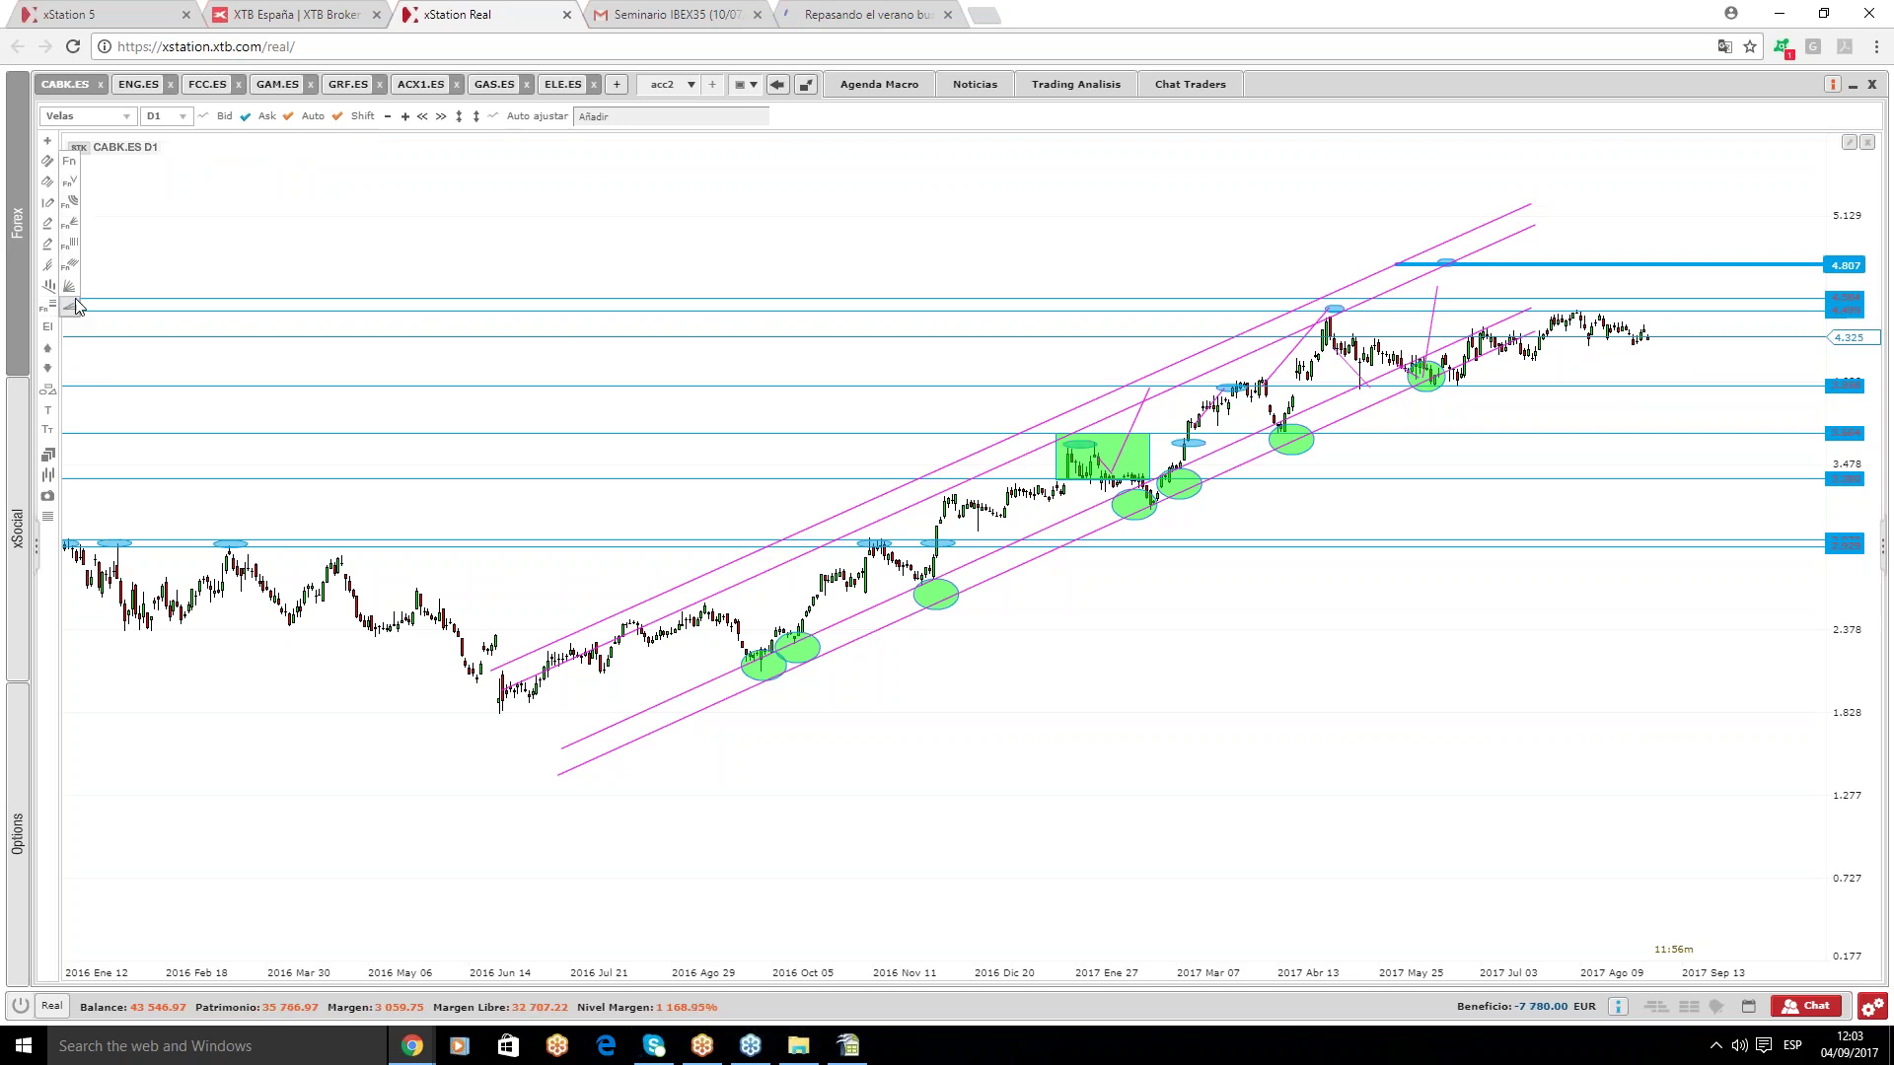
- Box the latest CABK.ES candles in a green rectangle and add a horizontal level beneath
{"action": "mouse_move", "coordinate": [47, 394]}
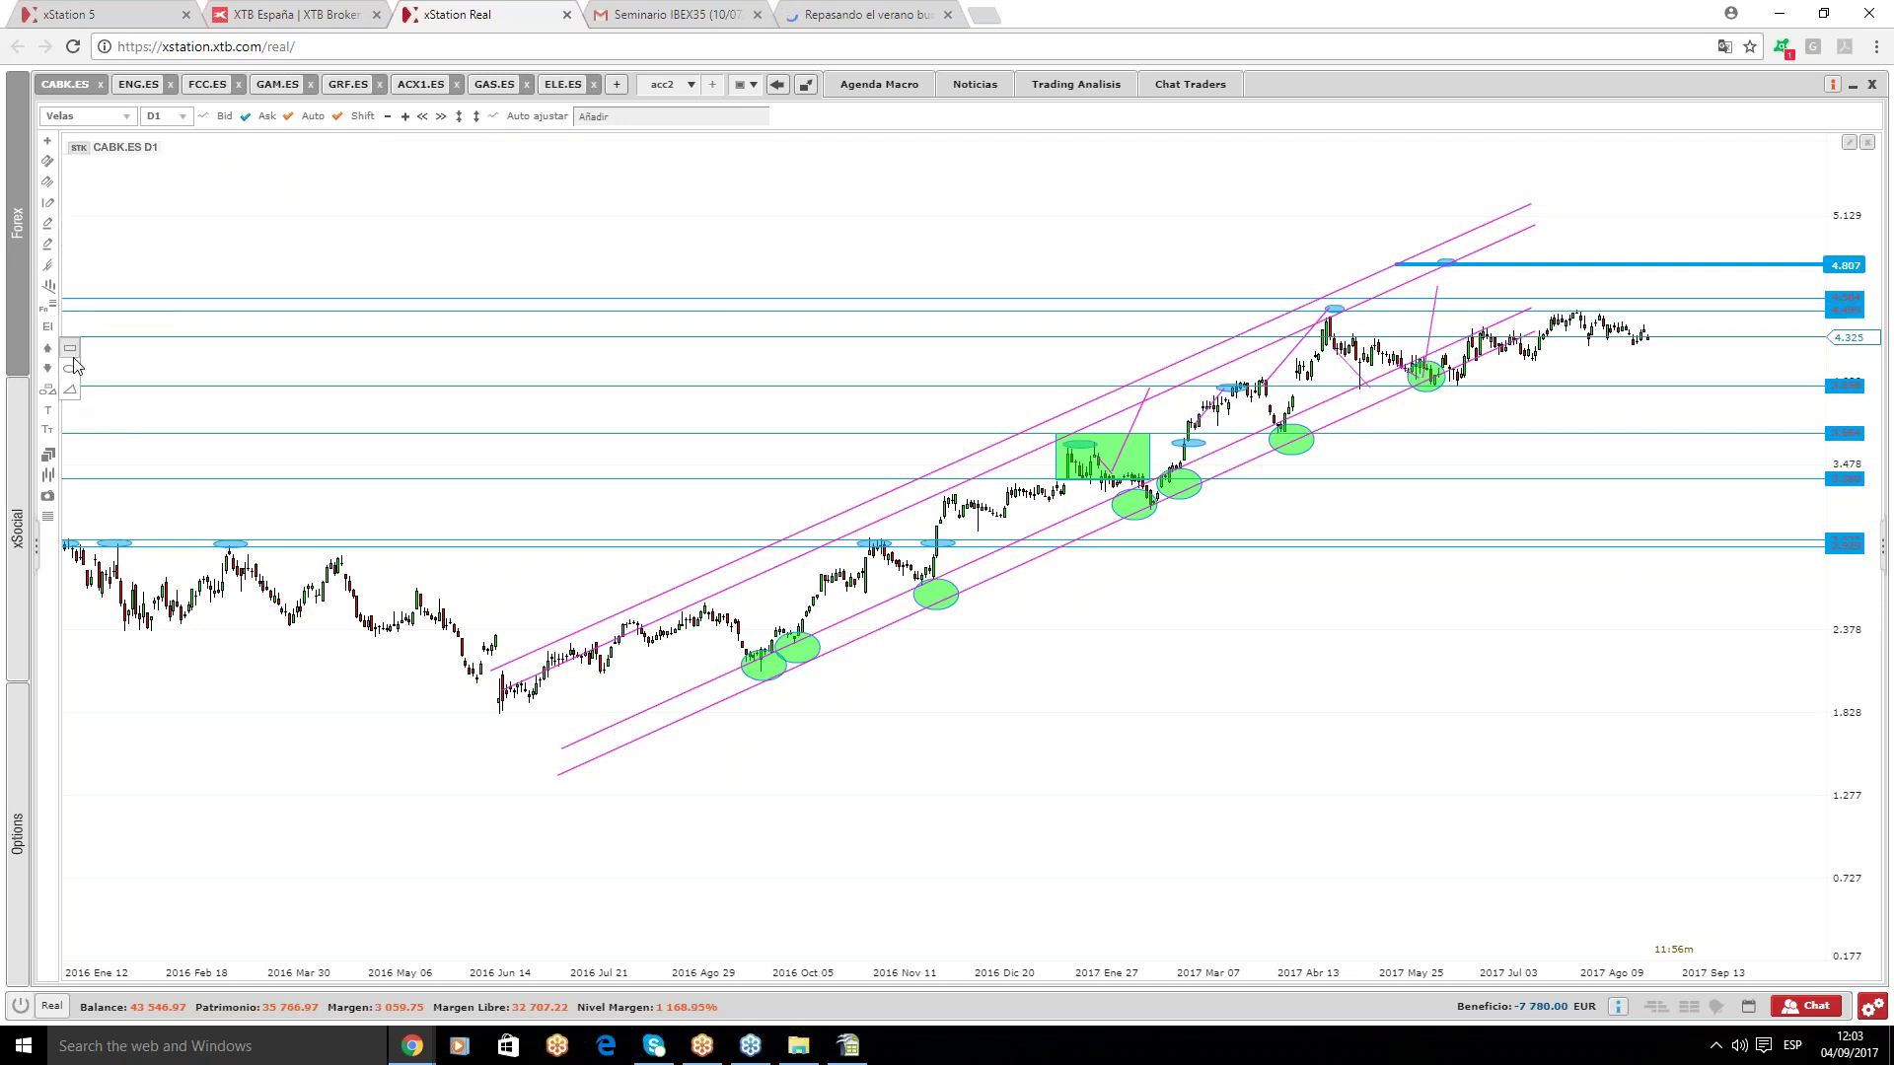
{"action": "left_click", "coordinate": [70, 350]}
{"action": "mouse_move", "coordinate": [1550, 309]}
{"action": "left_mouse_down"}
{"action": "mouse_move", "coordinate": [1686, 355]}
{"action": "mouse_move", "coordinate": [1653, 353]}
{"action": "left_mouse_up"}
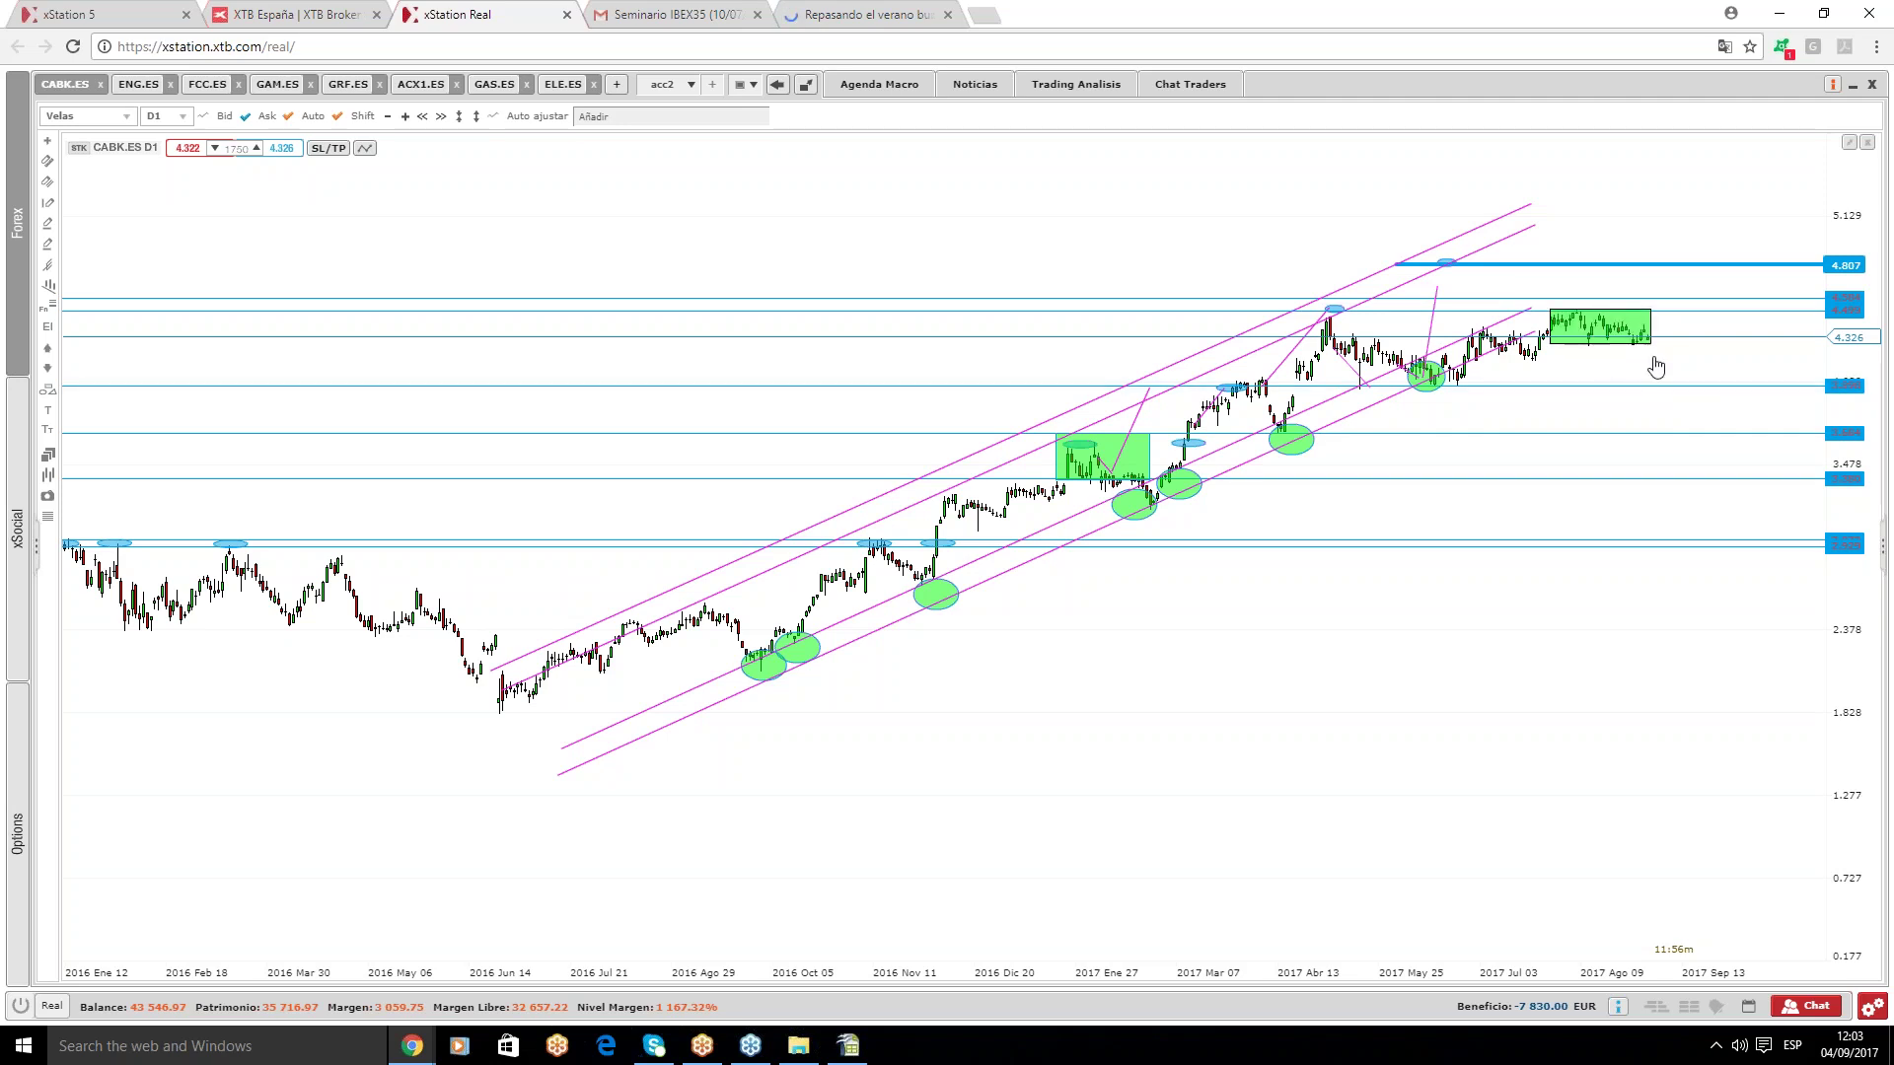
{"action": "left_click_drag", "start_coordinate": [1697, 322], "coordinate": [1700, 358]}
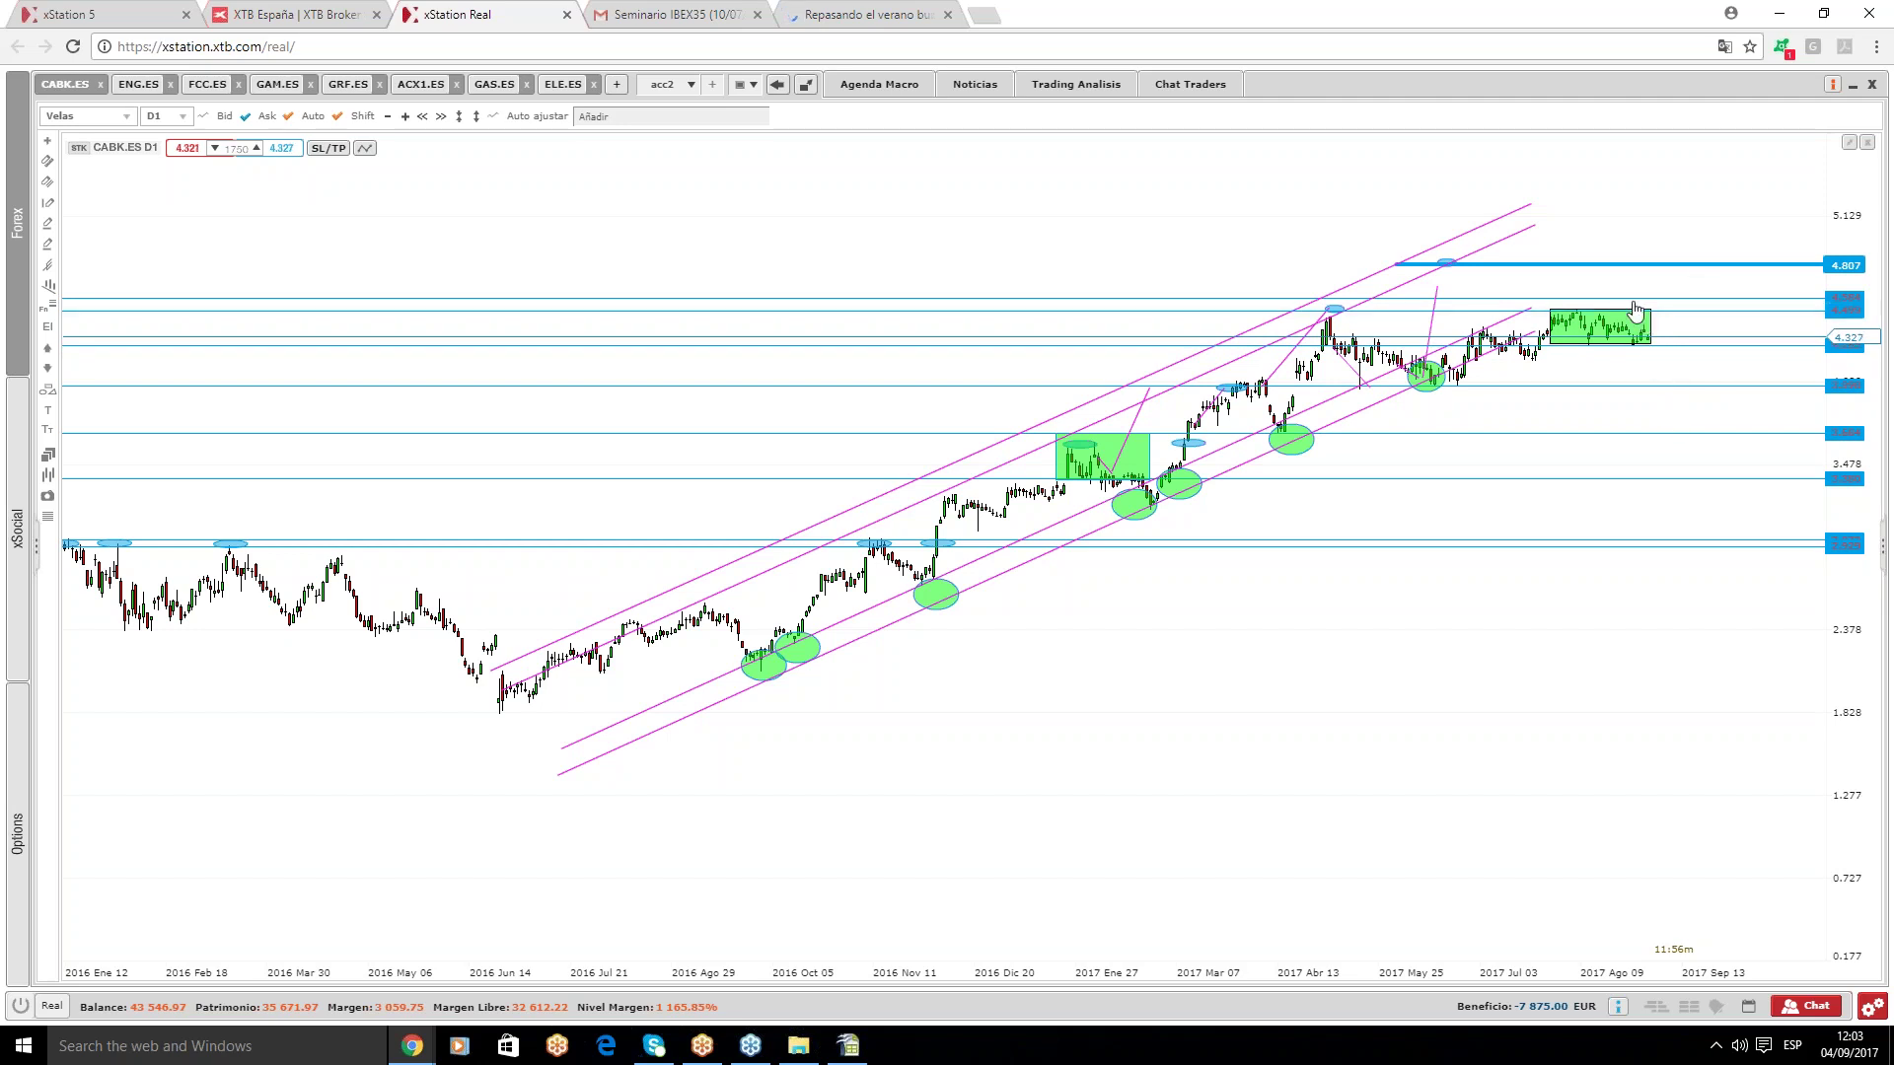
{"action": "mouse_move", "coordinate": [129, 94]}
- Open ENG.ES and review its 50% Fibonacci level and the 24.400 and 23.785 supports
{"action": "left_click", "coordinate": [128, 87]}
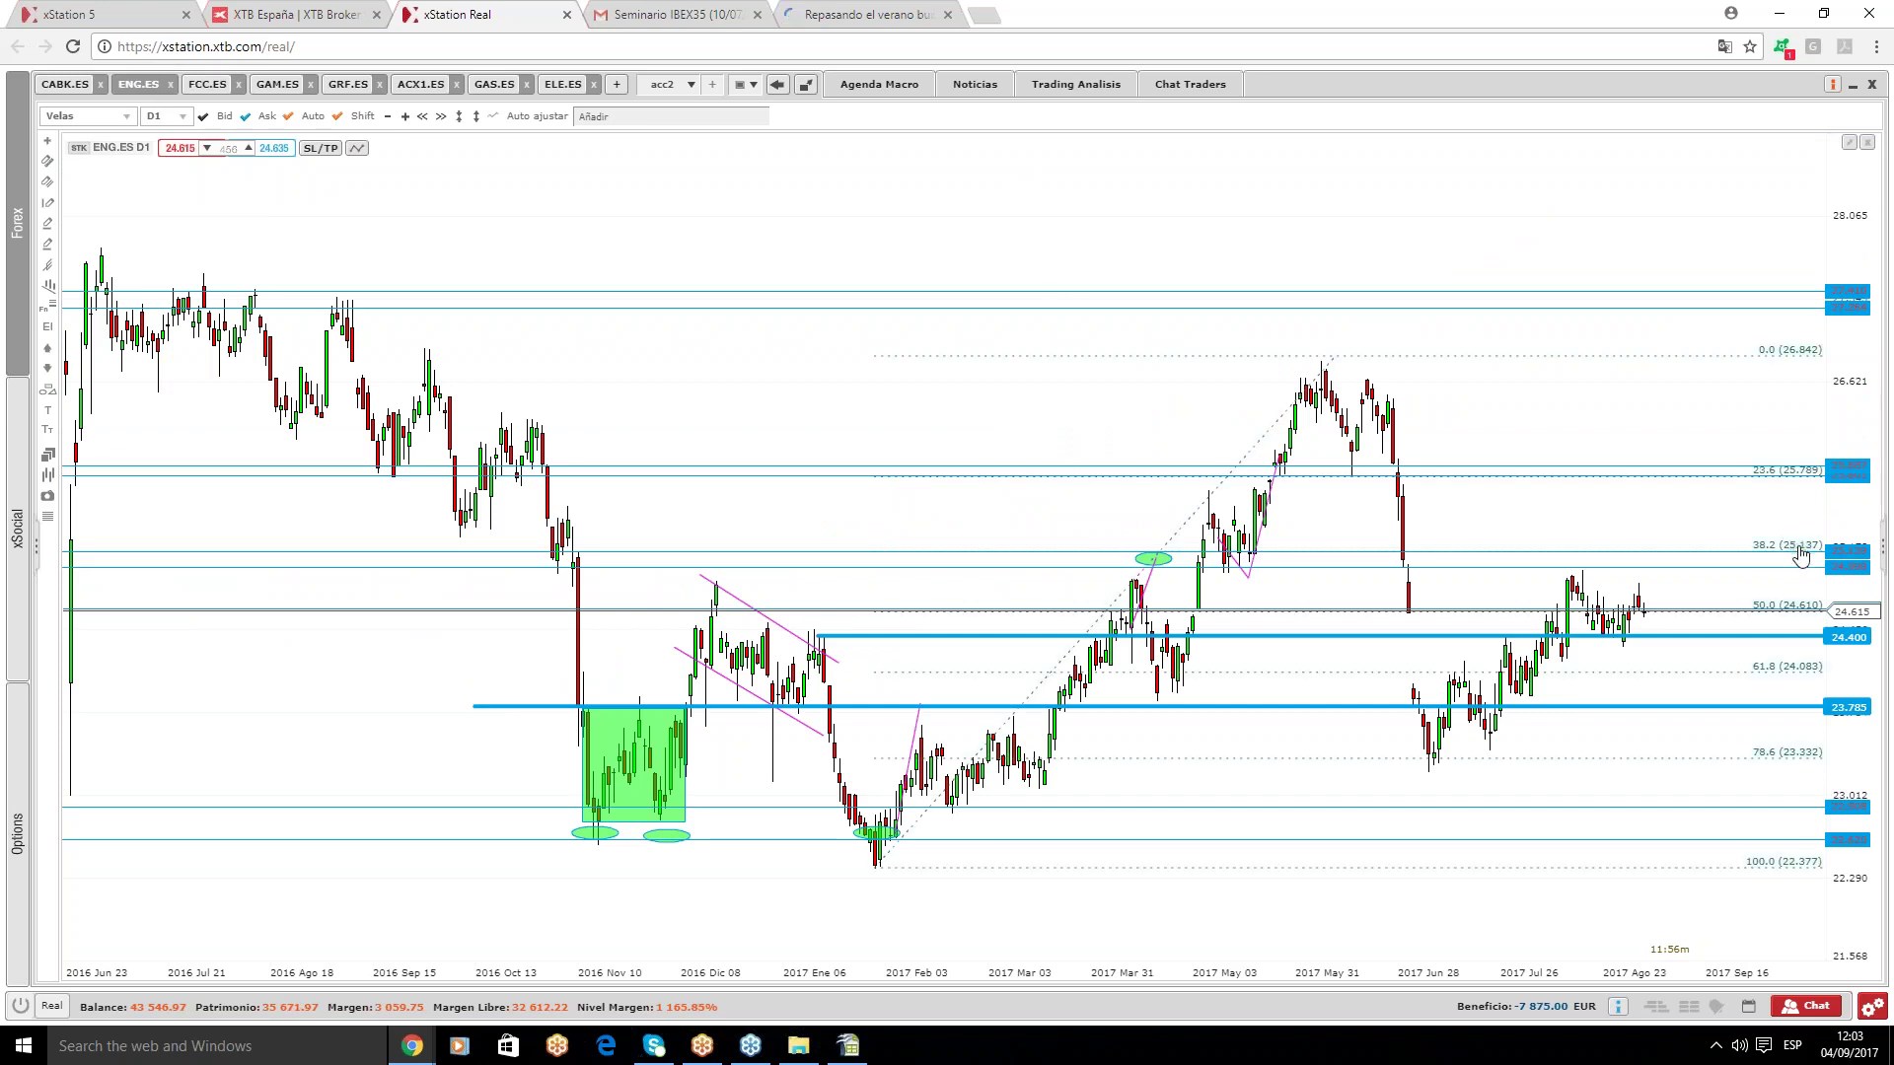
{"action": "scroll", "coordinate": [1790, 552], "scroll_direction": "down", "scroll_amount": 5}
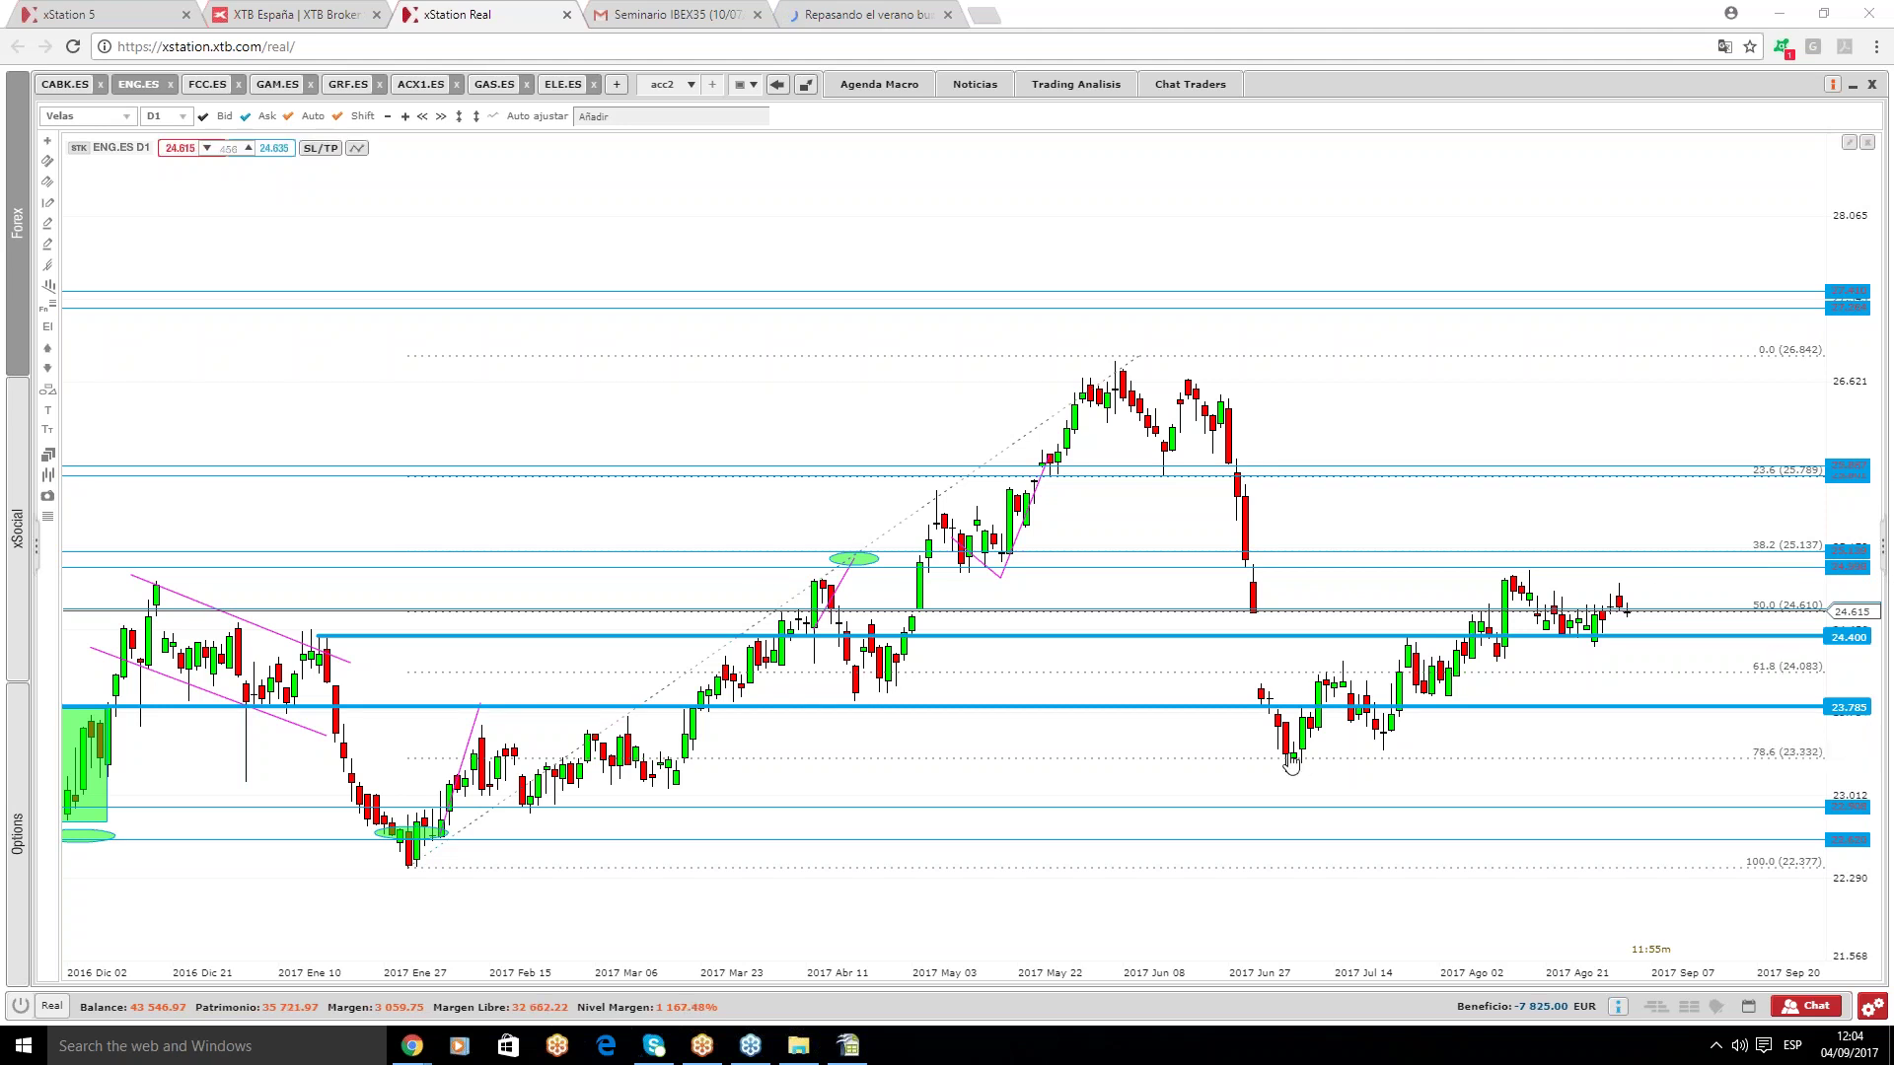
{"action": "mouse_move", "coordinate": [1578, 675]}
{"action": "mouse_move", "coordinate": [200, 88]}
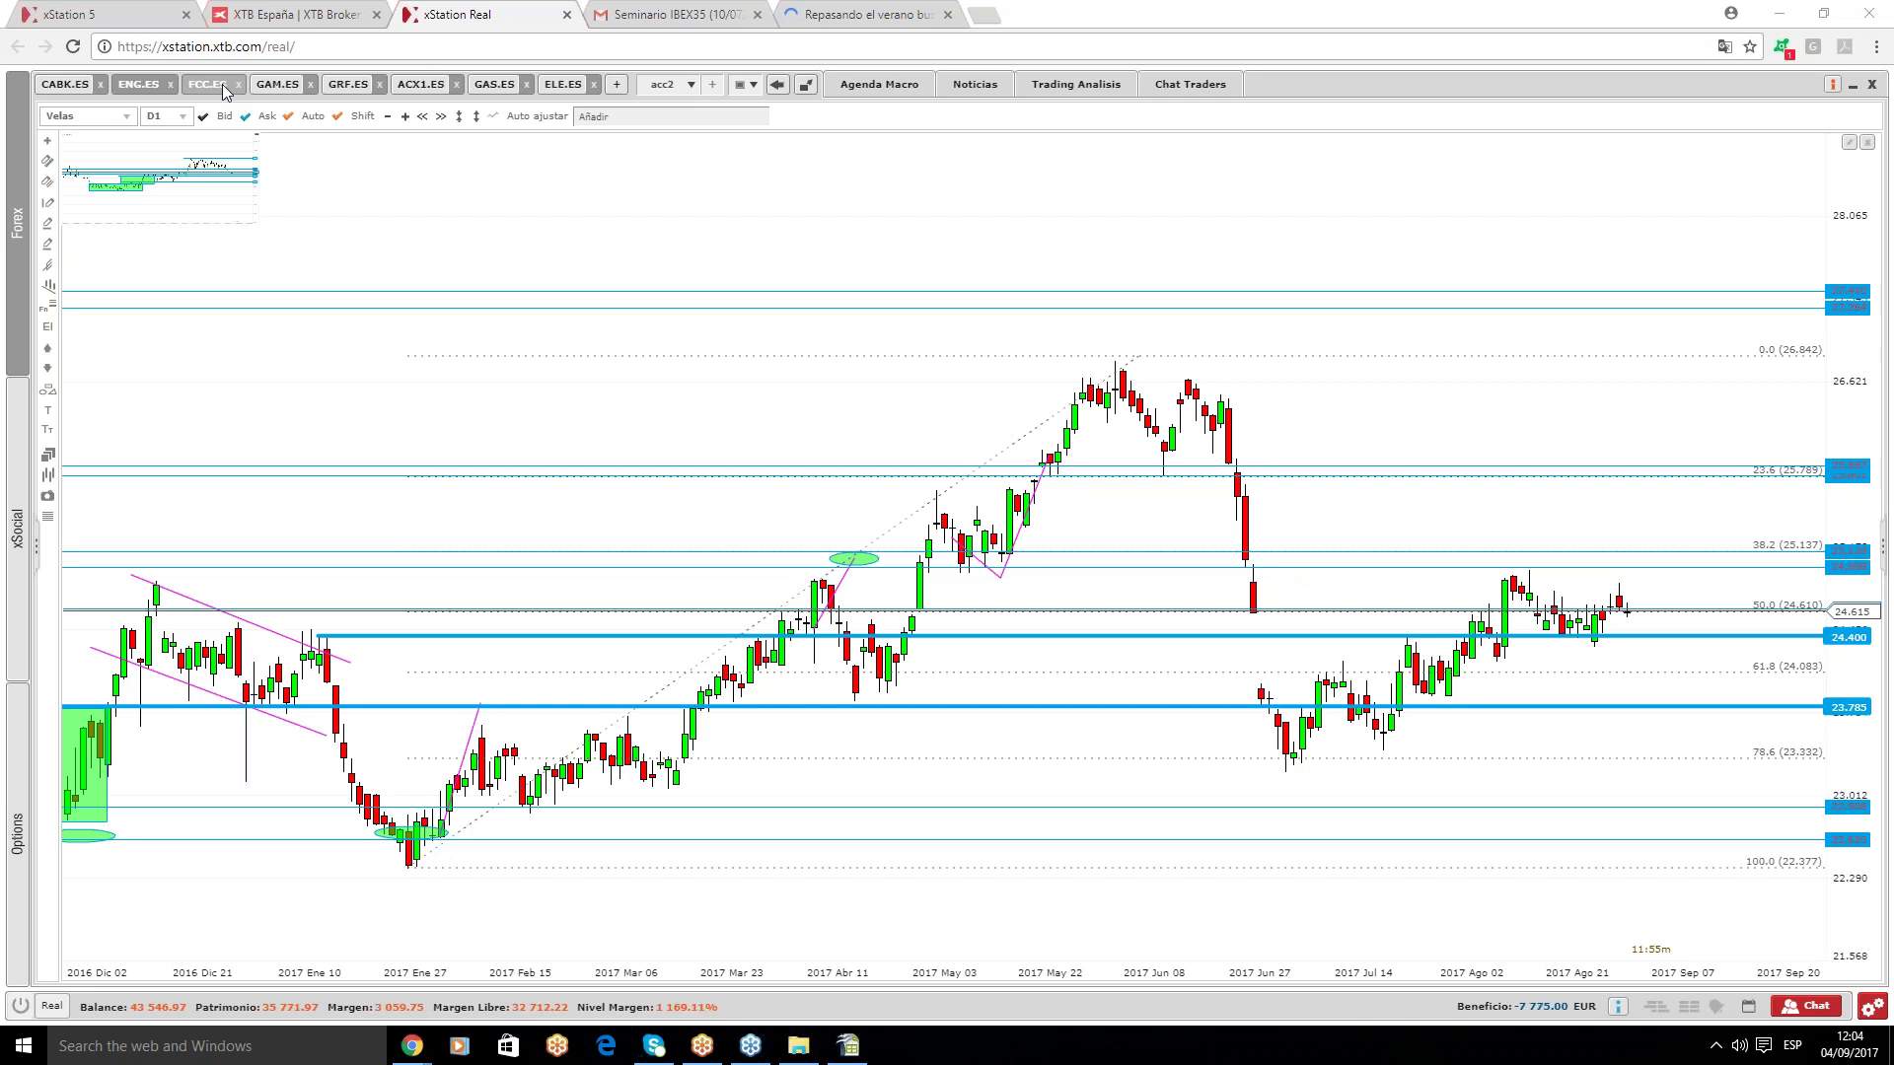
- On FCC.ES, box the June–August price range in a green rectangle, then switch to GAM.ES
{"action": "left_click", "coordinate": [222, 86]}
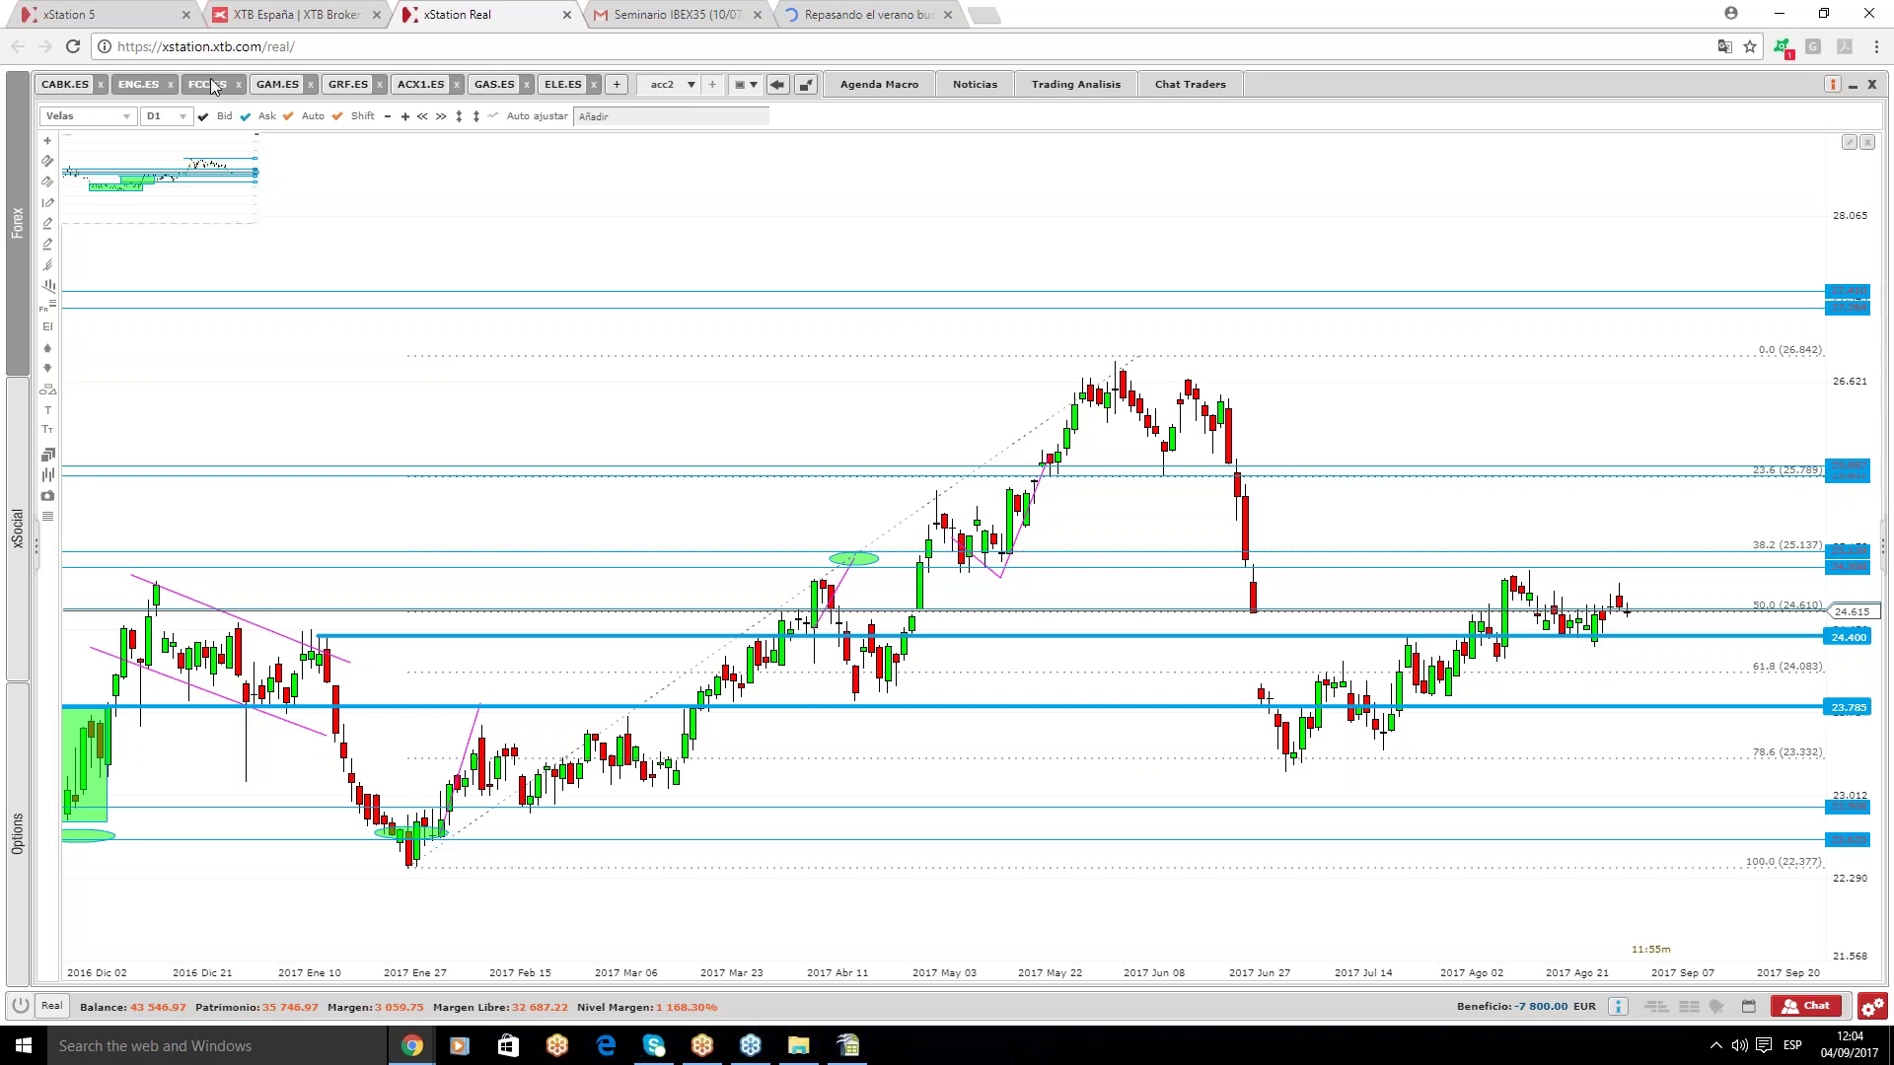
{"action": "mouse_move", "coordinate": [1408, 371]}
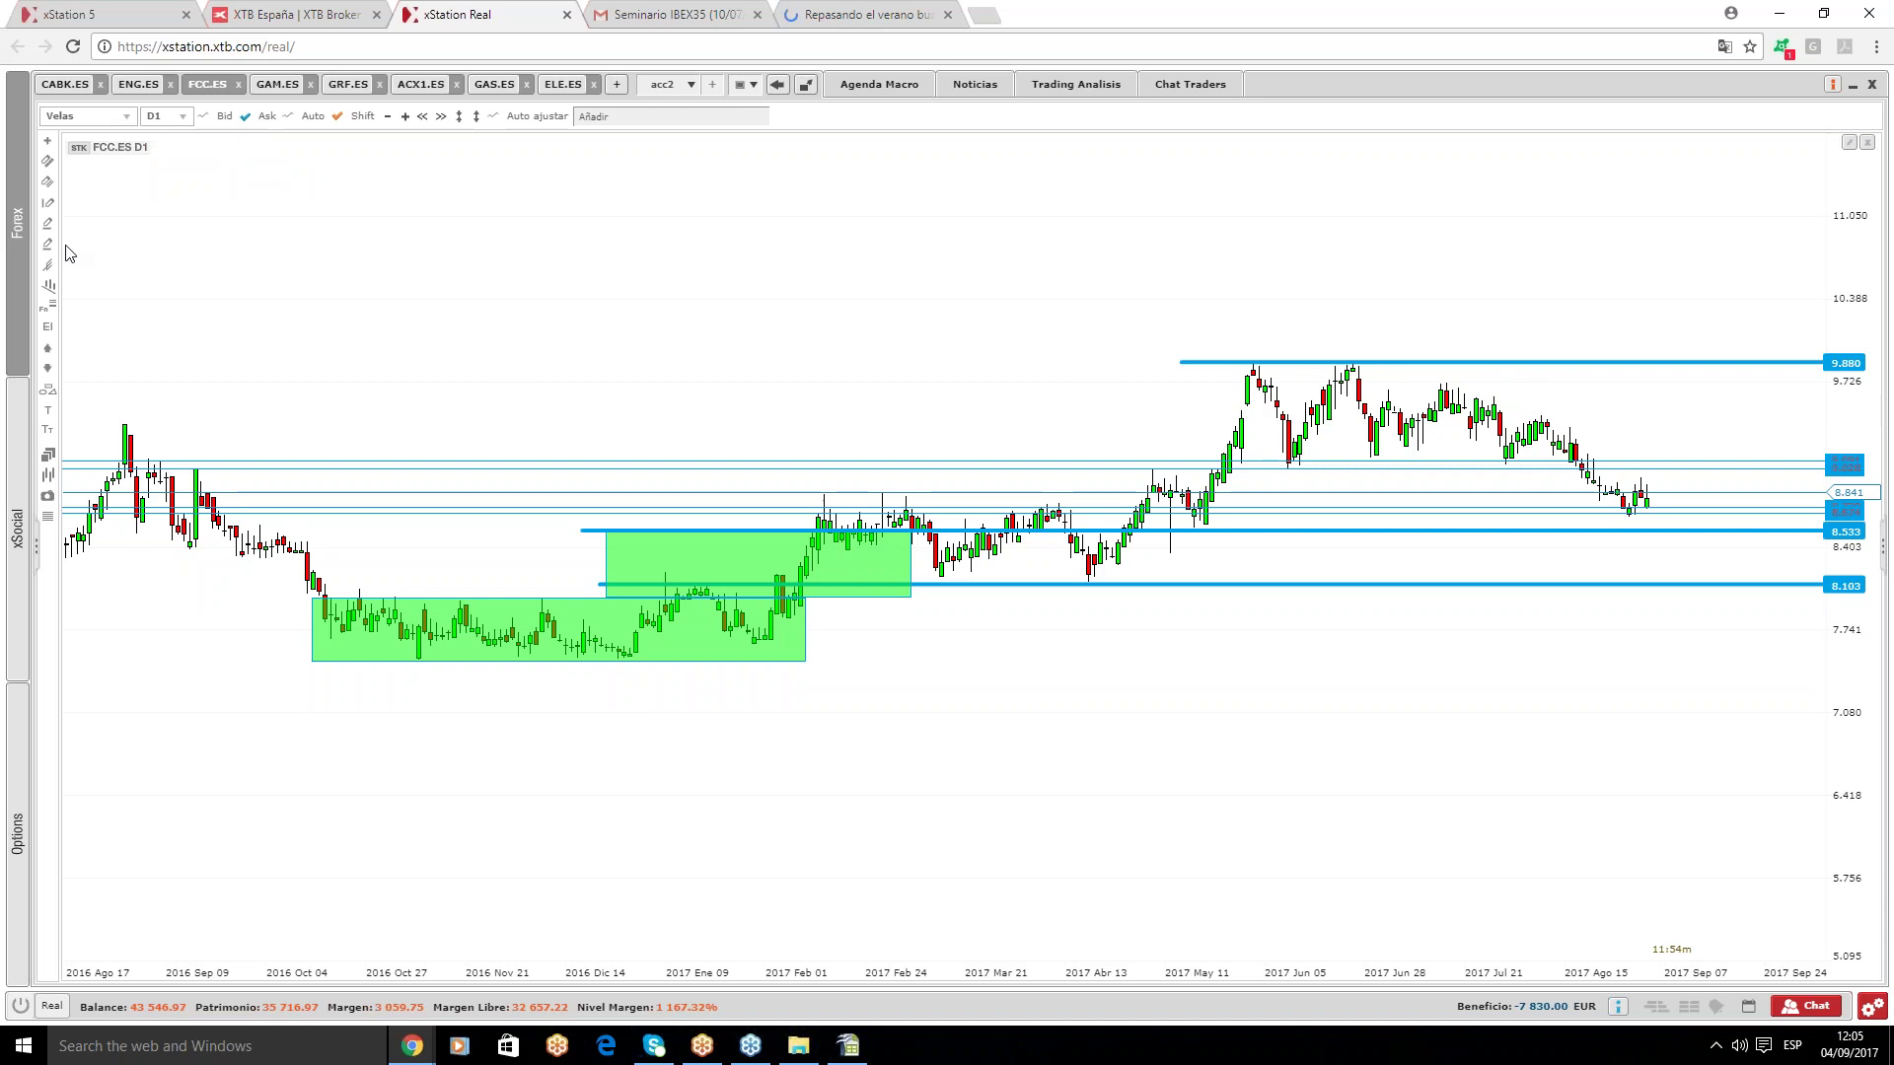
{"action": "mouse_move", "coordinate": [44, 399]}
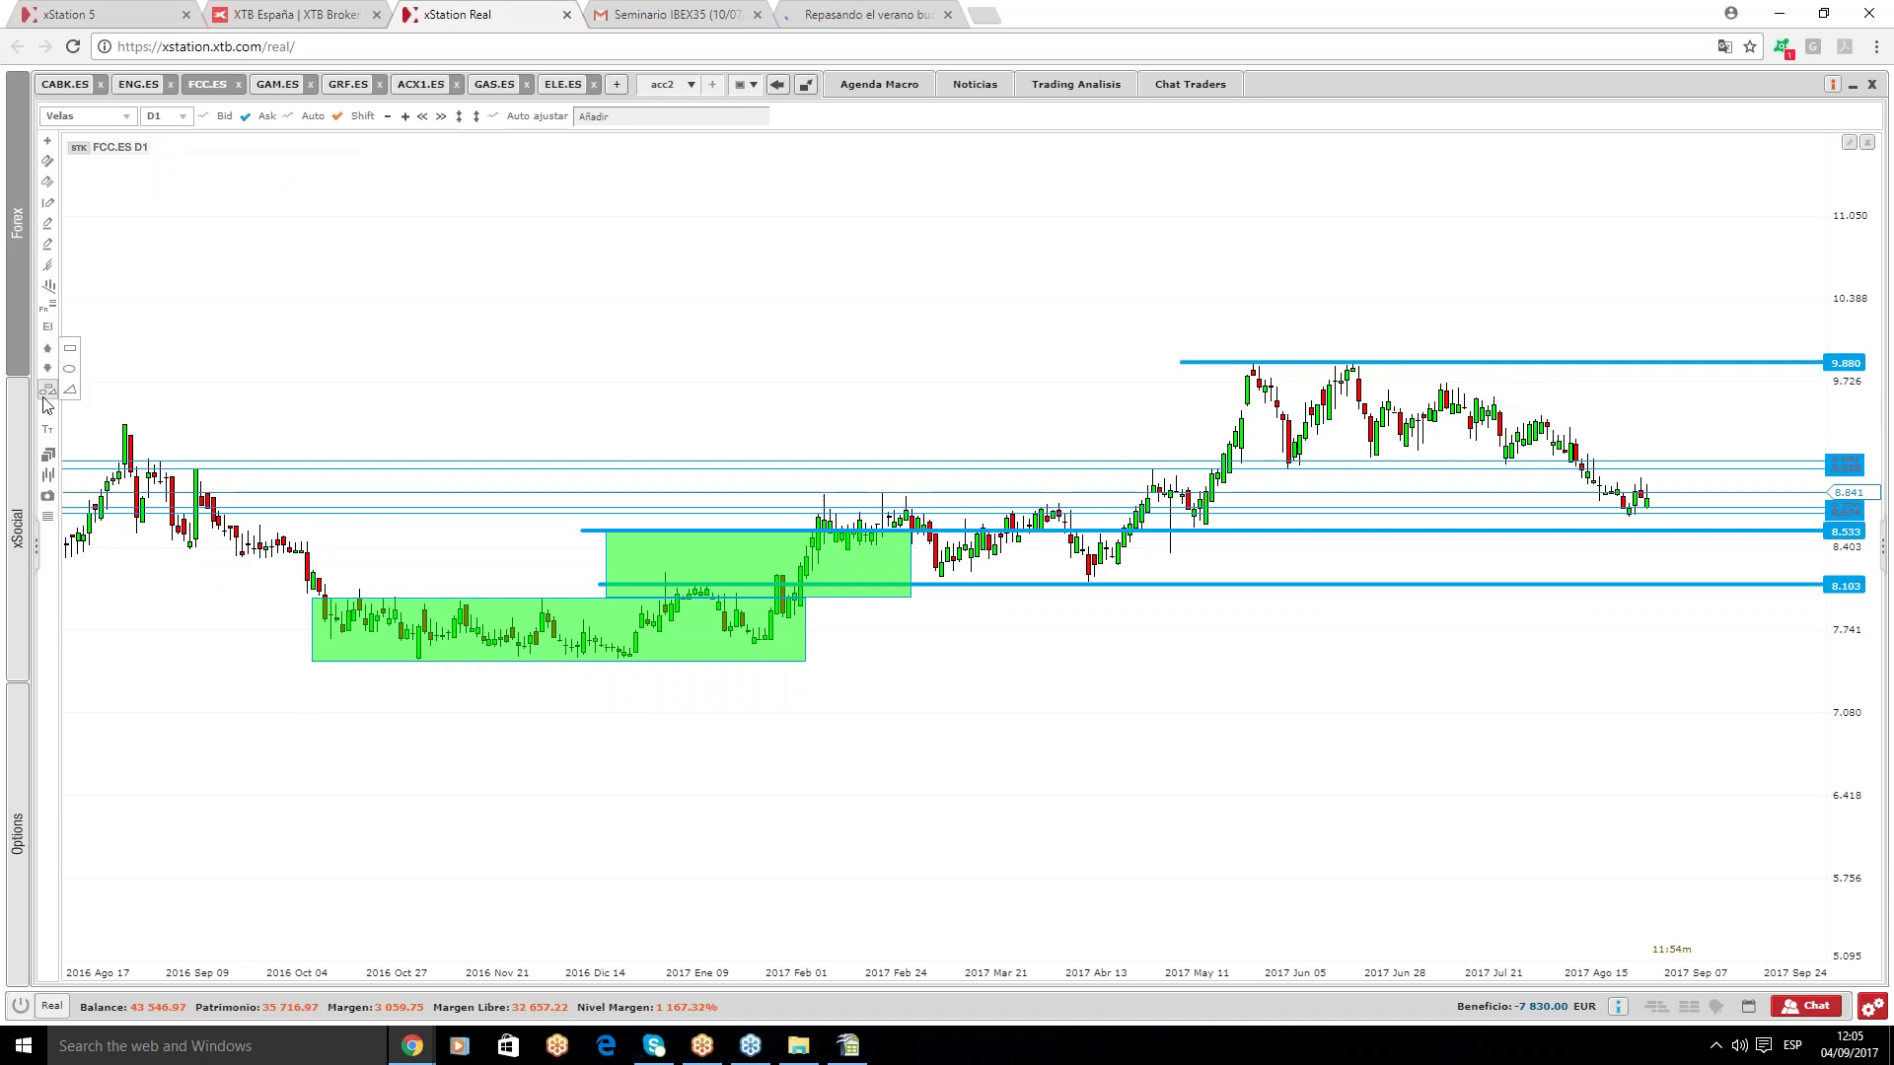
{"action": "left_click", "coordinate": [77, 354]}
{"action": "left_click_drag", "start_coordinate": [1241, 367], "coordinate": [1776, 583]}
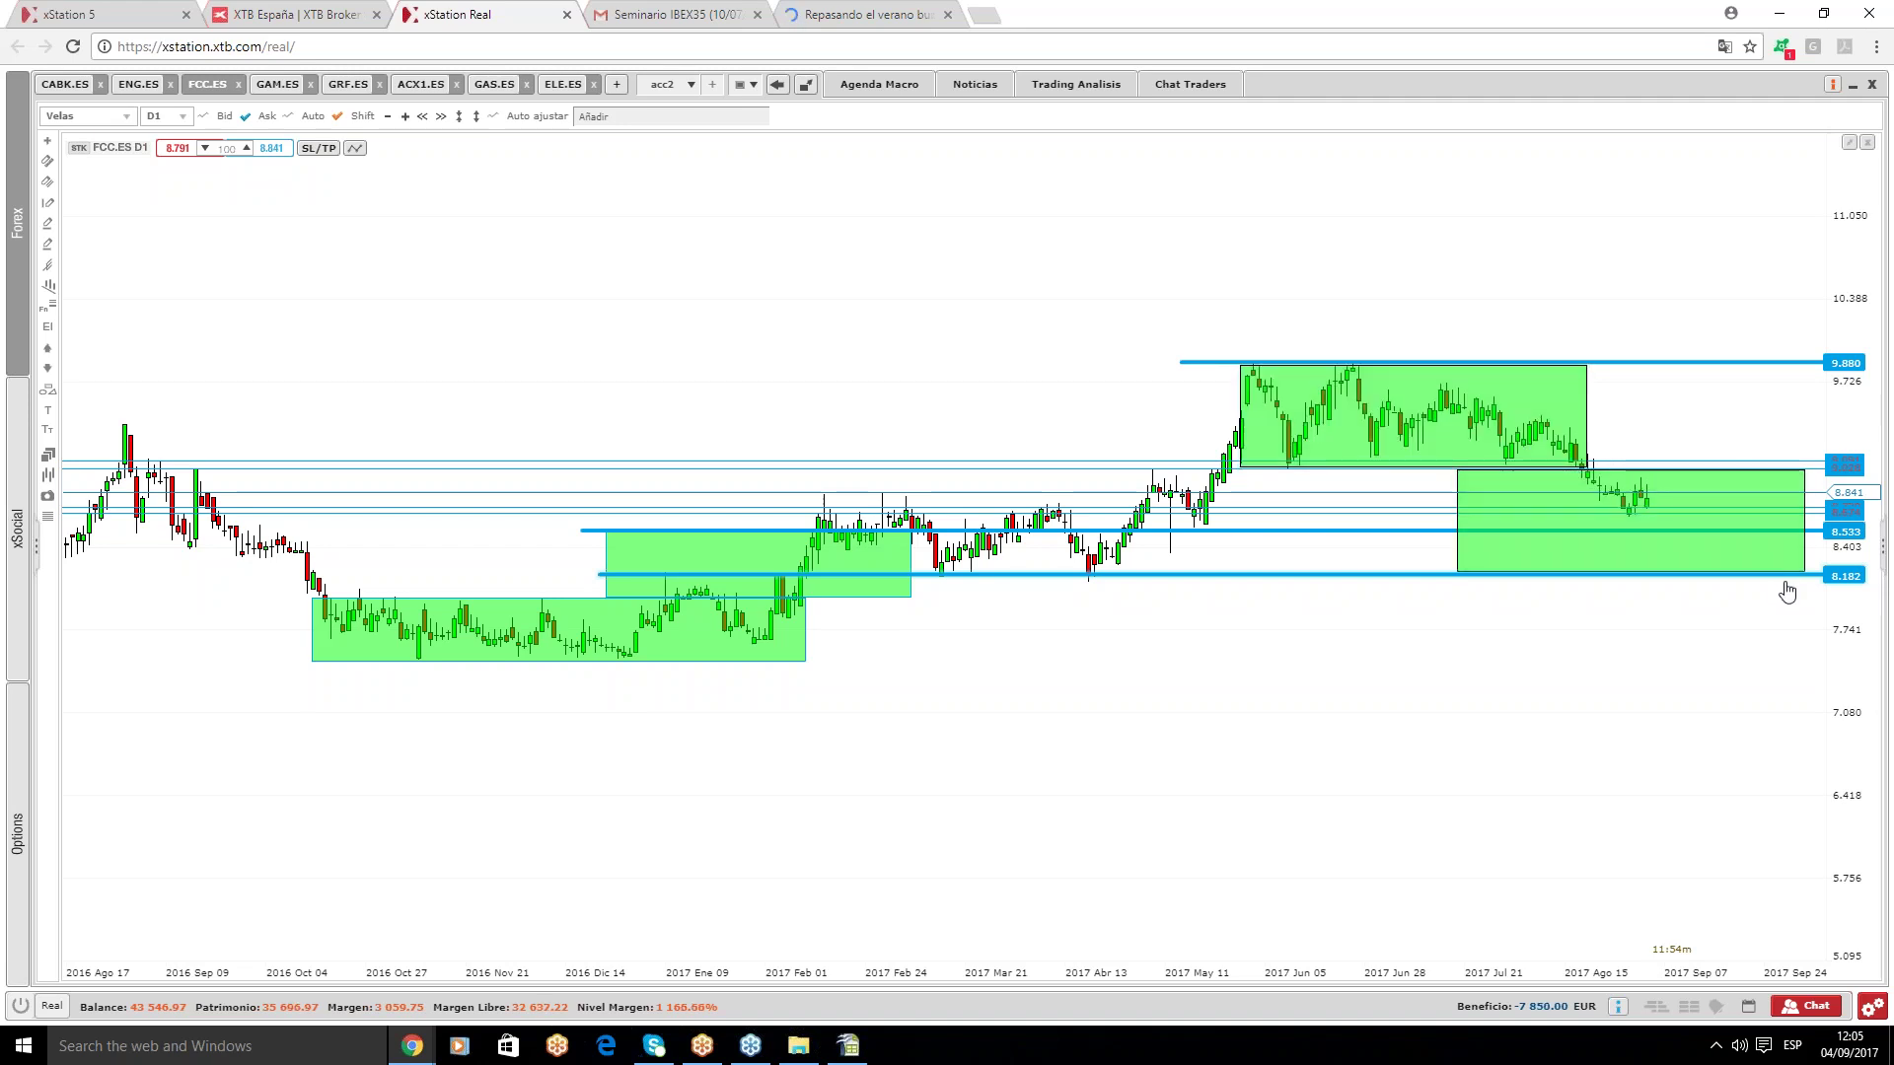
{"action": "left_click", "coordinate": [283, 84]}
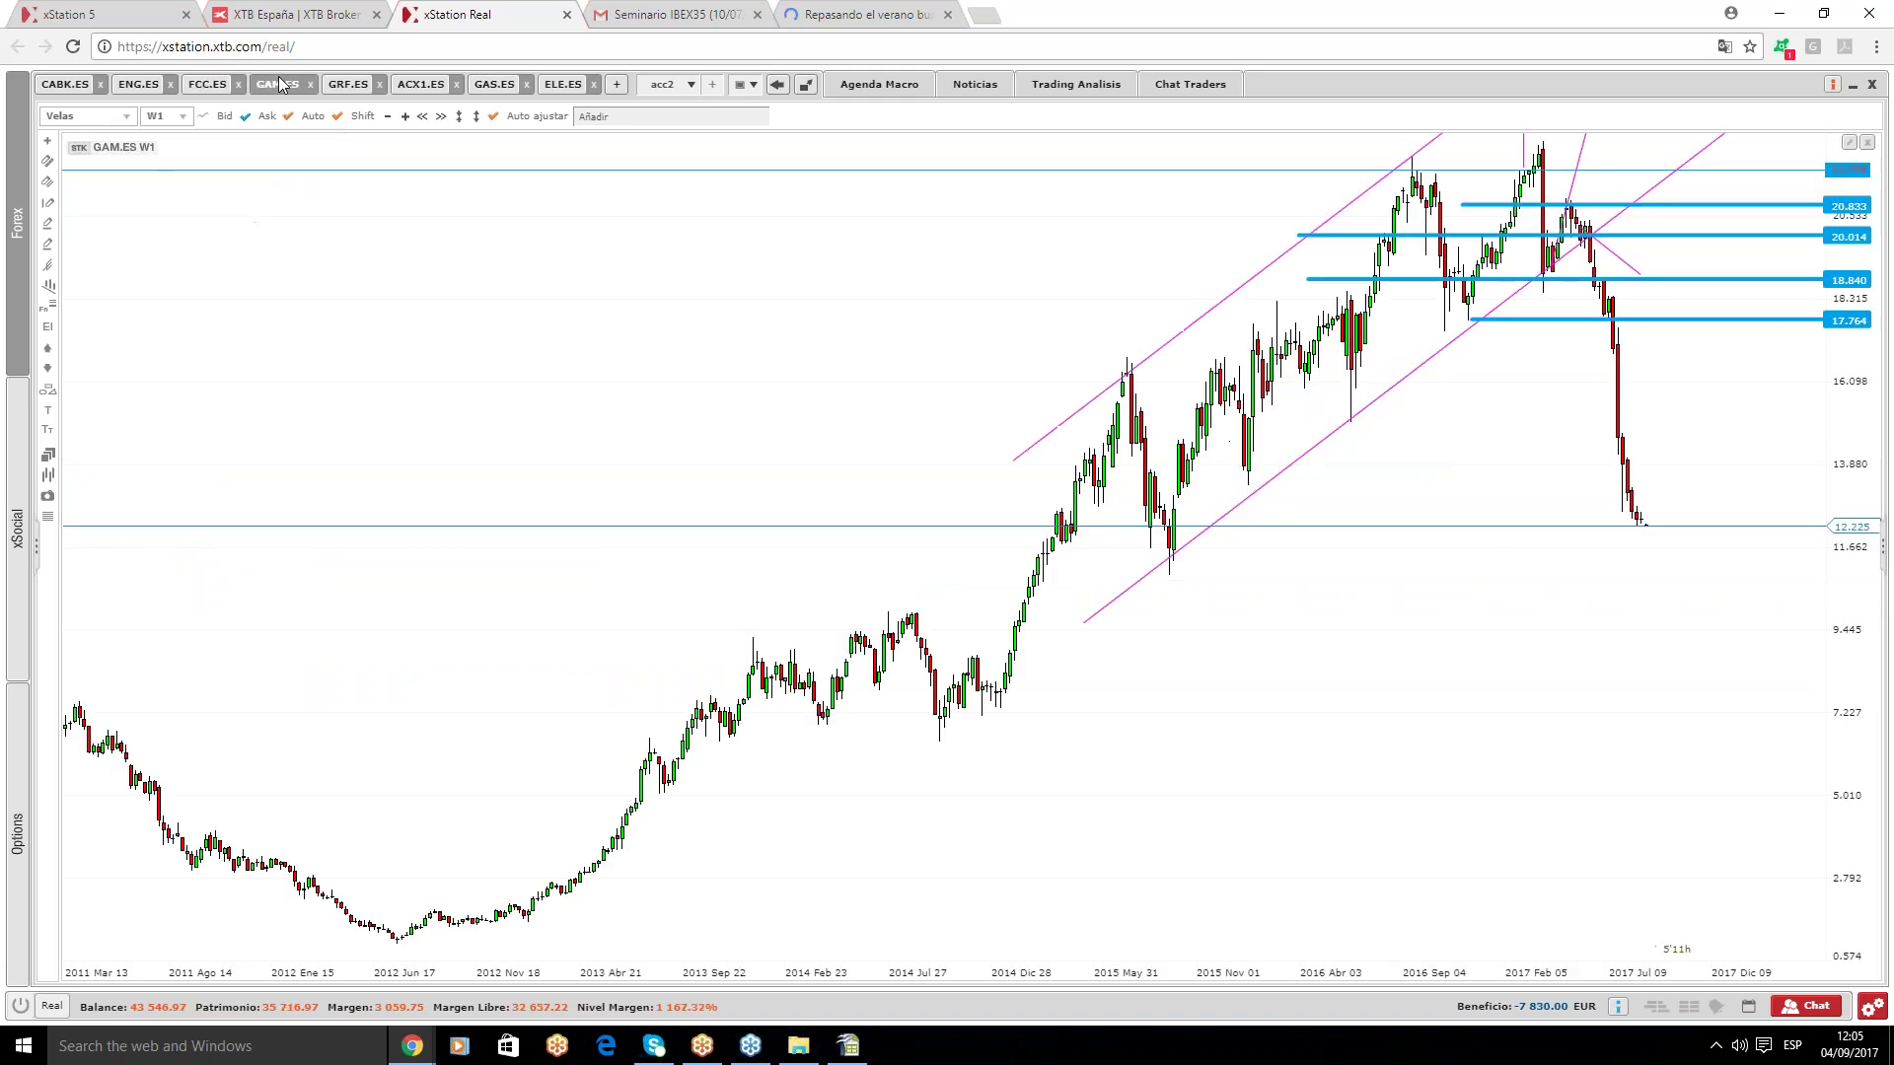
- Refit the GAM.ES price scale and add horizontal support levels at 11.295 and 11.682
{"action": "left_click", "coordinate": [459, 117]}
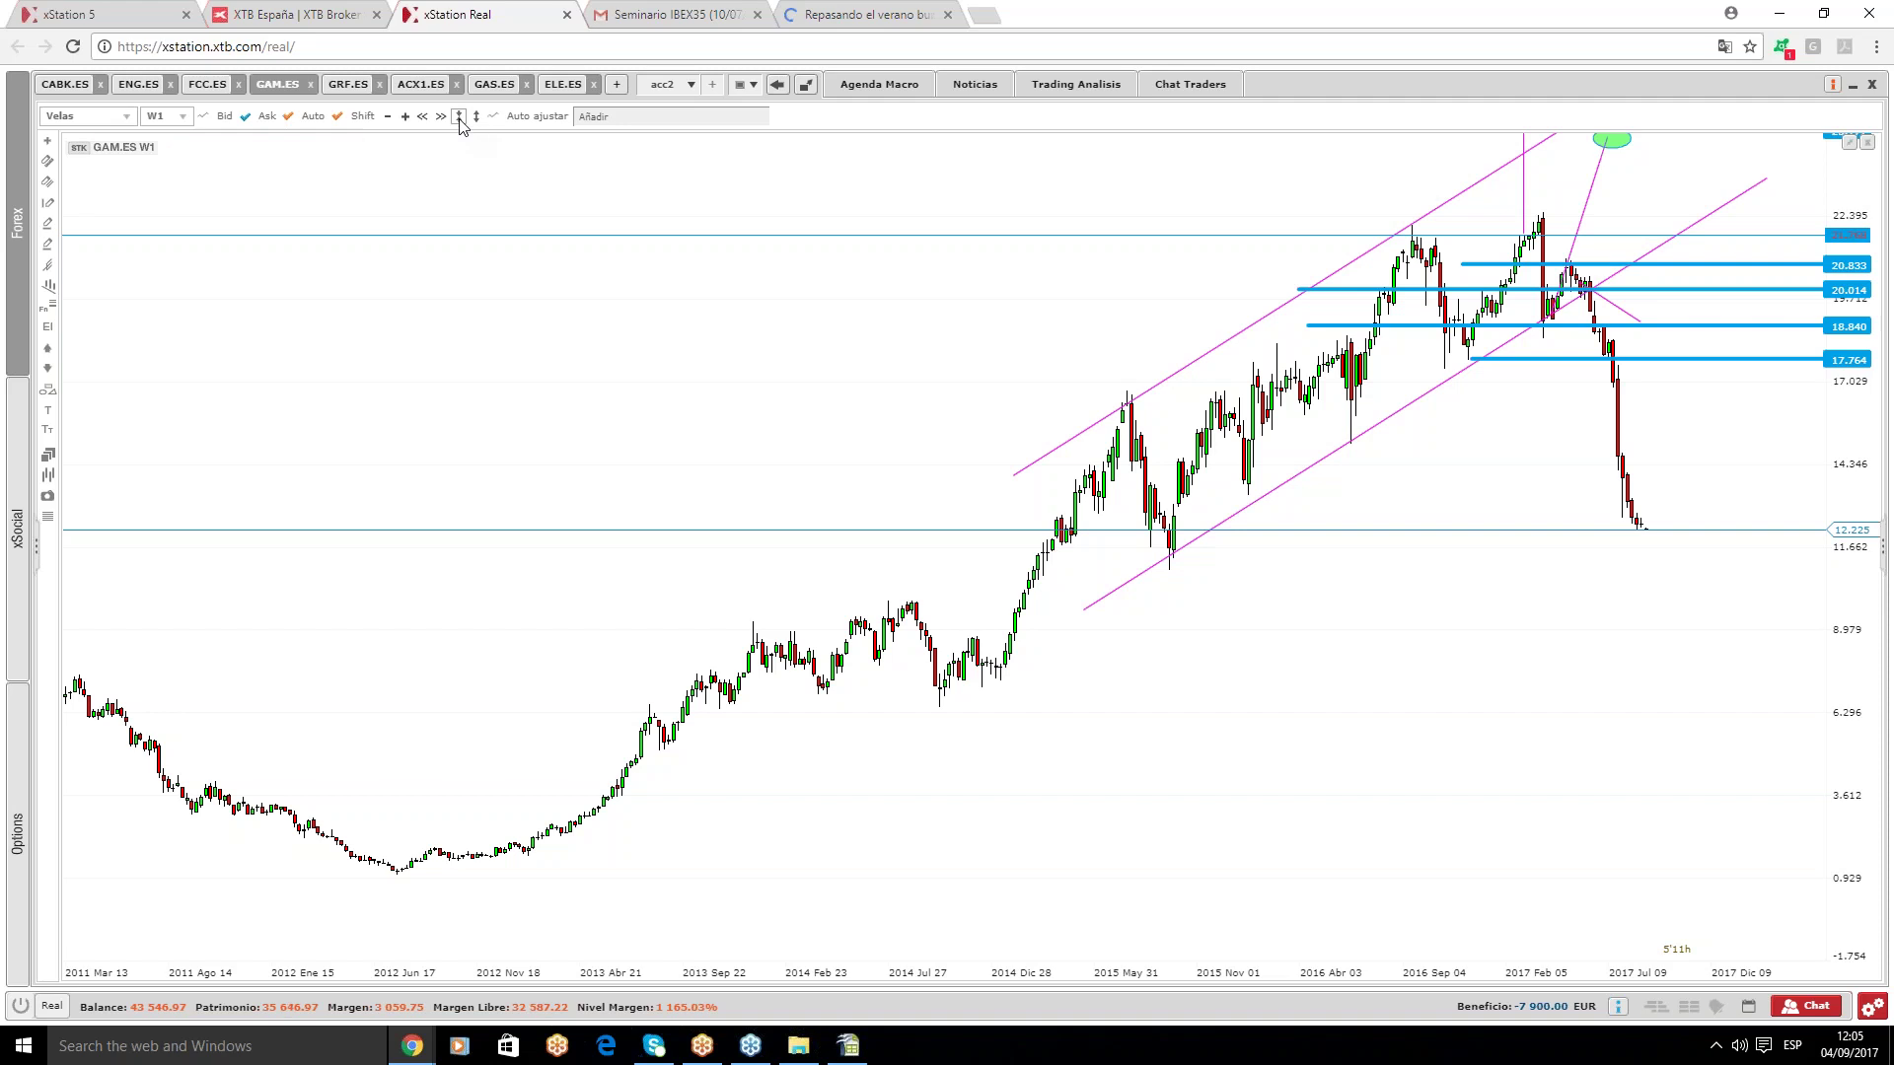
{"action": "left_click", "coordinate": [459, 117]}
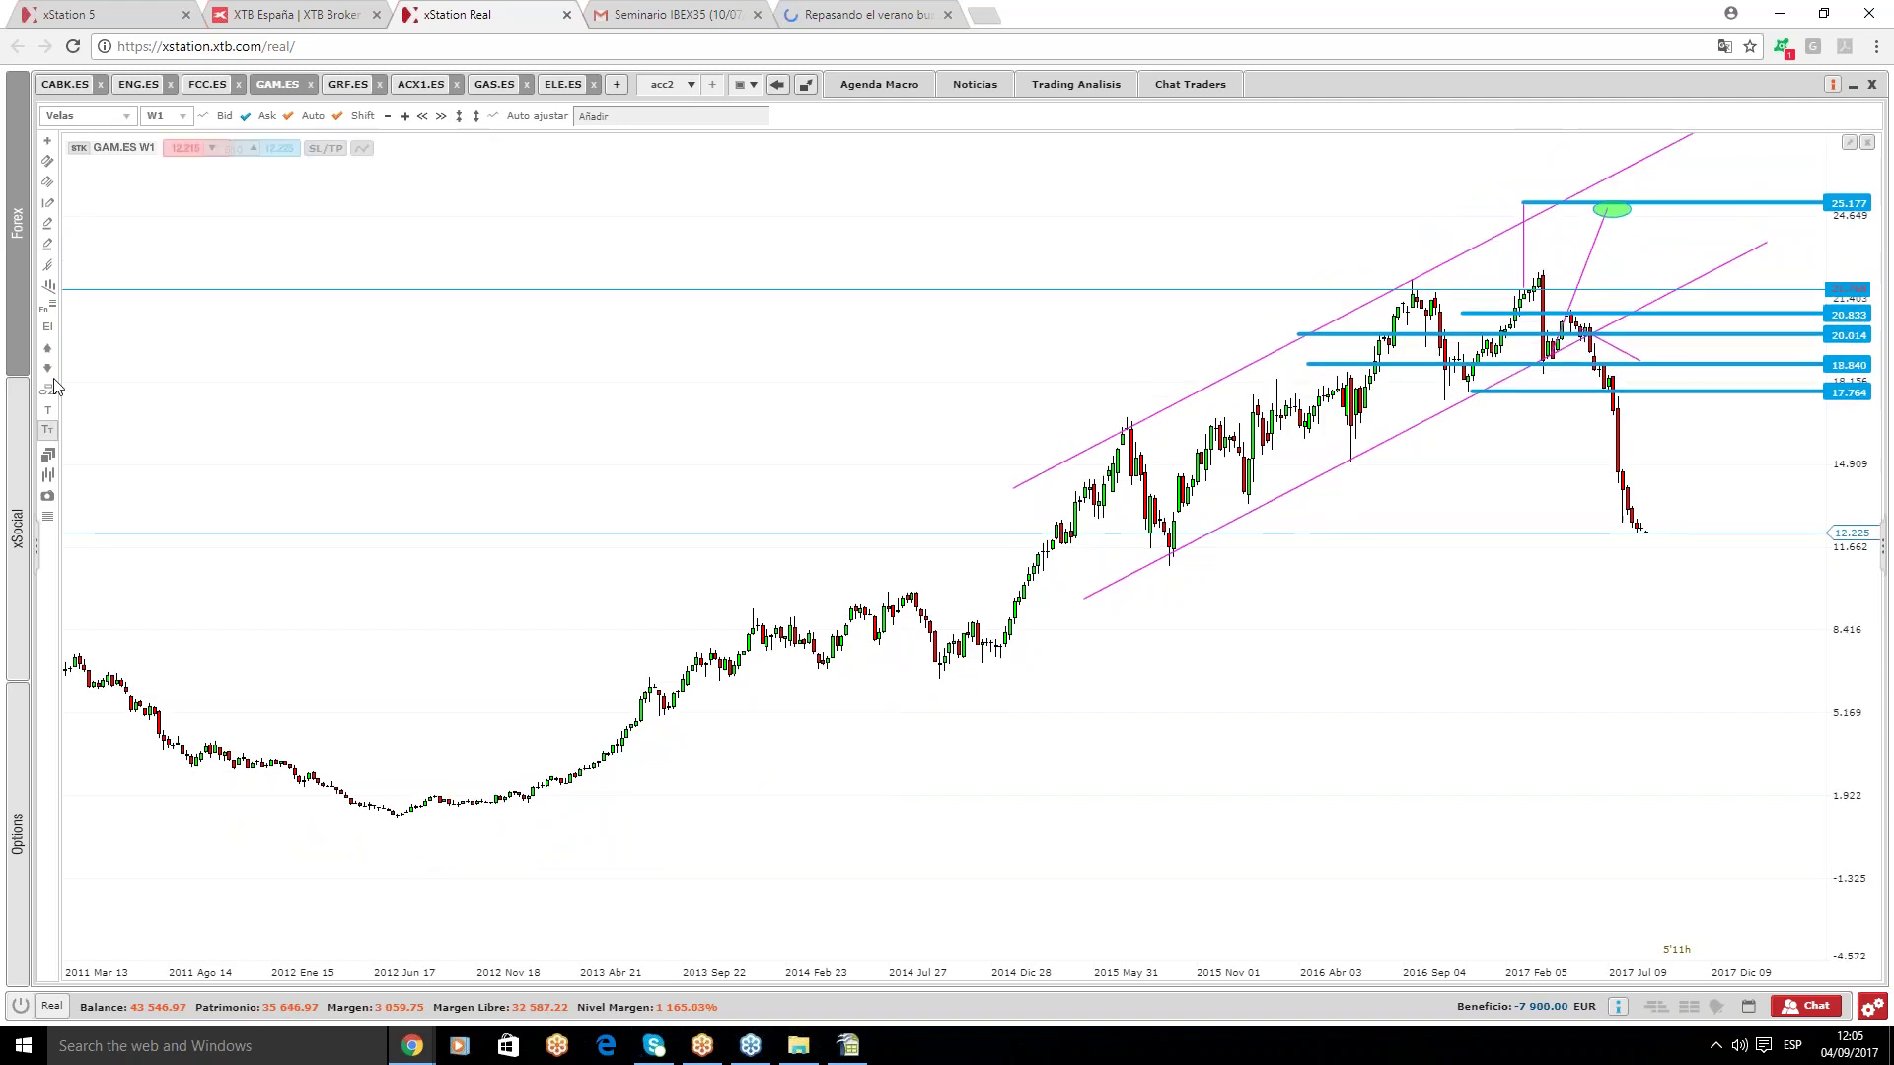
{"action": "left_click", "coordinate": [50, 226]}
{"action": "left_click", "coordinate": [747, 556]}
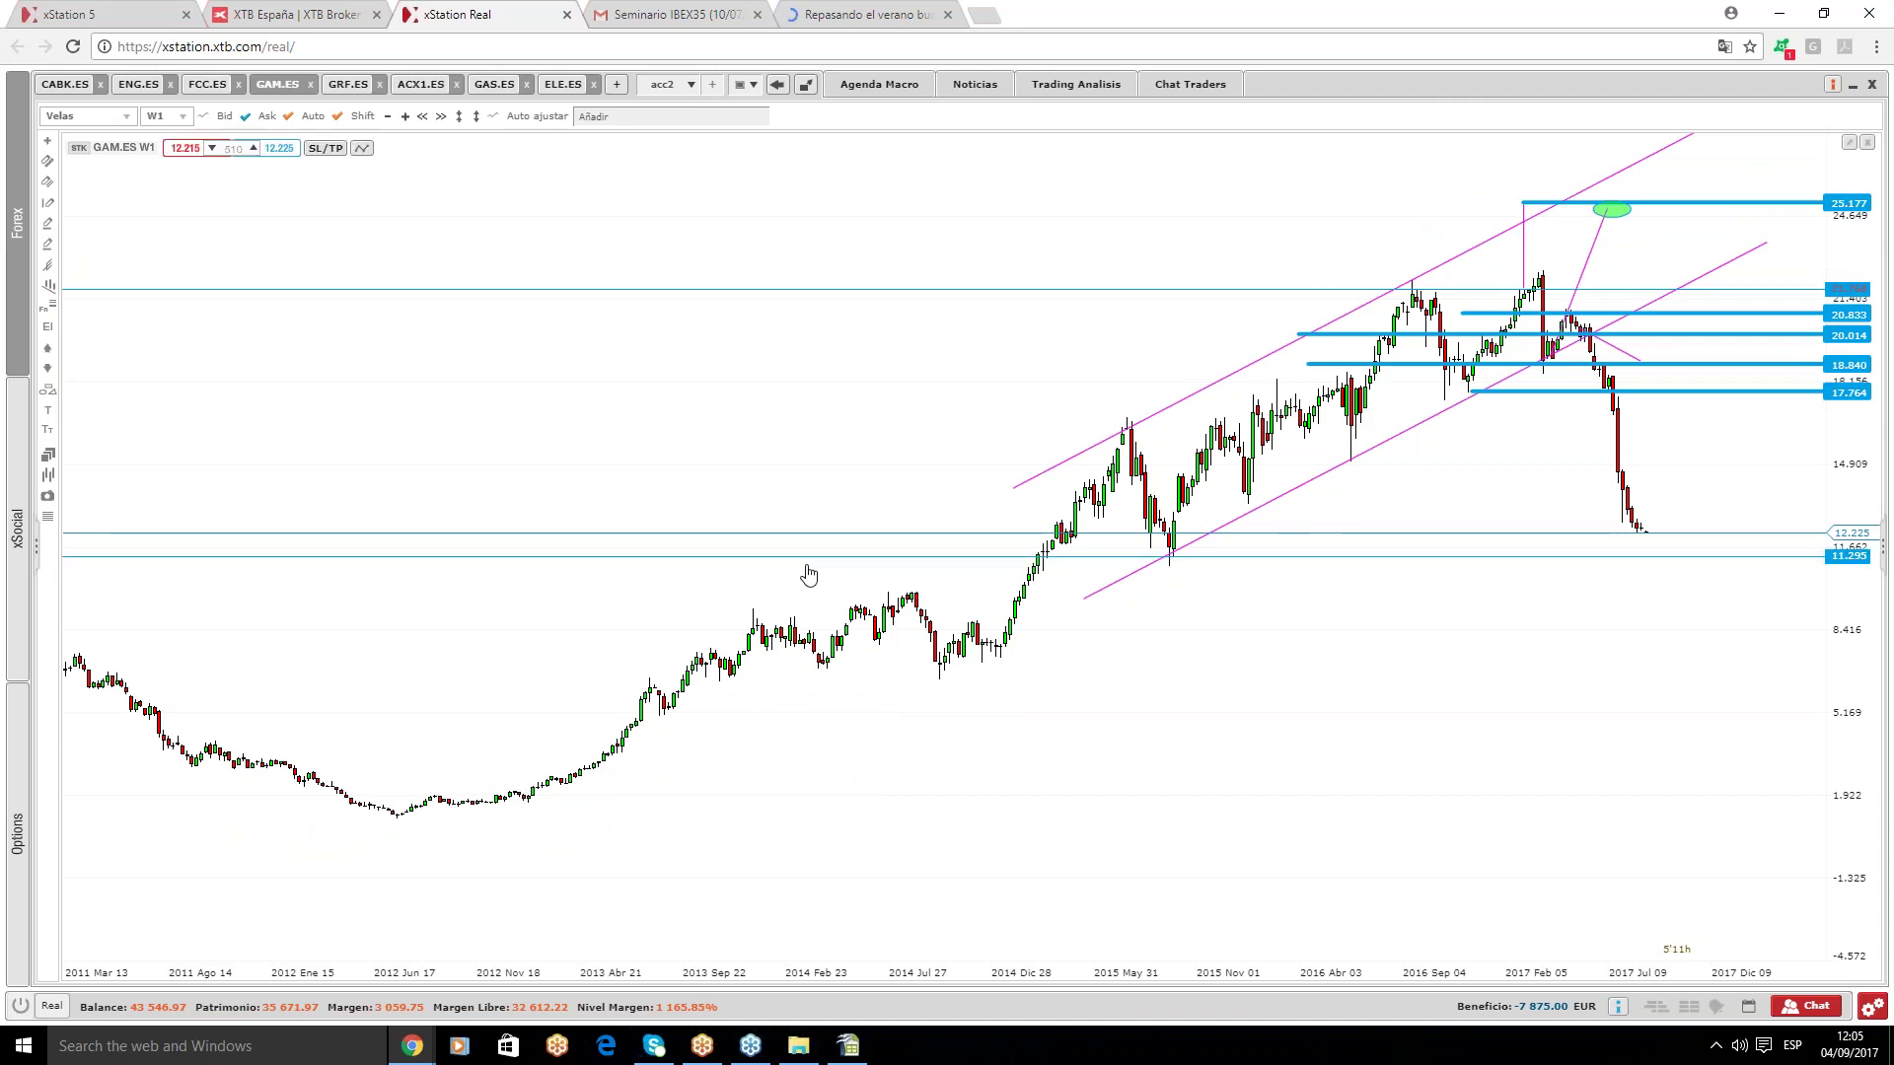
{"action": "left_click_drag", "start_coordinate": [809, 571], "coordinate": [809, 578]}
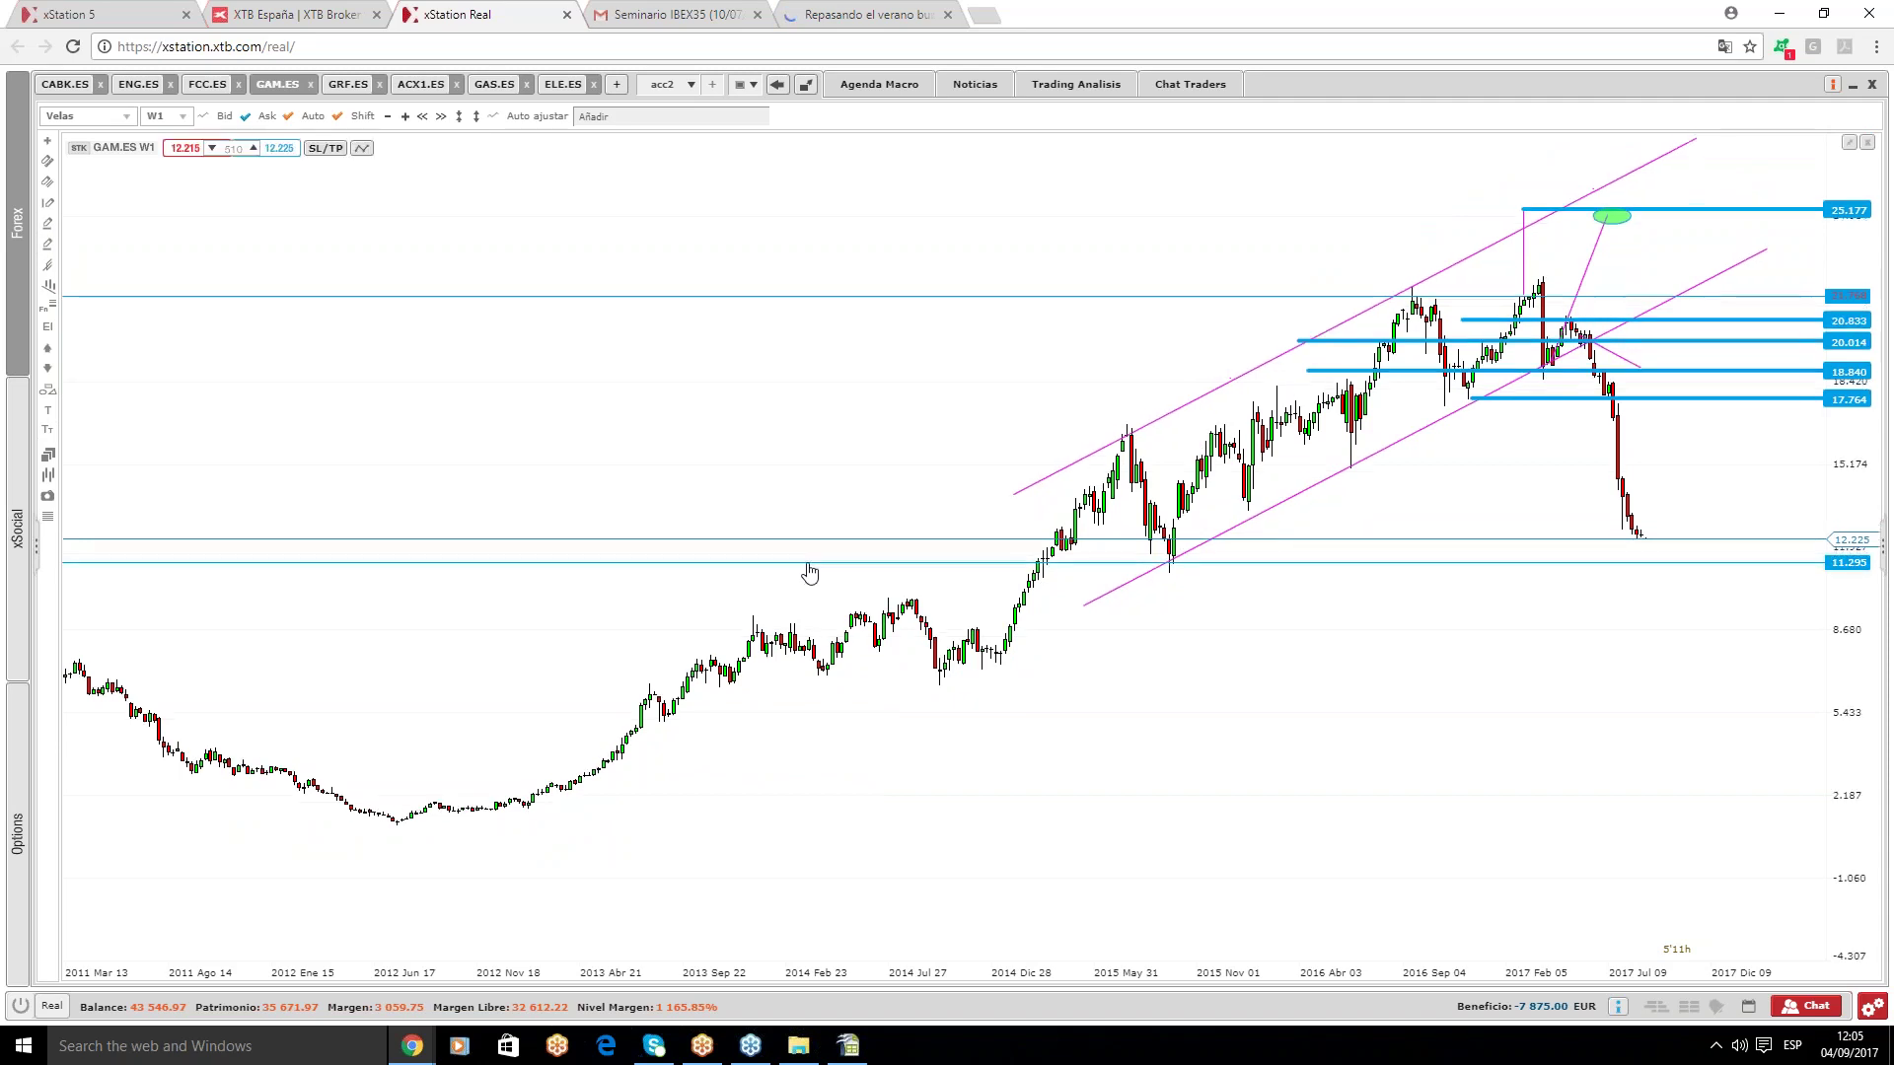
{"action": "left_click", "coordinate": [810, 558]}
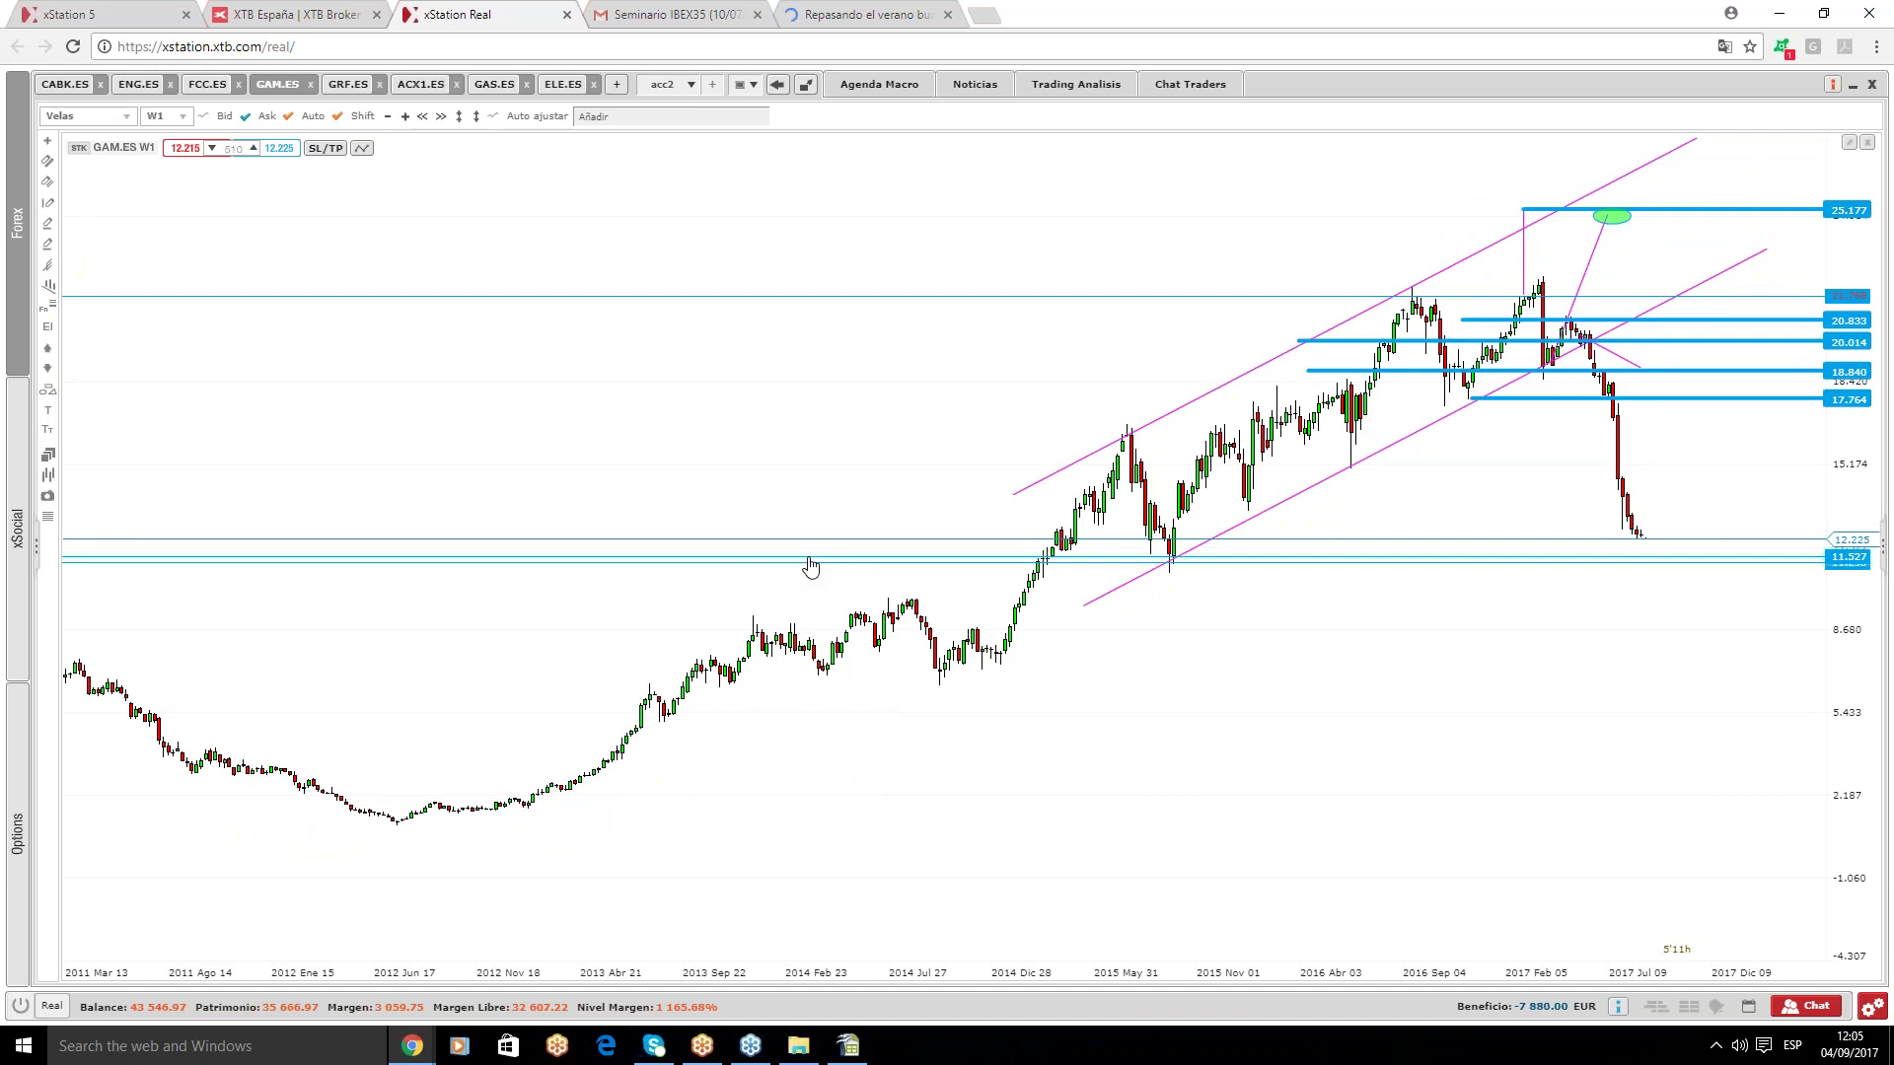
{"action": "left_click_drag", "start_coordinate": [808, 557], "coordinate": [810, 552]}
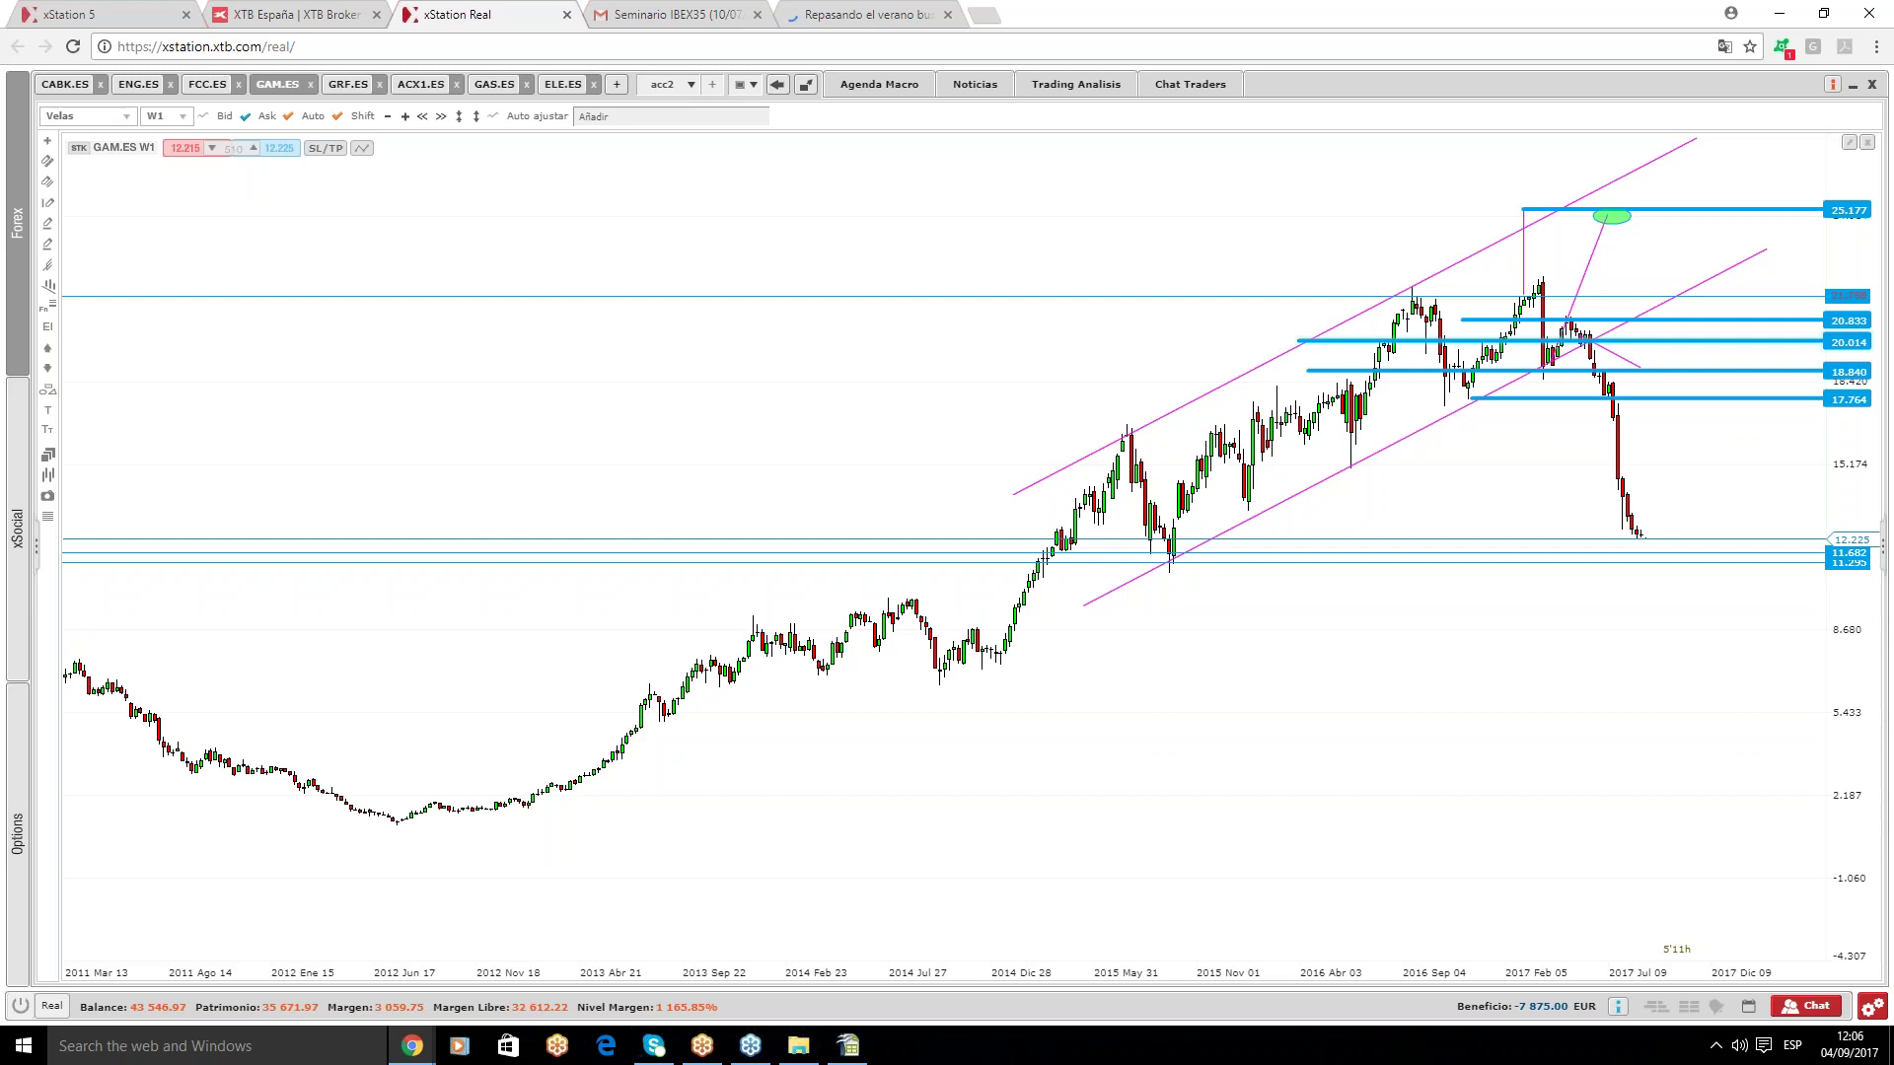
{"action": "left_click", "coordinate": [166, 116]}
- Switch GAM.ES to D1 daily candles and select the 11.682 level
{"action": "left_click", "coordinate": [153, 255]}
{"action": "scroll", "coordinate": [1220, 446], "scroll_direction": "down", "scroll_amount": 5}
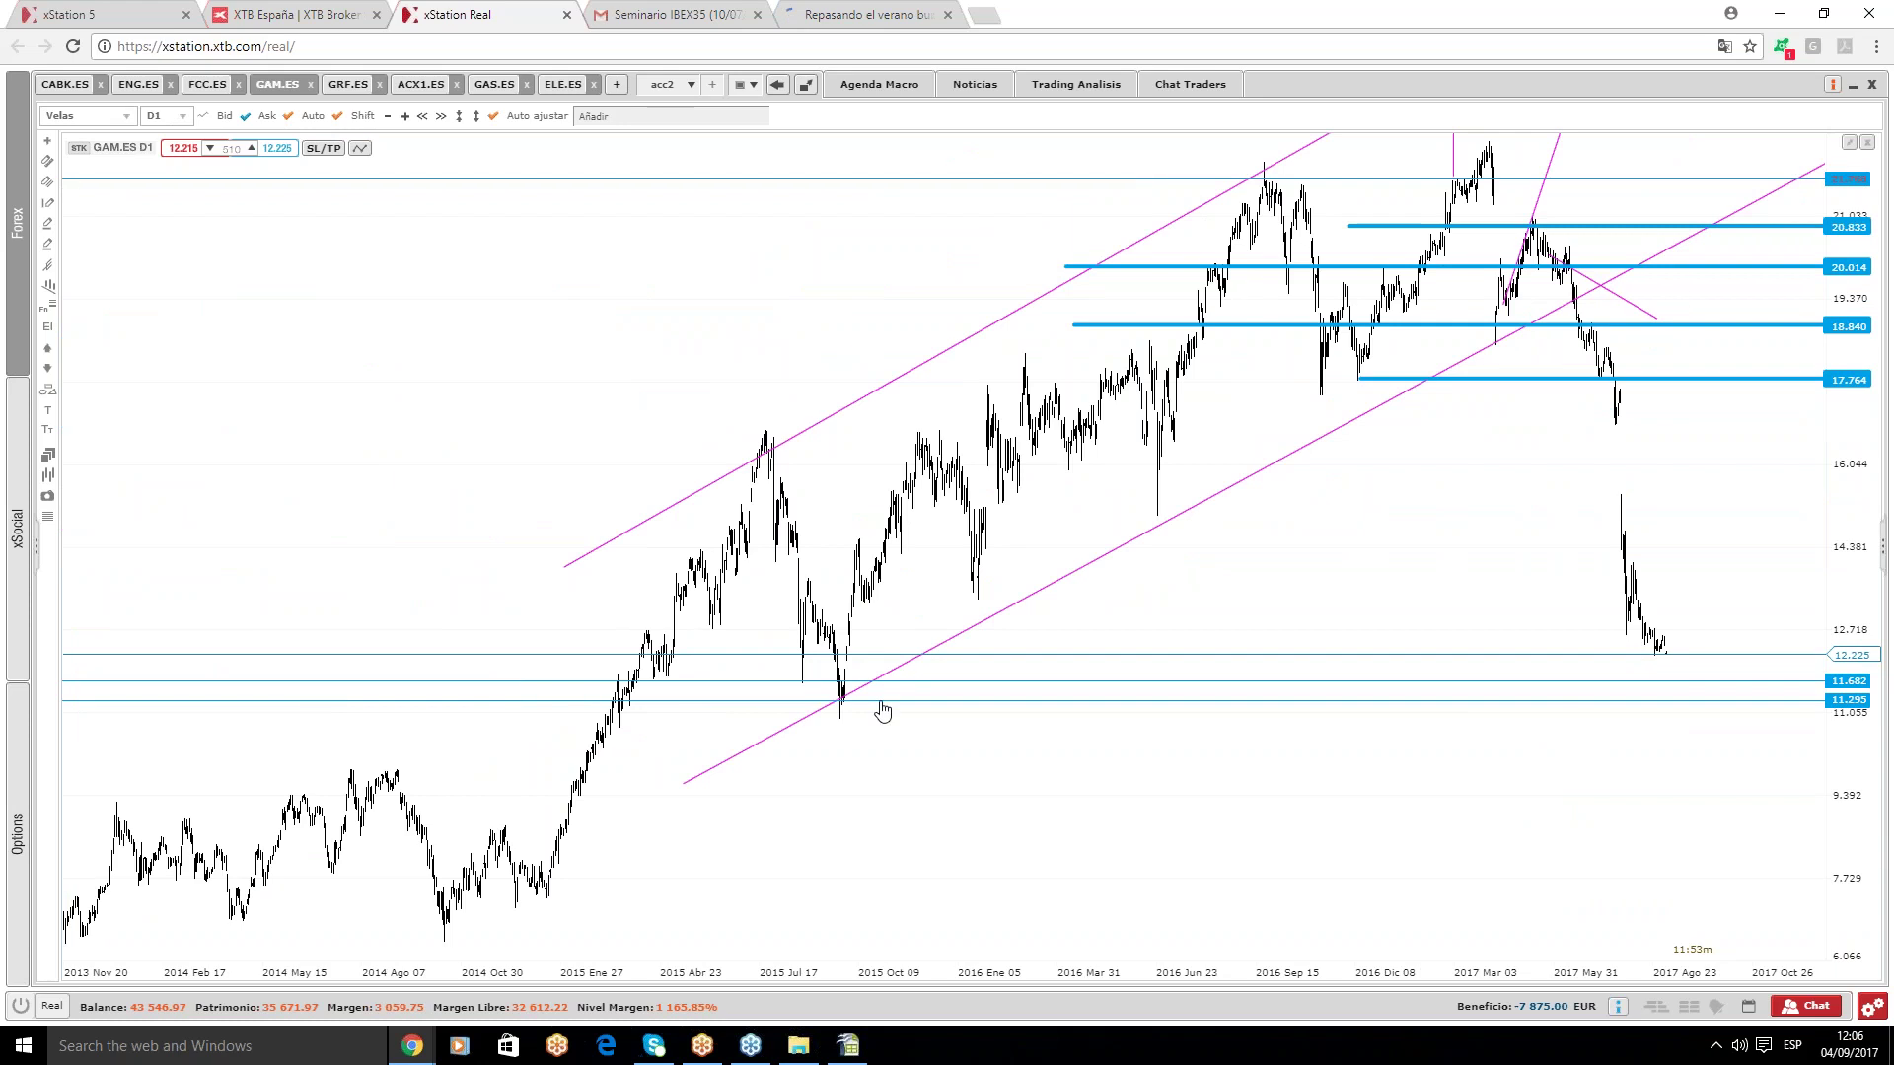
{"action": "scroll", "coordinate": [1741, 685], "scroll_direction": "up", "scroll_amount": 1}
{"action": "left_click", "coordinate": [1765, 681]}
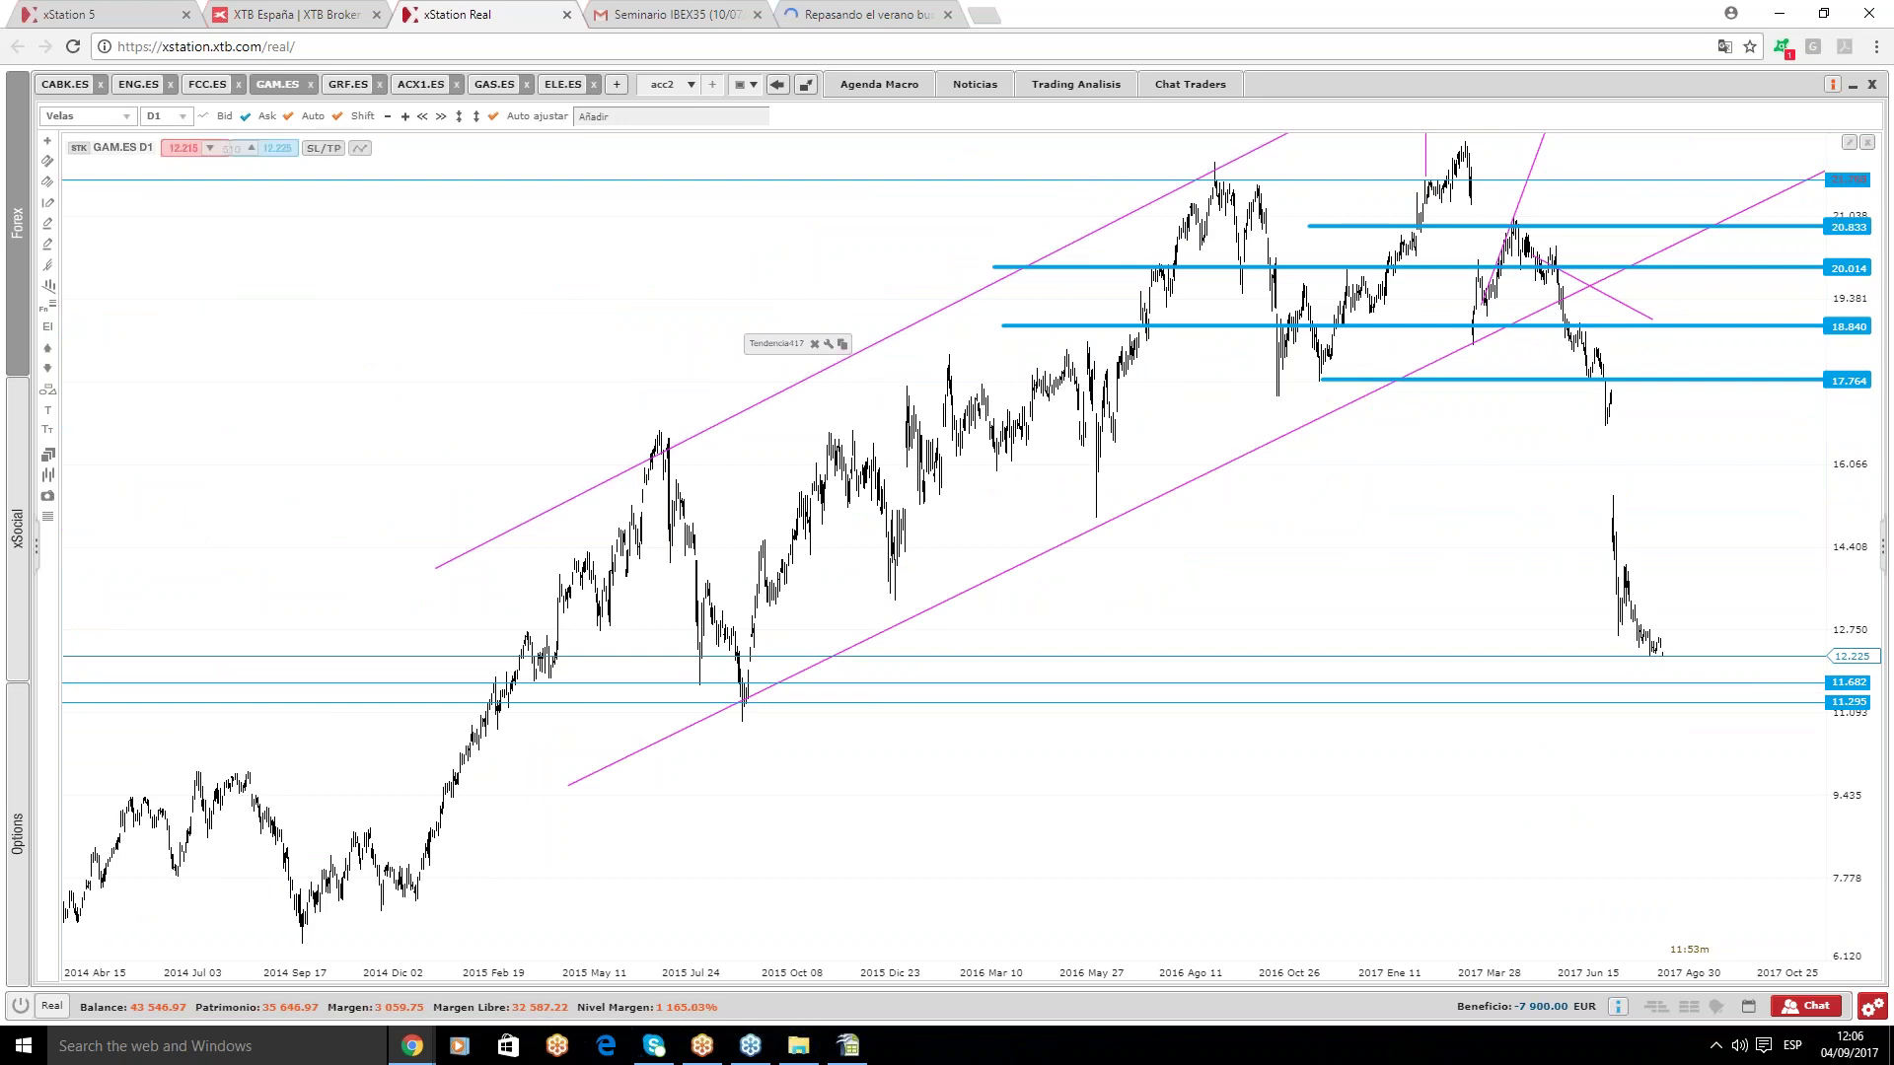
- Review the most recent GAM.ES daily candles, then bring up the GRF.ES and ACX1.ES charts
{"action": "scroll", "coordinate": [1811, 598], "scroll_direction": "up", "scroll_amount": 2}
{"action": "scroll", "coordinate": [1811, 599], "scroll_direction": "up", "scroll_amount": 1}
{"action": "scroll", "coordinate": [1579, 604], "scroll_direction": "up", "scroll_amount": 1}
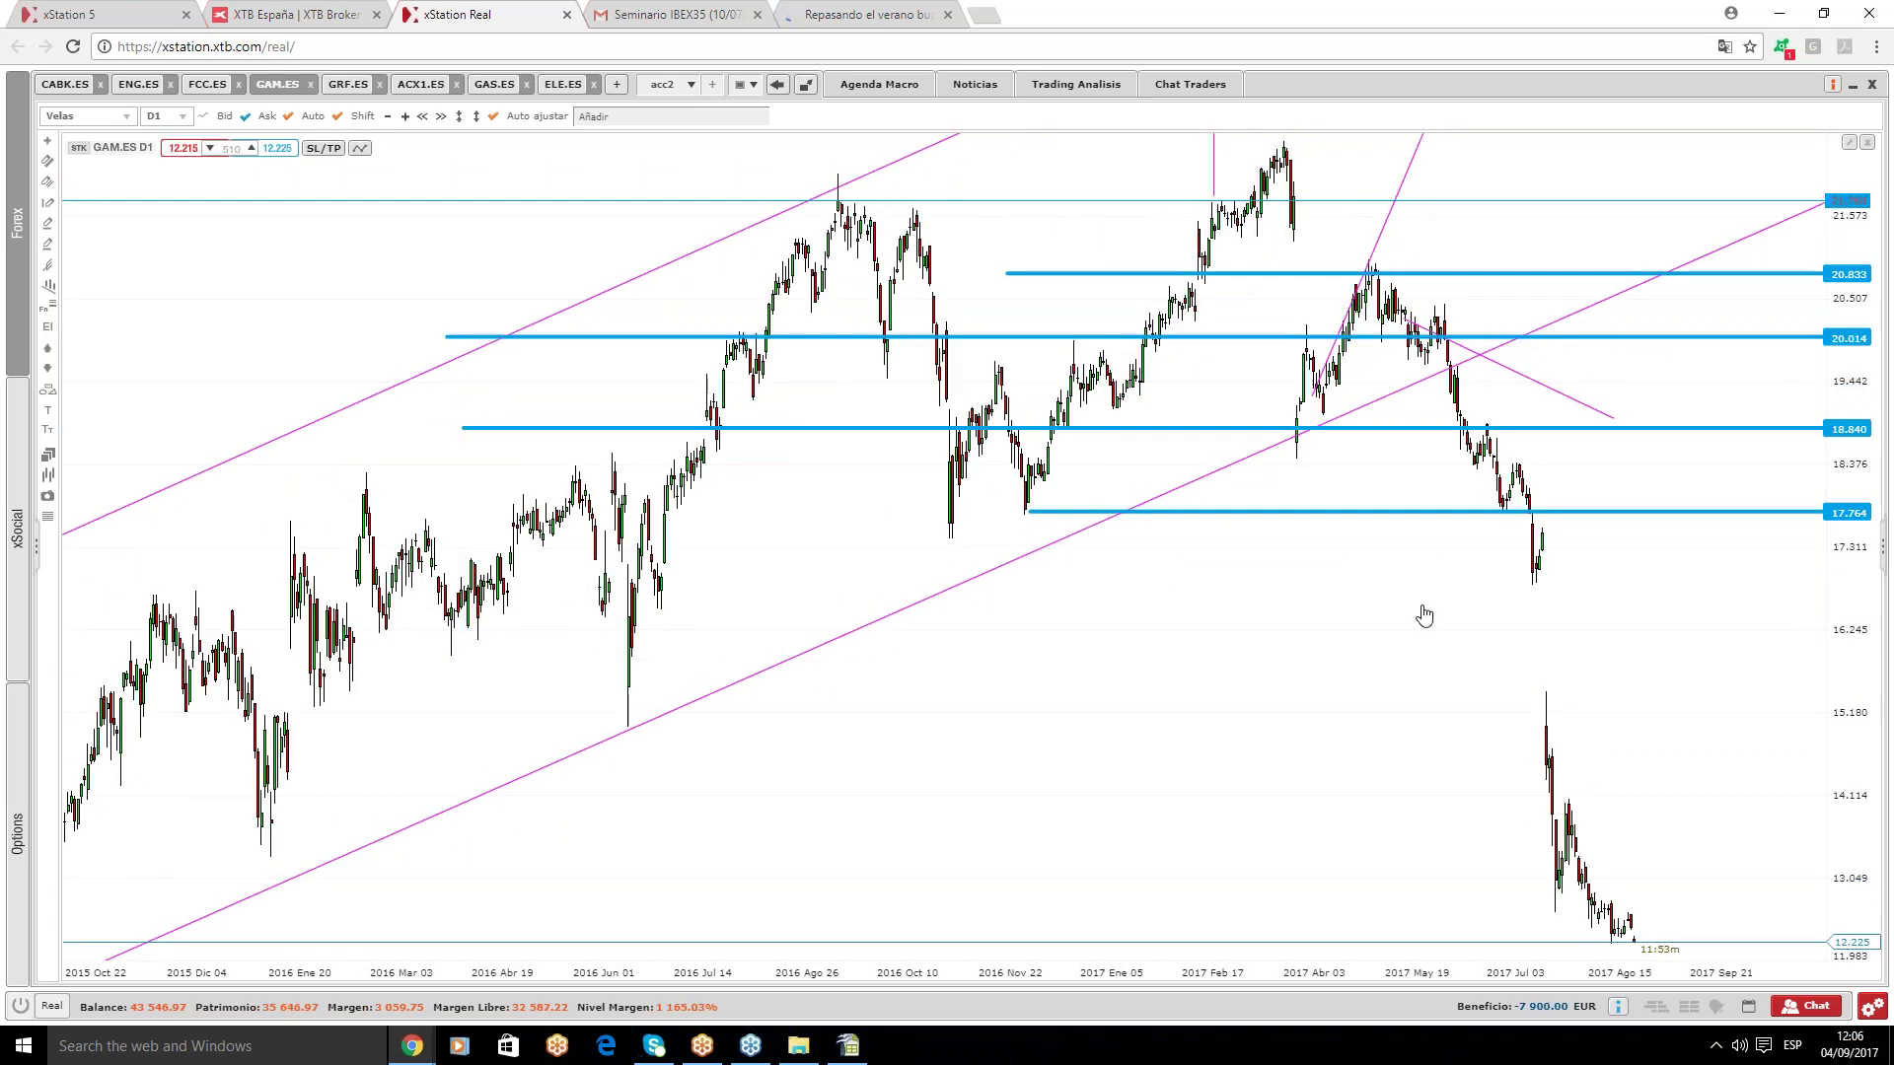
{"action": "scroll", "coordinate": [1312, 523], "scroll_direction": "up", "scroll_amount": 1}
{"action": "left_click_drag", "start_coordinate": [1350, 486], "coordinate": [1270, 483]}
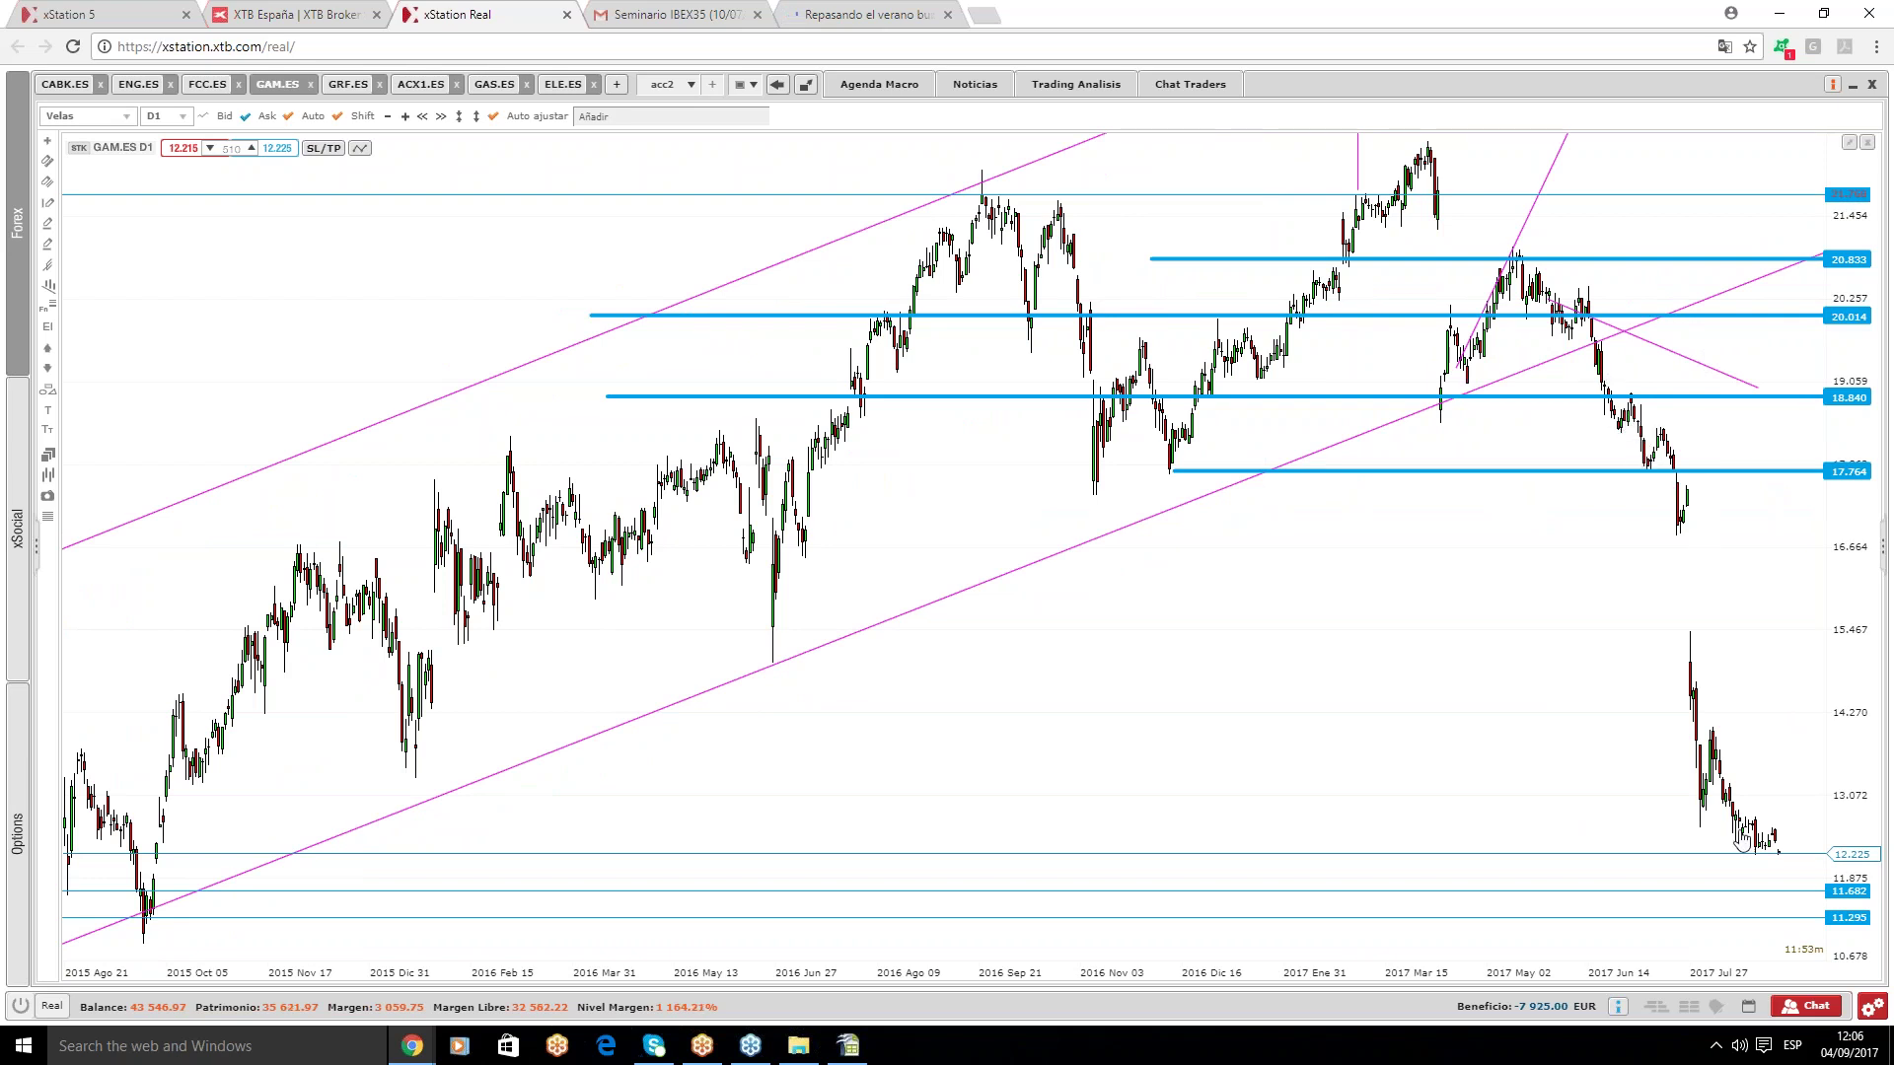
{"action": "left_click", "coordinate": [357, 89]}
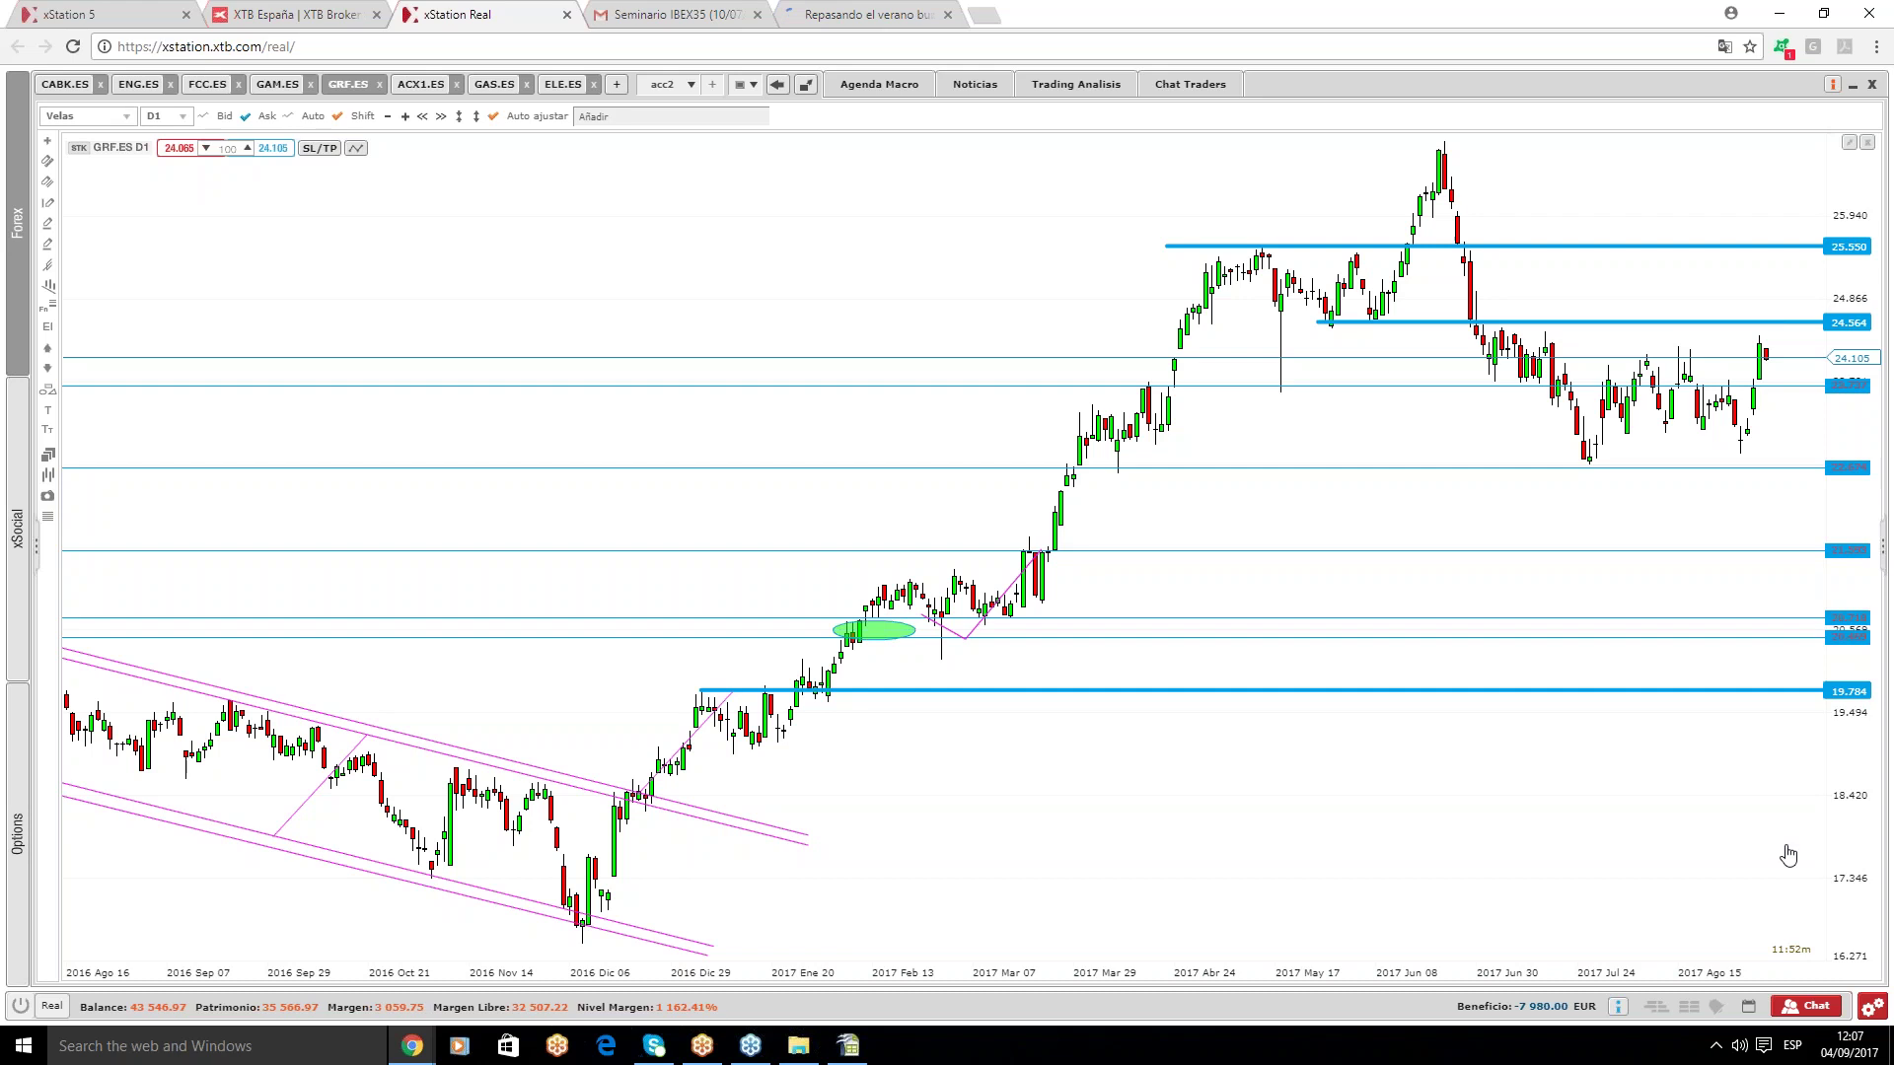
{"action": "left_click", "coordinate": [427, 87]}
- Bring up the ACX1.ES chart with automatic vertical fitting turned on
{"action": "left_click", "coordinate": [414, 87]}
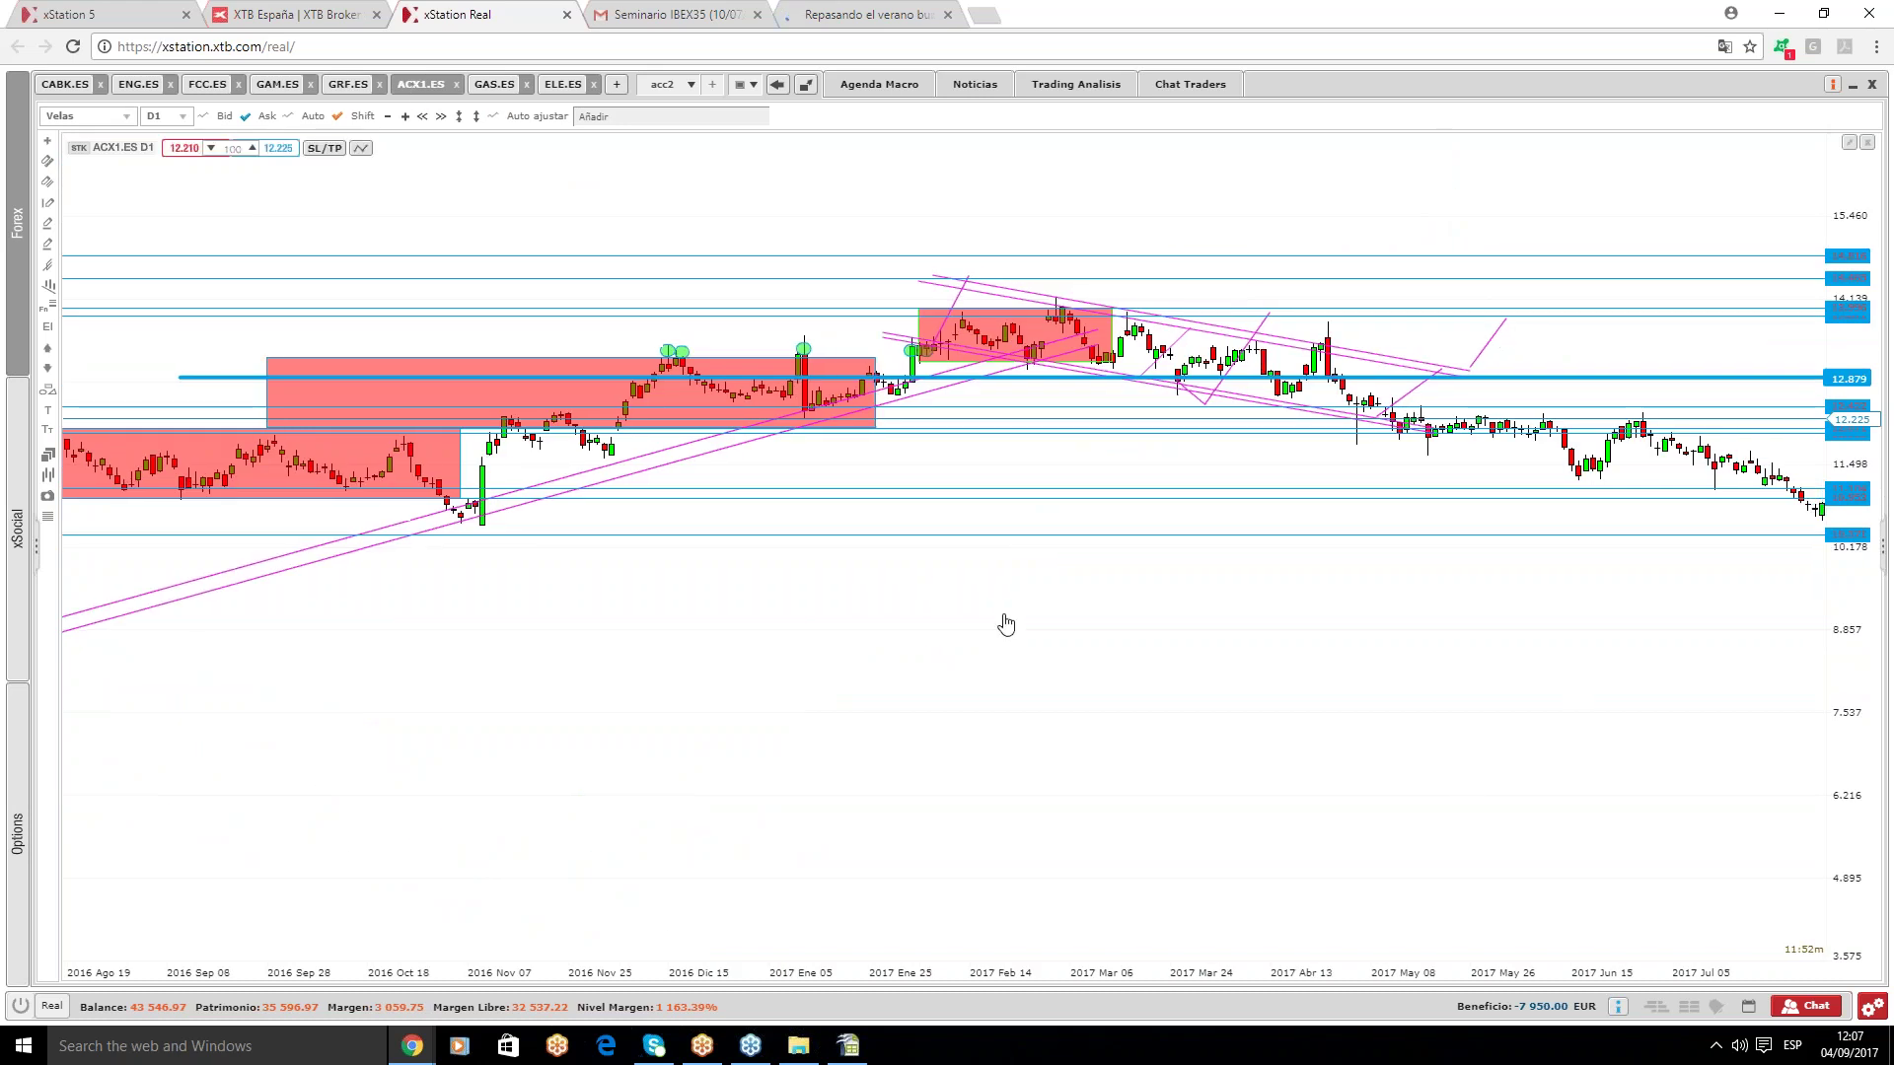
{"action": "scroll", "coordinate": [913, 602], "scroll_direction": "down", "scroll_amount": 3}
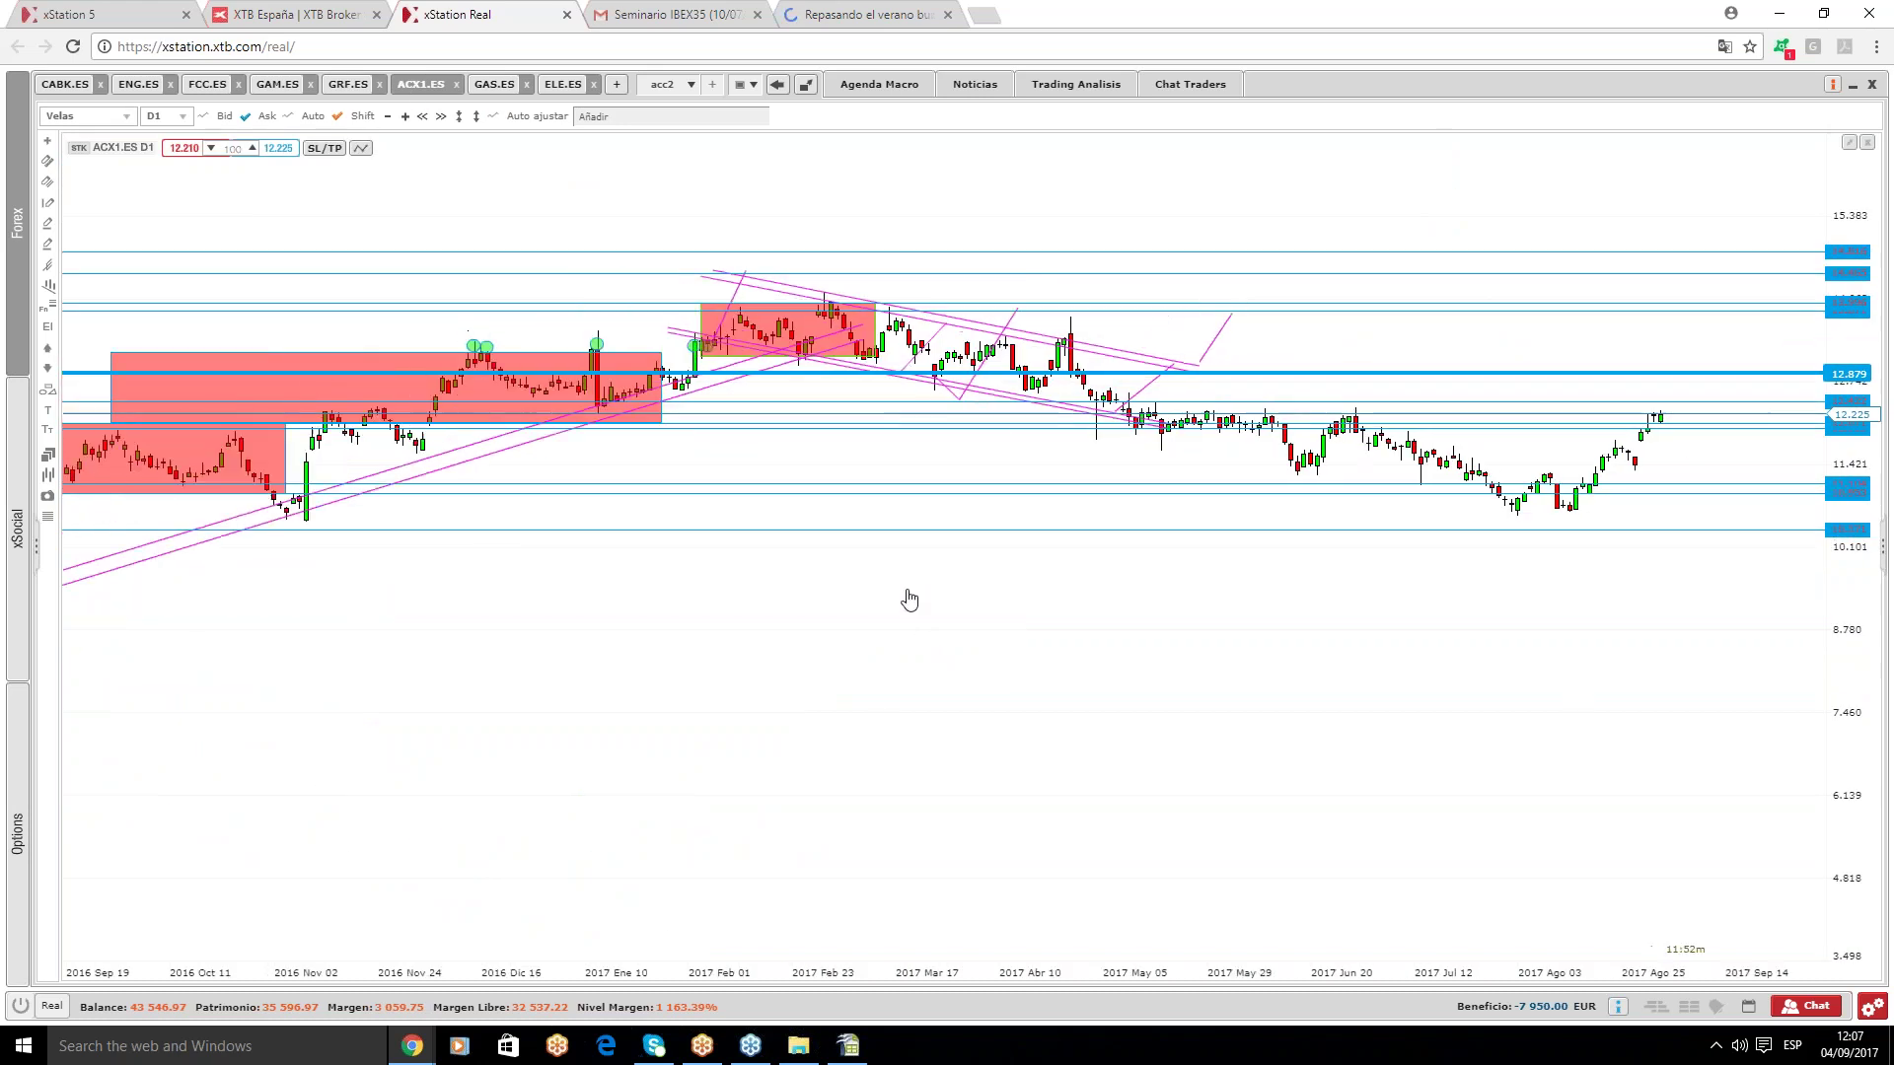
{"action": "left_click", "coordinate": [494, 116]}
{"action": "scroll", "coordinate": [1144, 563], "scroll_direction": "down", "scroll_amount": 3}
{"action": "scroll", "coordinate": [1289, 462], "scroll_direction": "down", "scroll_amount": 2}
{"action": "scroll", "coordinate": [1421, 338], "scroll_direction": "down", "scroll_amount": 2}
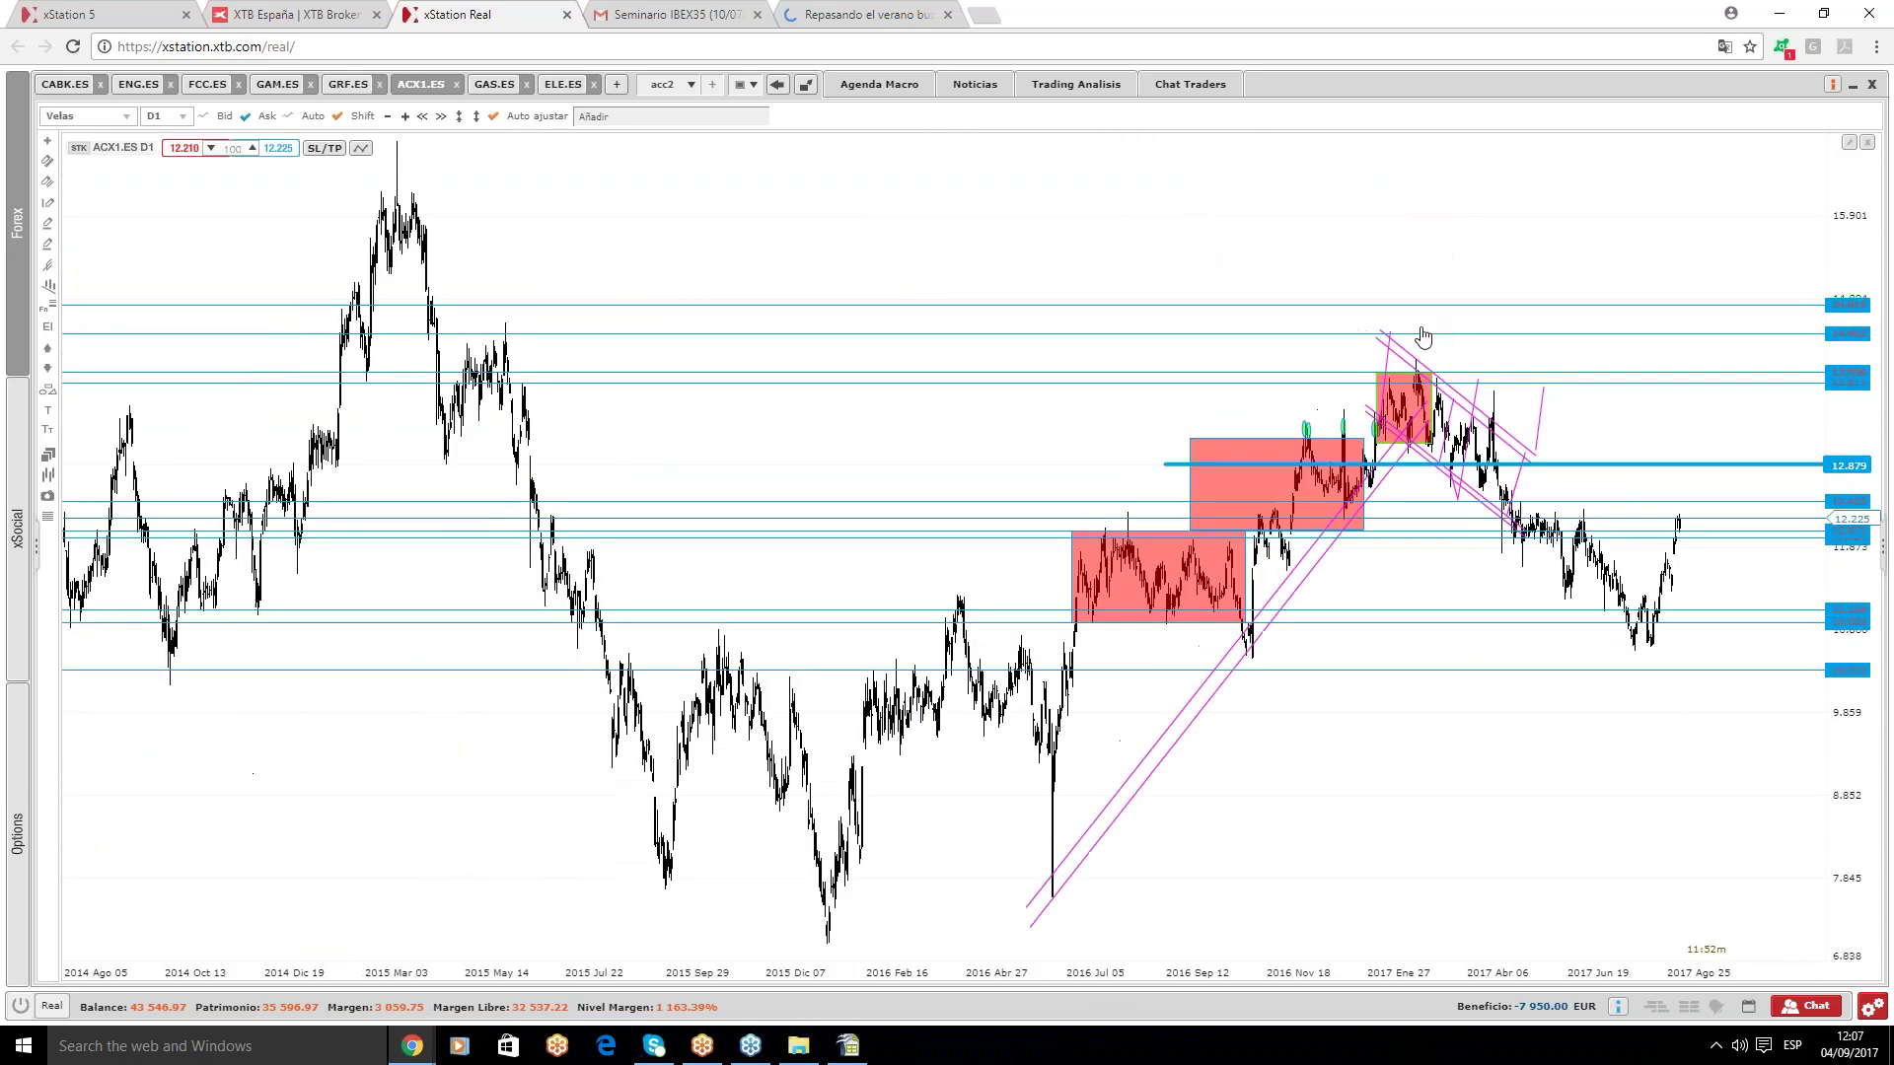
- Delete the three red rectangles, the lower parallel trend line and the long diagonal trend line
{"action": "left_click", "coordinate": [1291, 481]}
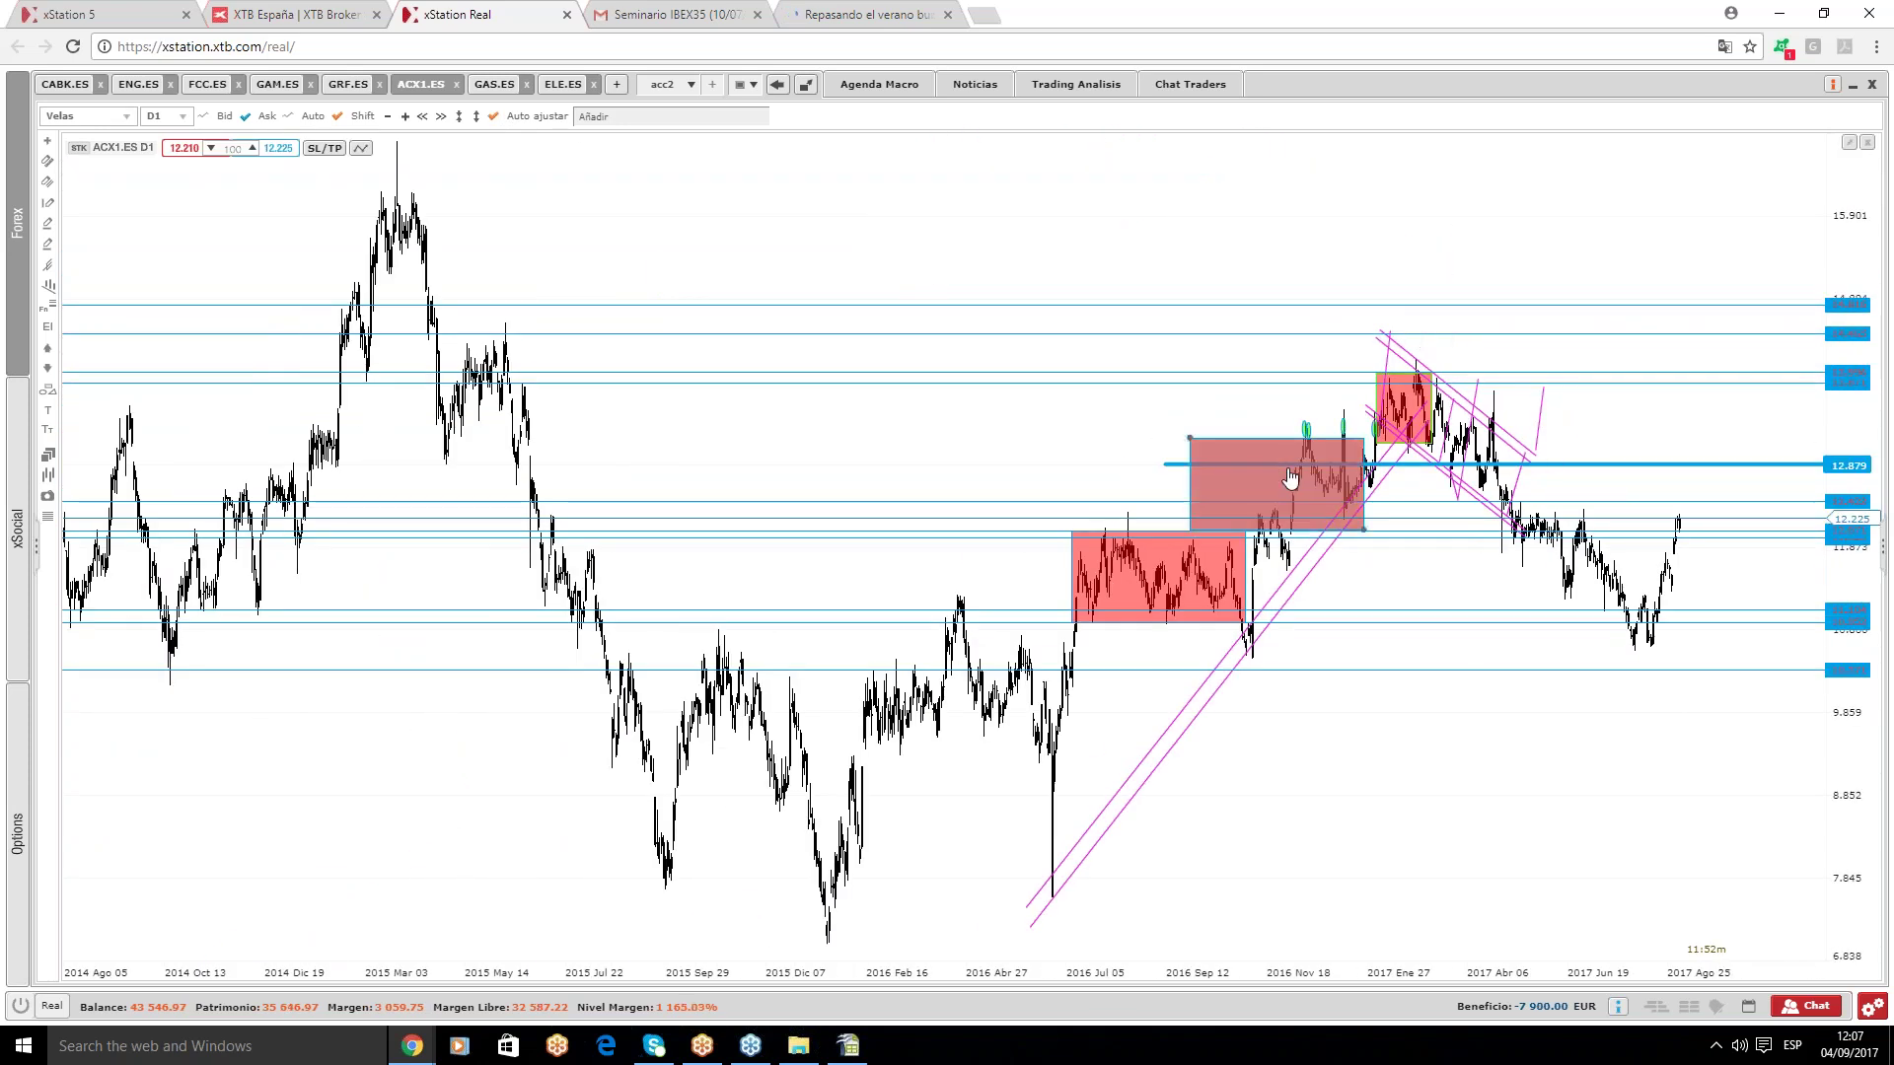
{"action": "key", "text": "Delete"}
{"action": "left_click", "coordinate": [1201, 548]}
{"action": "key", "text": "Delete"}
{"action": "scroll", "coordinate": [1411, 653], "scroll_direction": "up", "scroll_amount": 1}
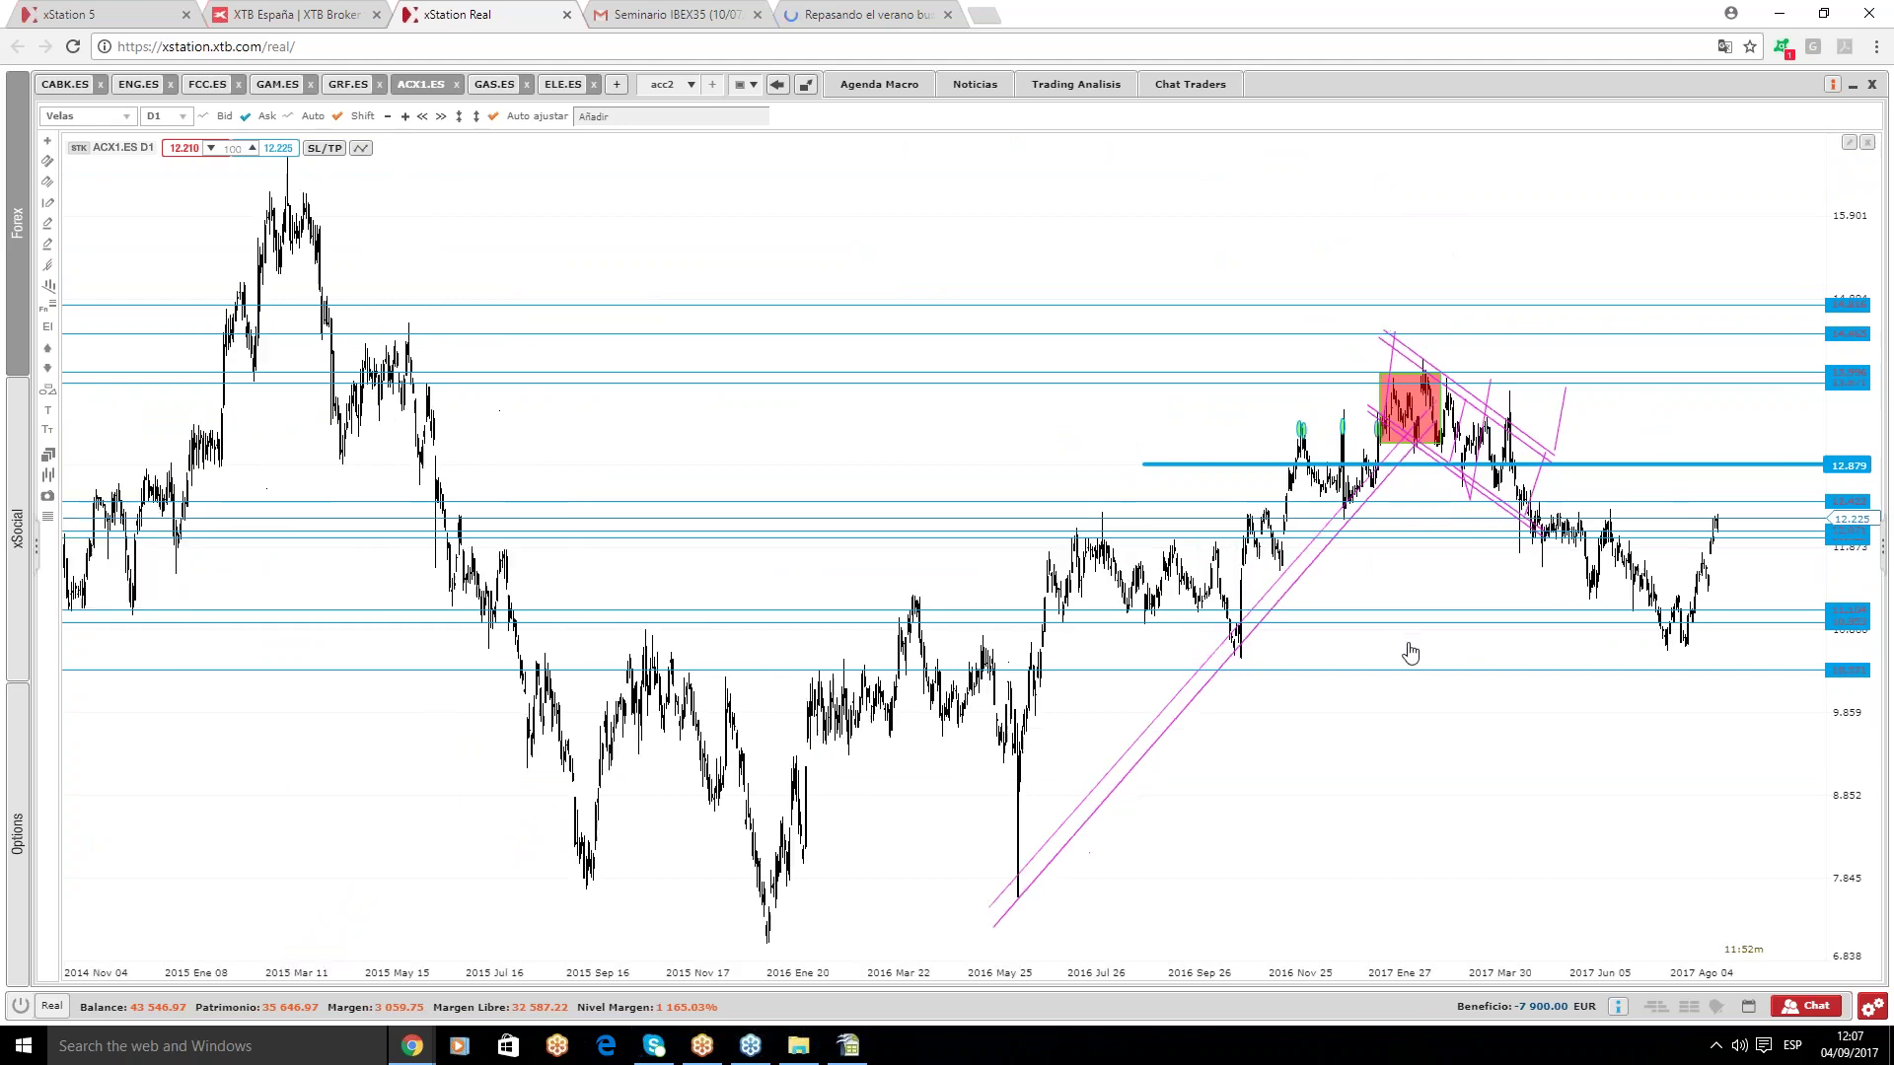
{"action": "scroll", "coordinate": [1411, 653], "scroll_direction": "up", "scroll_amount": 1}
{"action": "left_click", "coordinate": [1268, 610]}
{"action": "key", "text": "Delete"}
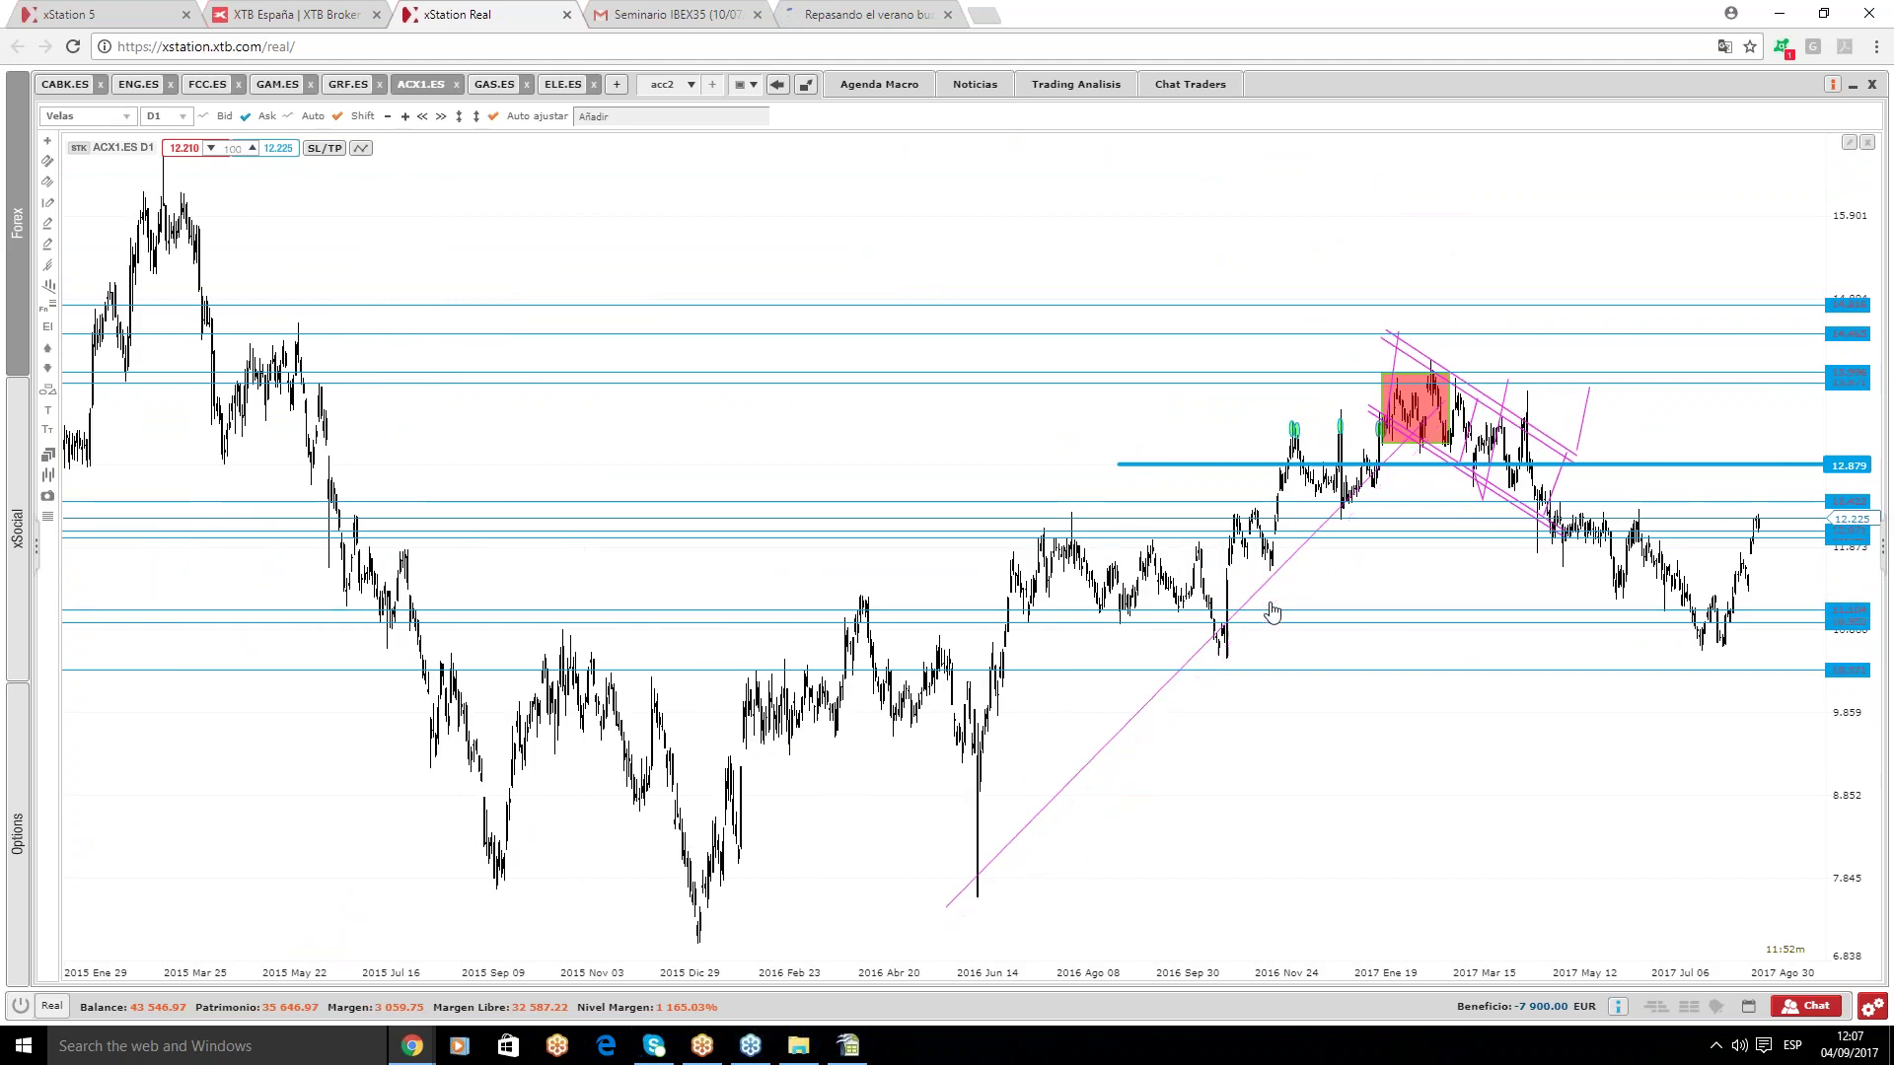
{"action": "key", "text": "Delete"}
{"action": "left_click", "coordinate": [1426, 413]}
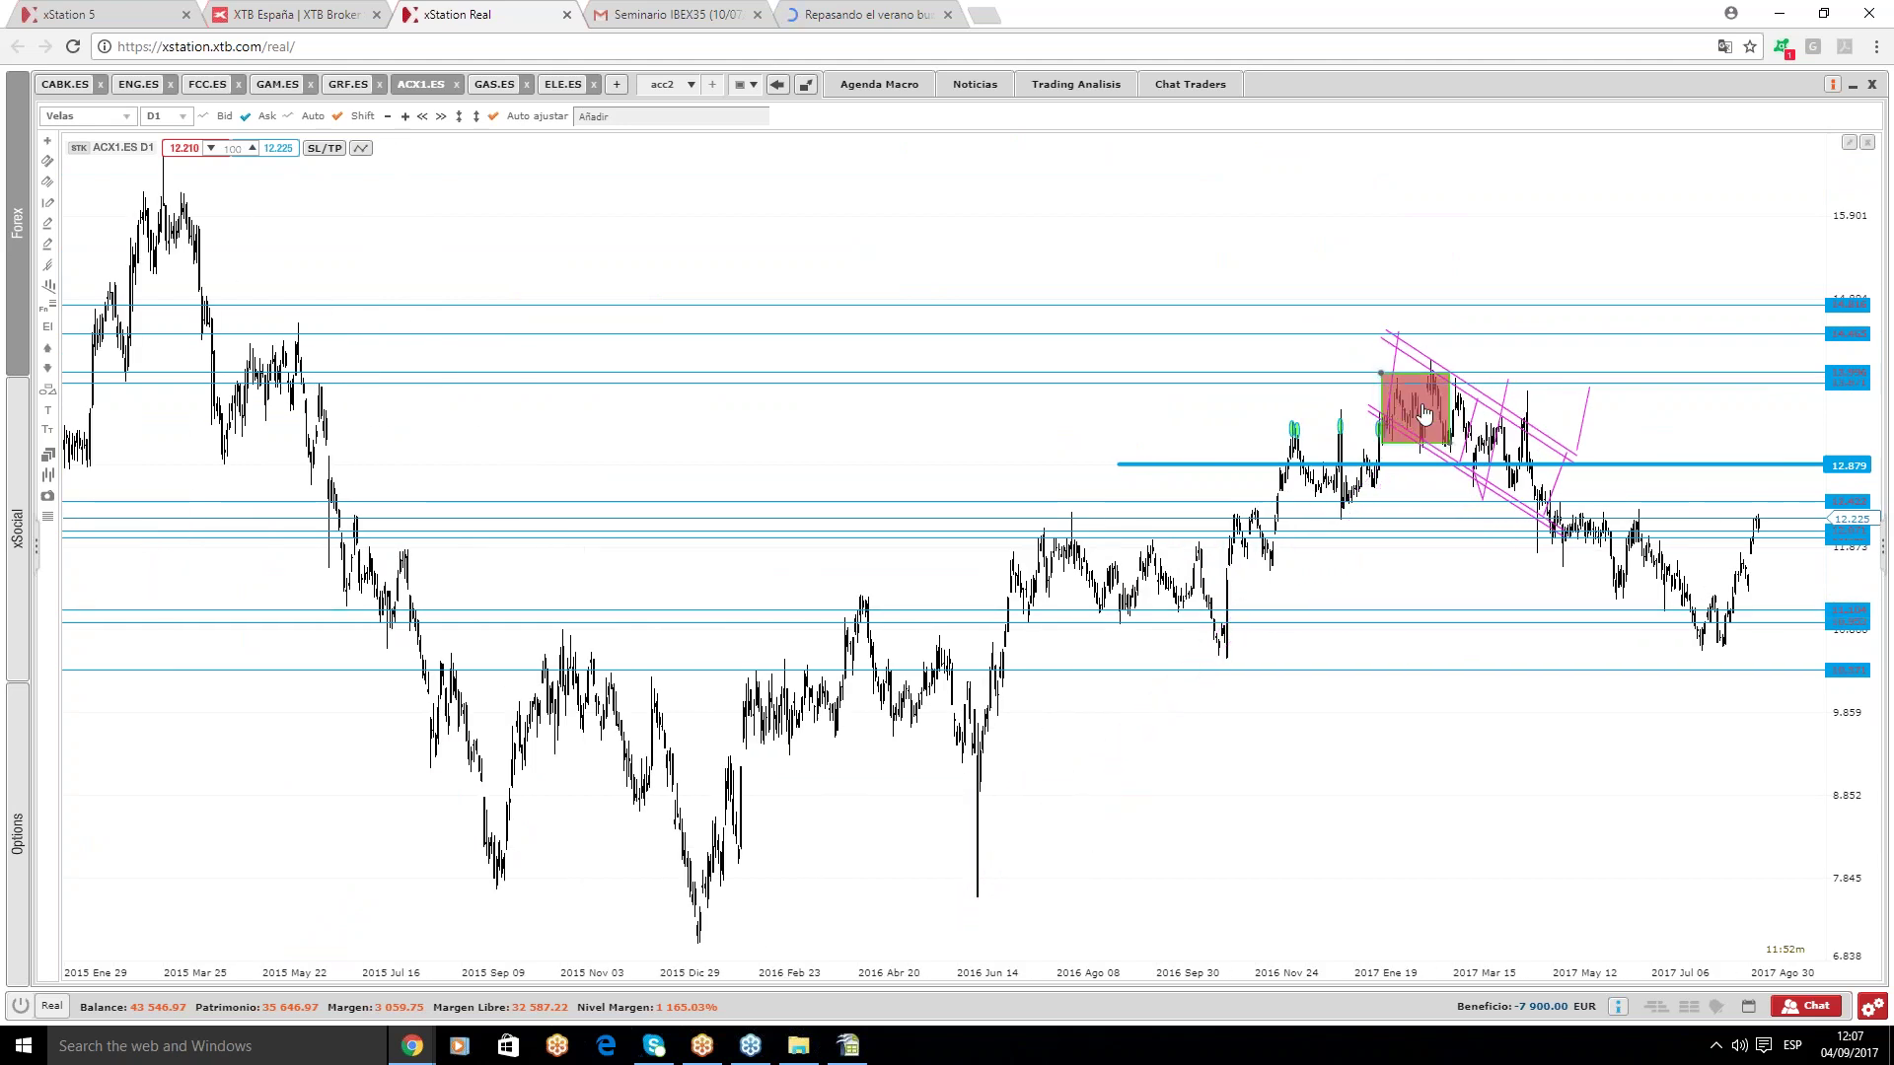
{"action": "key", "text": "Delete"}
- Delete the upper pink channel lines and segments
{"action": "scroll", "coordinate": [1805, 636], "scroll_direction": "up", "scroll_amount": 1}
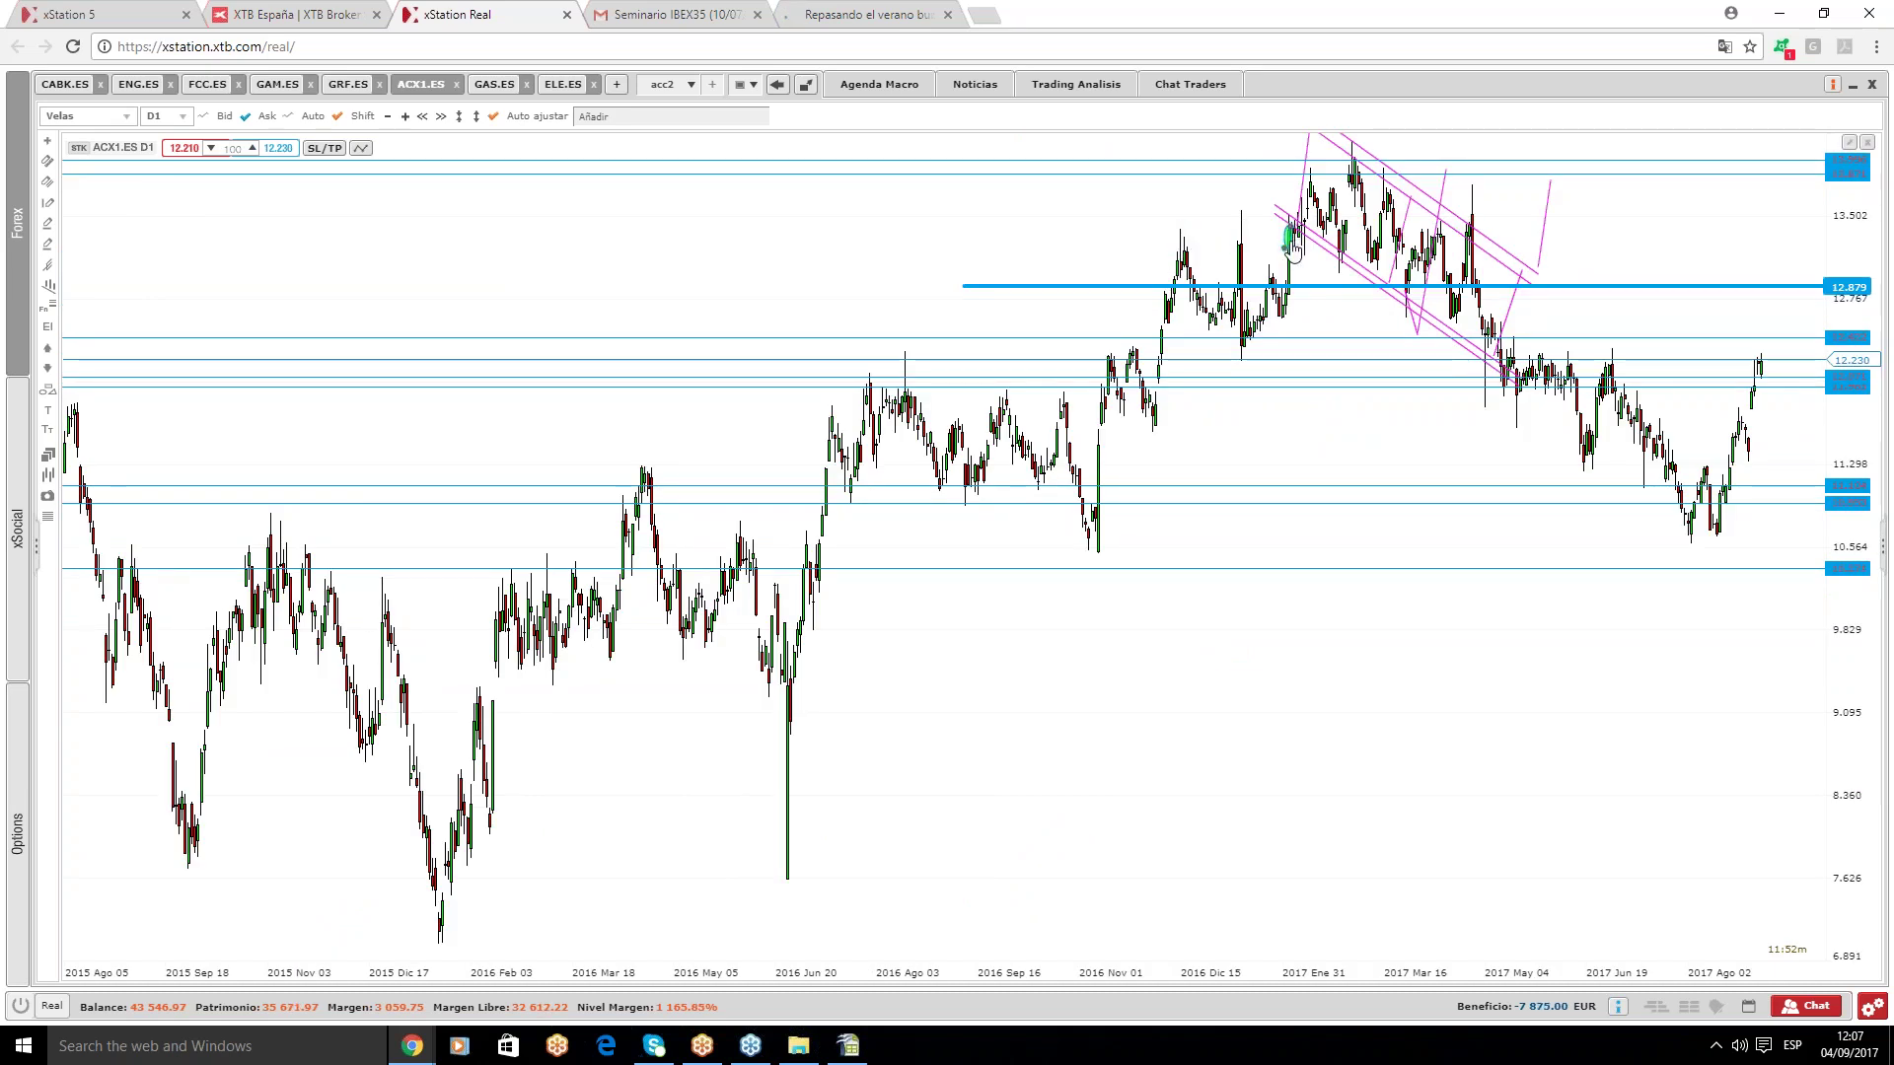
{"action": "scroll", "coordinate": [1848, 612], "scroll_direction": "up", "scroll_amount": 1}
{"action": "scroll", "coordinate": [1848, 612], "scroll_direction": "up", "scroll_amount": 1}
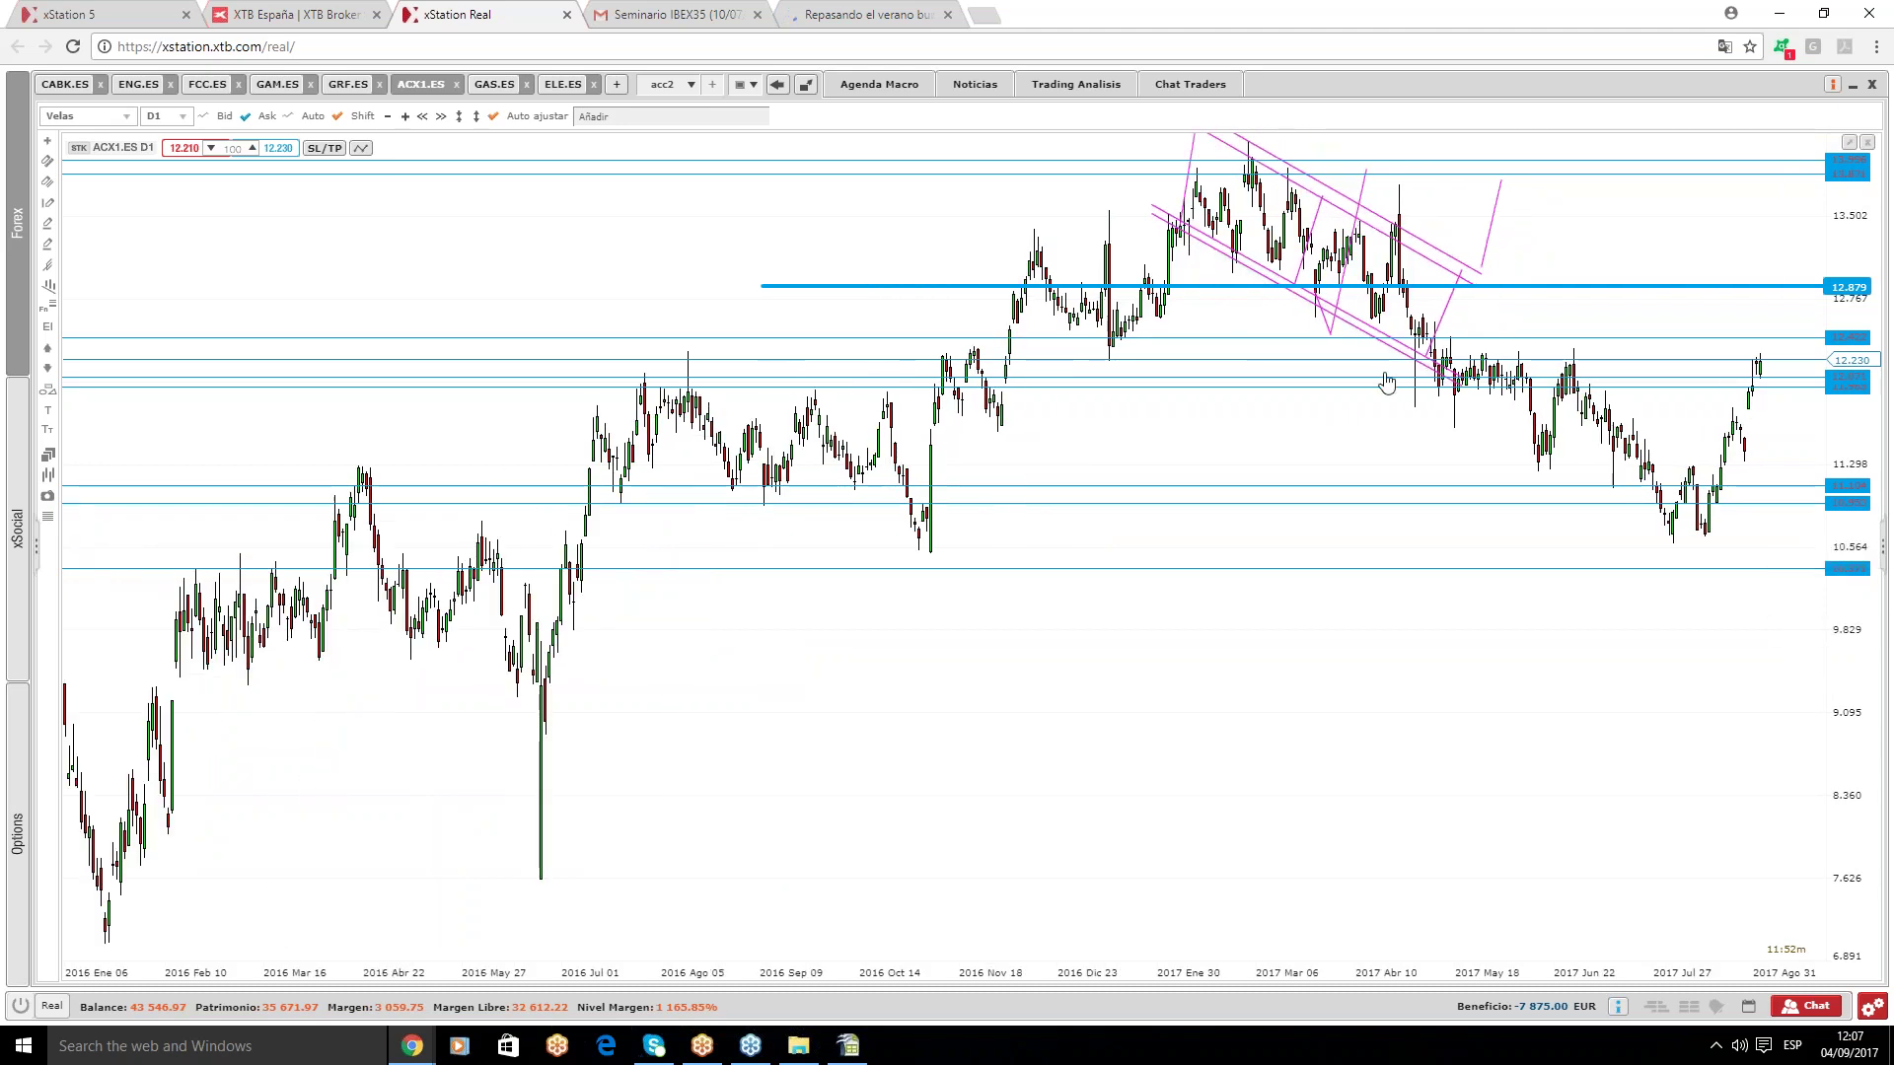
{"action": "left_click_drag", "start_coordinate": [1415, 374], "coordinate": [1419, 375]}
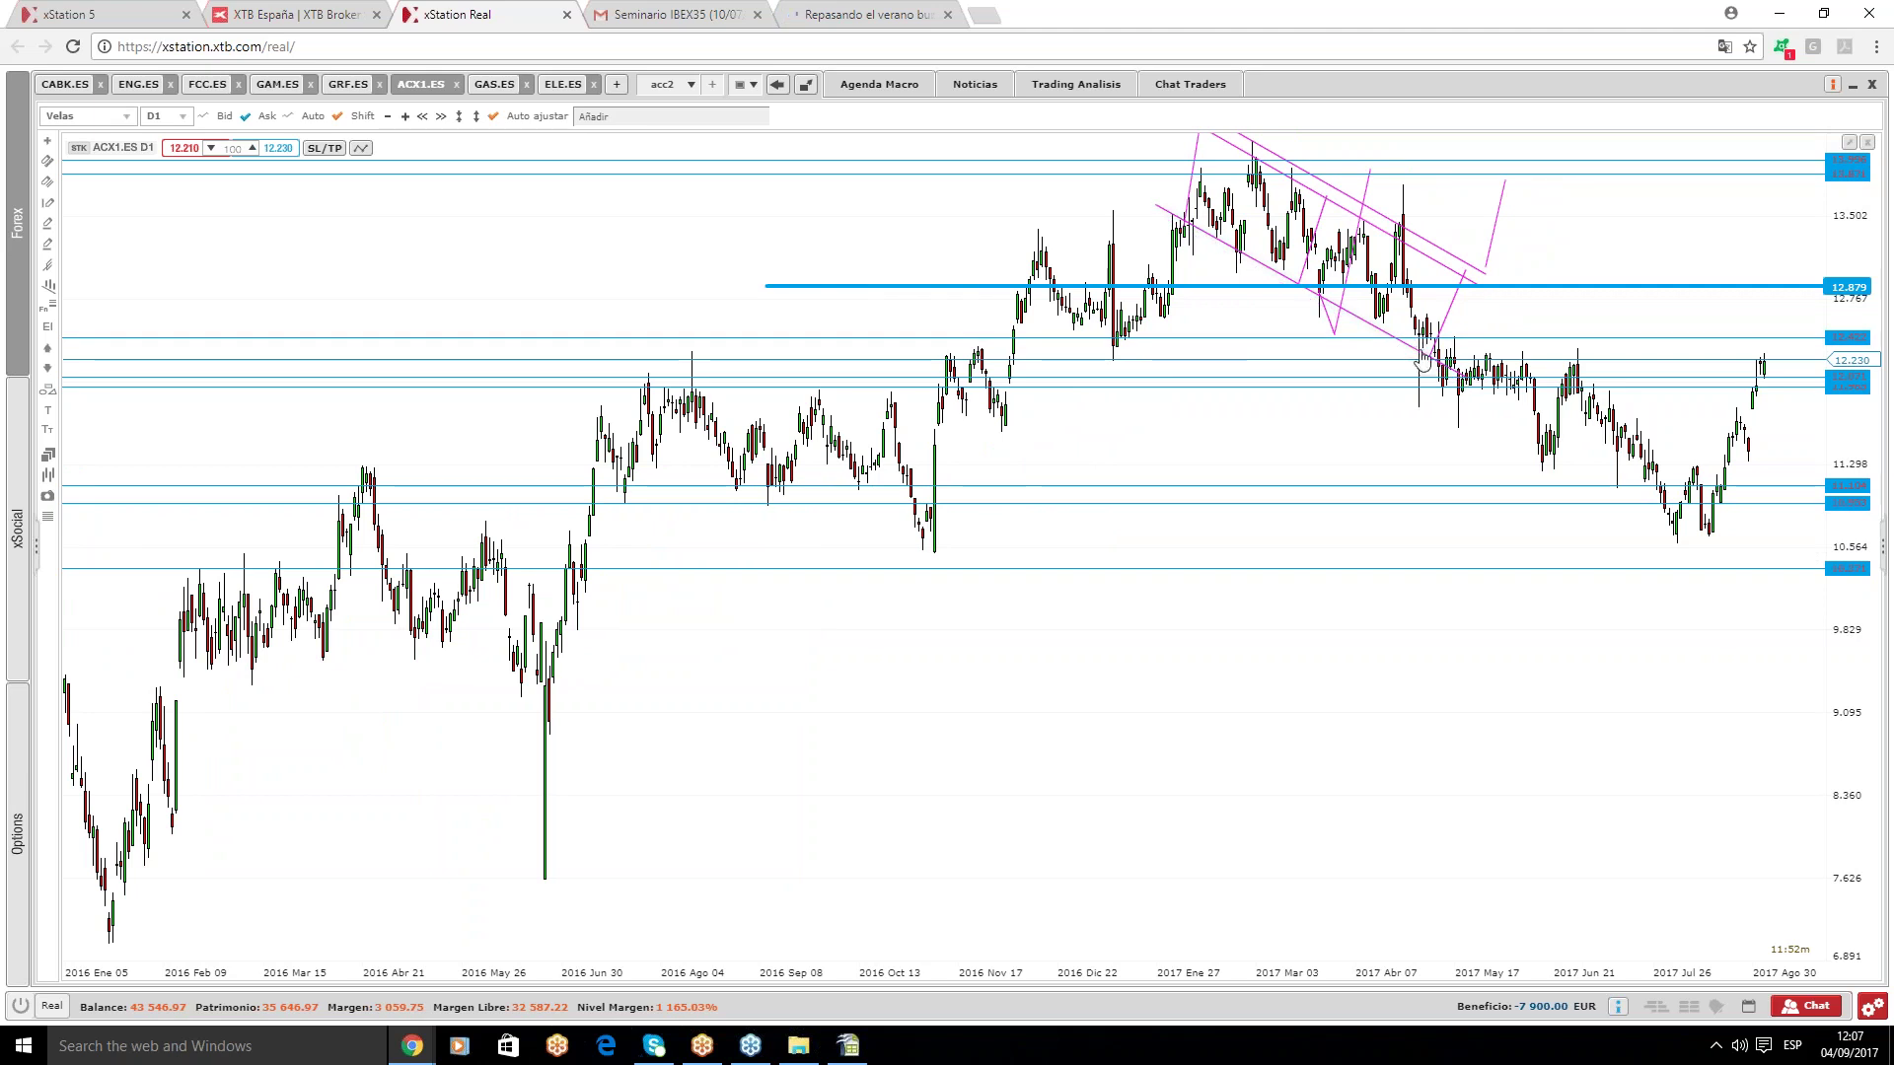
{"action": "key", "text": "Delete"}
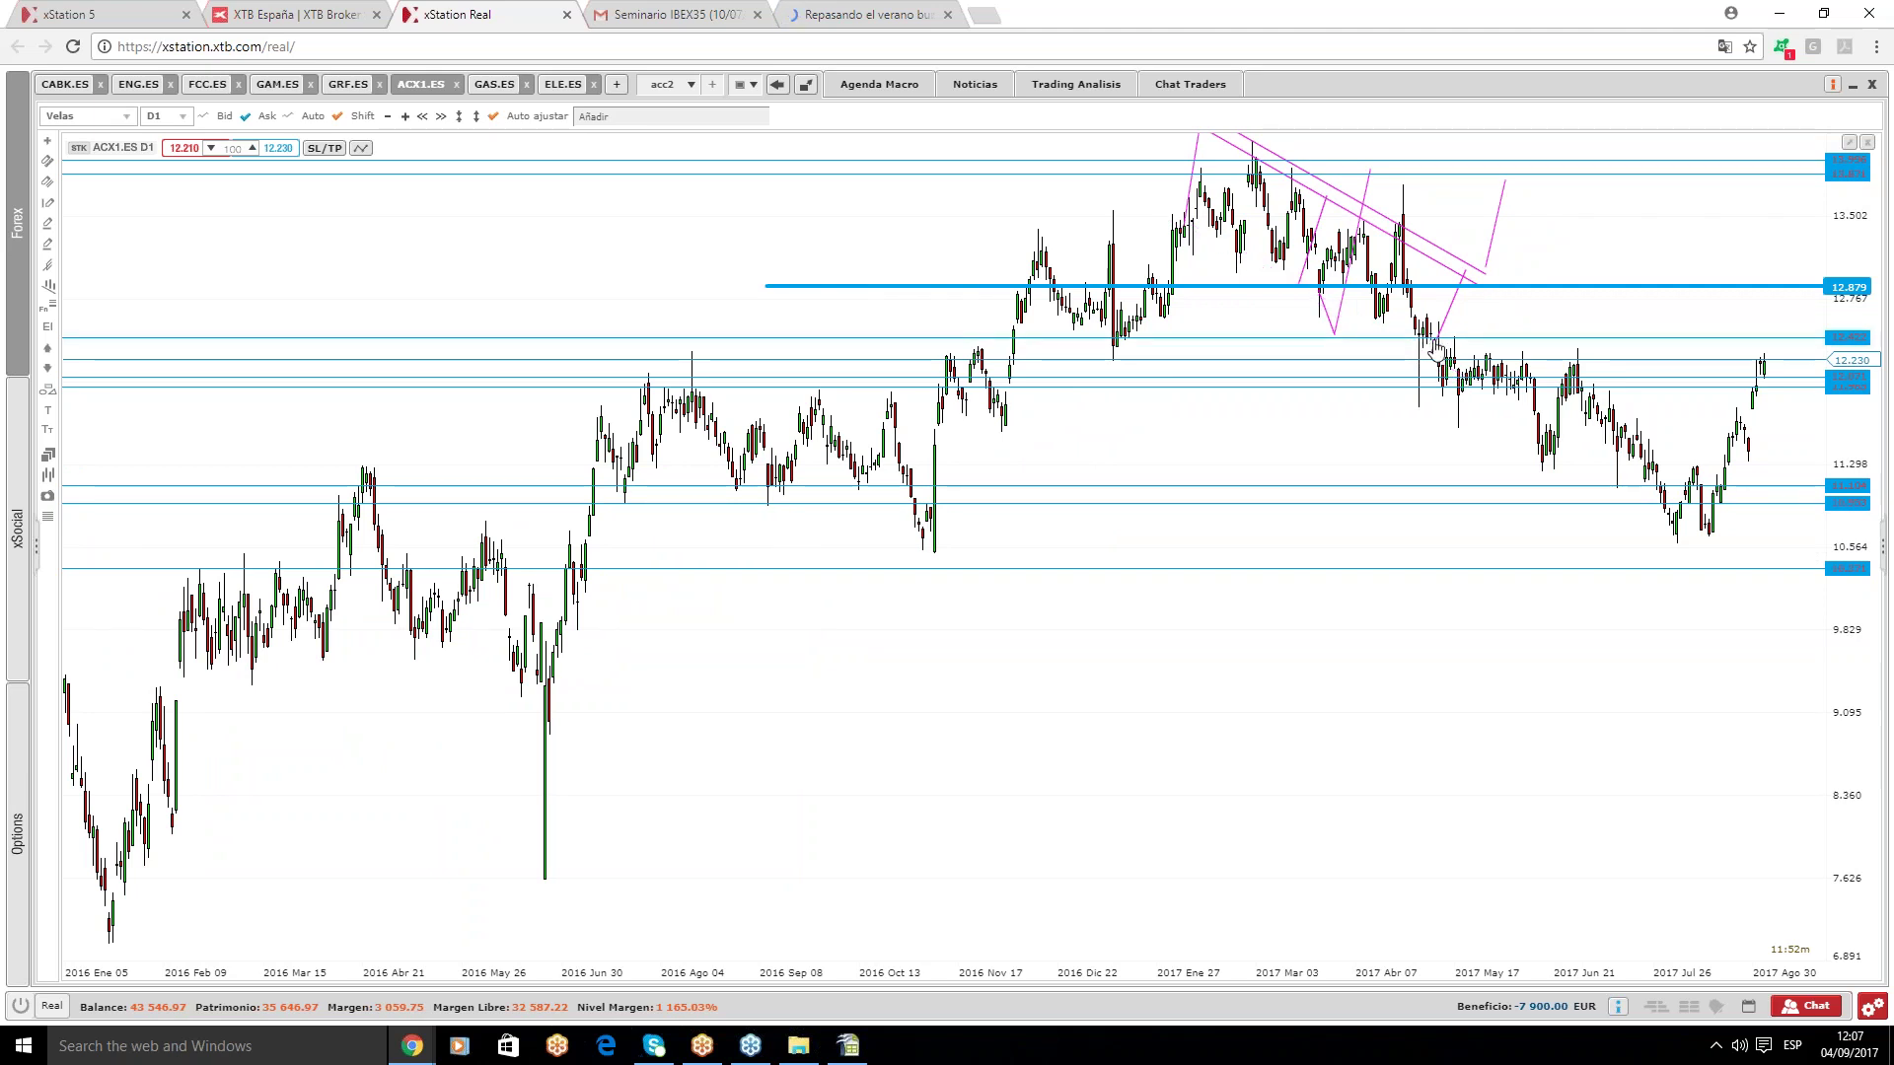
{"action": "key", "text": "Delete"}
{"action": "left_click", "coordinate": [1447, 266]}
{"action": "key", "text": "Delete"}
{"action": "left_click", "coordinate": [1447, 254]}
{"action": "key", "text": "Delete"}
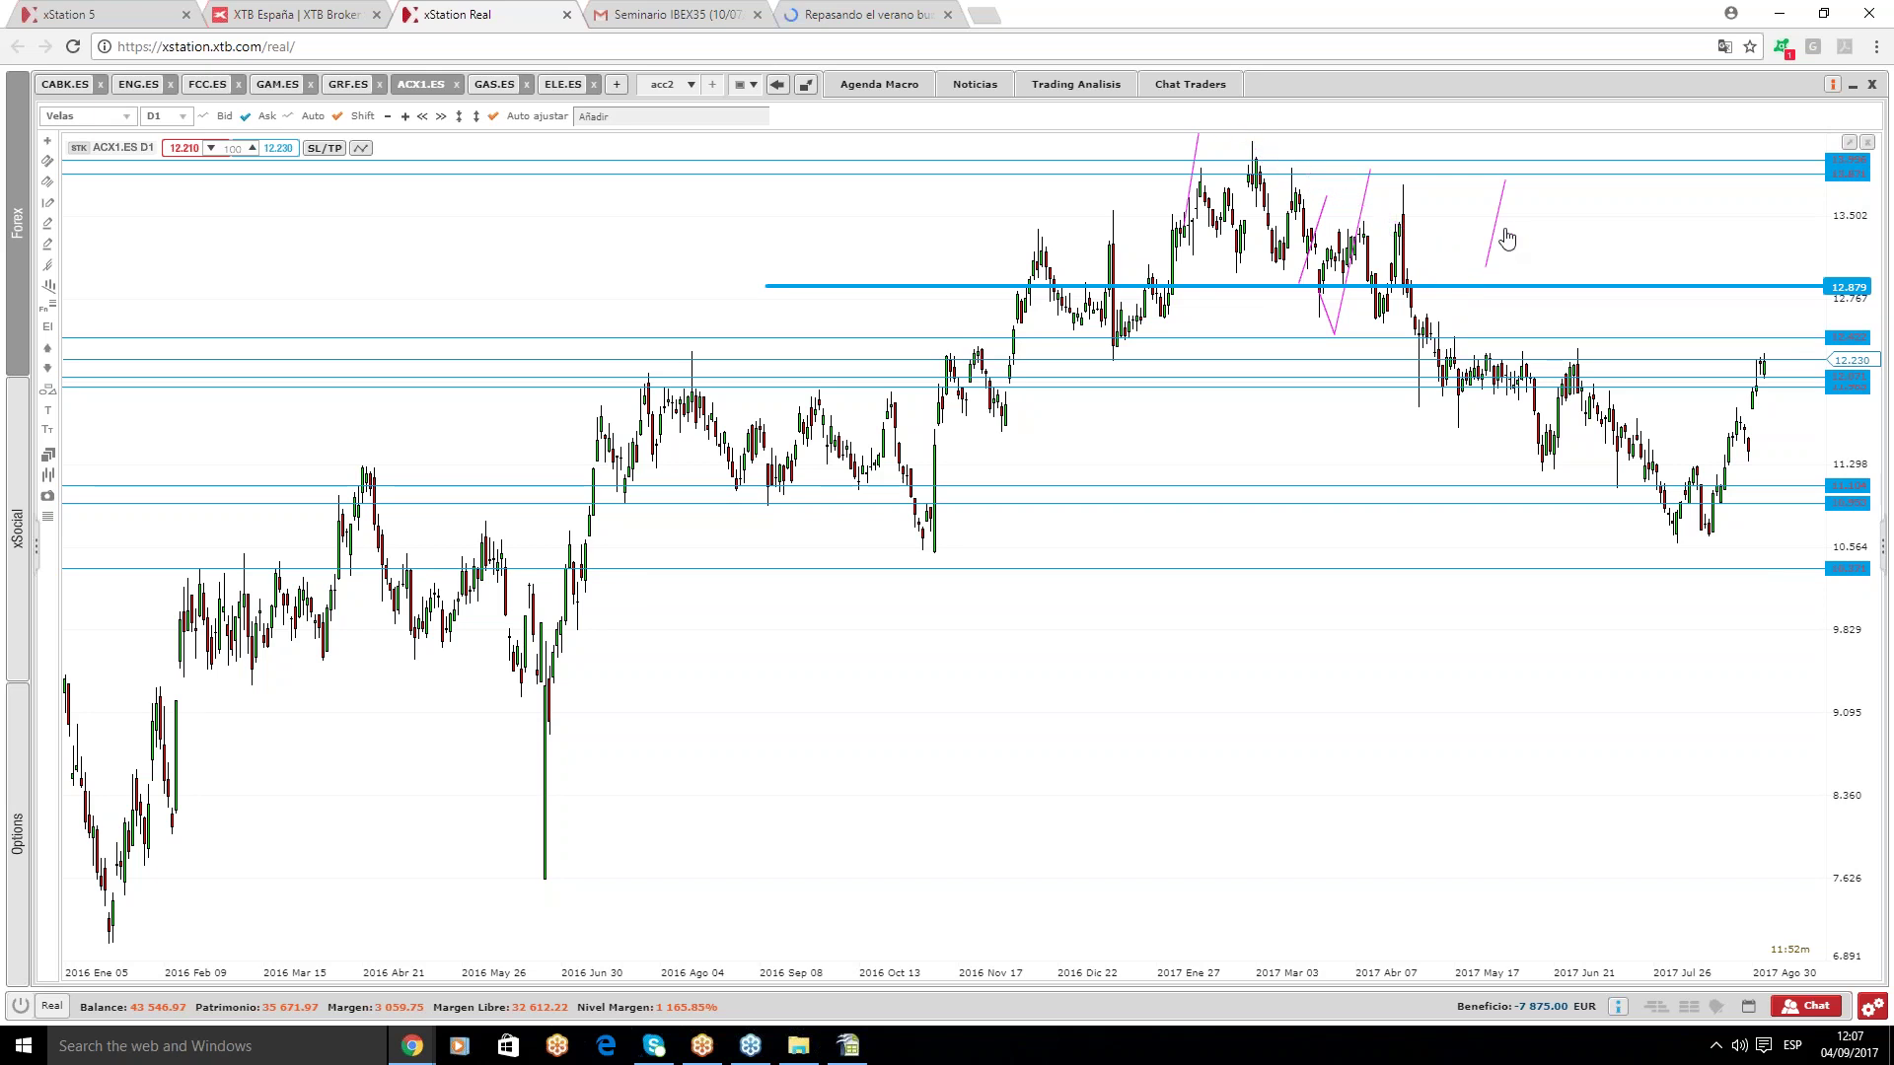
- Delete the short, steep, crossing and last remaining pink trend lines
{"action": "left_click", "coordinate": [1503, 237]}
{"action": "key", "text": "Delete"}
{"action": "left_click", "coordinate": [1342, 239]}
{"action": "key", "text": "Delete"}
{"action": "left_click", "coordinate": [1322, 242]}
{"action": "key", "text": "Delete"}
{"action": "left_click", "coordinate": [1328, 317]}
{"action": "key", "text": "Delete"}
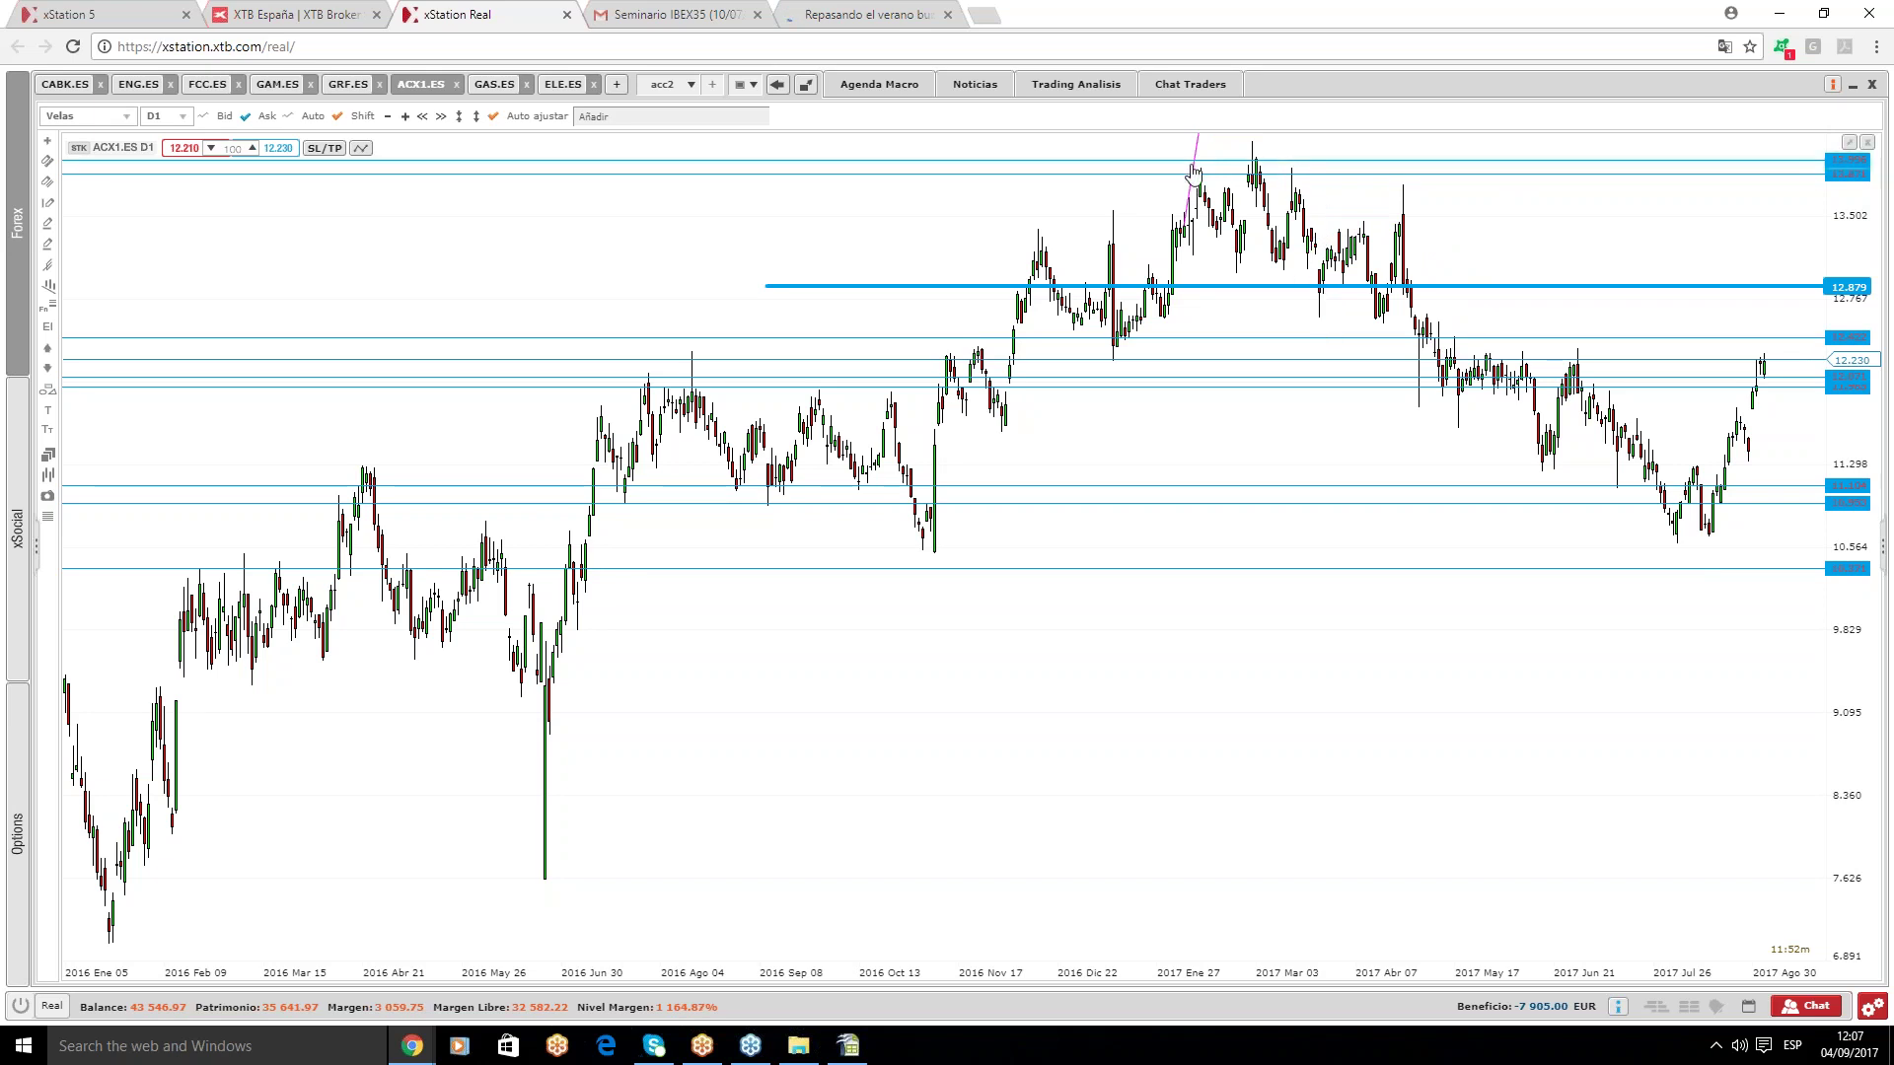
{"action": "left_click", "coordinate": [1193, 178]}
{"action": "key", "text": "Delete"}
- Show ACX1.ES history back to 2015 with a refitted price scale and space after the latest candles
{"action": "scroll", "coordinate": [1628, 464], "scroll_direction": "down", "scroll_amount": 3}
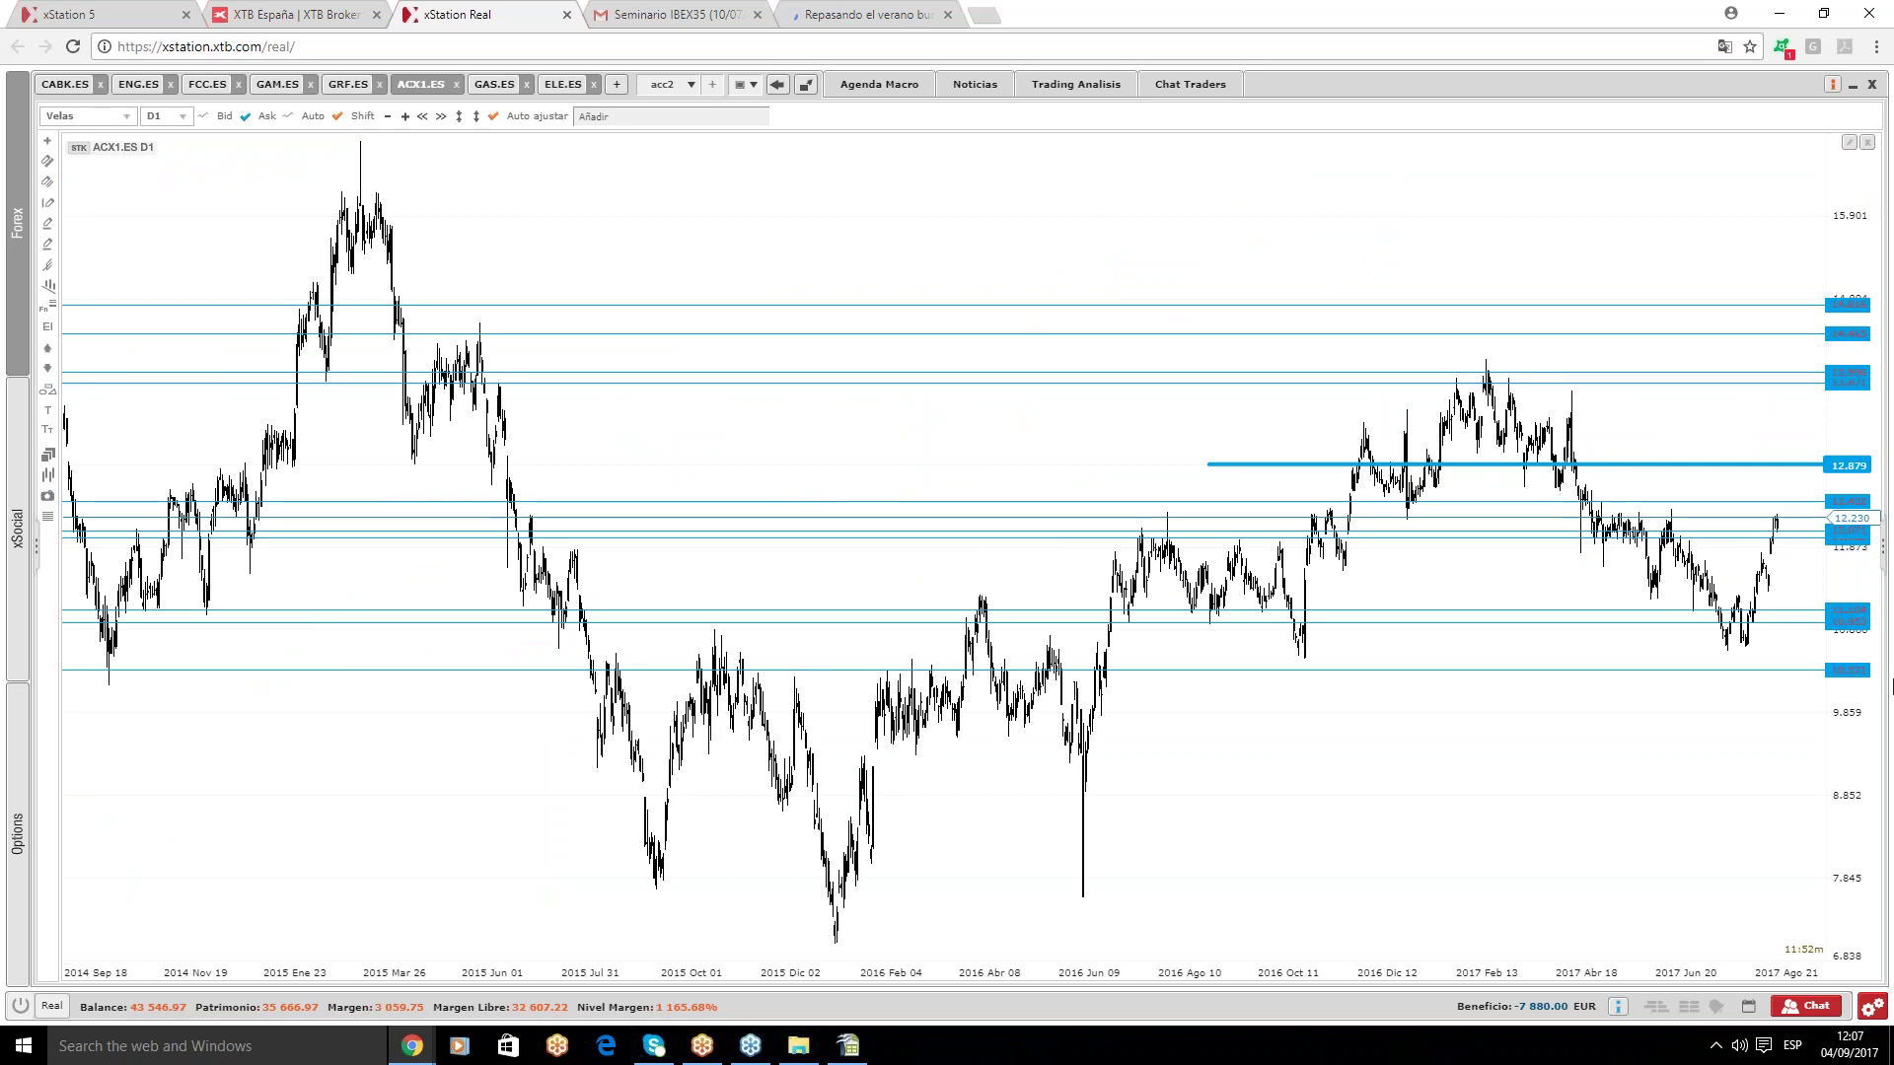
{"action": "scroll", "coordinate": [1713, 677], "scroll_direction": "up", "scroll_amount": 3}
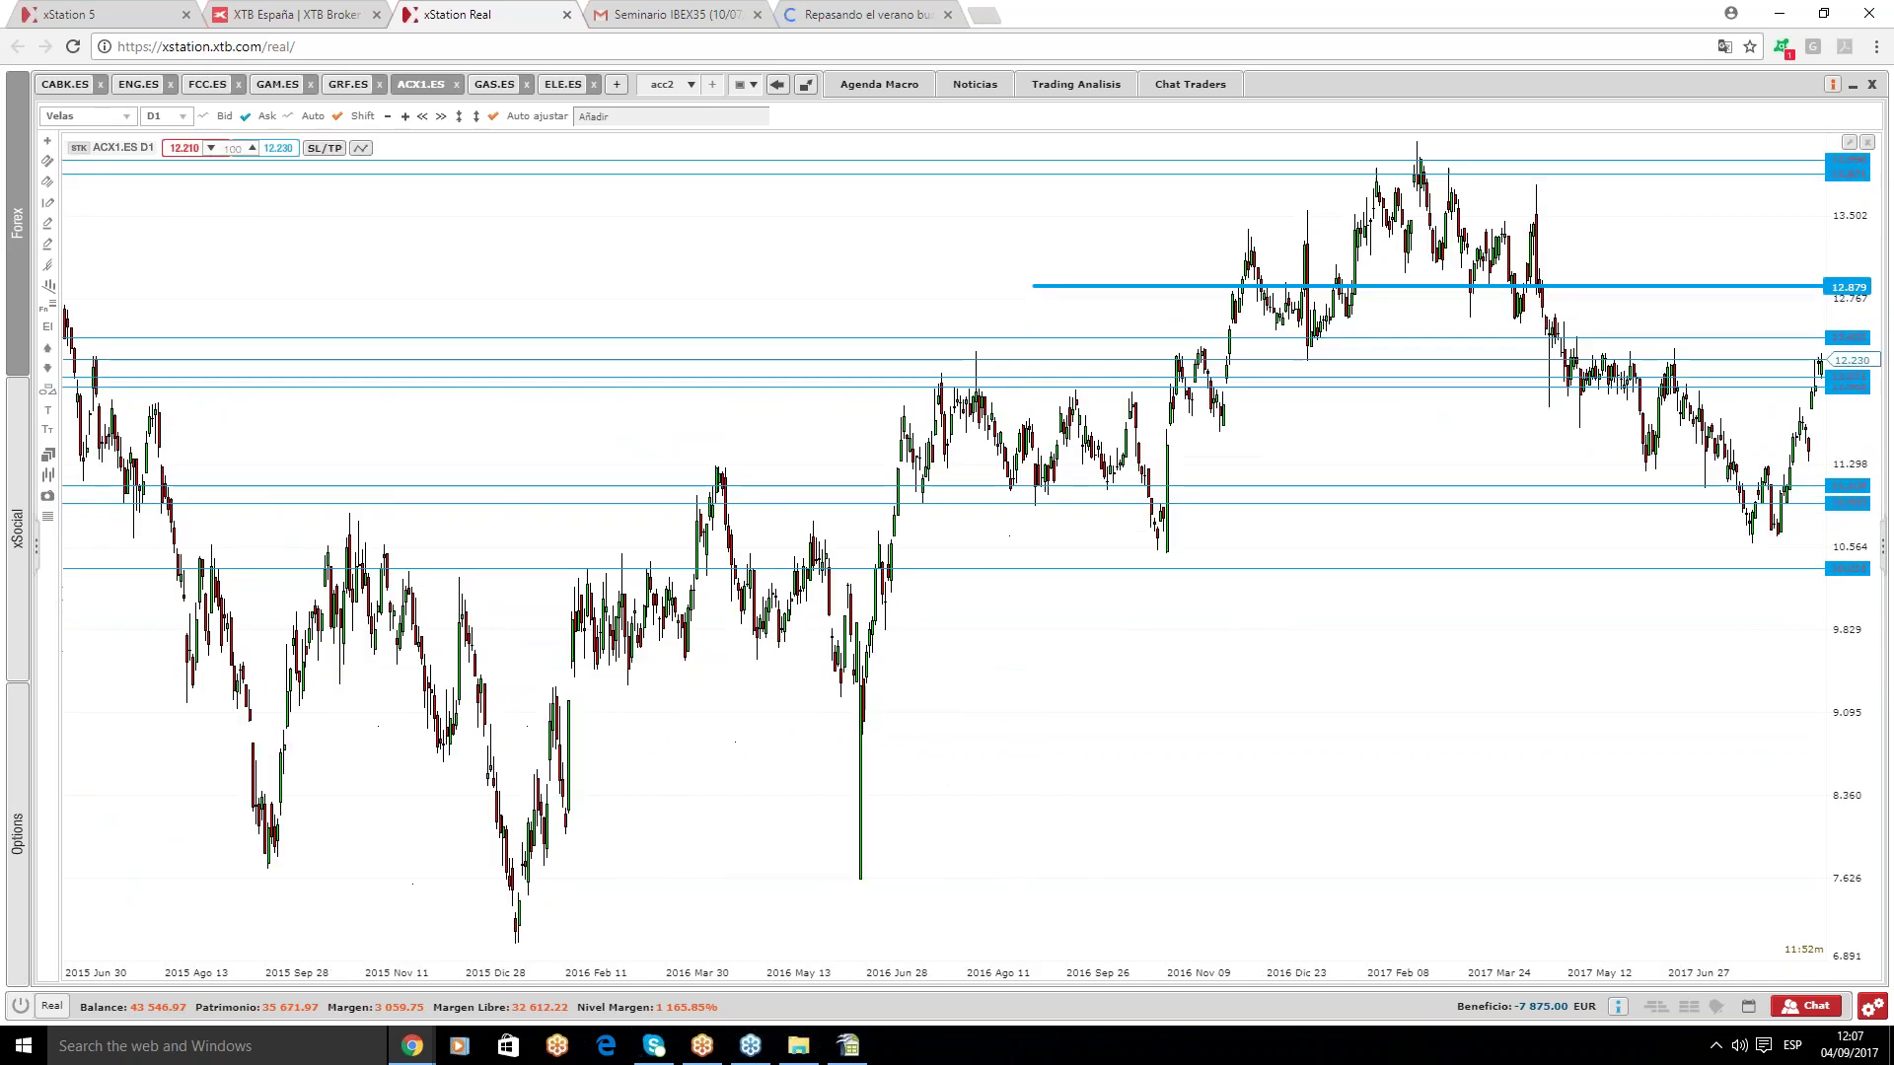
{"action": "left_click", "coordinate": [462, 113]}
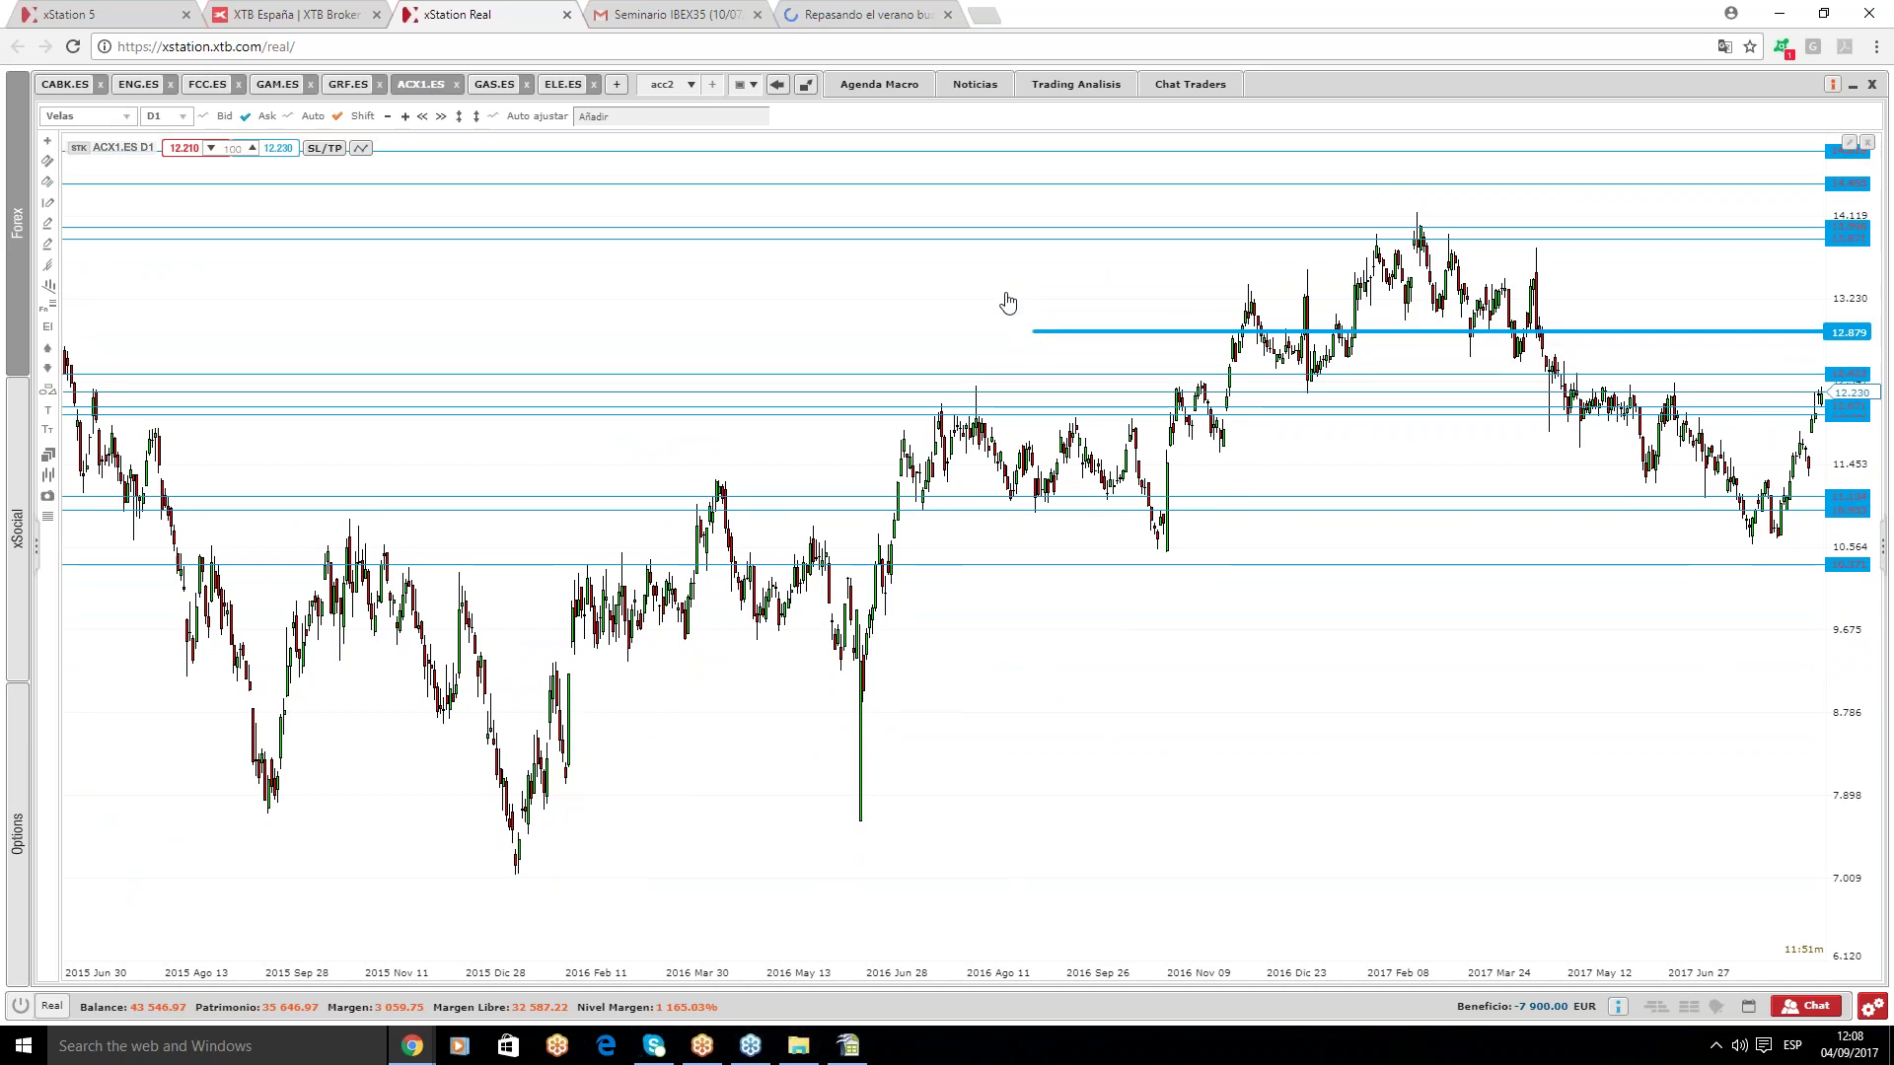
{"action": "left_click_drag", "start_coordinate": [936, 308], "coordinate": [786, 310]}
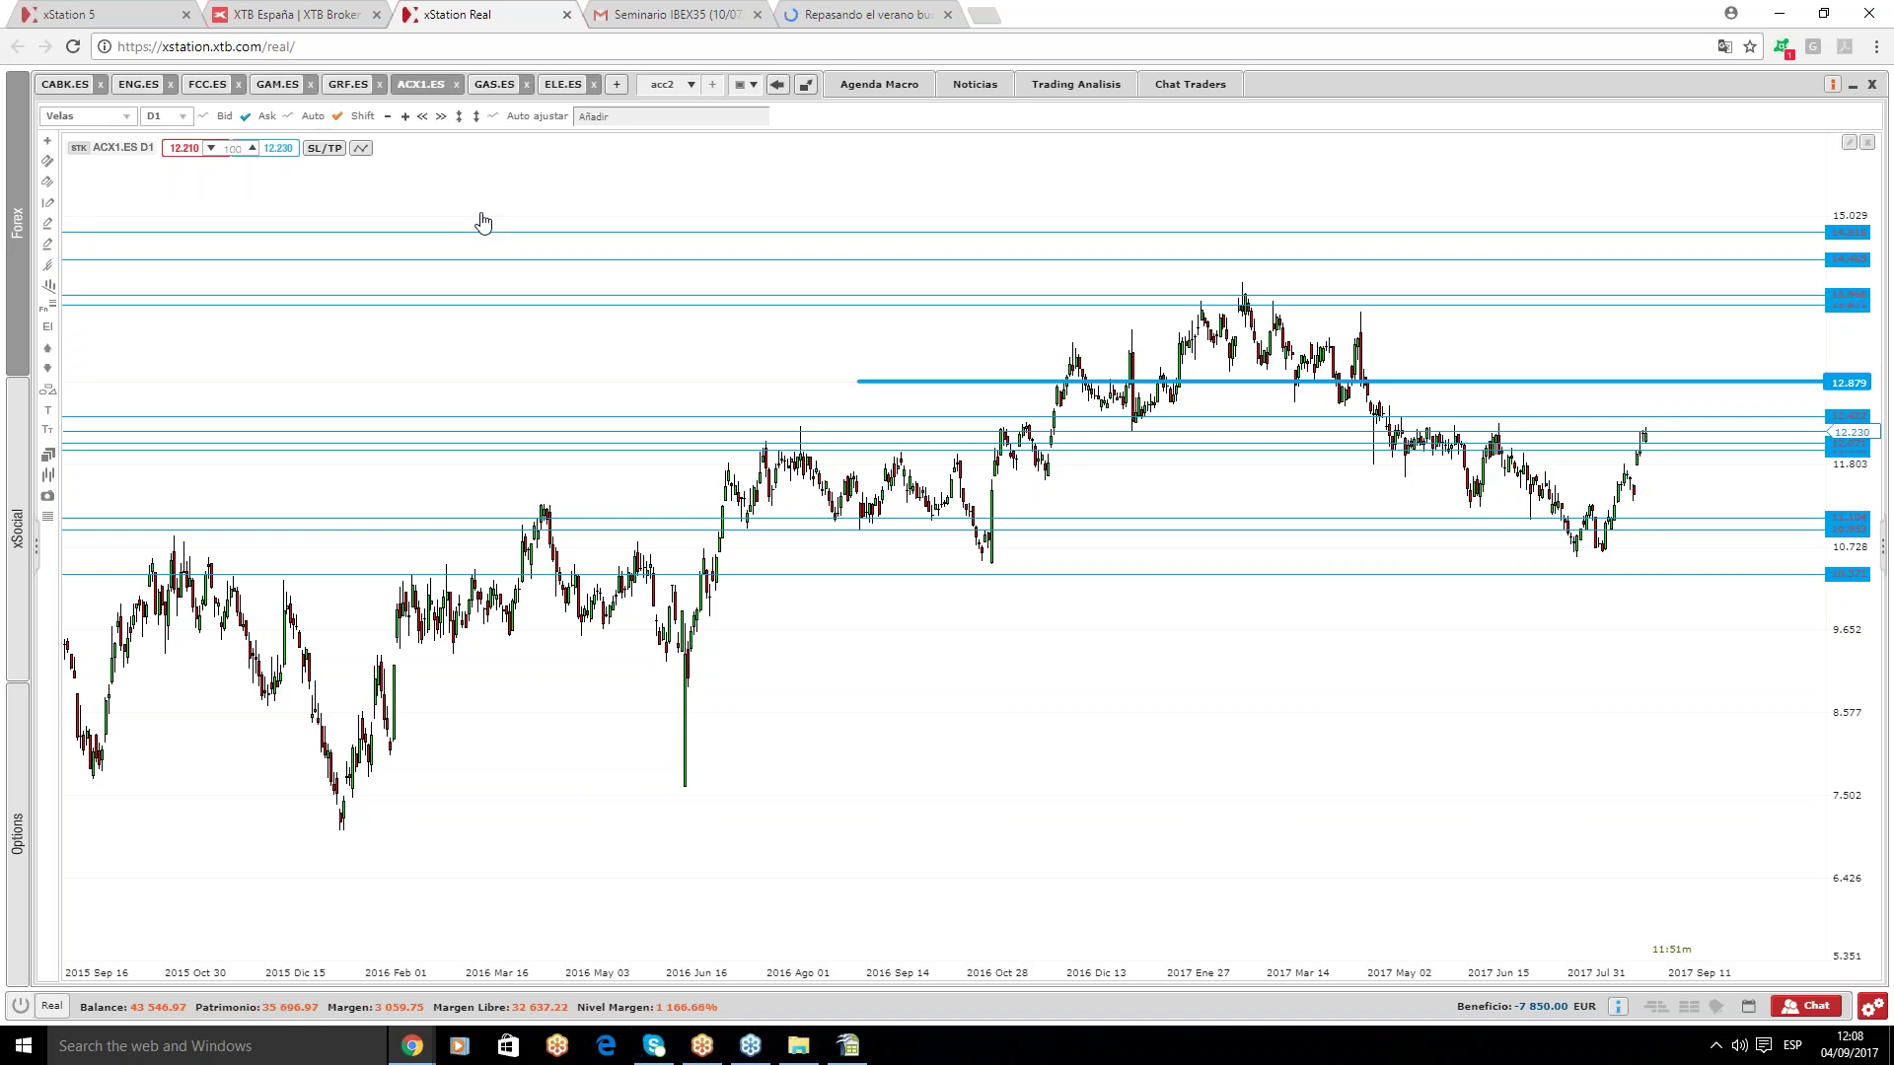
- Bring up GAS.ES with a refitted price scale, zoomed in on the recent candles
{"action": "left_click", "coordinate": [494, 85]}
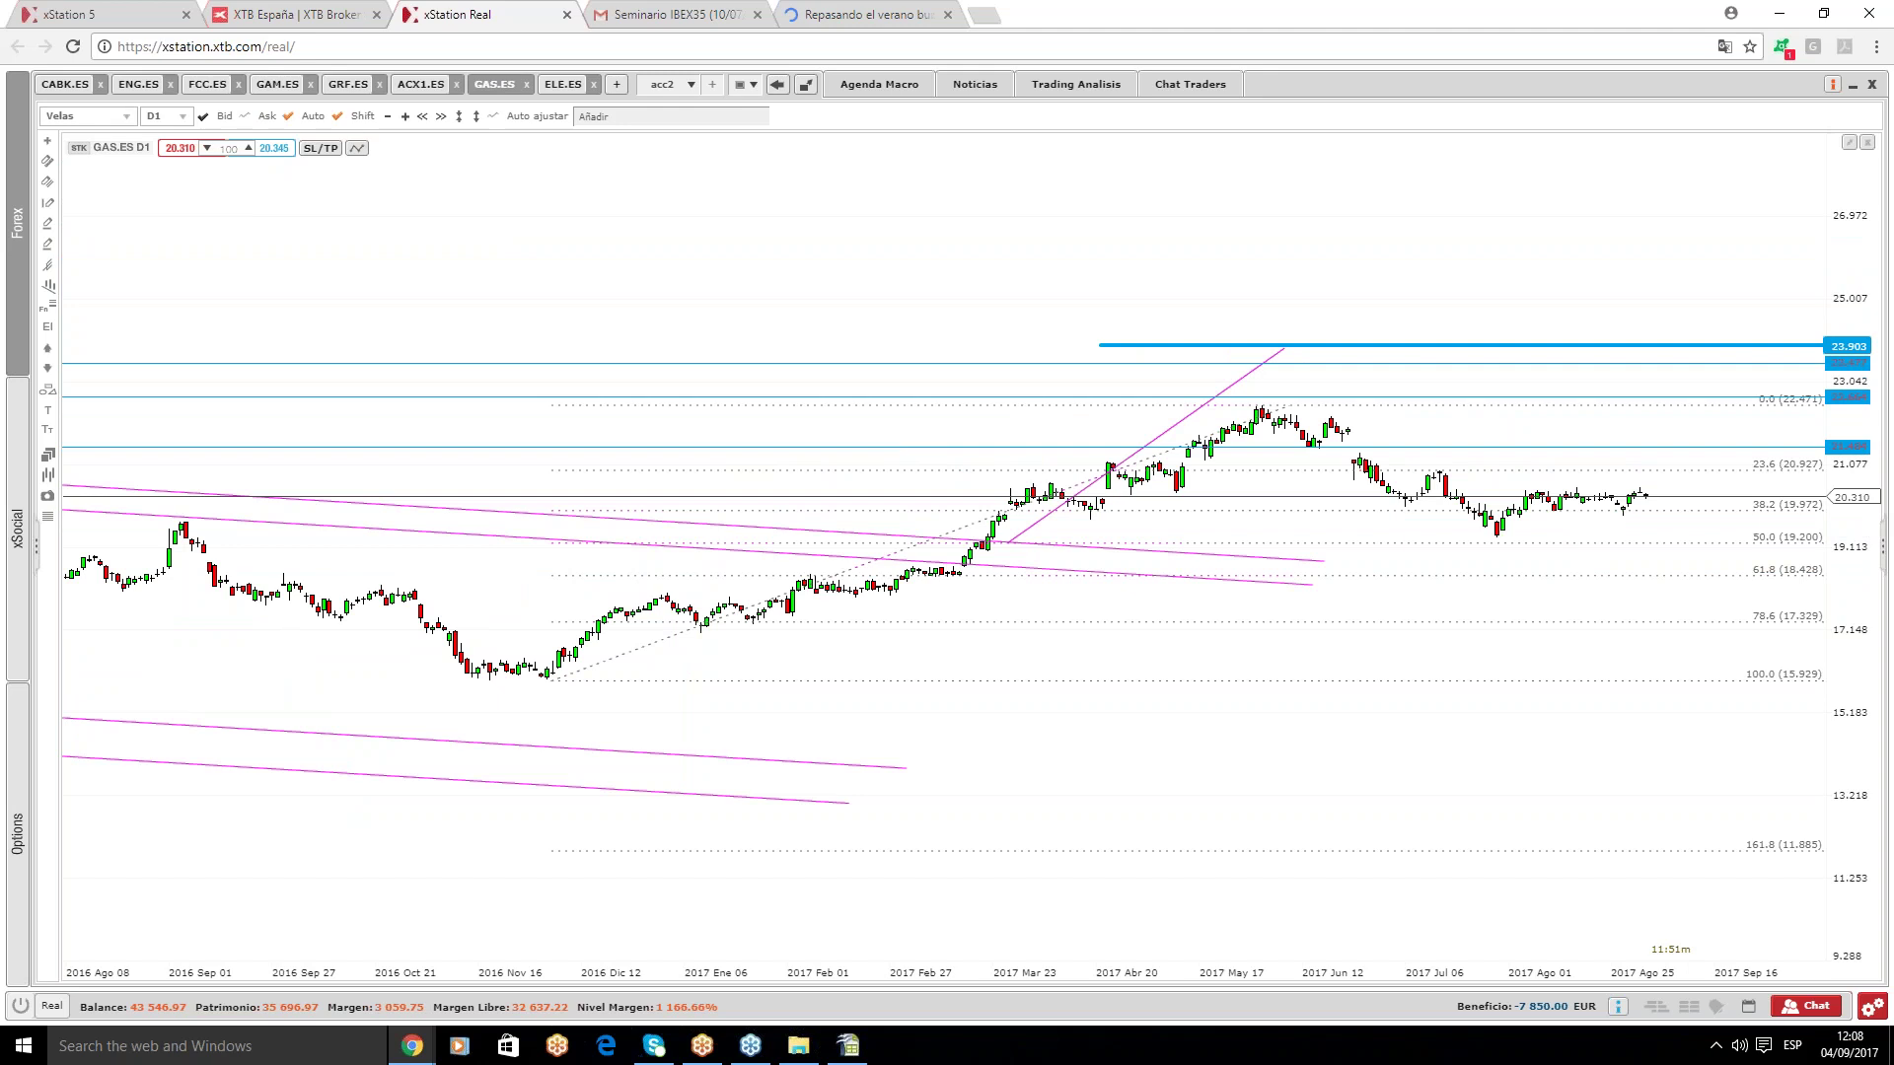
{"action": "scroll", "coordinate": [1154, 440], "scroll_direction": "down", "scroll_amount": 4}
{"action": "scroll", "coordinate": [918, 542], "scroll_direction": "down", "scroll_amount": 4}
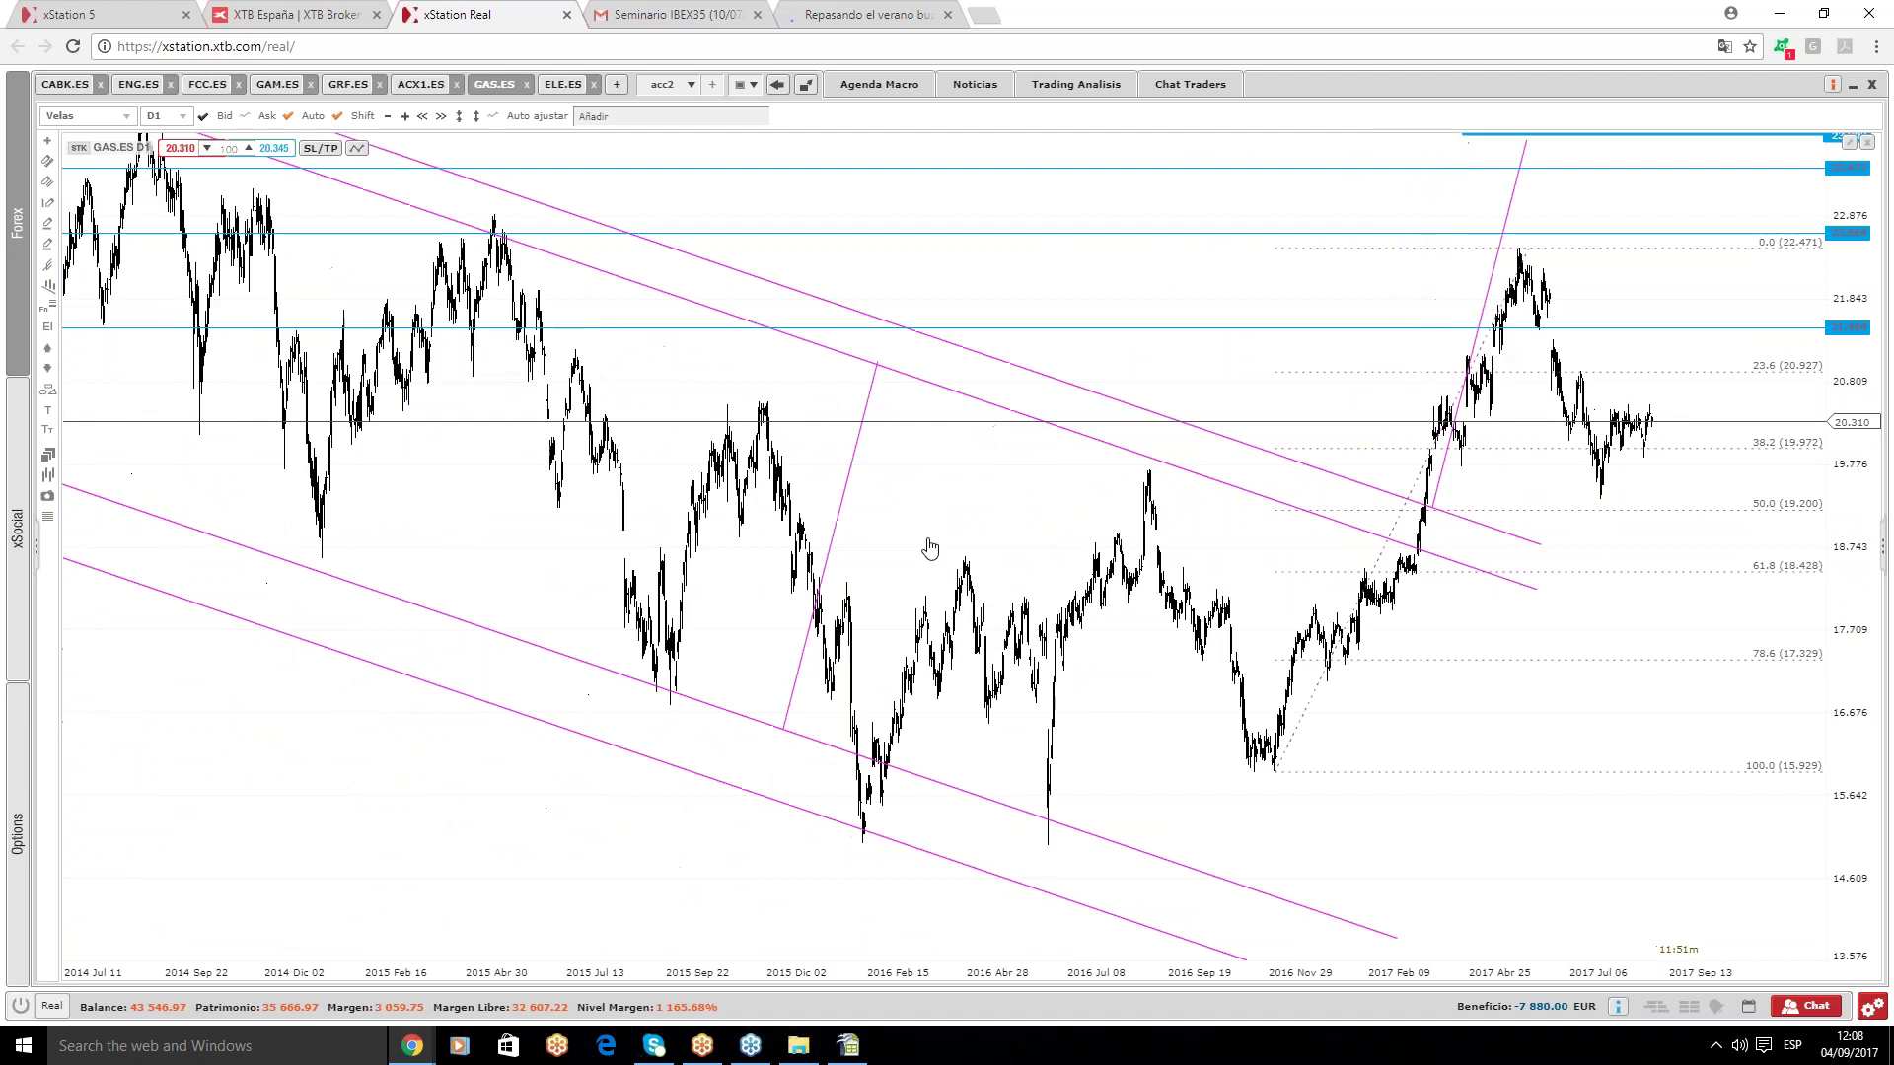
{"action": "left_click", "coordinate": [459, 118]}
{"action": "scroll", "coordinate": [1189, 271], "scroll_direction": "down", "scroll_amount": 4}
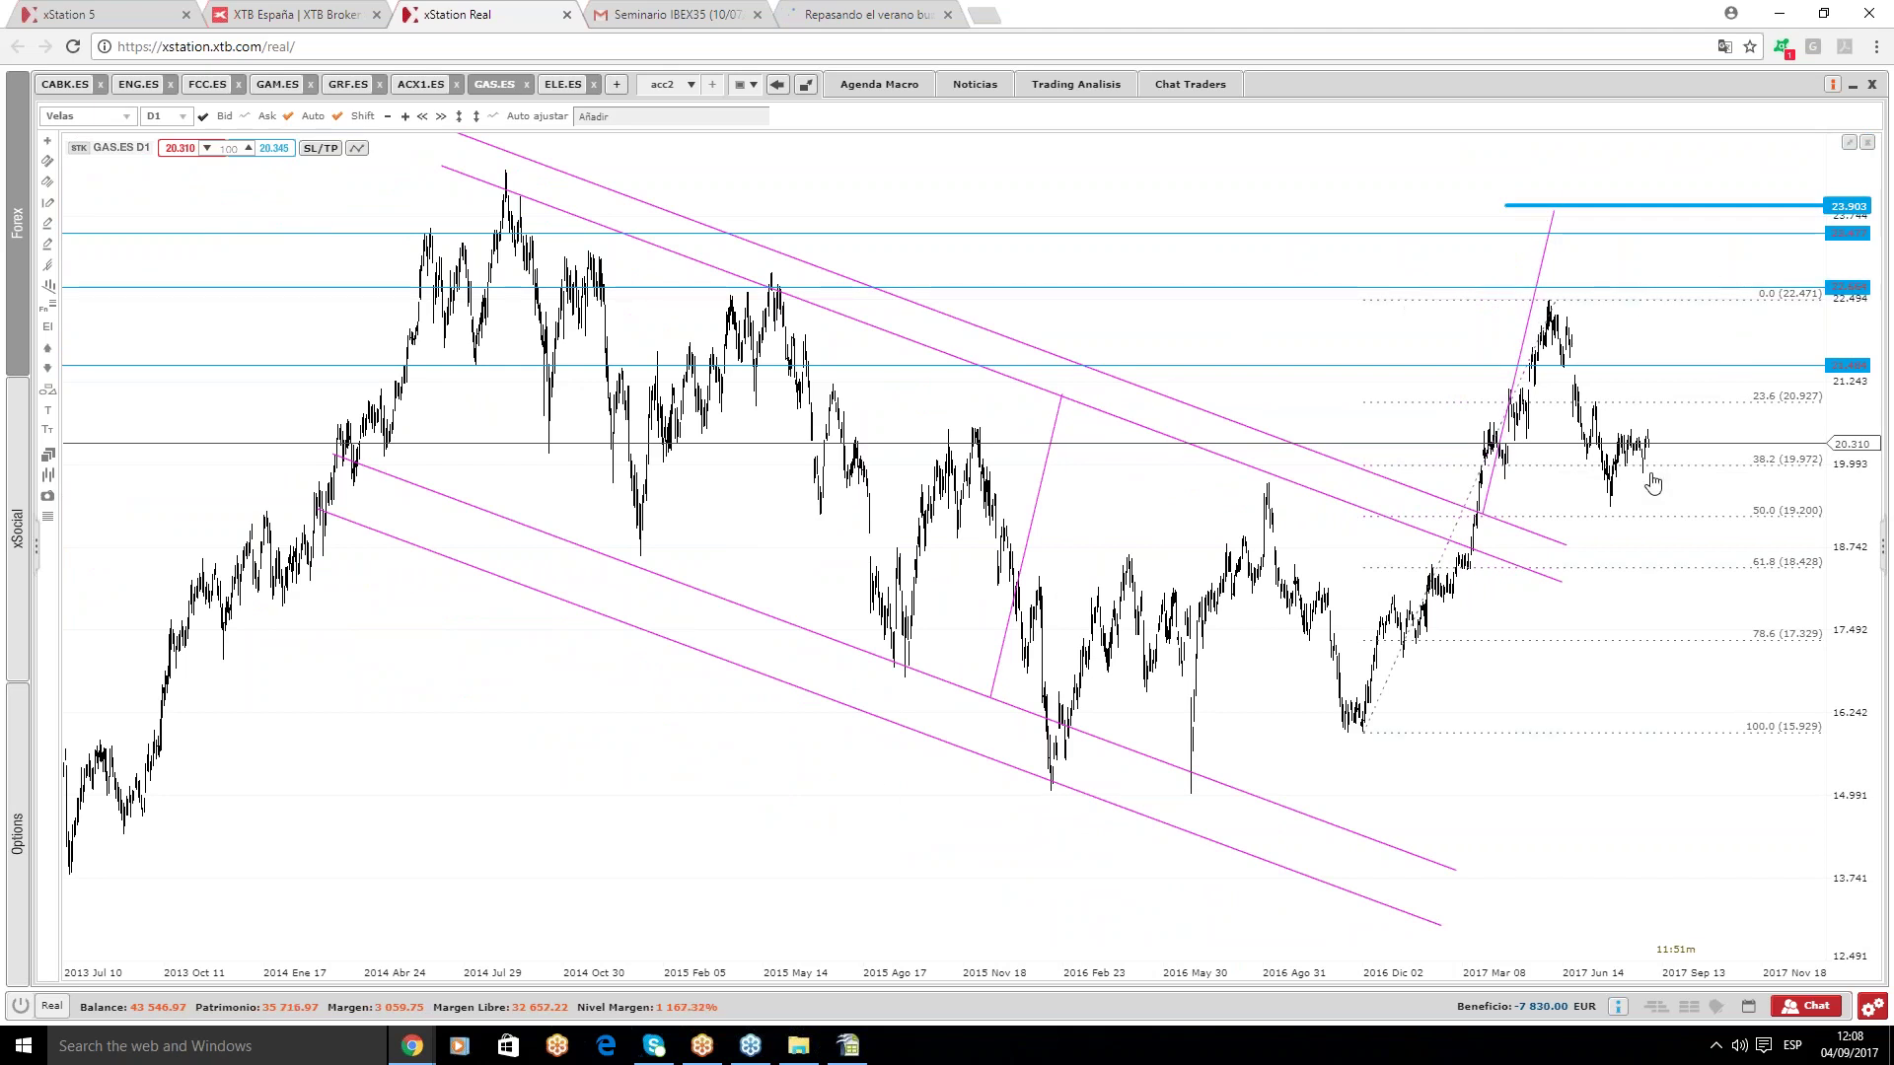
{"action": "scroll", "coordinate": [1670, 454], "scroll_direction": "up", "scroll_amount": 1}
{"action": "scroll", "coordinate": [1672, 454], "scroll_direction": "up", "scroll_amount": 1}
{"action": "scroll", "coordinate": [1676, 461], "scroll_direction": "up", "scroll_amount": 2}
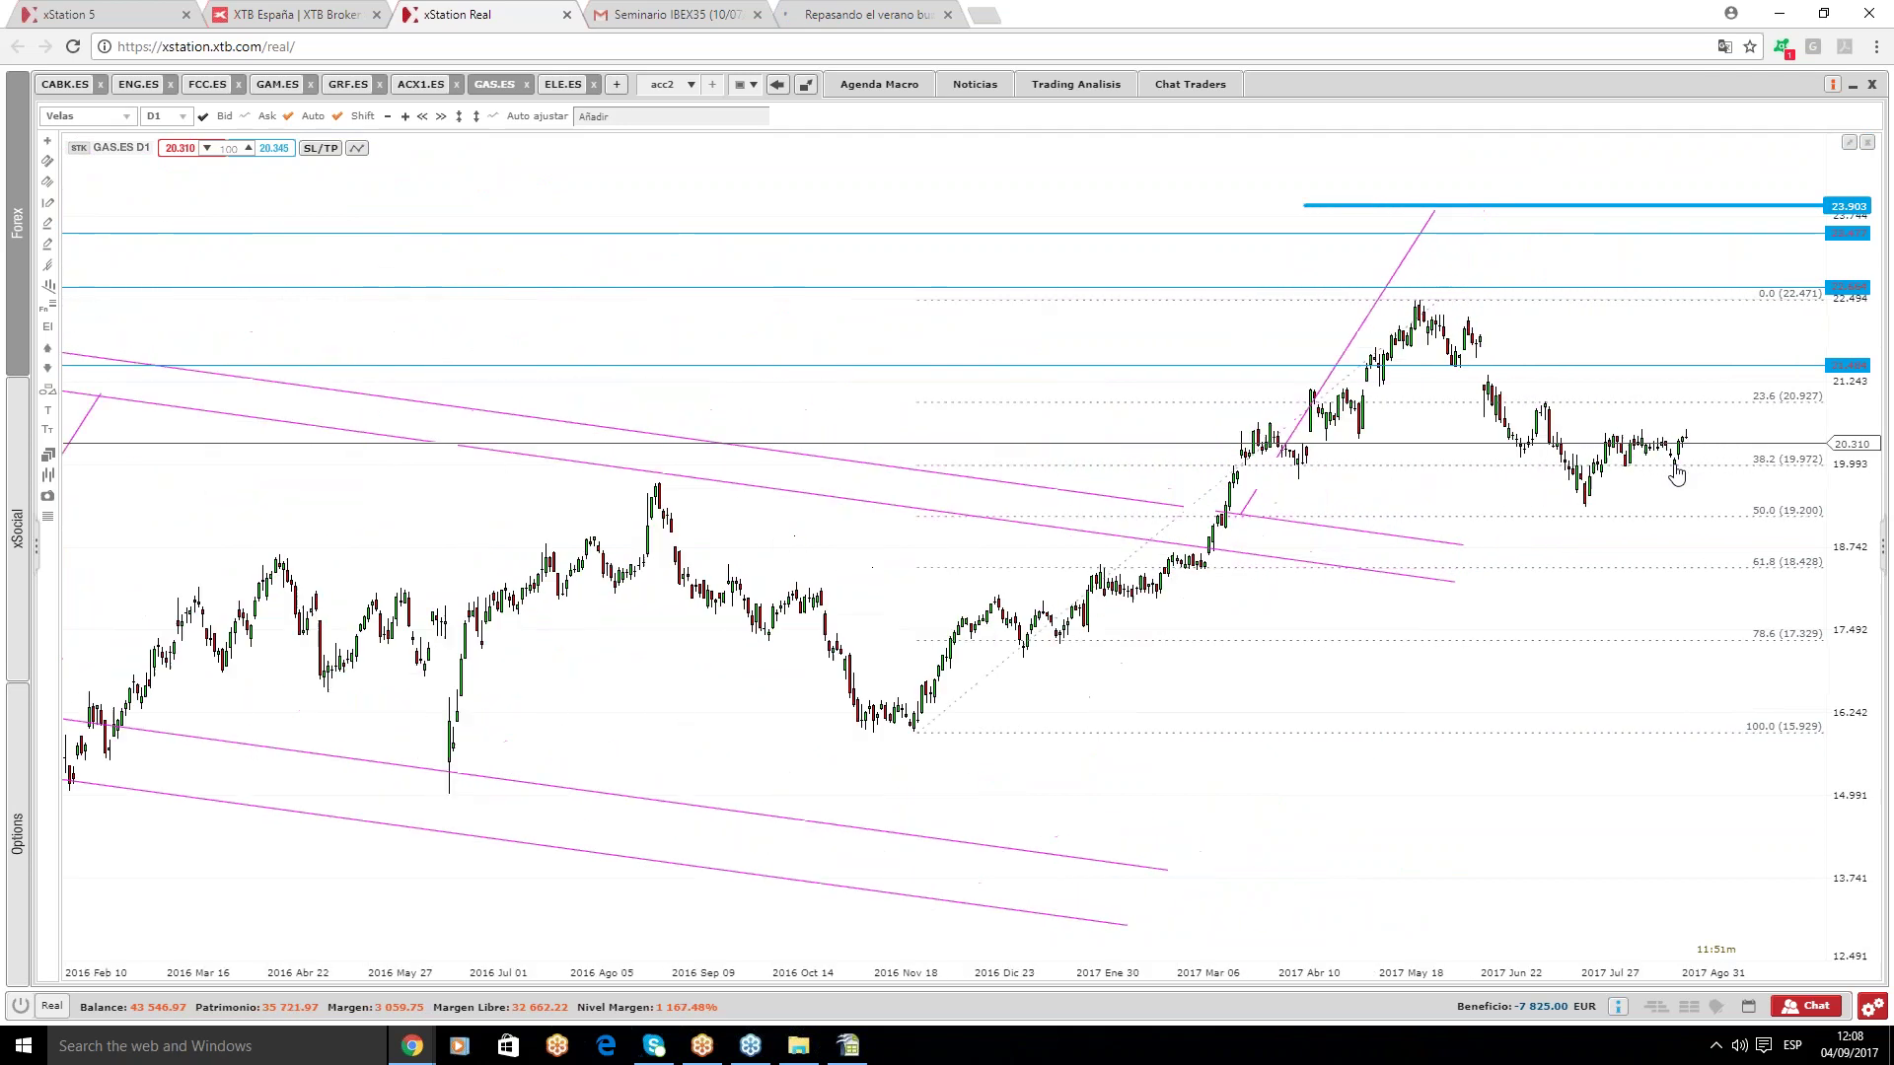
{"action": "scroll", "coordinate": [1664, 488], "scroll_direction": "up", "scroll_amount": 3}
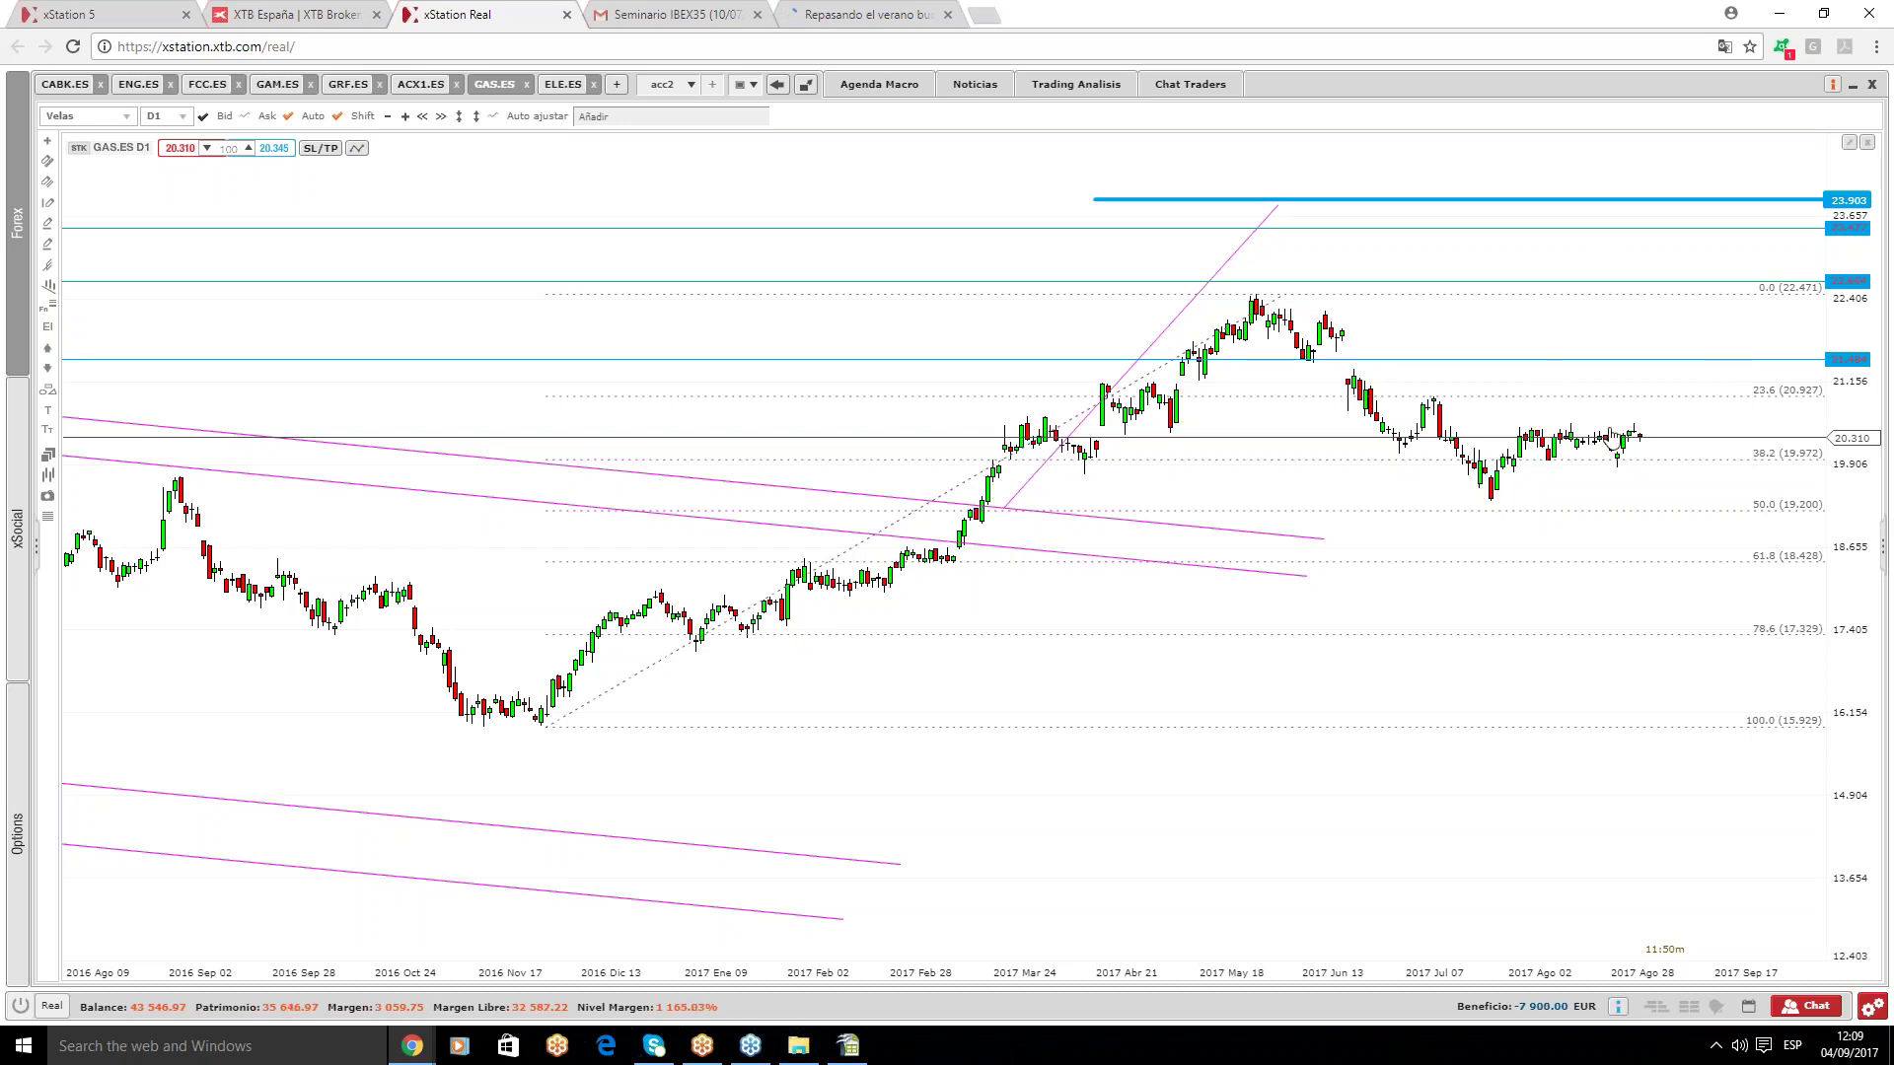
- Draw a green rectangle around the recent sideways candles near 20.31
{"action": "left_click", "coordinate": [48, 310]}
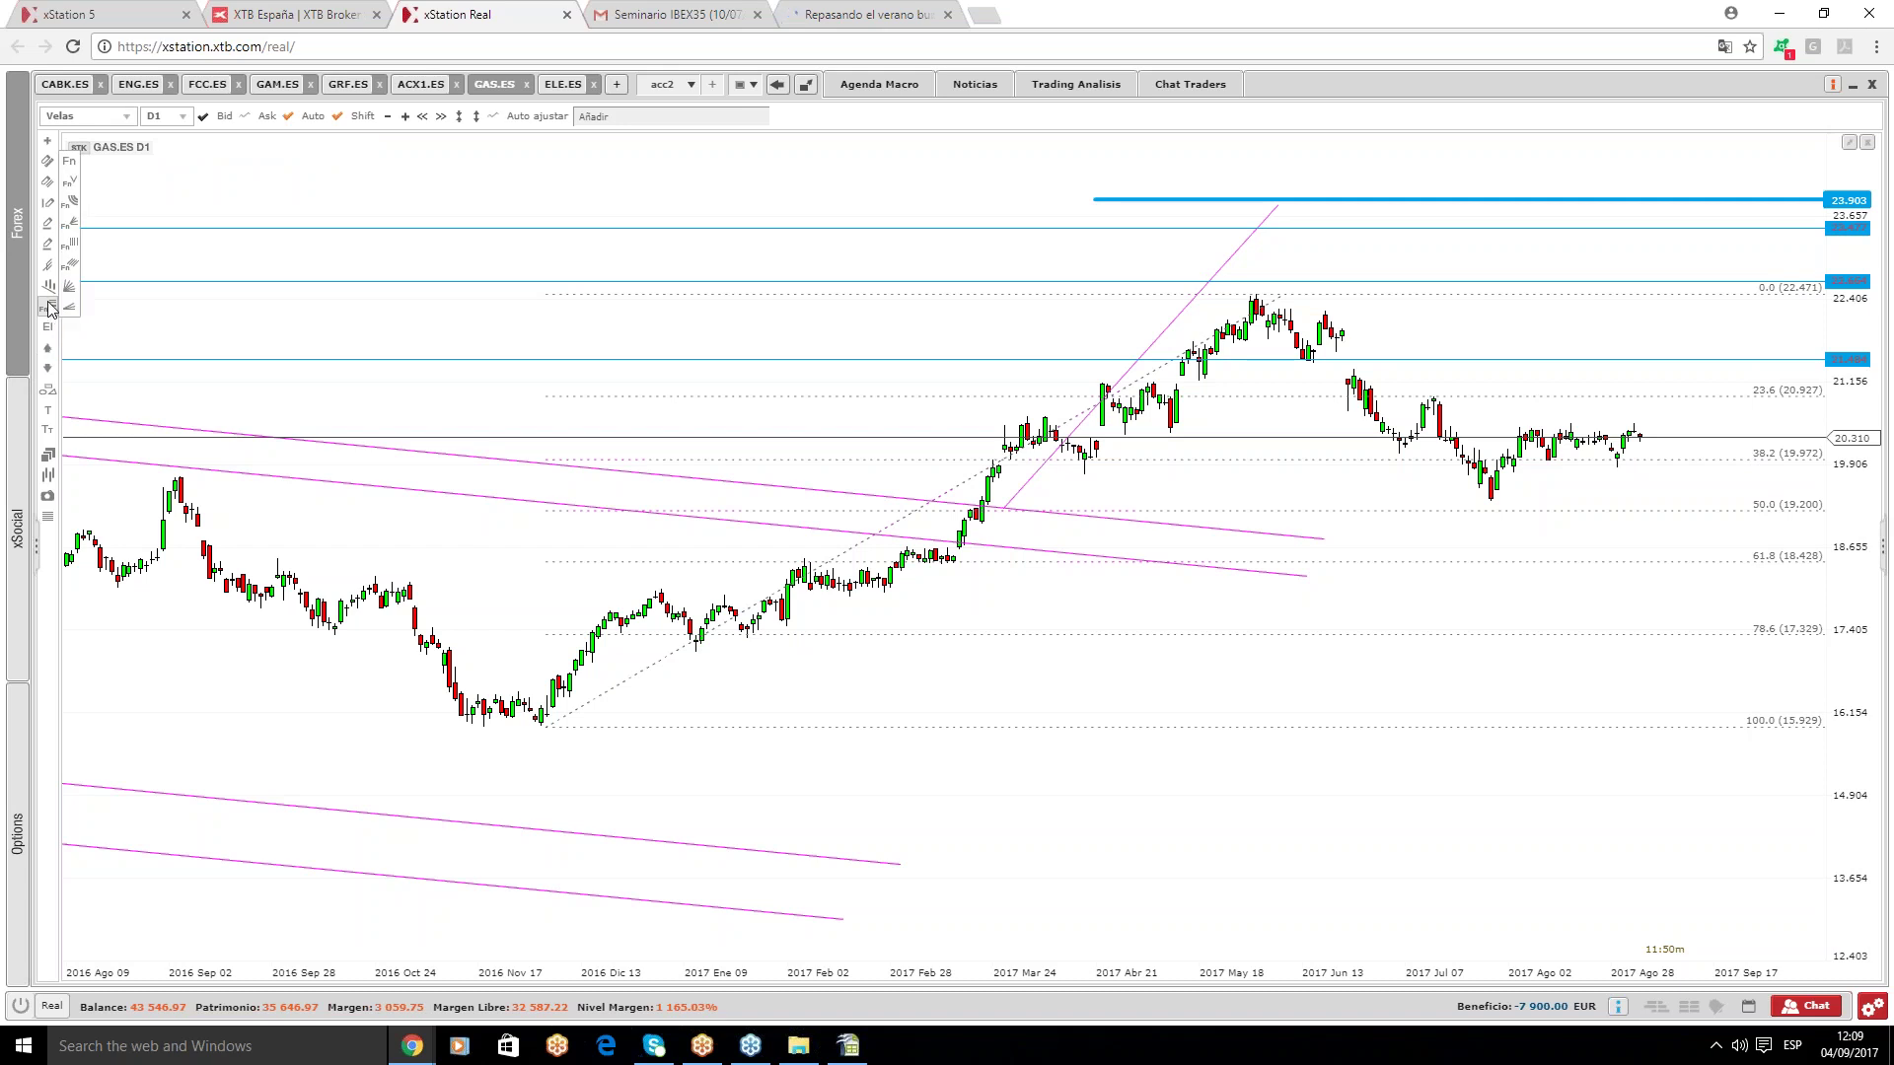
{"action": "left_click", "coordinate": [48, 388]}
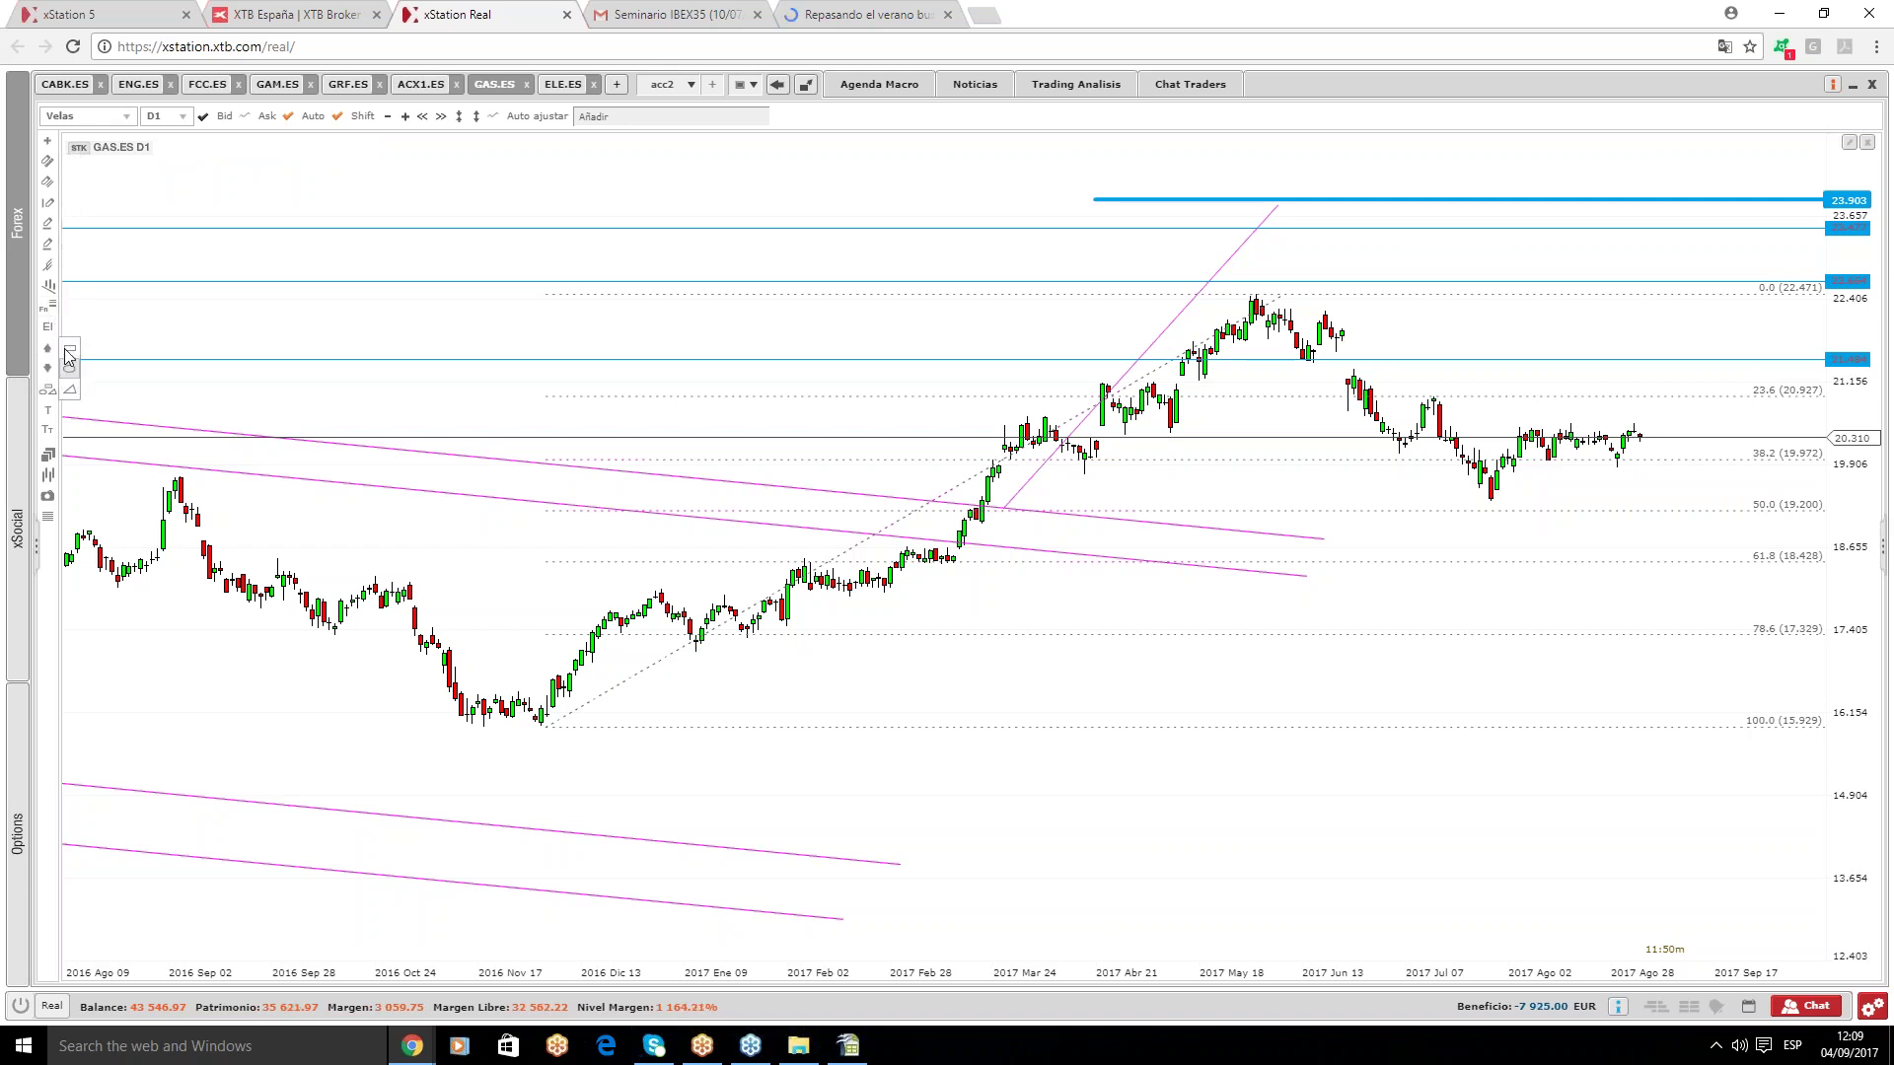
{"action": "mouse_move", "coordinate": [1512, 429]}
{"action": "left_mouse_down"}
{"action": "mouse_move", "coordinate": [1658, 464]}
{"action": "mouse_move", "coordinate": [1595, 452]}
{"action": "mouse_move", "coordinate": [1698, 429]}
{"action": "left_mouse_up"}
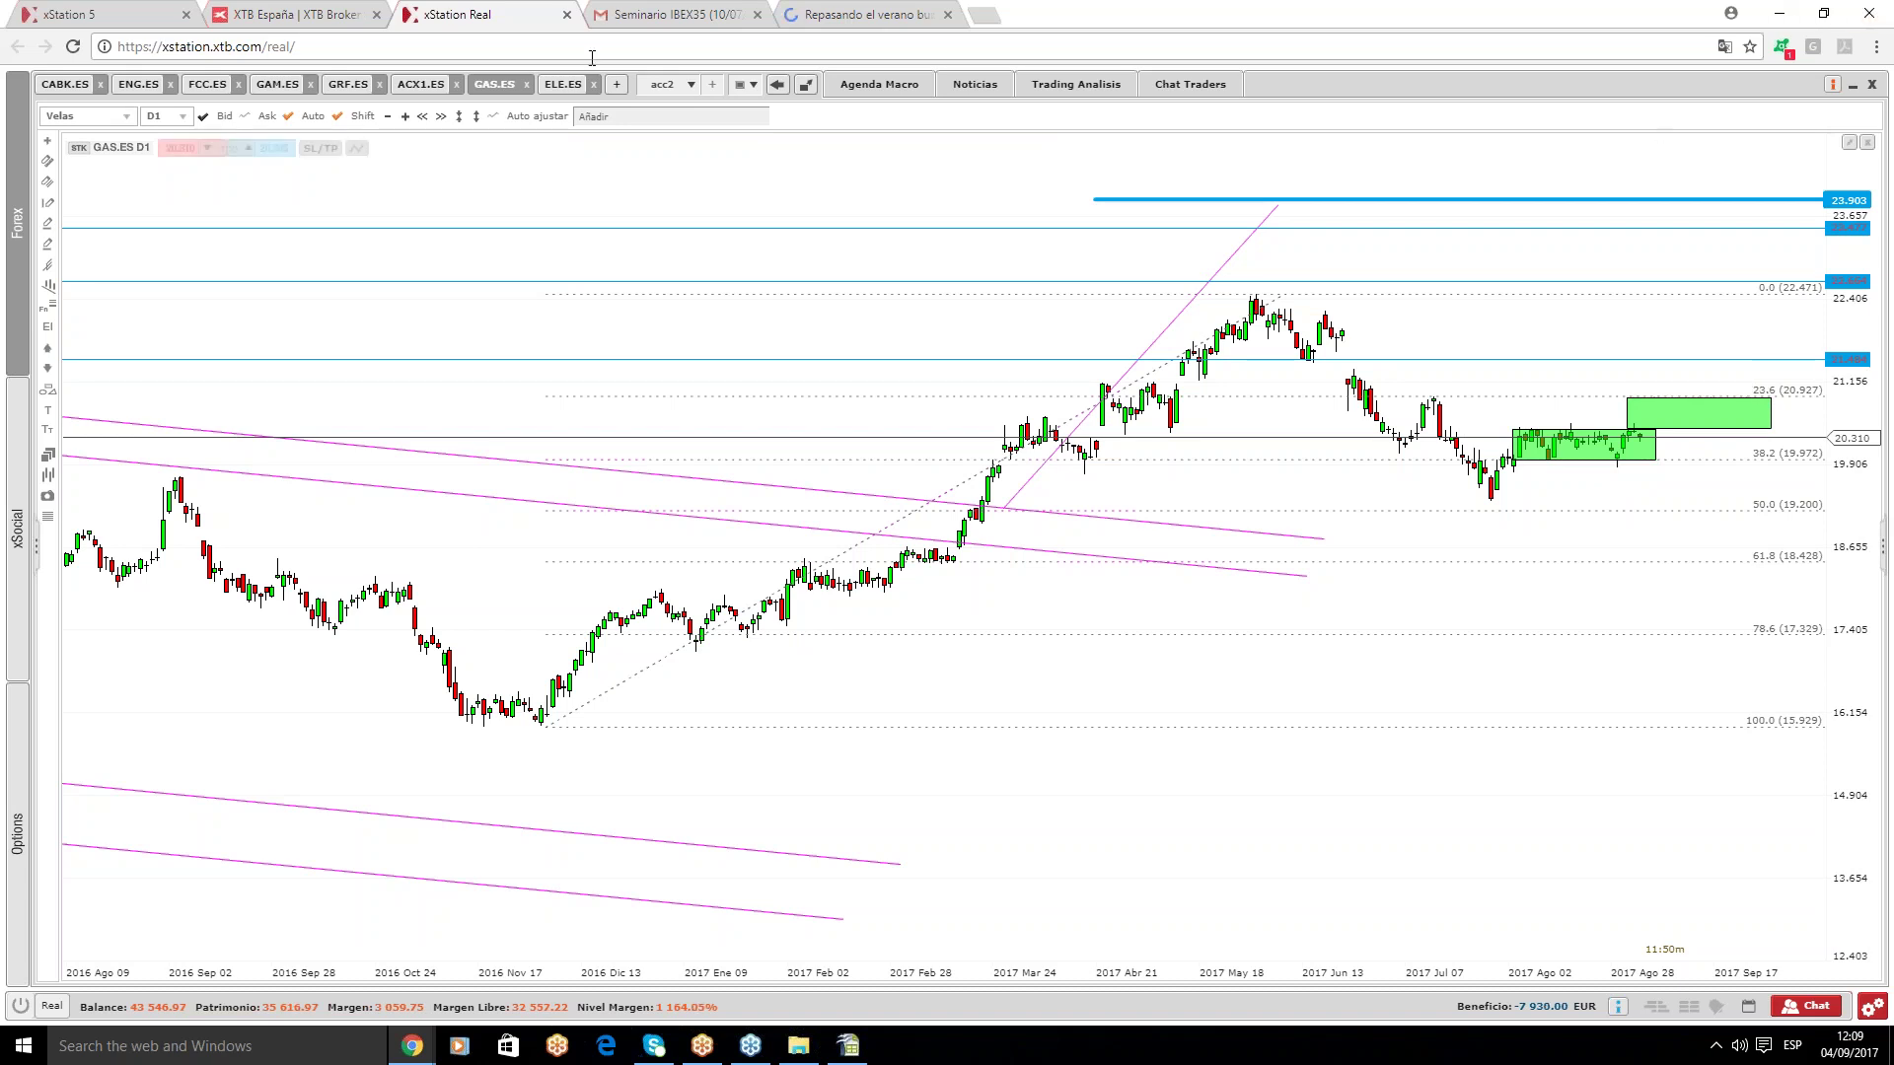
{"action": "left_click", "coordinate": [561, 89]}
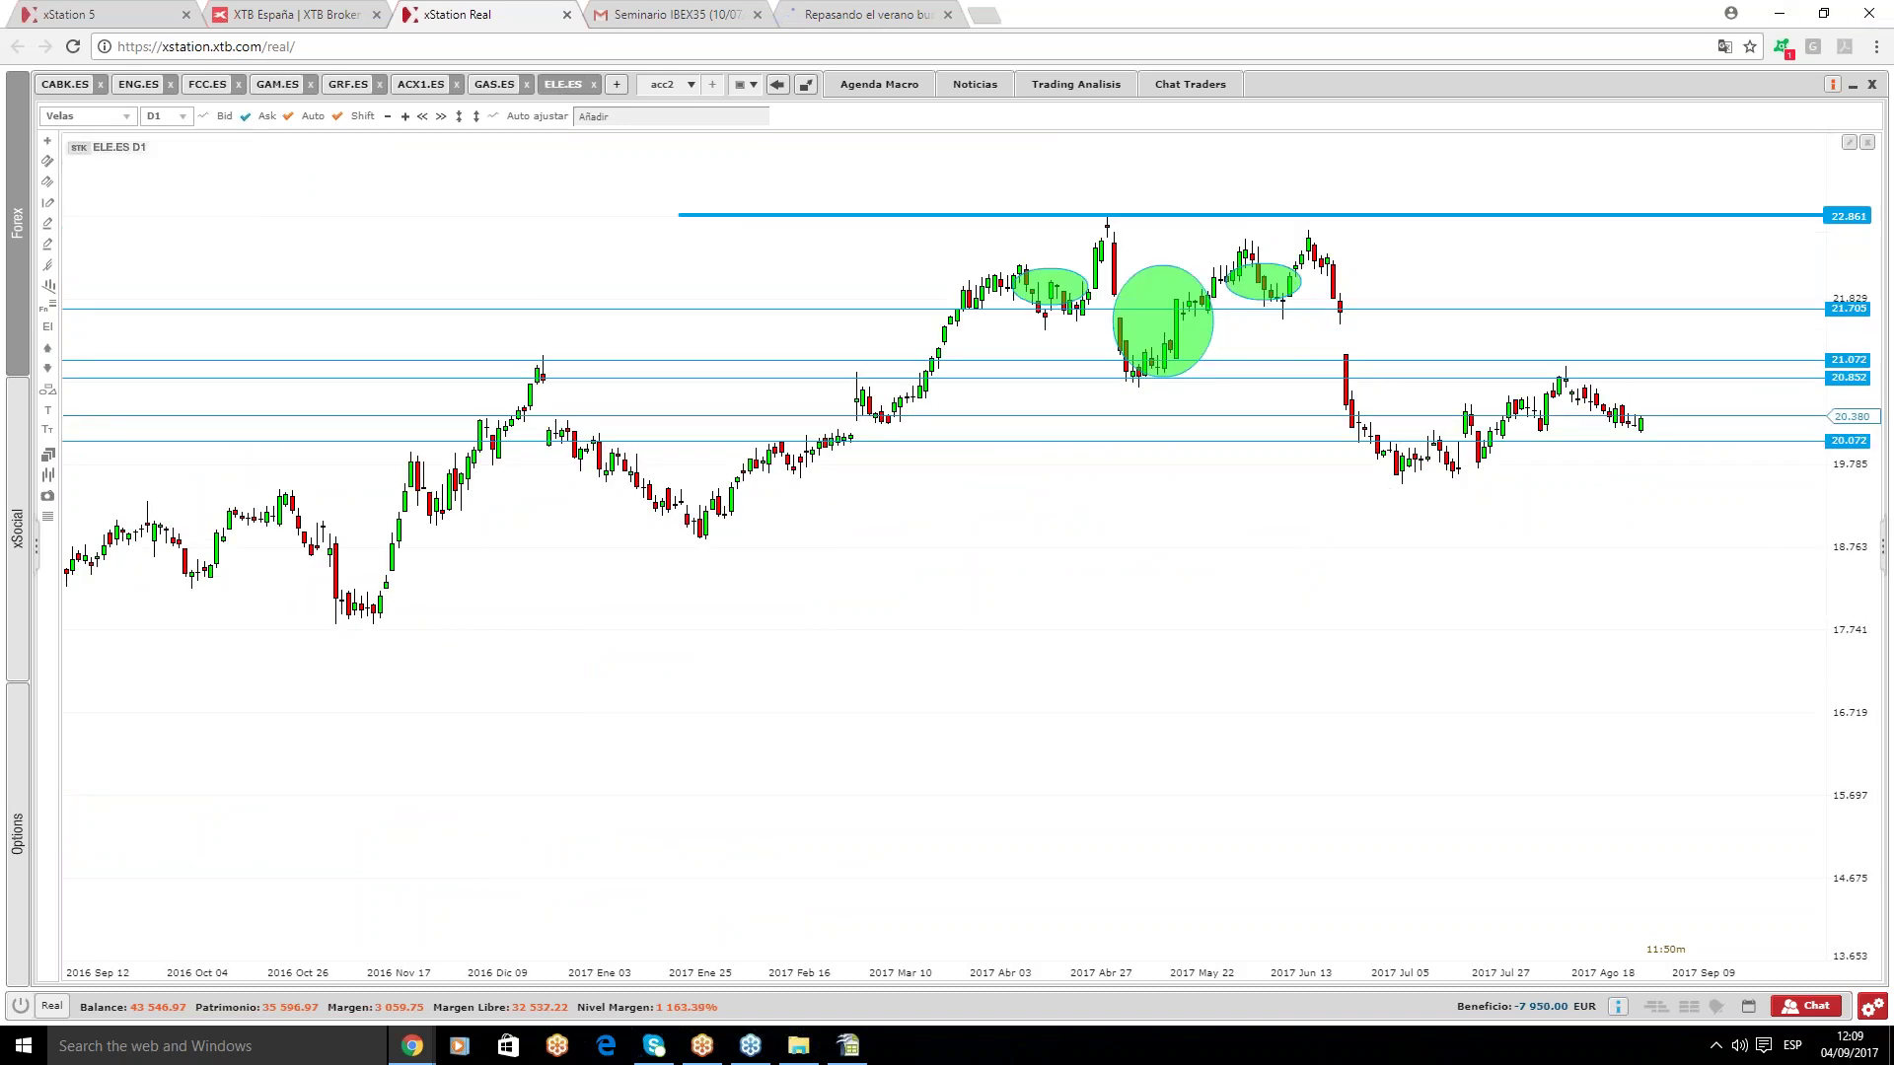
- Zoom out on ELE.ES and place a horizontal support level at 19.609
{"action": "scroll", "coordinate": [1049, 410], "scroll_direction": "down", "scroll_amount": 1}
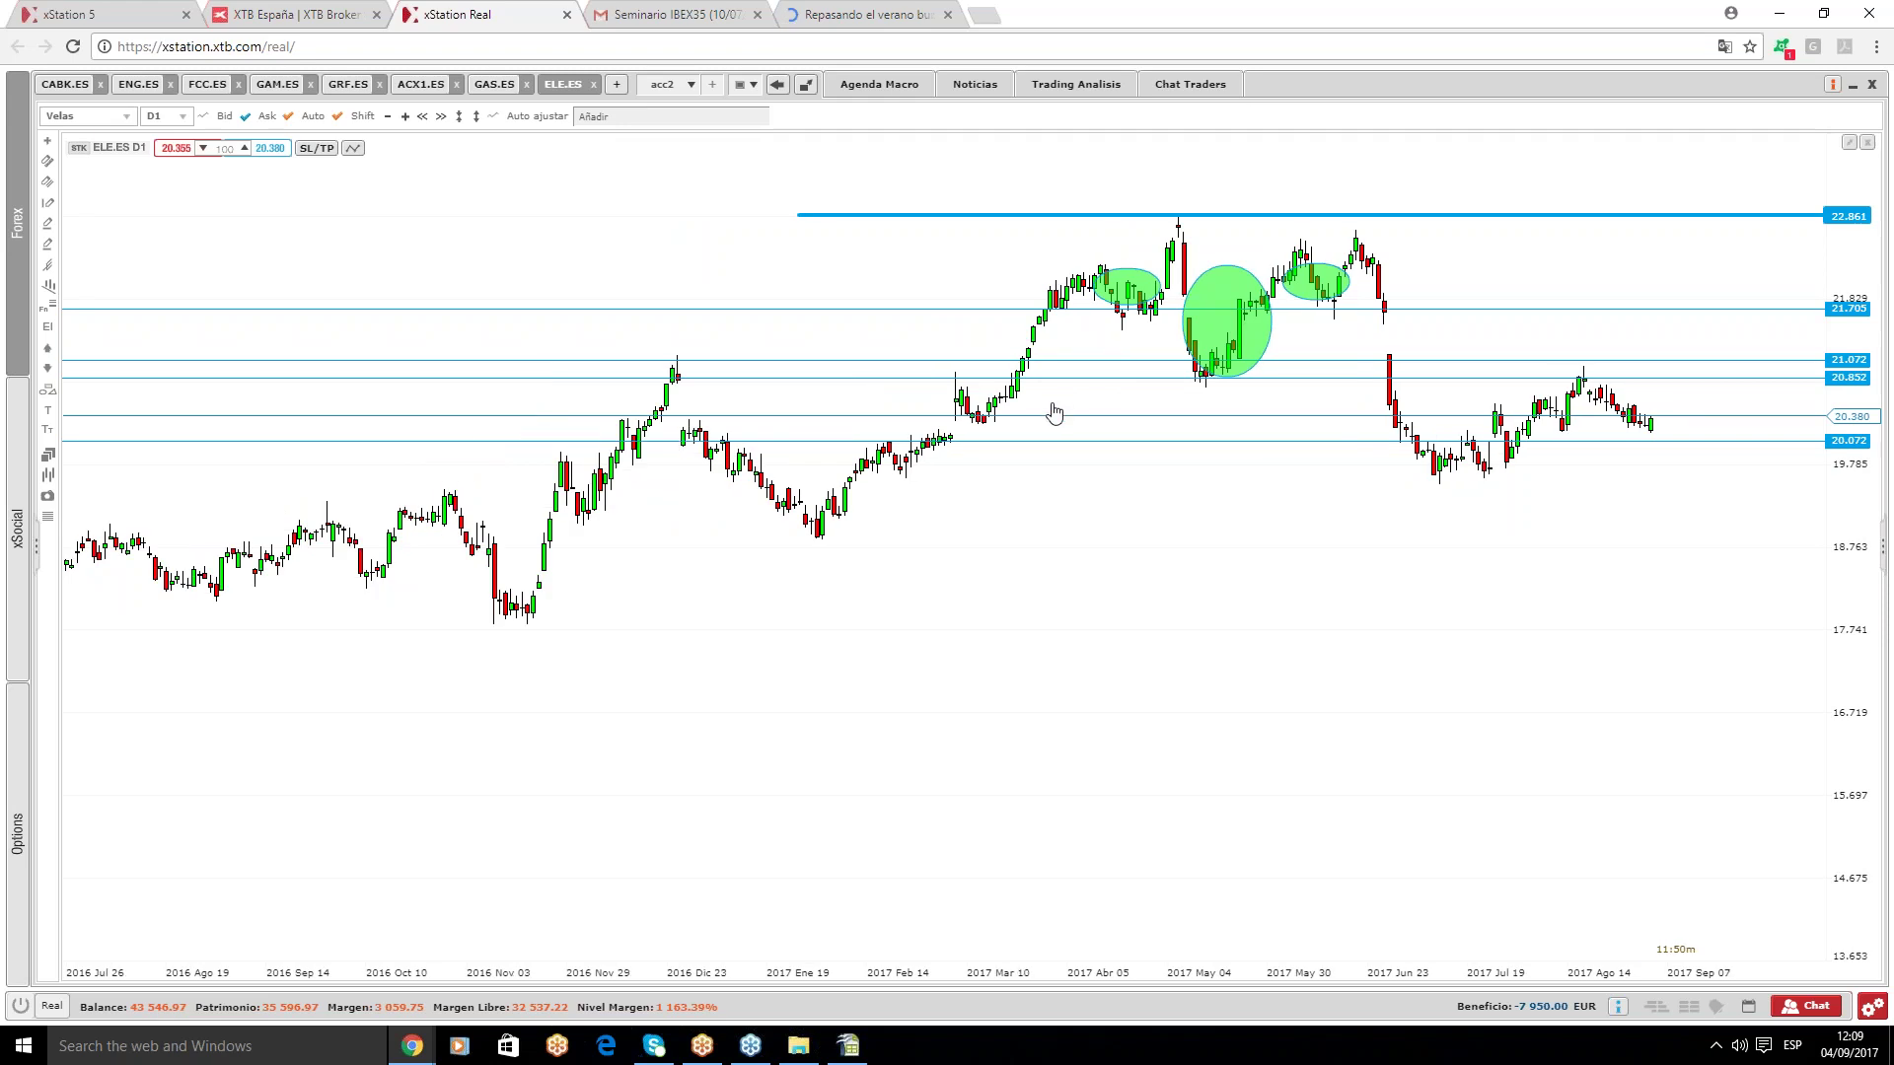
{"action": "scroll", "coordinate": [1265, 347], "scroll_direction": "down", "scroll_amount": 1}
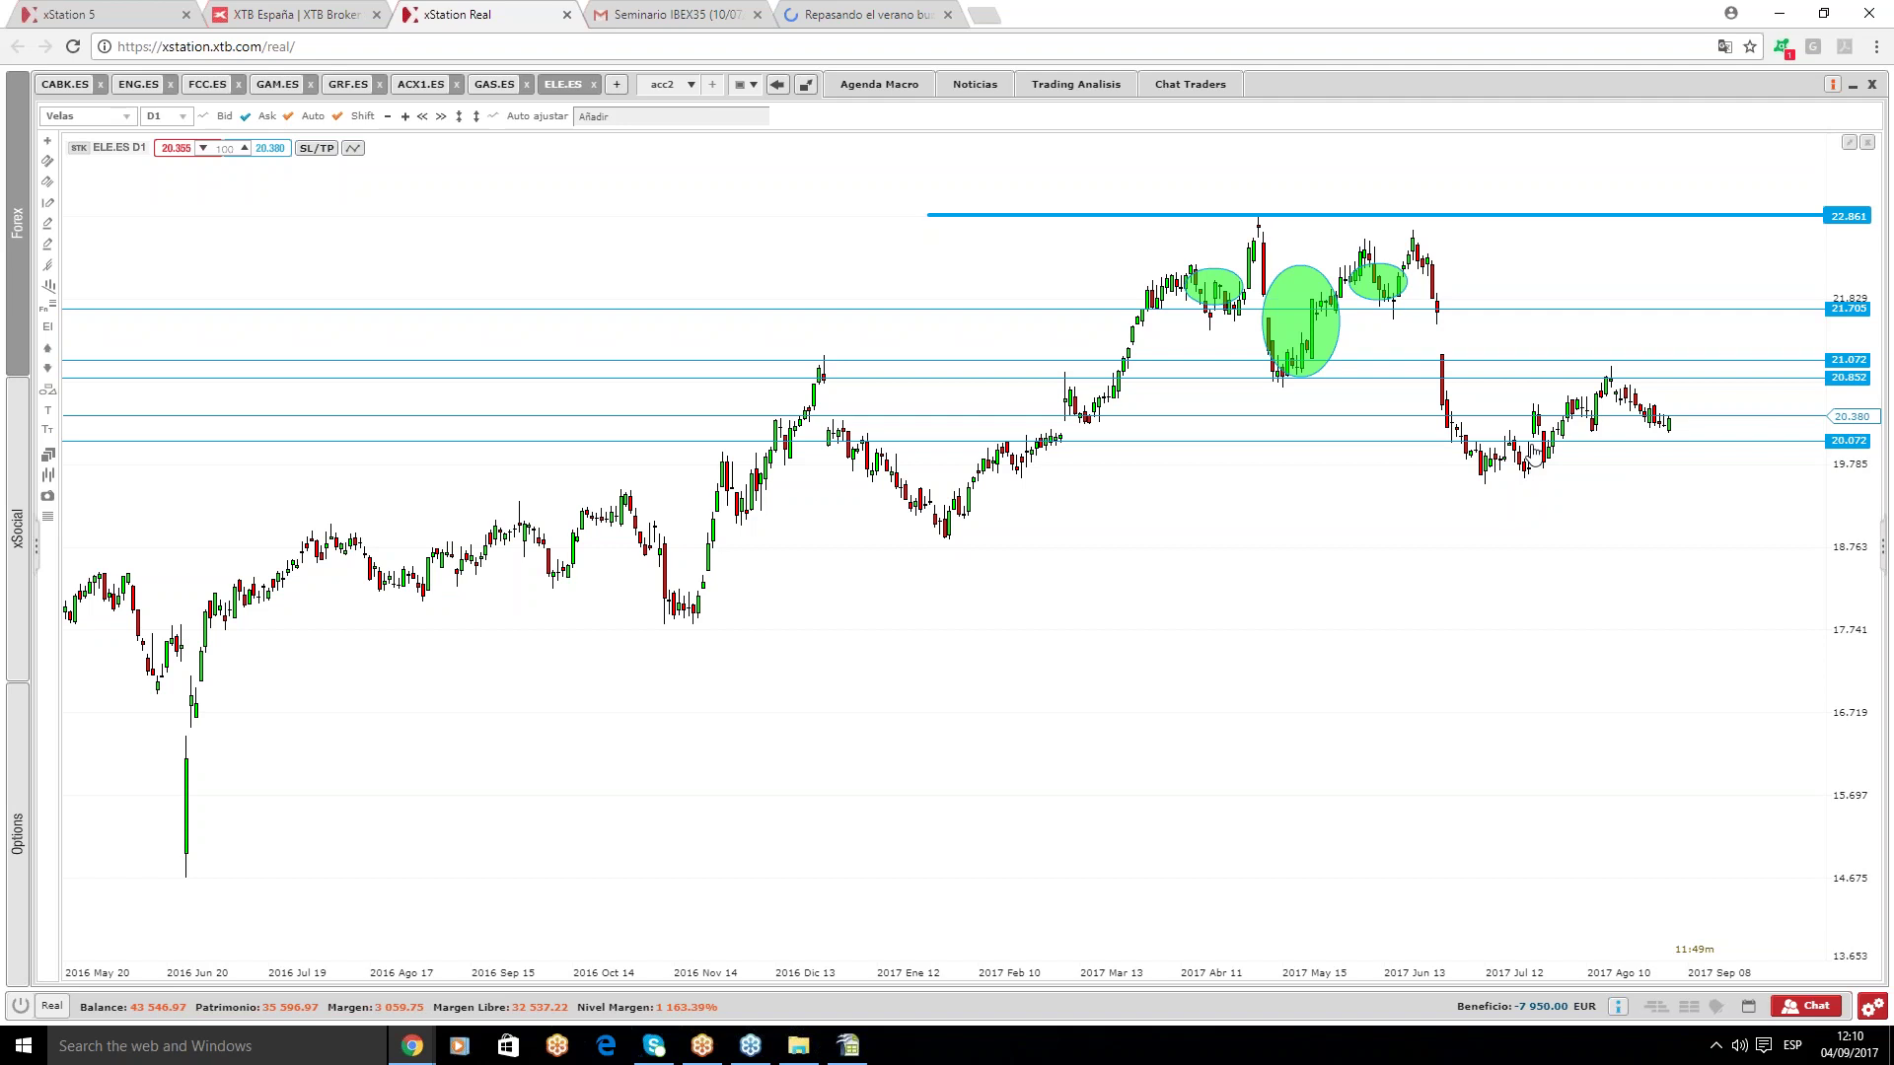
{"action": "left_click", "coordinate": [1536, 478]}
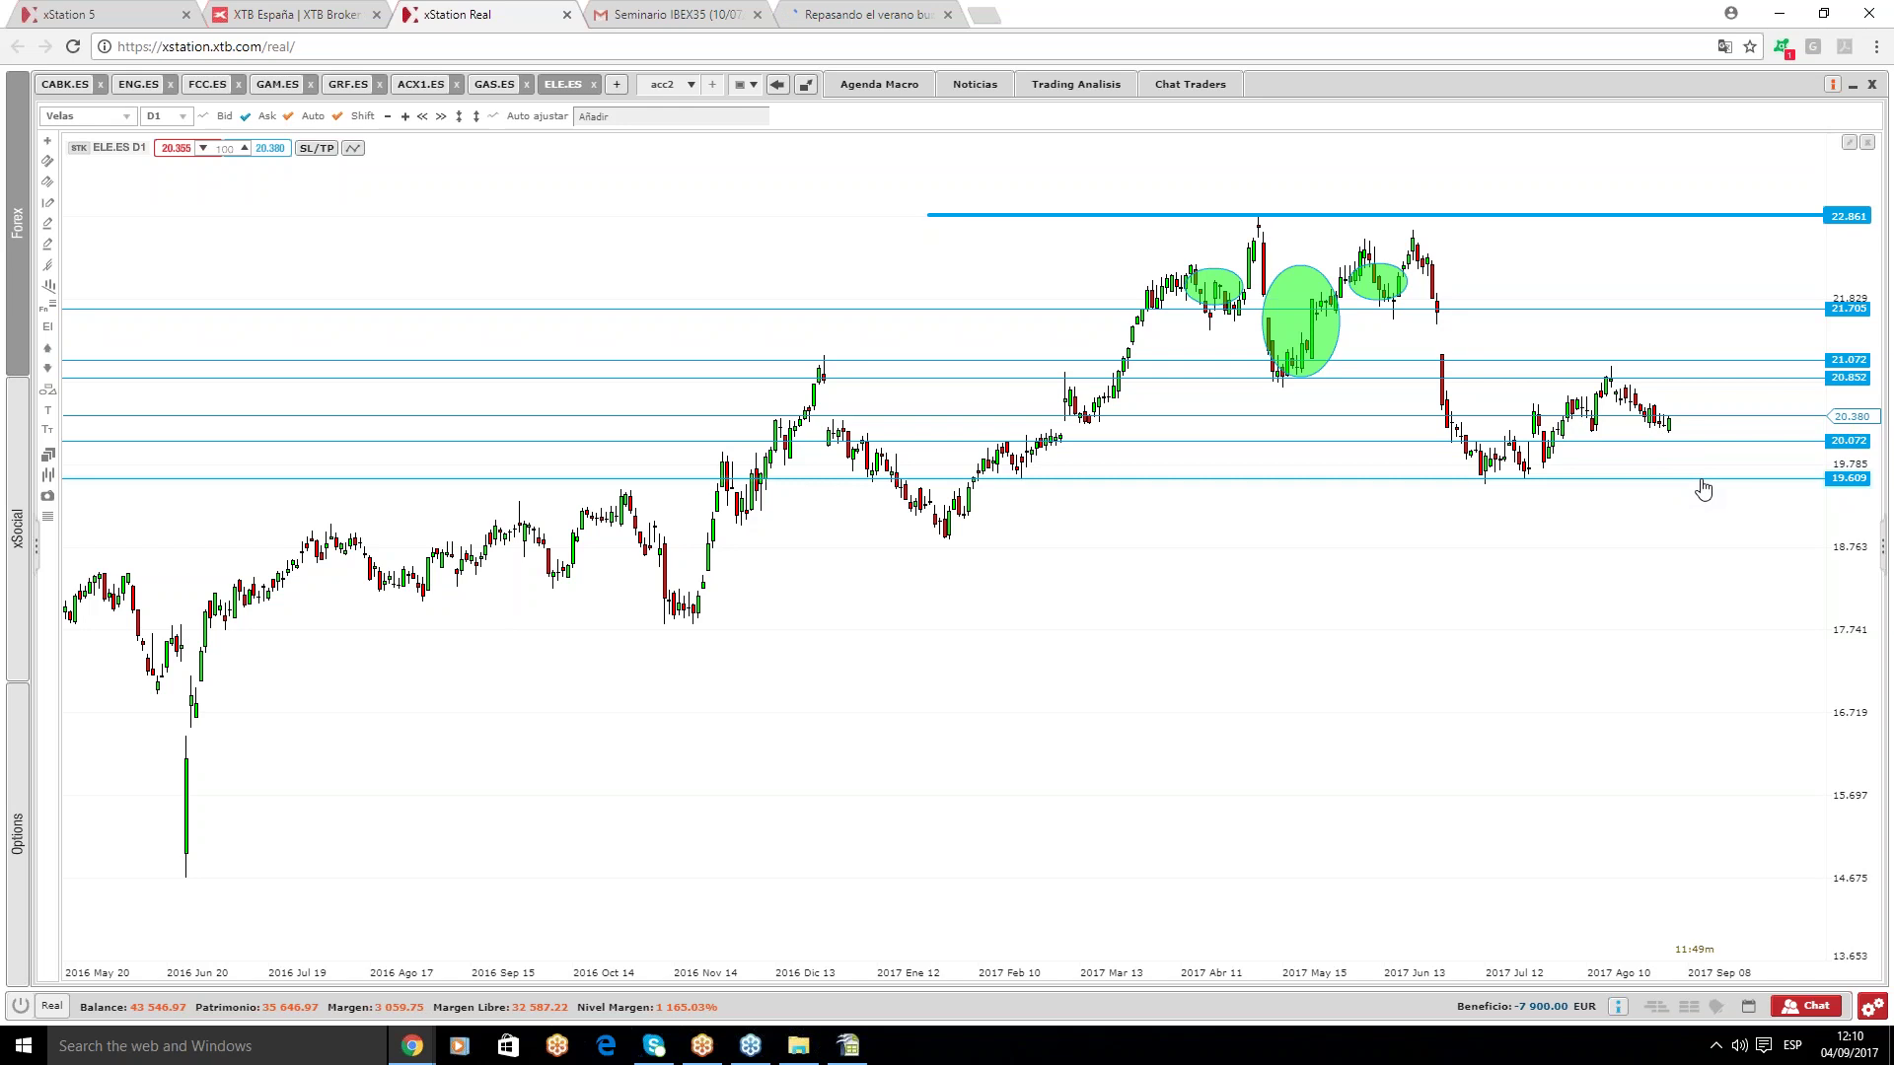
- Switch the saved chart layout from acc2 to acc3, showing the IAG.ES daily chart
{"action": "left_click", "coordinate": [688, 89]}
{"action": "left_click", "coordinate": [660, 146]}
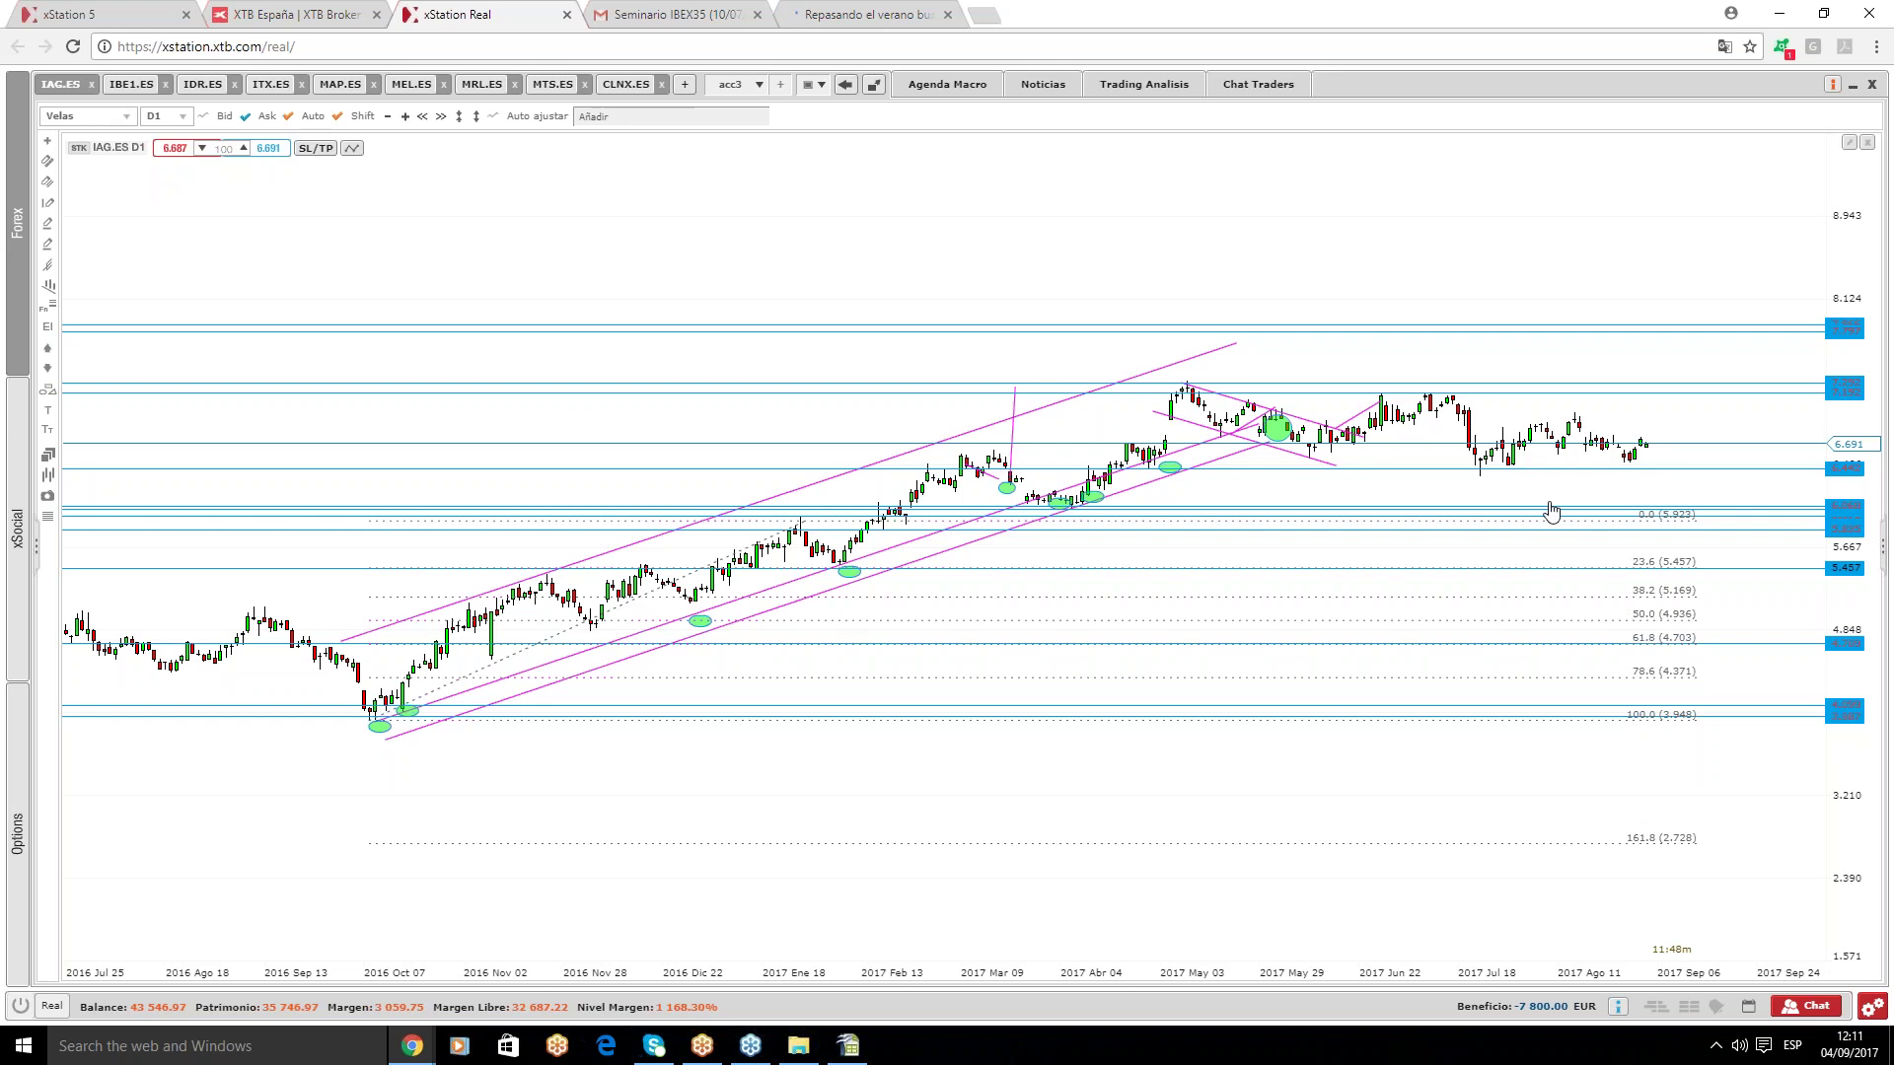
{"action": "mouse_move", "coordinate": [1568, 480]}
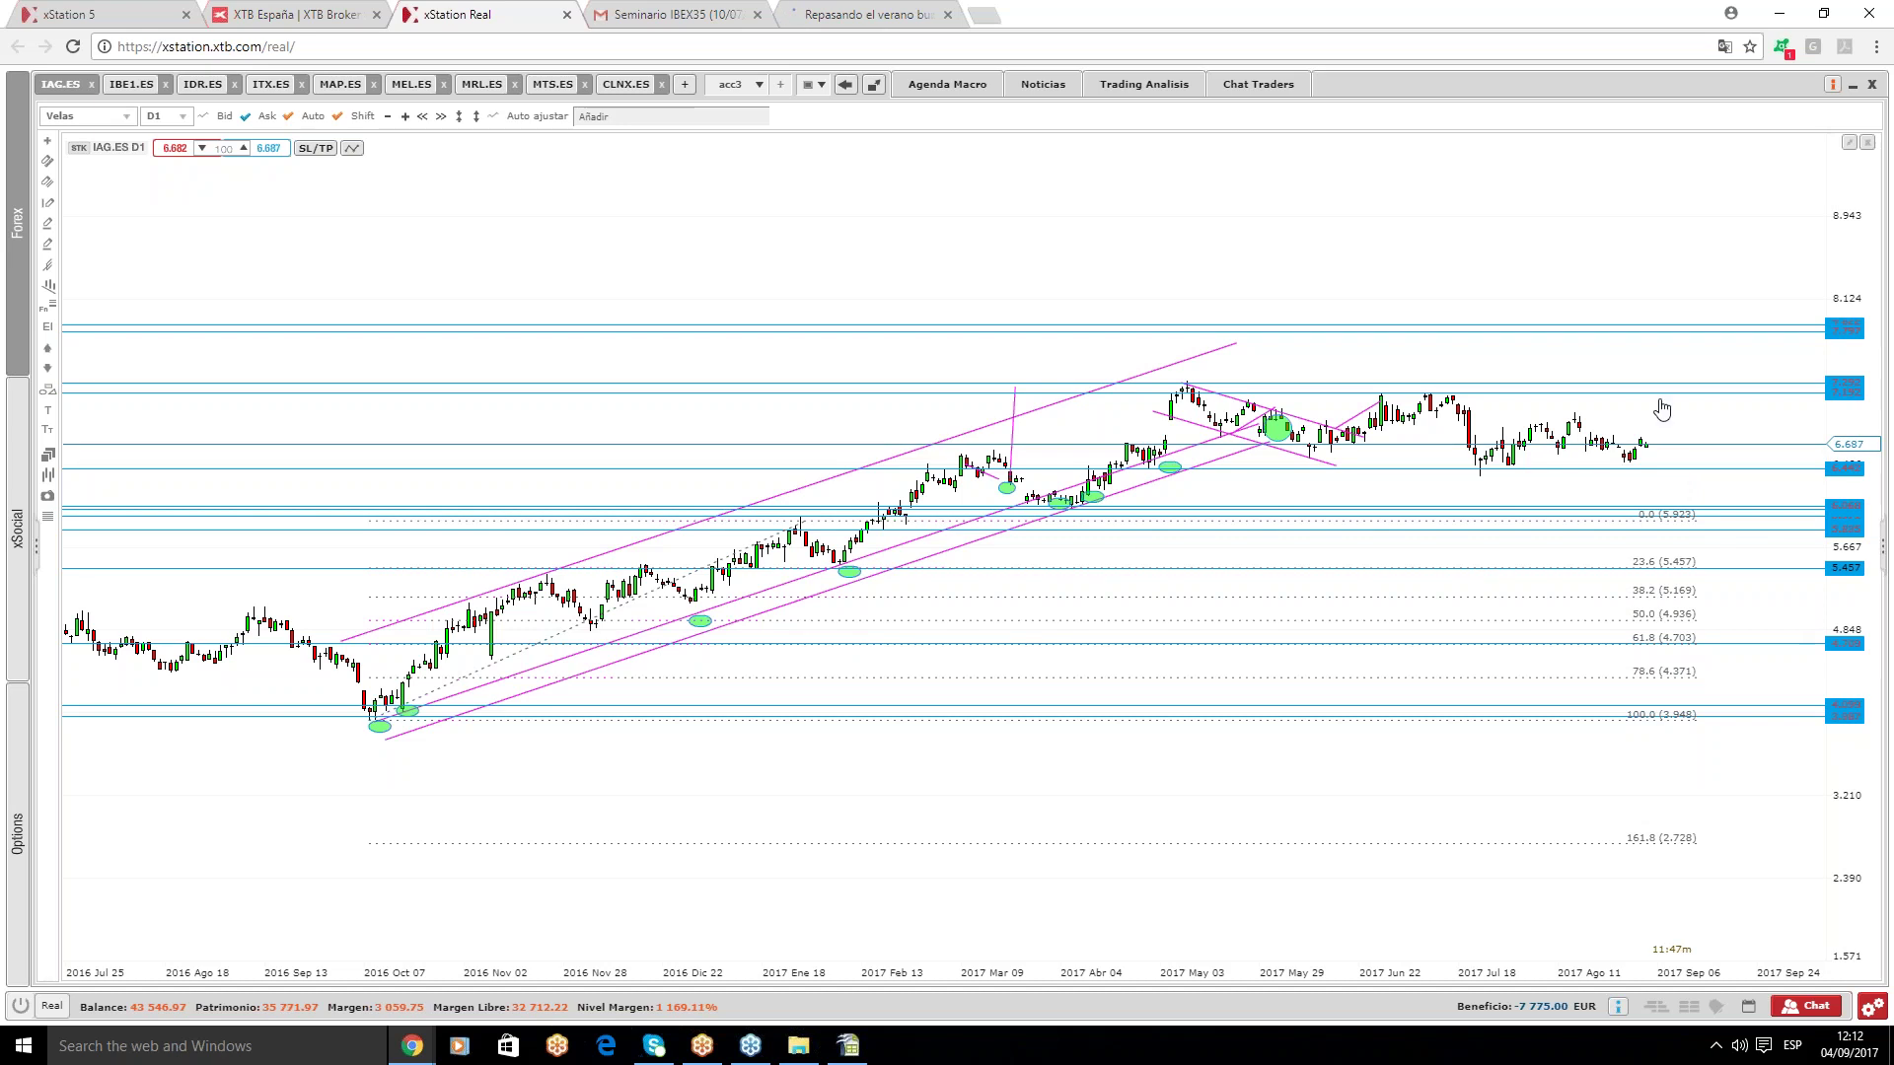
- On IBE1.ES, delete the 7.632 level and the red boxes near 7.29 and 7.632
{"action": "left_click", "coordinate": [131, 84]}
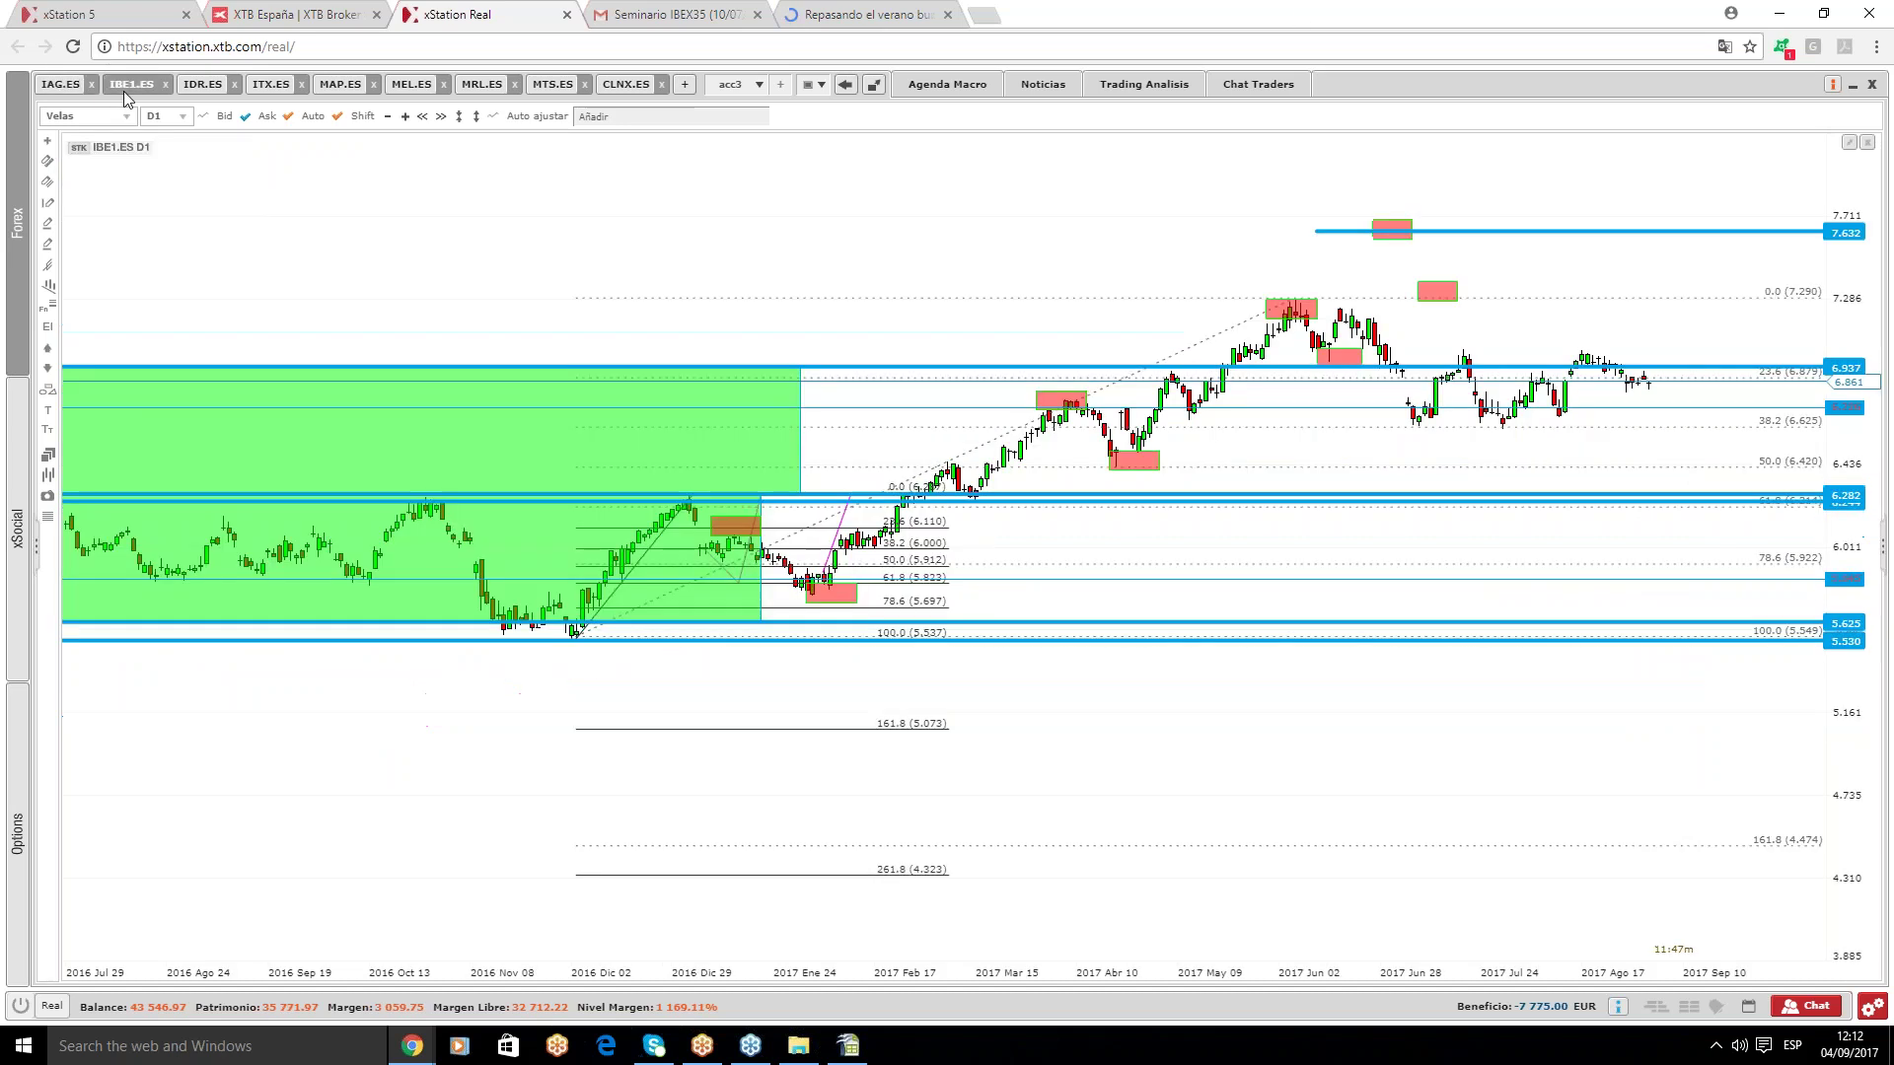
{"action": "left_click", "coordinate": [1465, 292]}
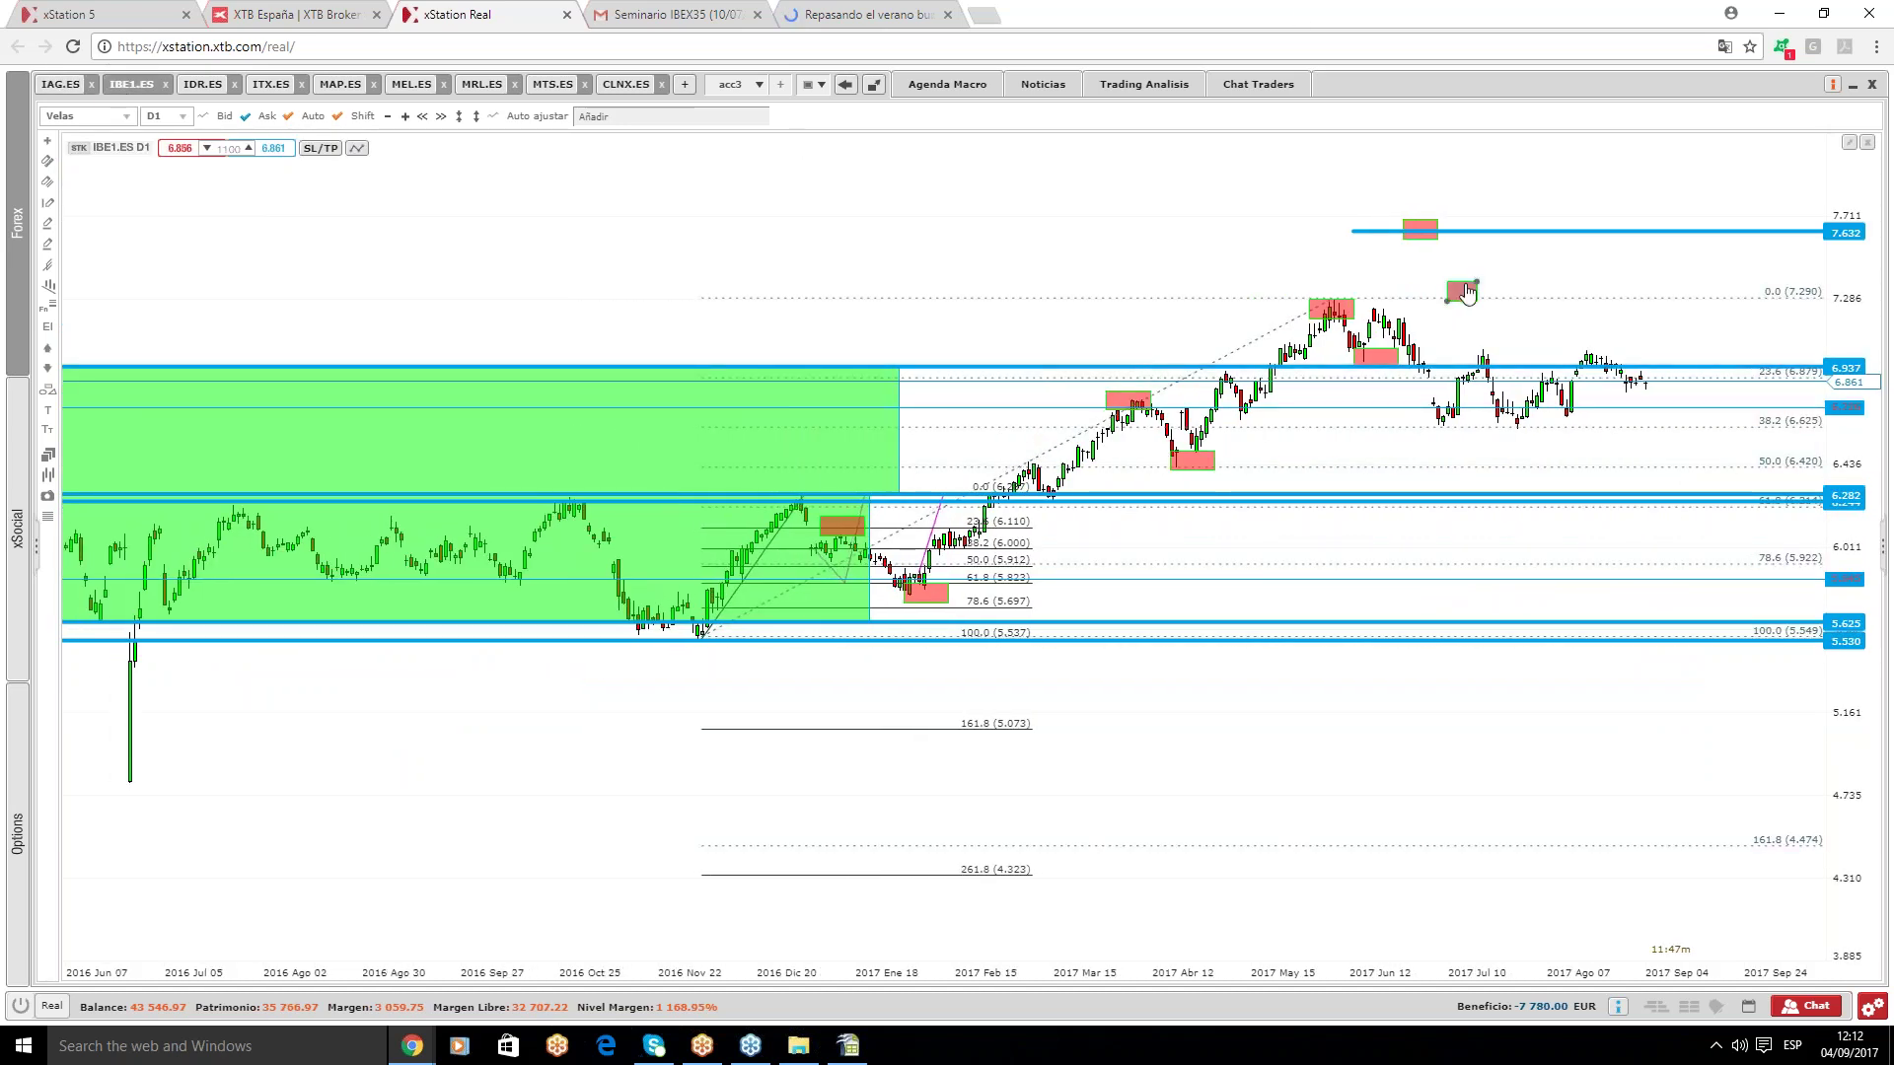
{"action": "key", "text": "Delete"}
{"action": "left_click", "coordinate": [1436, 236]}
{"action": "key", "text": "Delete"}
{"action": "left_click", "coordinate": [1437, 237]}
{"action": "key", "text": "Delete"}
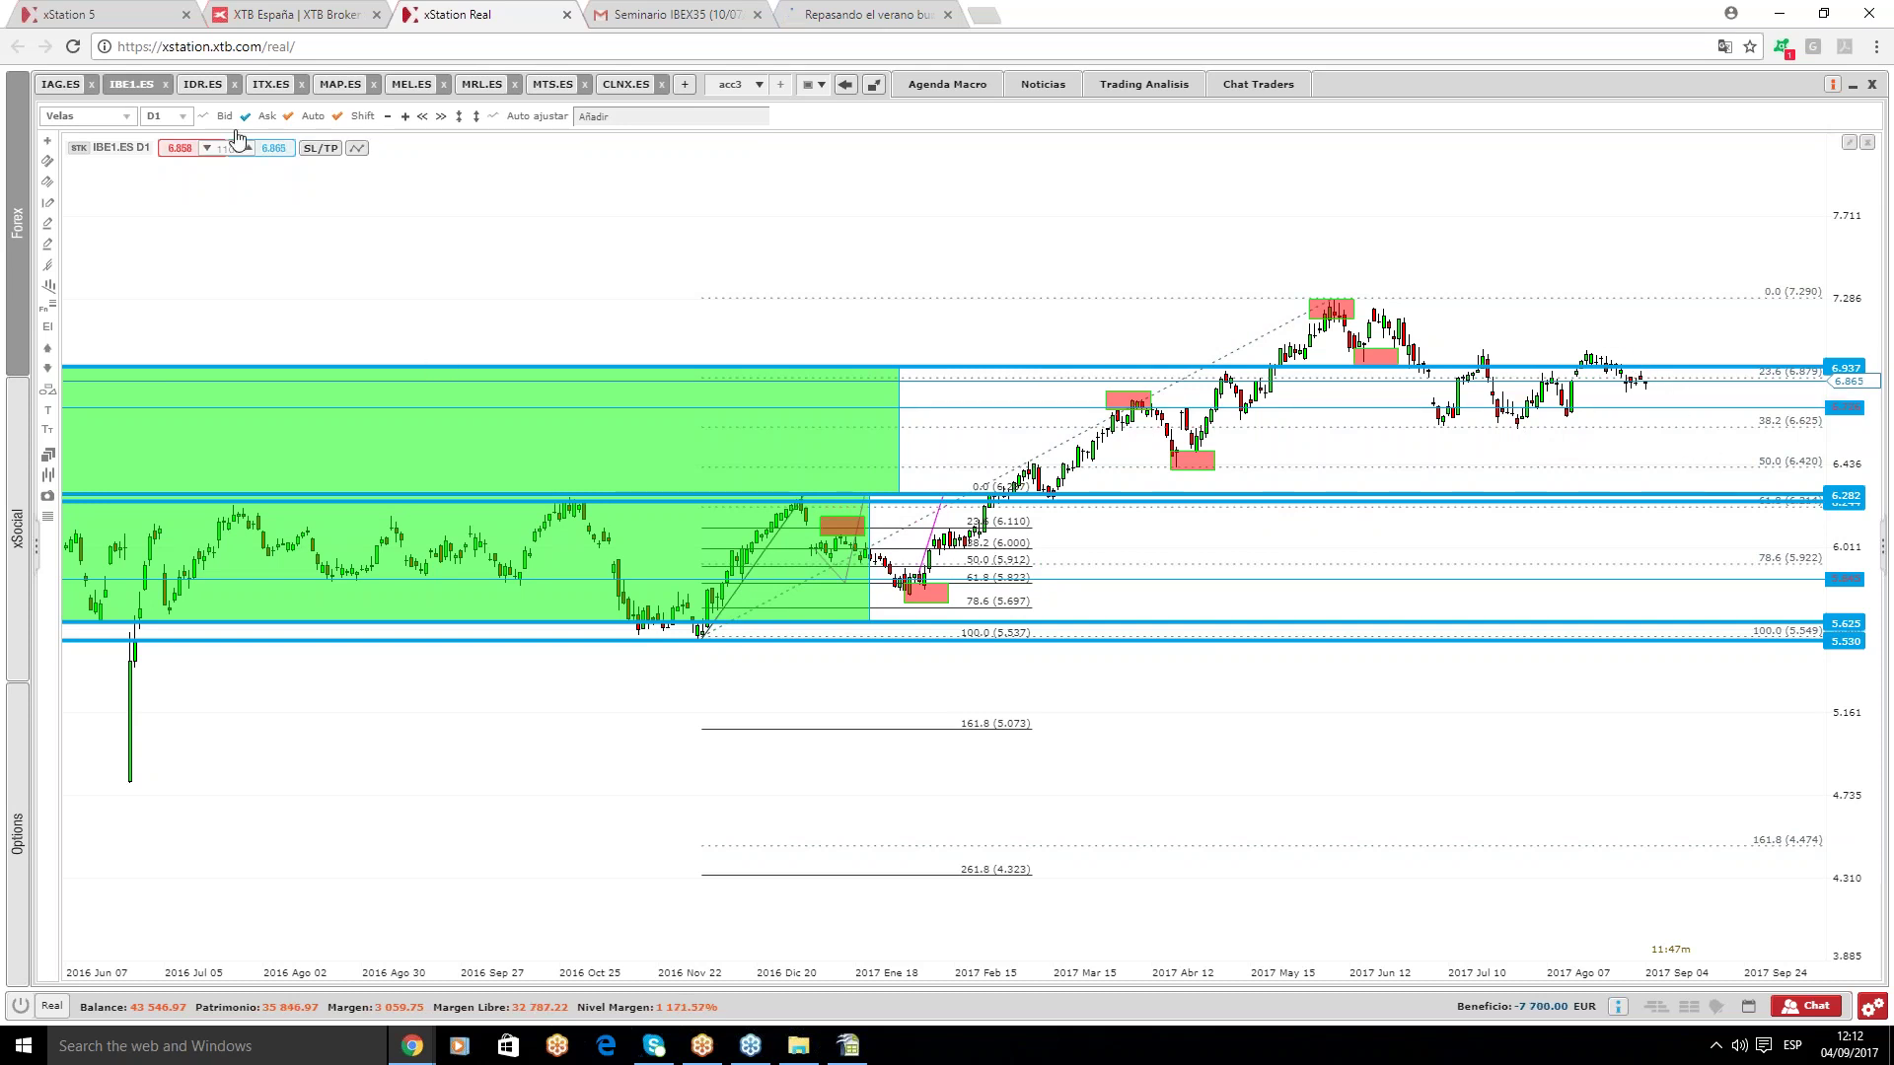
- On the IDR.ES weekly chart, add a level near the 2014 high and raise the lower upper level slightly
{"action": "left_click", "coordinate": [202, 84]}
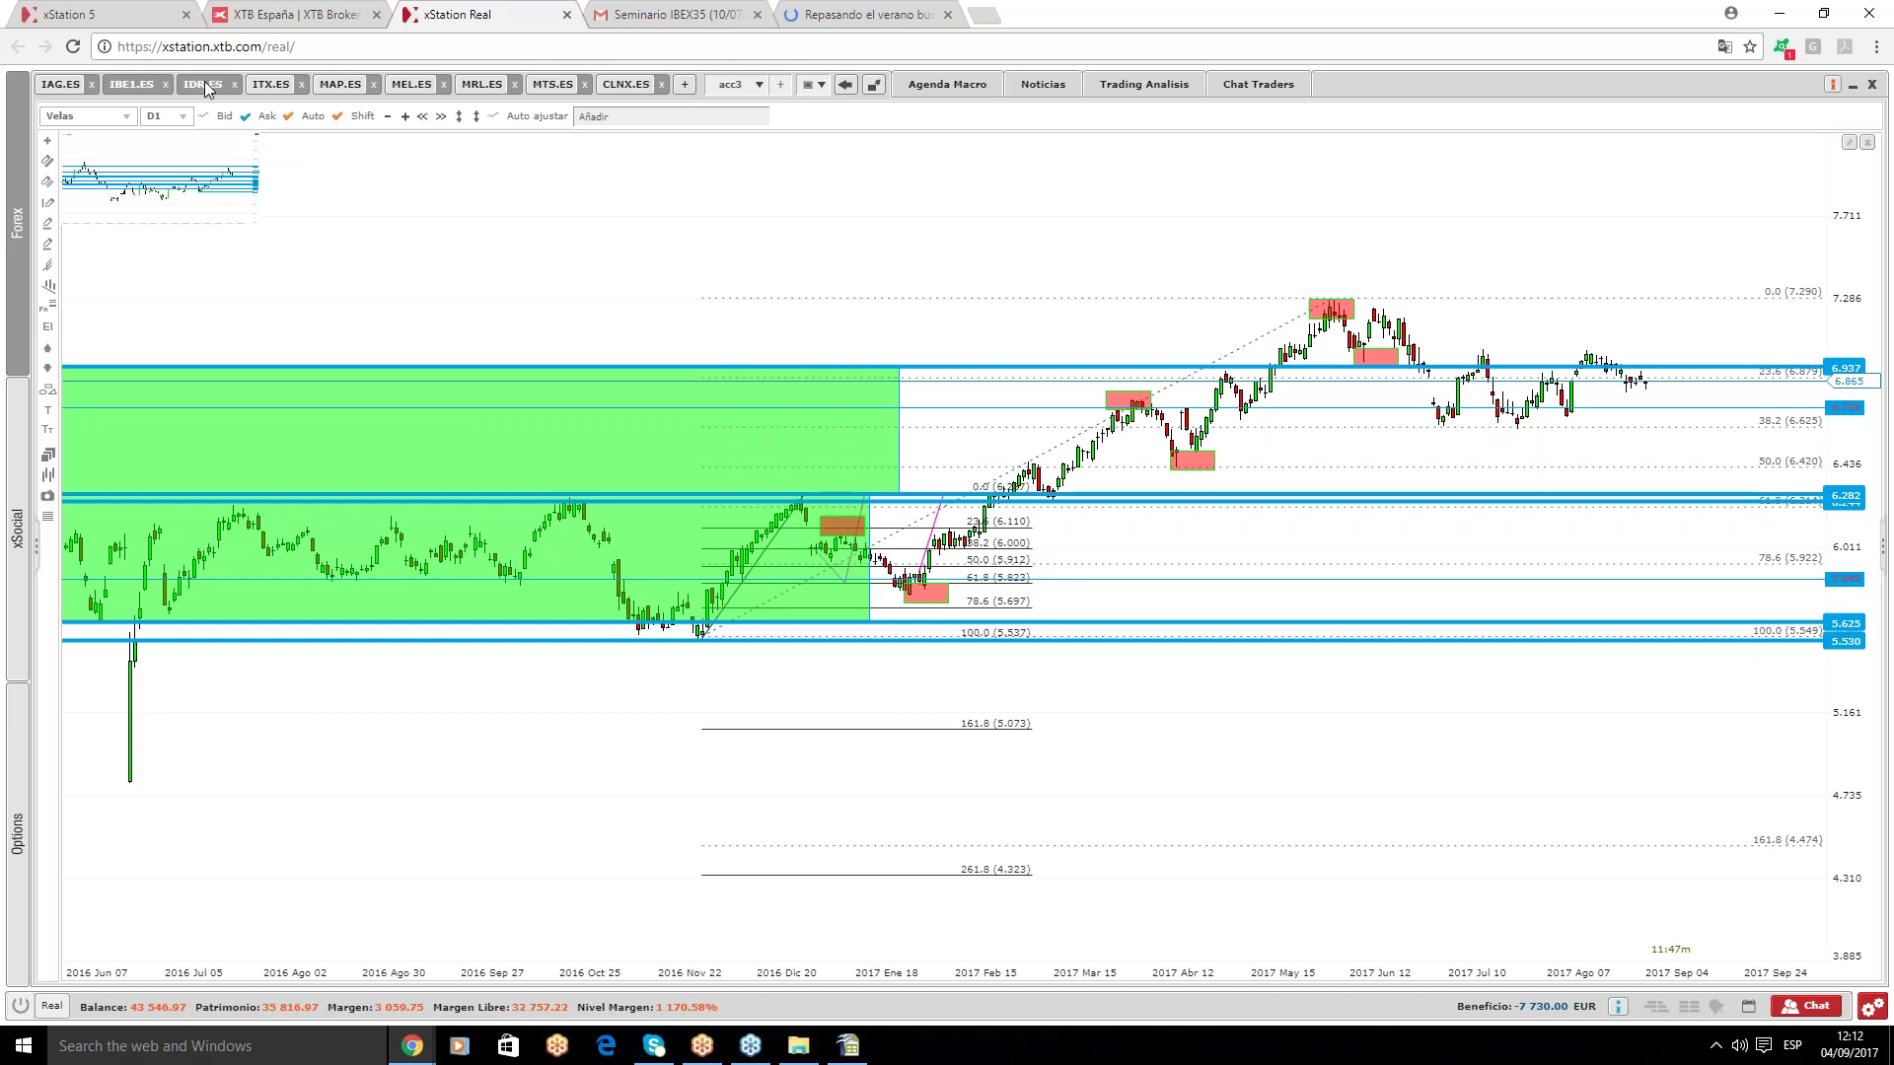
{"action": "scroll", "coordinate": [1346, 407], "scroll_direction": "down", "scroll_amount": 2}
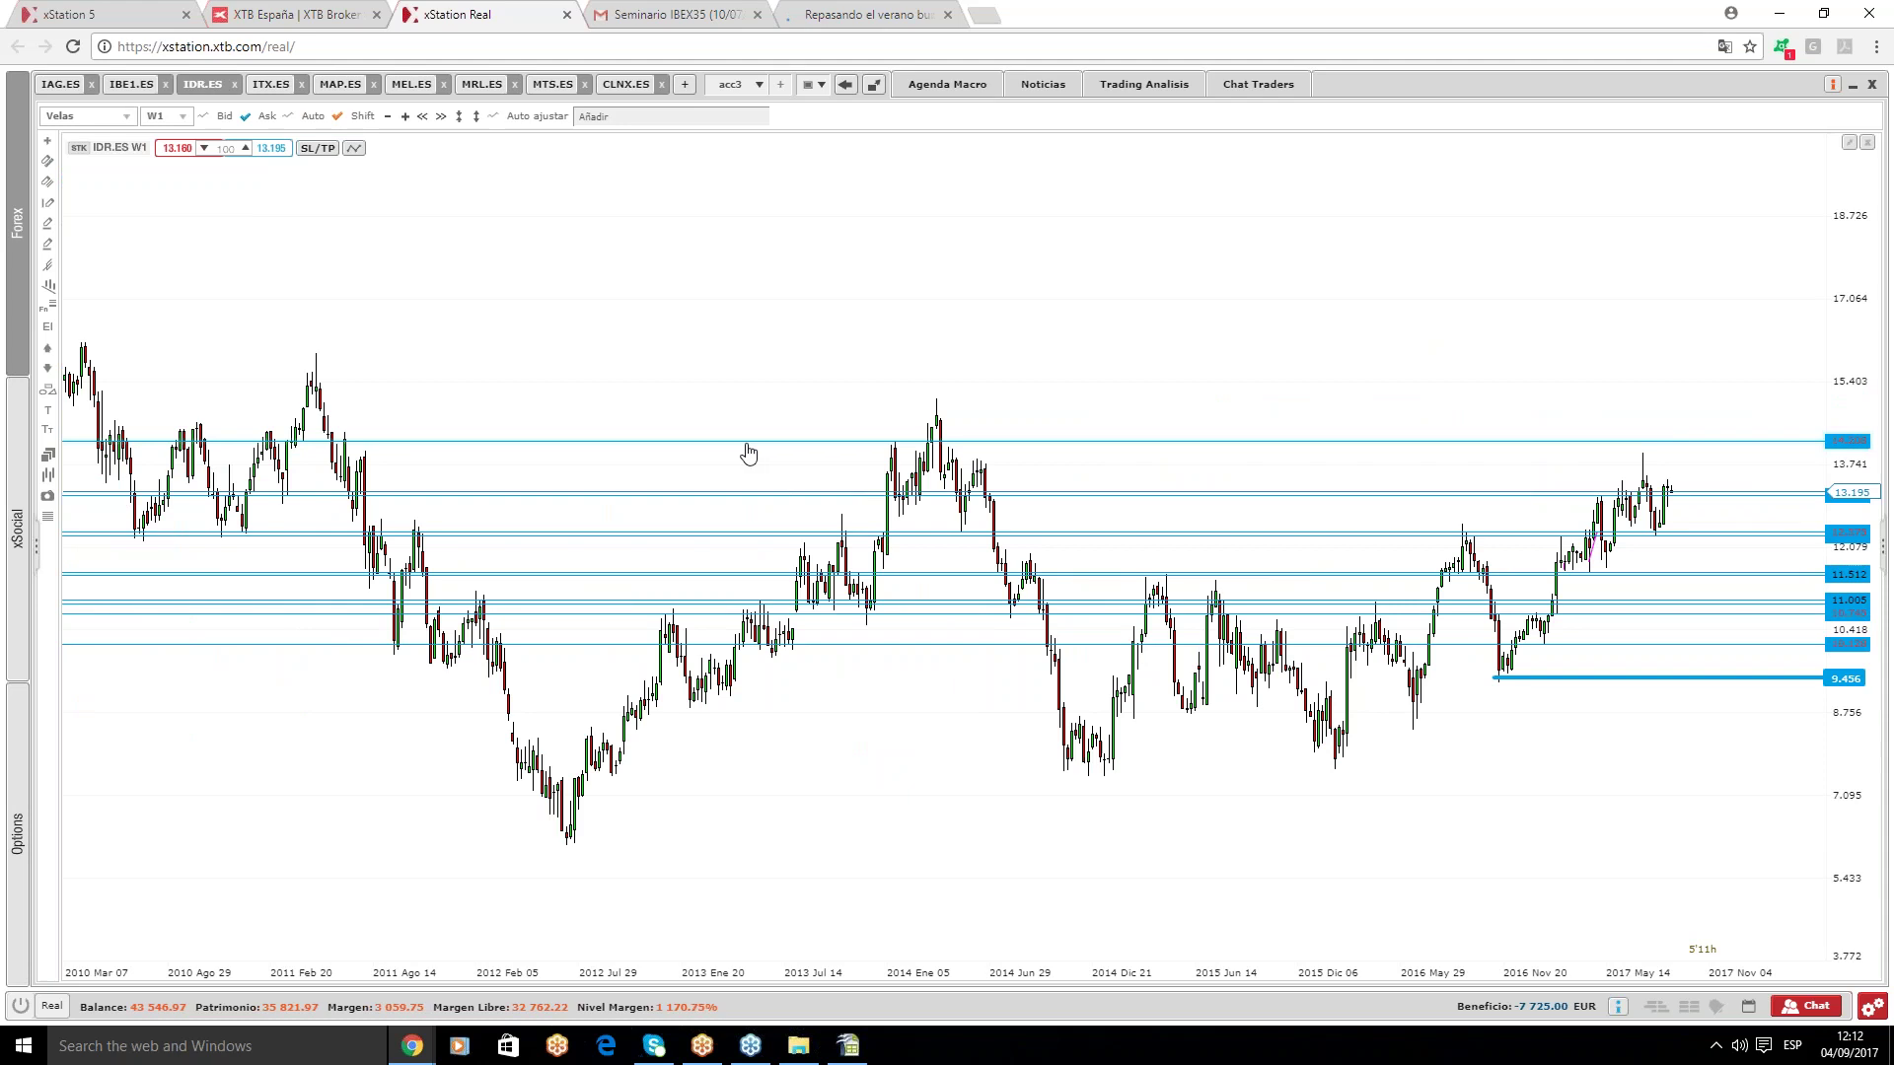
{"action": "left_click", "coordinate": [768, 416]}
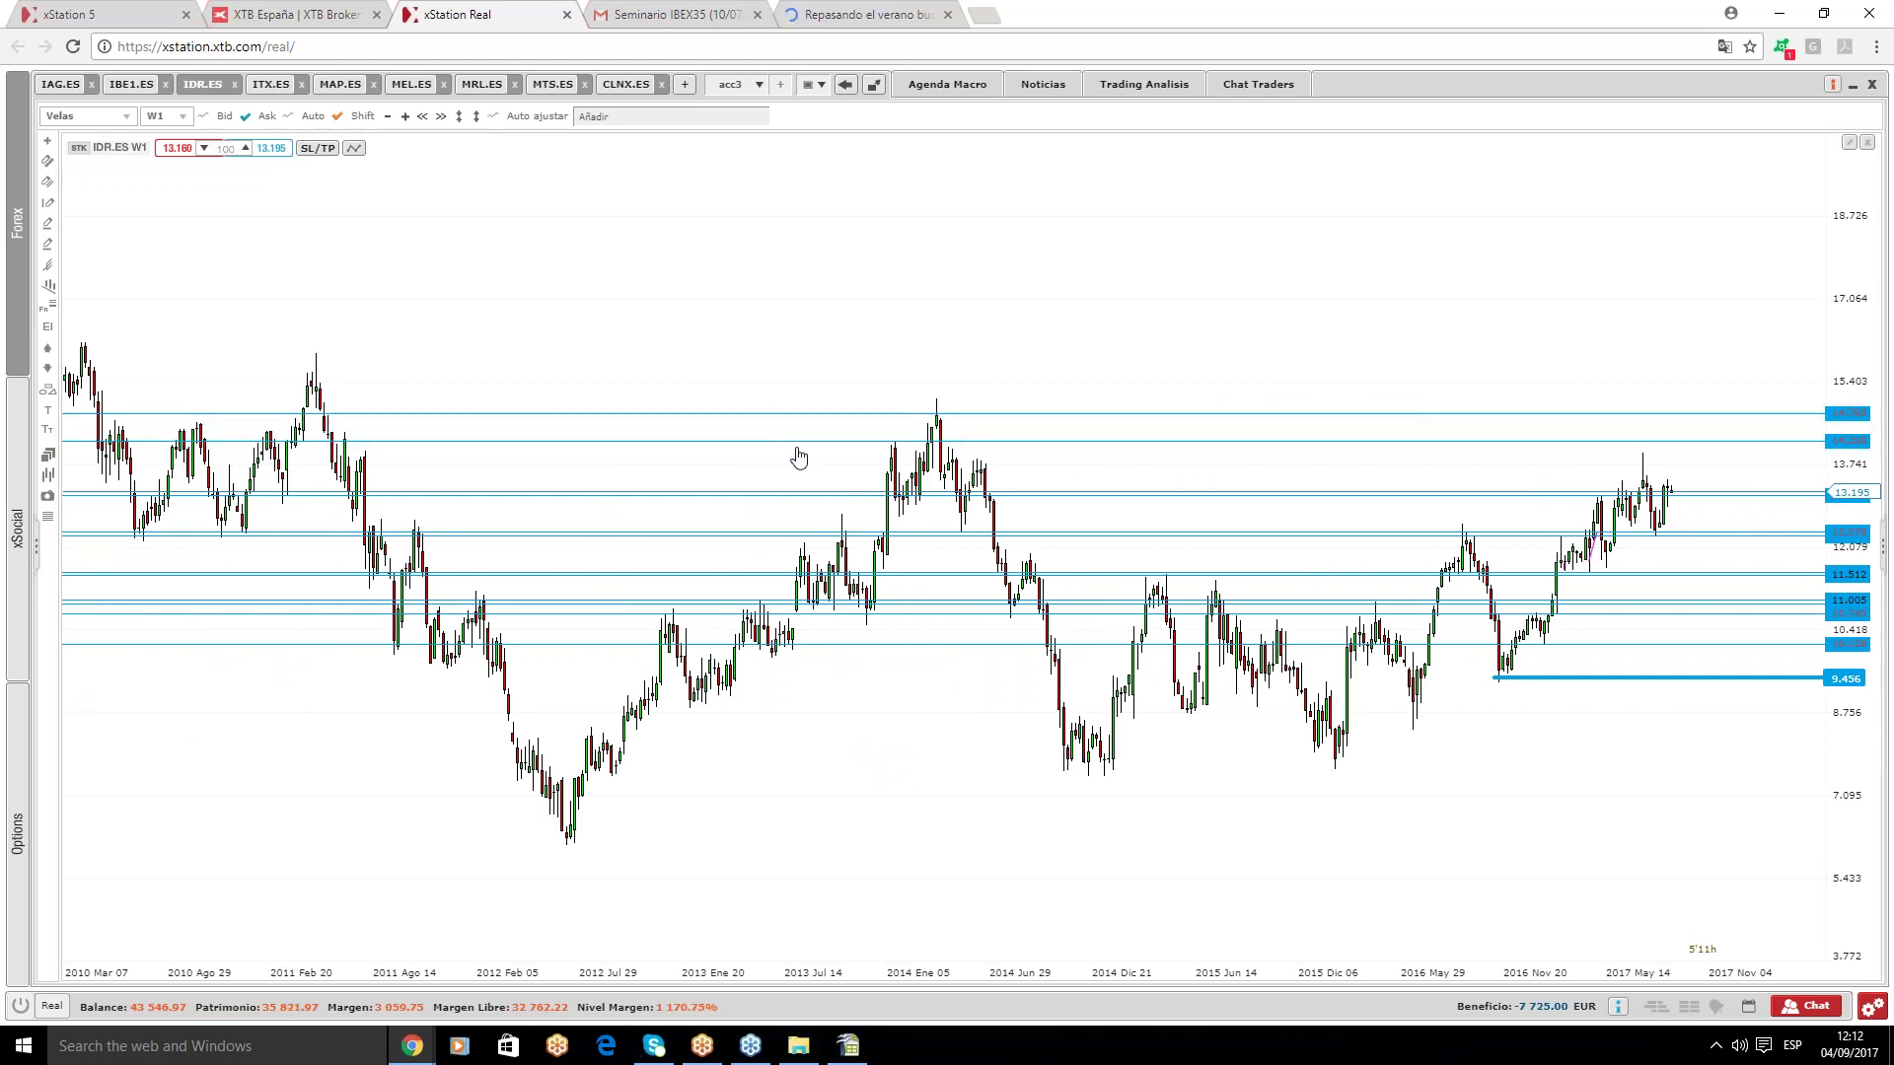
{"action": "left_click_drag", "start_coordinate": [790, 442], "coordinate": [850, 429]}
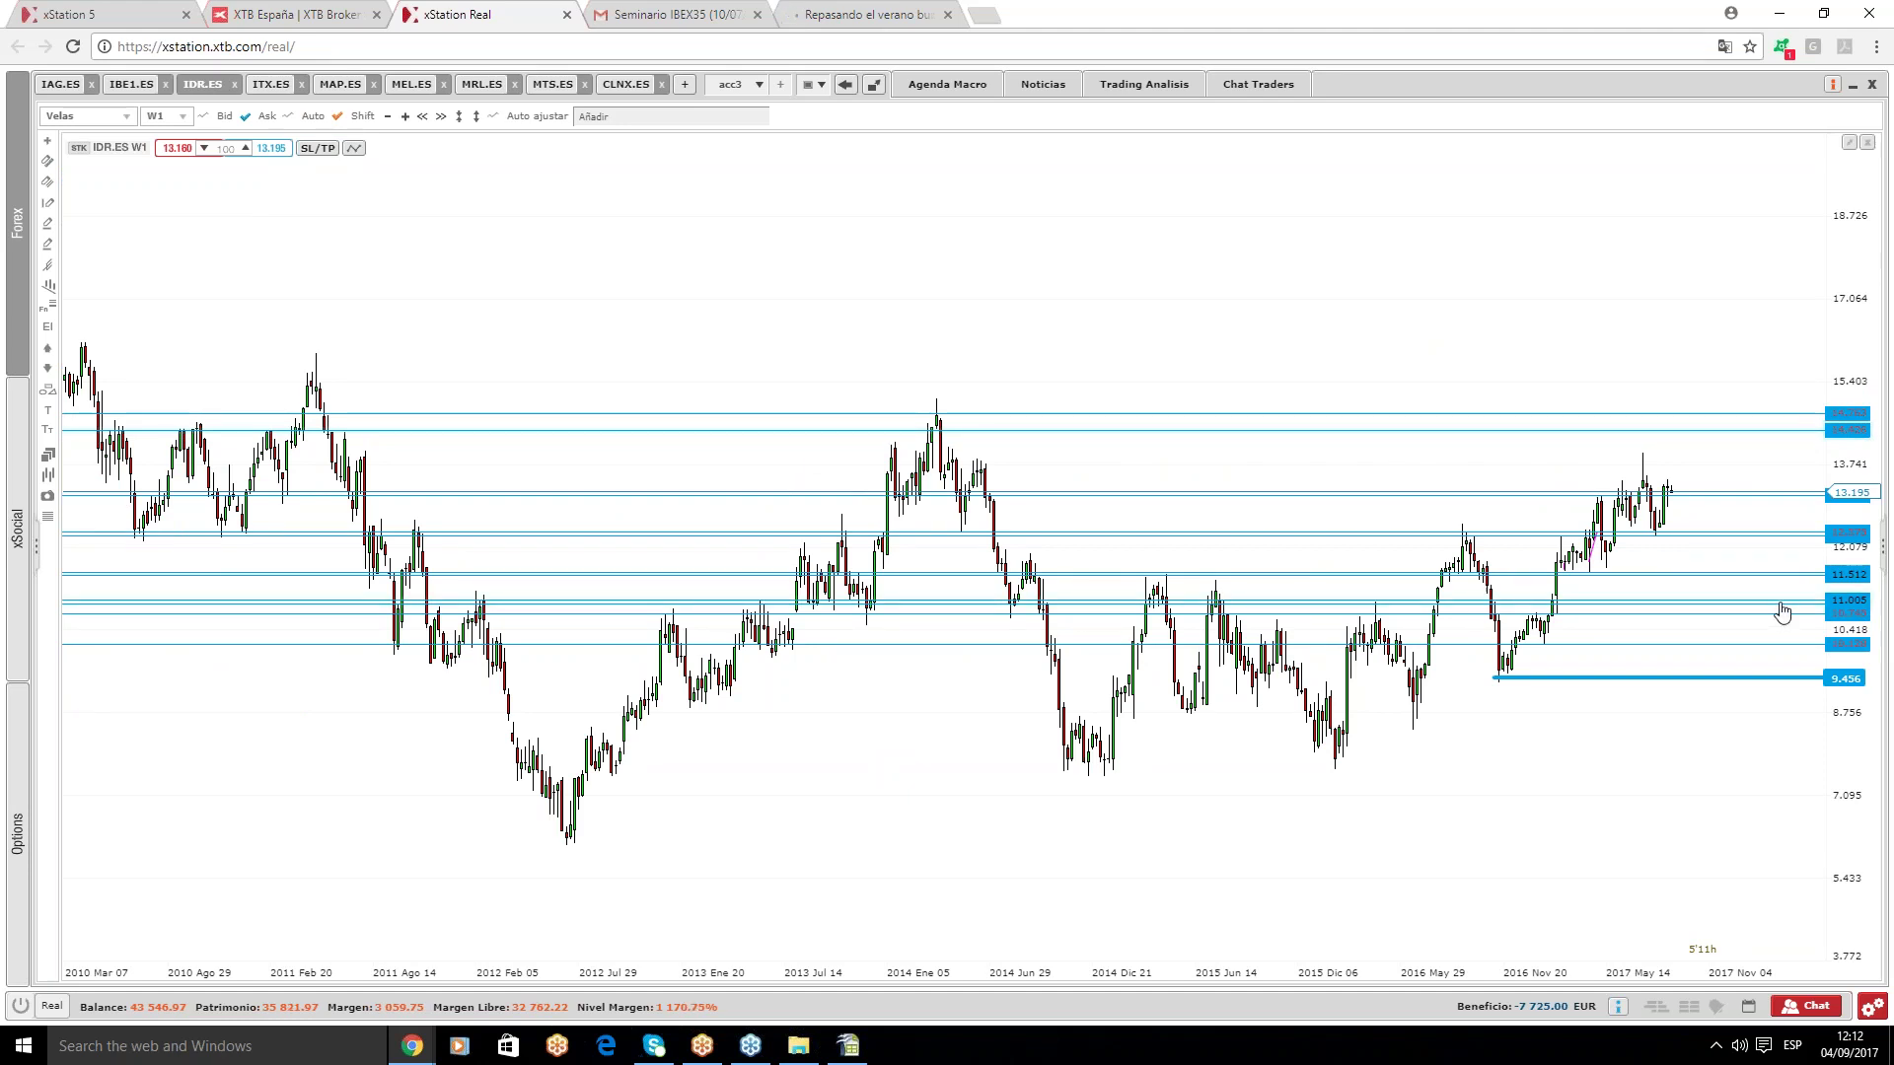
{"action": "scroll", "coordinate": [1784, 612], "scroll_direction": "up", "scroll_amount": 3}
{"action": "scroll", "coordinate": [1795, 606], "scroll_direction": "up", "scroll_amount": 2}
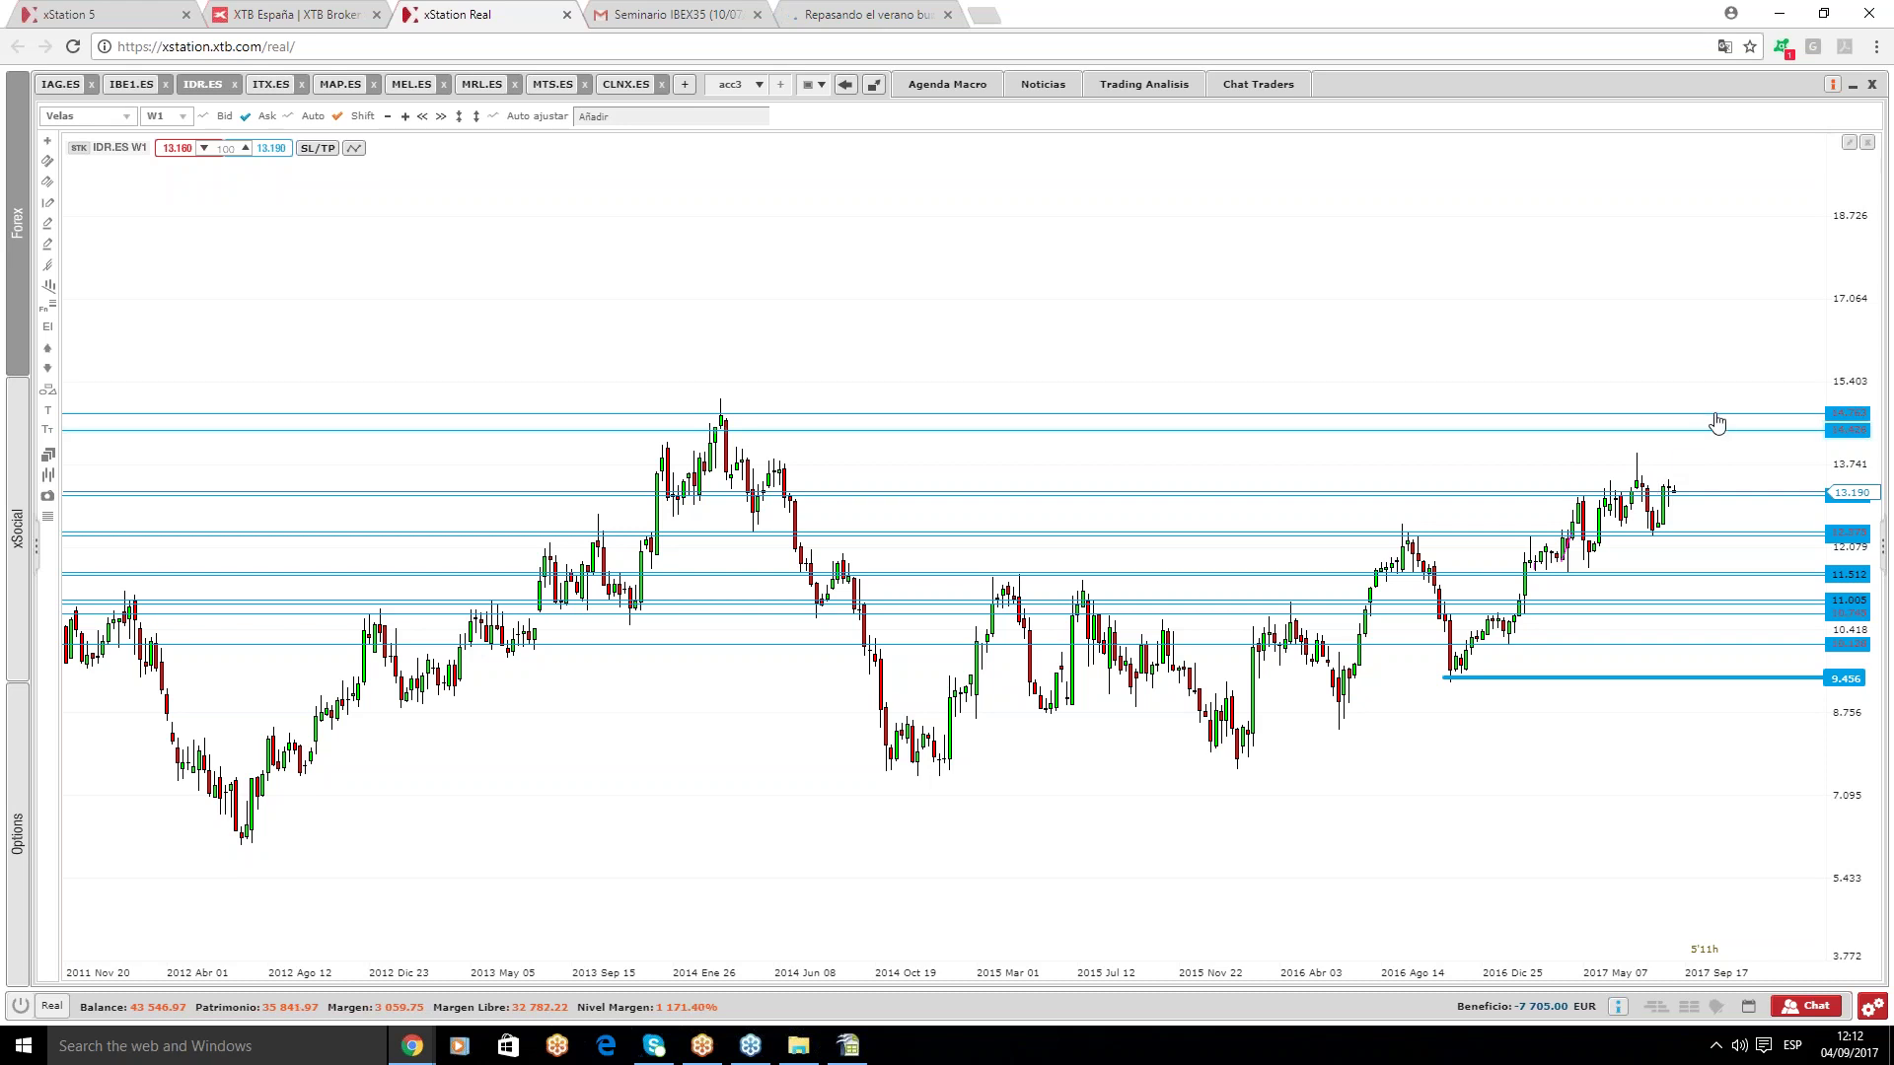
{"action": "left_click", "coordinate": [270, 84]}
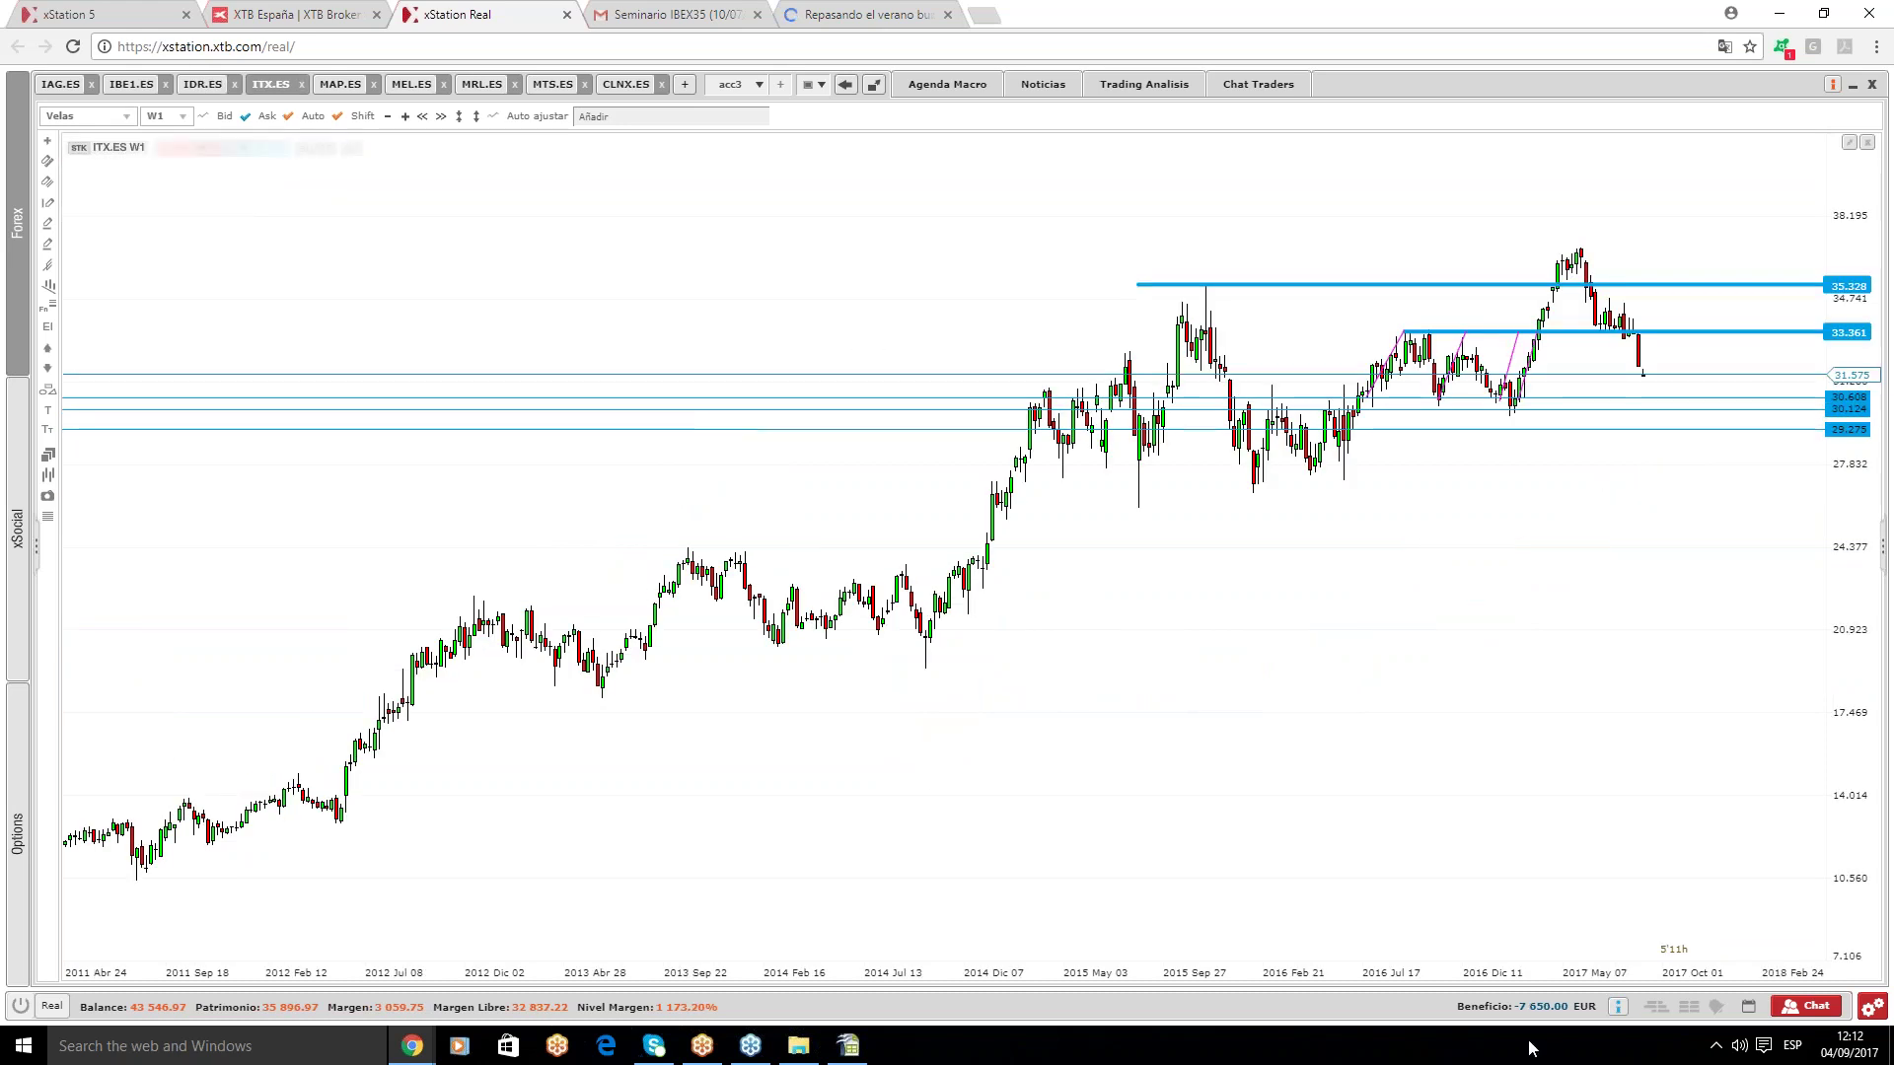
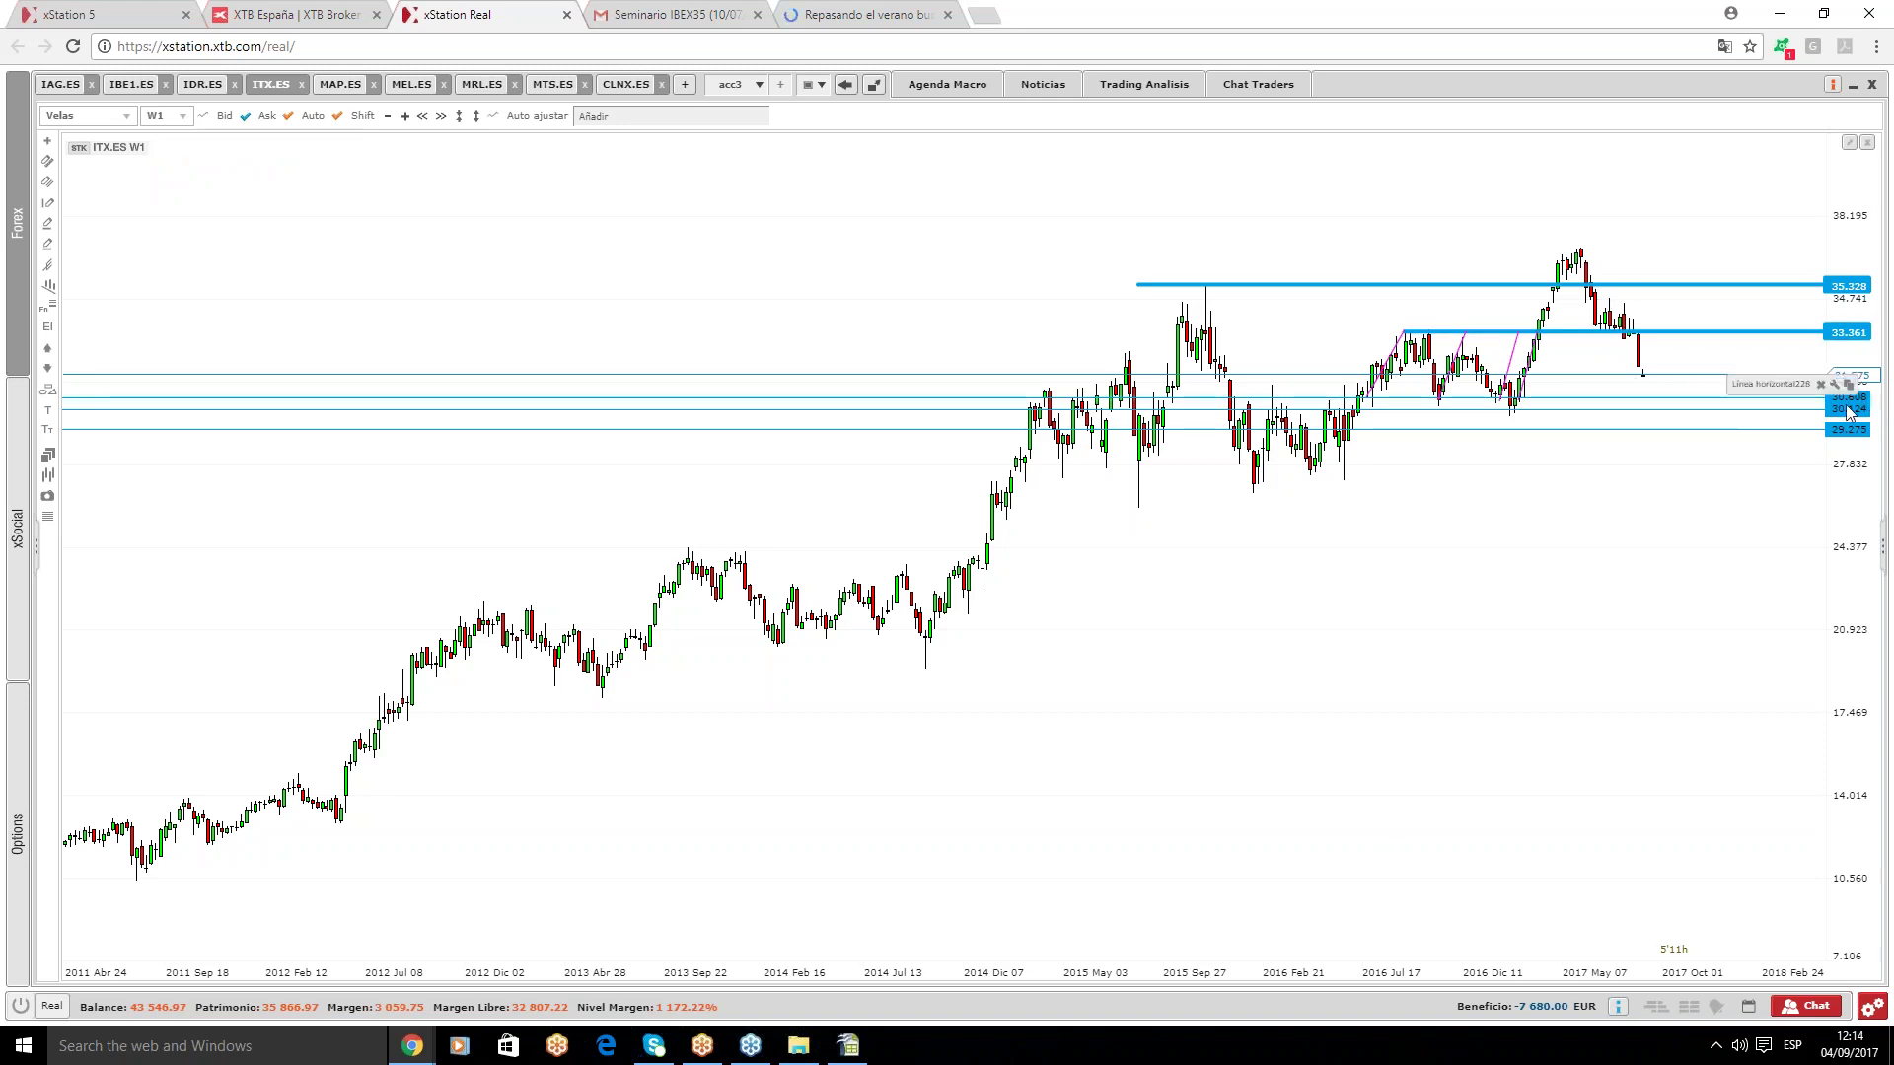
- On the MAP.ES chart, delete the magenta channel lines and the Fibonacci retracement, keeping levels 2.865, 2.749, 3.140
{"action": "left_click", "coordinate": [341, 84]}
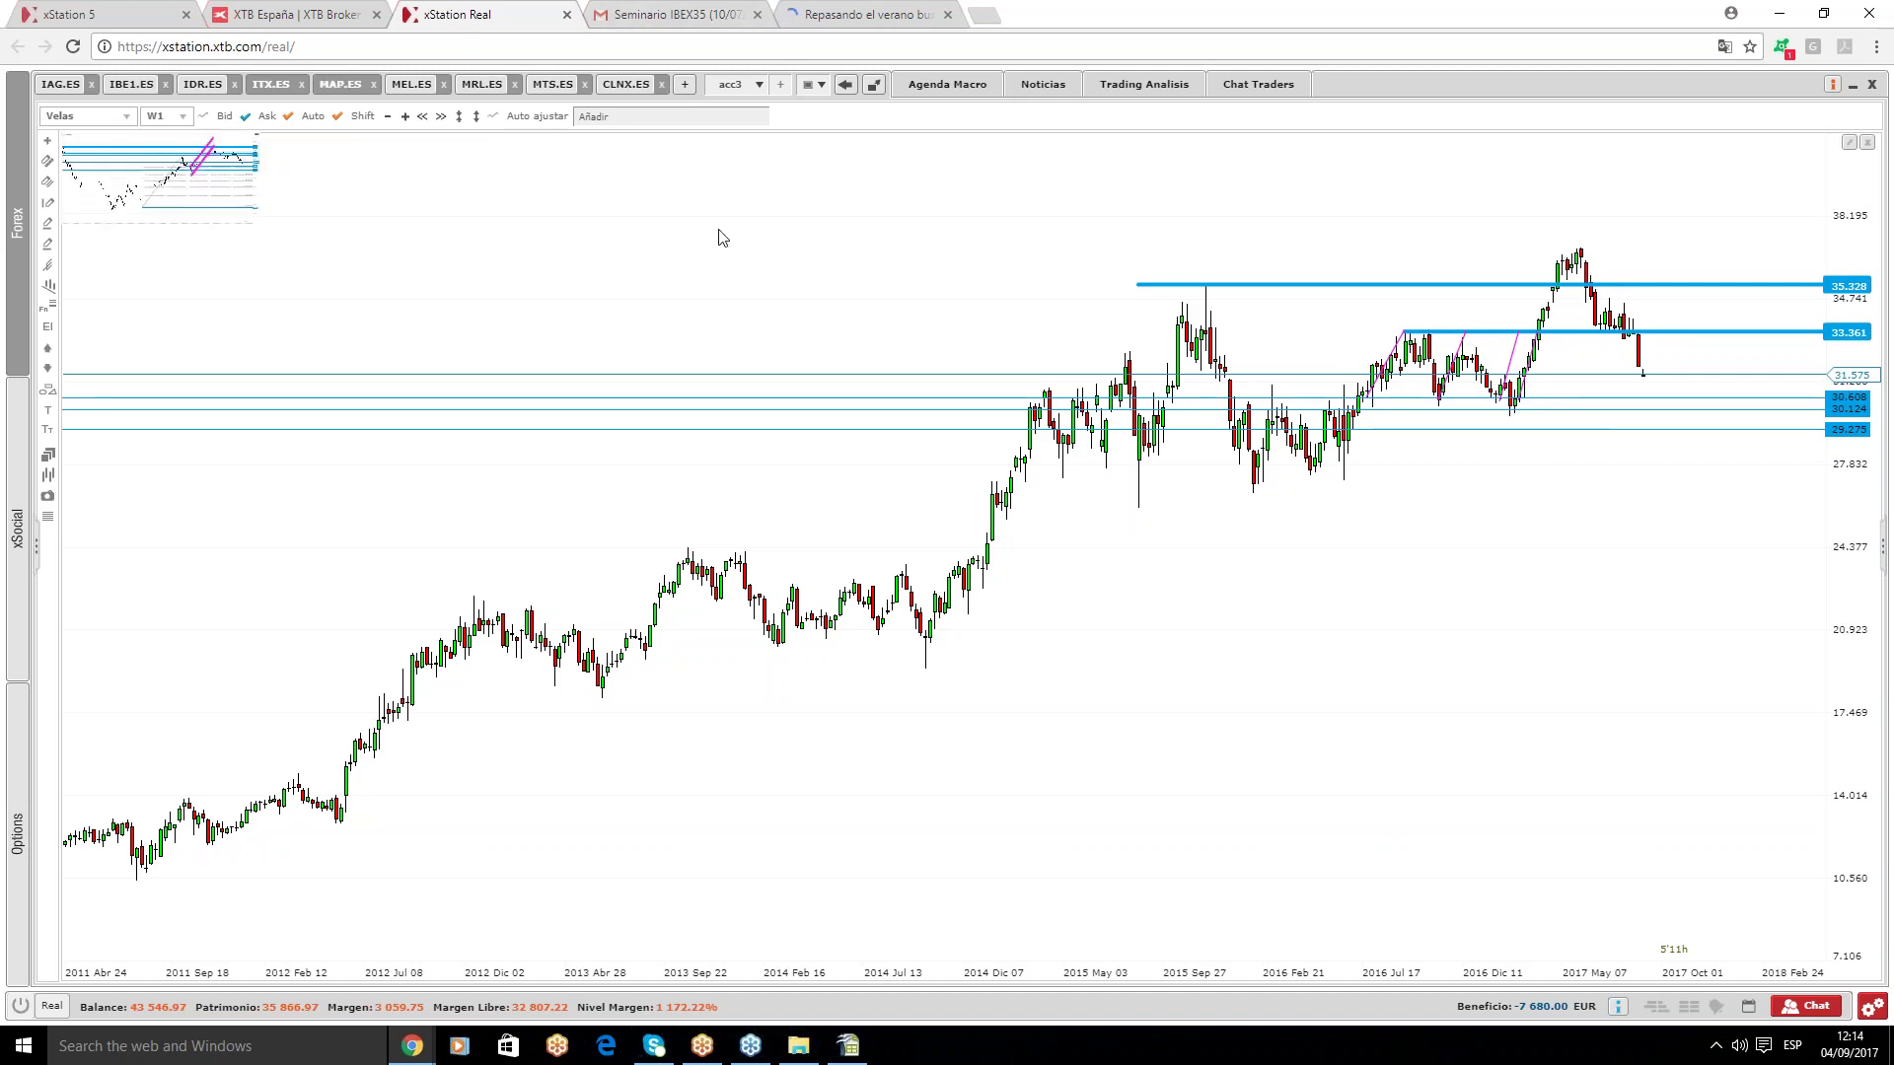
{"action": "scroll", "coordinate": [1249, 624], "scroll_direction": "up", "scroll_amount": 1}
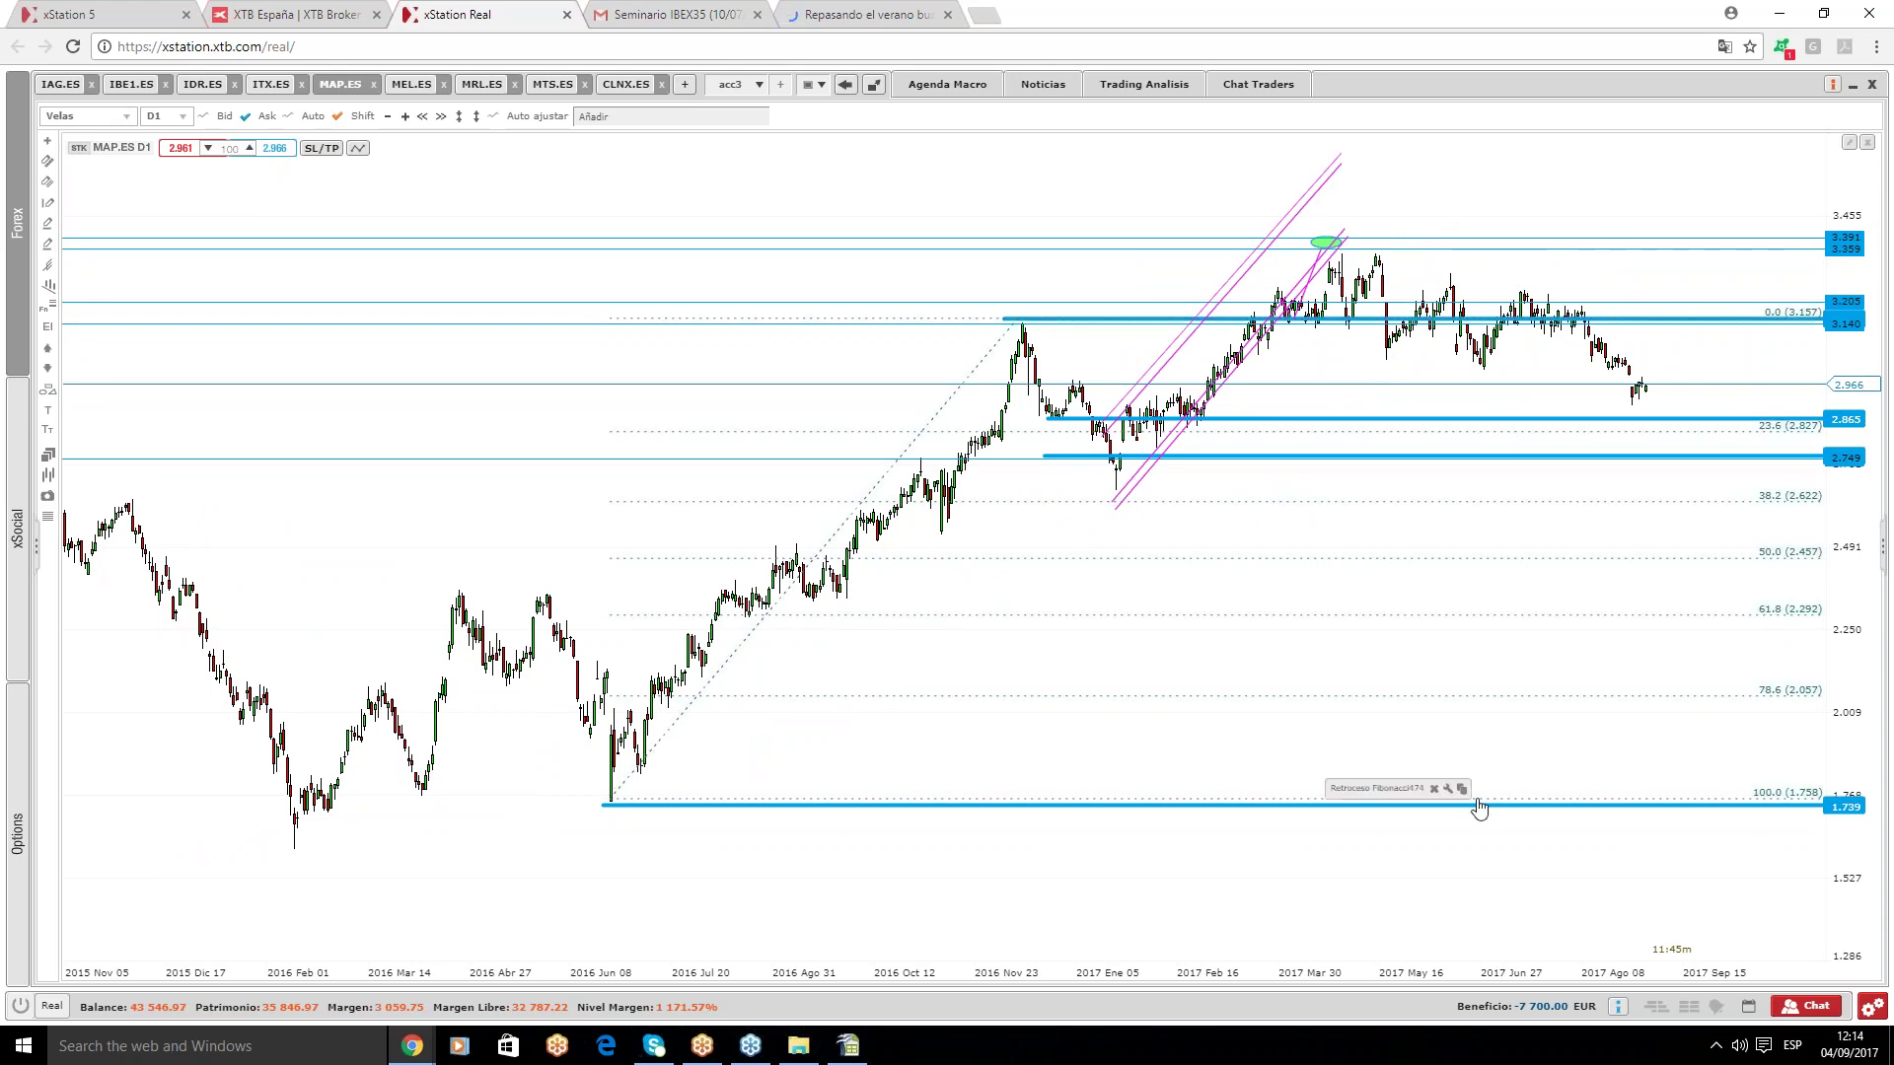
{"action": "left_click", "coordinate": [1223, 387]}
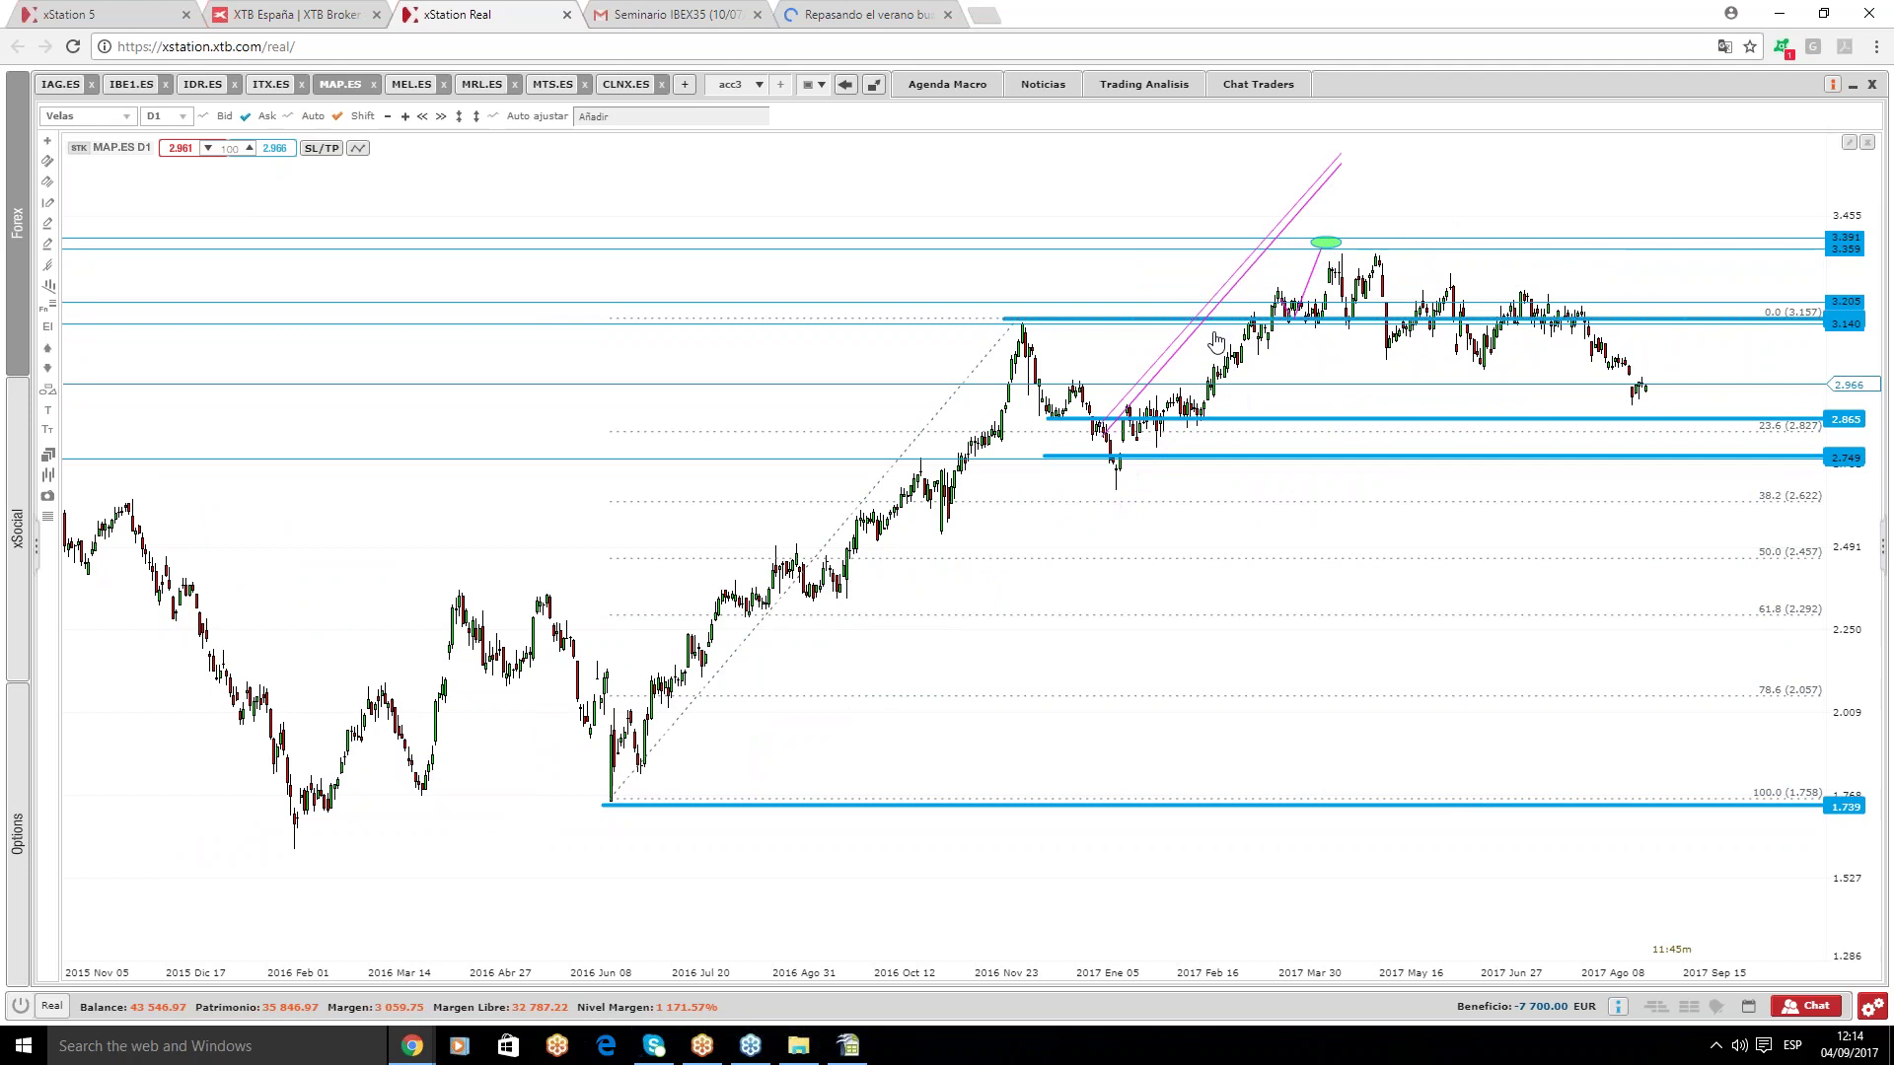
{"action": "key", "text": "Delete"}
{"action": "left_click", "coordinate": [1207, 311]}
{"action": "key", "text": "Delete"}
{"action": "scroll", "coordinate": [1739, 436], "scroll_direction": "up", "scroll_amount": 3}
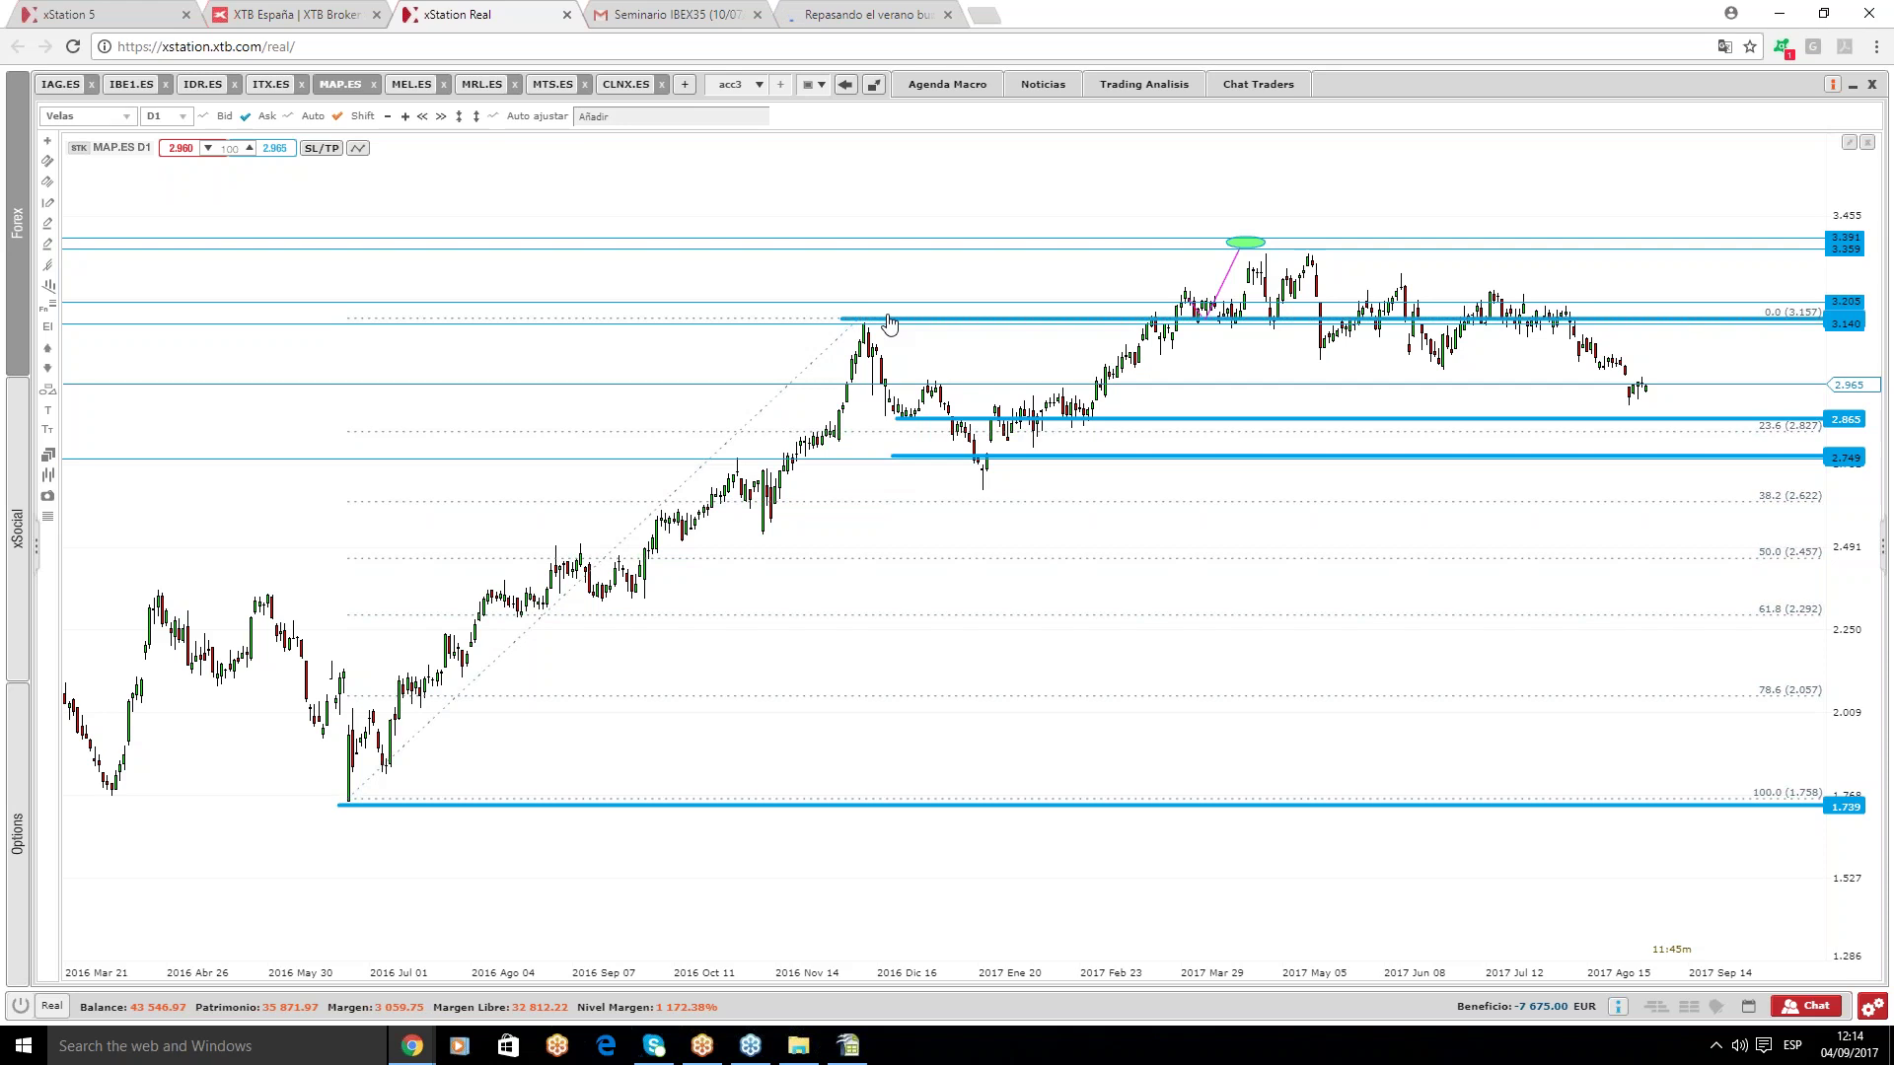
{"action": "key", "text": "Delete"}
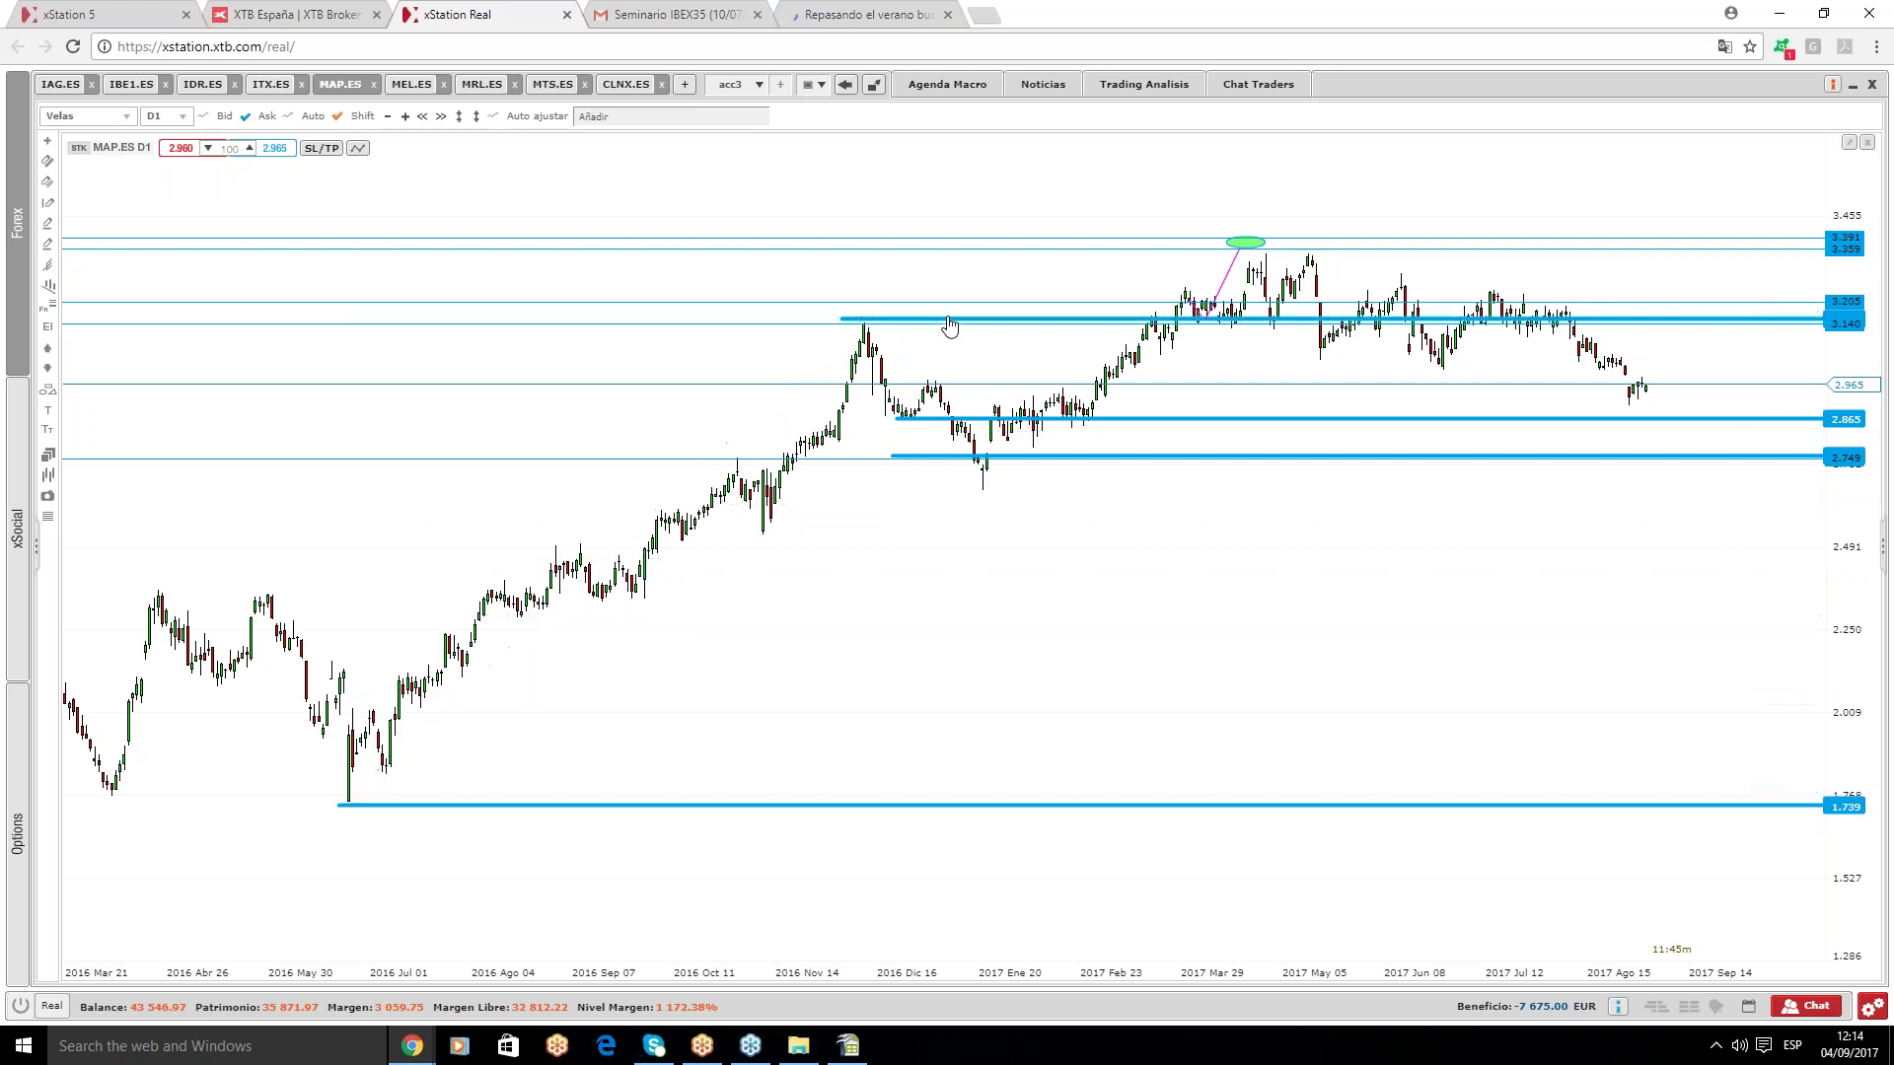
- On MEL.ES, delete the long magenta trend line and raise a horizontal level from 11.6 to 12.707
{"action": "left_click", "coordinate": [412, 84]}
{"action": "left_click_drag", "start_coordinate": [984, 316], "coordinate": [464, 305]}
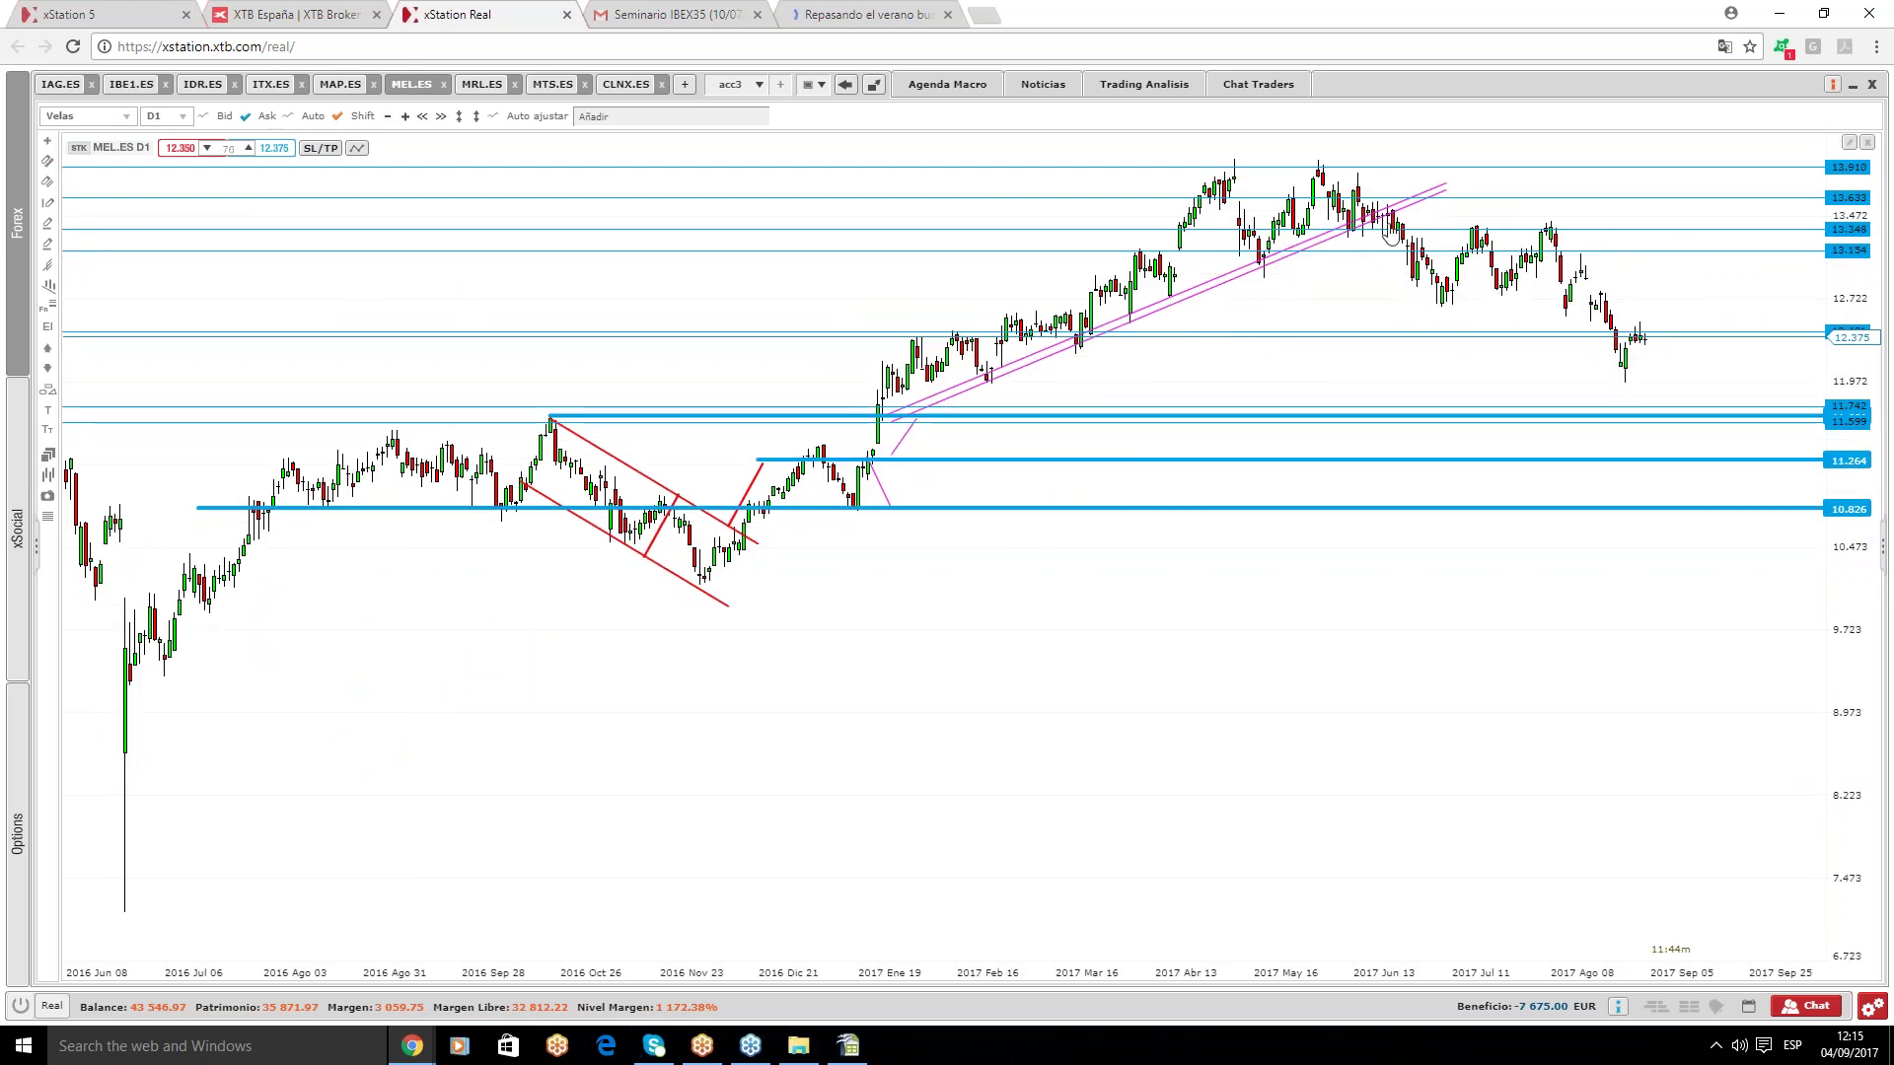
{"action": "left_click", "coordinate": [1266, 266]}
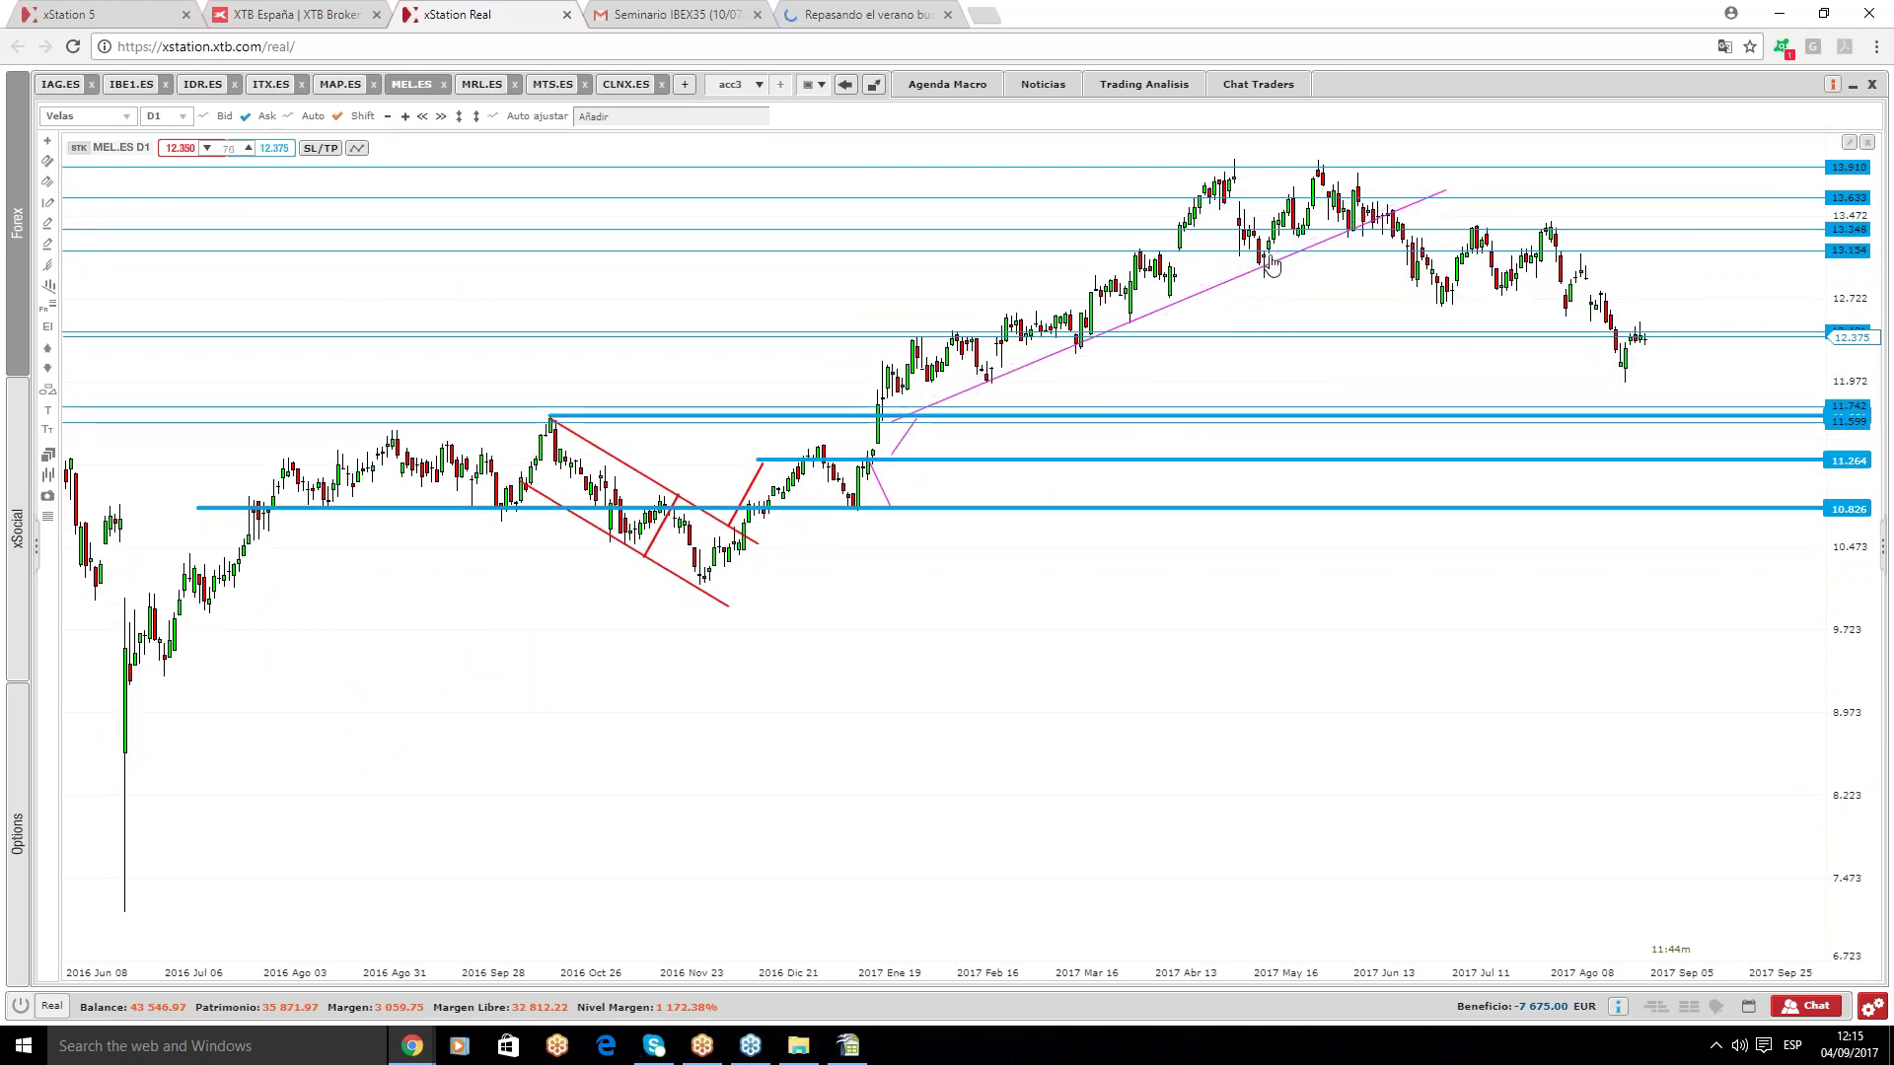
{"action": "key", "text": "Delete"}
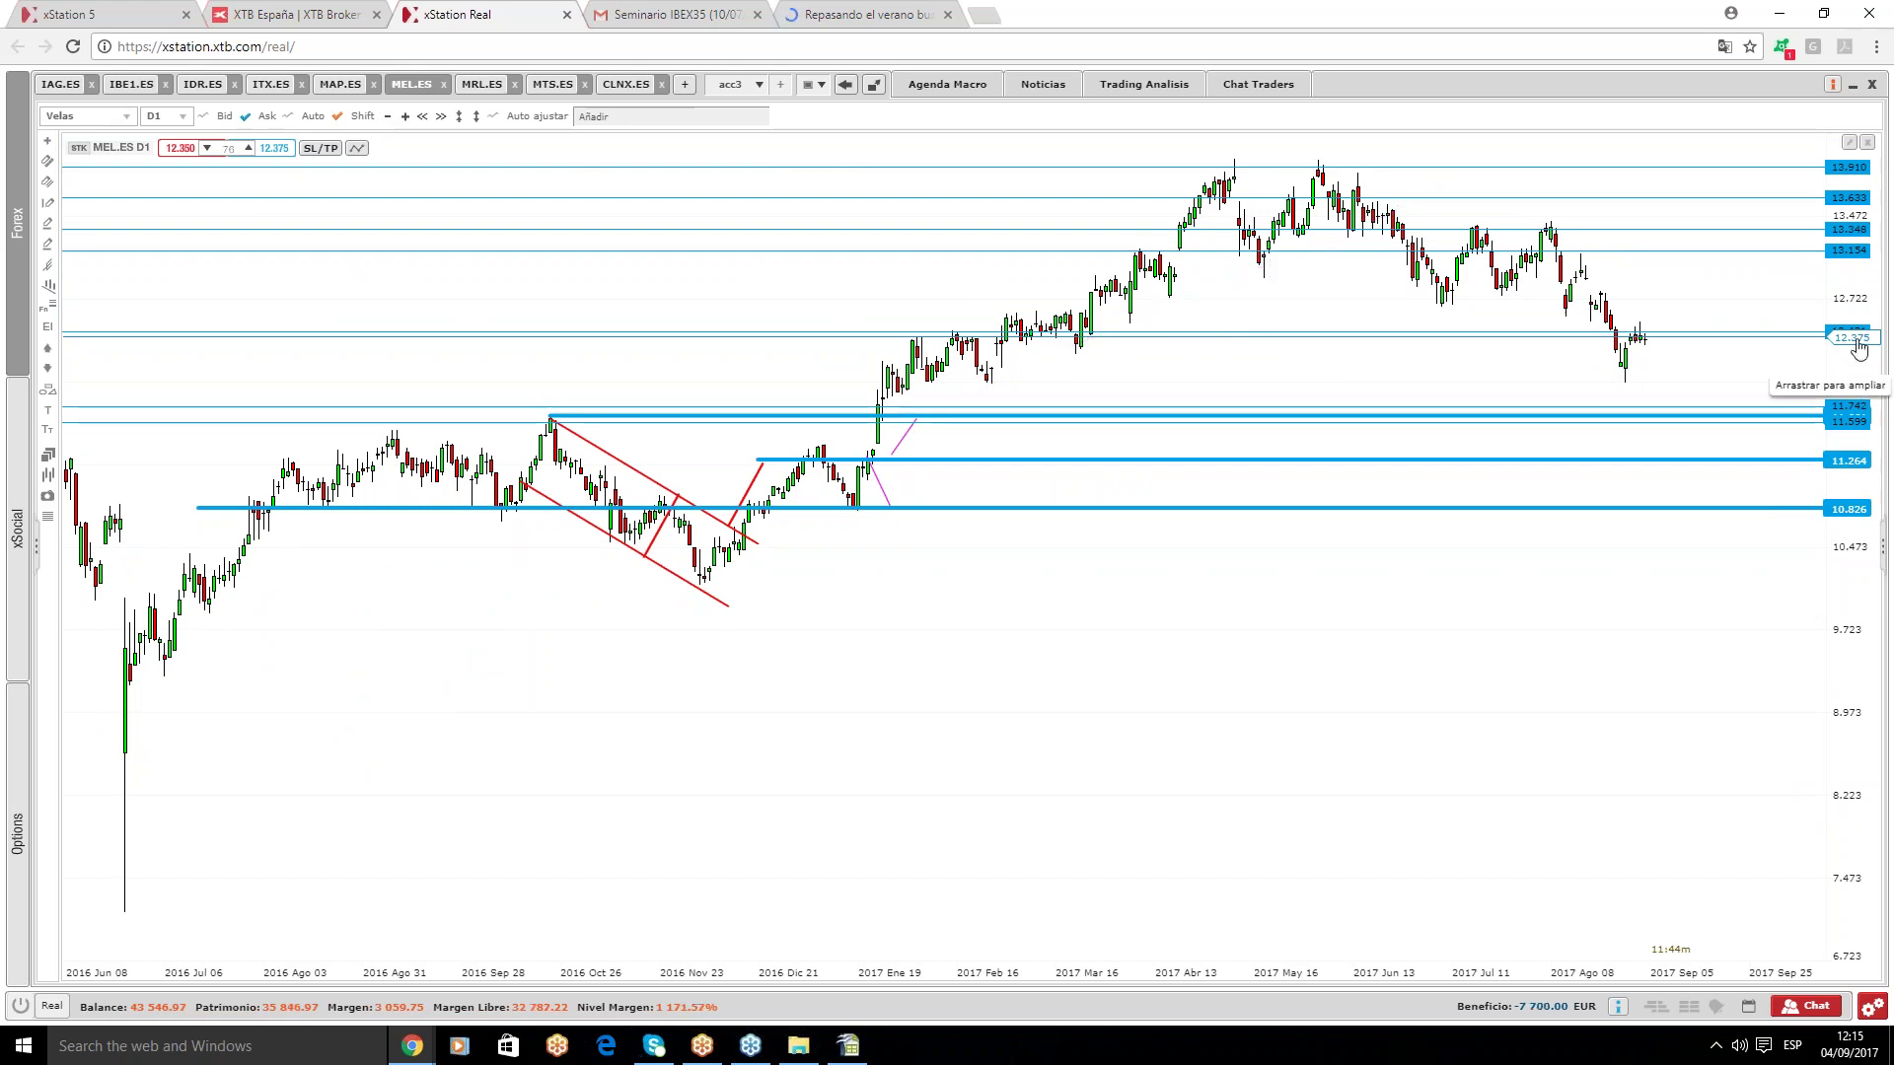
{"action": "mouse_move", "coordinate": [1859, 333]}
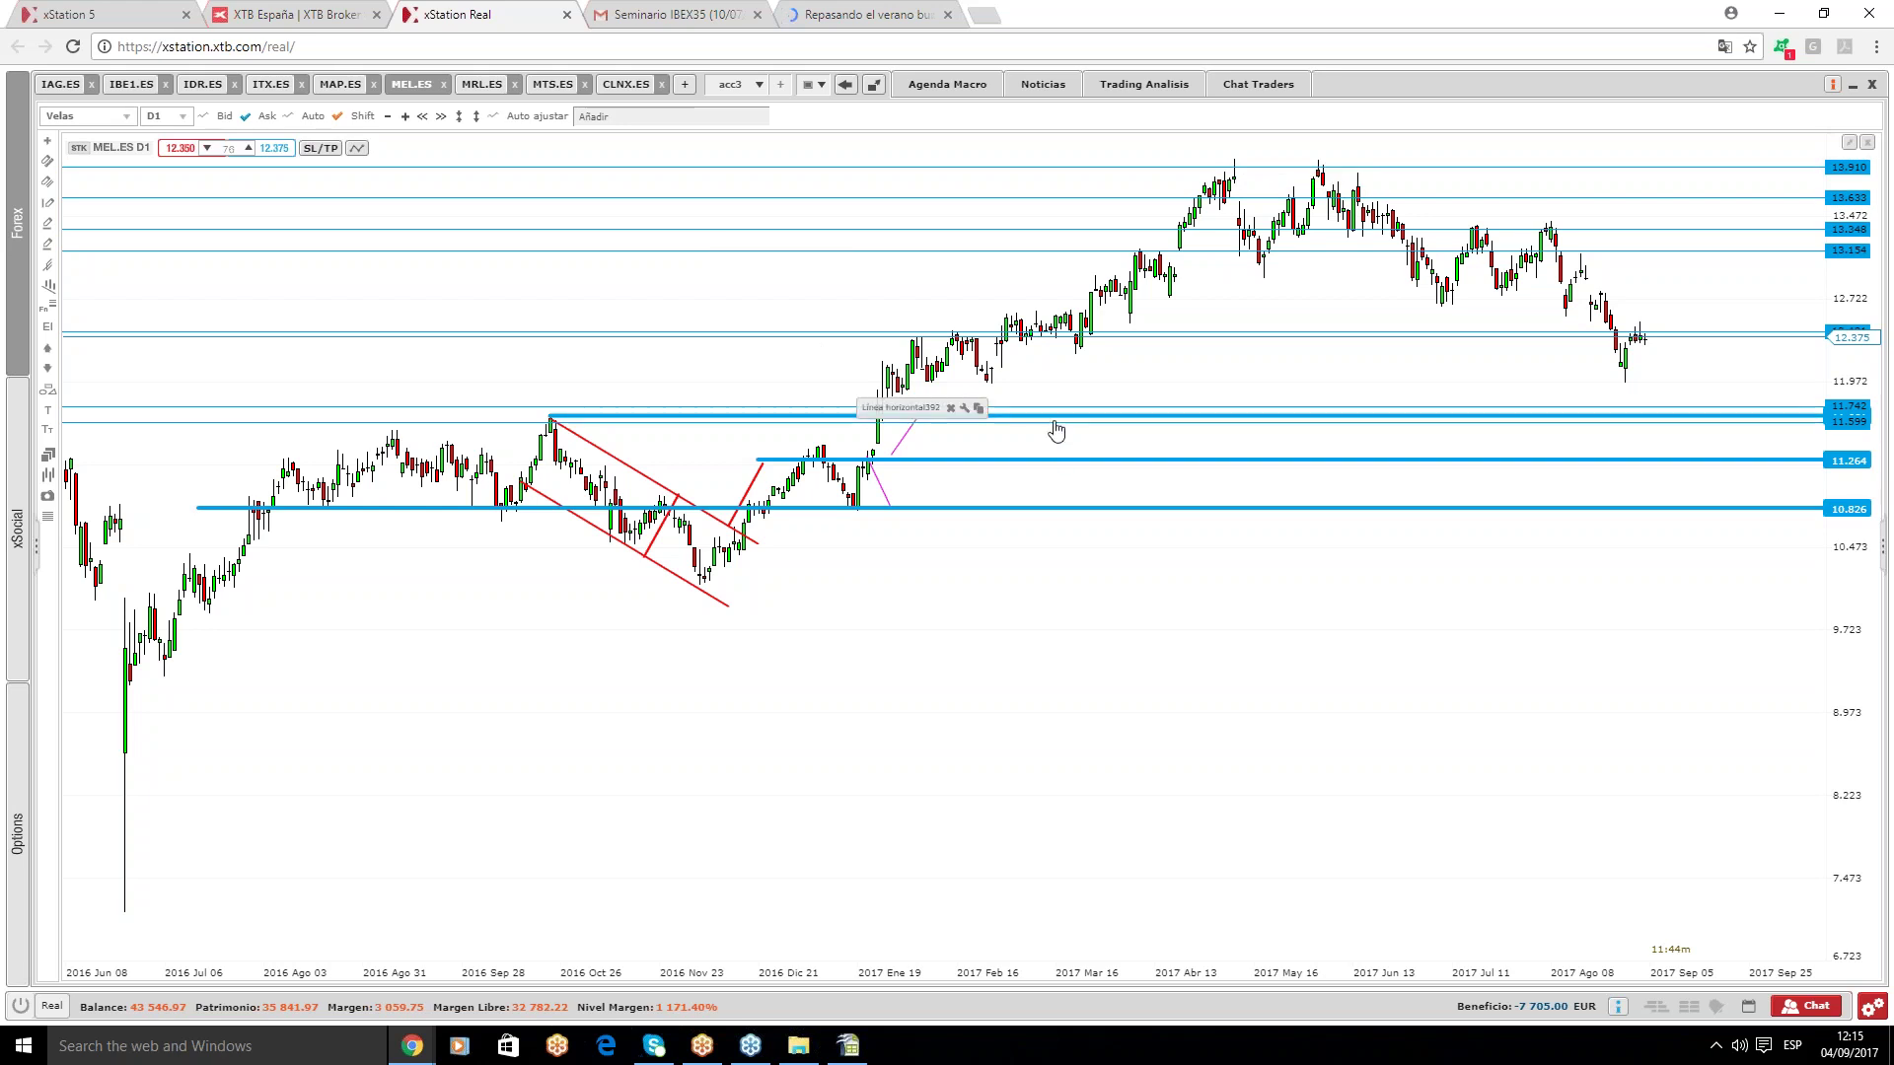
{"action": "left_click_drag", "start_coordinate": [1057, 418], "coordinate": [1085, 310]}
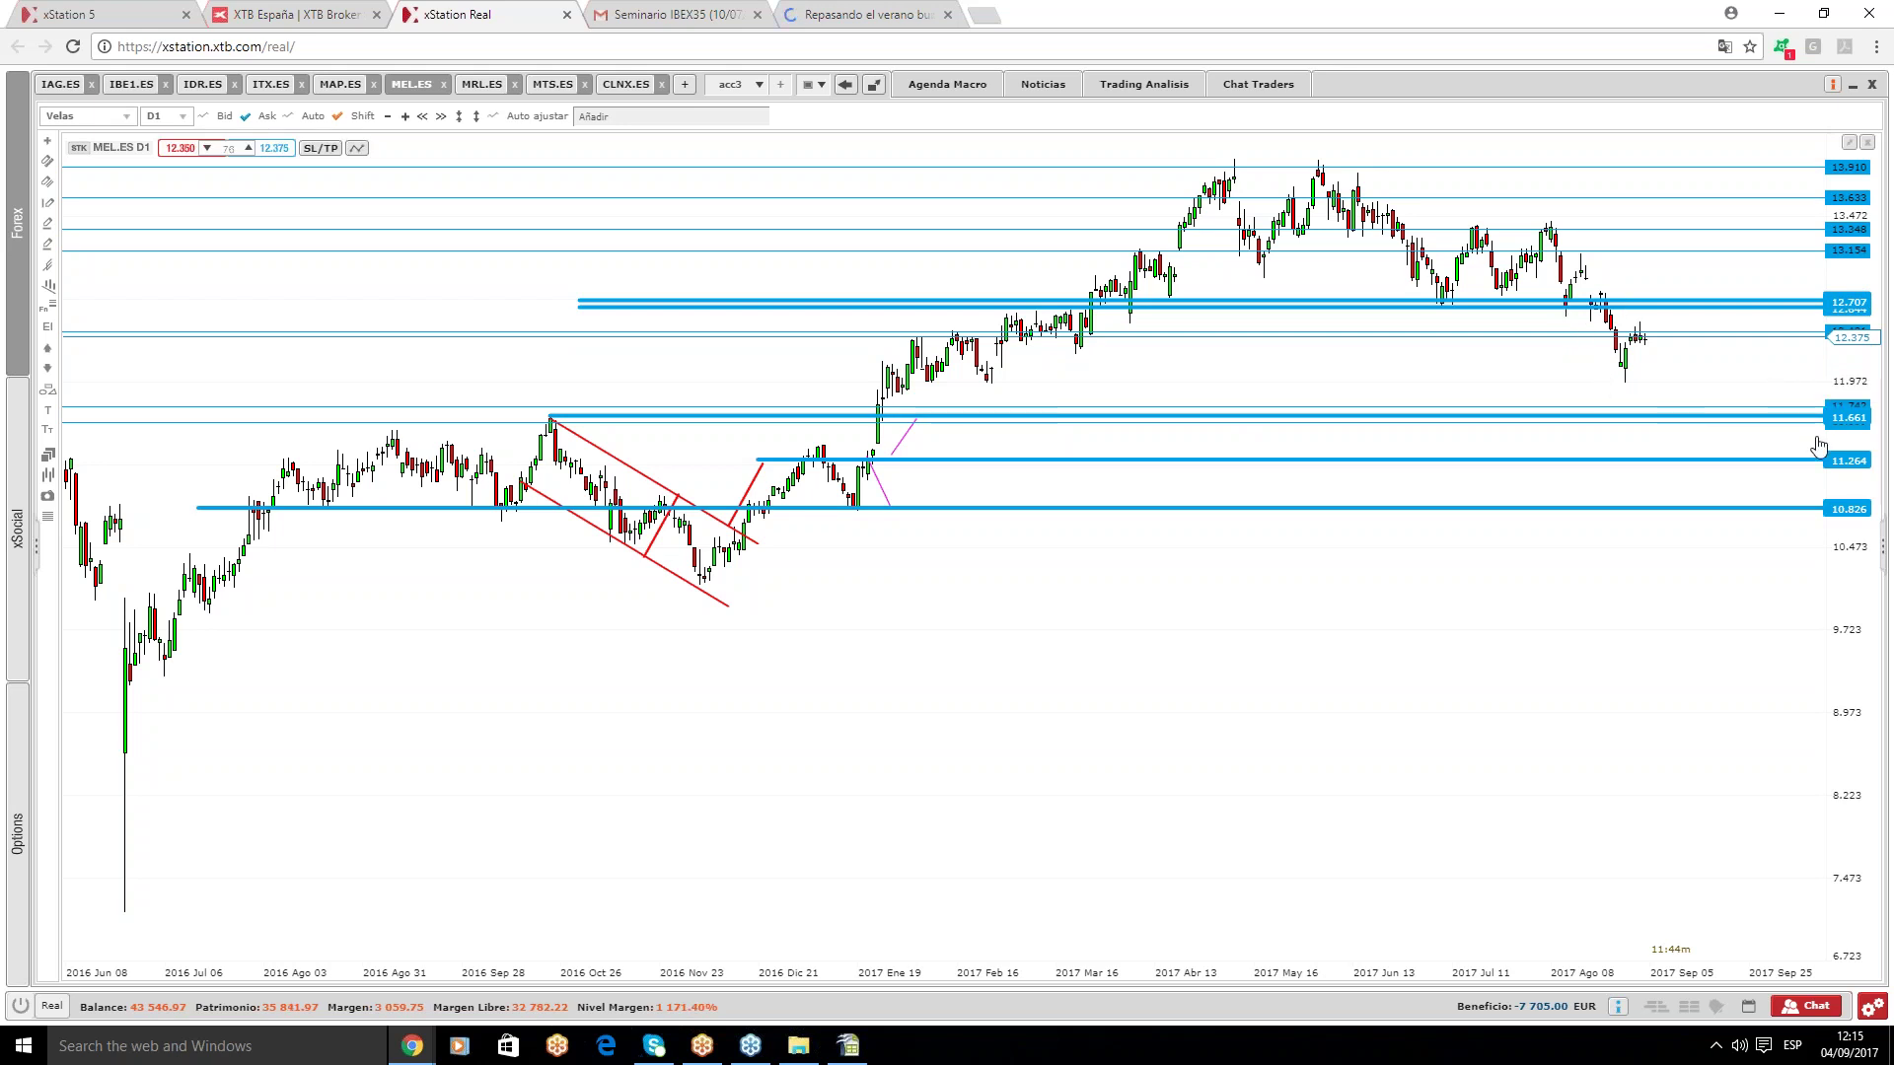
{"action": "mouse_move", "coordinate": [478, 88]}
- On MRL.ES, draw a rising trend line under the lows with a parallel copy just above it
{"action": "left_click", "coordinate": [484, 93]}
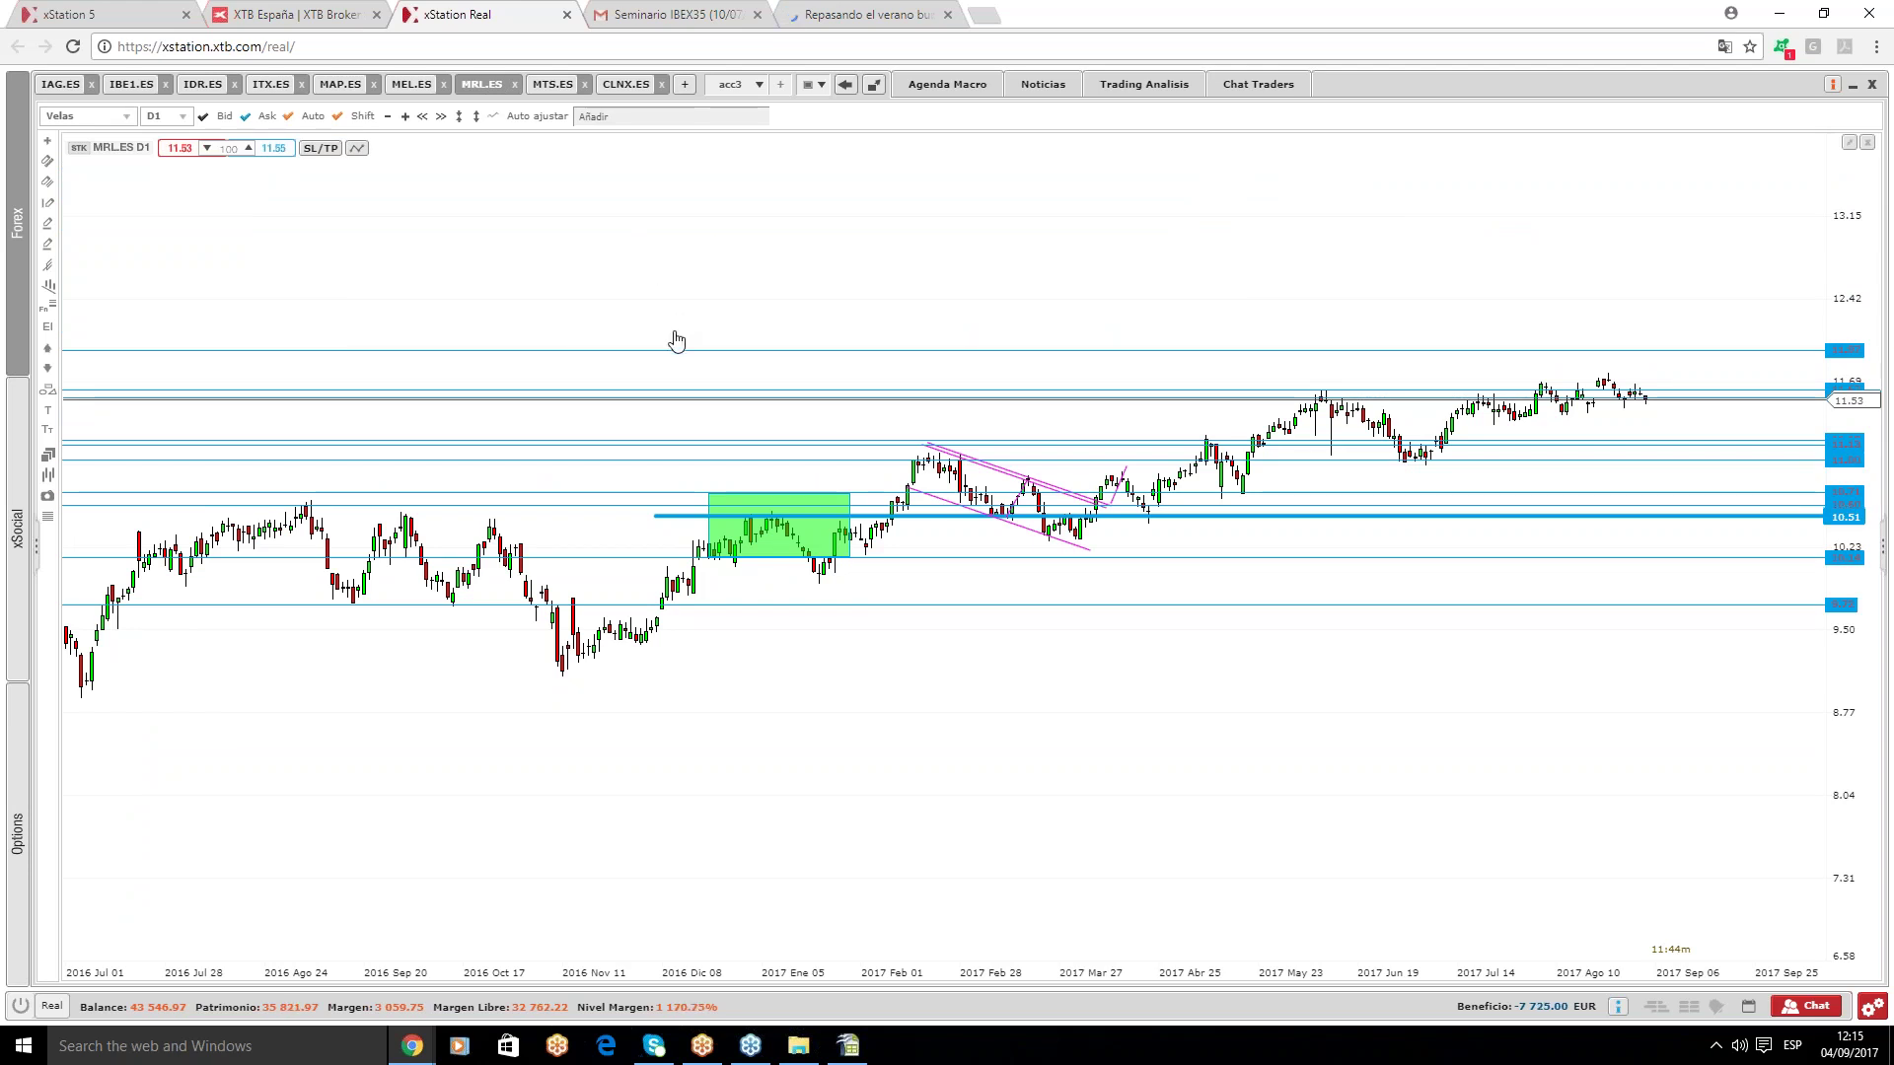
{"action": "scroll", "coordinate": [676, 341], "scroll_direction": "up", "scroll_amount": 2}
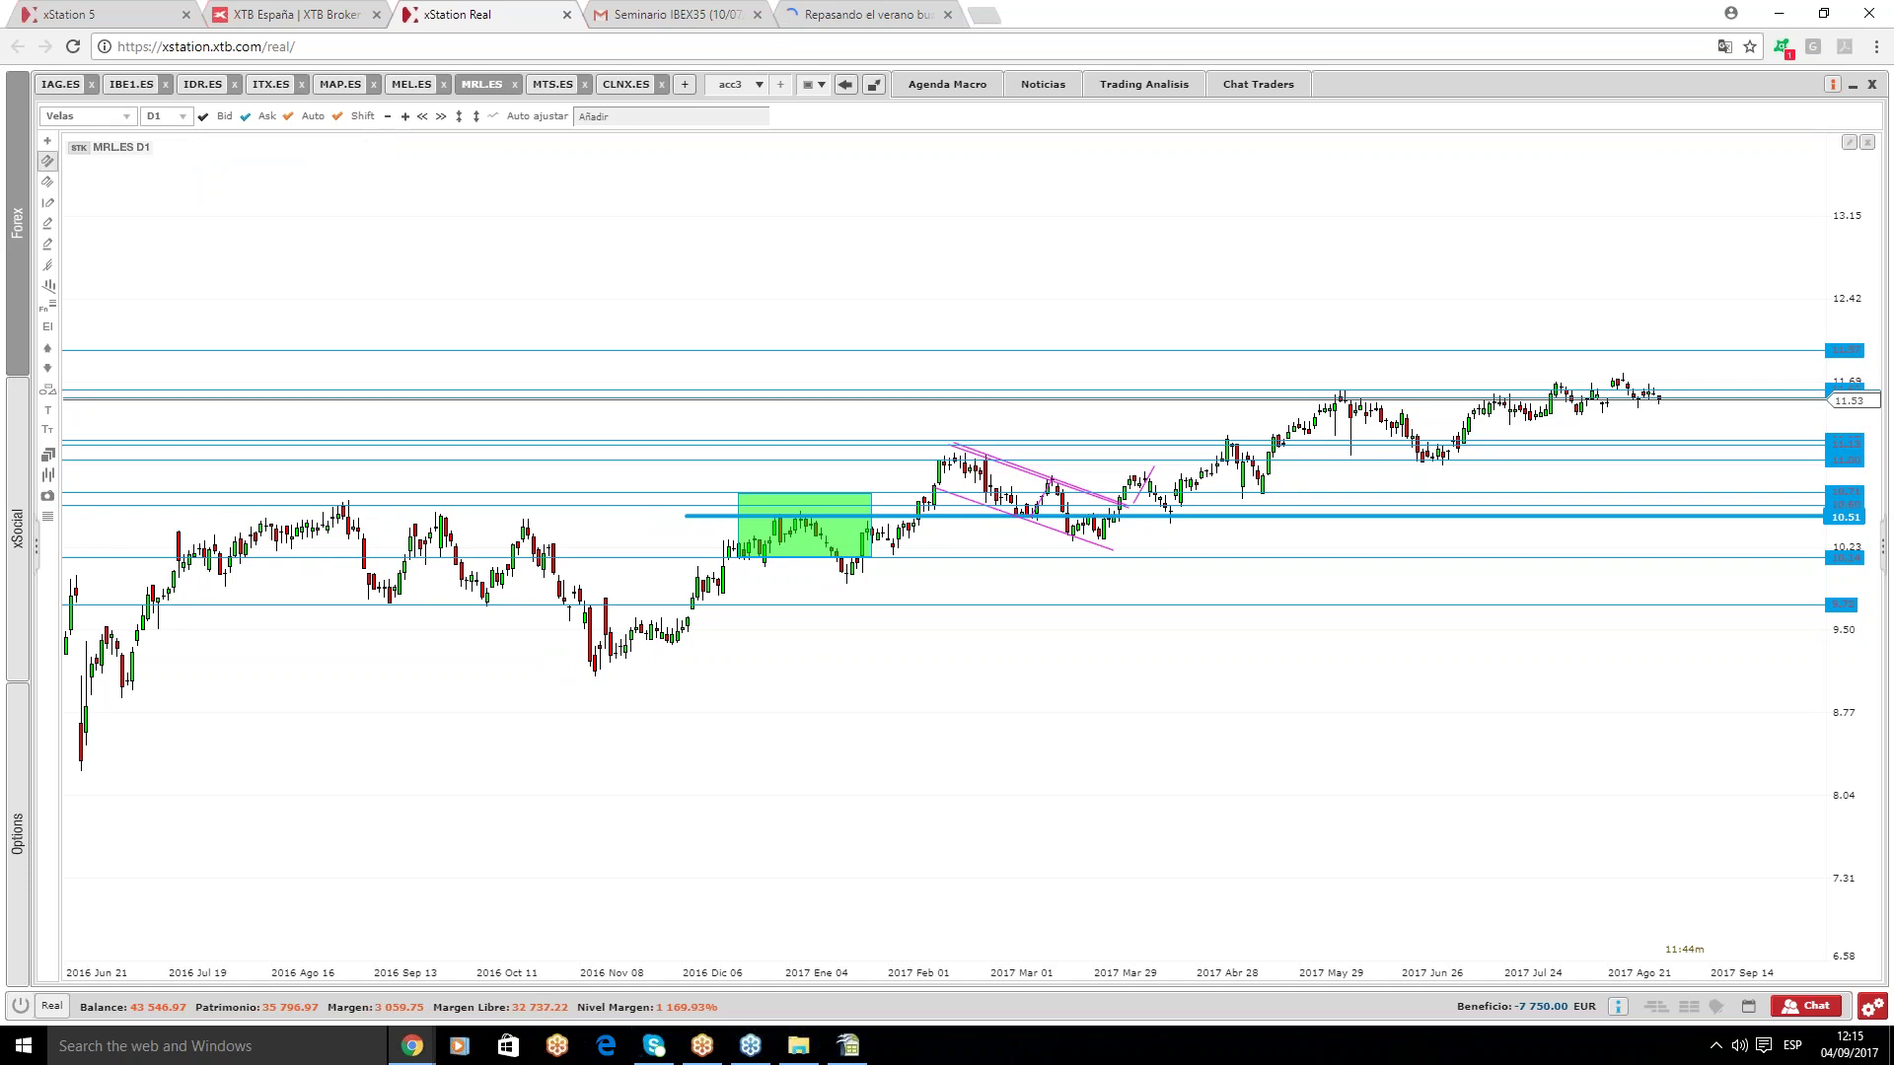
{"action": "mouse_move", "coordinate": [420, 737]}
{"action": "left_mouse_down"}
{"action": "mouse_move", "coordinate": [663, 668]}
{"action": "mouse_move", "coordinate": [935, 544]}
{"action": "mouse_move", "coordinate": [1683, 473]}
{"action": "mouse_move", "coordinate": [1750, 391]}
{"action": "mouse_move", "coordinate": [1813, 369]}
{"action": "left_mouse_up"}
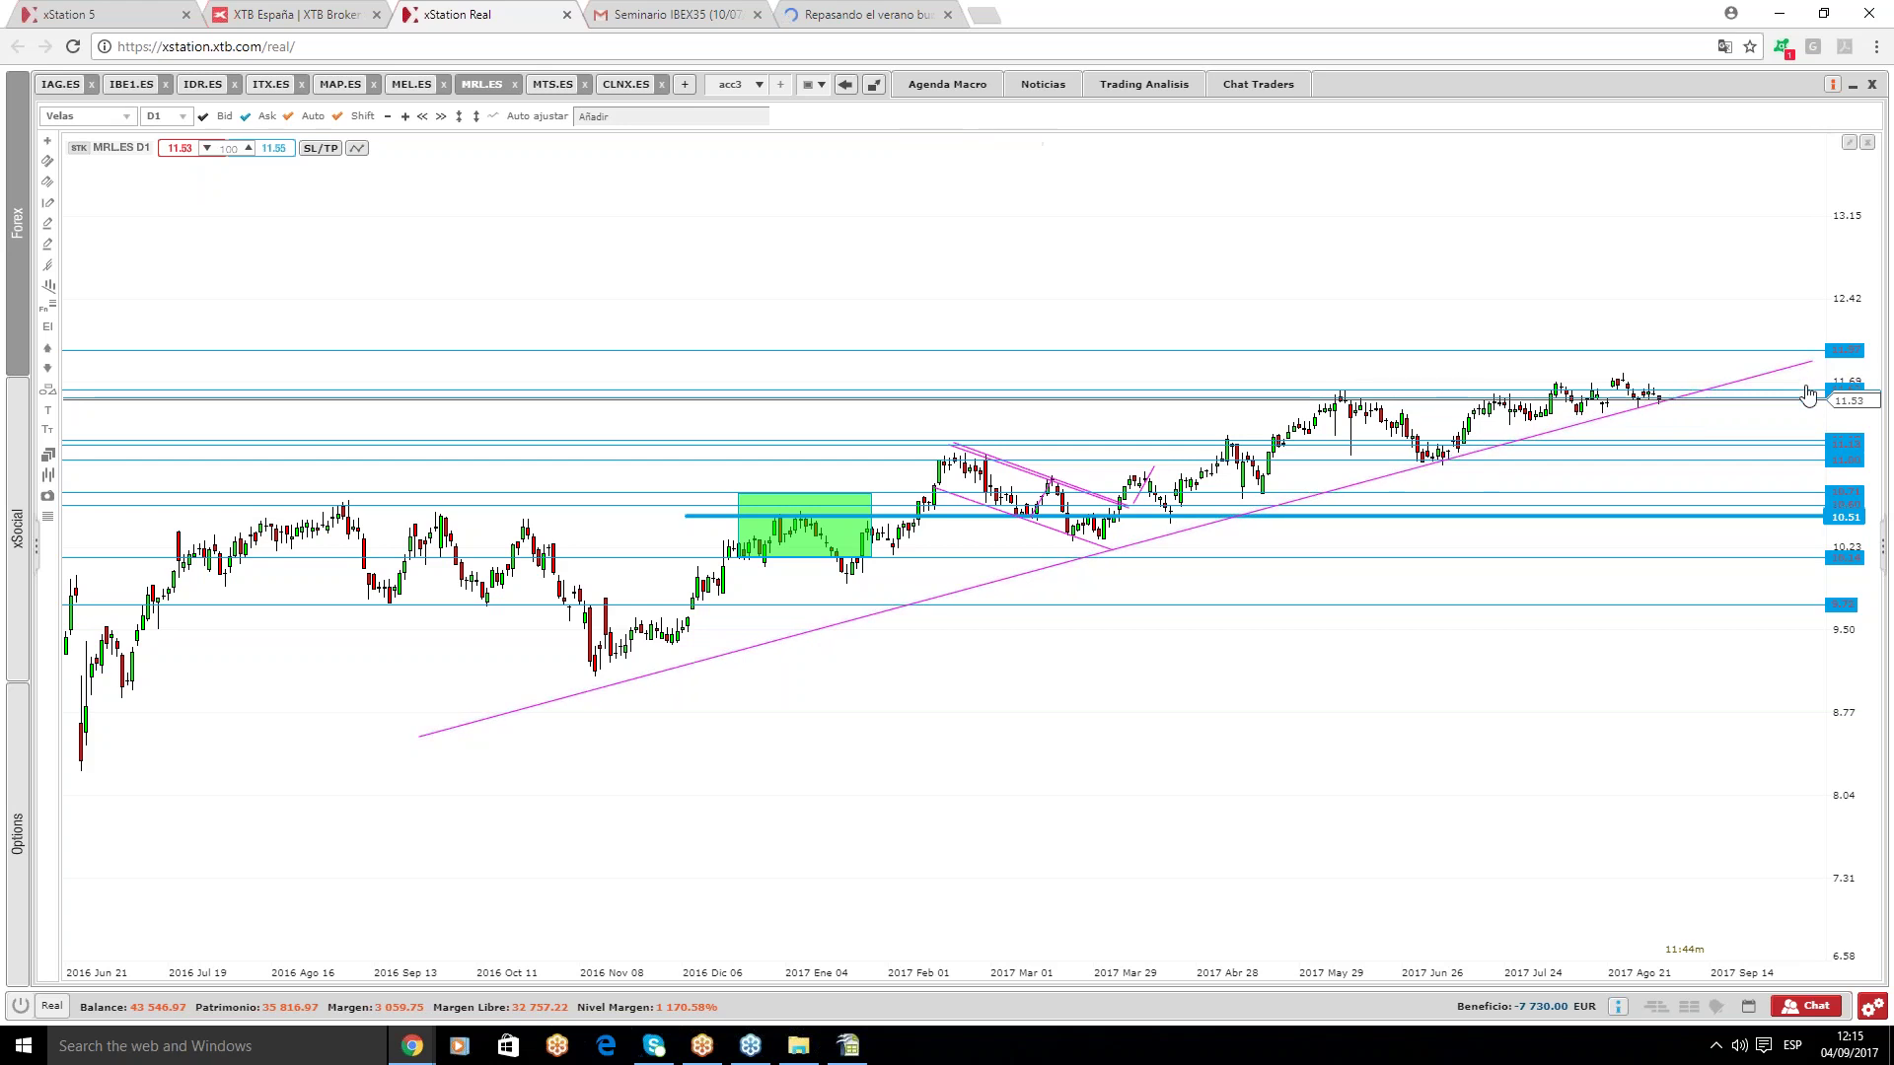
{"action": "left_click_drag", "start_coordinate": [829, 635], "coordinate": [832, 628]}
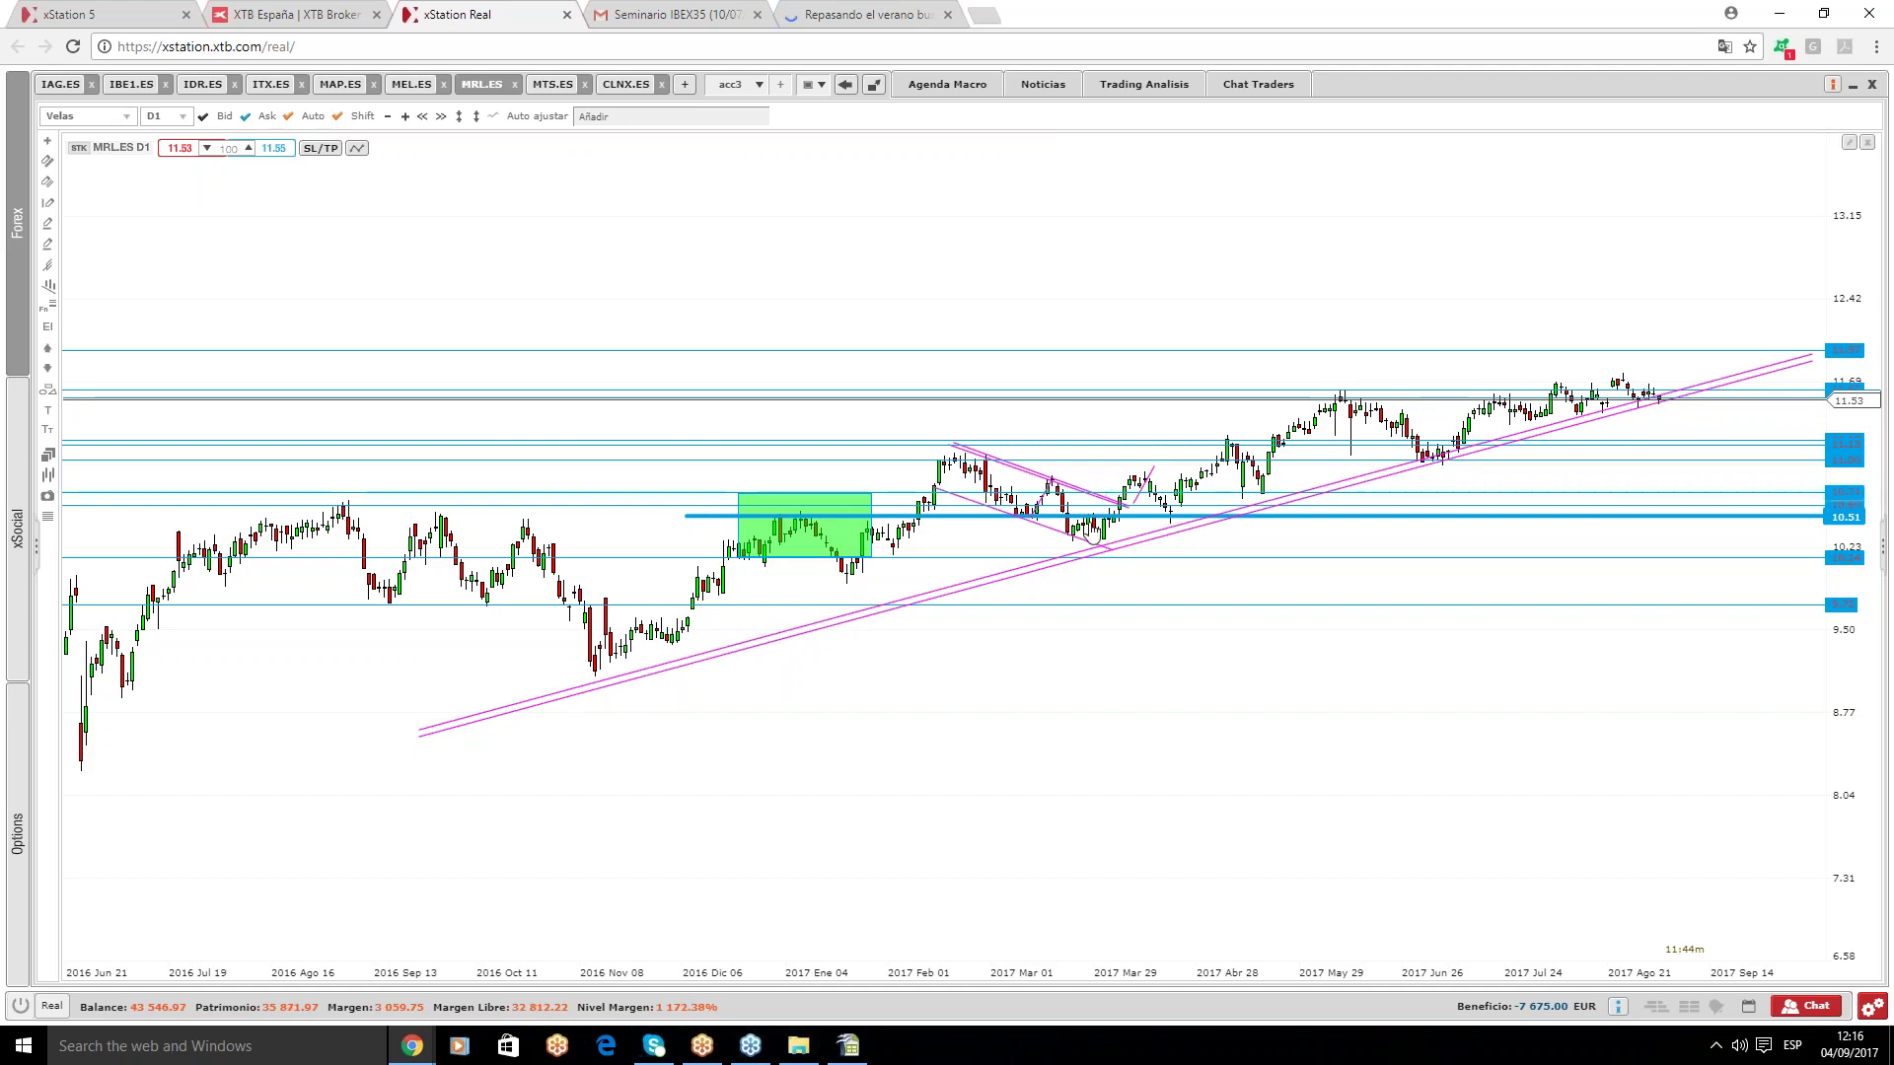
- Delete the green rectangle over the Dec–Jan candles and the 10.51 horizontal level
{"action": "key", "text": "Delete"}
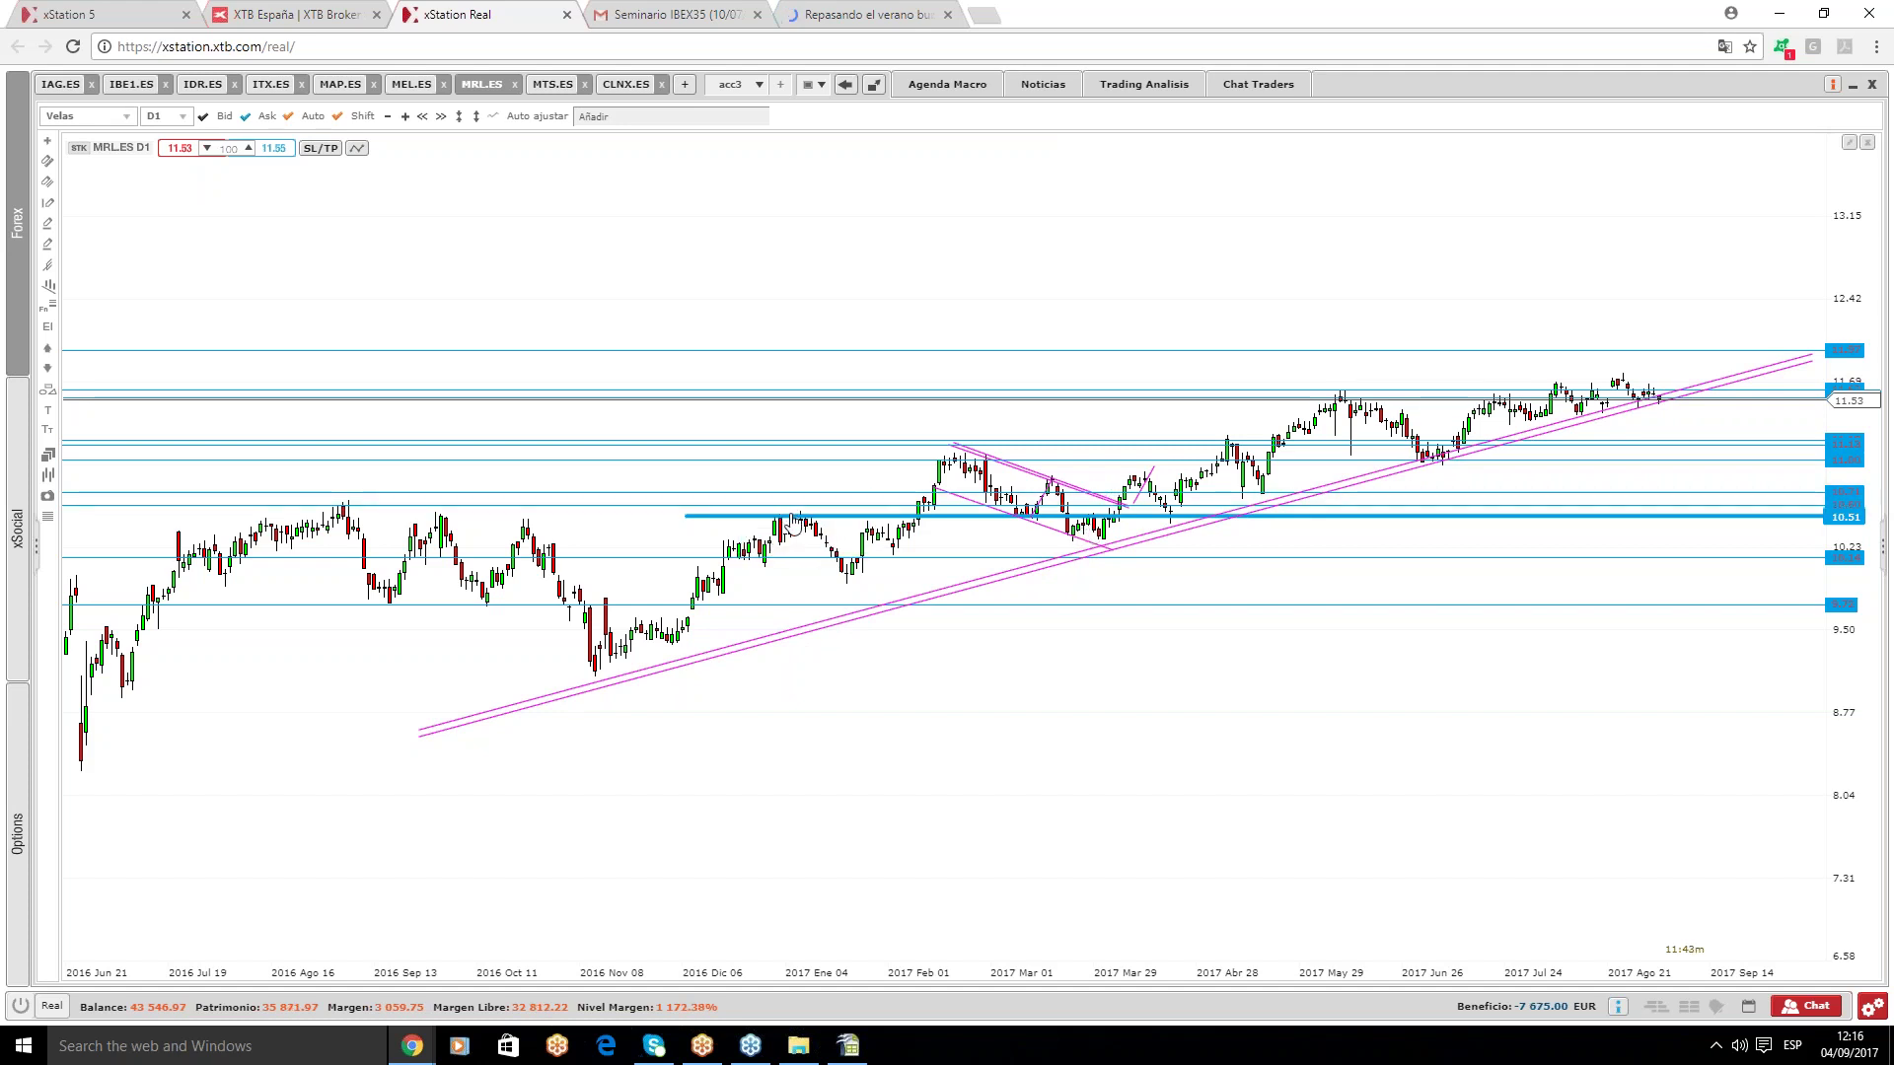
{"action": "key", "text": "Delete"}
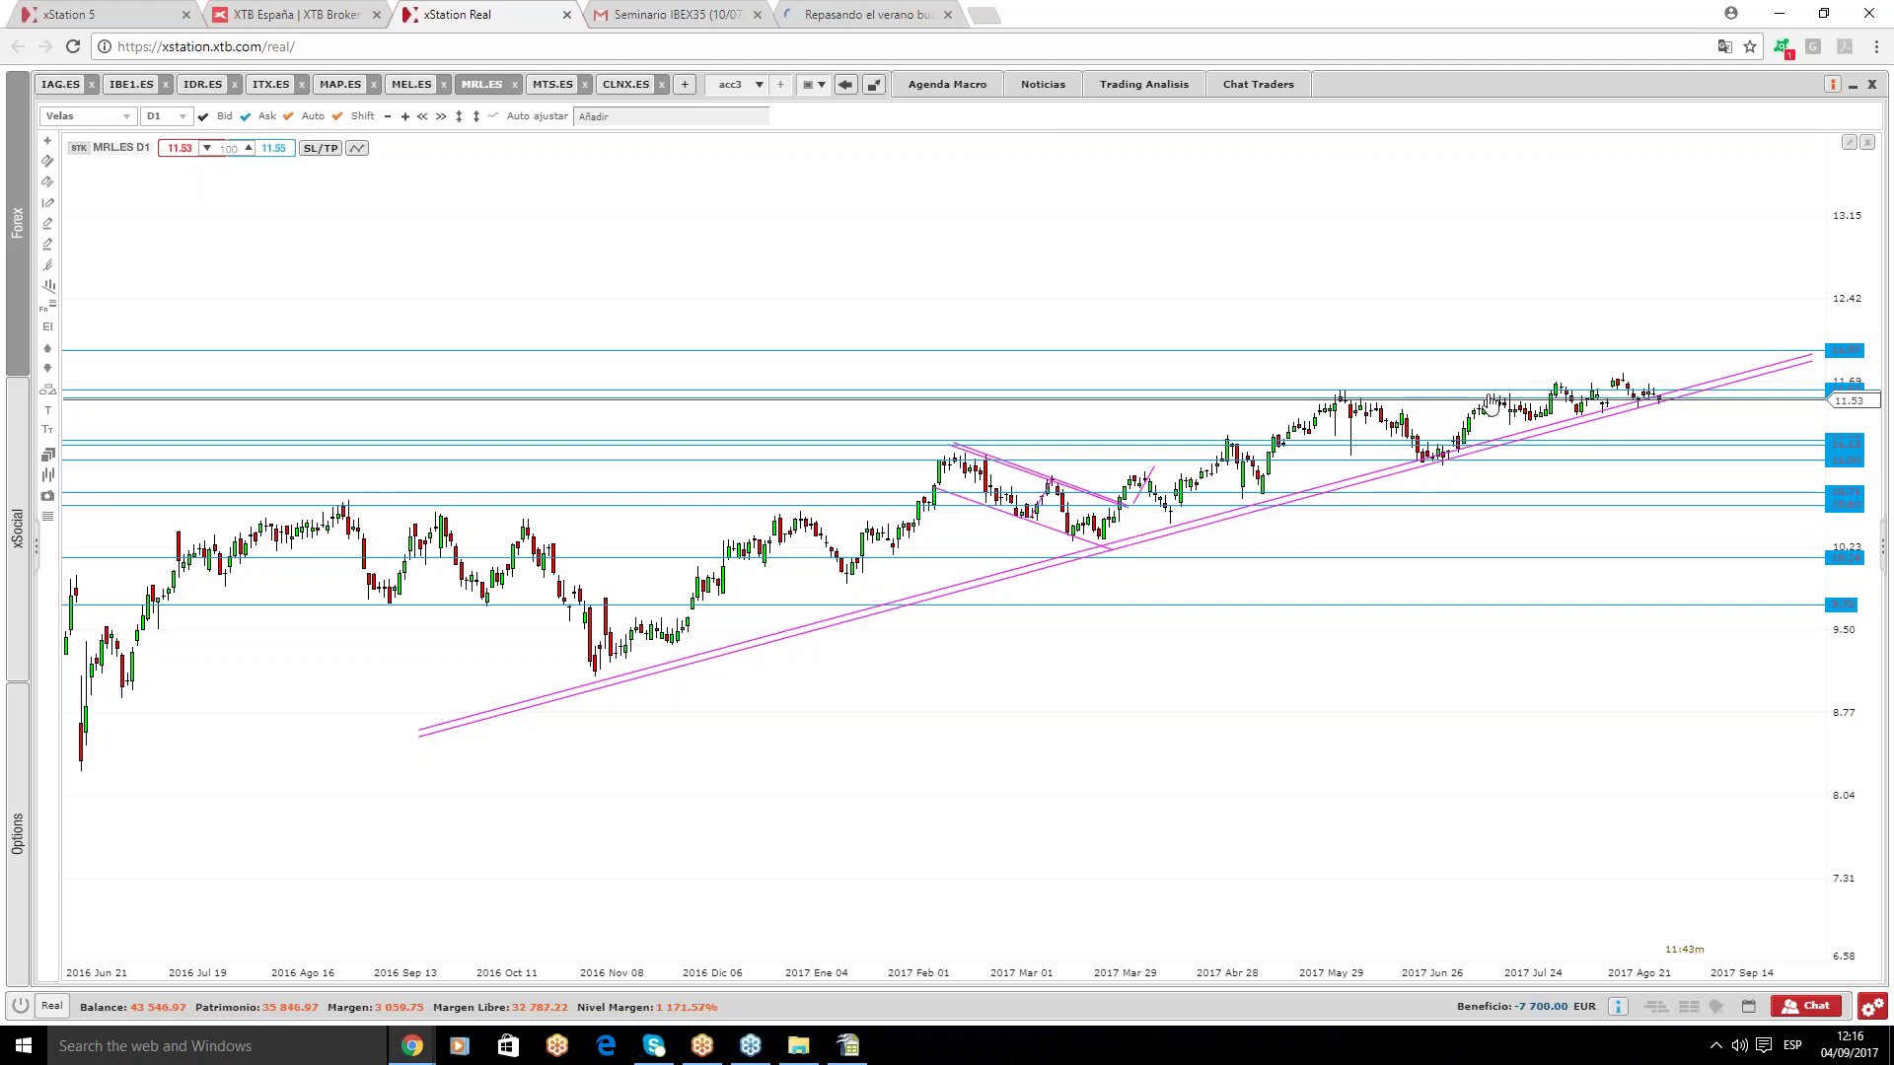
{"action": "mouse_move", "coordinate": [1665, 407]}
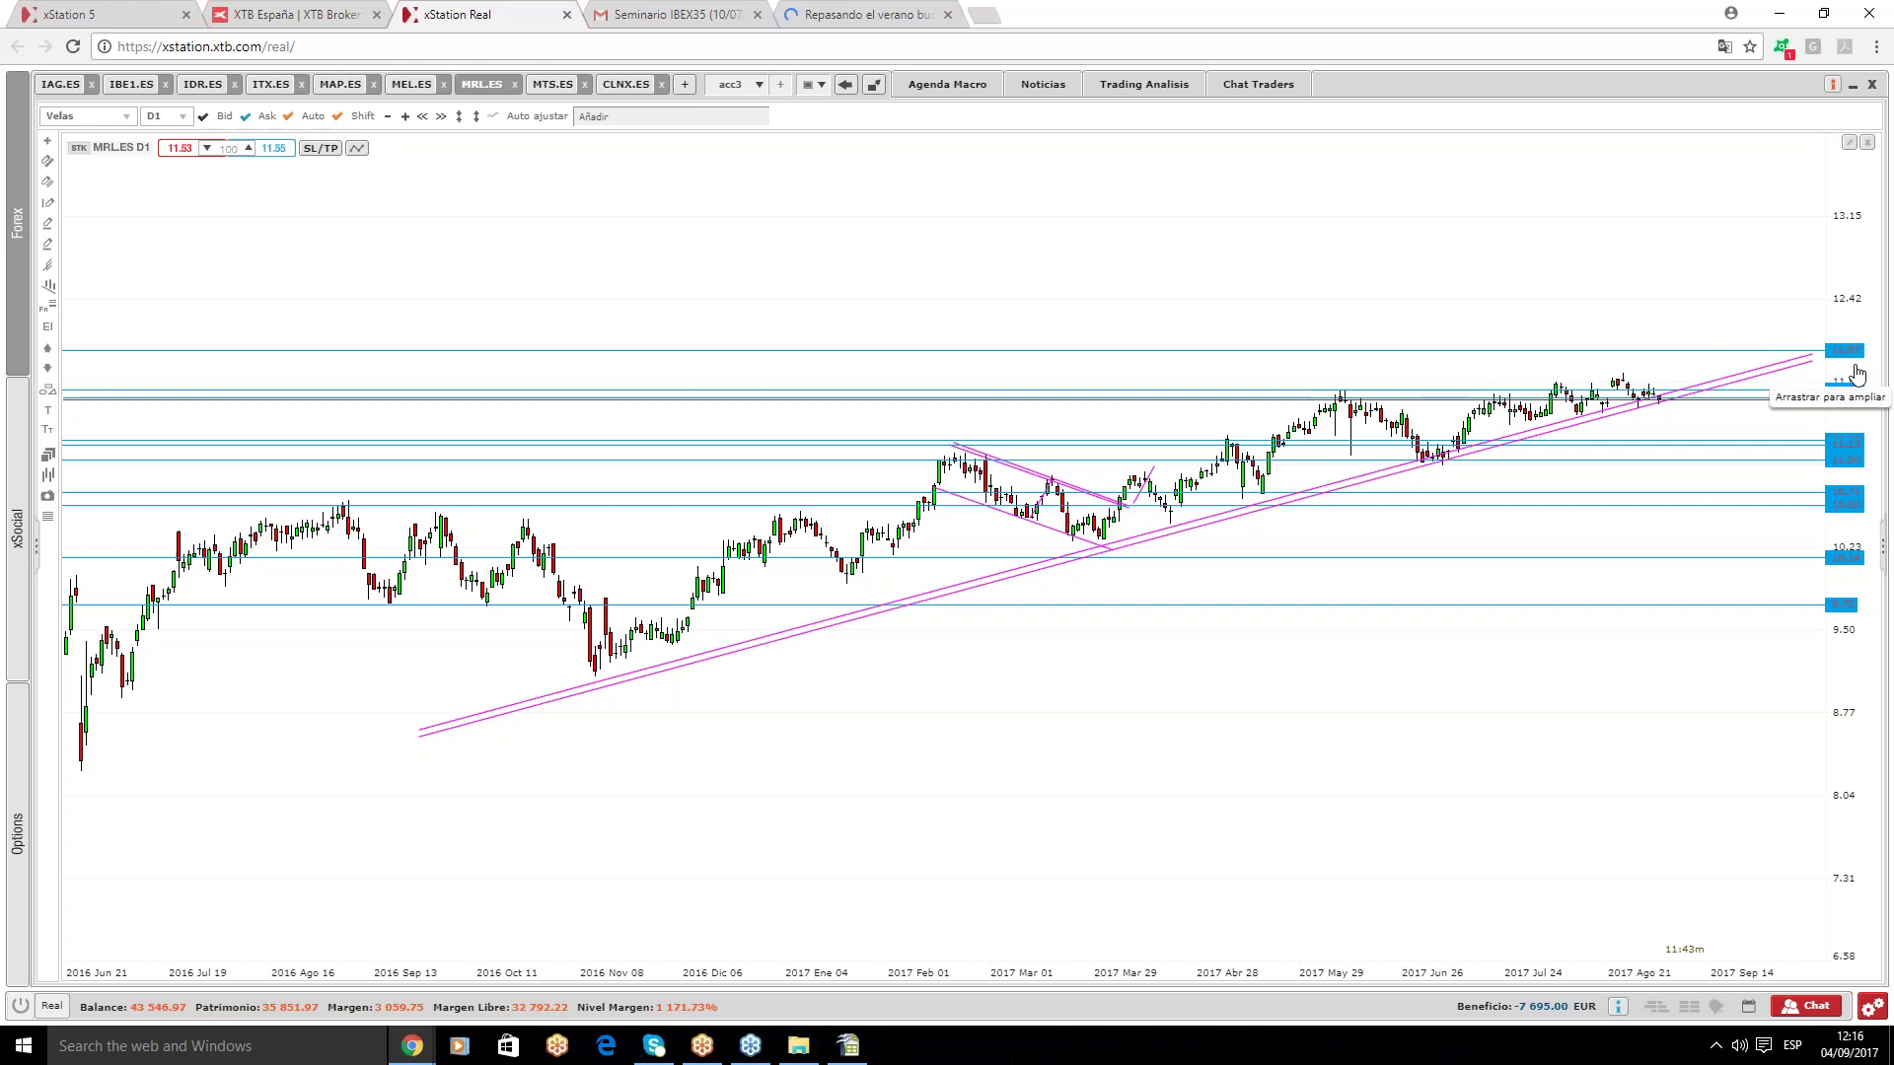
- On MTS.ES, add two horizontal levels, one of them near the February peak
{"action": "left_click", "coordinate": [545, 87]}
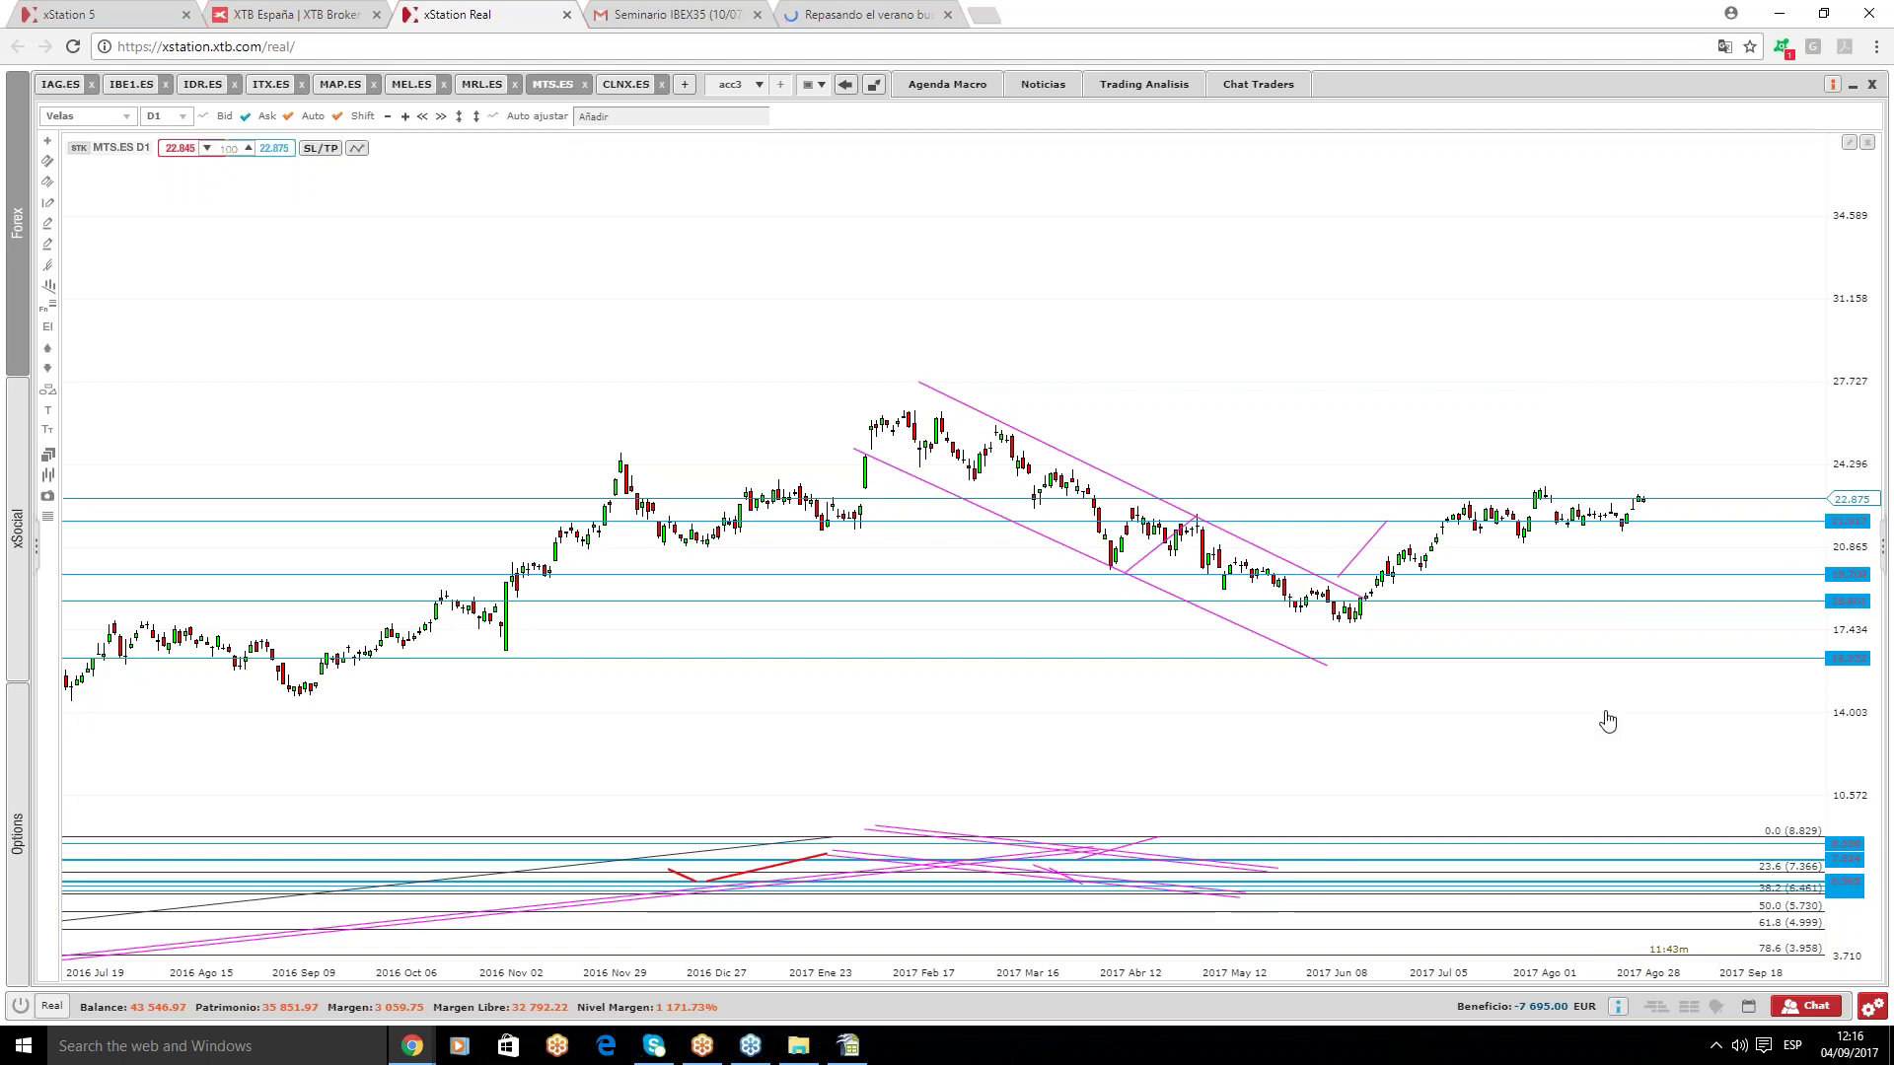
{"action": "left_click", "coordinate": [1516, 510]}
{"action": "left_click_drag", "start_coordinate": [1515, 492], "coordinate": [1515, 487]}
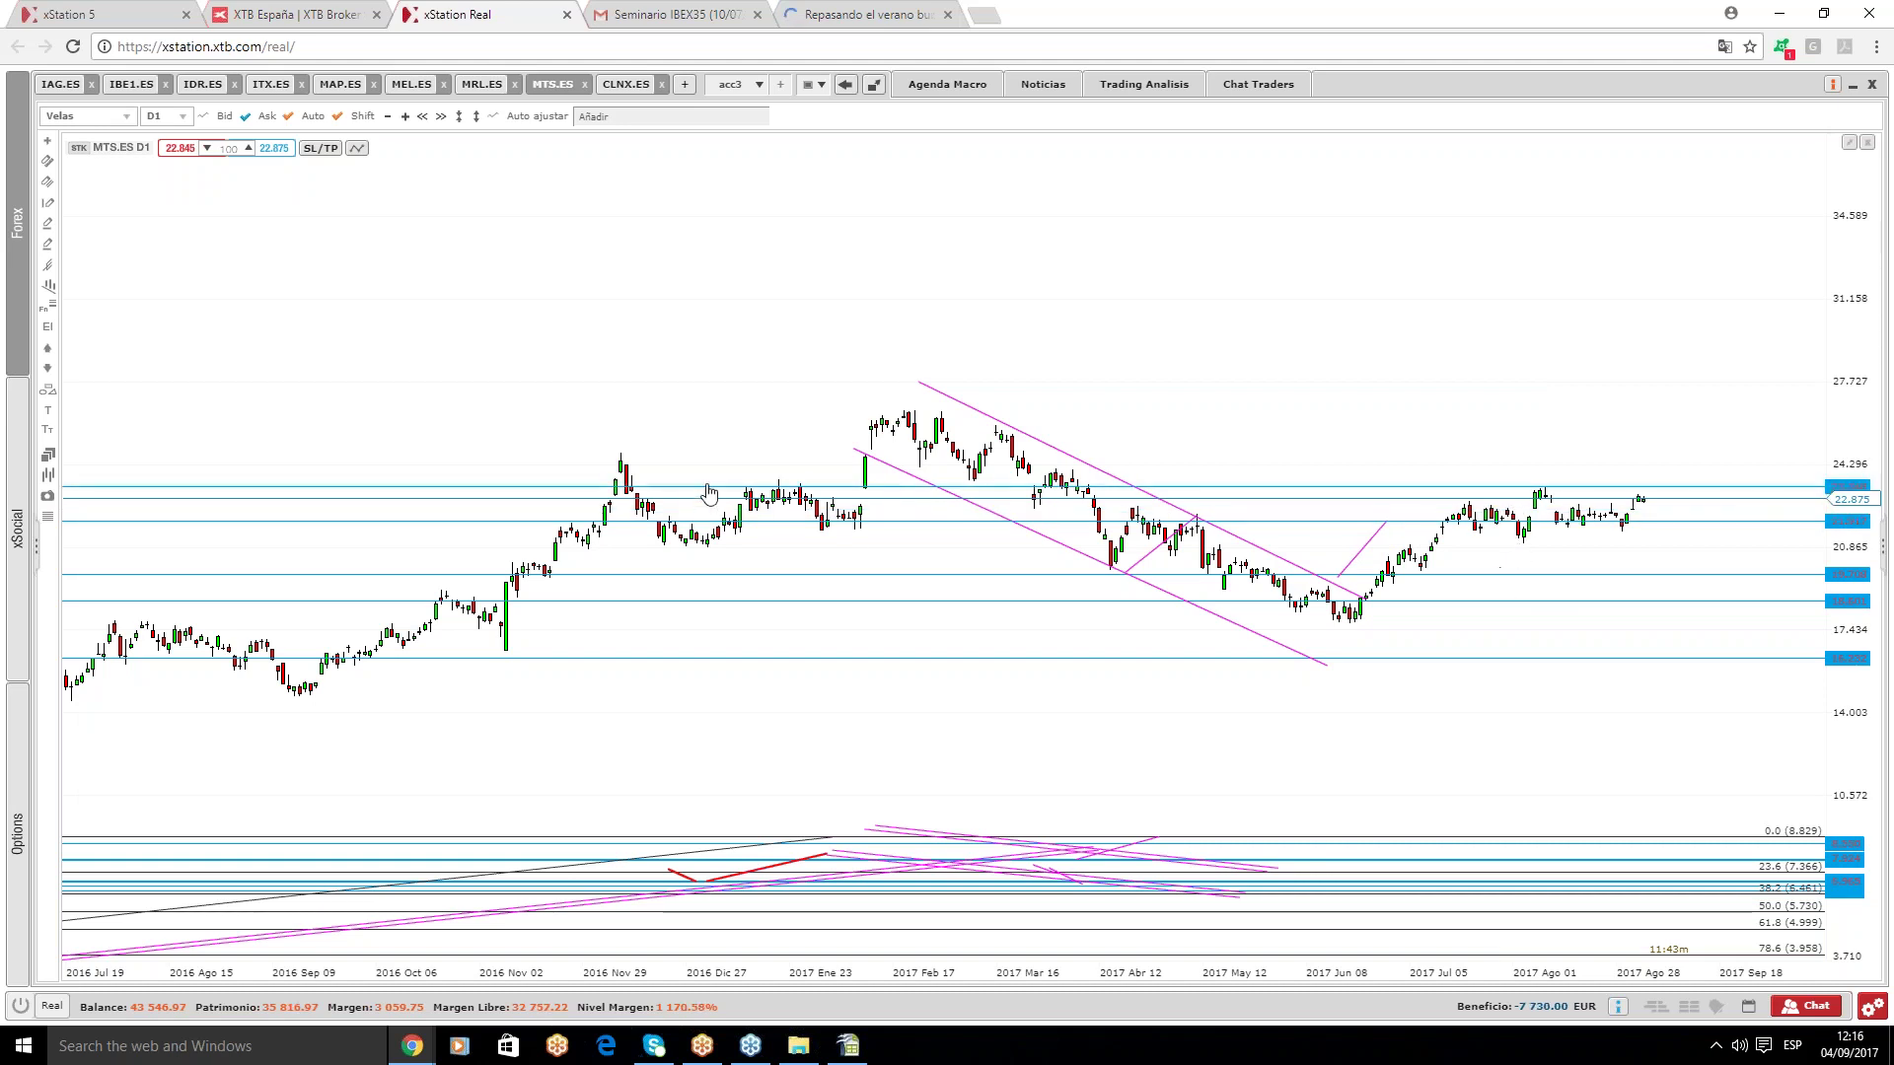
{"action": "left_click_drag", "start_coordinate": [710, 495], "coordinate": [712, 419]}
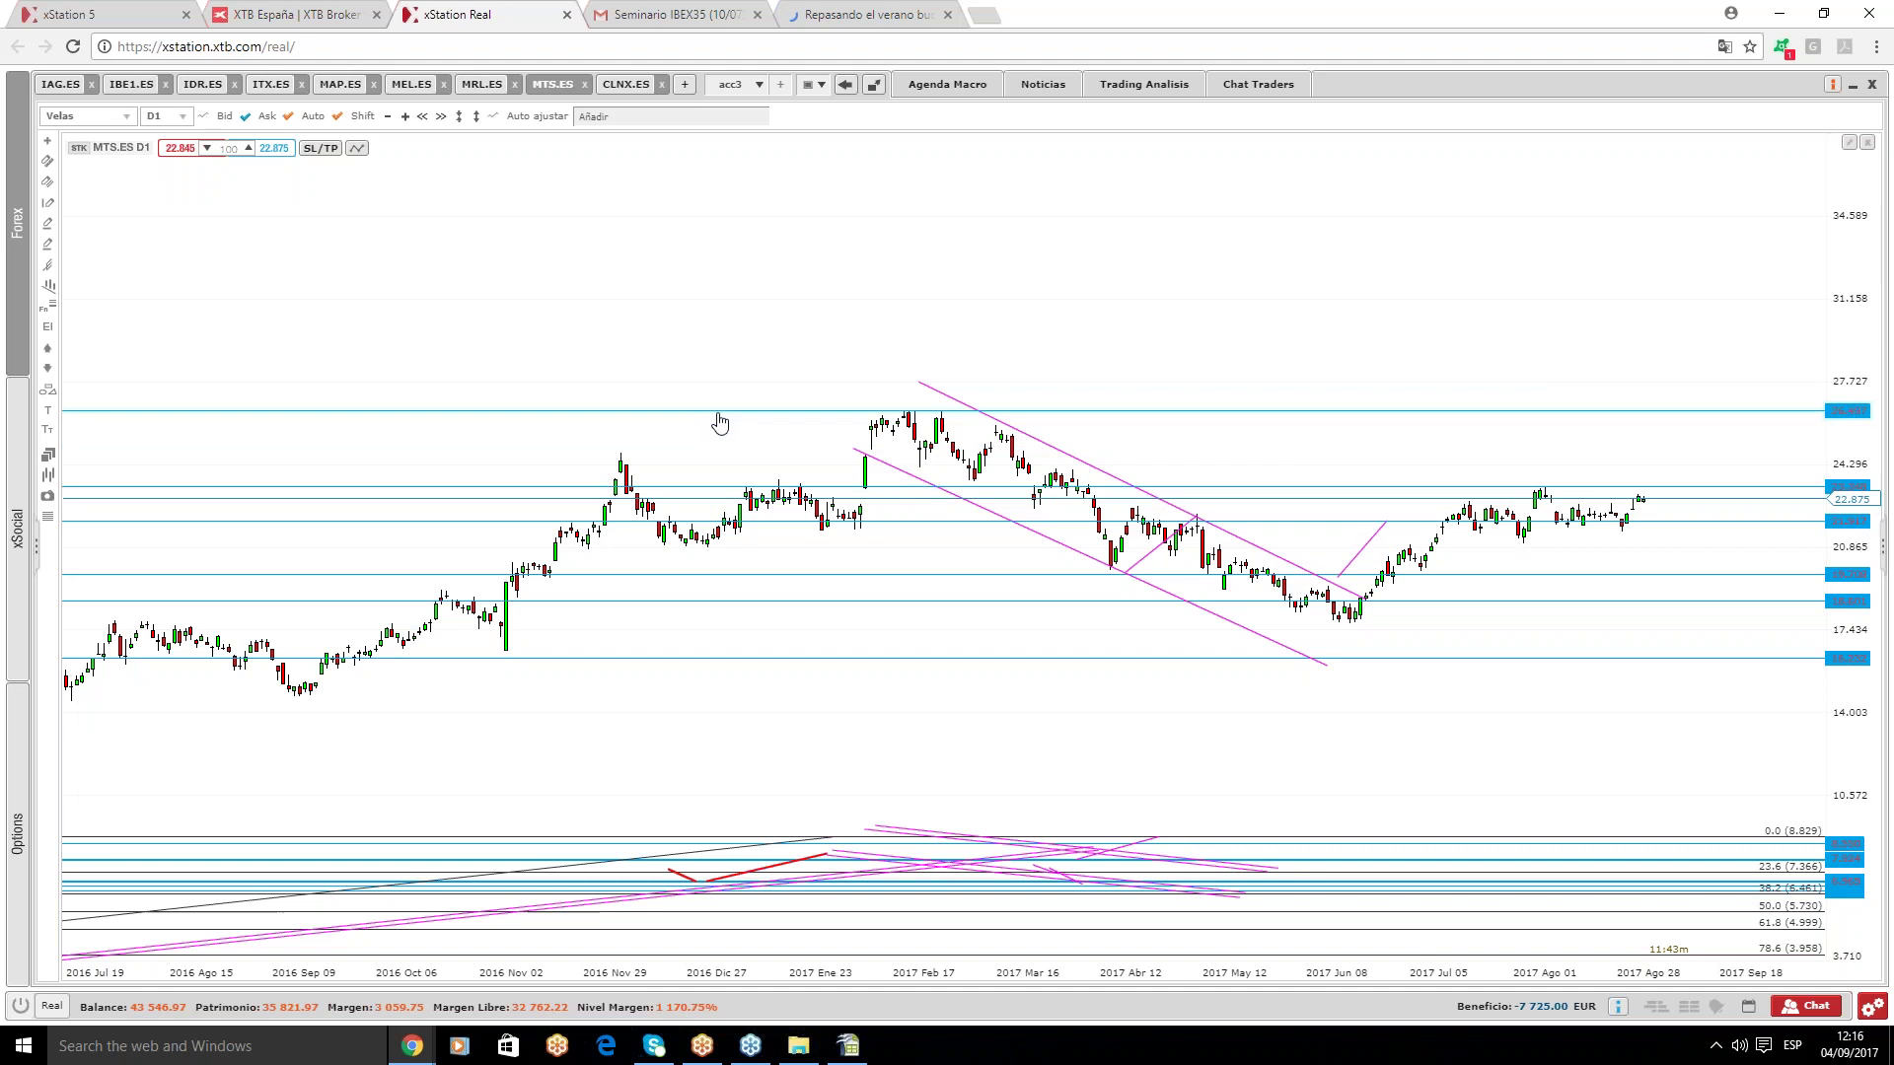
- Delete the rising and descending pink trend lines and the Fibonacci retracement
{"action": "scroll", "coordinate": [740, 456], "scroll_direction": "down", "scroll_amount": 3}
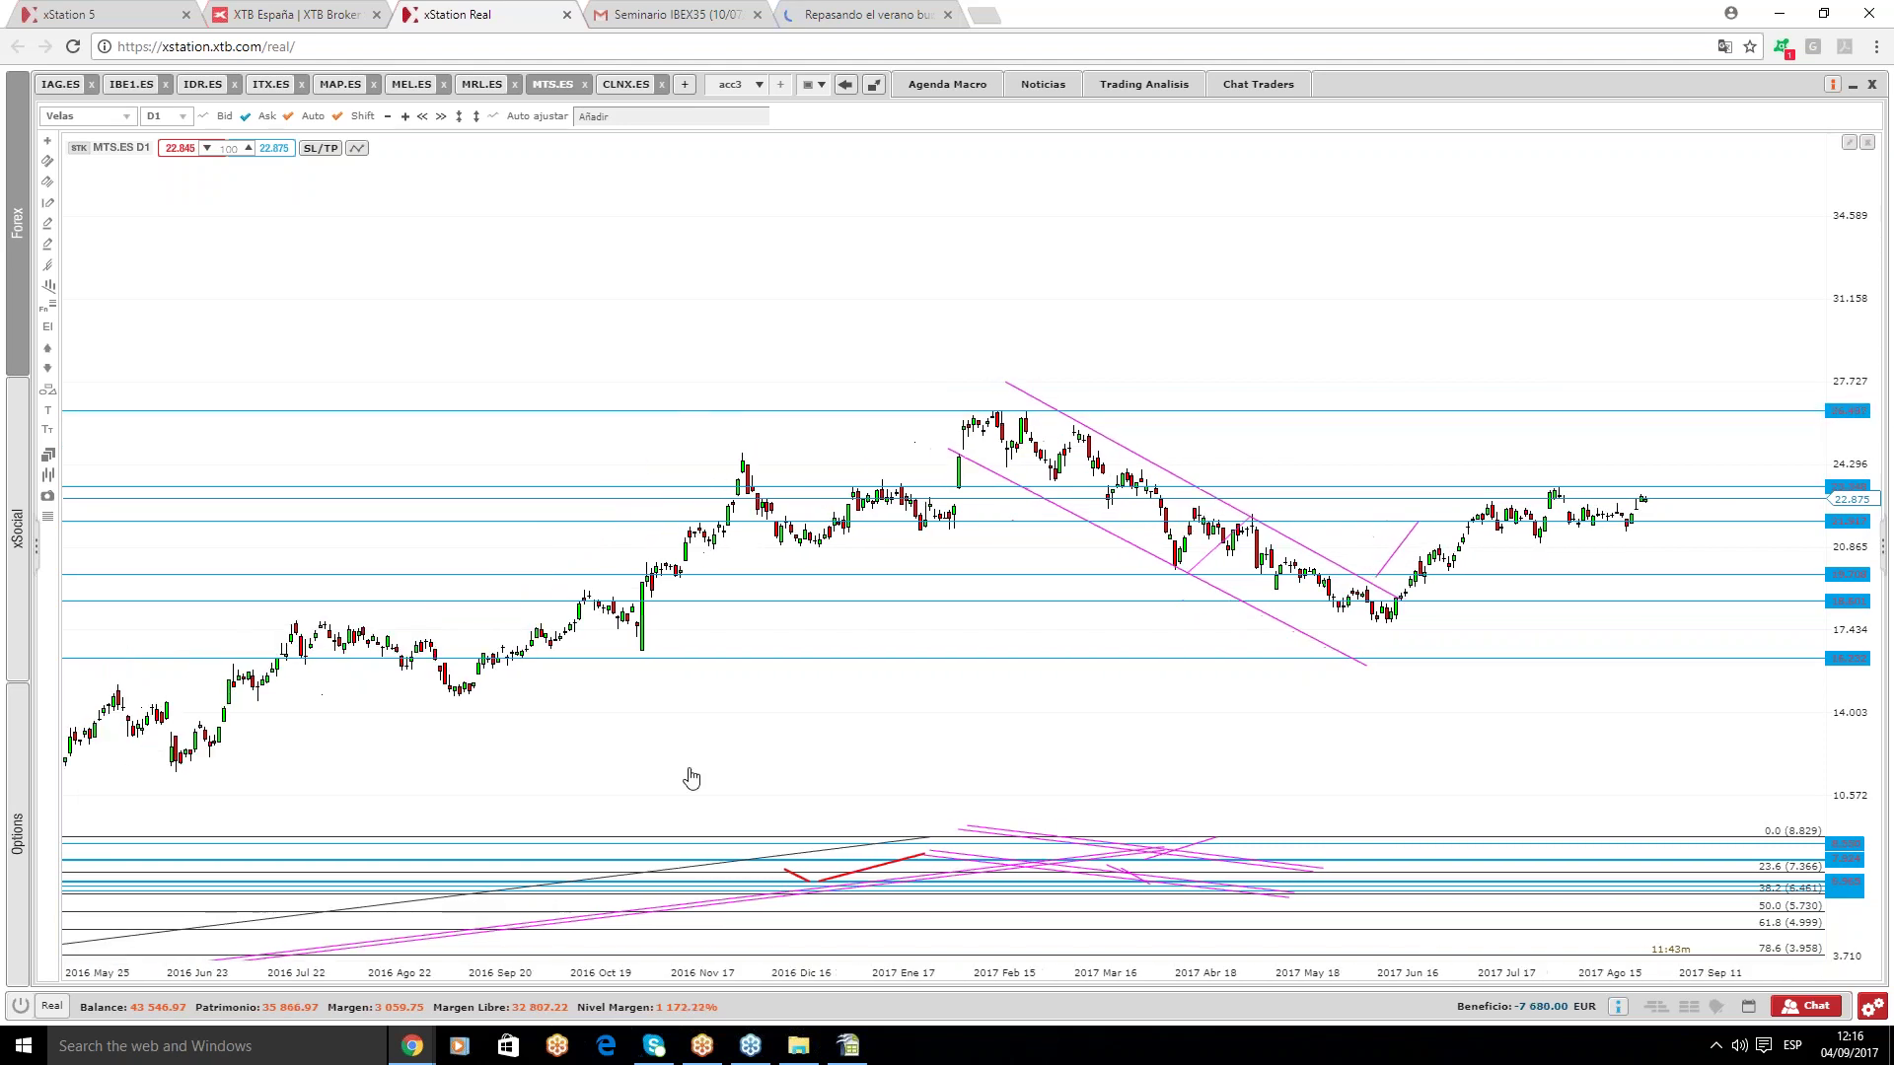
{"action": "scroll", "coordinate": [865, 378], "scroll_direction": "down", "scroll_amount": 2}
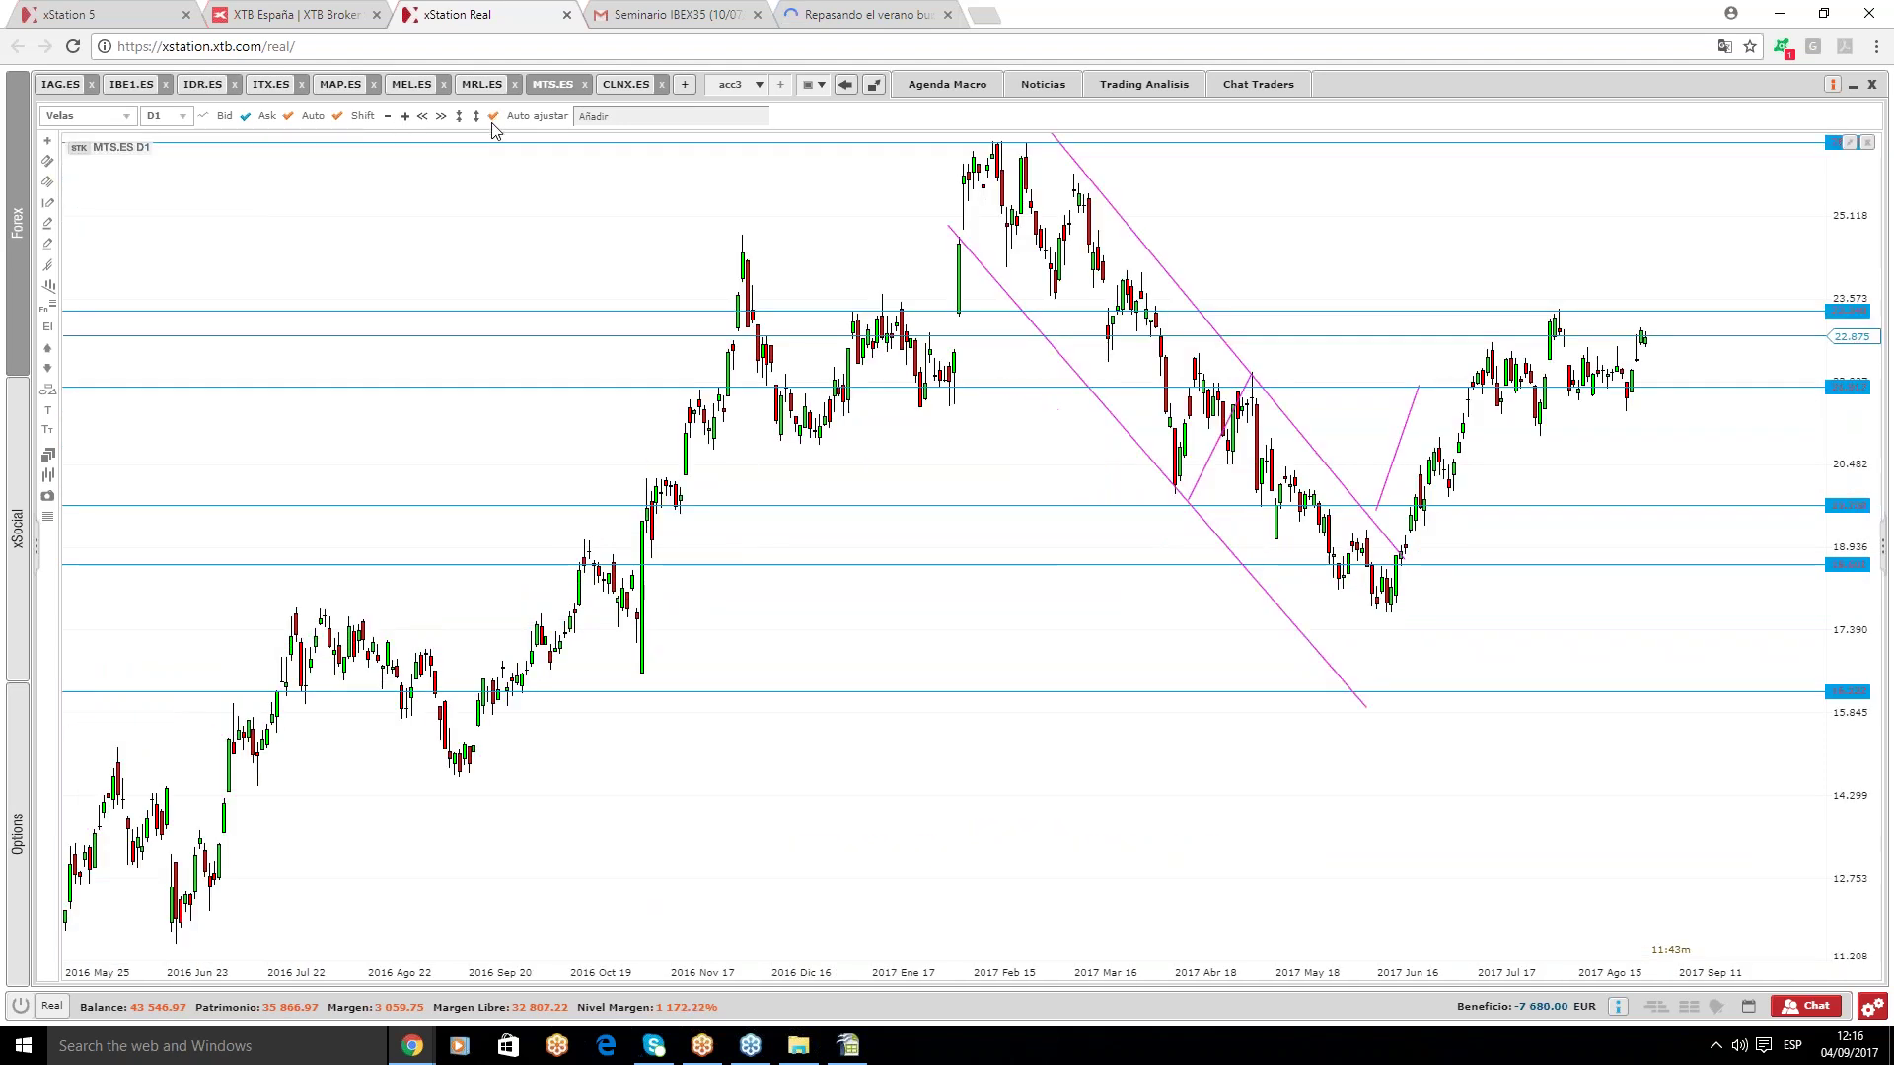
{"action": "scroll", "coordinate": [865, 378], "scroll_direction": "down", "scroll_amount": 1}
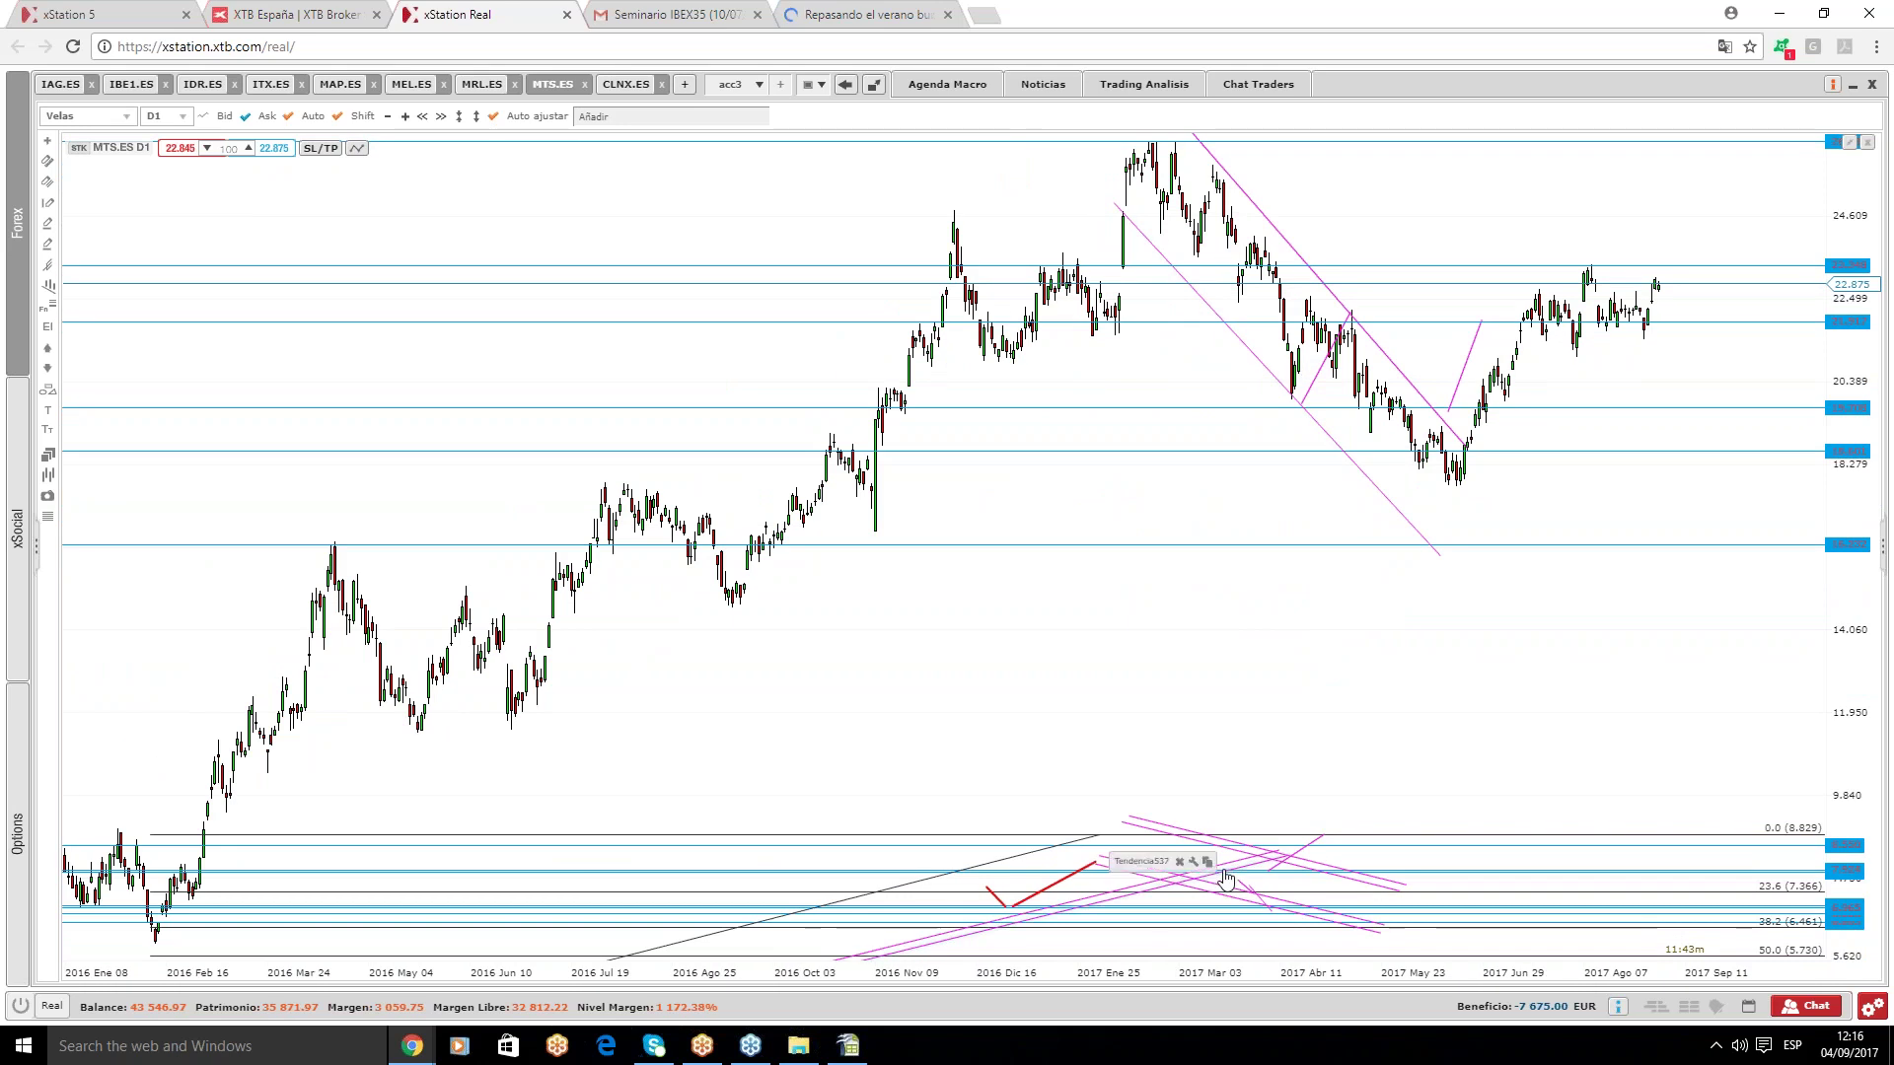
{"action": "key", "text": "Delete"}
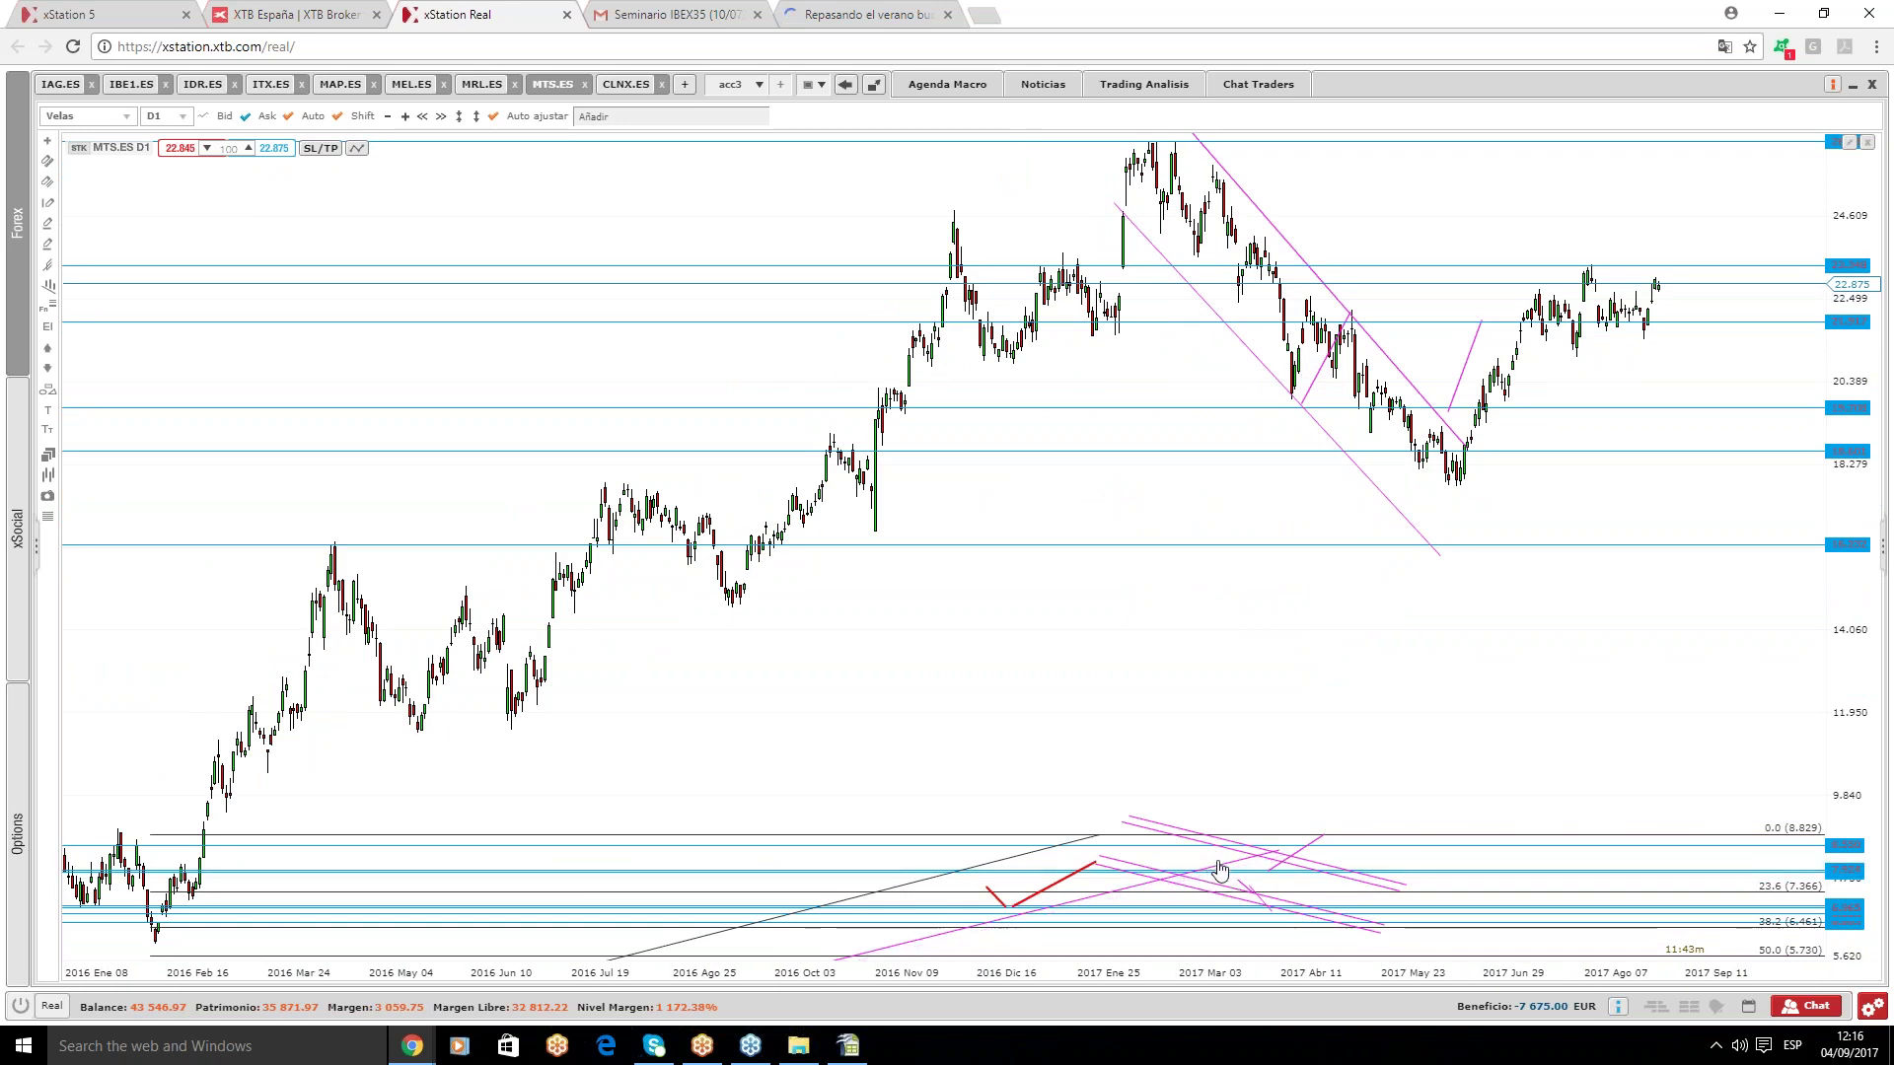
{"action": "left_click", "coordinate": [1221, 839]}
{"action": "key", "text": "Delete"}
{"action": "key", "text": "Delete"}
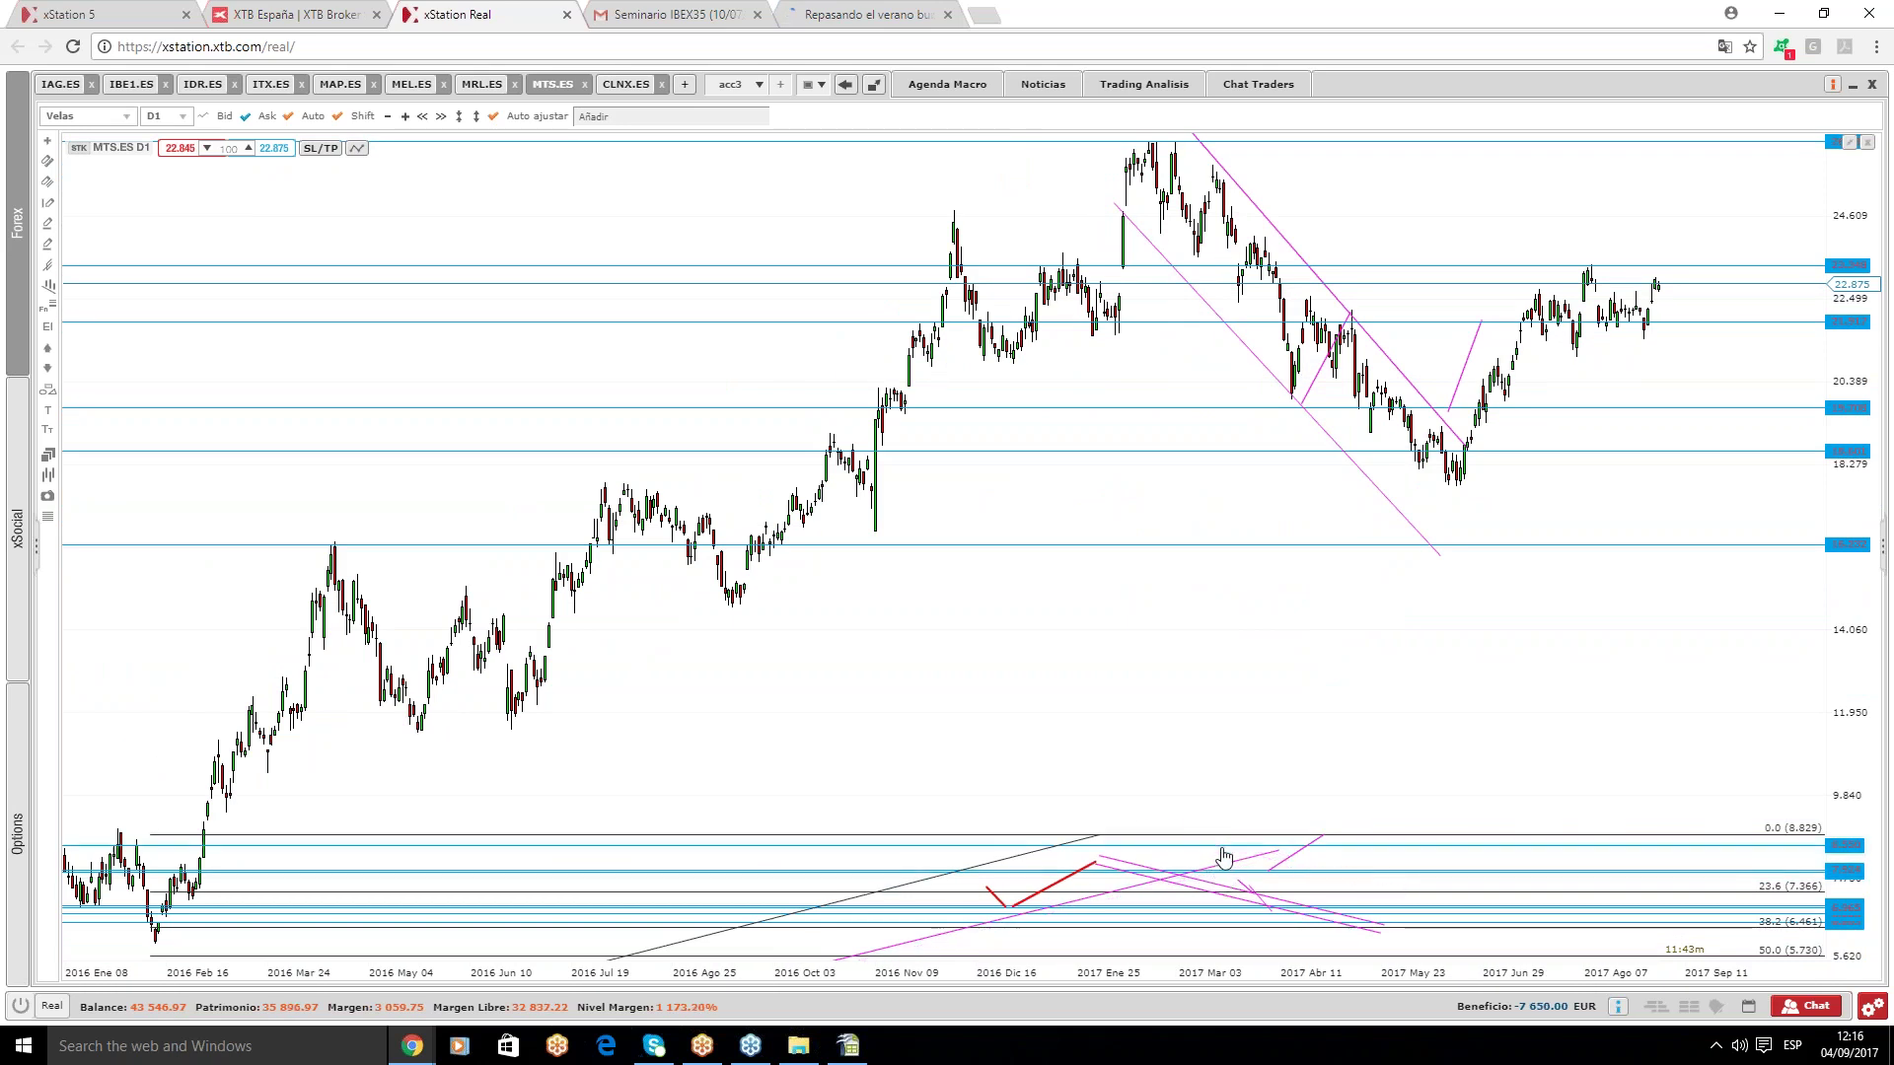
{"action": "key", "text": "Delete"}
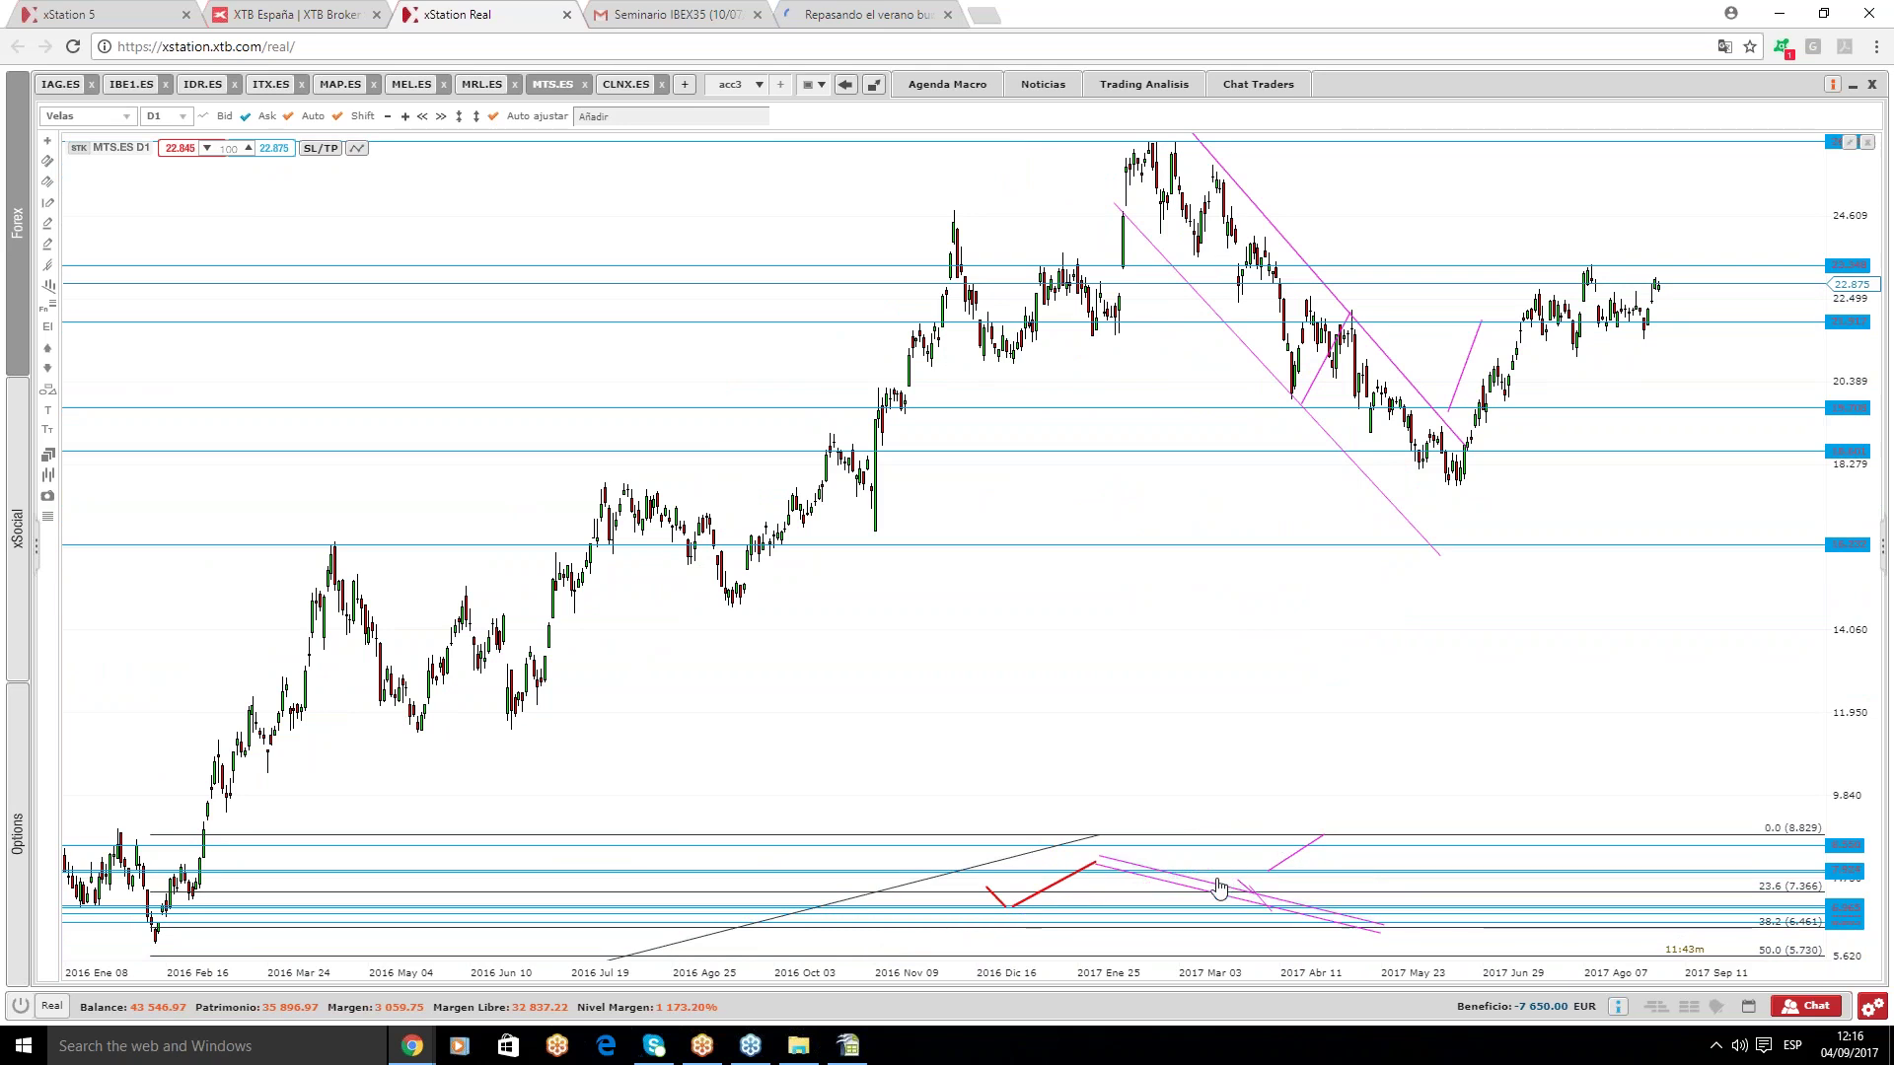
{"action": "key", "text": "Delete"}
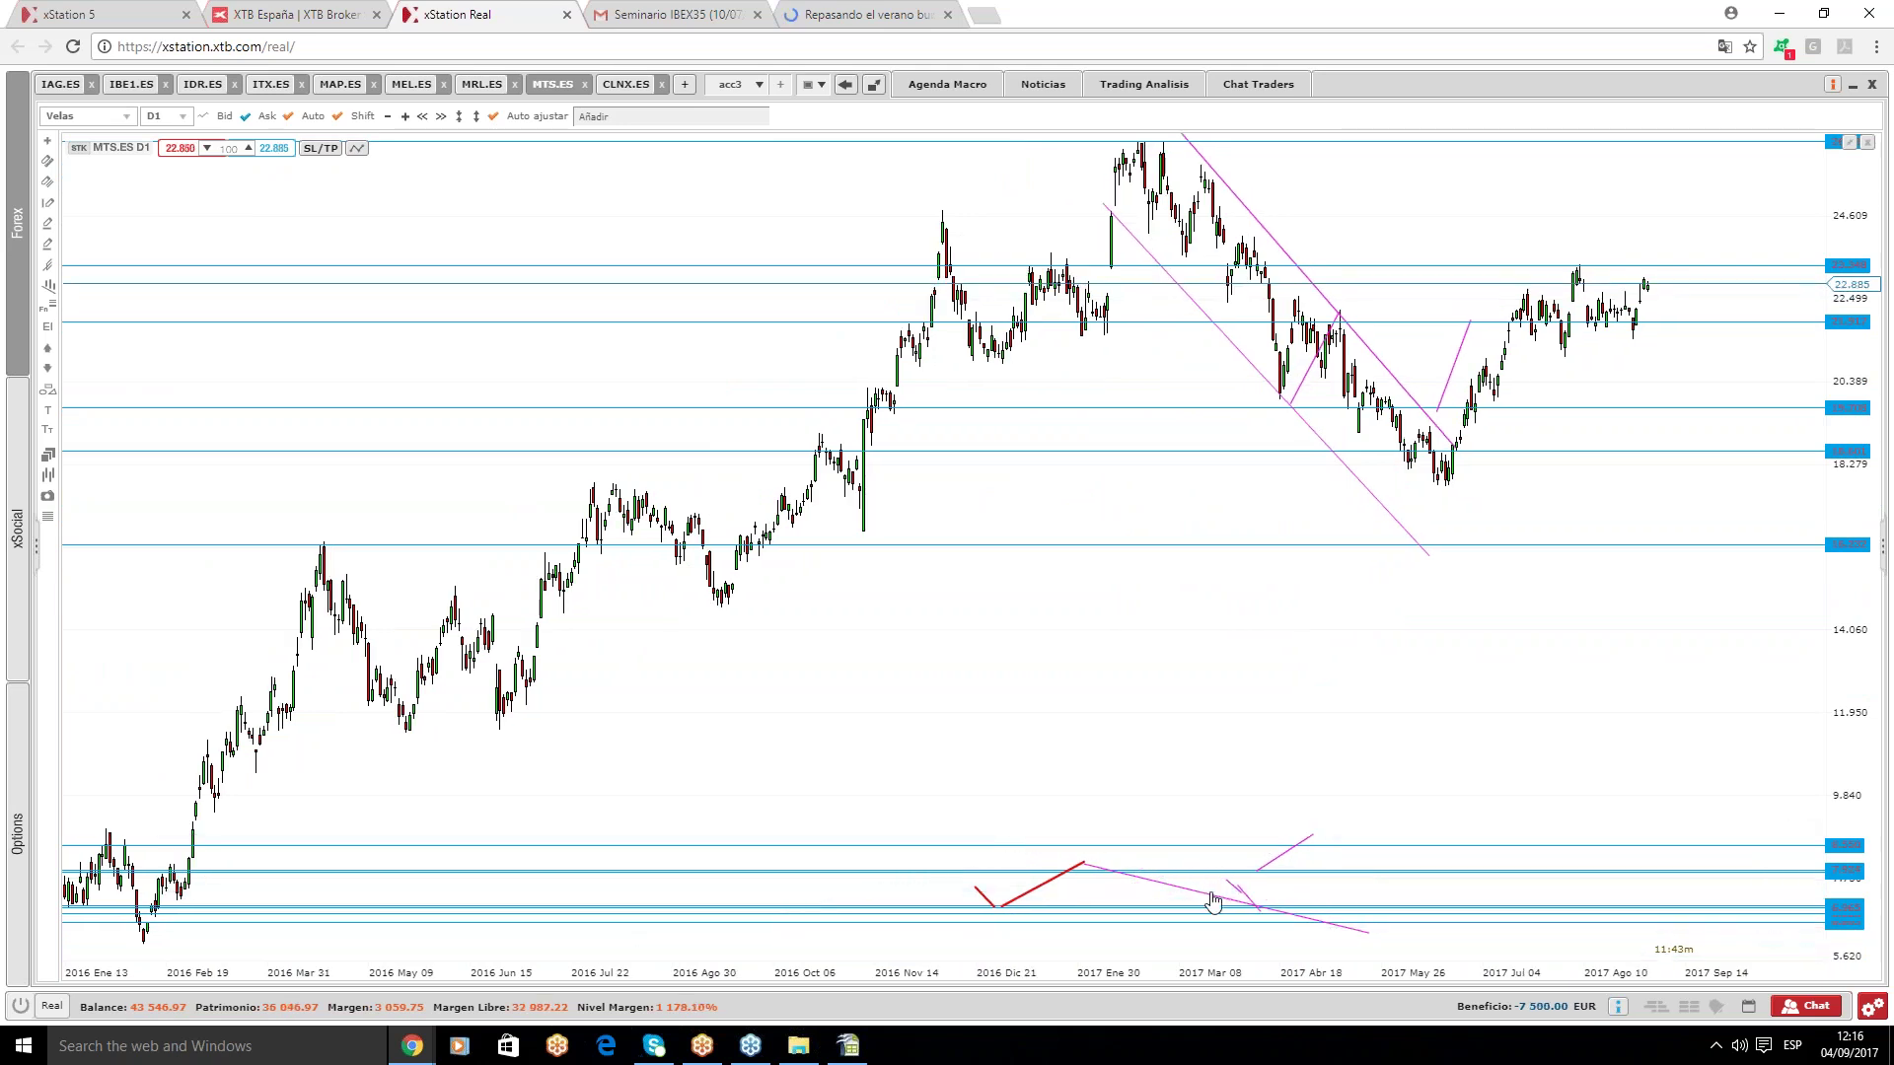
- Delete the red rising trendline and the remaining pink lines, then refit the price scale to the candles
{"action": "key", "text": "Delete"}
{"action": "left_click", "coordinate": [1063, 881]}
{"action": "key", "text": "Delete"}
{"action": "left_click", "coordinate": [1245, 899]}
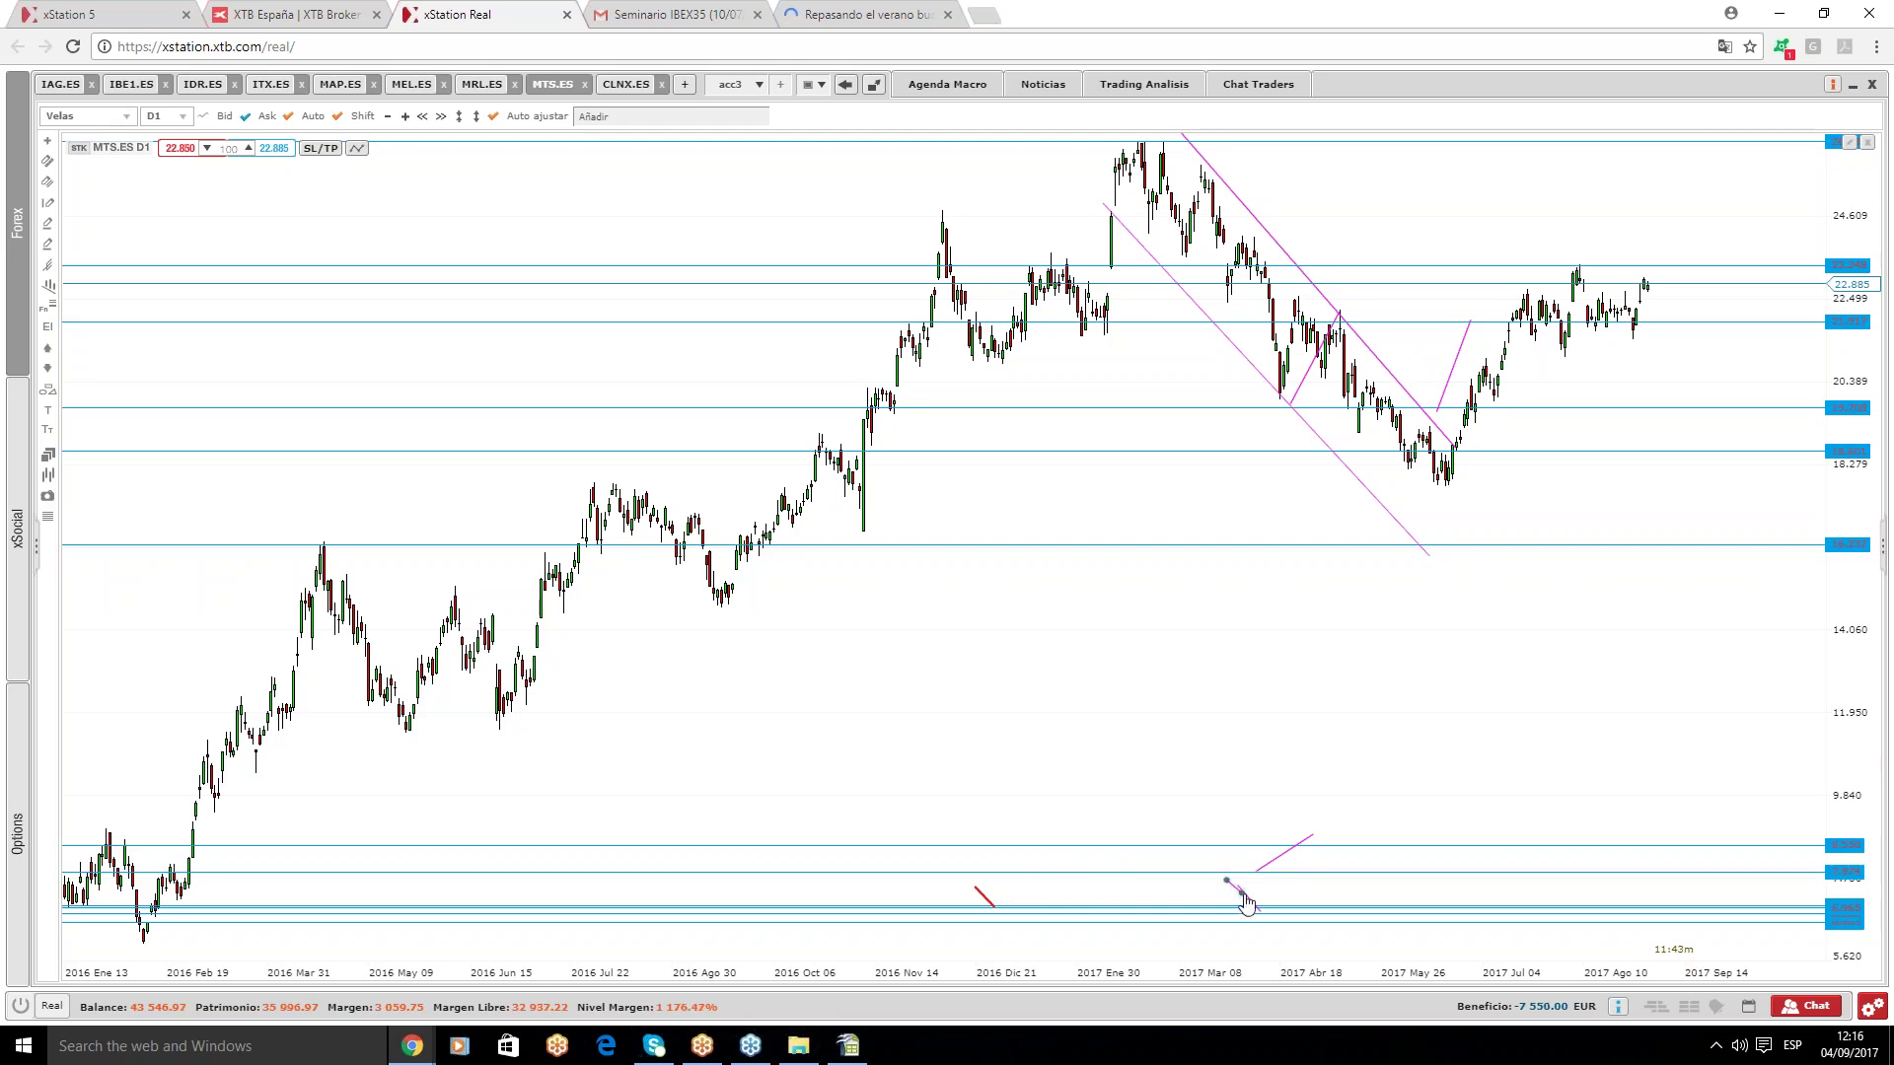
{"action": "key", "text": "Delete"}
{"action": "key", "text": "Delete"}
{"action": "key", "text": "Delete"}
{"action": "left_click", "coordinate": [458, 116]}
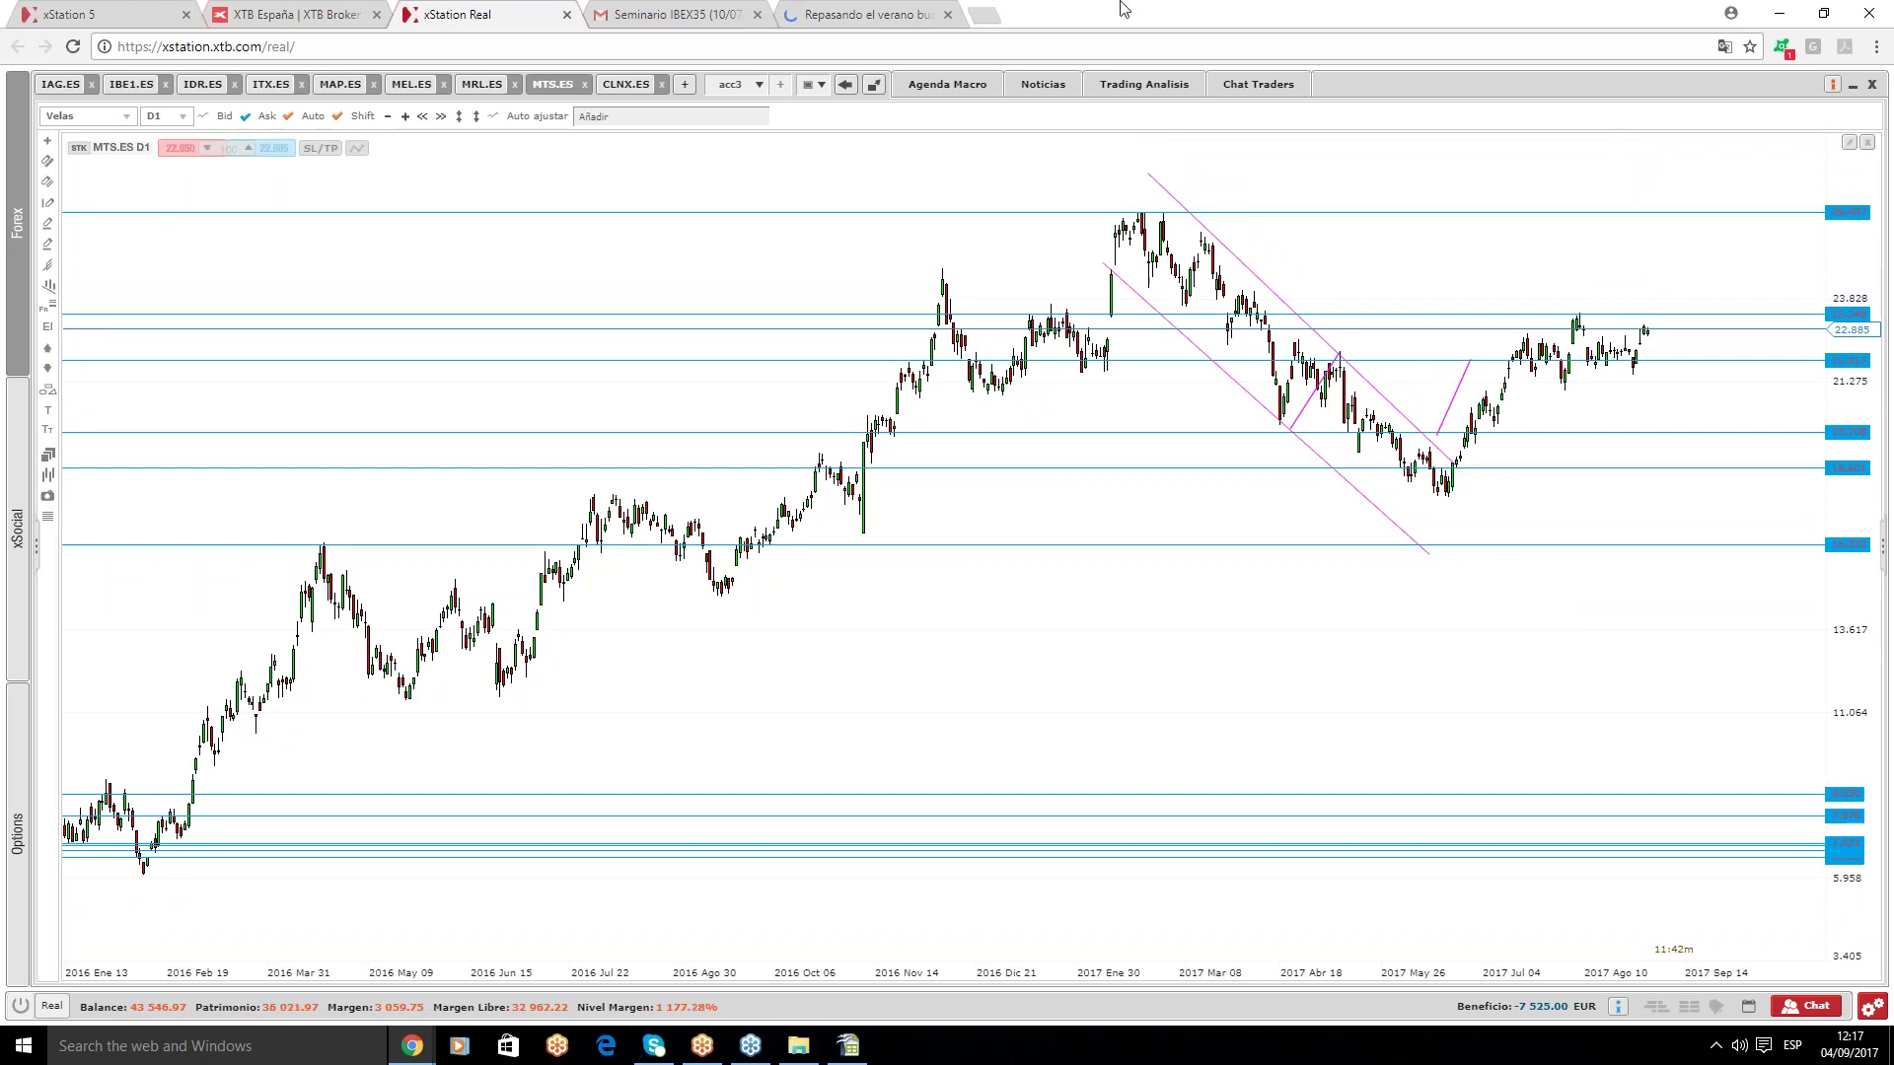
- Show the CLNX.ES chart with its 12.549–19.668 Fibonacci retracement, then bring up the saved workspace list
{"action": "mouse_move", "coordinate": [622, 97]}
{"action": "left_click", "coordinate": [605, 87]}
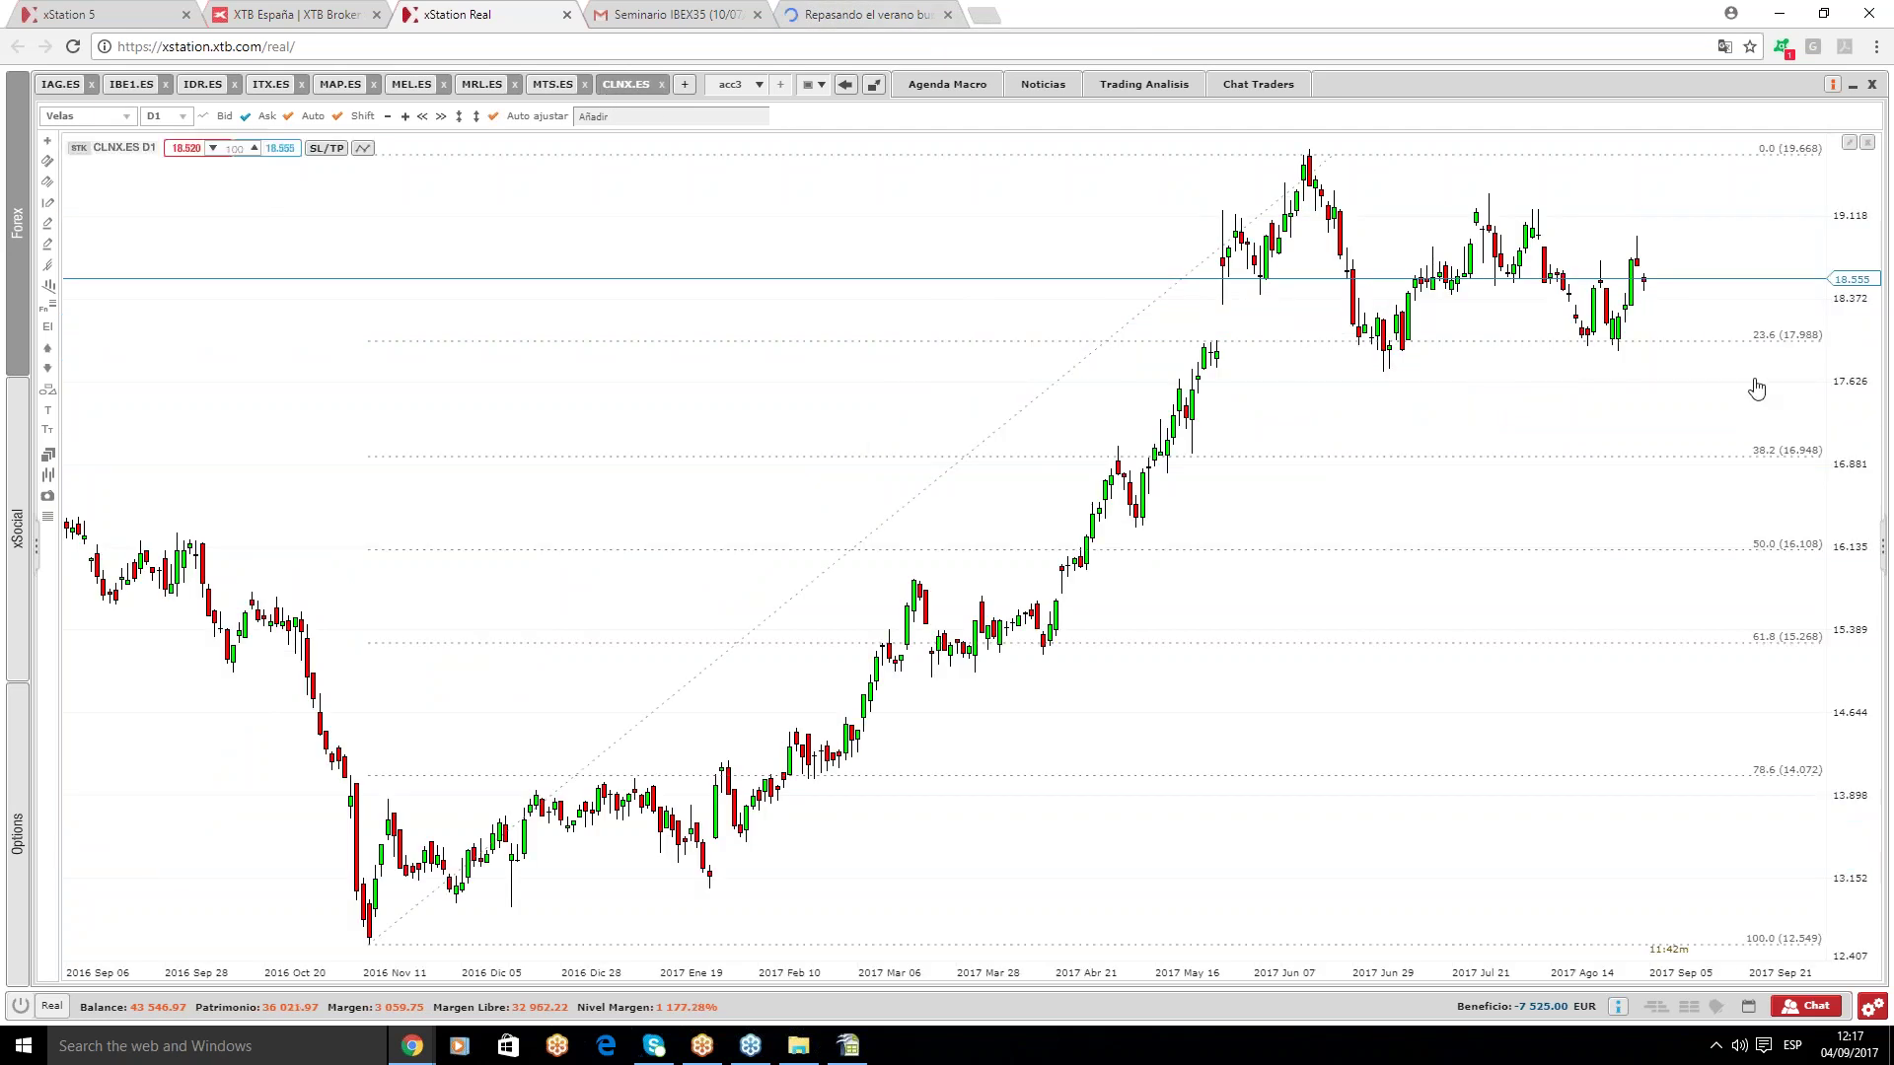
{"action": "mouse_move", "coordinate": [1769, 356]}
{"action": "left_click", "coordinate": [758, 83]}
- Load the acc4 workspace and draw a falling channel plus a rising breakout line on REE.ES
{"action": "left_click", "coordinate": [727, 146]}
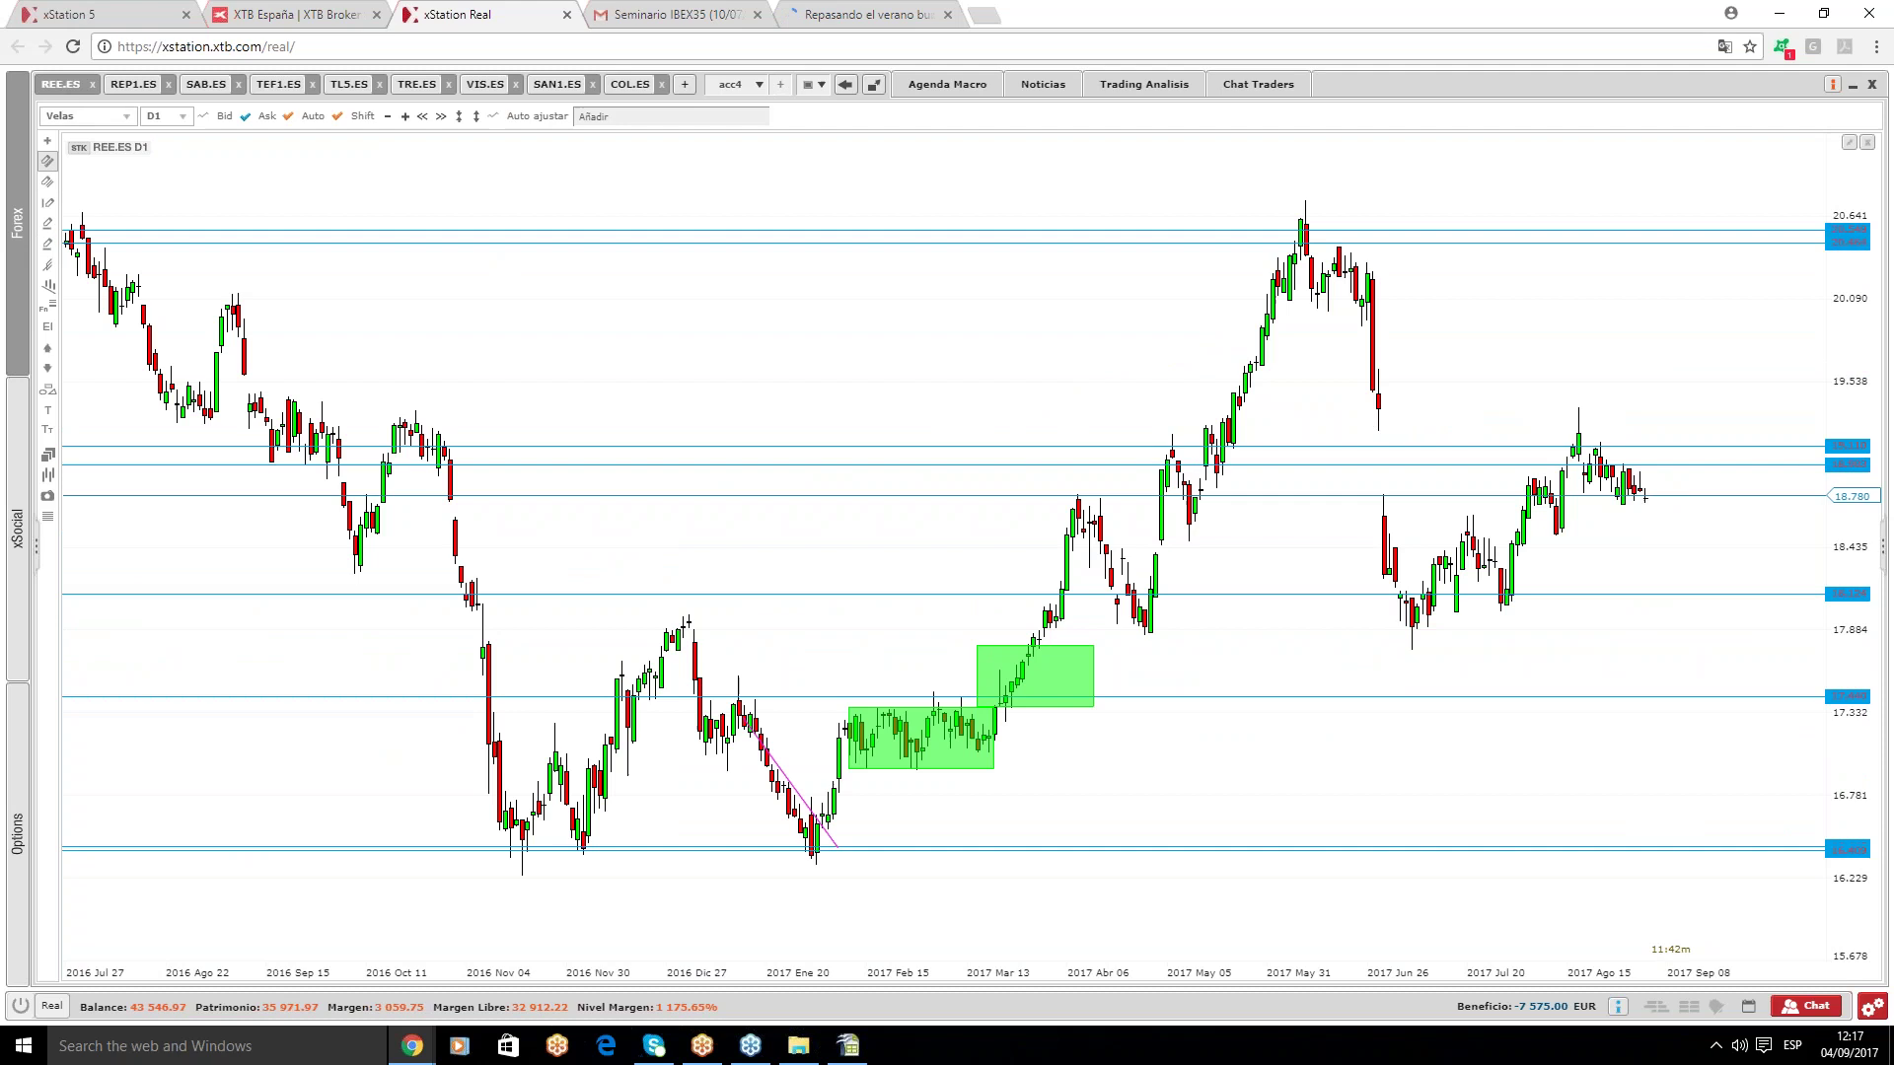
{"action": "left_click_drag", "start_coordinate": [1580, 434], "coordinate": [1661, 502]}
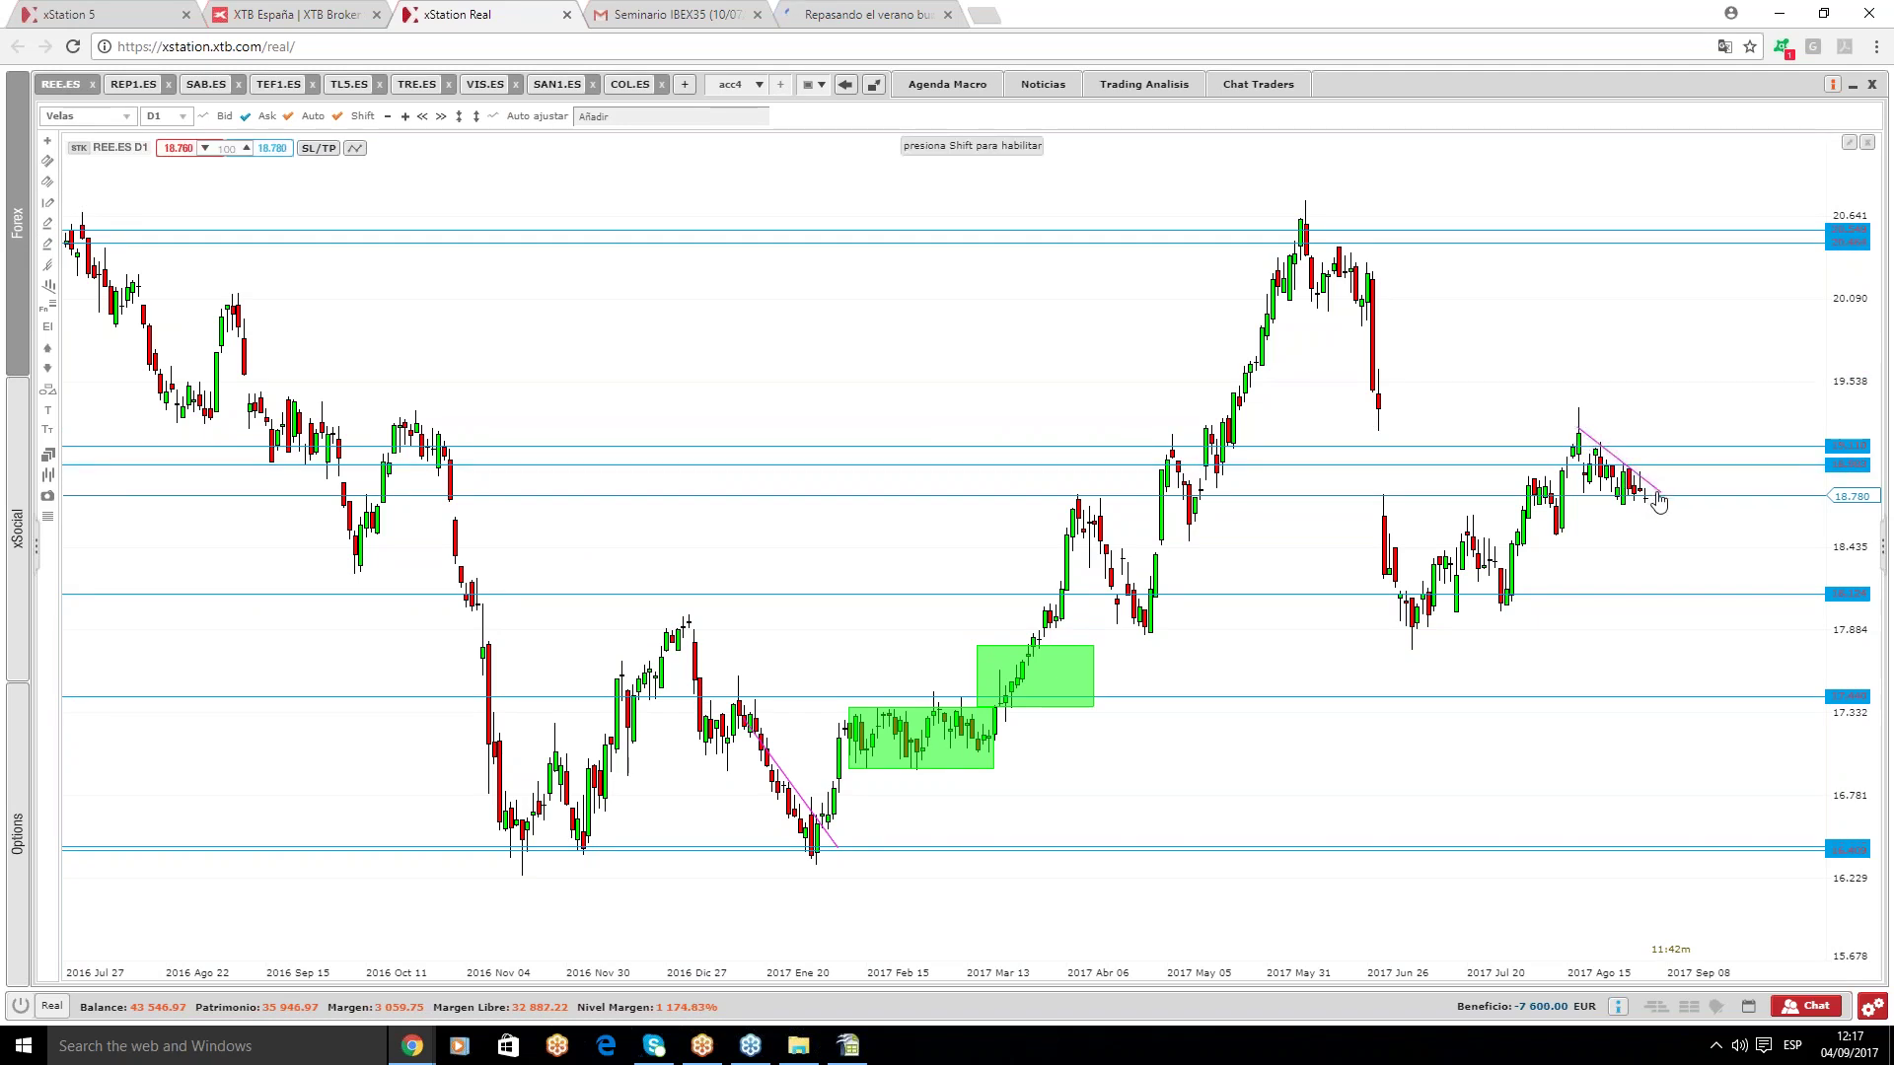
{"action": "left_click", "coordinate": [1641, 548]}
{"action": "left_click", "coordinate": [48, 160]}
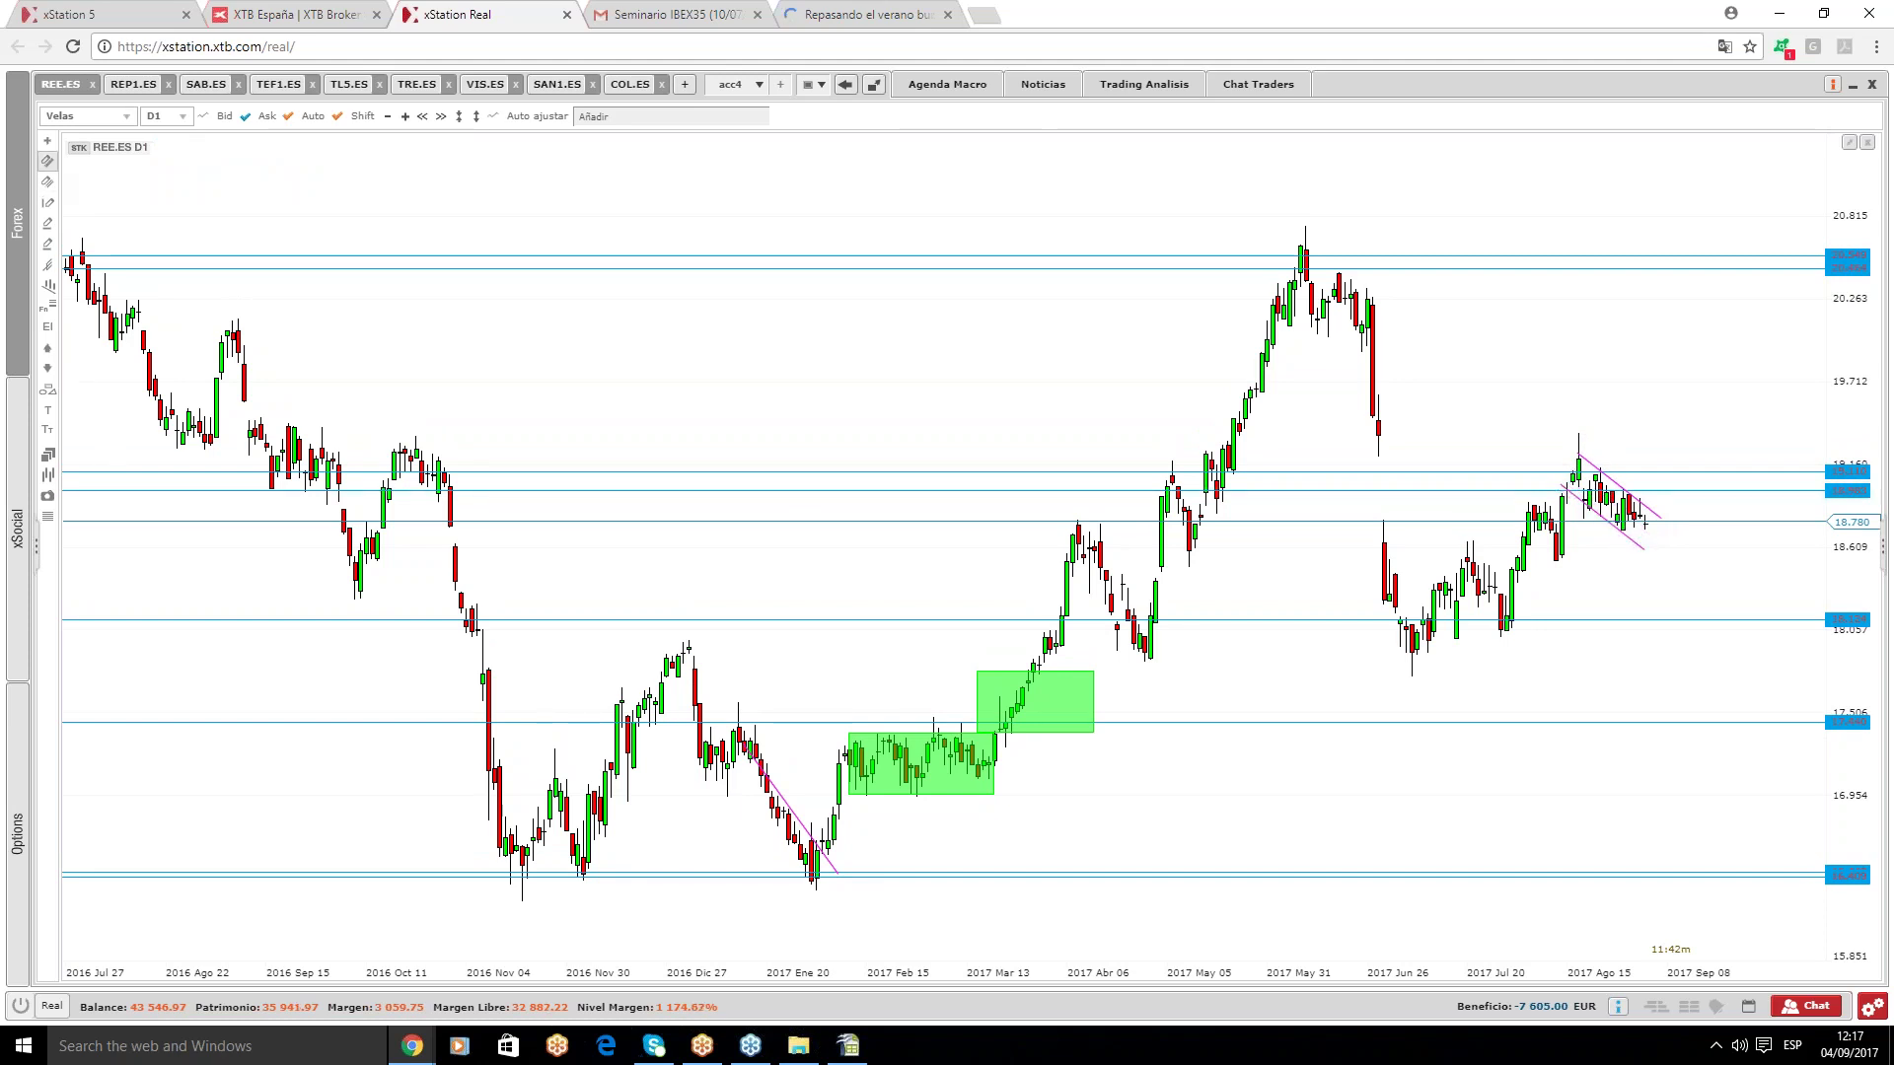
{"action": "left_click", "coordinate": [1612, 529]}
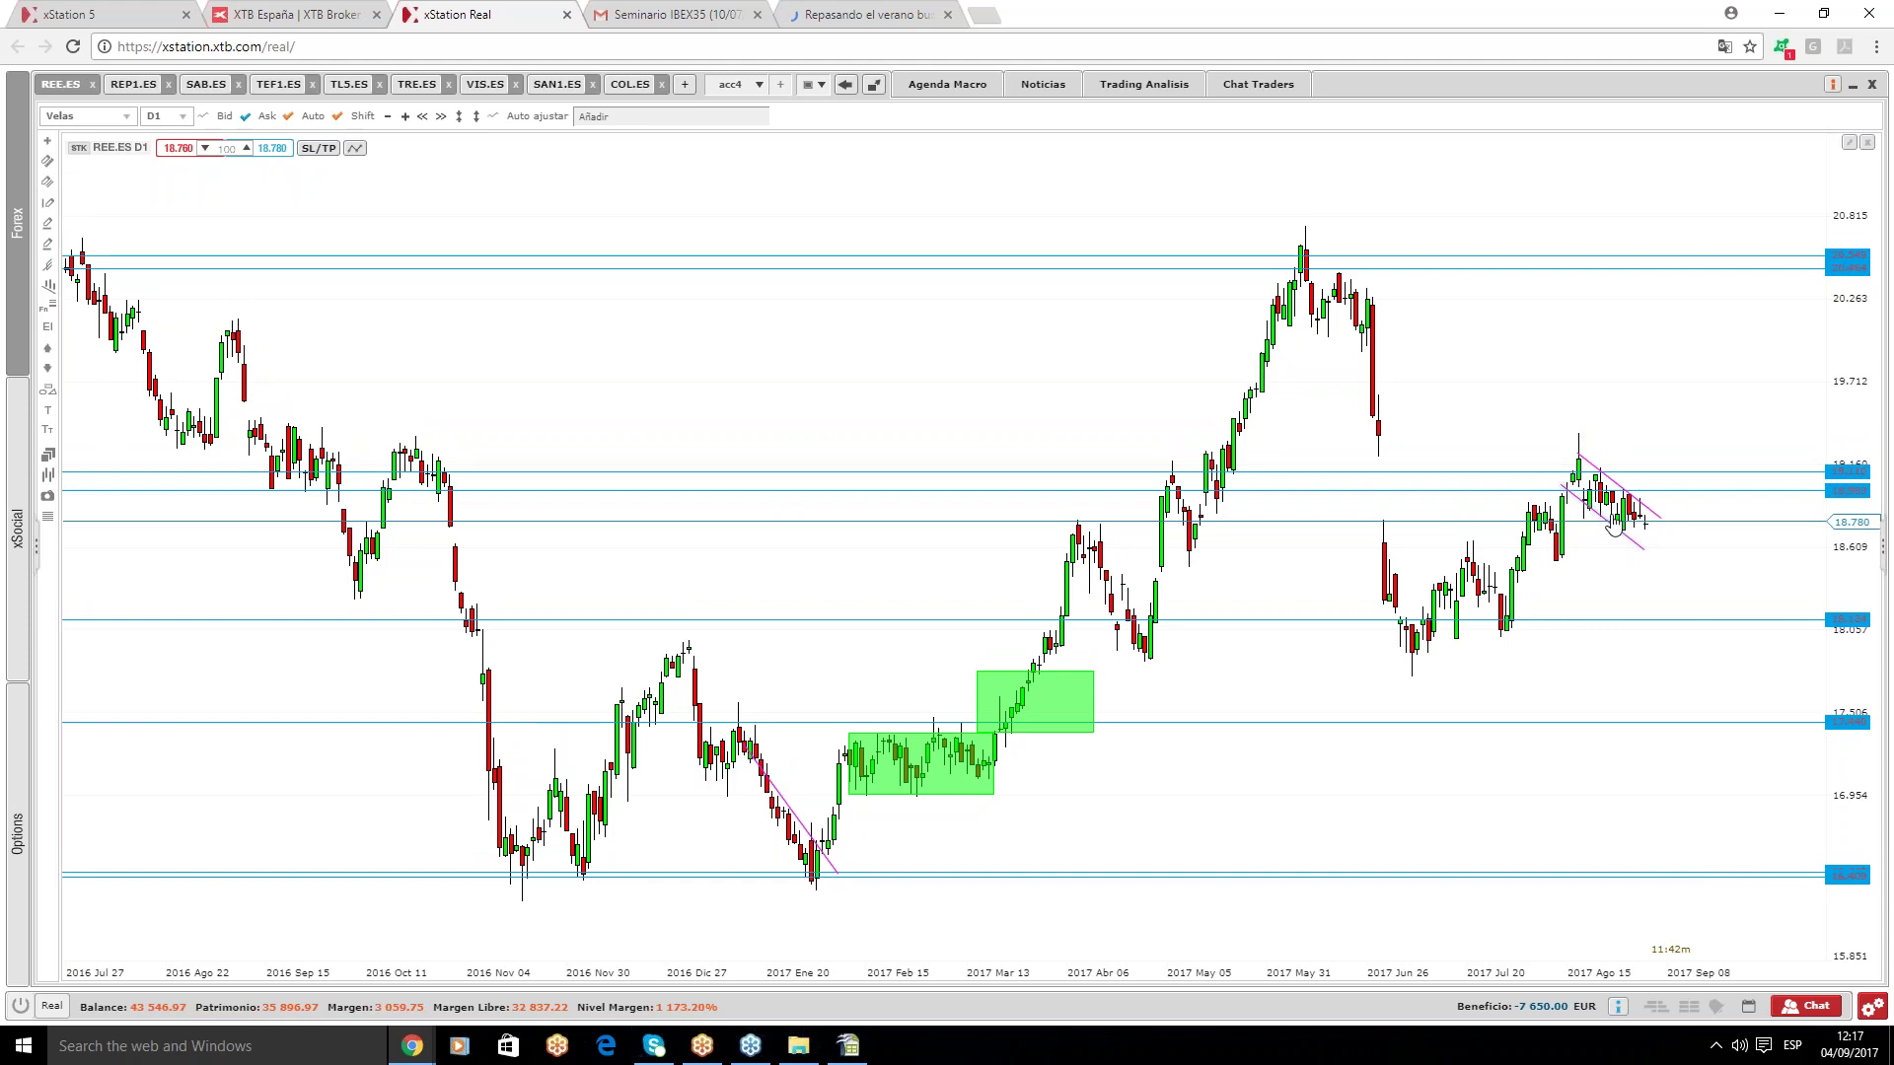
{"action": "left_click", "coordinate": [1664, 488]}
{"action": "left_click_drag", "start_coordinate": [1678, 380], "coordinate": [1683, 490]}
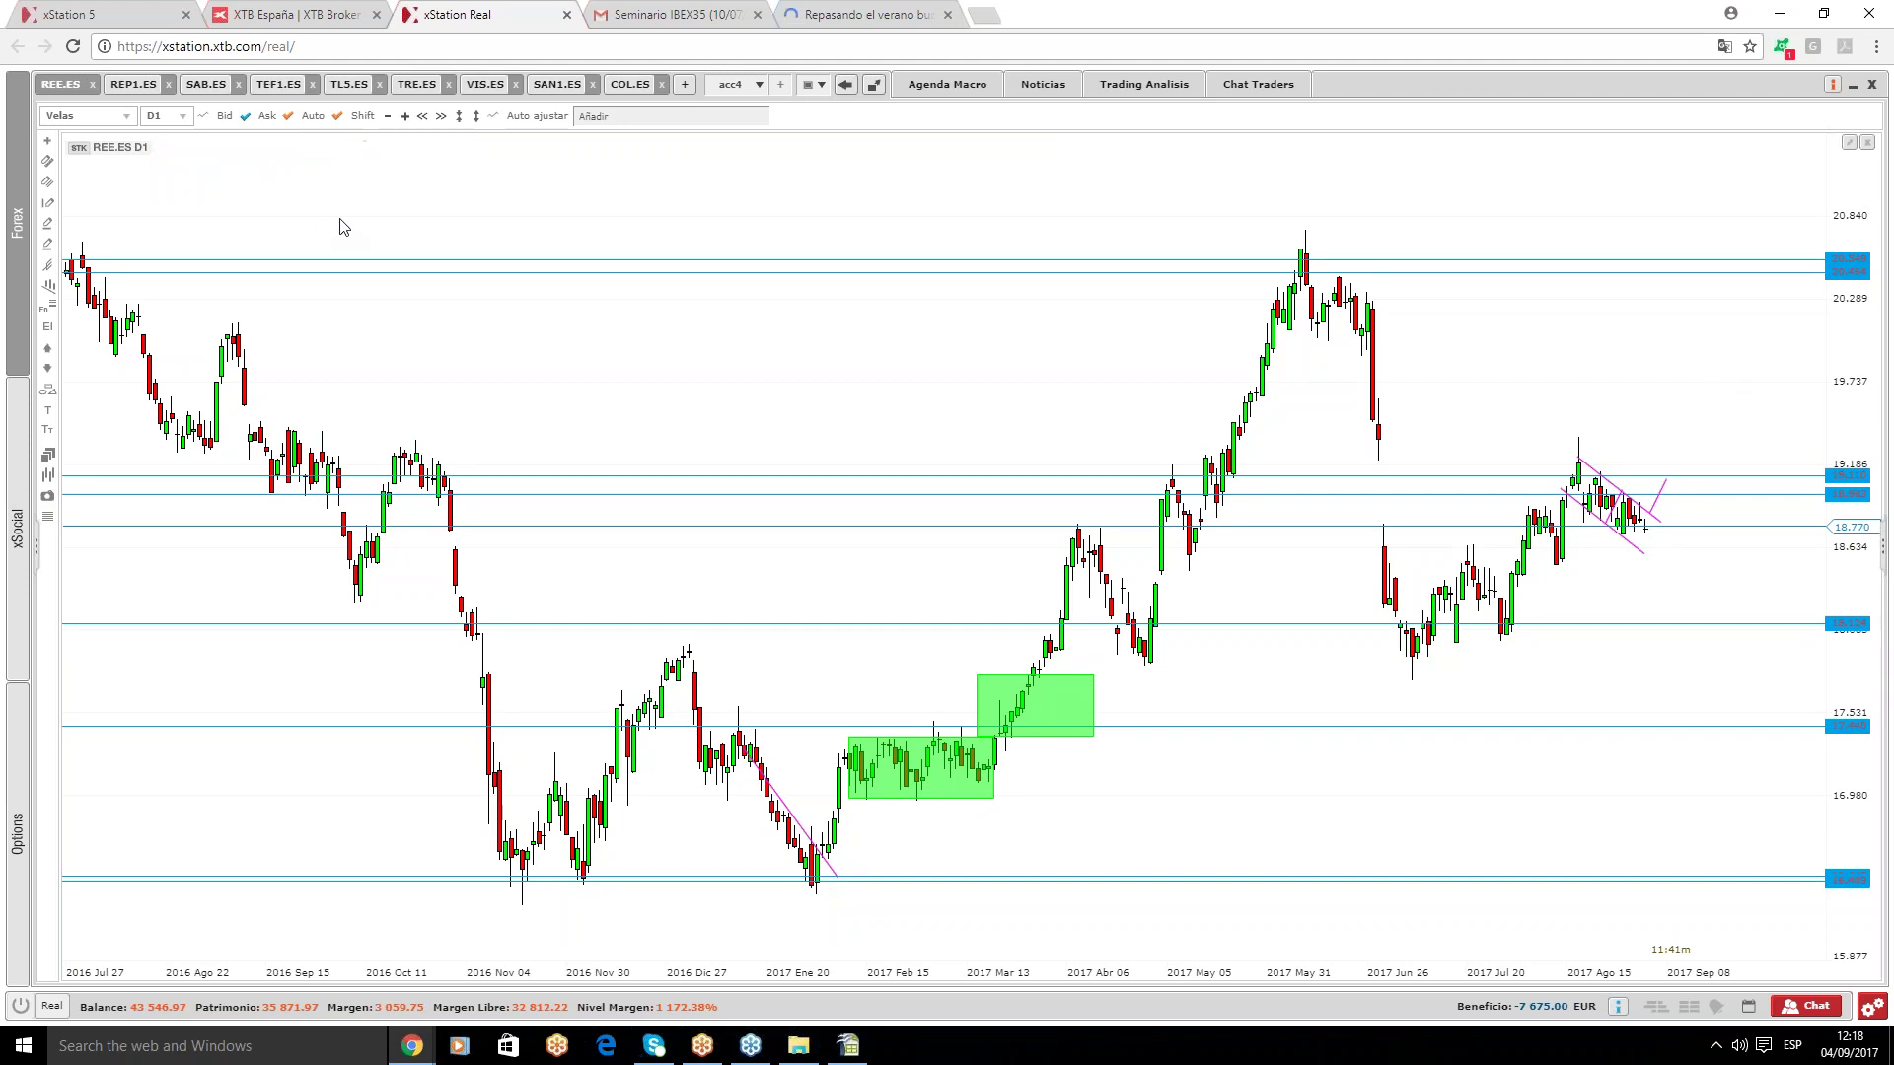
- On the REP1.ES chart, remove the Fibonacci retracement
{"action": "left_click", "coordinate": [138, 85]}
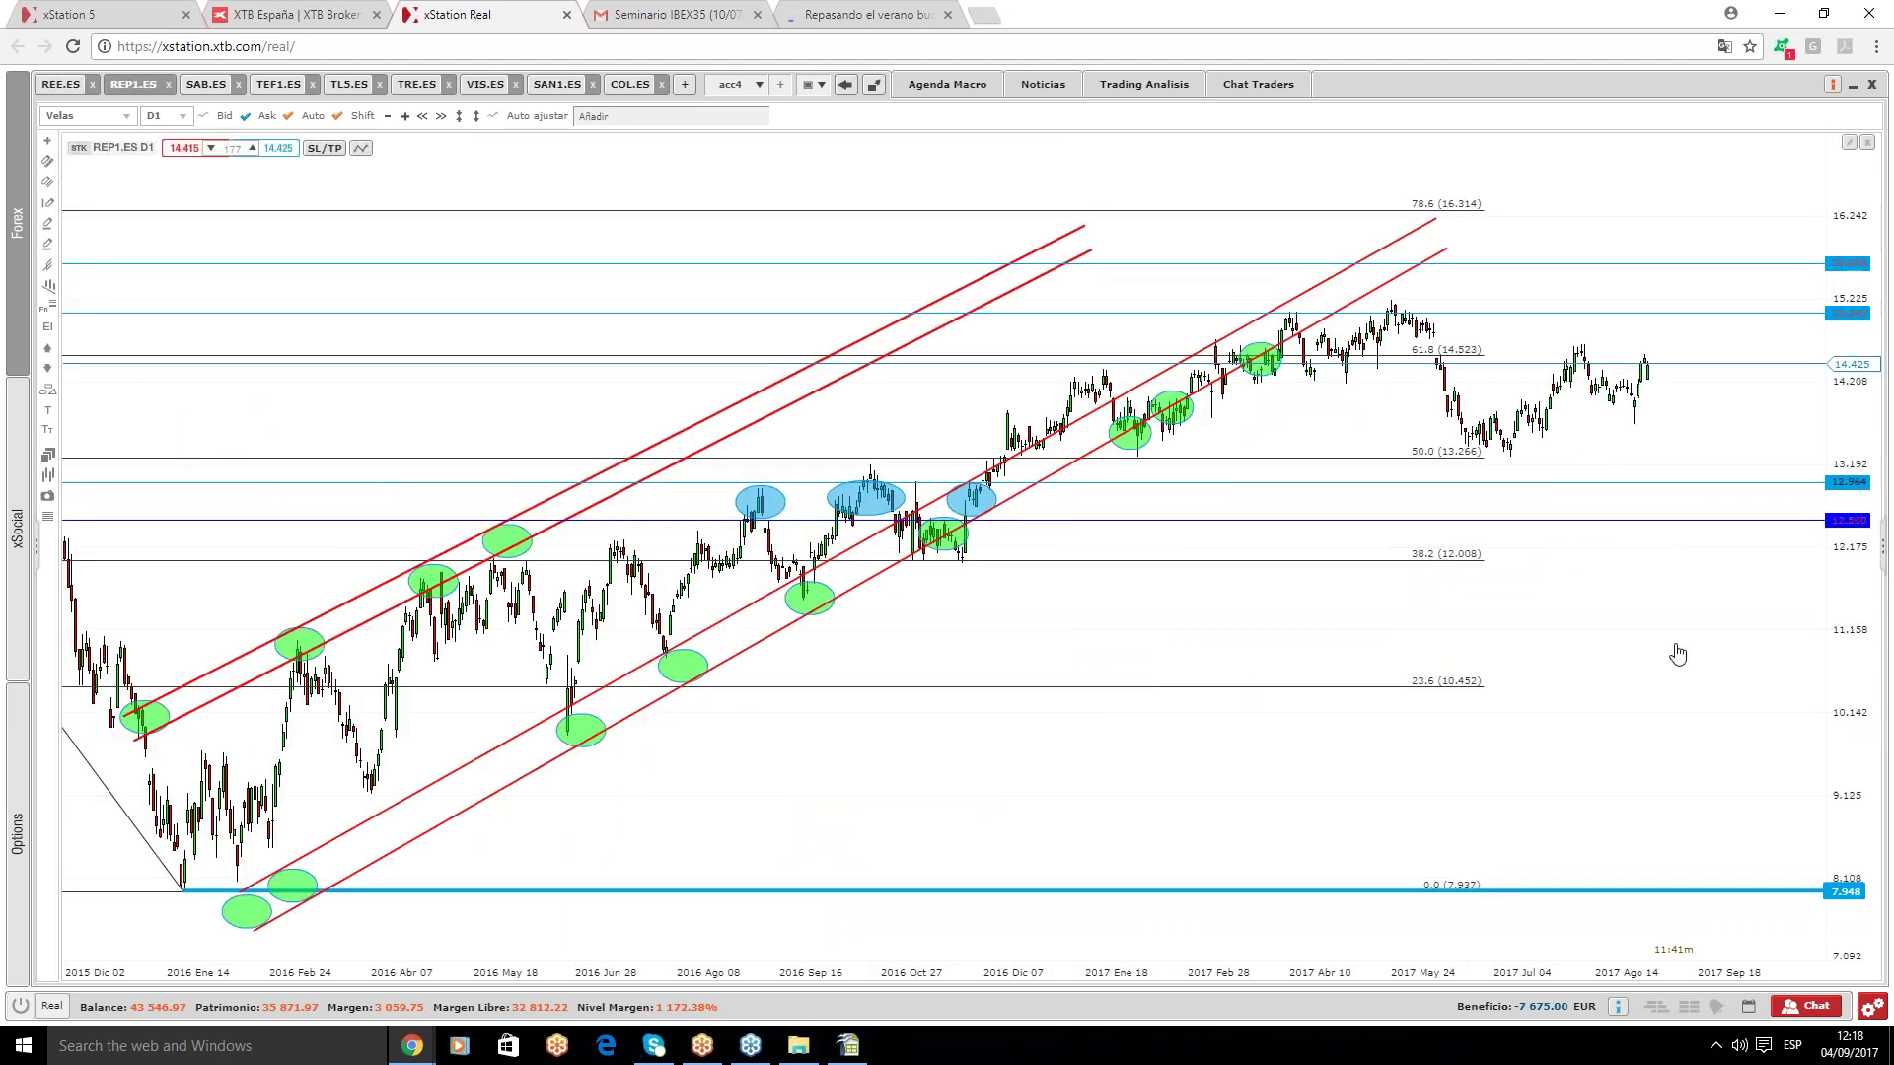
{"action": "scroll", "coordinate": [1323, 507], "scroll_direction": "up", "scroll_amount": 2}
{"action": "scroll", "coordinate": [1265, 484], "scroll_direction": "down", "scroll_amount": 1}
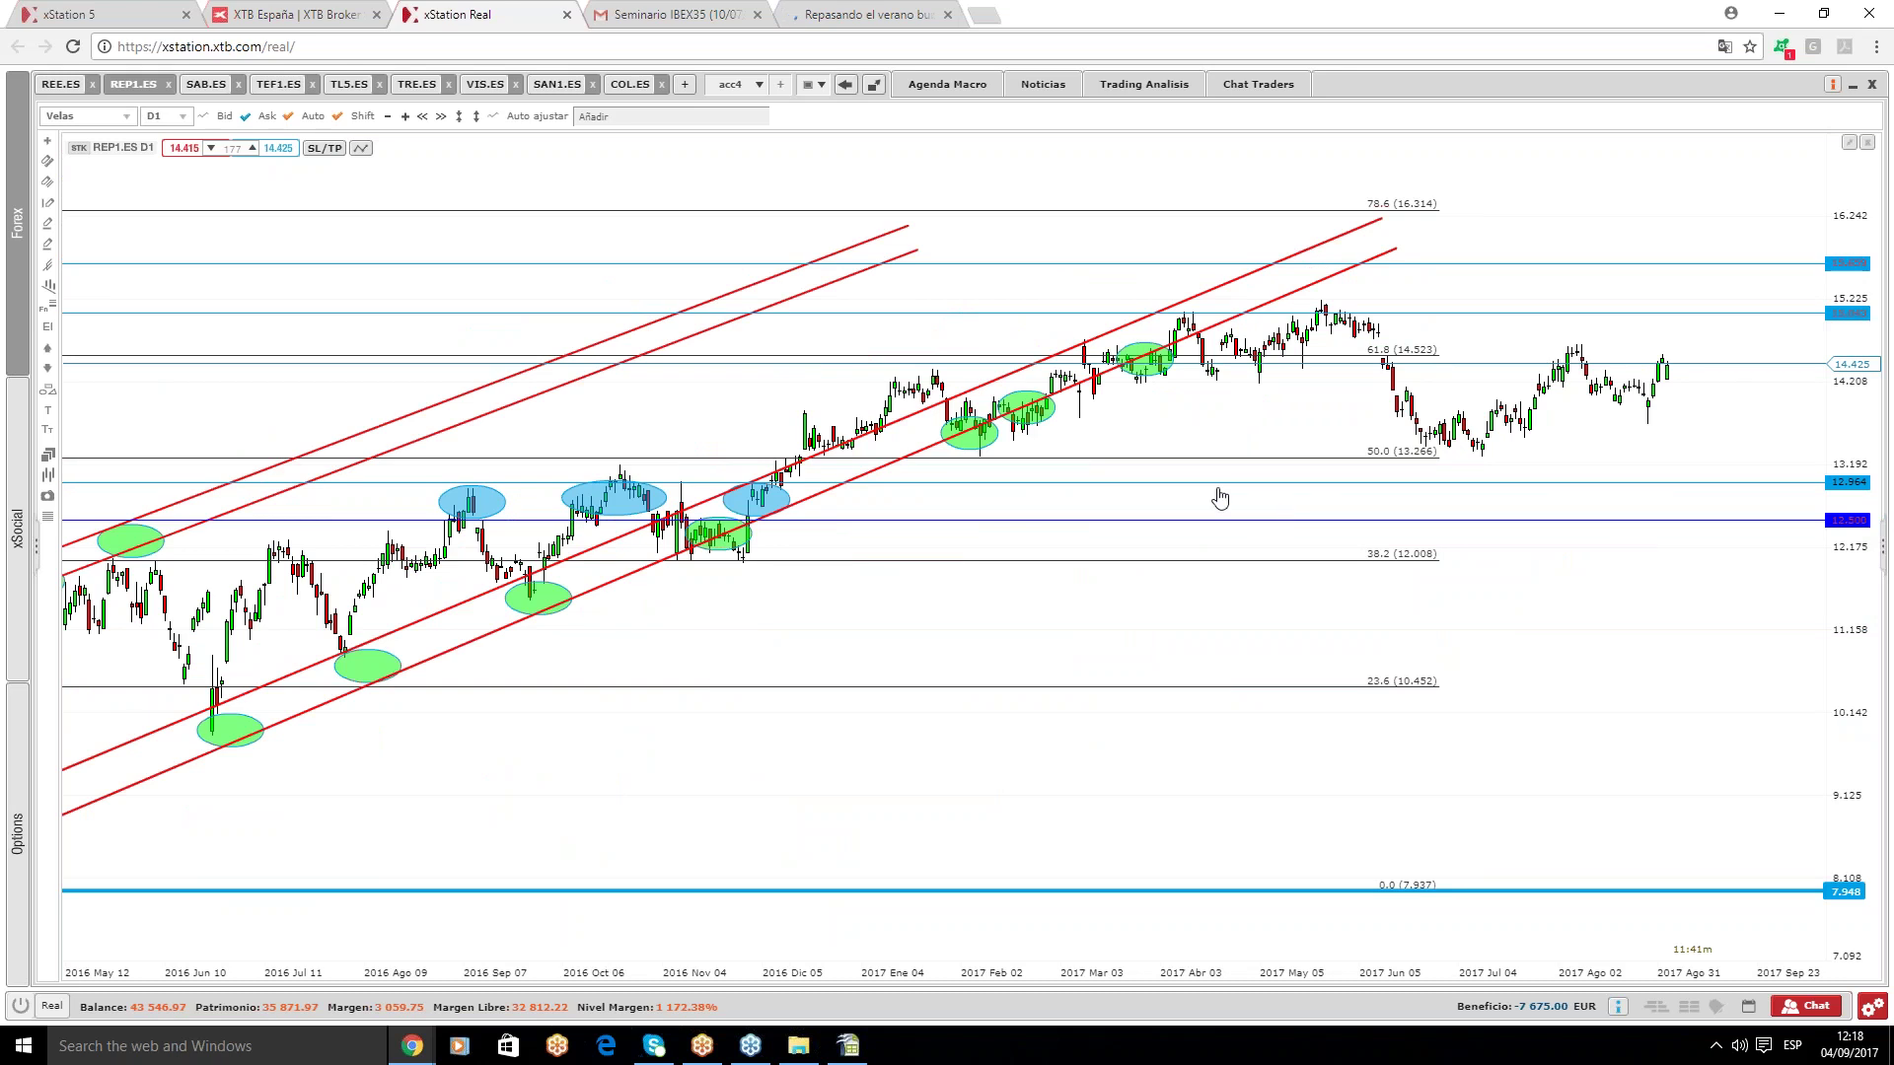
{"action": "mouse_move", "coordinate": [1185, 492]}
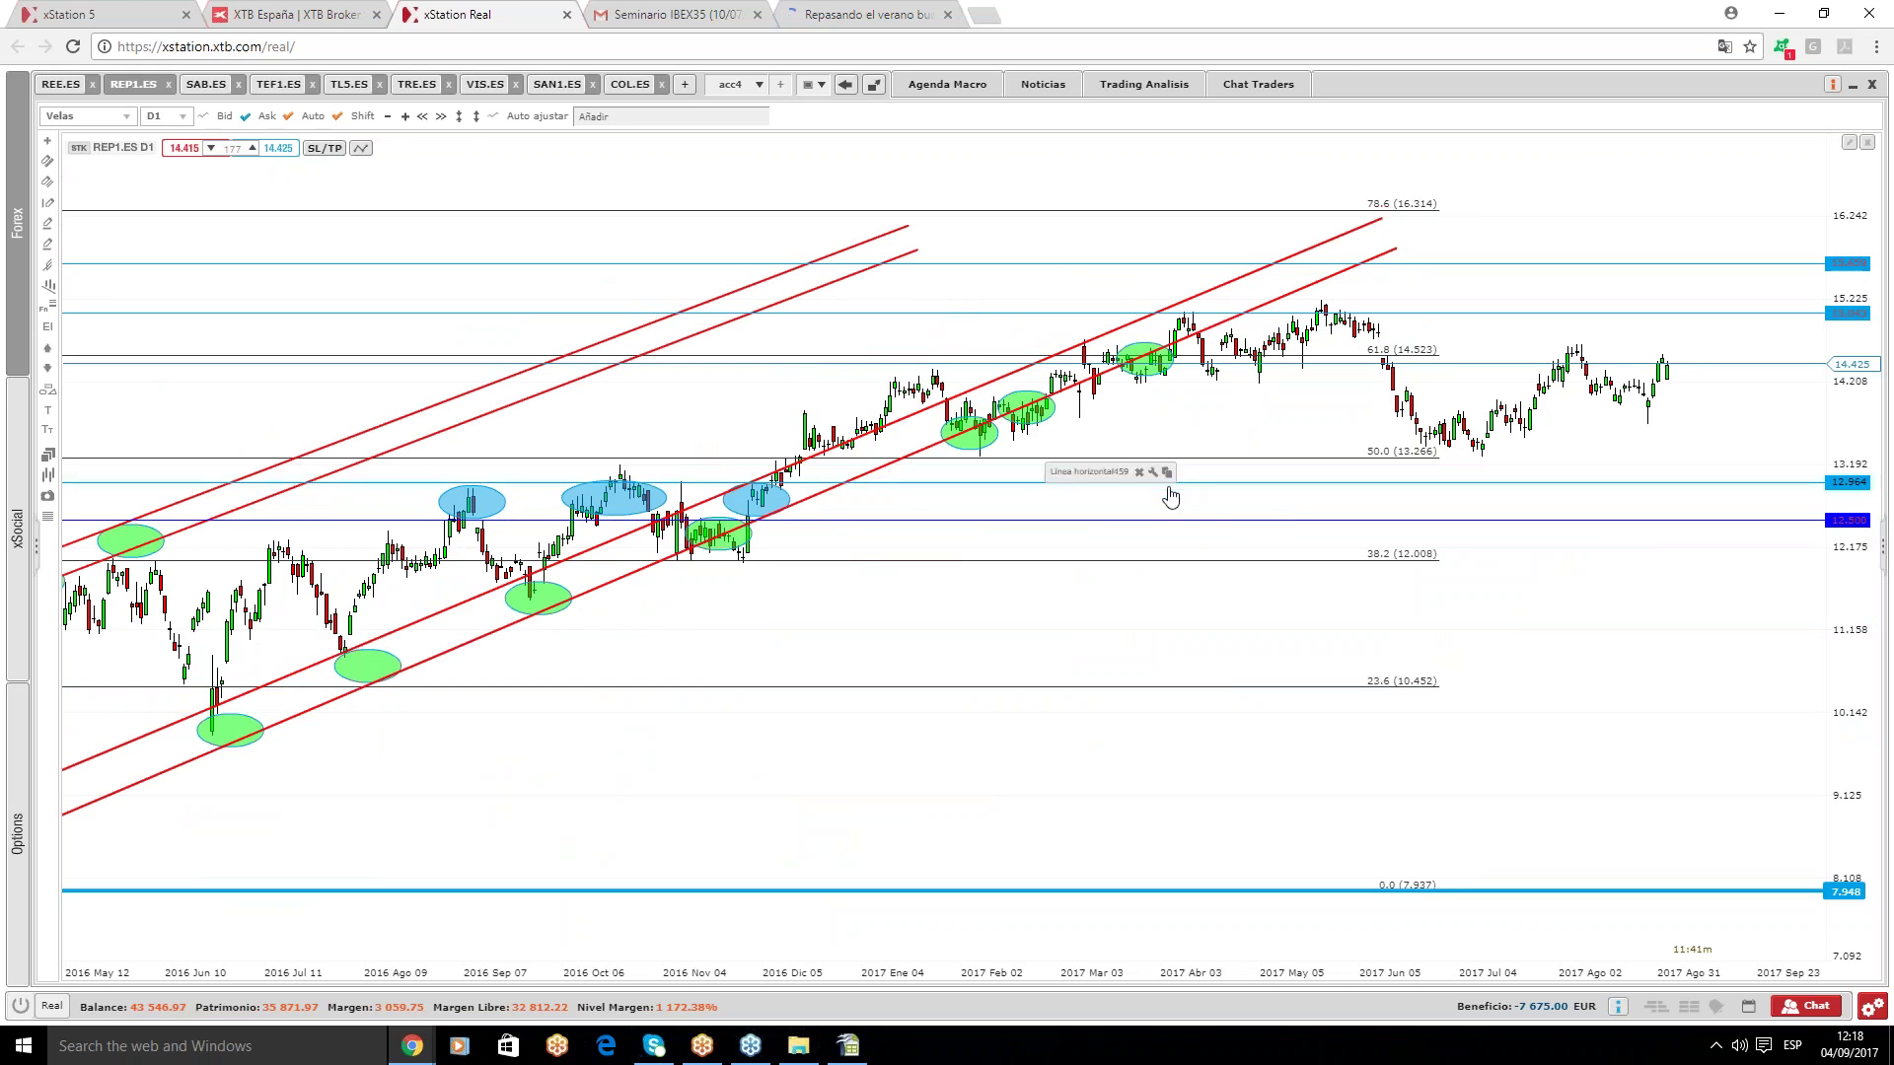
{"action": "scroll", "coordinate": [1262, 471], "scroll_direction": "up", "scroll_amount": 1}
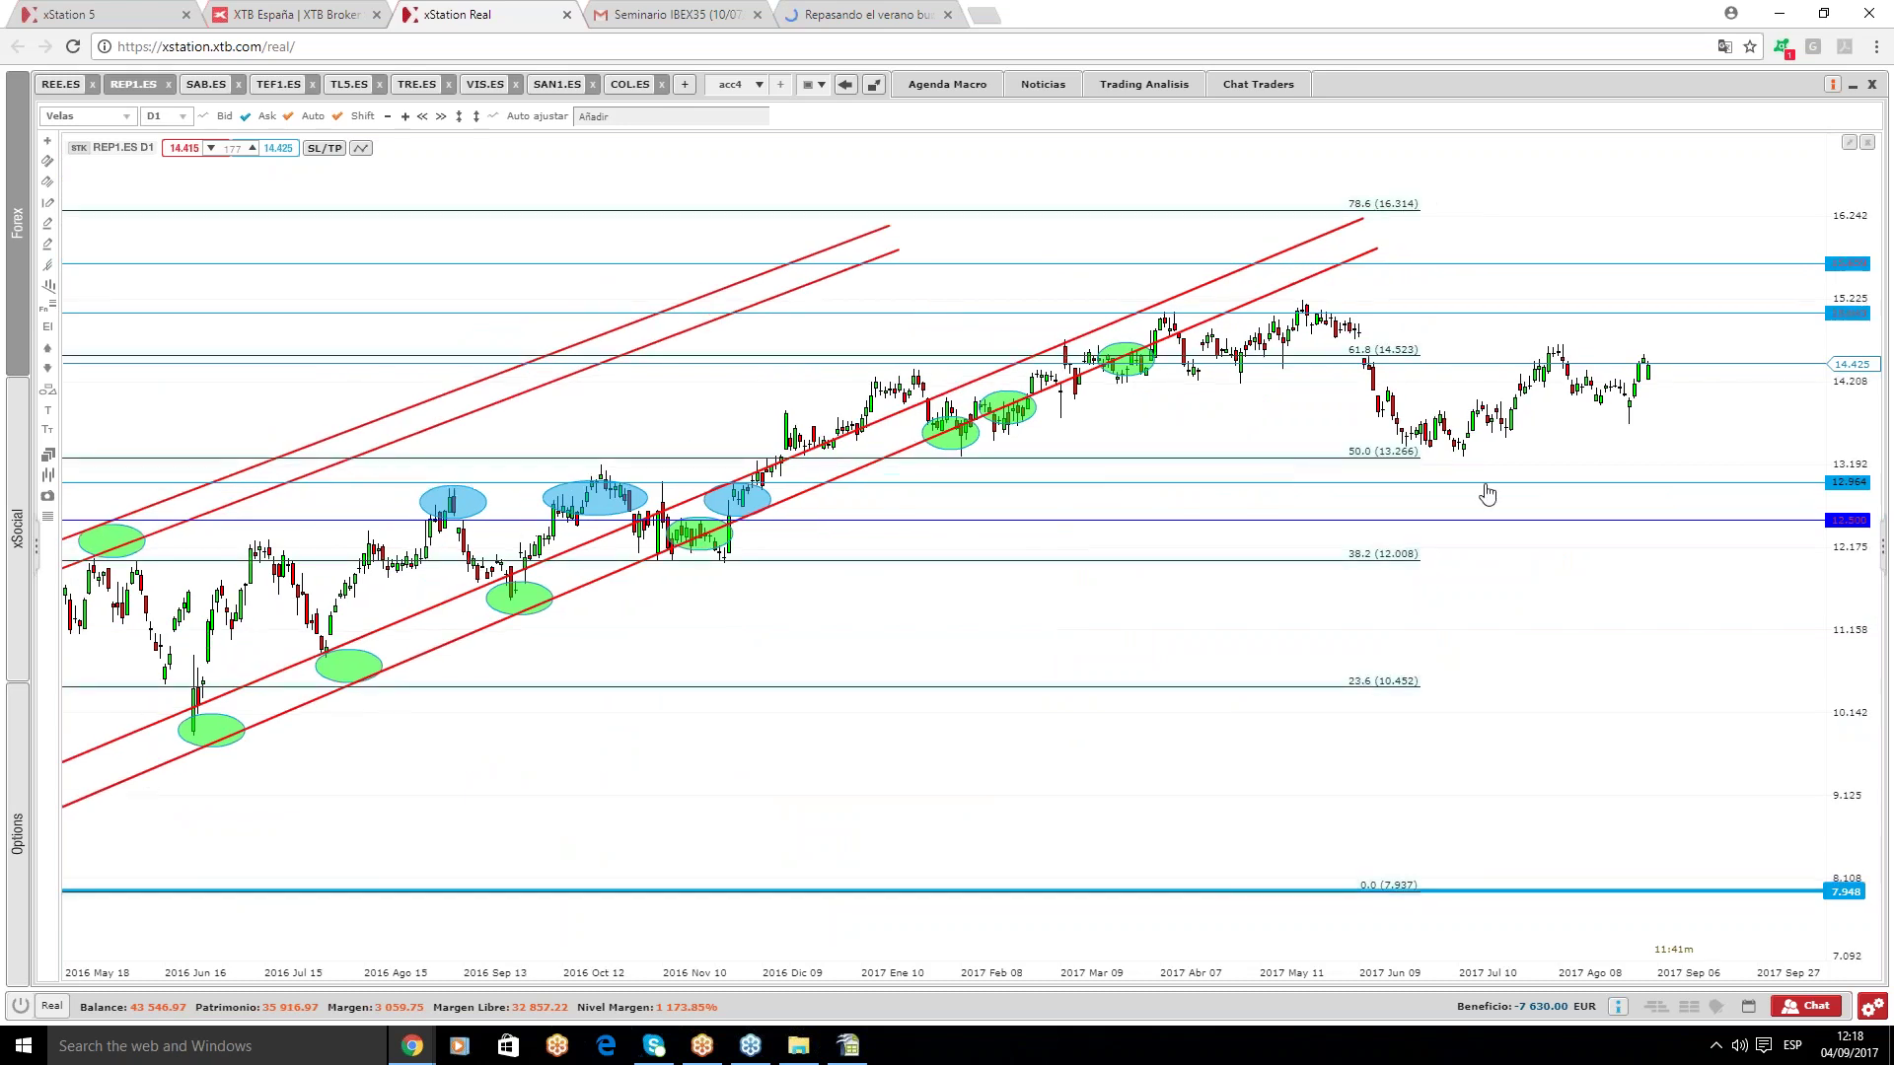
{"action": "left_click_drag", "start_coordinate": [1387, 459], "coordinate": [1818, 464]}
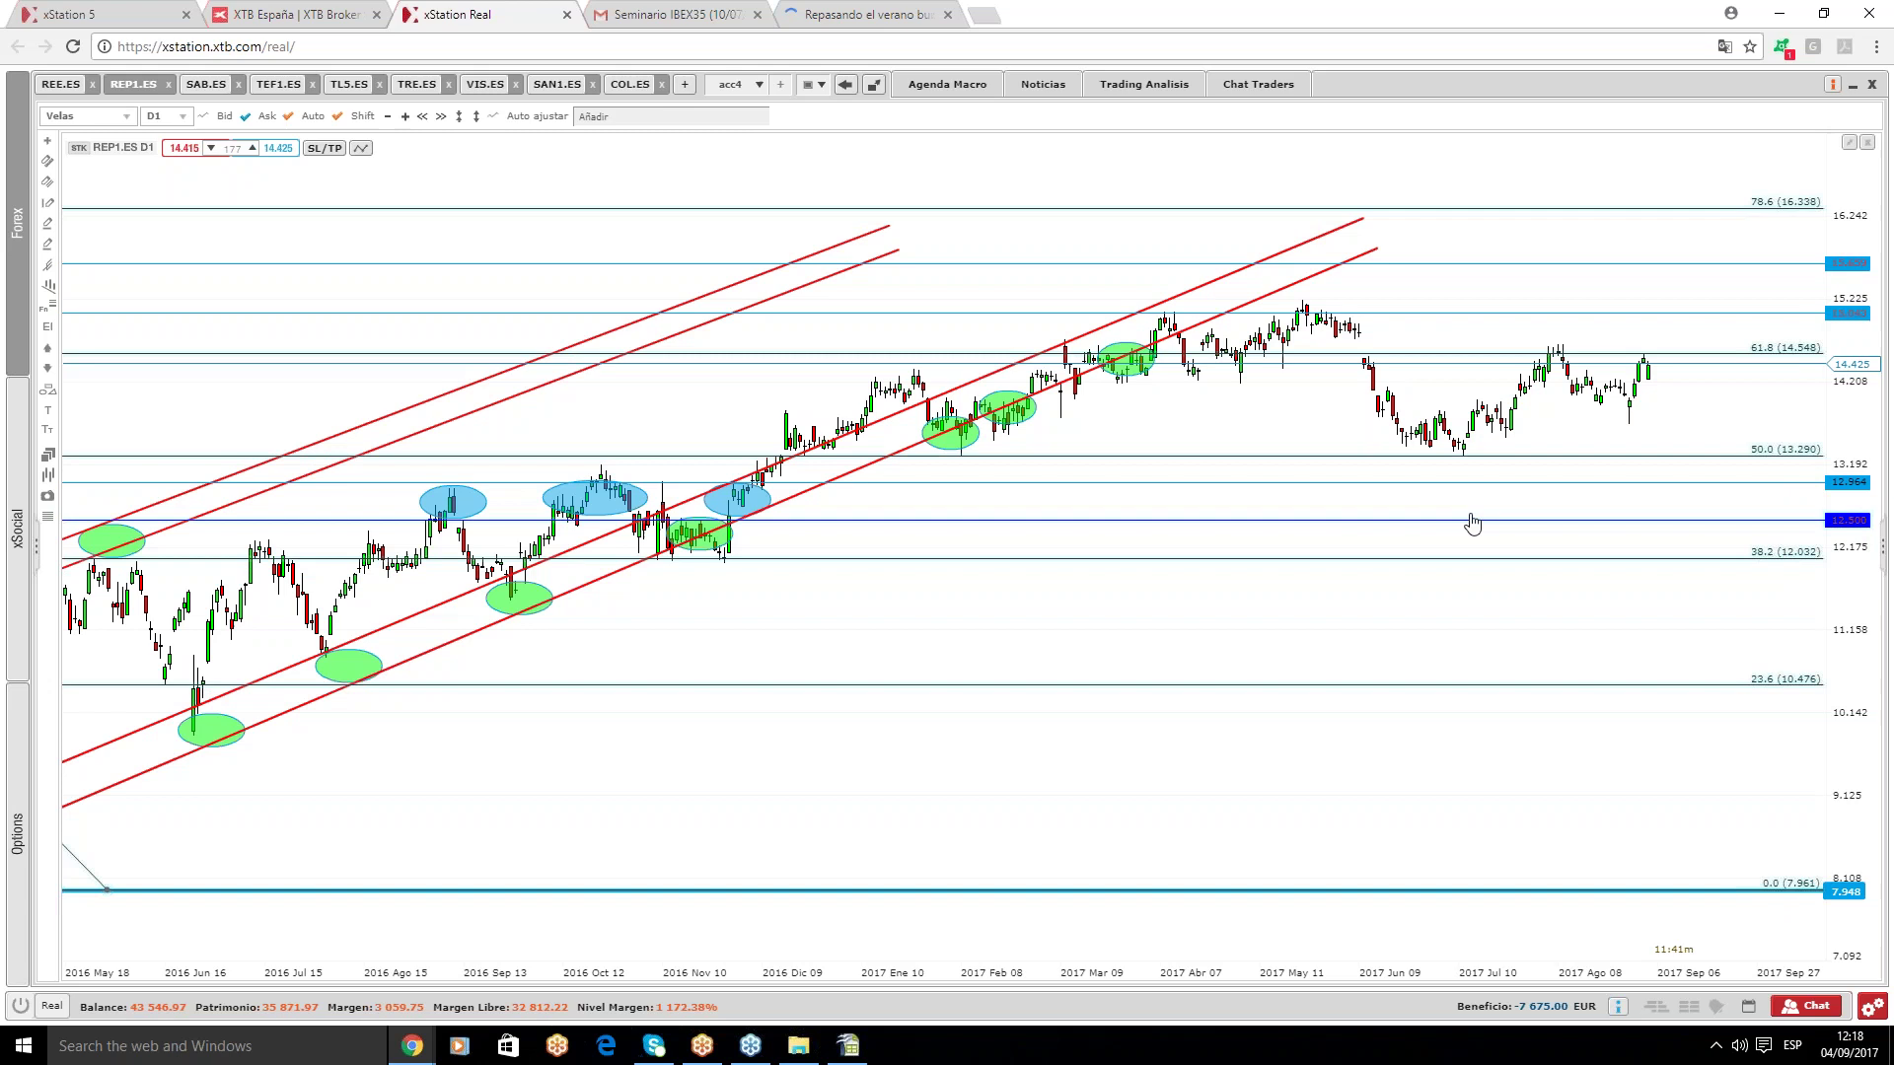
{"action": "scroll", "coordinate": [1467, 520], "scroll_direction": "down", "scroll_amount": 5}
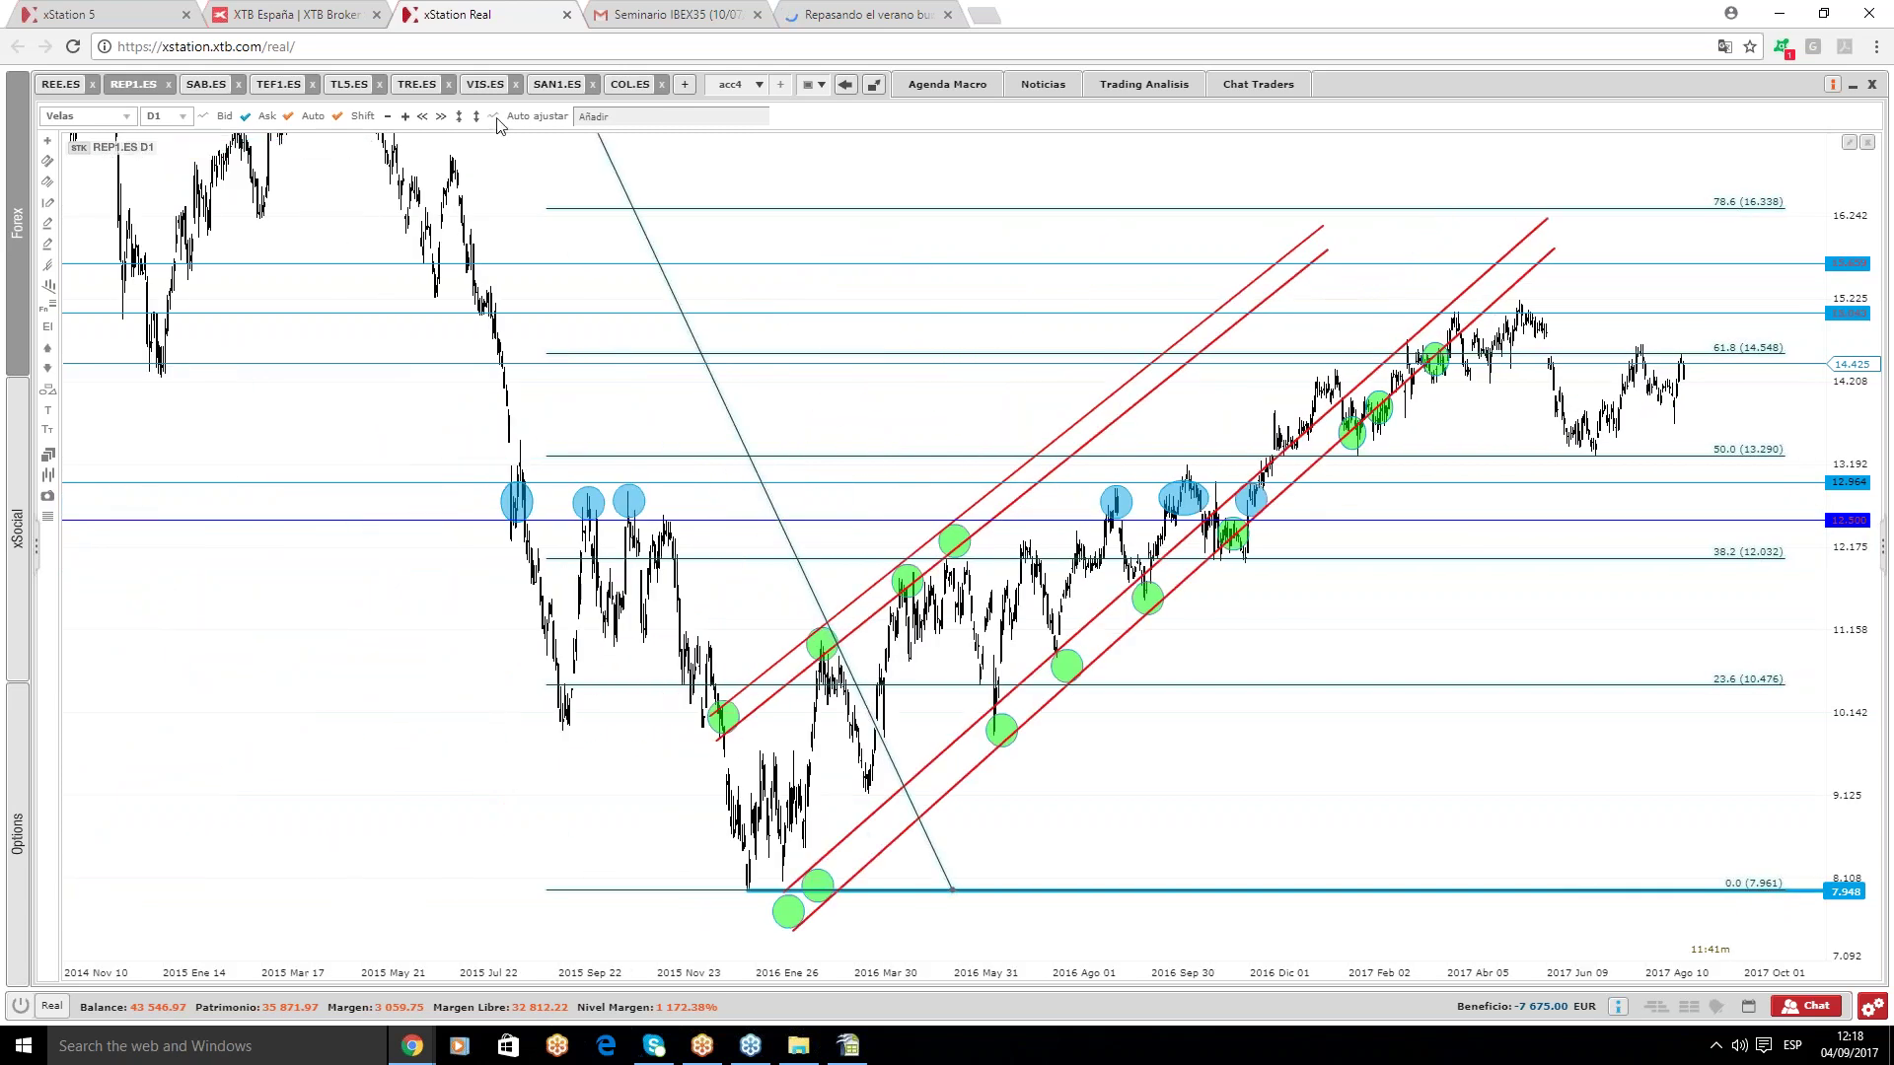
{"action": "scroll", "coordinate": [892, 482], "scroll_direction": "down", "scroll_amount": 2}
{"action": "scroll", "coordinate": [1119, 388], "scroll_direction": "up", "scroll_amount": 1}
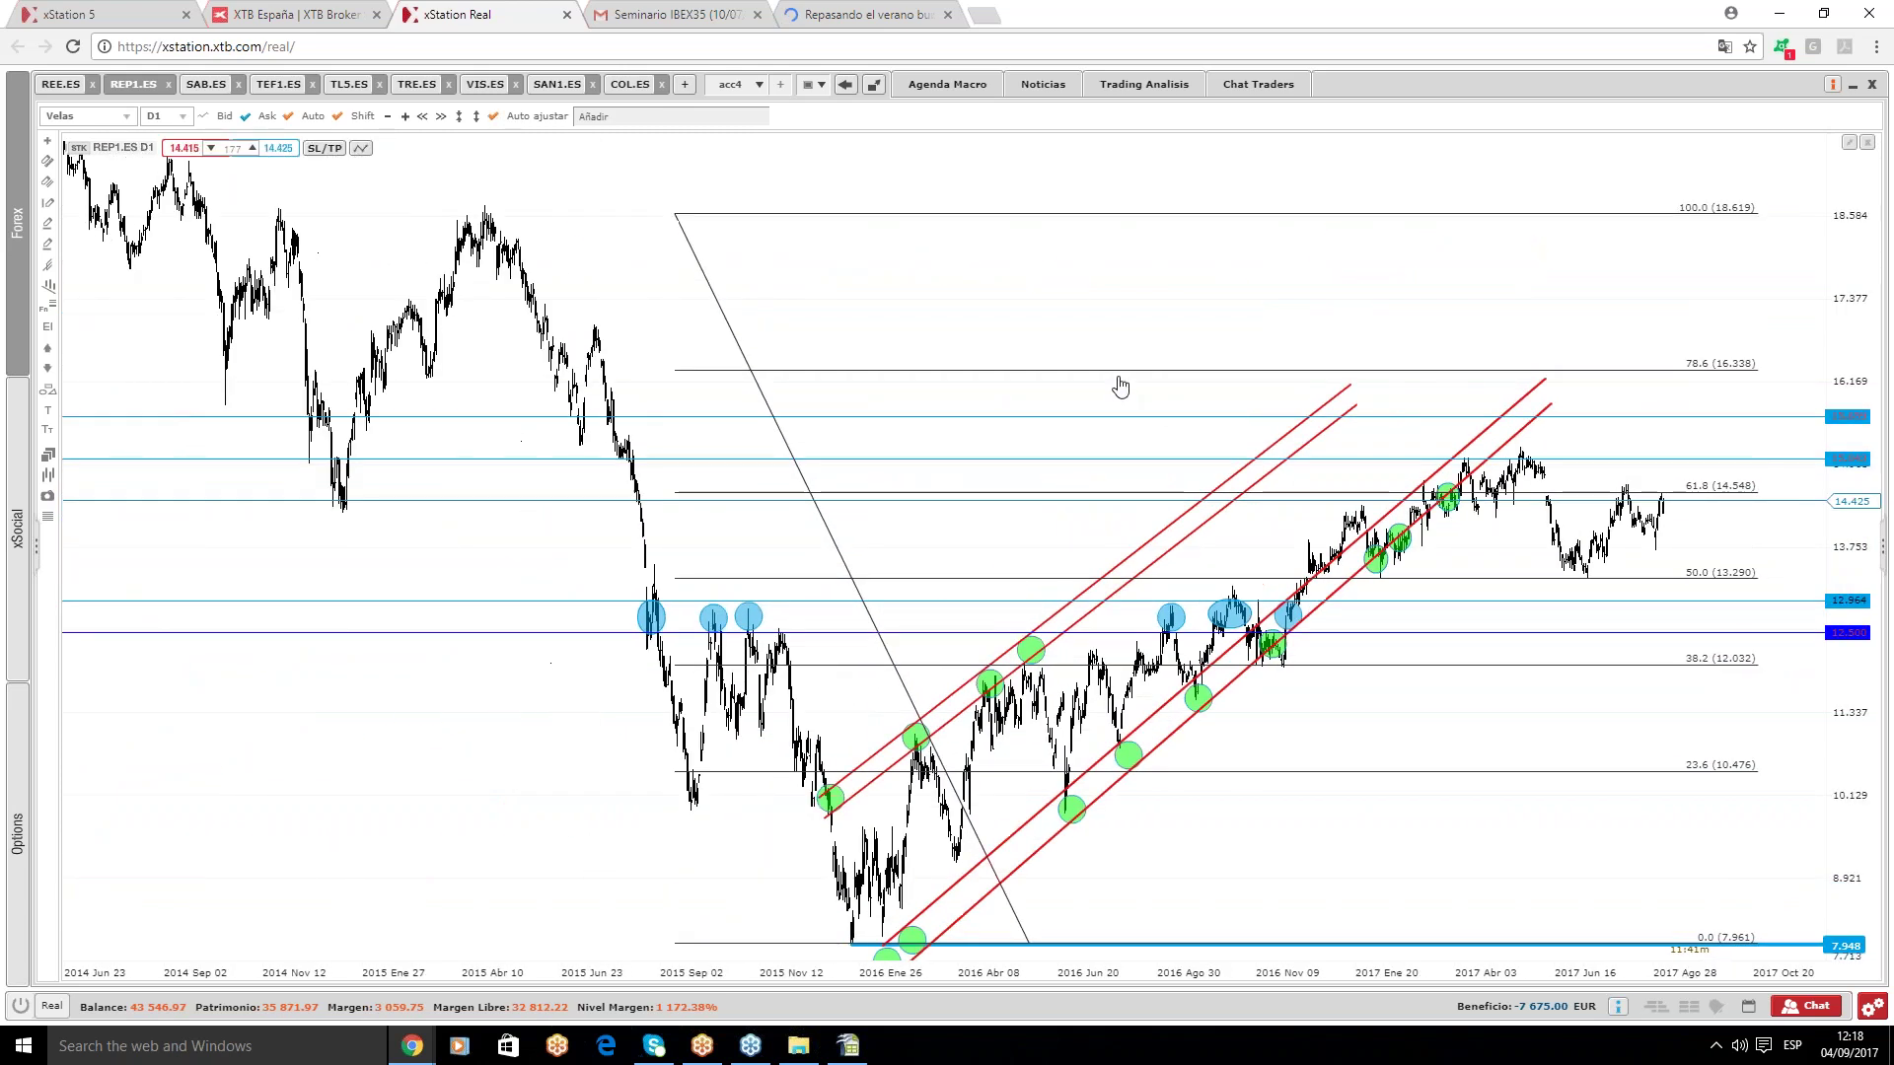
{"action": "scroll", "coordinate": [913, 329], "scroll_direction": "up", "scroll_amount": 2}
{"action": "left_click", "coordinate": [940, 199]}
{"action": "key", "text": "Delete"}
- Turn off automatic price-scale fitting, delete both lower red channel lines, then switch to SAB.ES
{"action": "scroll", "coordinate": [1390, 770], "scroll_direction": "up", "scroll_amount": 2}
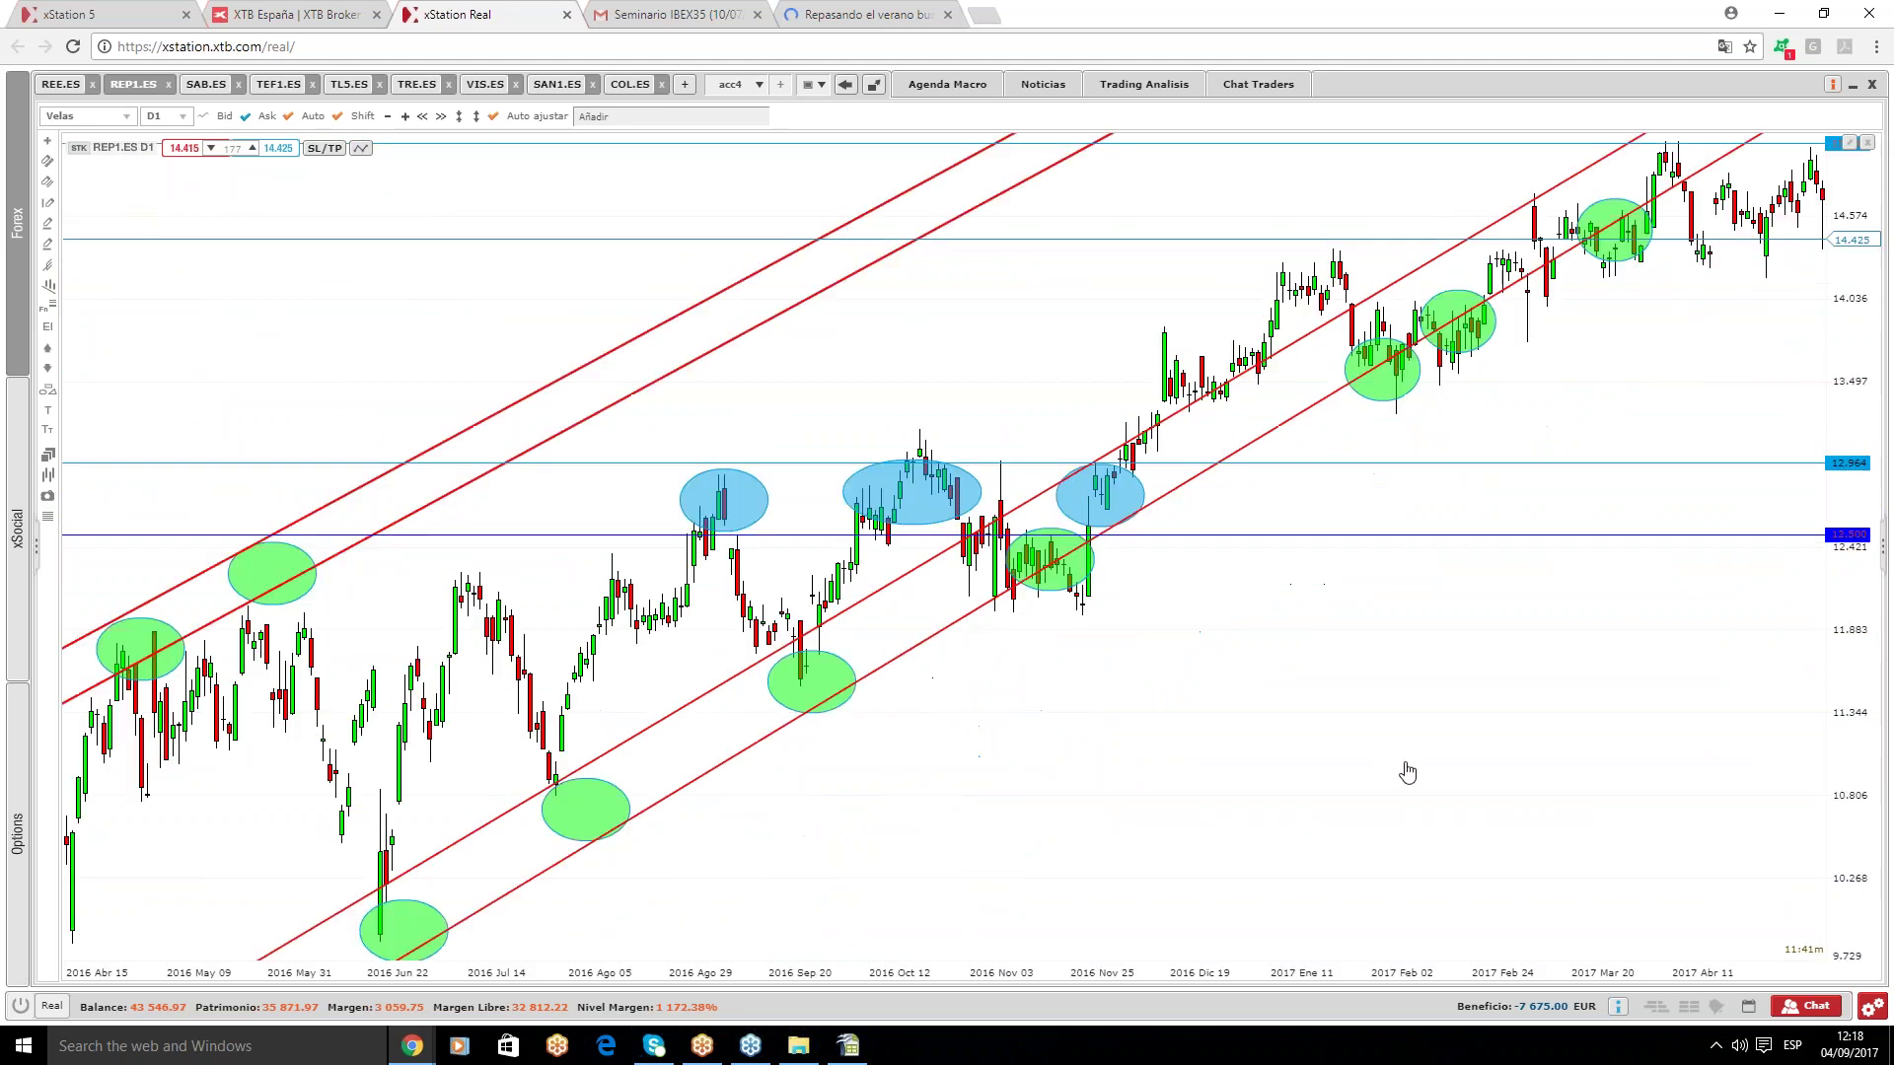
{"action": "left_click", "coordinate": [496, 116]}
{"action": "scroll", "coordinate": [710, 420], "scroll_direction": "down", "scroll_amount": 5}
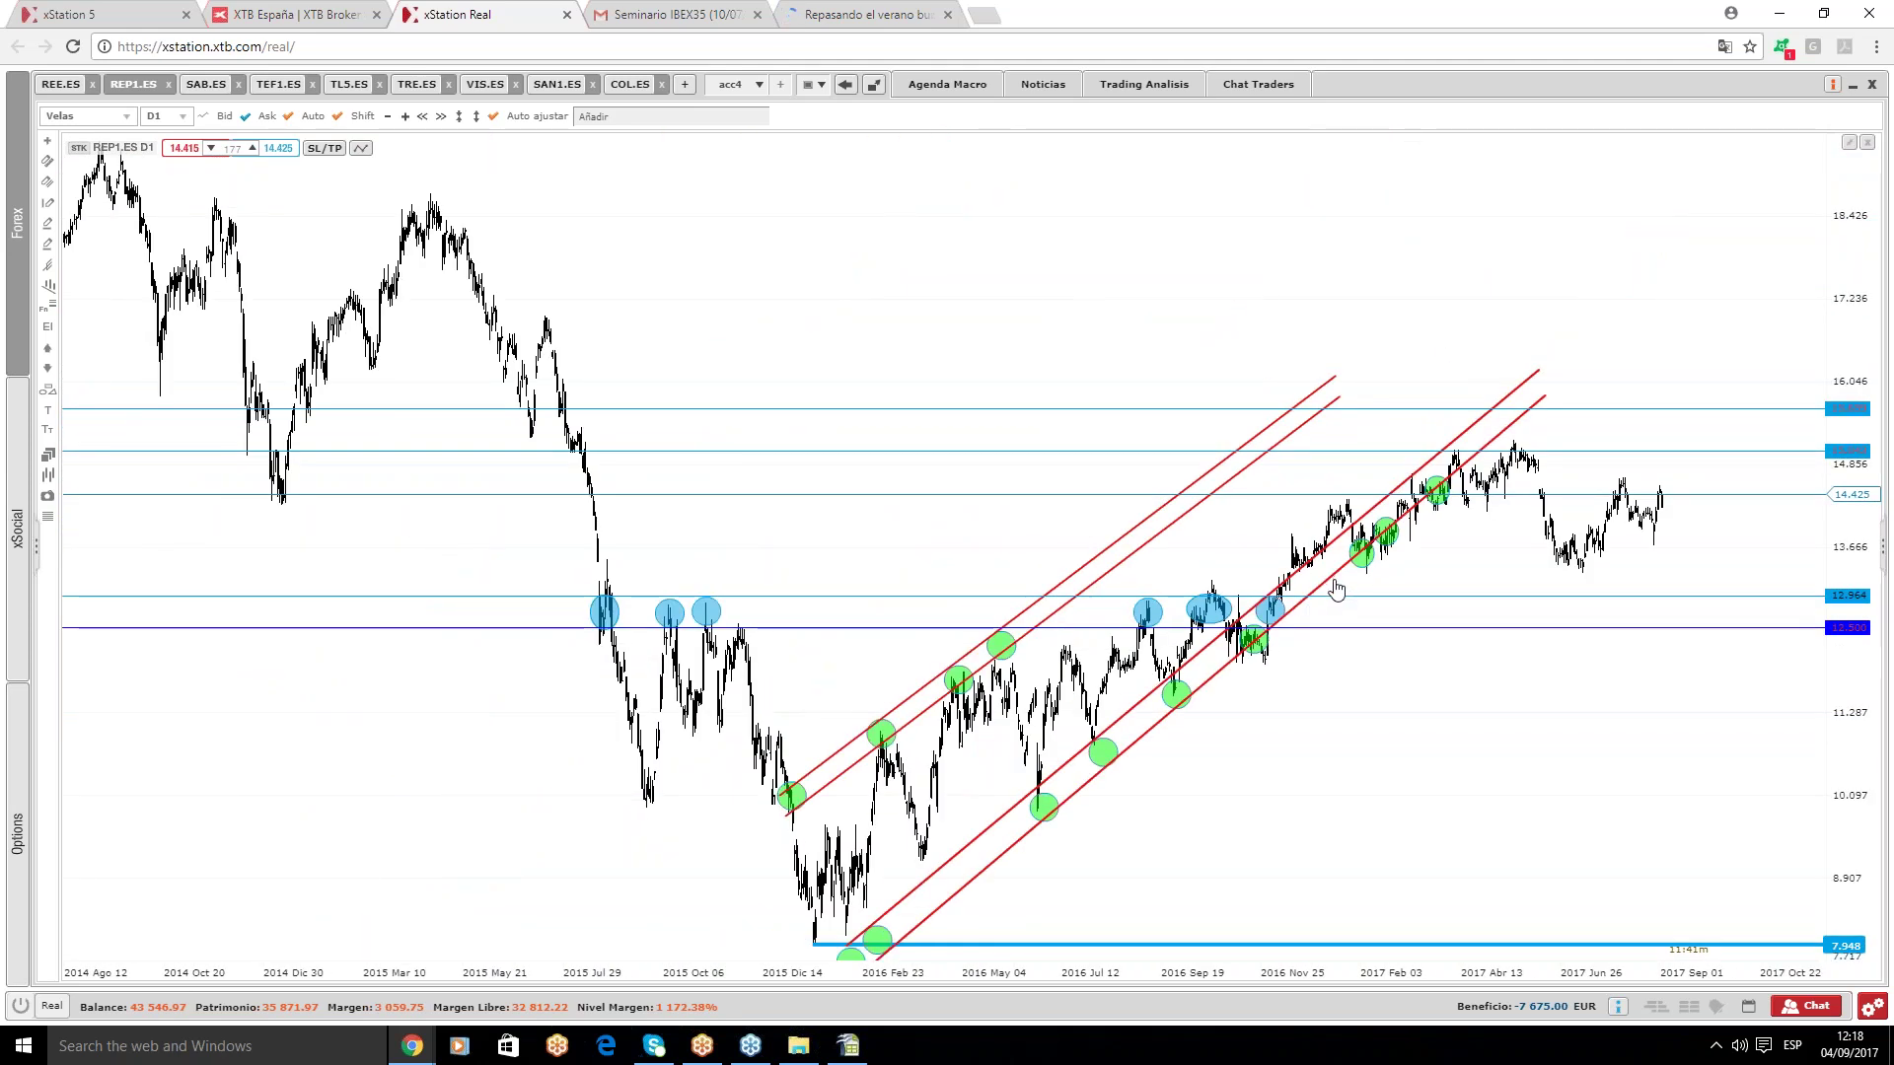
{"action": "left_click_drag", "start_coordinate": [1337, 588], "coordinate": [1330, 586]}
{"action": "key", "text": "Delete"}
{"action": "key", "text": "Delete"}
{"action": "key", "text": "Delete"}
{"action": "key", "text": "Delete"}
{"action": "key", "text": "Delete"}
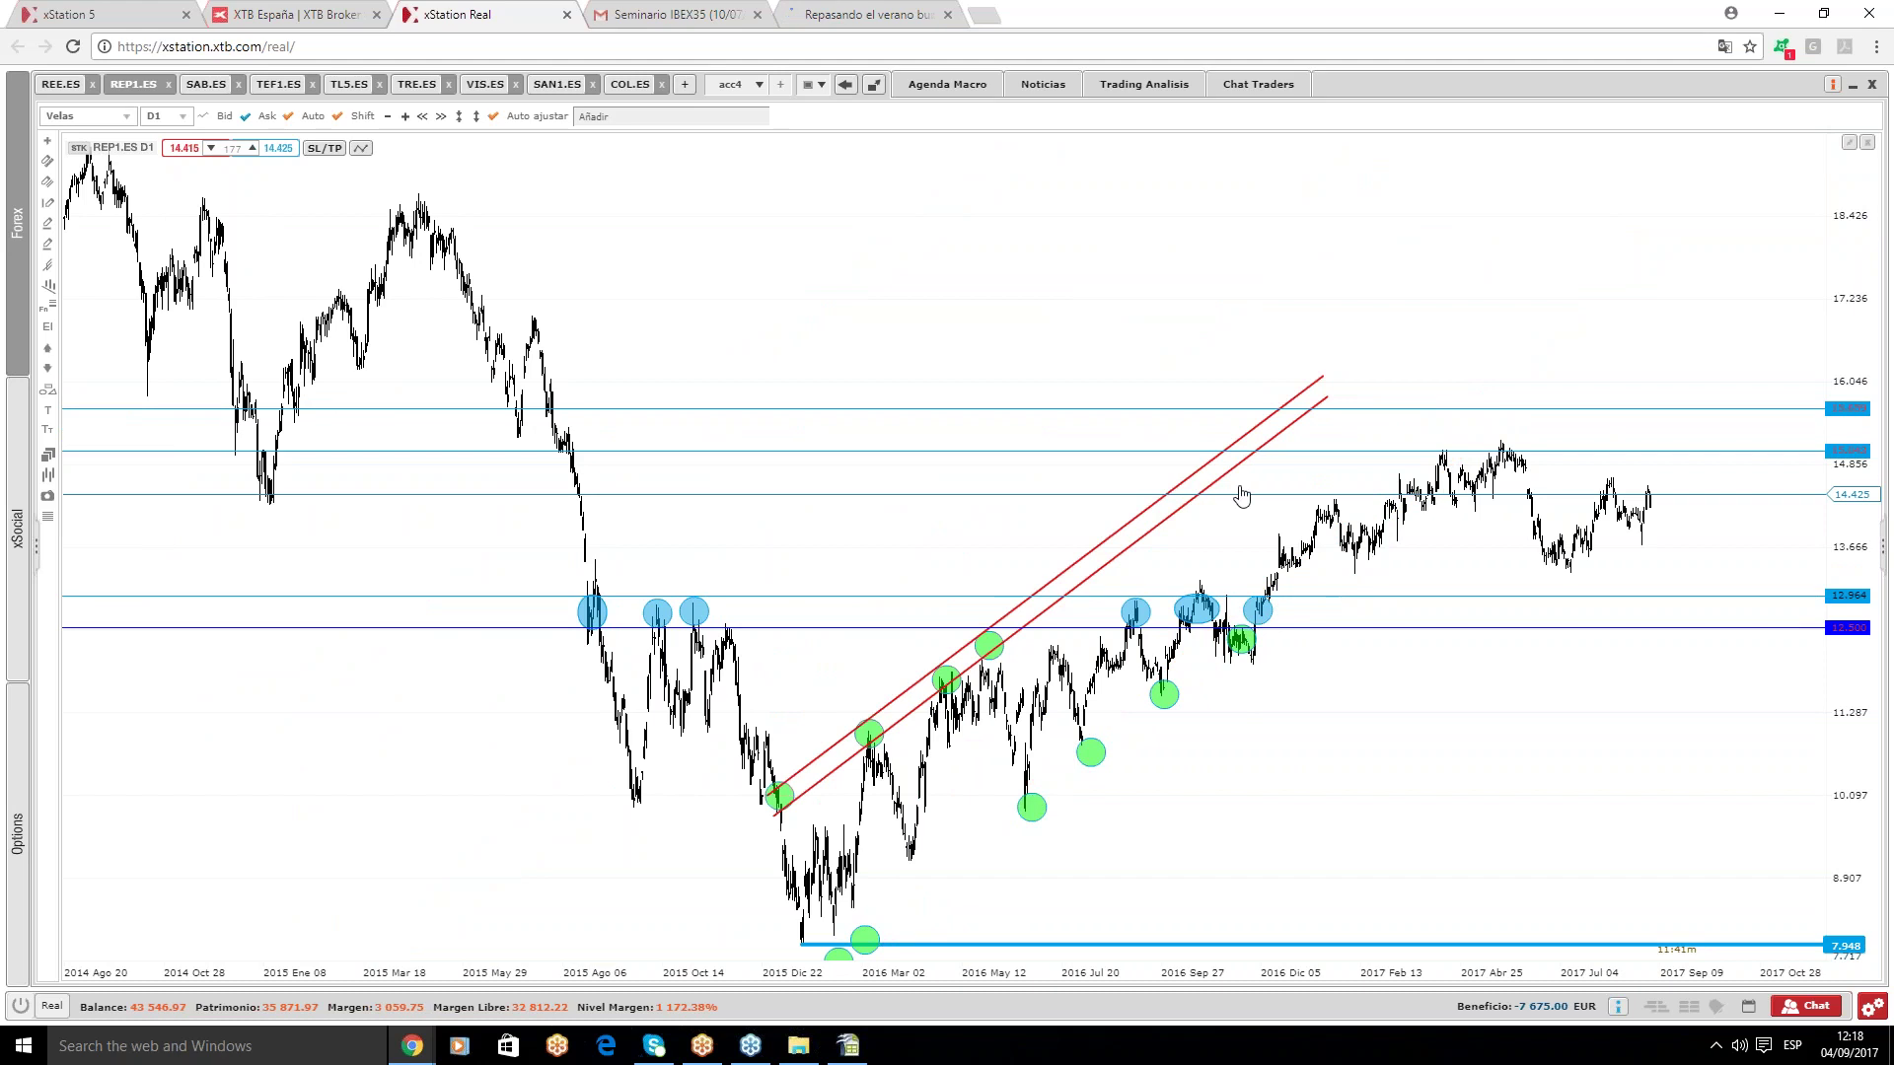
{"action": "left_click_drag", "start_coordinate": [1223, 497], "coordinate": [1231, 497]}
{"action": "key", "text": "Delete"}
{"action": "key", "text": "Delete"}
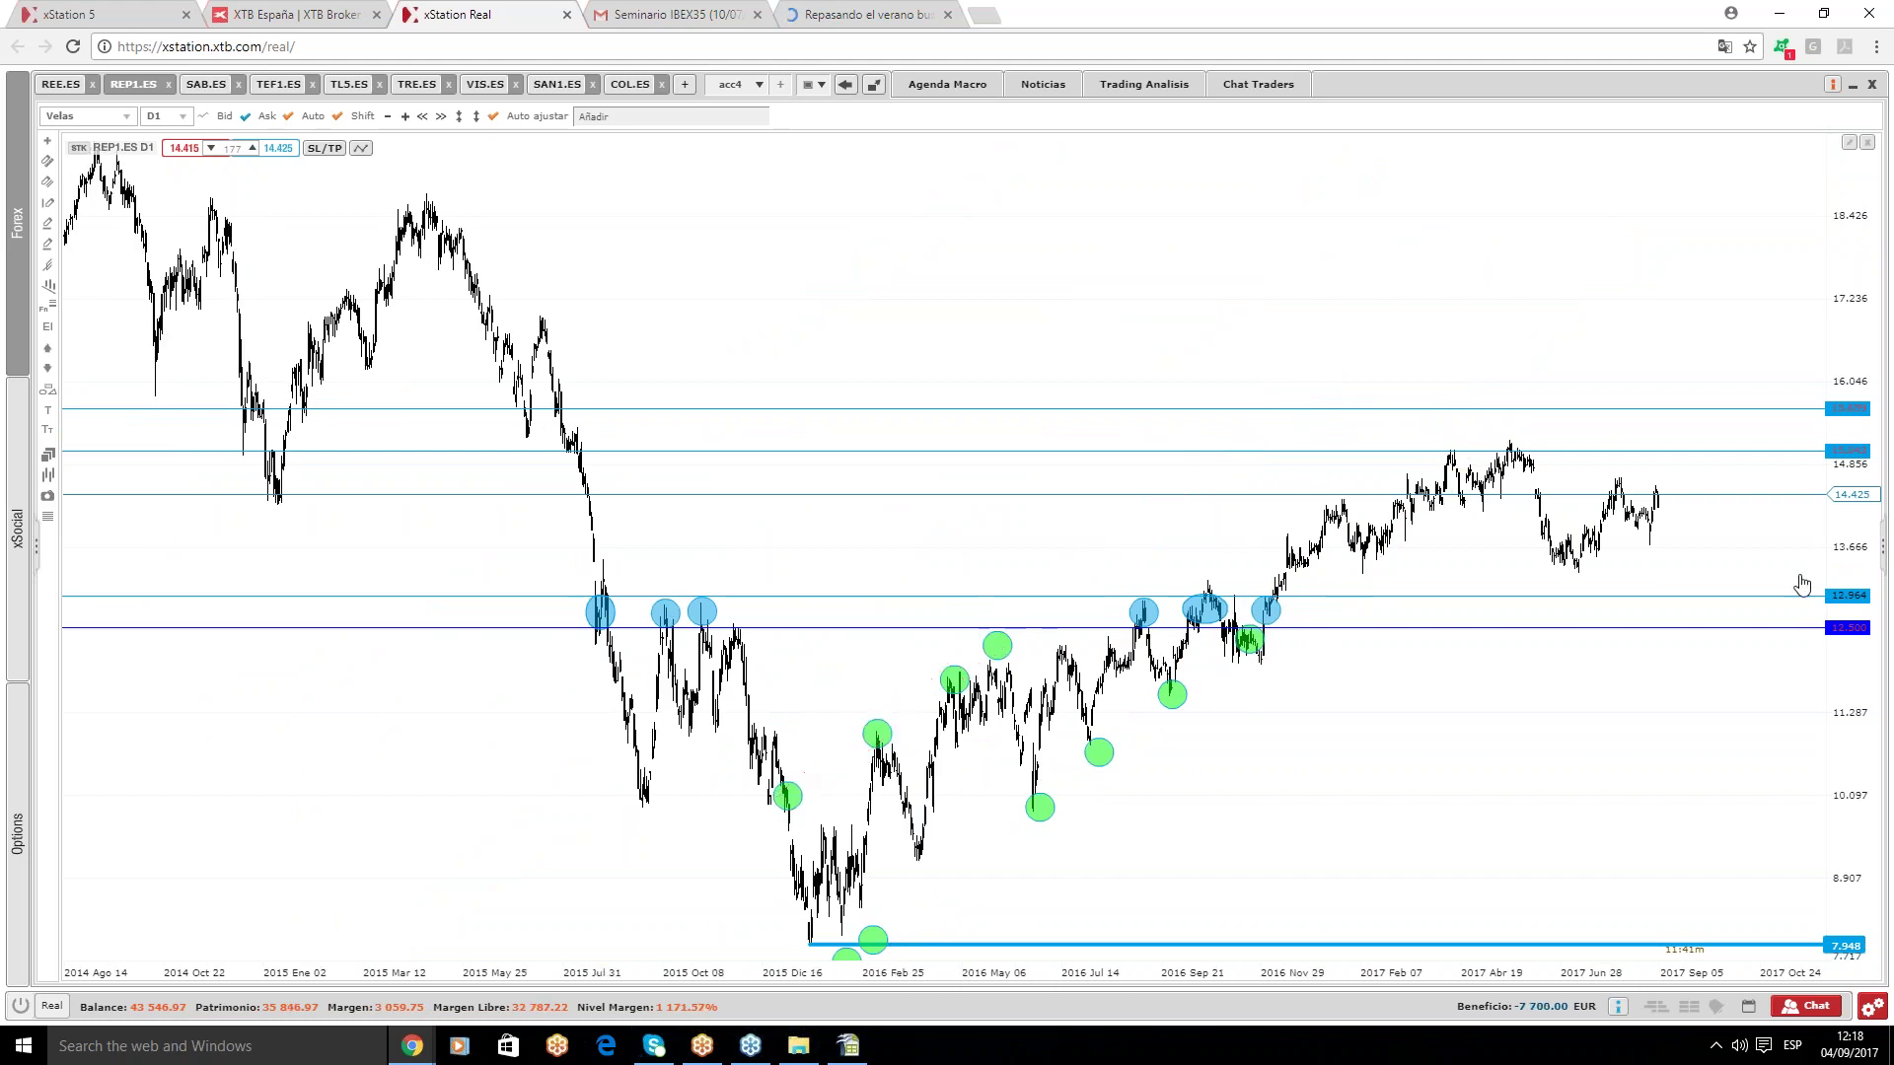
{"action": "scroll", "coordinate": [1801, 584], "scroll_direction": "up", "scroll_amount": 3}
{"action": "scroll", "coordinate": [1815, 588], "scroll_direction": "up", "scroll_amount": 2}
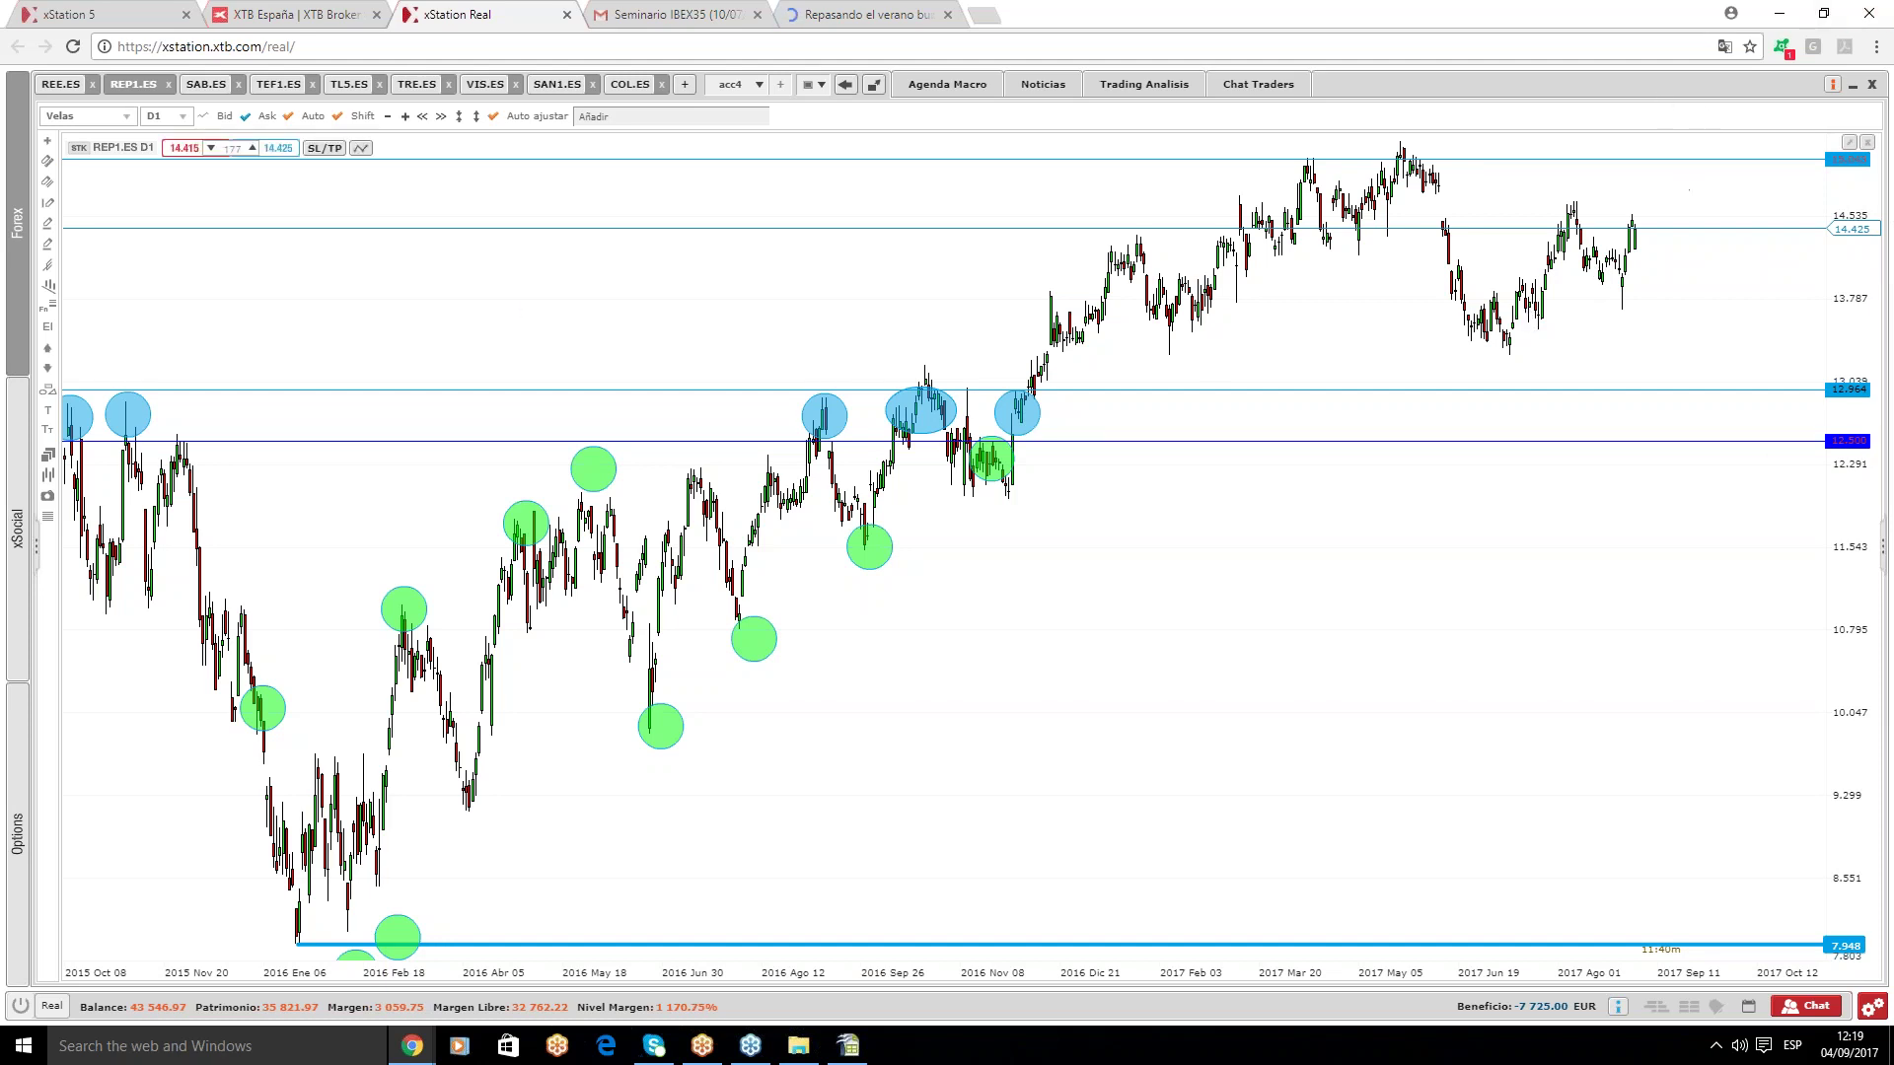
{"action": "left_click", "coordinate": [219, 86]}
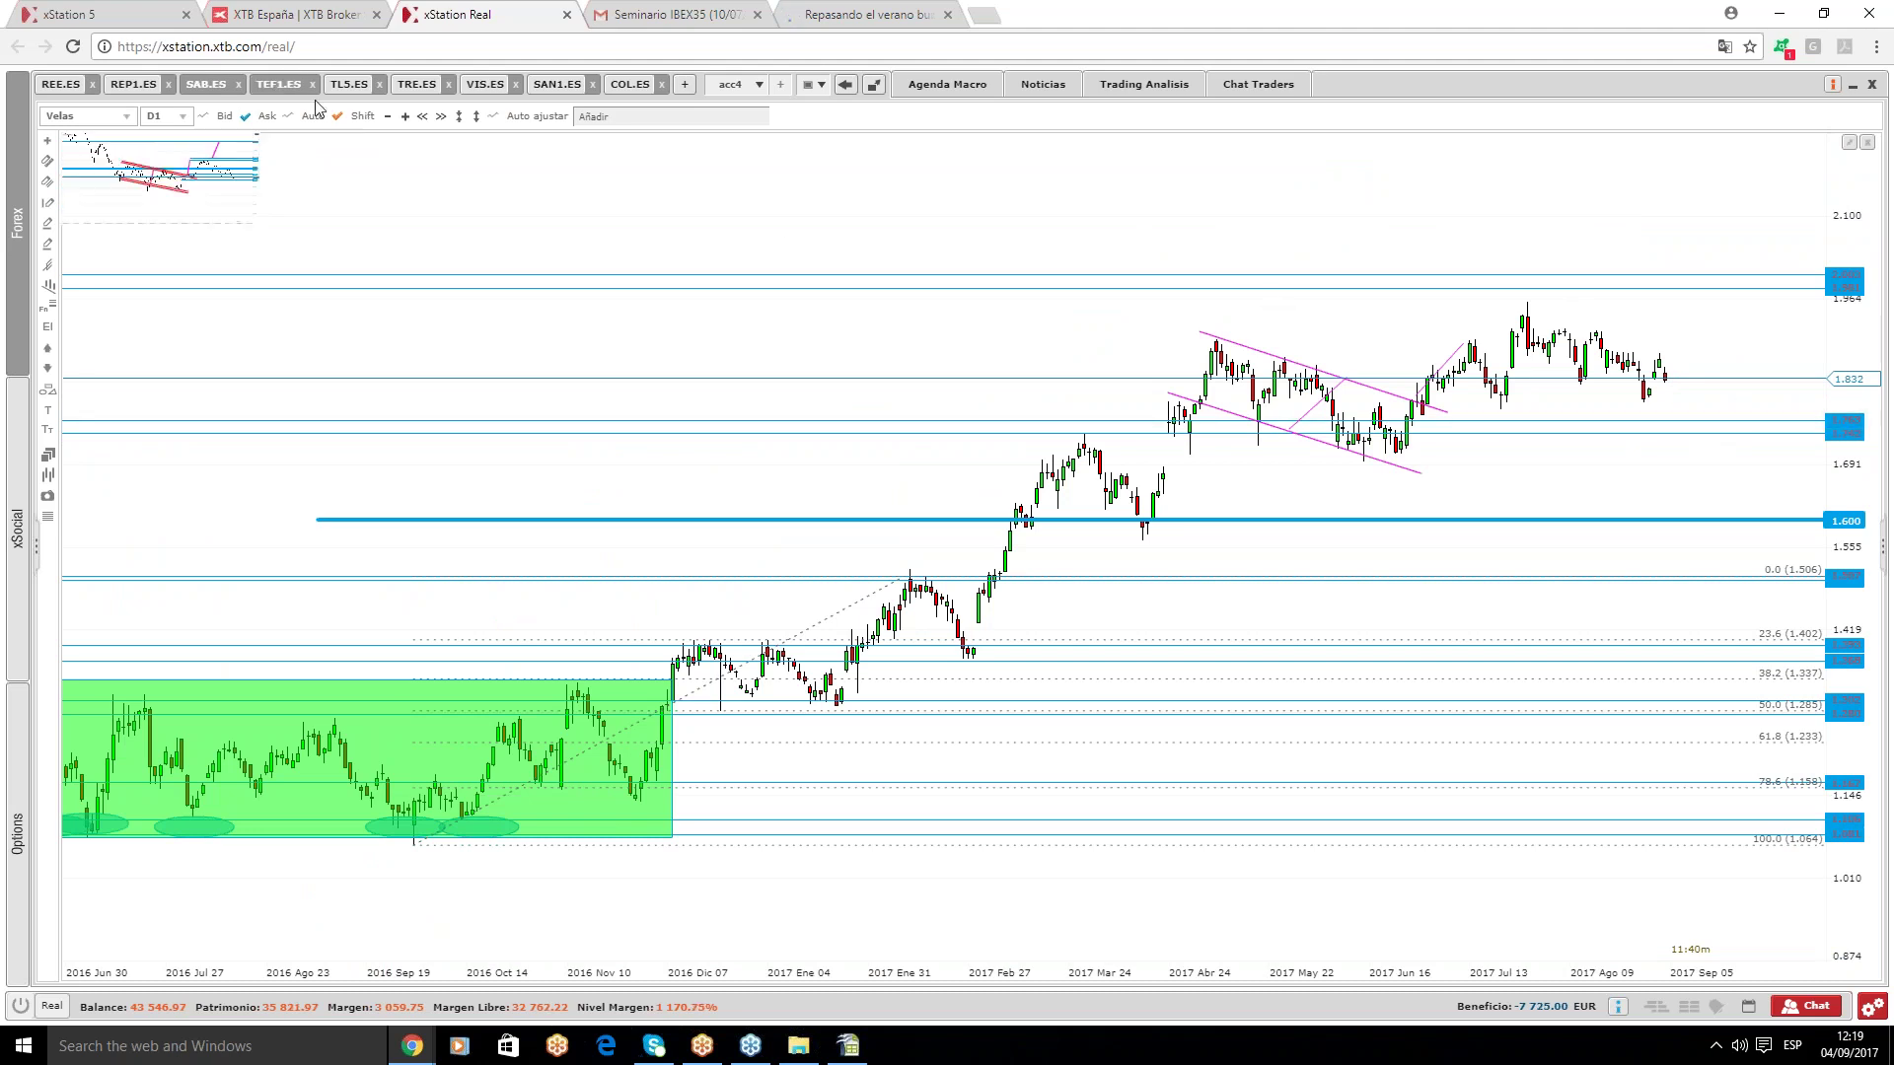
- Switch to the TEF1.ES daily chart and zoom out to see its red channel and blue levels
{"action": "left_click", "coordinate": [278, 84]}
{"action": "scroll", "coordinate": [1716, 587], "scroll_direction": "down", "scroll_amount": 2}
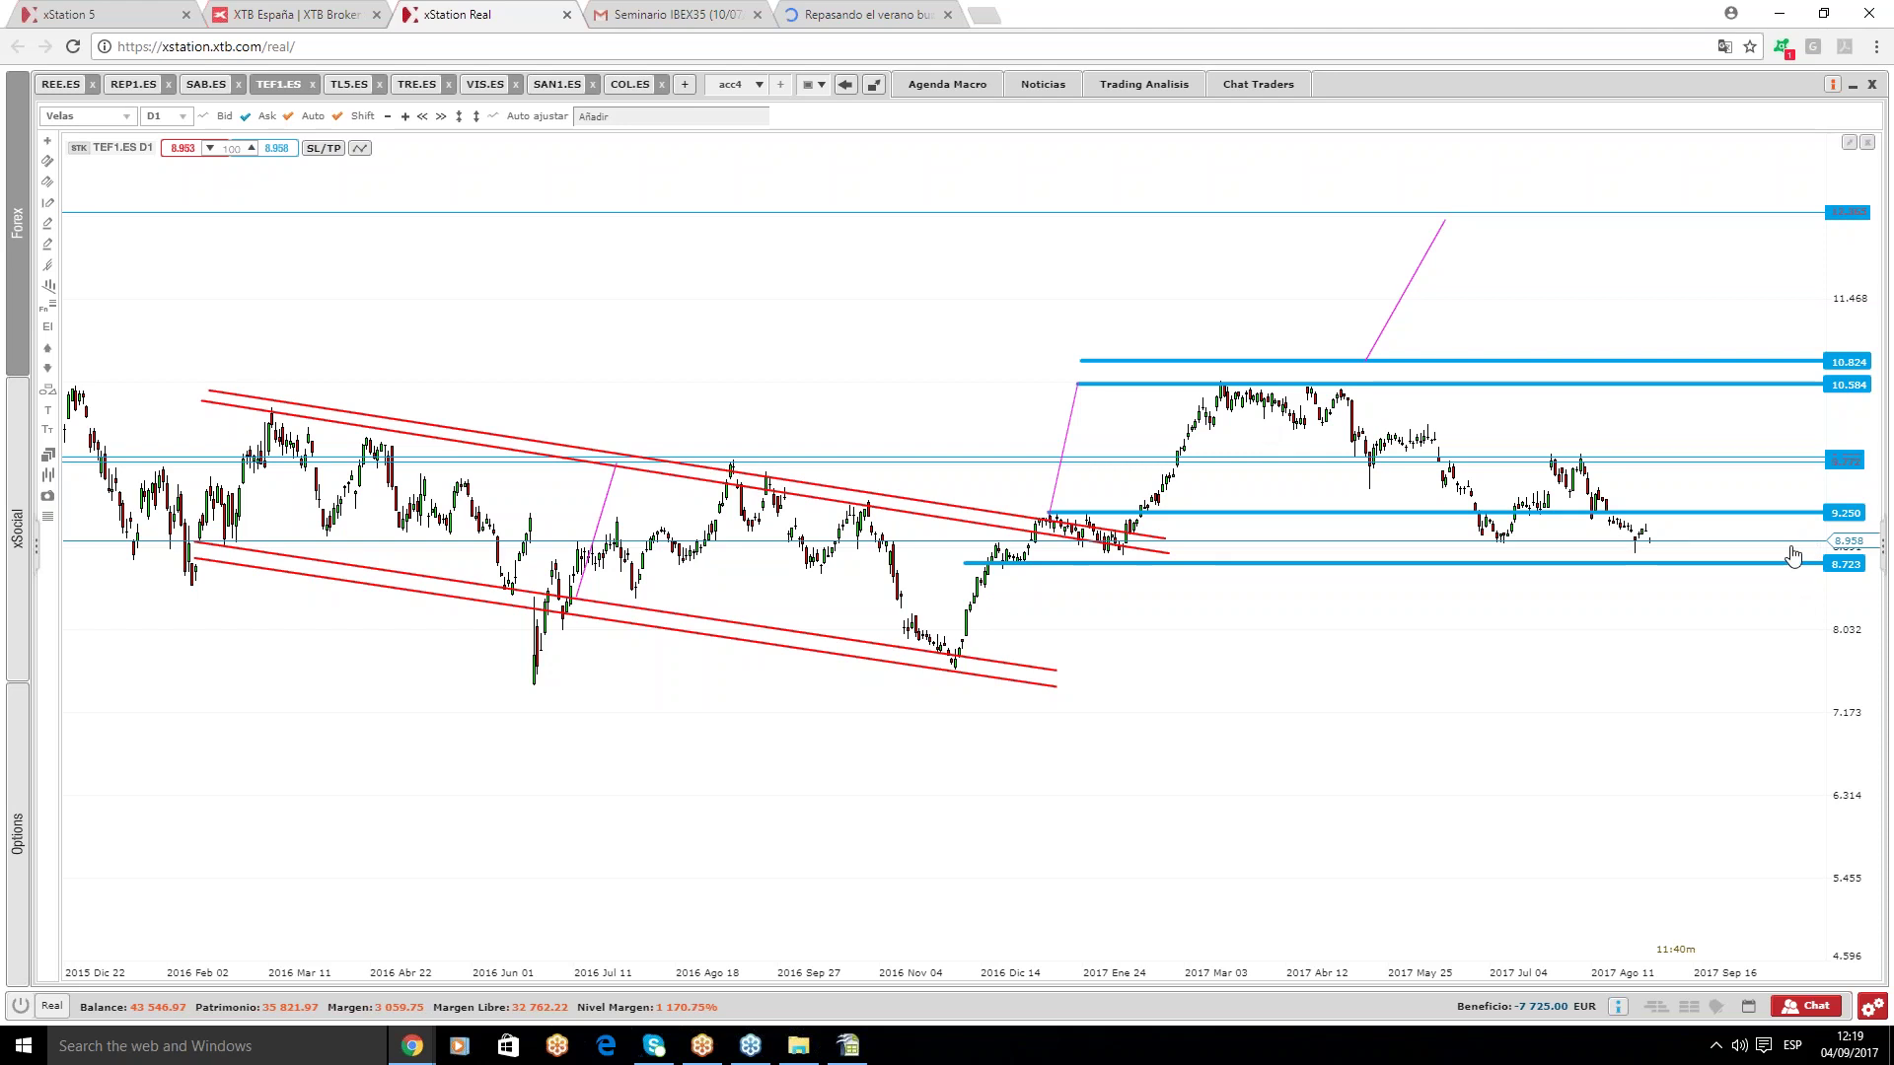
{"action": "scroll", "coordinate": [1793, 555], "scroll_direction": "down", "scroll_amount": 1}
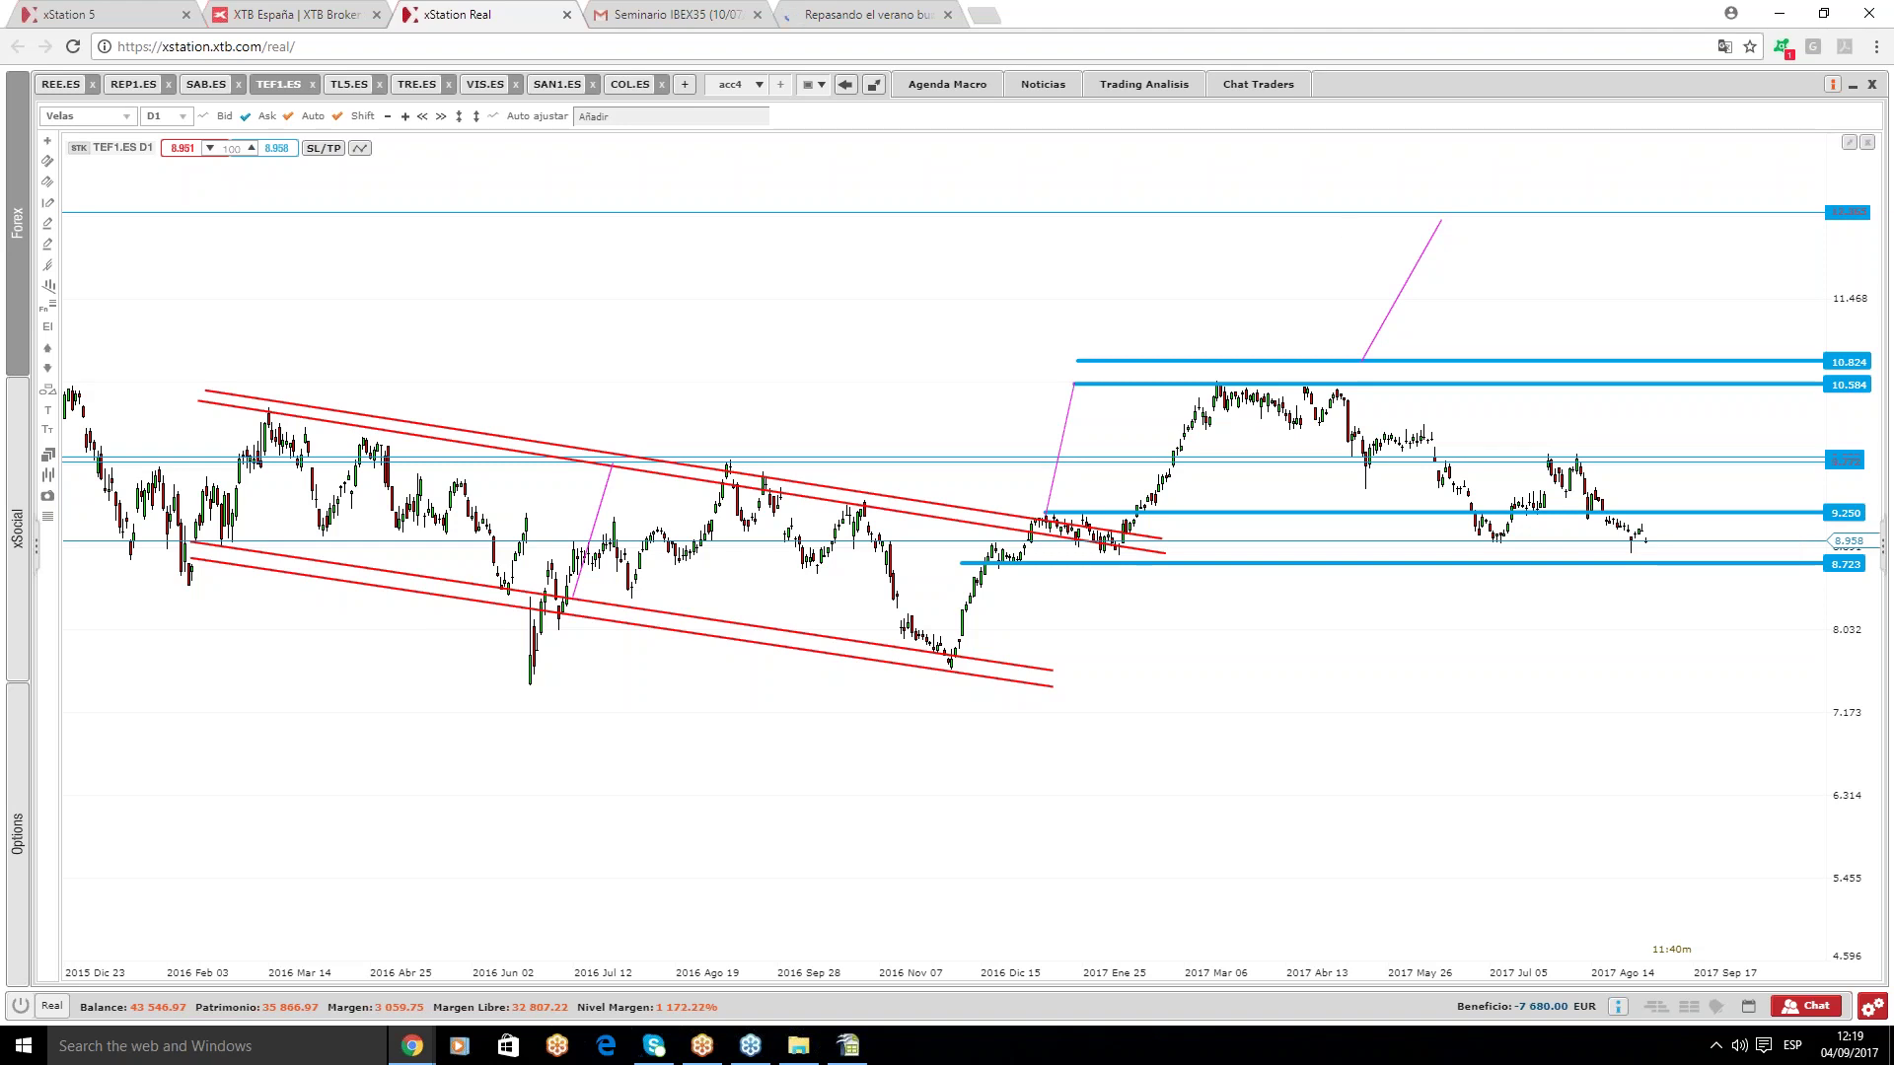
- On TL5.ES, add a support line at 9.446 below the 9.595 level, then open the TRE.ES chart
{"action": "left_click", "coordinate": [351, 86]}
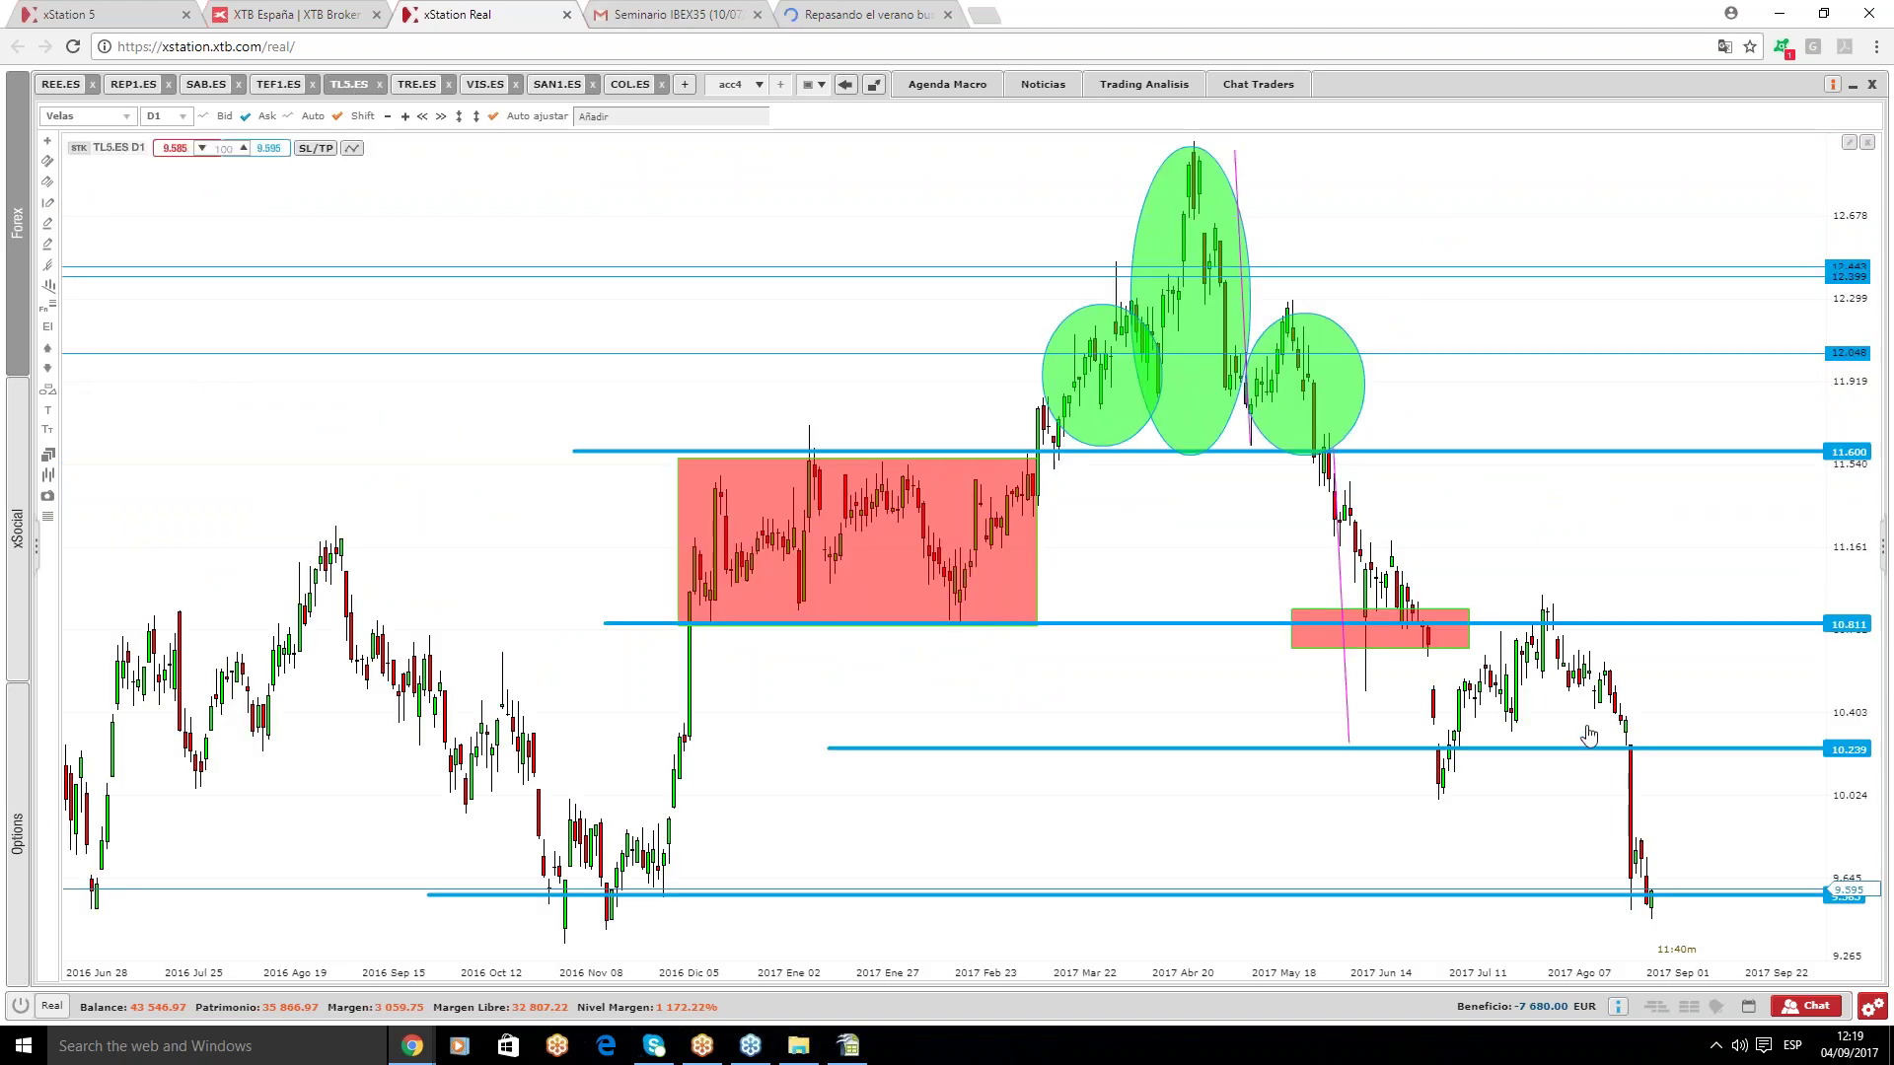
{"action": "scroll", "coordinate": [1594, 766], "scroll_direction": "down", "scroll_amount": 5}
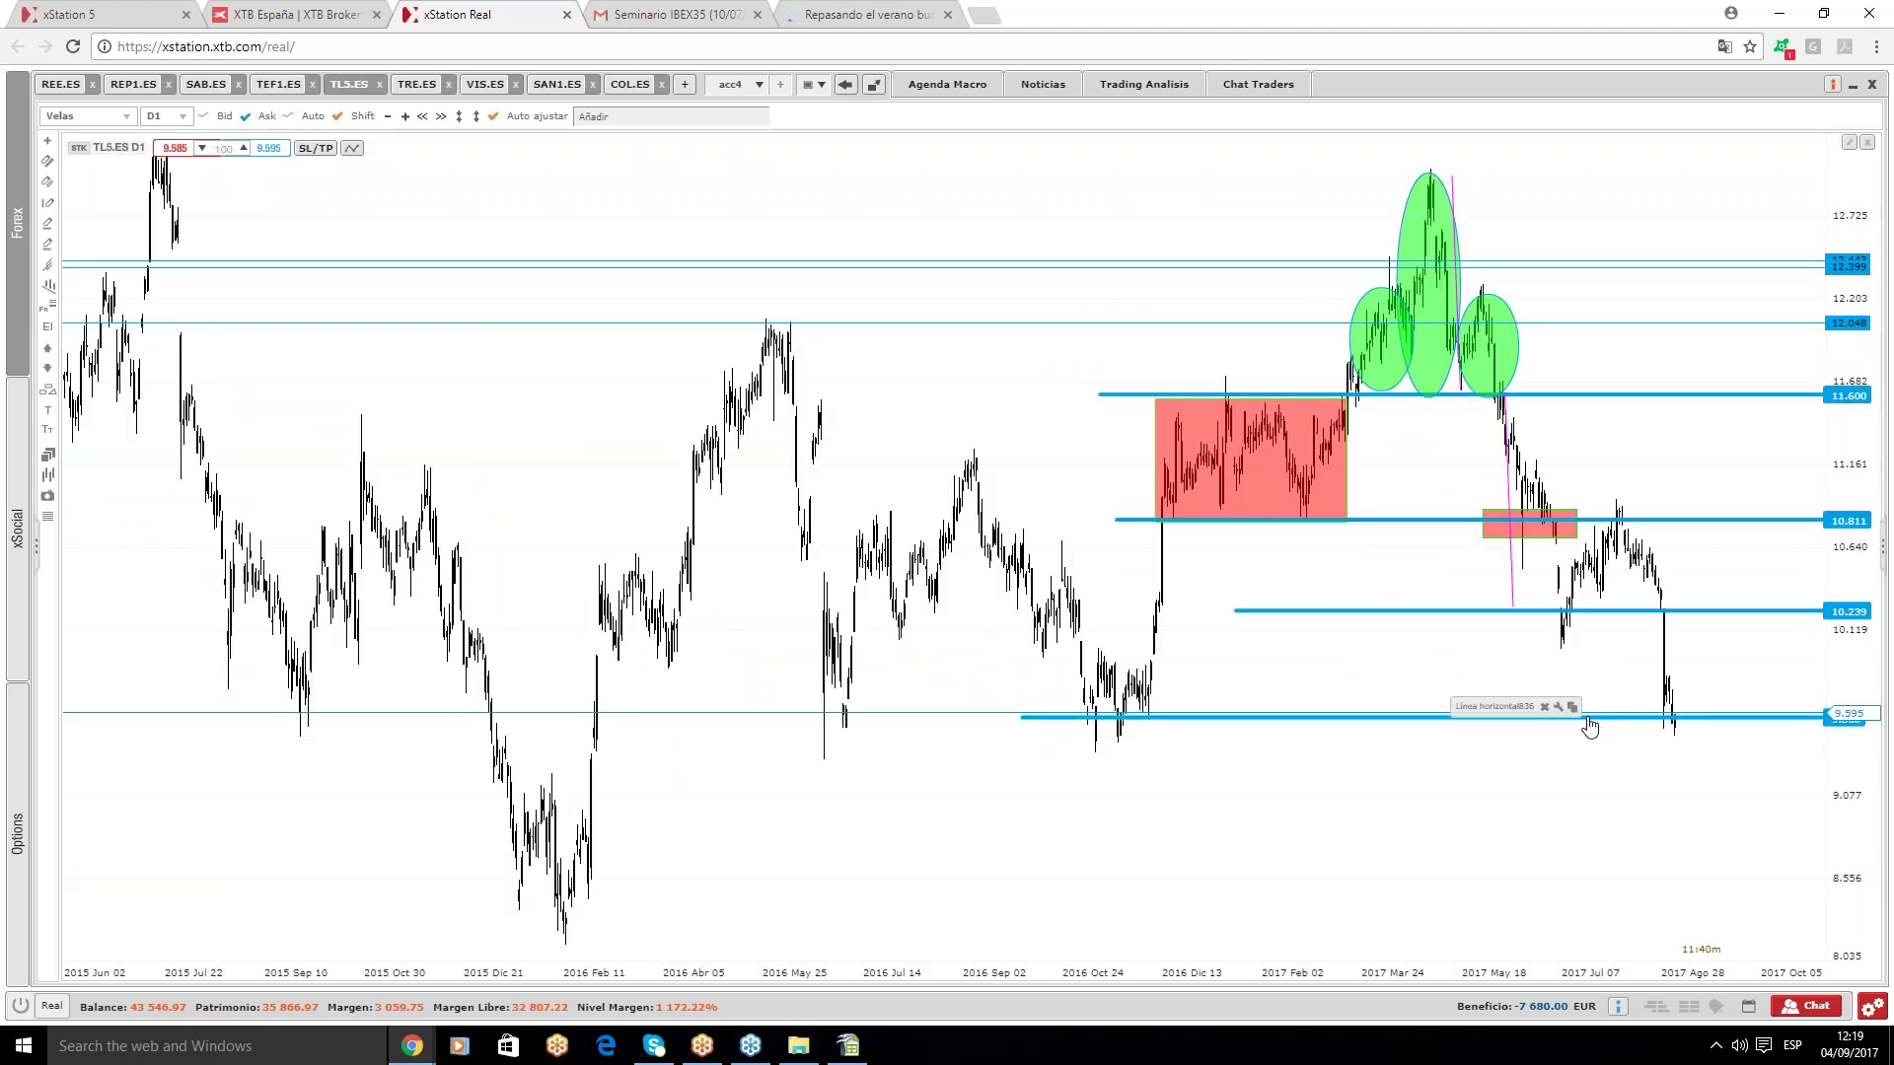
{"action": "scroll", "coordinate": [1539, 803], "scroll_direction": "up", "scroll_amount": 1}
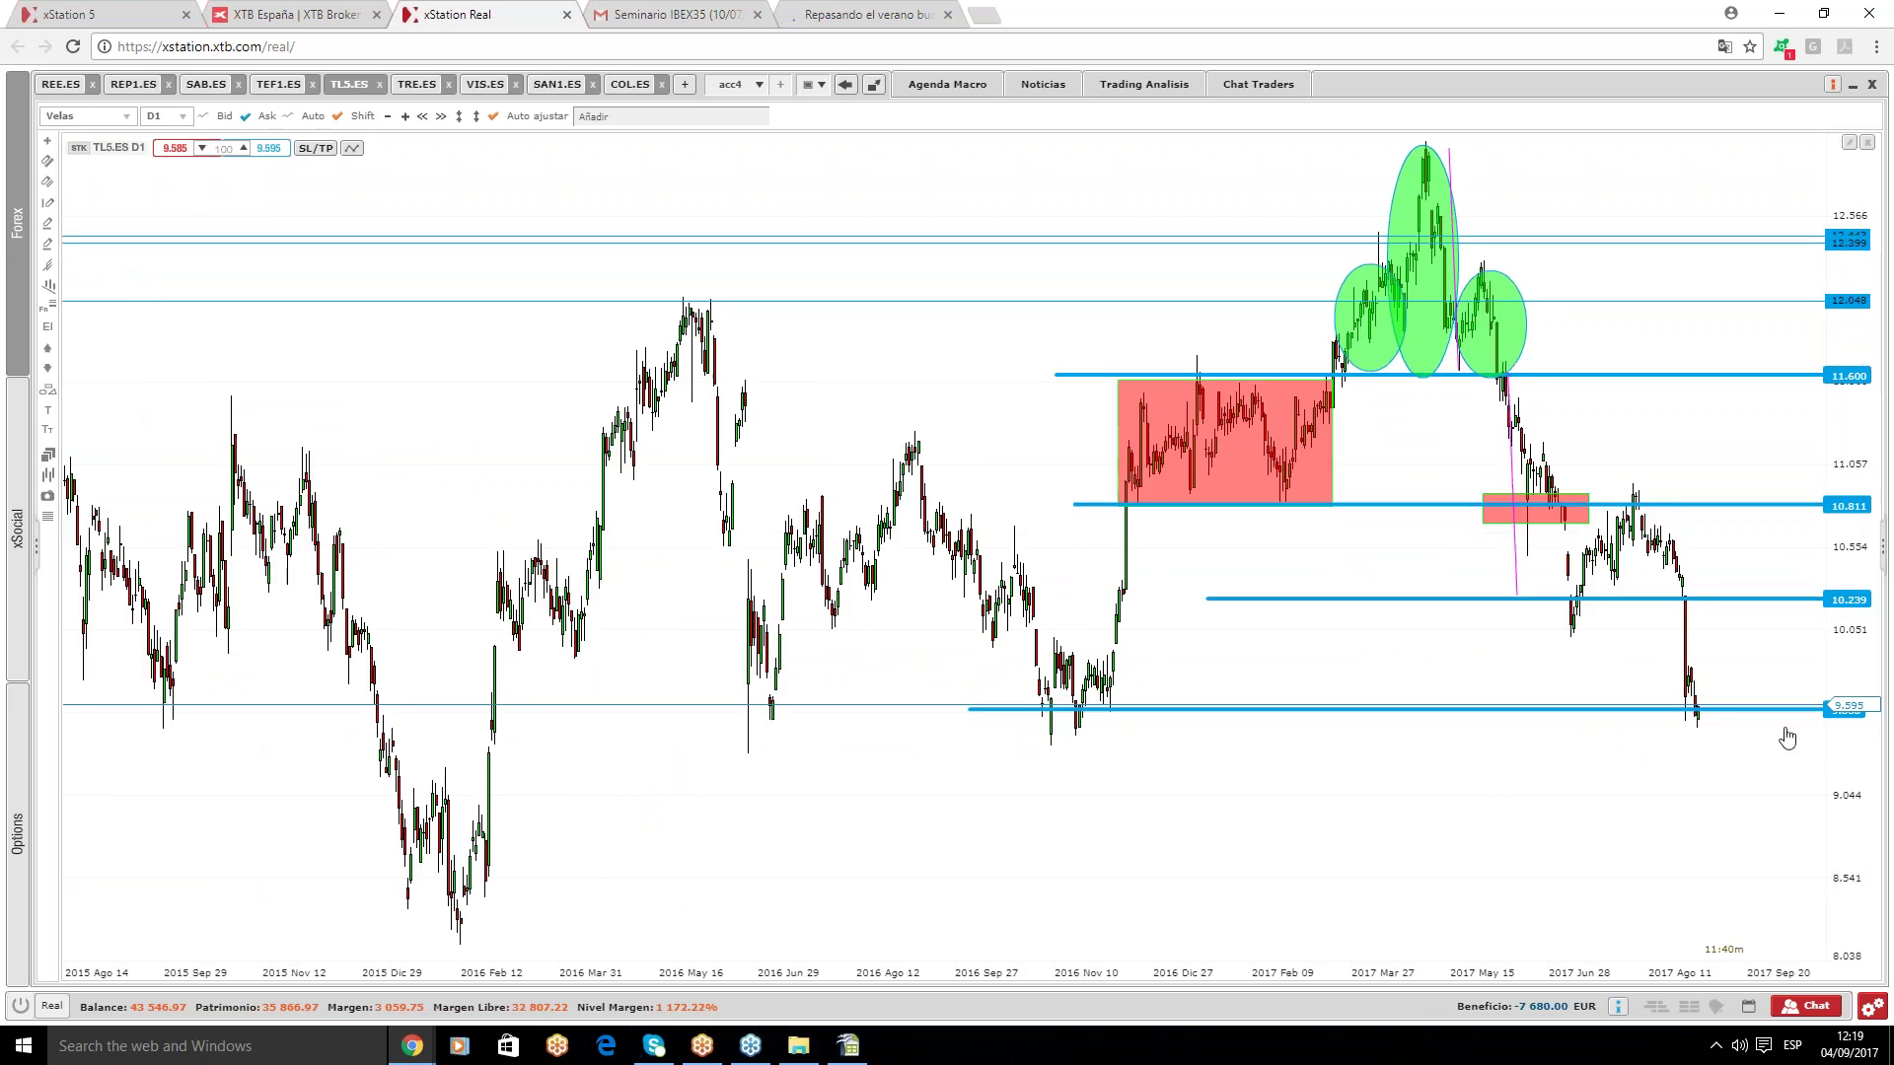
{"action": "left_click", "coordinate": [1624, 710]}
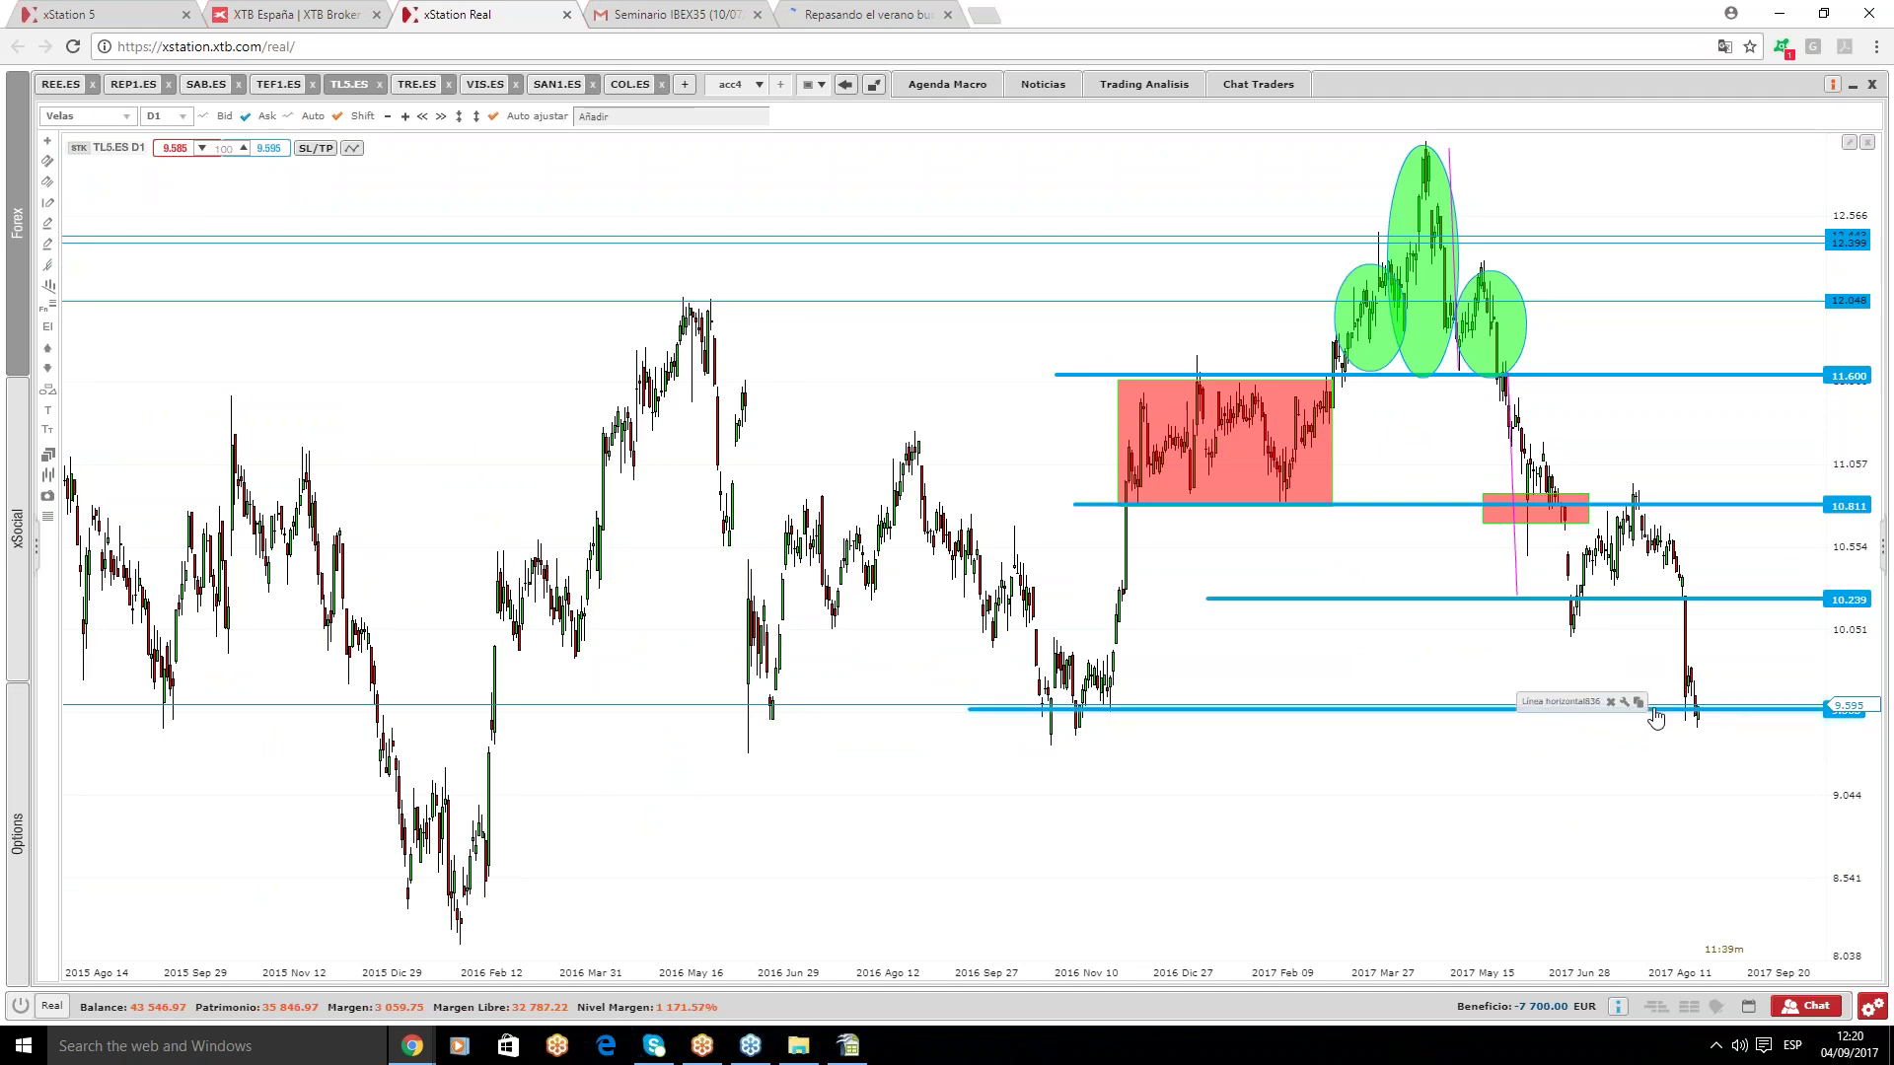
{"action": "left_click", "coordinate": [1661, 738]}
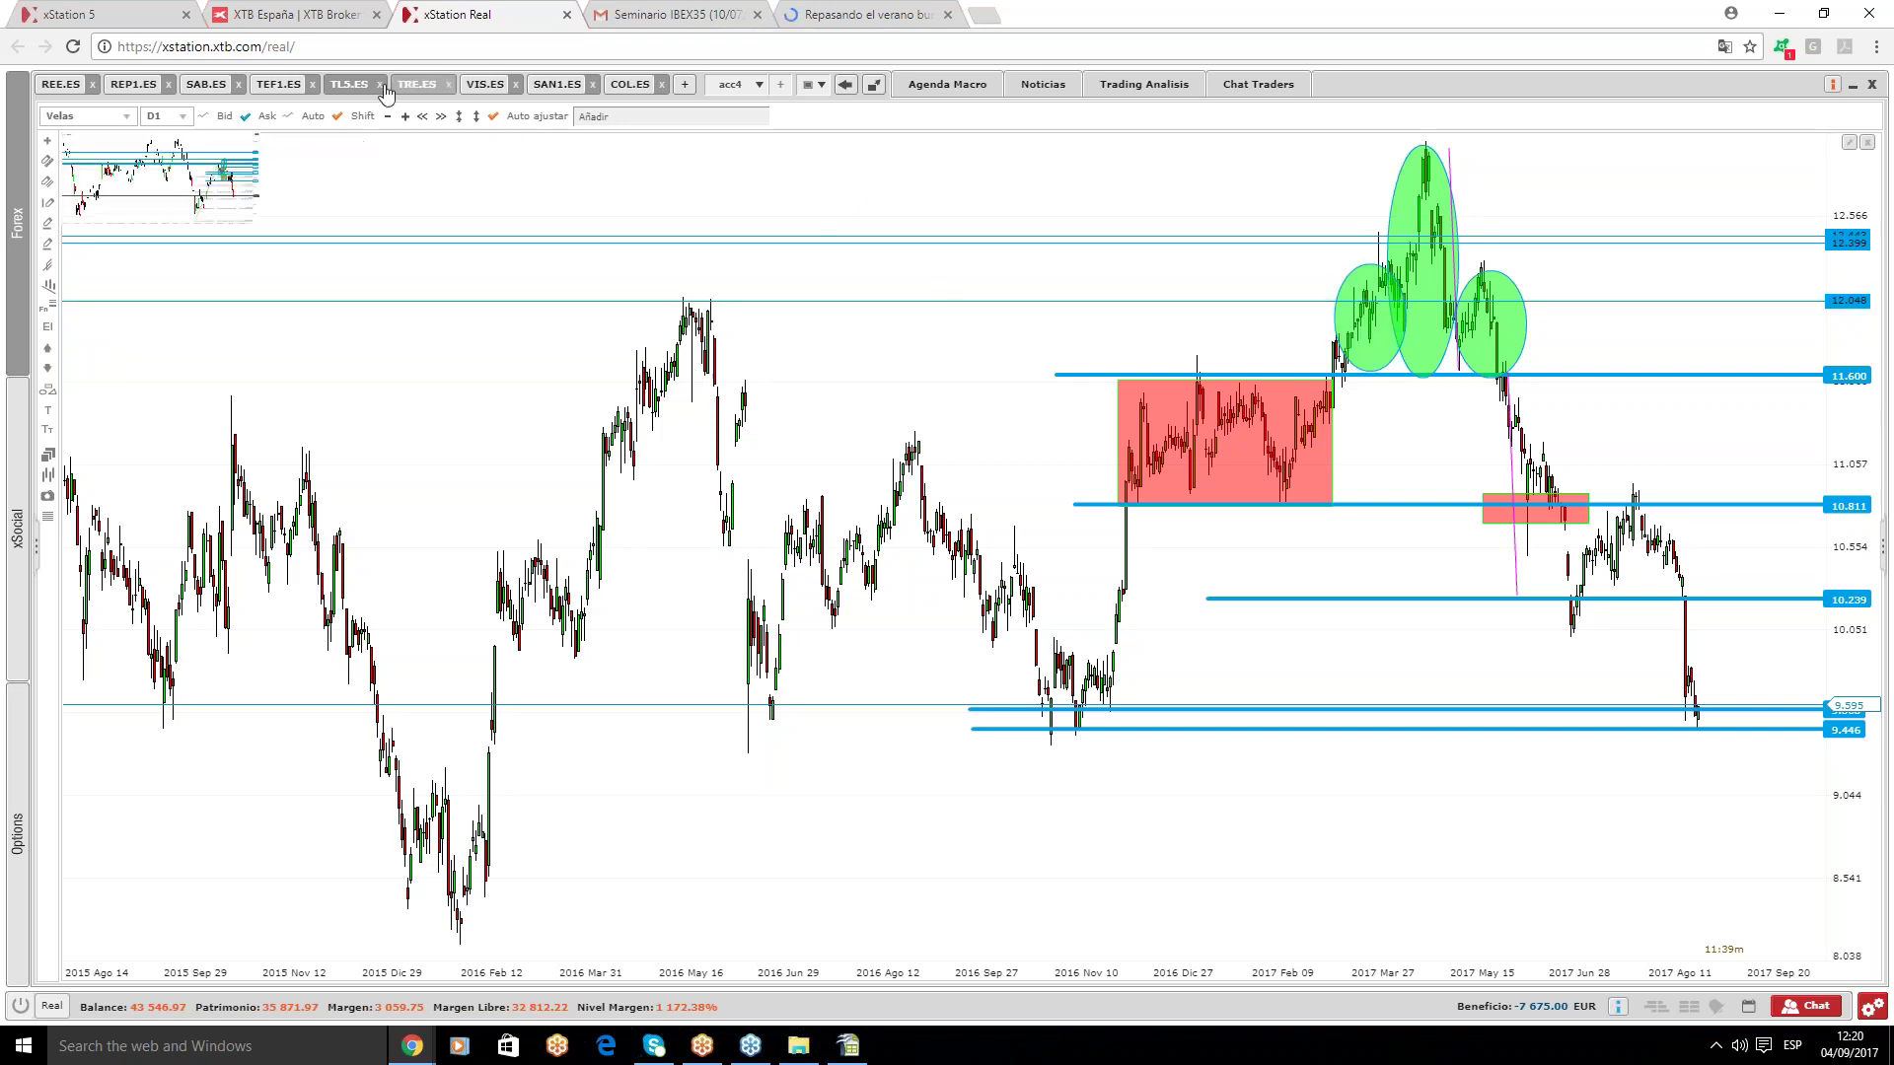
{"action": "left_click", "coordinate": [418, 85]}
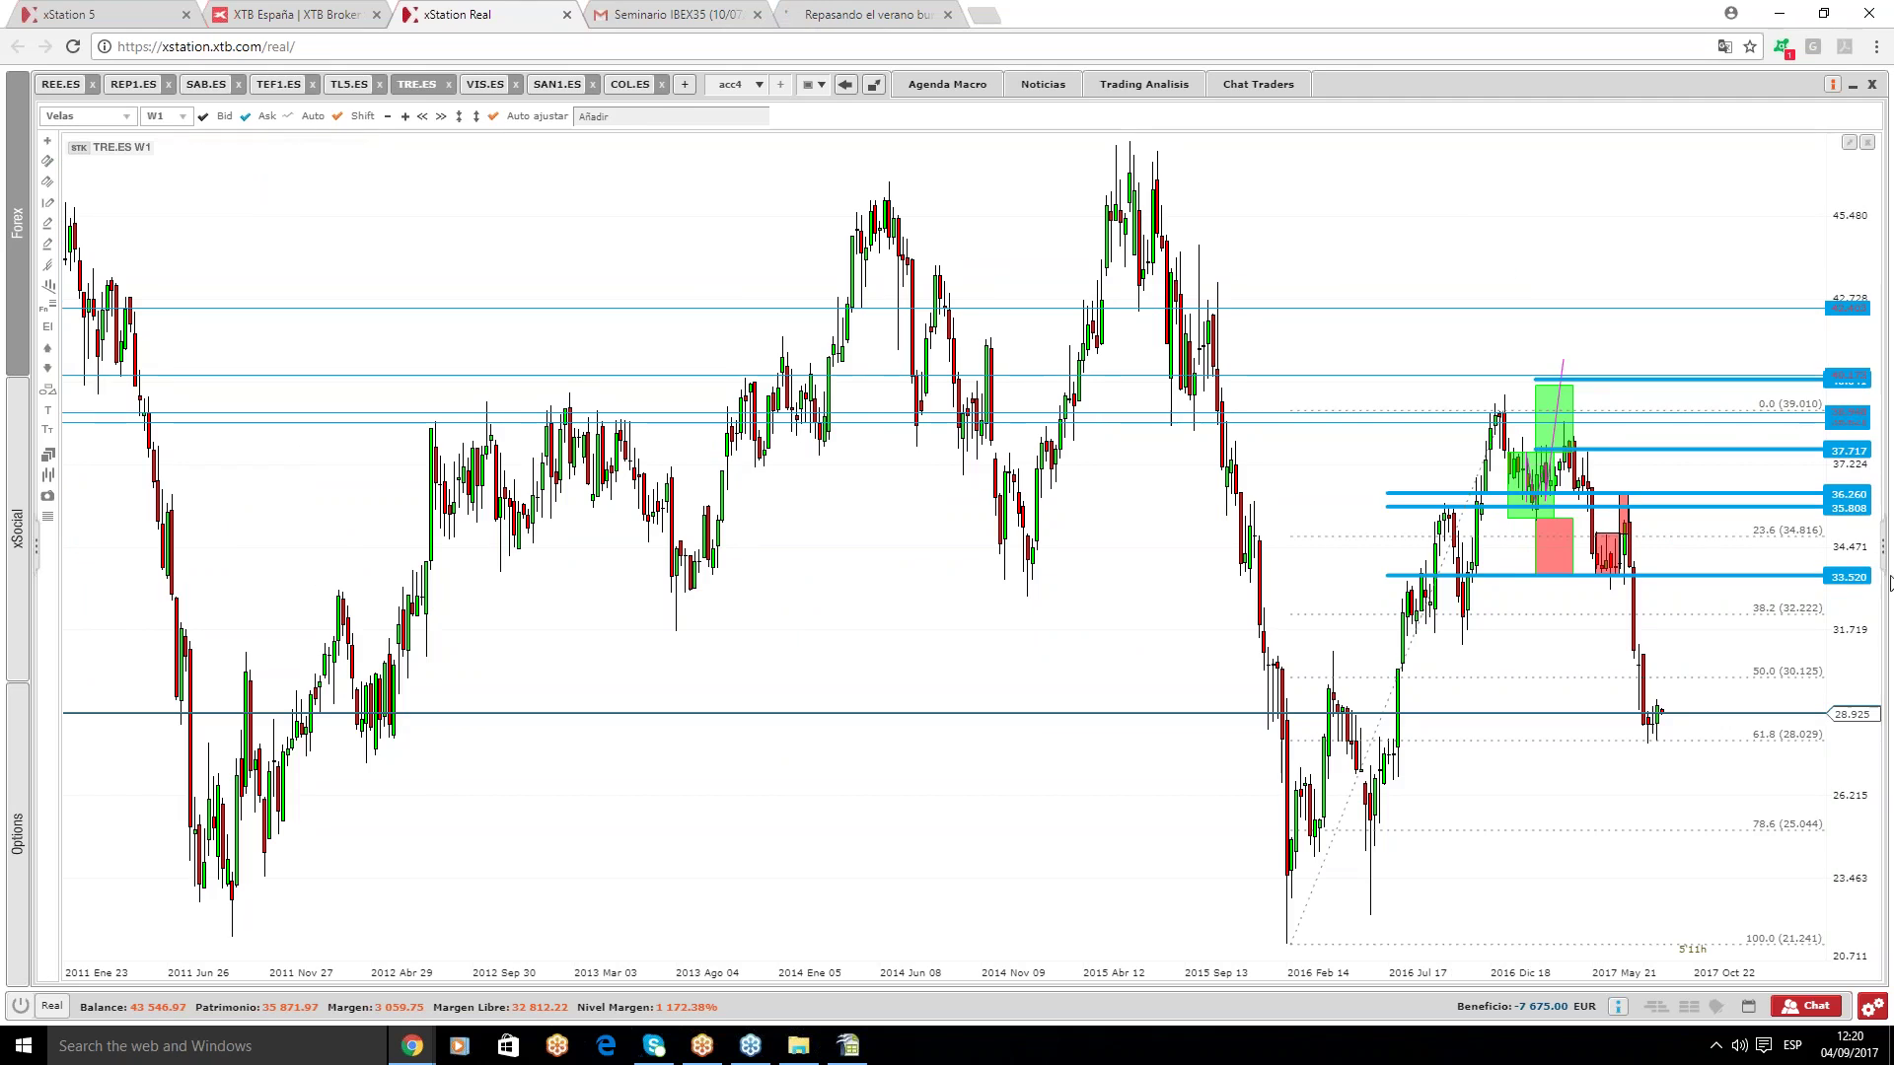
- Delete the three red rectangles on the TRE.ES weekly chart
{"action": "scroll", "coordinate": [1776, 771], "scroll_direction": "up", "scroll_amount": 2}
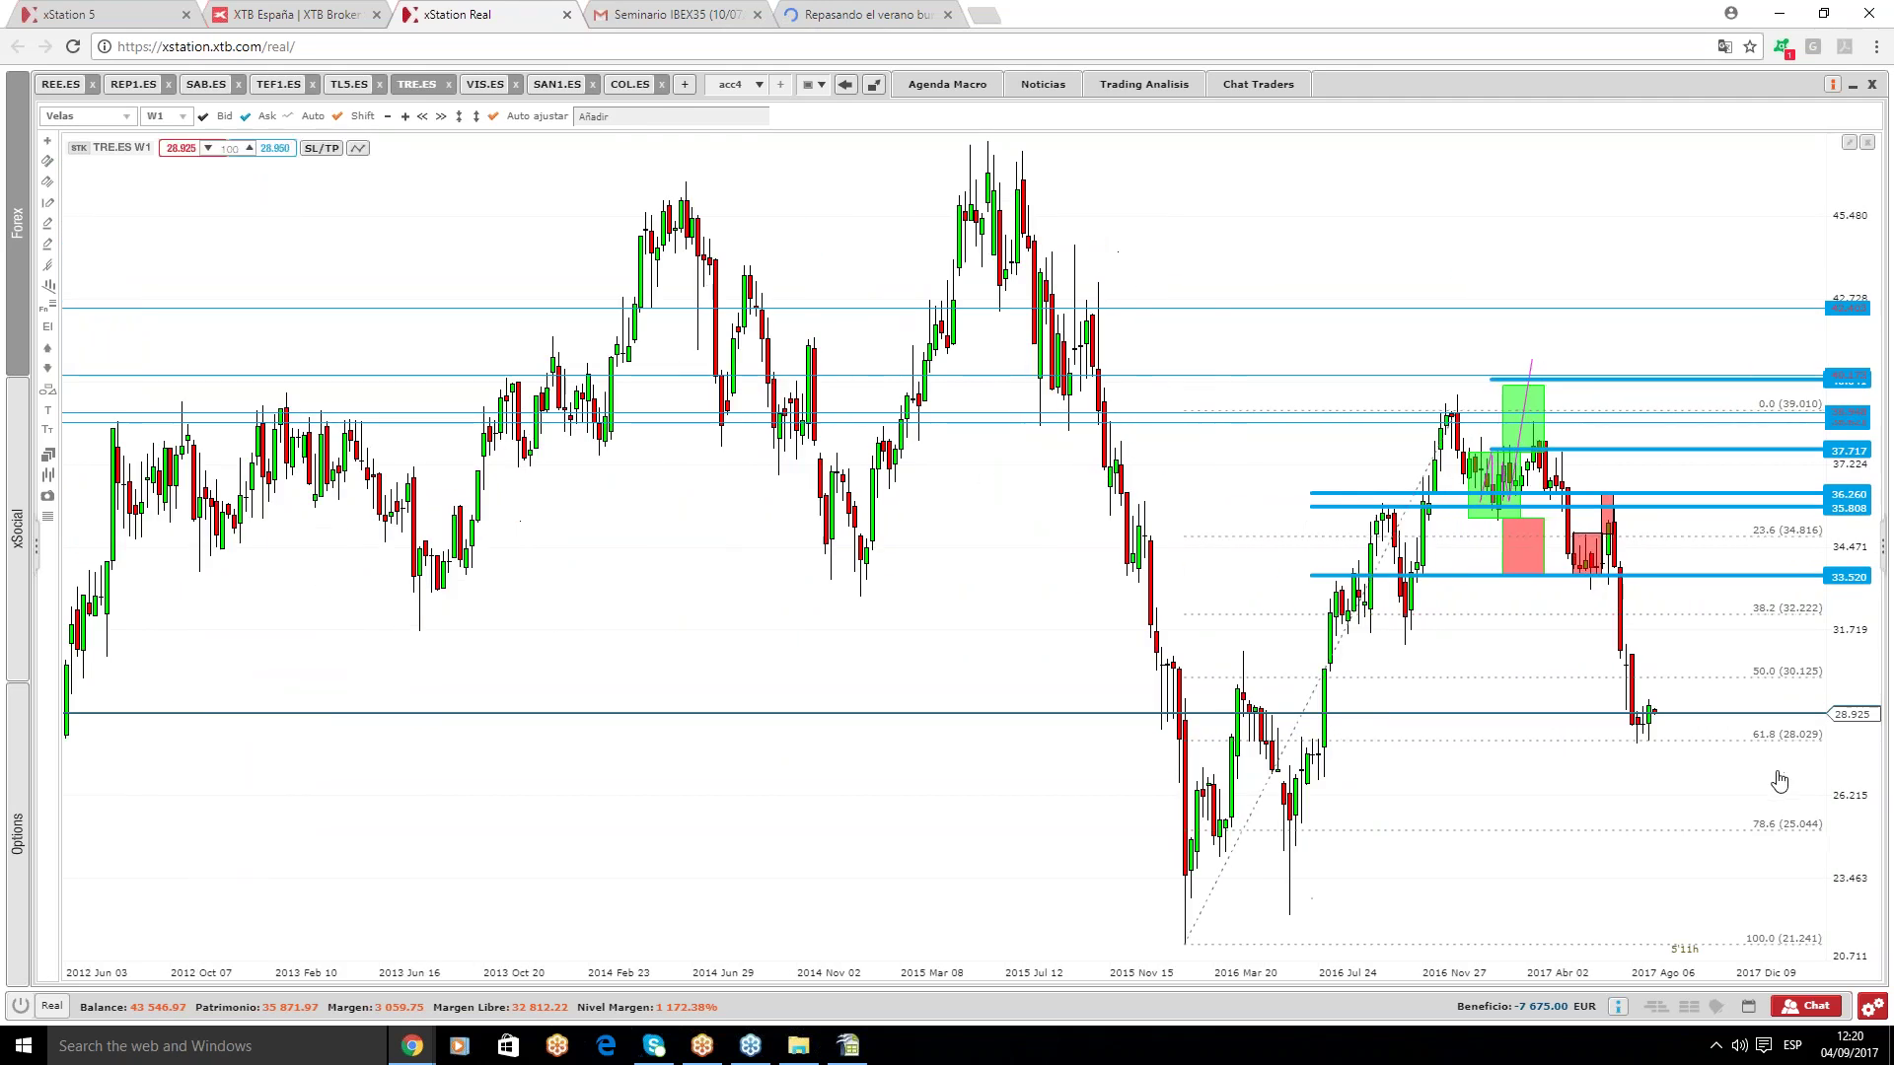
{"action": "left_click", "coordinate": [1520, 562]}
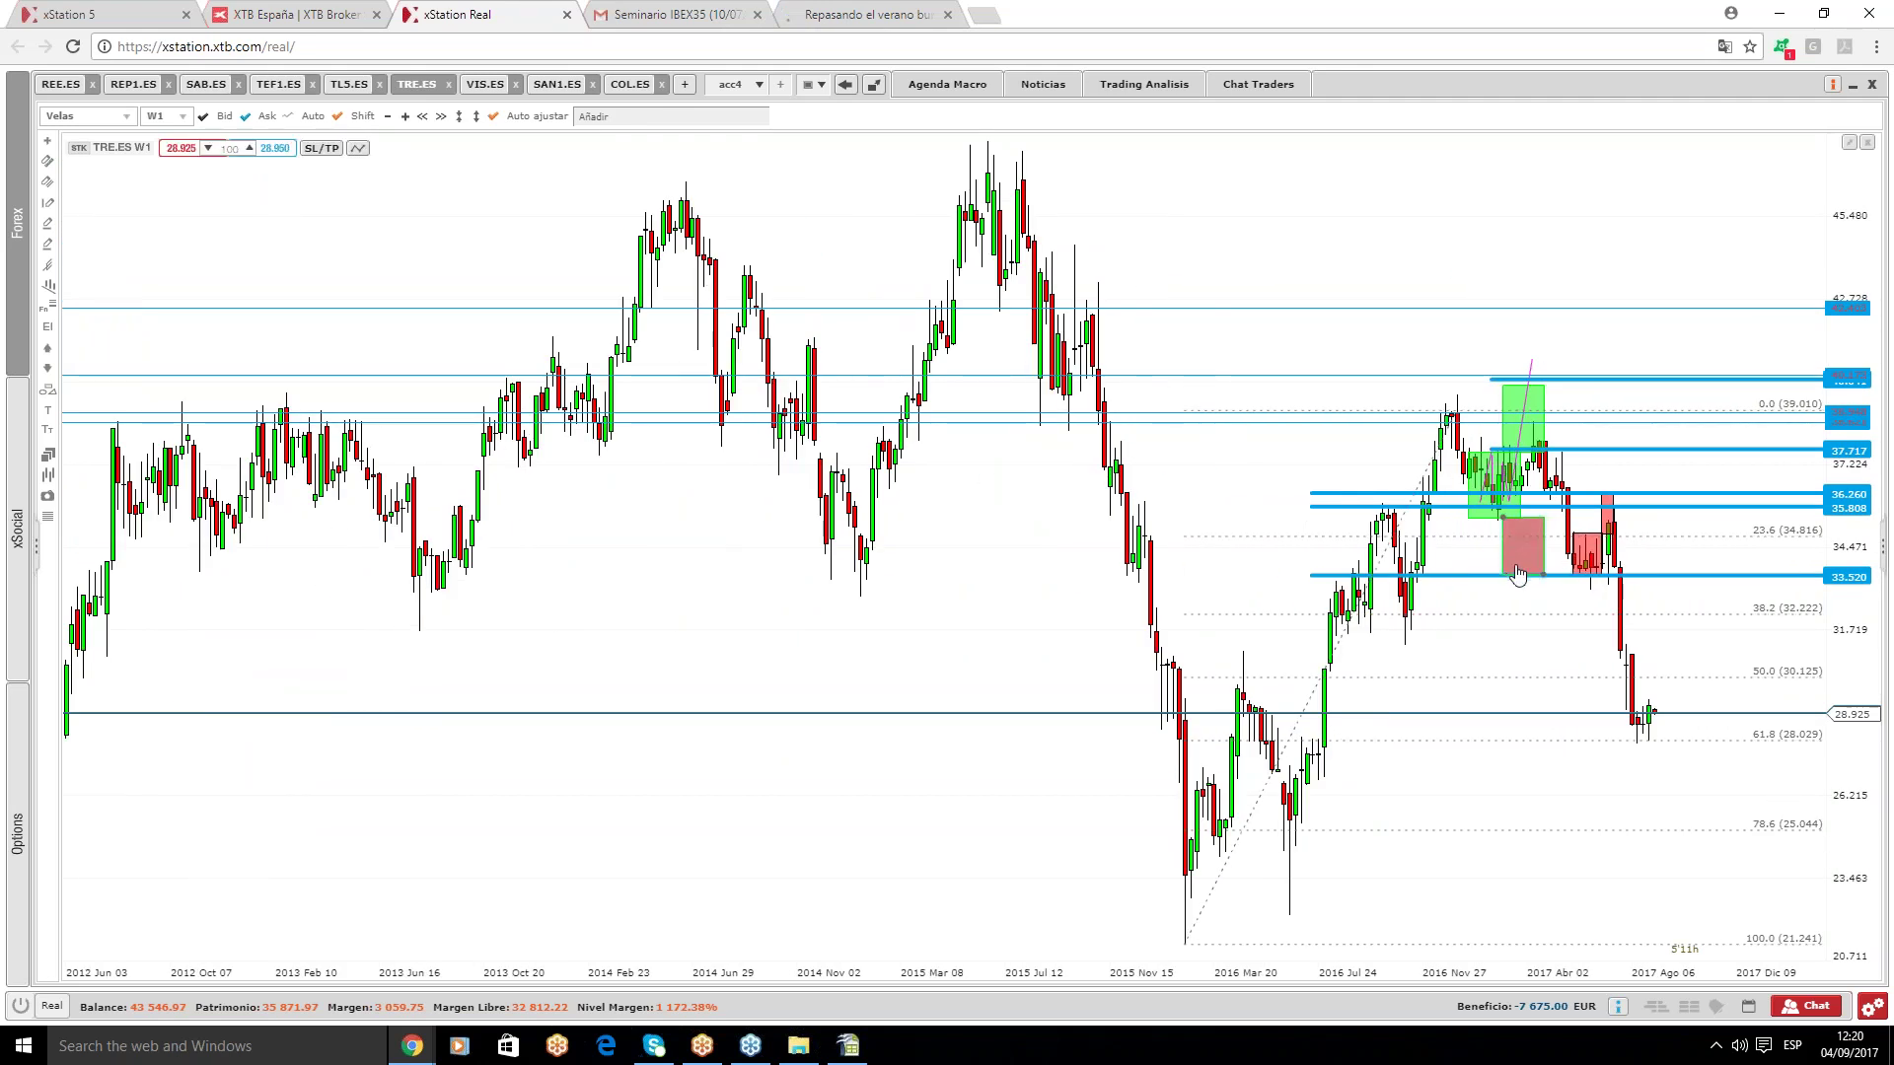
{"action": "key", "text": "Delete"}
{"action": "left_click", "coordinate": [1586, 562]}
{"action": "key", "text": "Delete"}
{"action": "left_click", "coordinate": [1607, 518]}
{"action": "key", "text": "Delete"}
- Select the Fibonacci retracement, then switch to the VIS.ES chart
{"action": "scroll", "coordinate": [1632, 572], "scroll_direction": "up", "scroll_amount": 2}
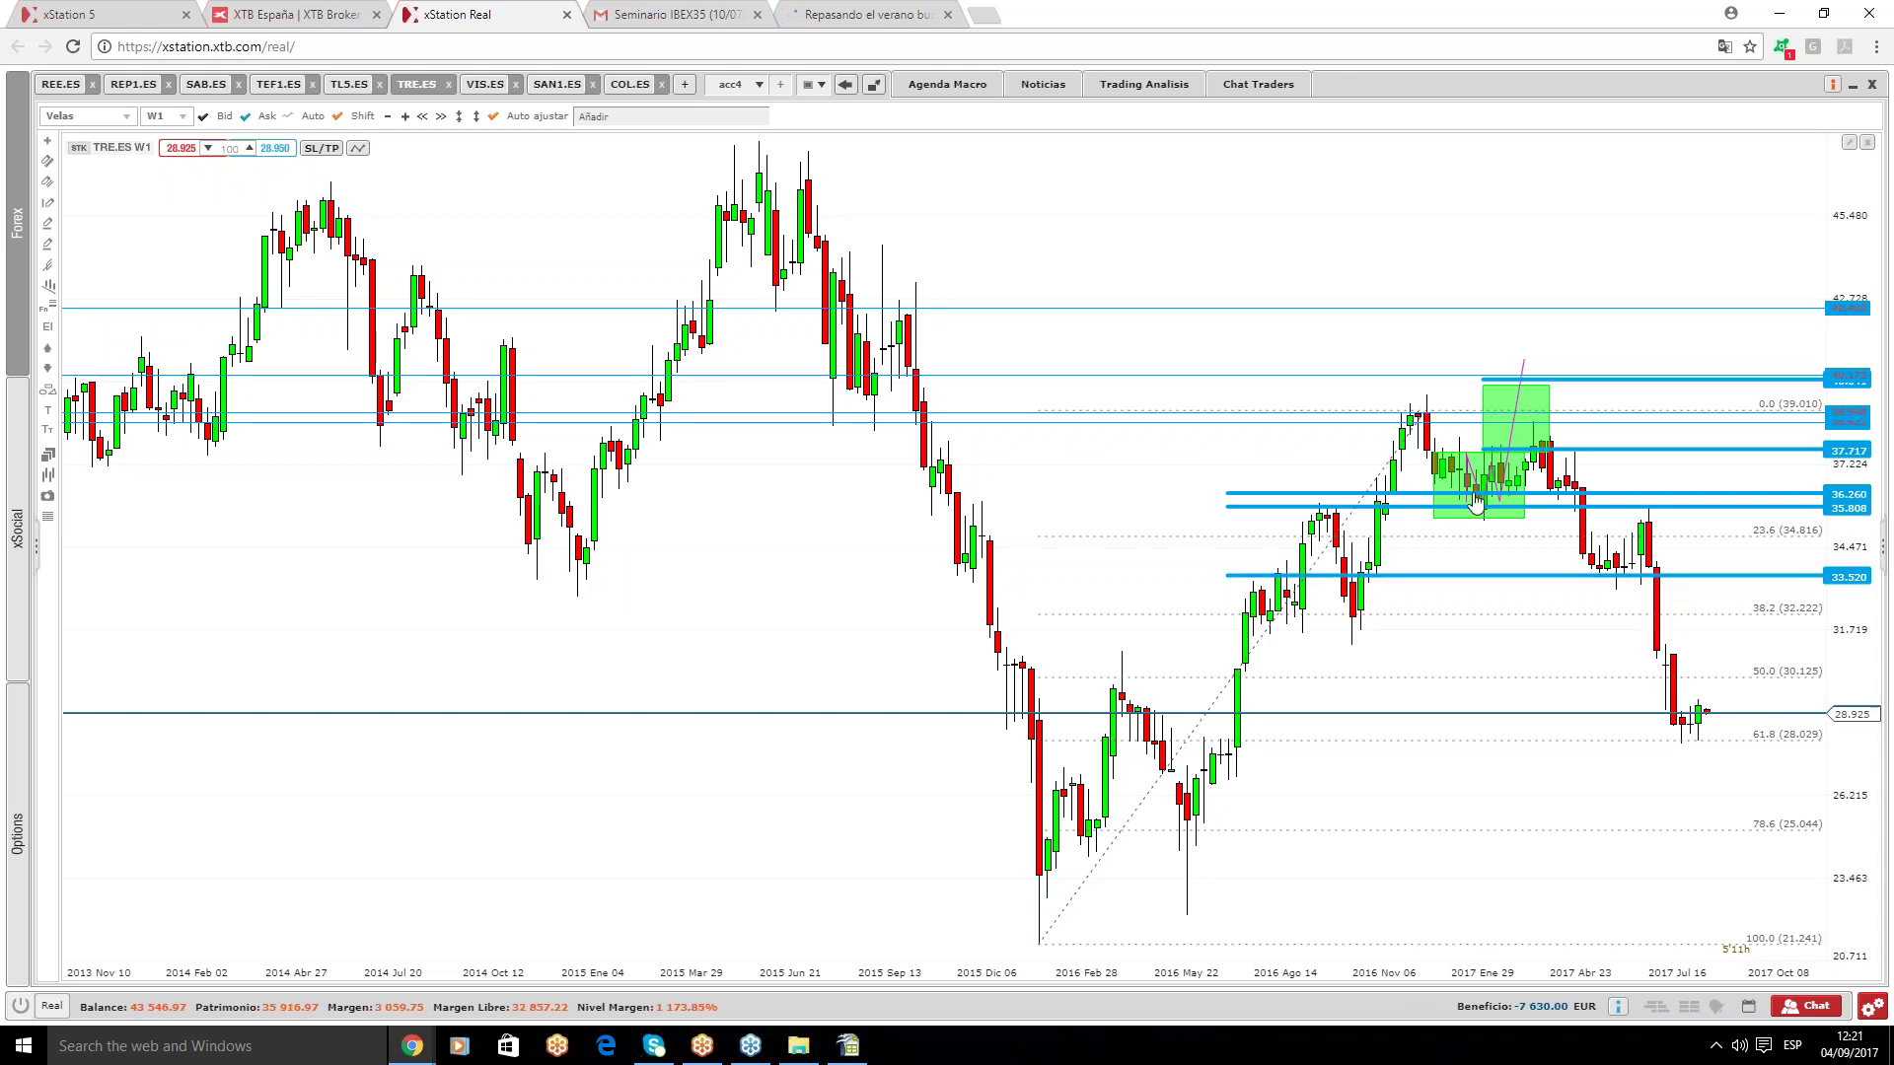
{"action": "left_click", "coordinate": [1678, 740]}
{"action": "mouse_move", "coordinate": [493, 91]}
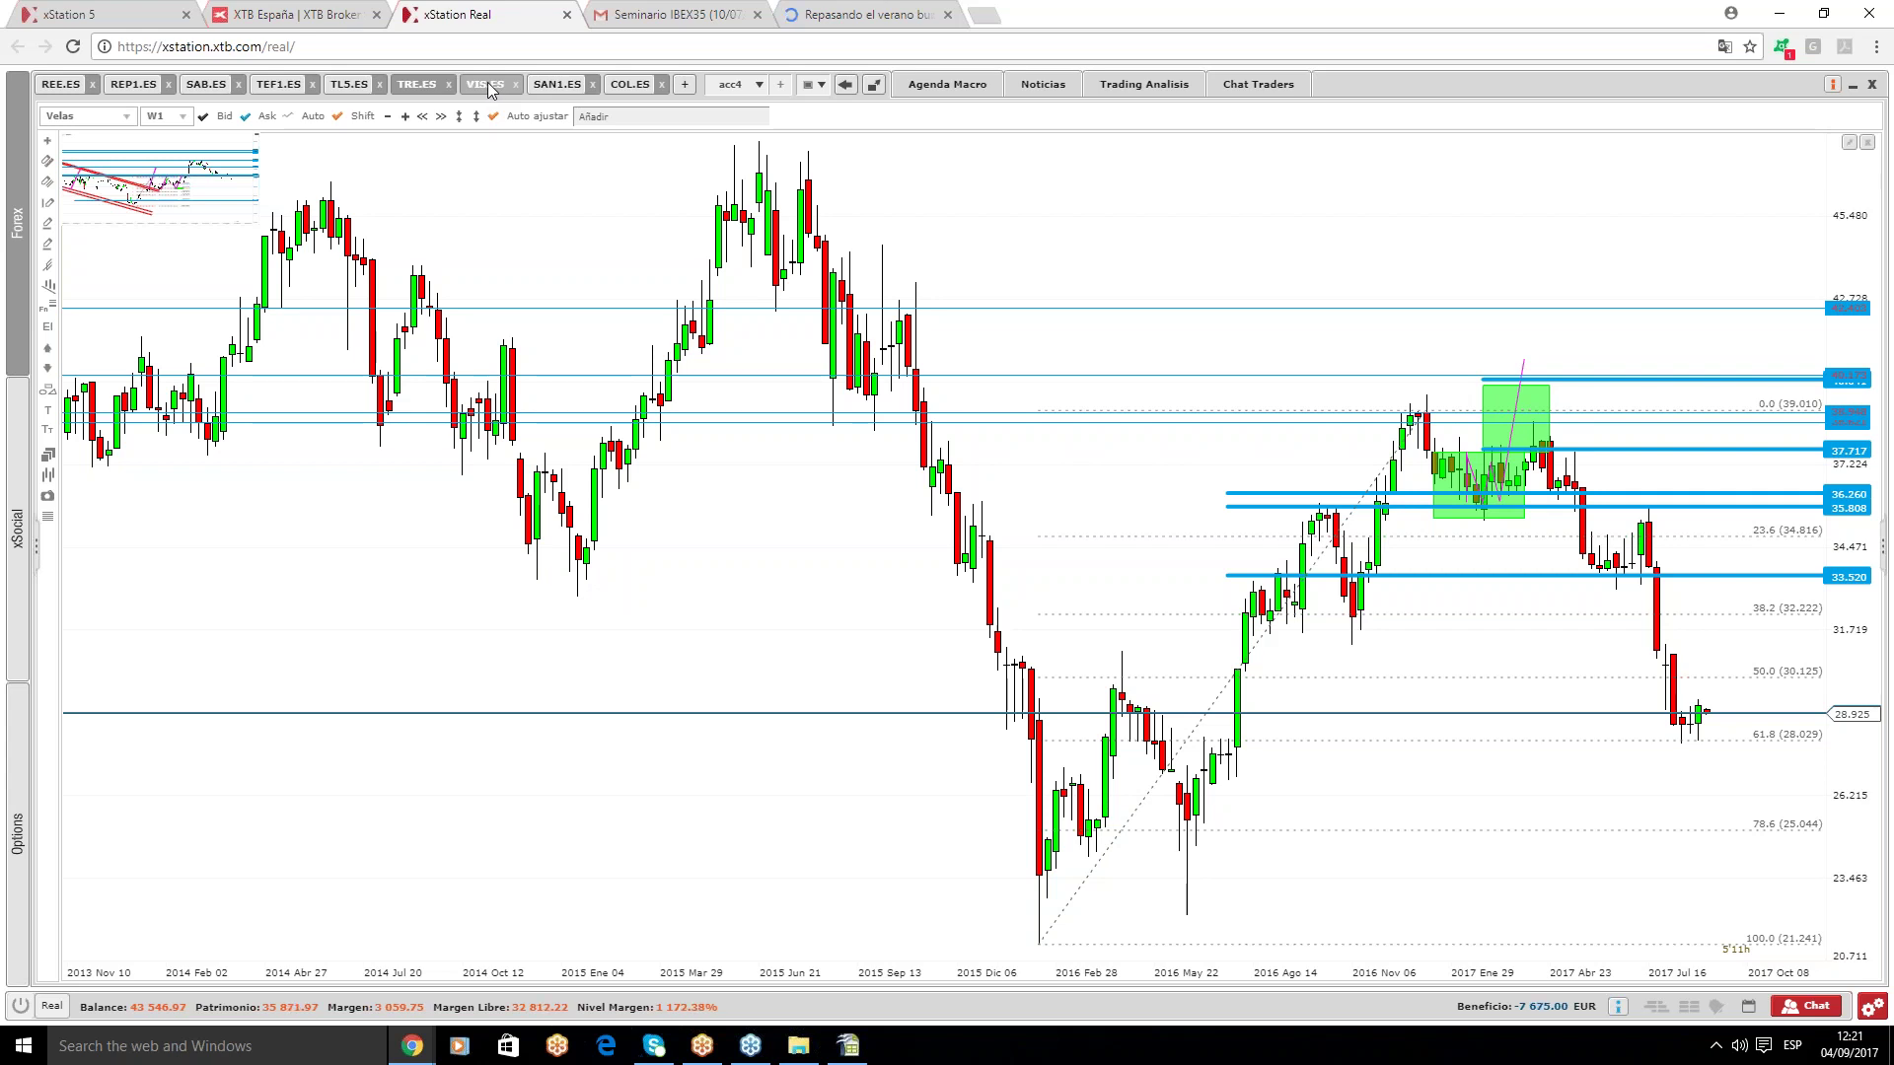
{"action": "left_click", "coordinate": [490, 86]}
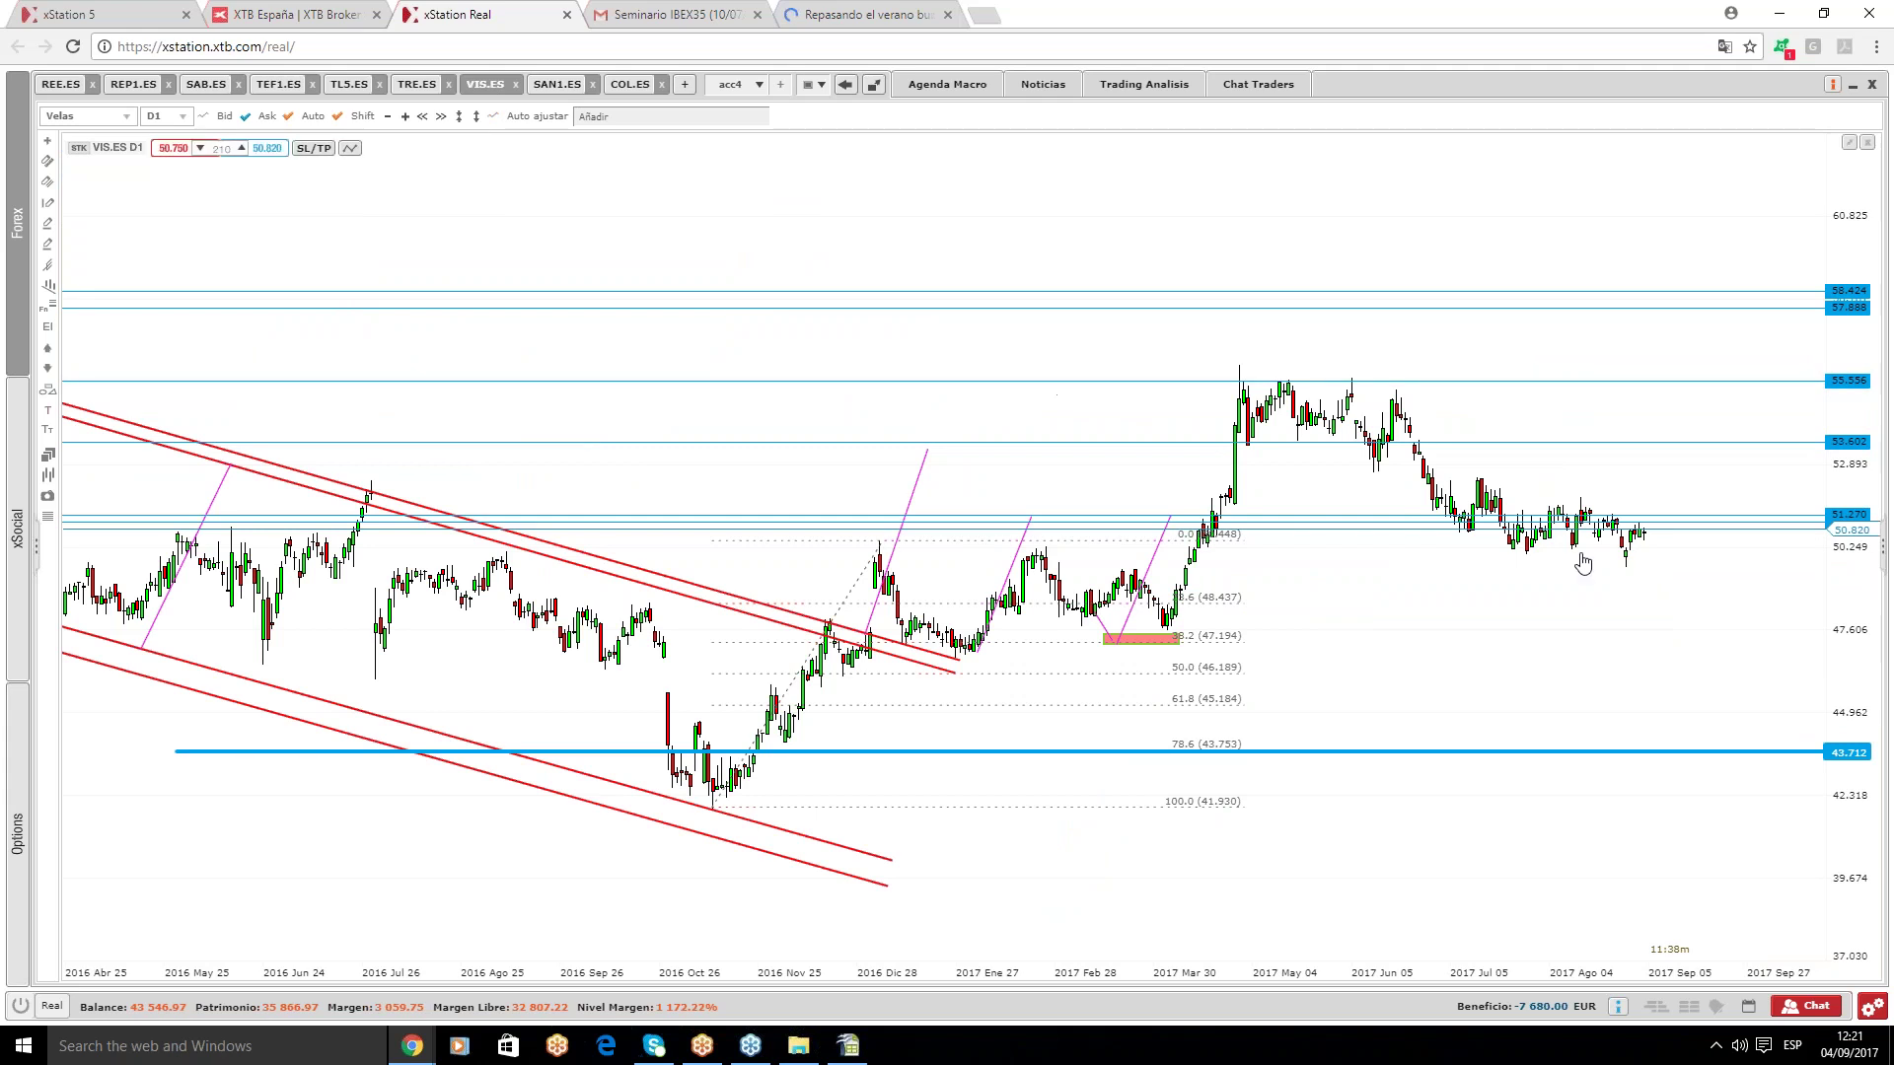
- Zoom out on VIS.ES and delete the three old magenta trend lines
{"action": "scroll", "coordinate": [1492, 562], "scroll_direction": "down", "scroll_amount": 2}
{"action": "left_click", "coordinate": [1202, 558]}
{"action": "key", "text": "Delete"}
{"action": "left_click", "coordinate": [1083, 555]}
{"action": "key", "text": "Delete"}
{"action": "left_click", "coordinate": [989, 478]}
{"action": "key", "text": "Delete"}
- Draw a descending line over recent highs and a rising line under recent lows, then open SAN1.ES
{"action": "left_click", "coordinate": [47, 160]}
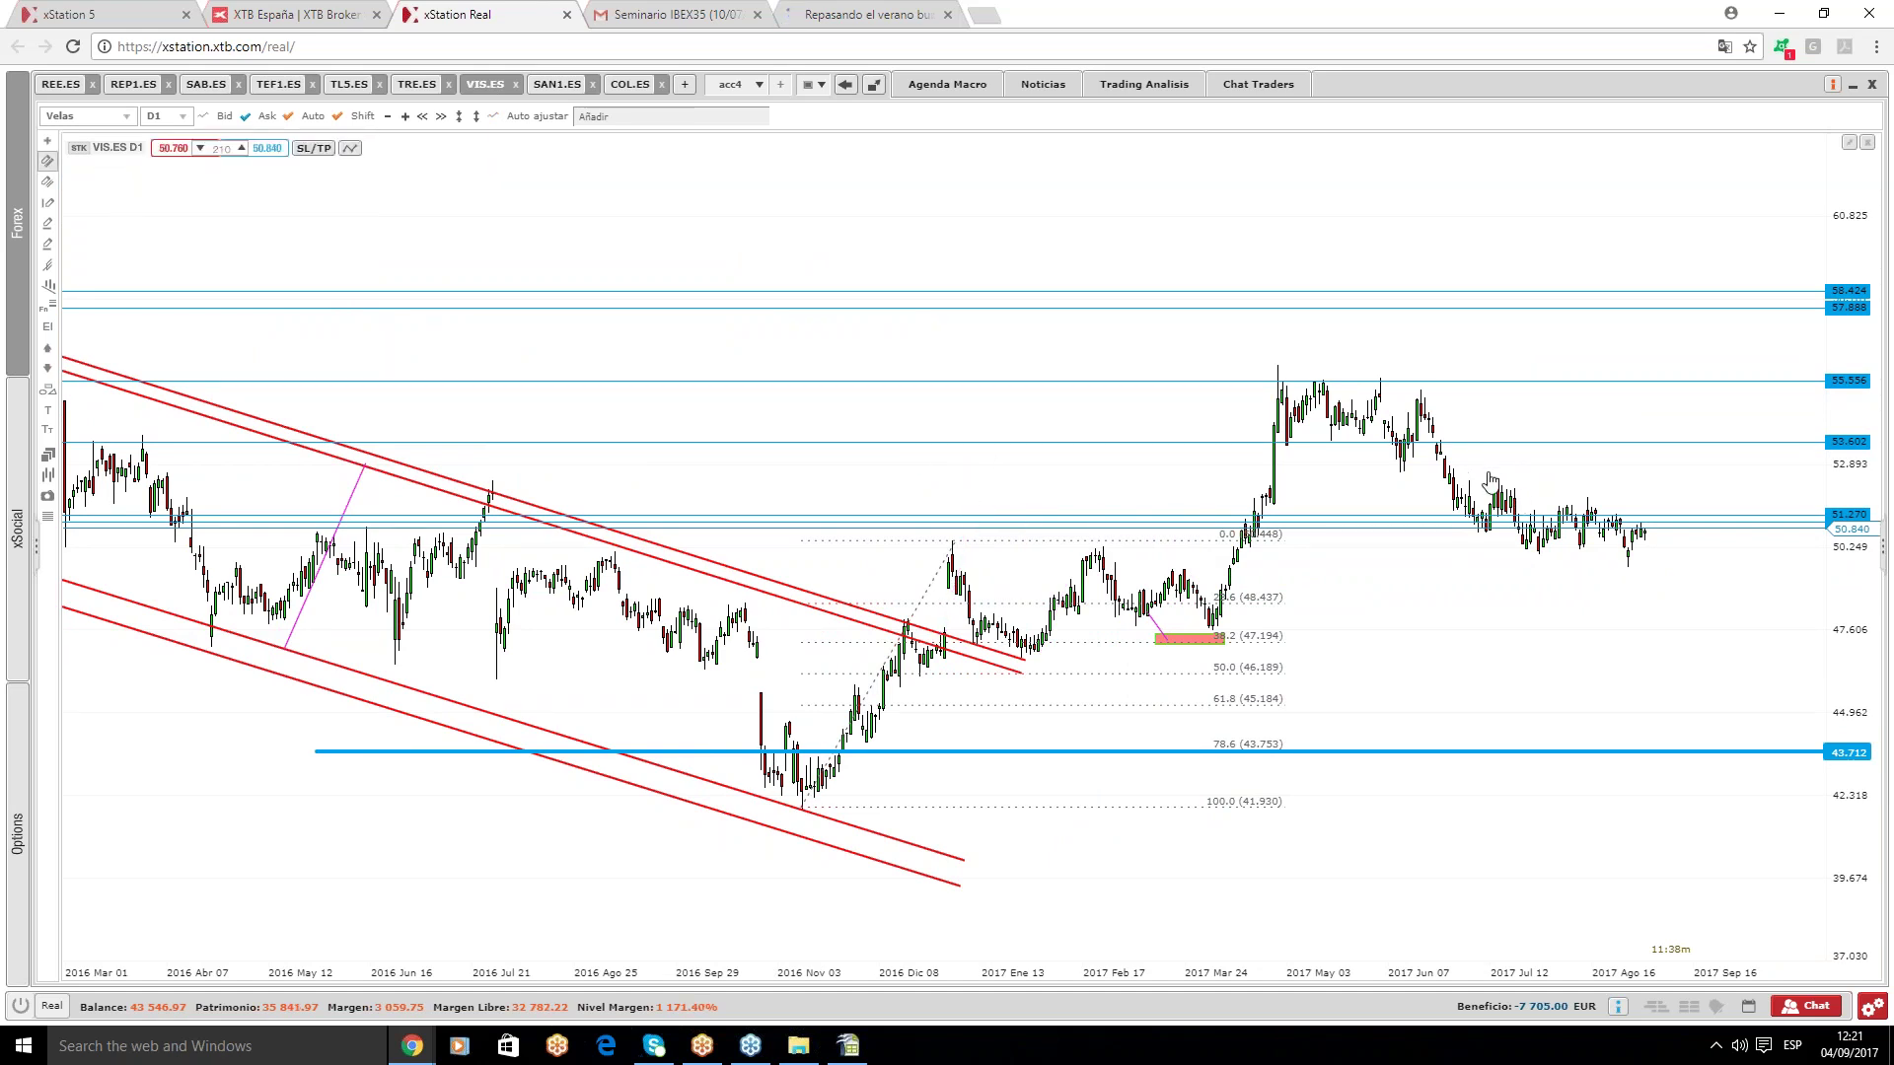
{"action": "left_click_drag", "start_coordinate": [1495, 480], "coordinate": [1663, 531]}
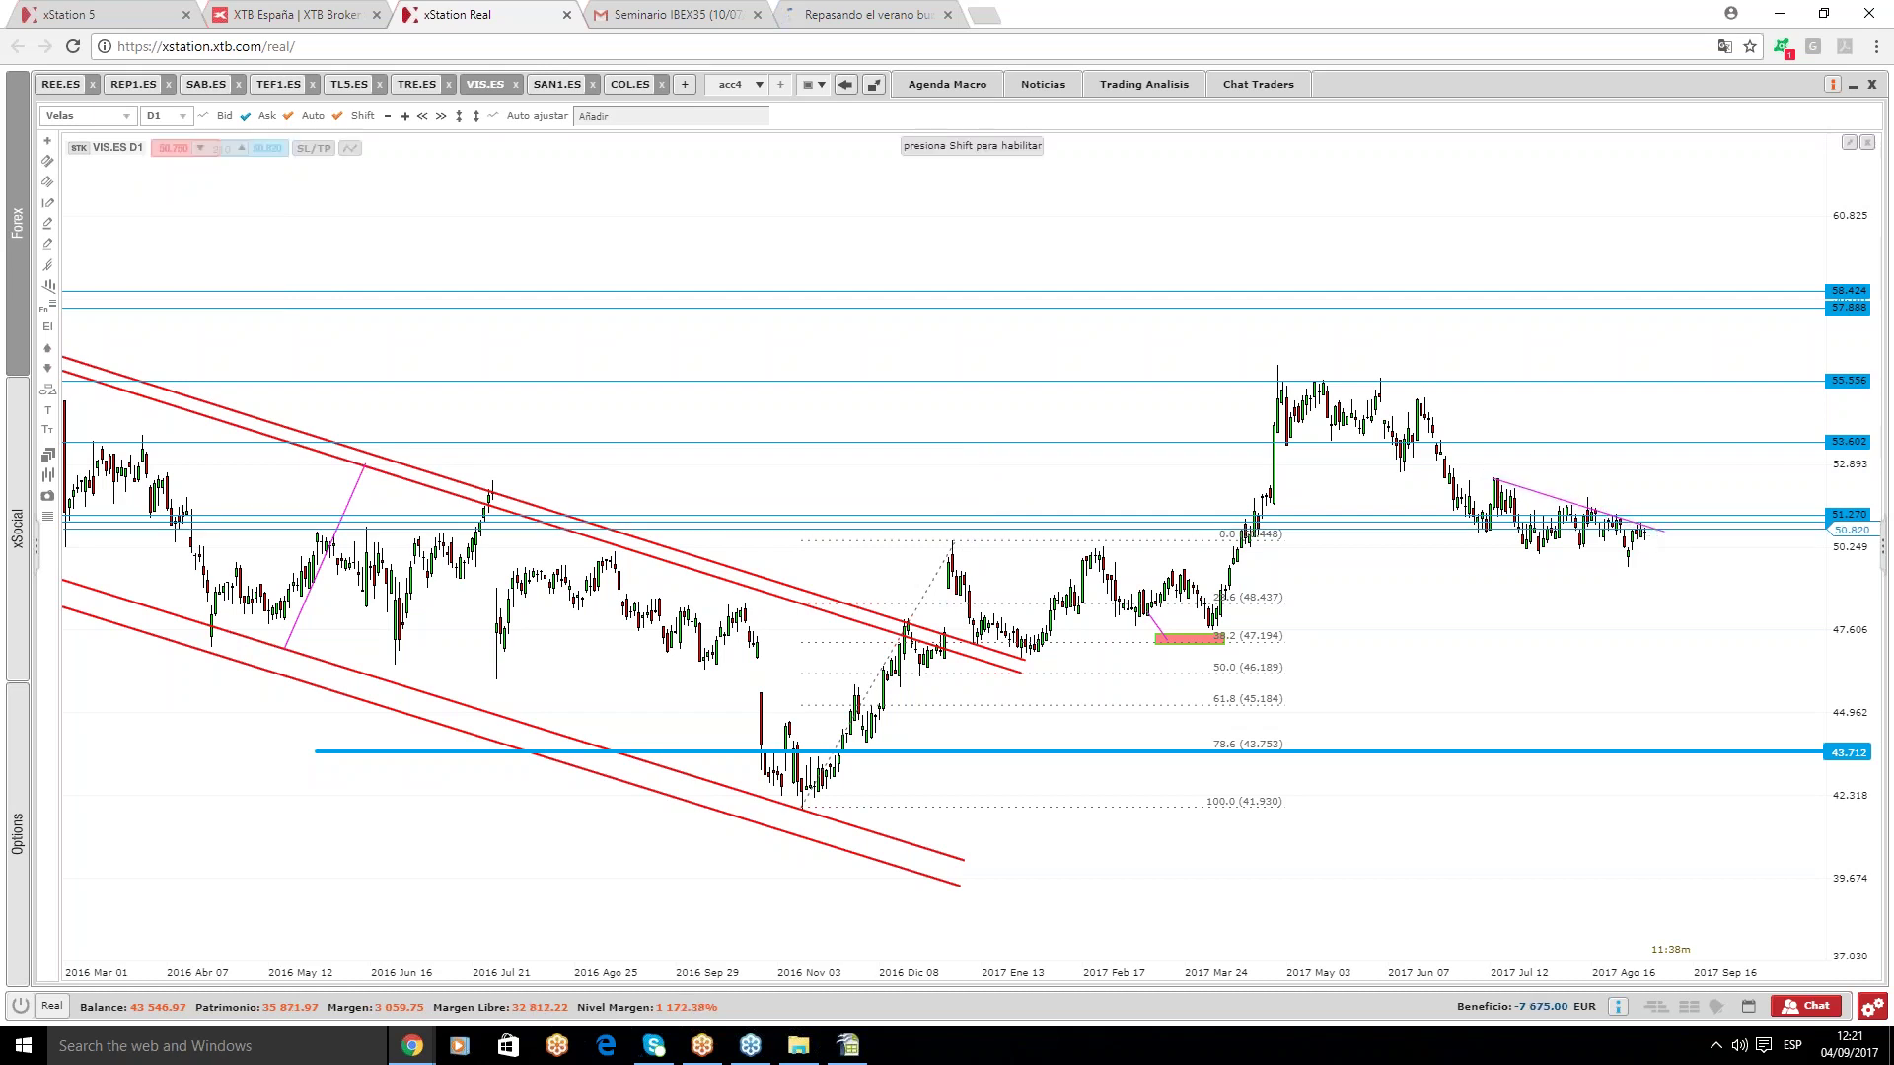
{"action": "left_click", "coordinate": [47, 161]}
{"action": "left_click_drag", "start_coordinate": [1478, 556], "coordinate": [1660, 546]}
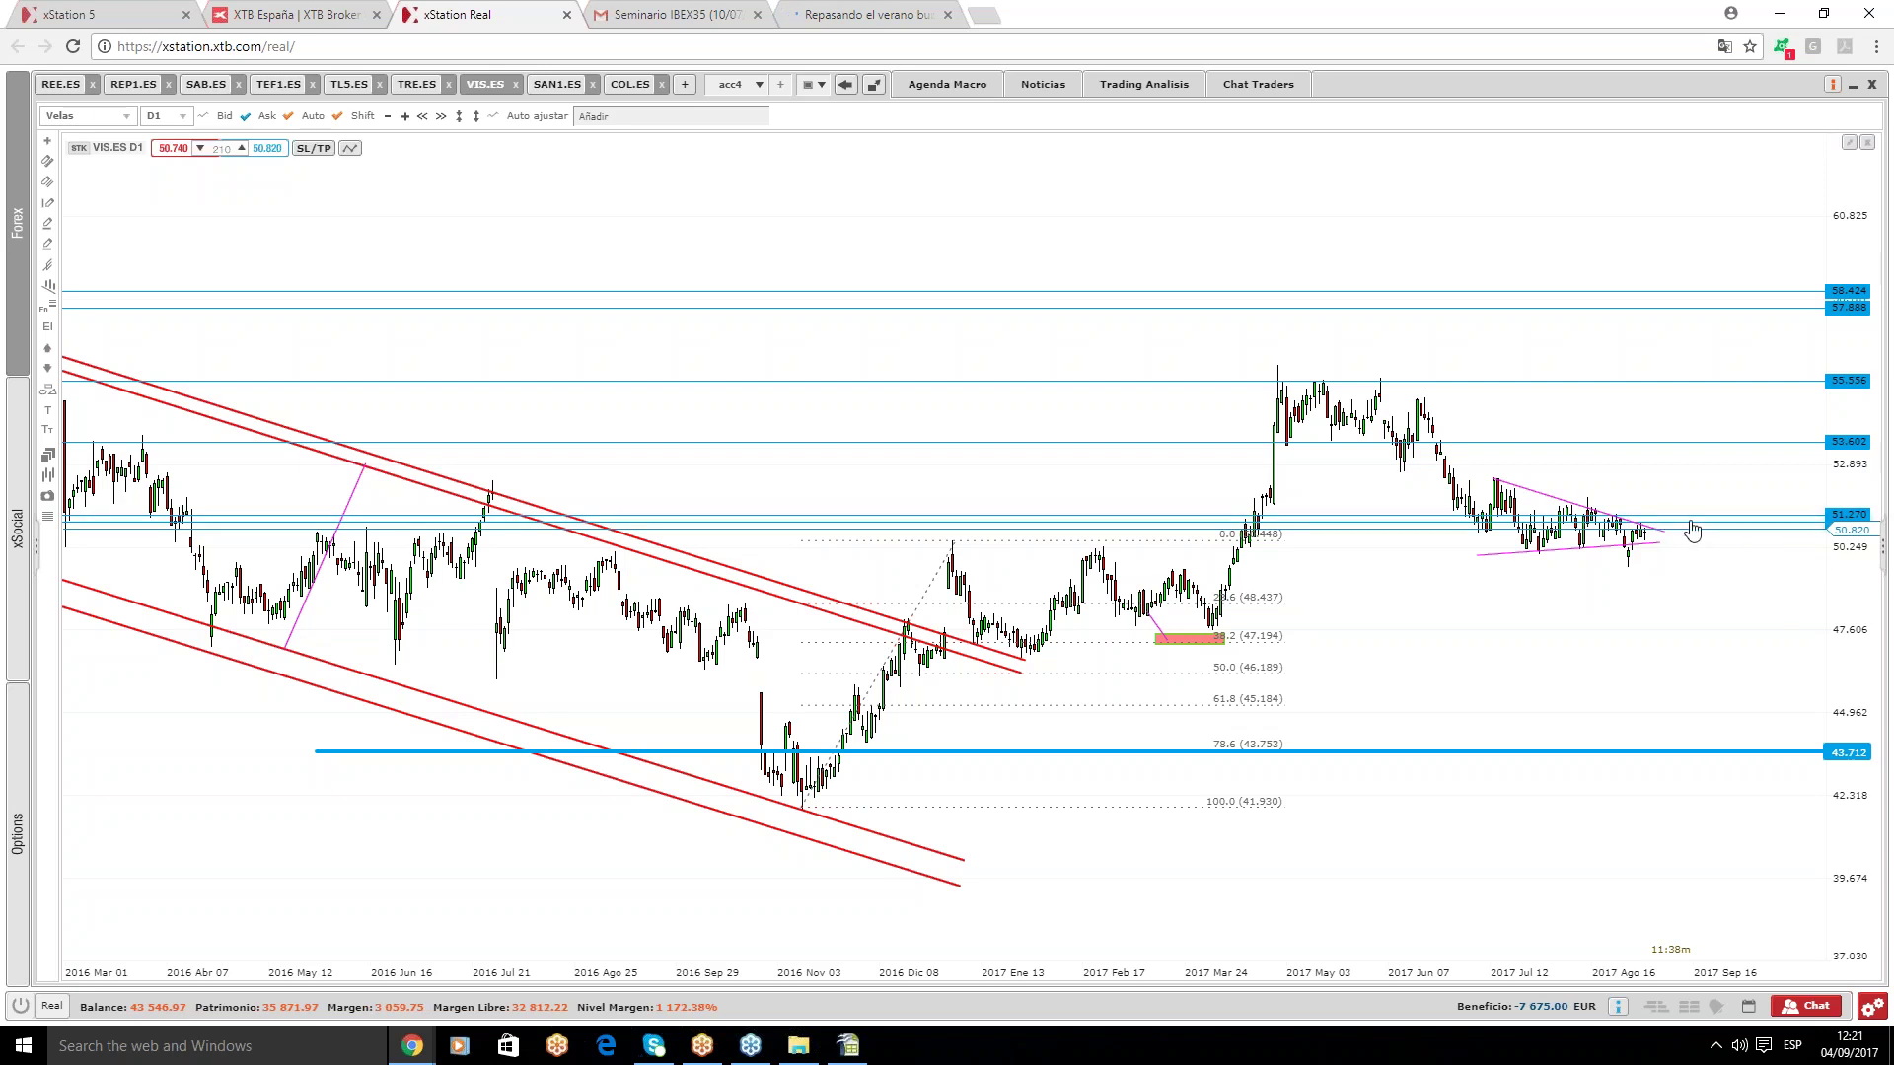
{"action": "mouse_move", "coordinate": [1692, 531]}
{"action": "left_click", "coordinate": [551, 85]}
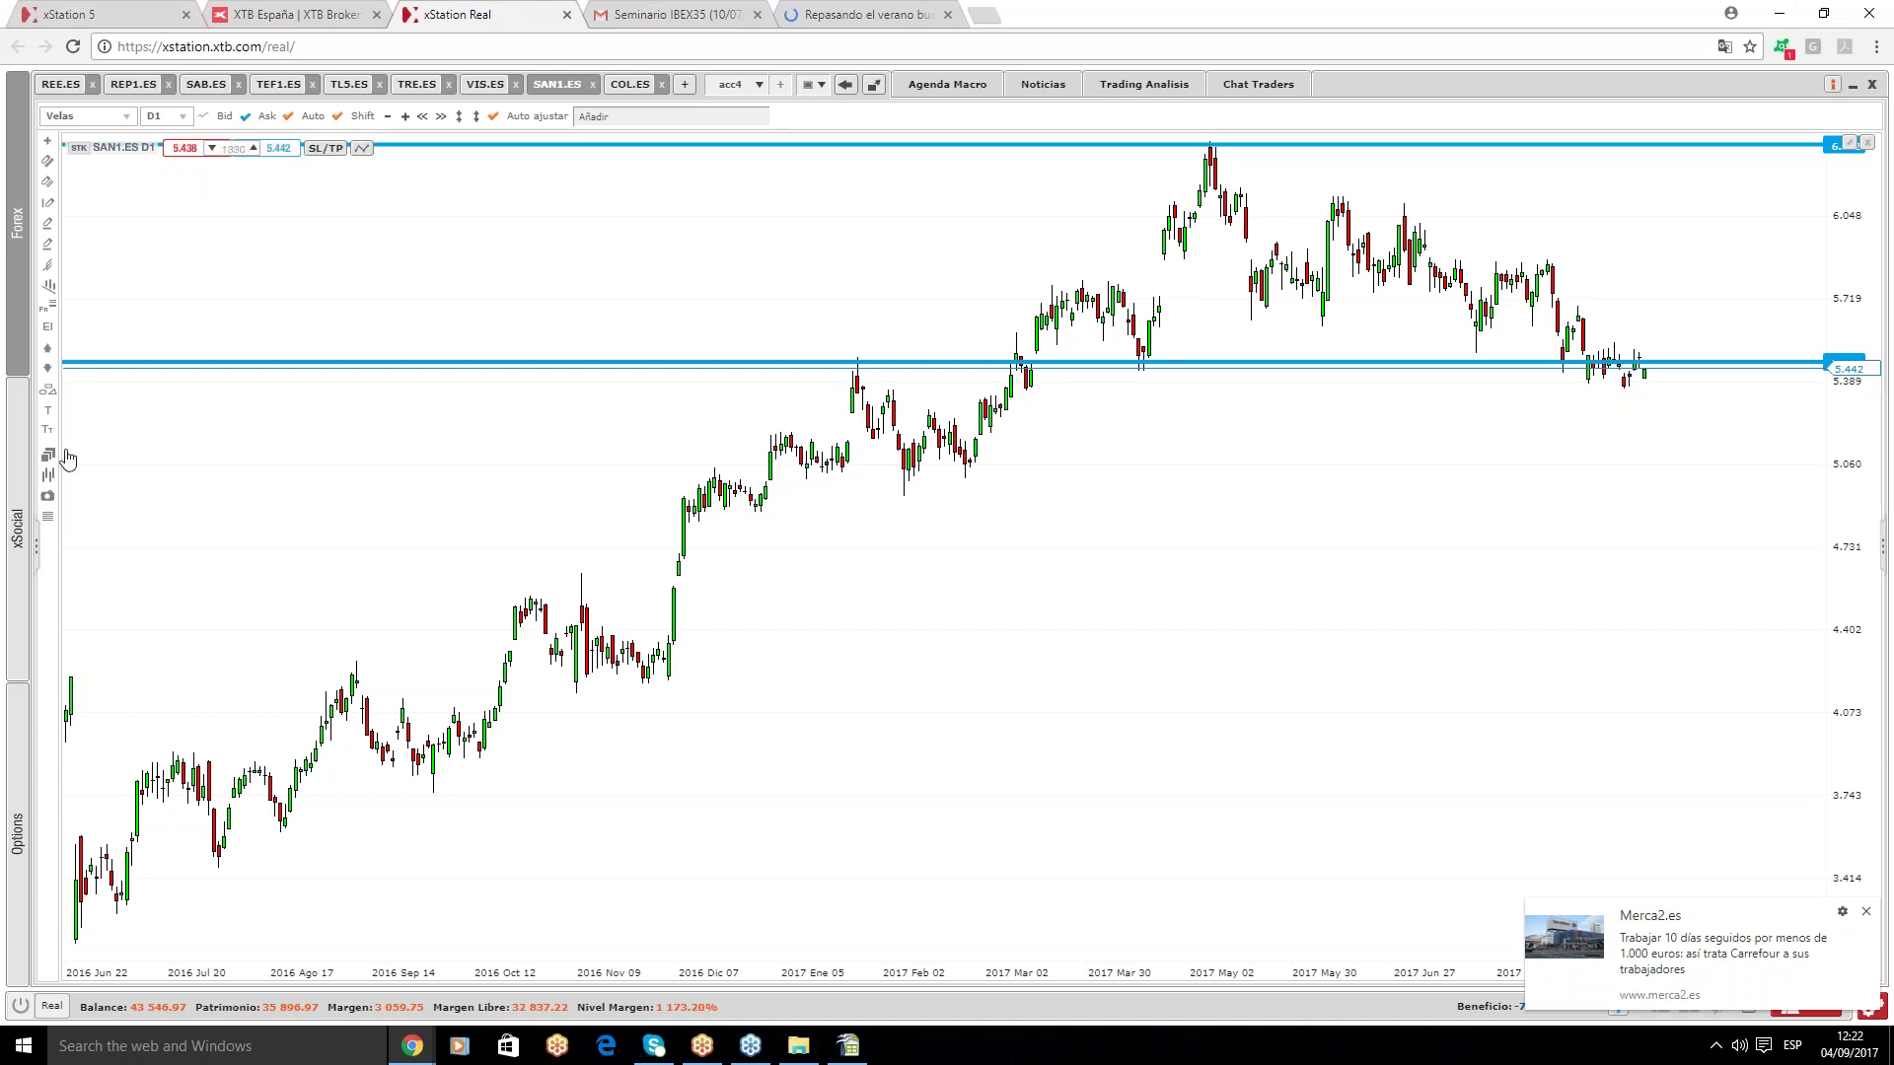
- Overlay SPA35 on the SAN1.ES chart via Comparar símbolos, then bring up the COL.ES chart
{"action": "mouse_move", "coordinate": [51, 481]}
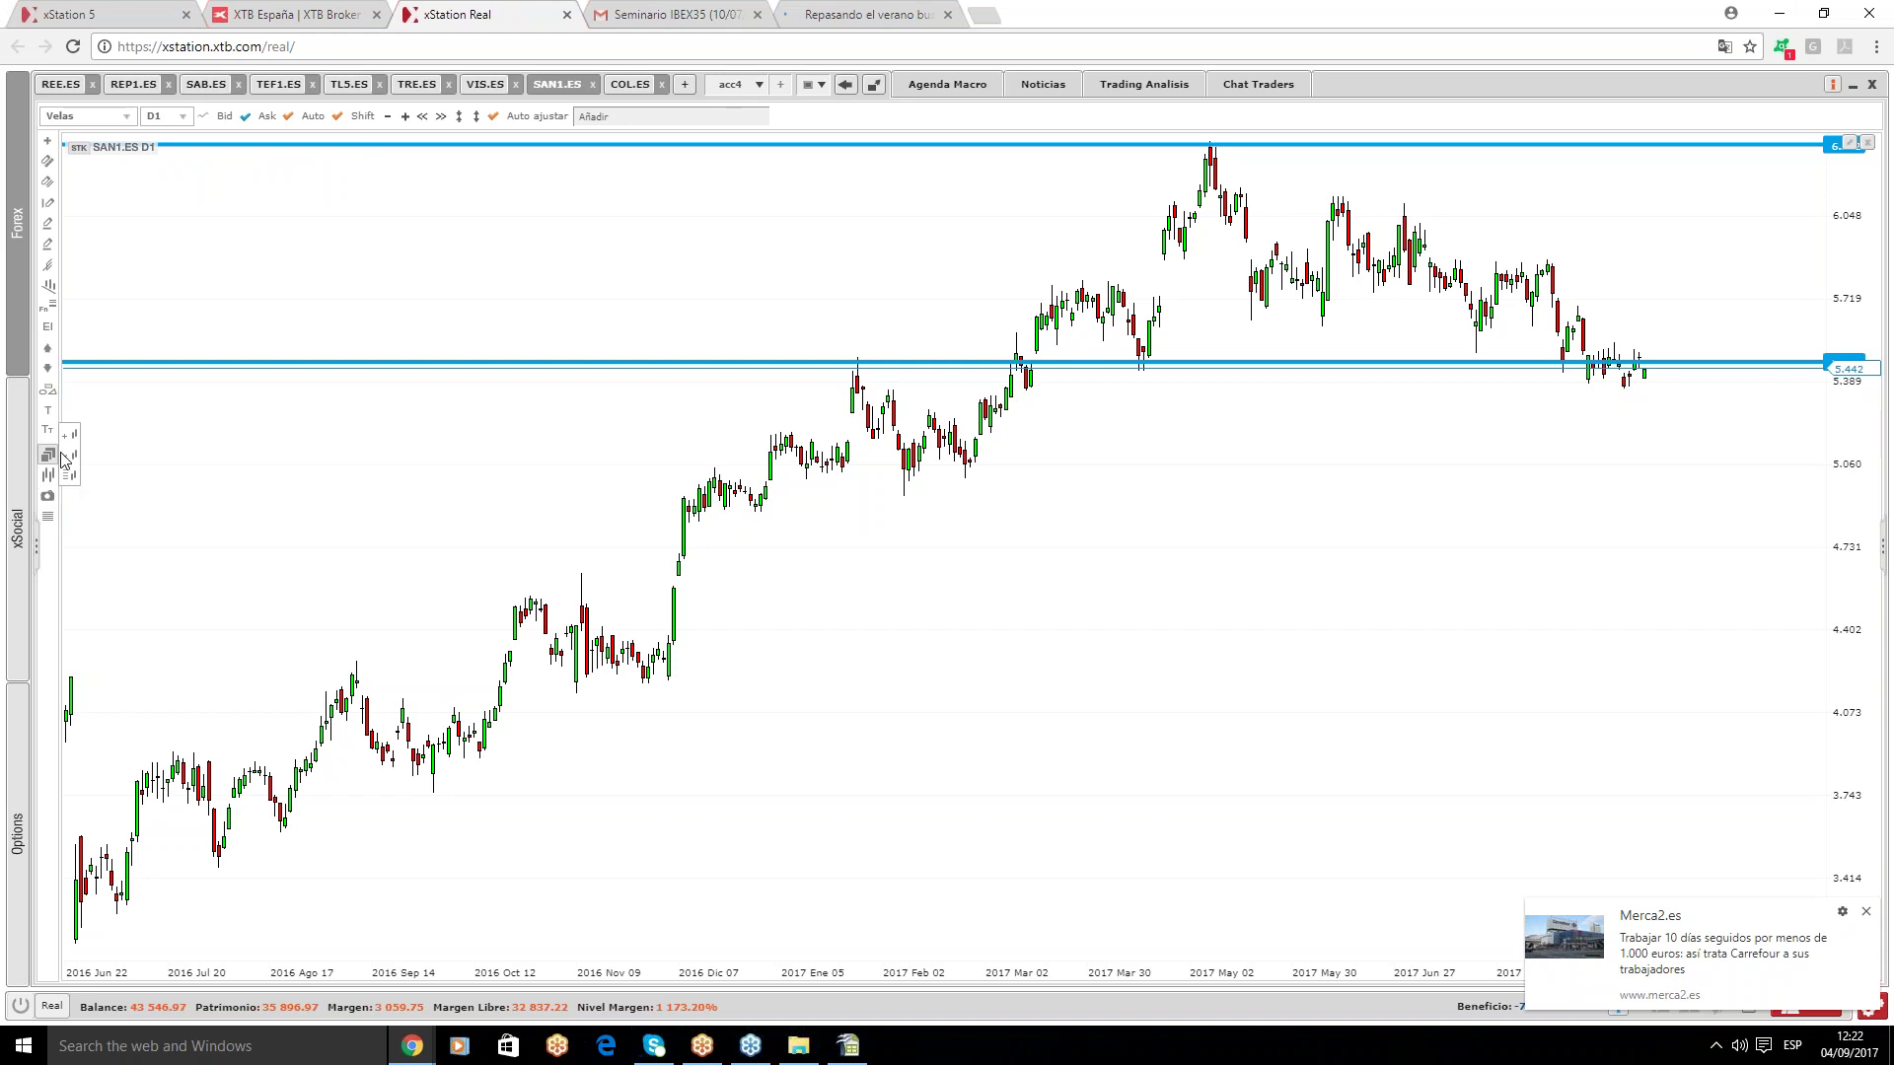
{"action": "left_click", "coordinate": [69, 435]}
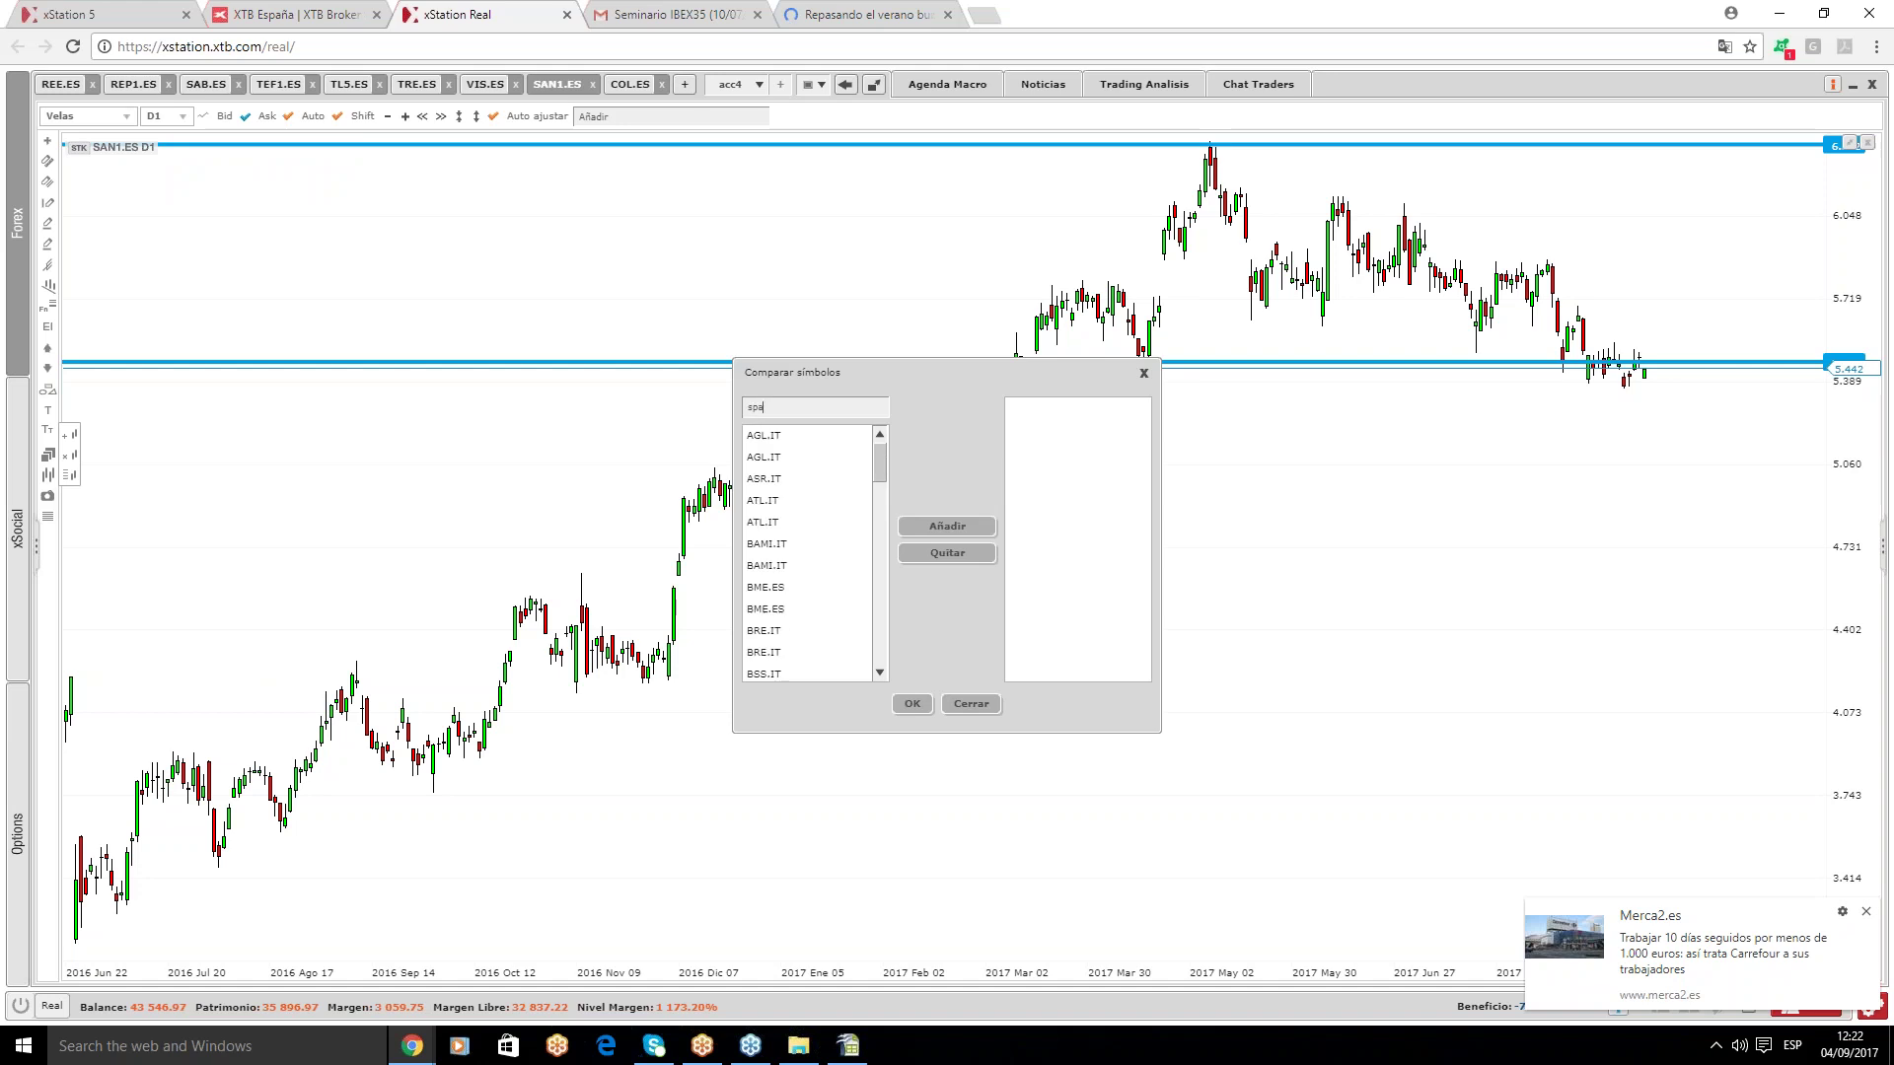
{"action": "left_click", "coordinate": [753, 412]}
{"action": "type", "text": "spa3"}
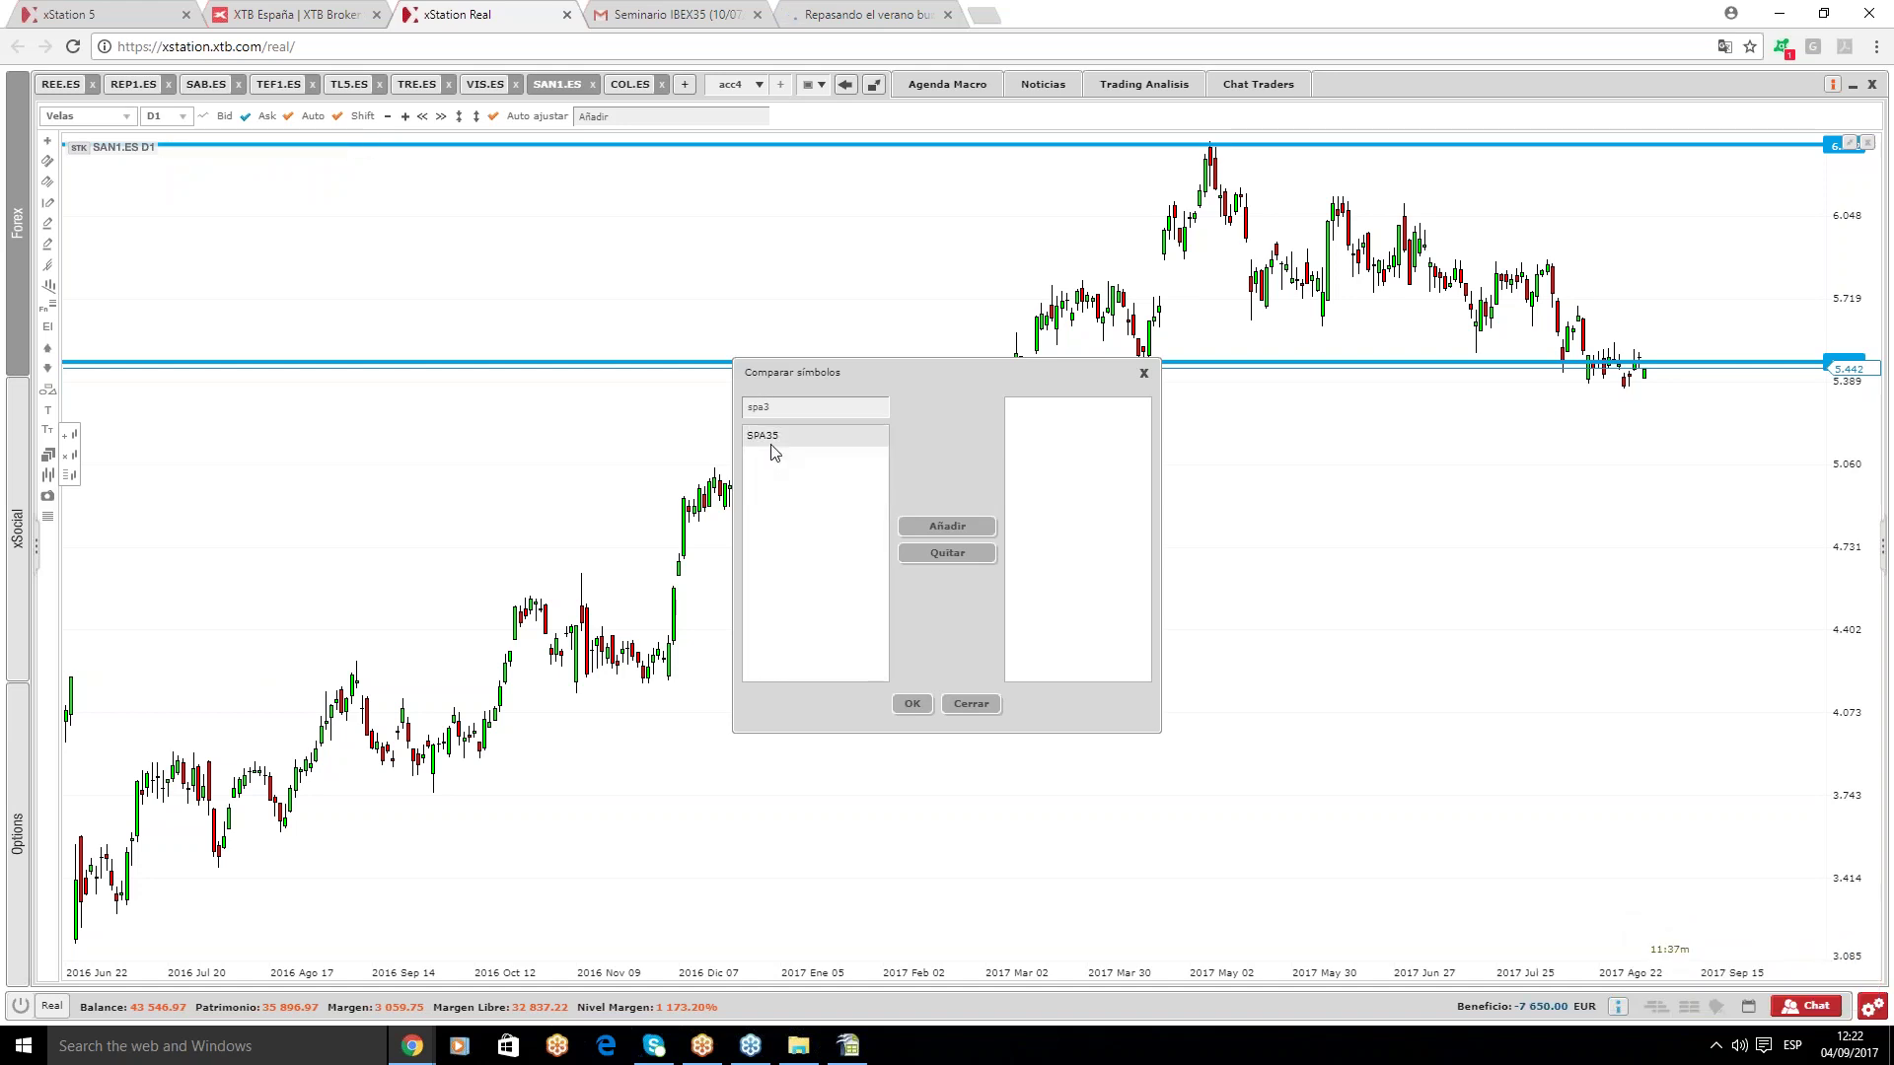
{"action": "left_click", "coordinate": [947, 526]}
{"action": "left_click", "coordinate": [911, 704]}
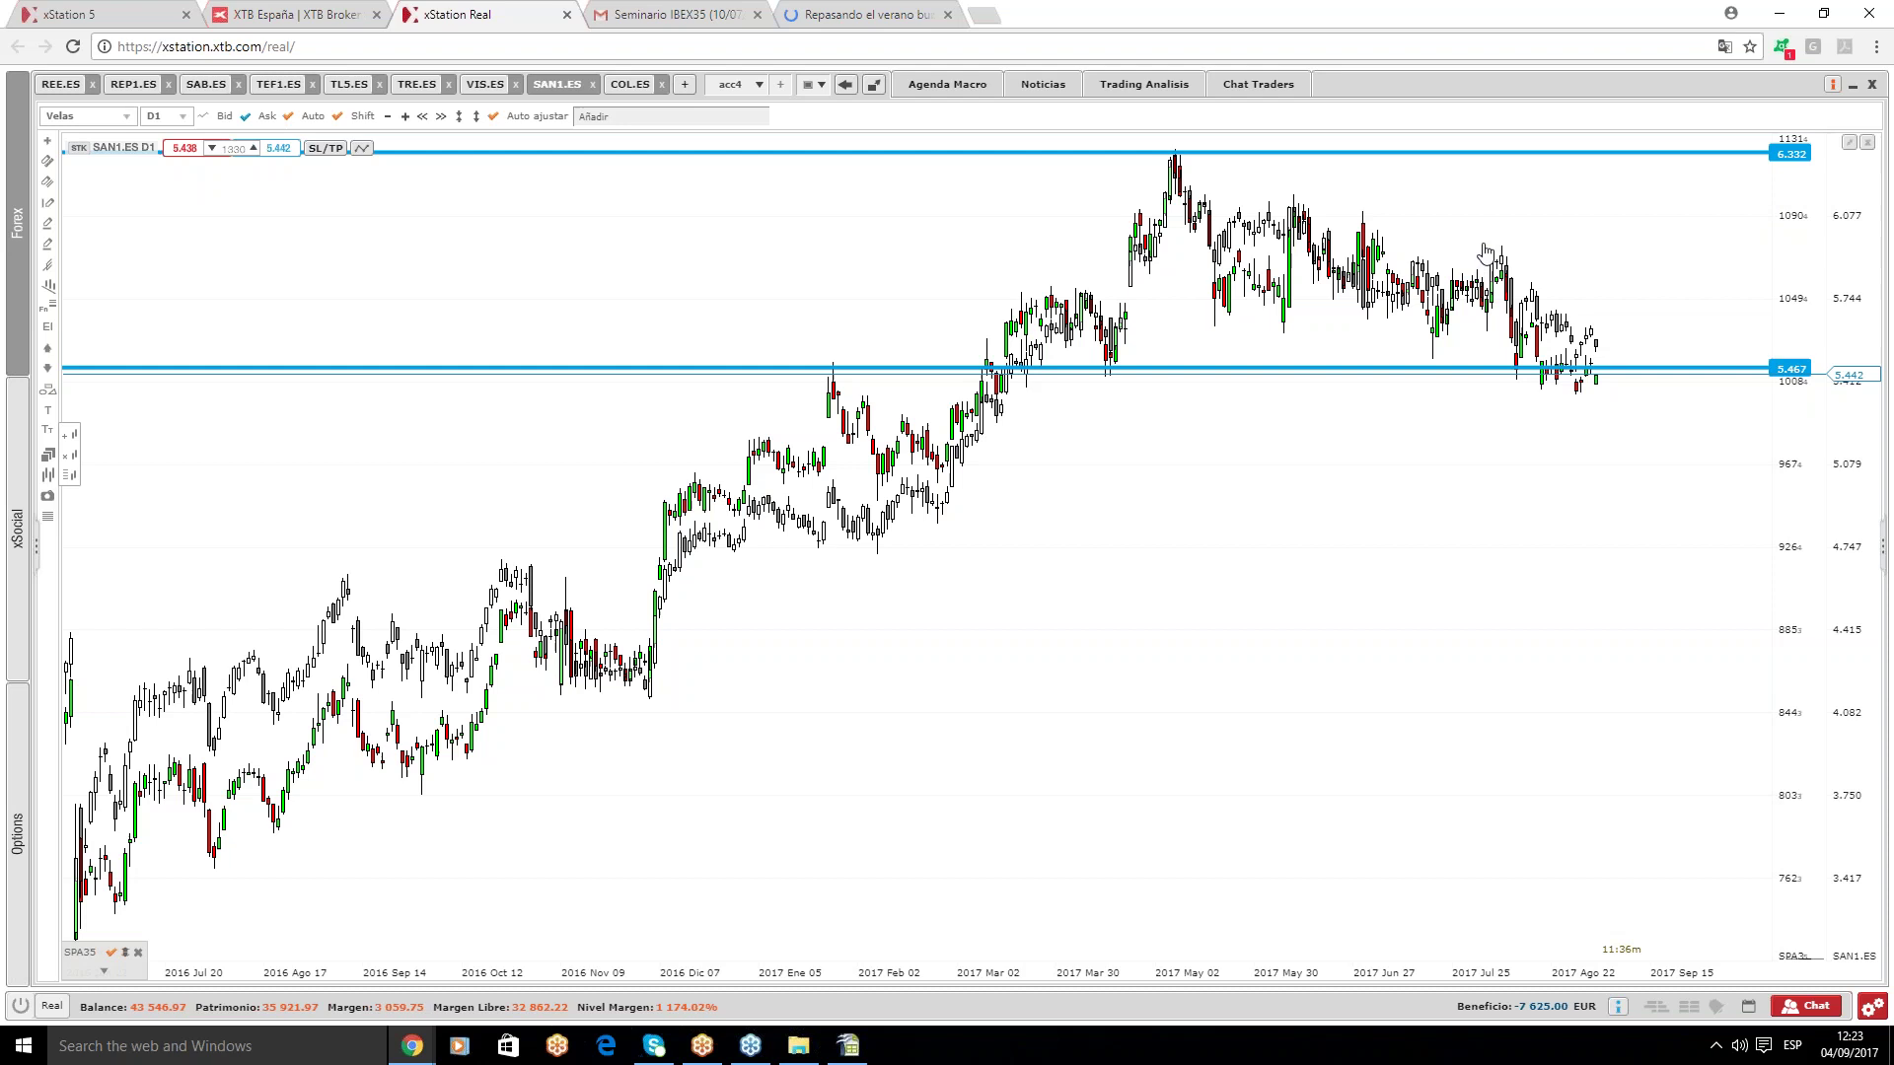
{"action": "left_click", "coordinate": [629, 84]}
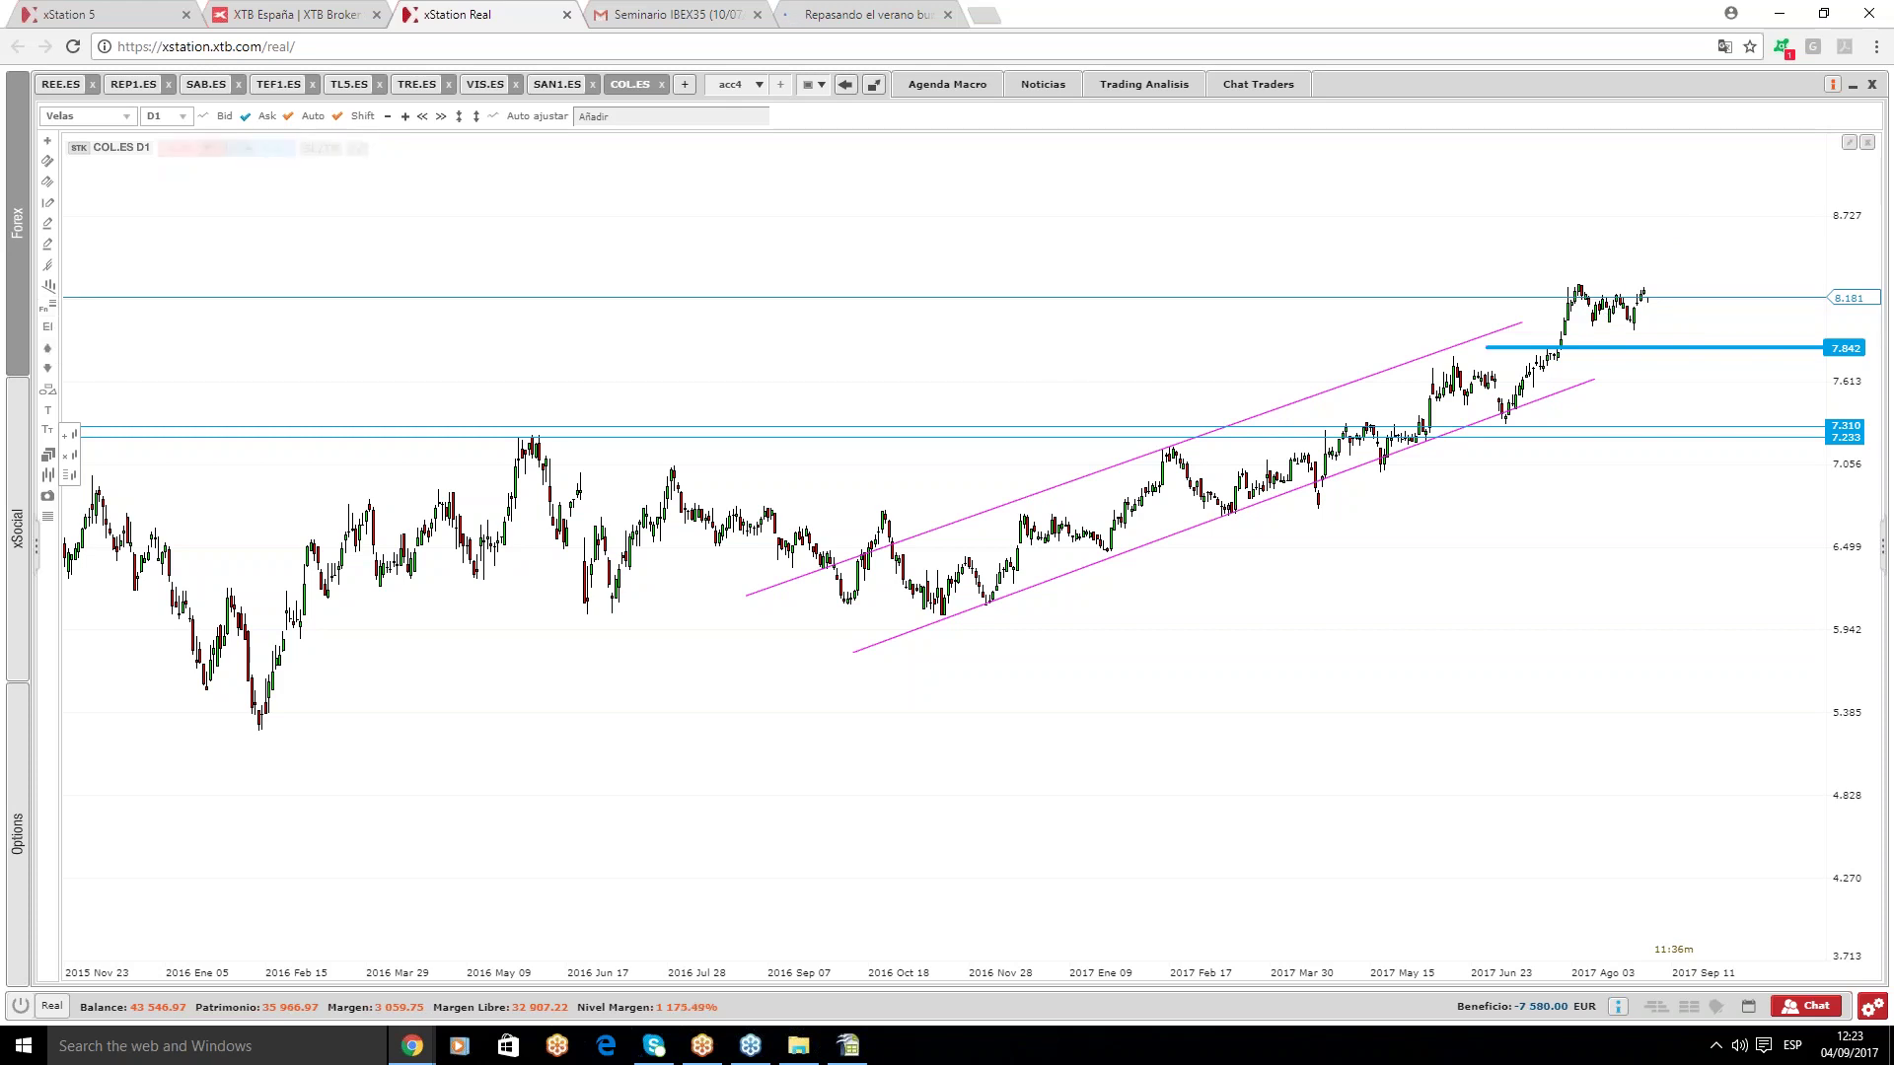
- Draw a horizontal resistance line at 8.280 on COL.ES after glancing at the Calc sheet
{"action": "left_click_drag", "start_coordinate": [1611, 357], "coordinate": [1606, 293]}
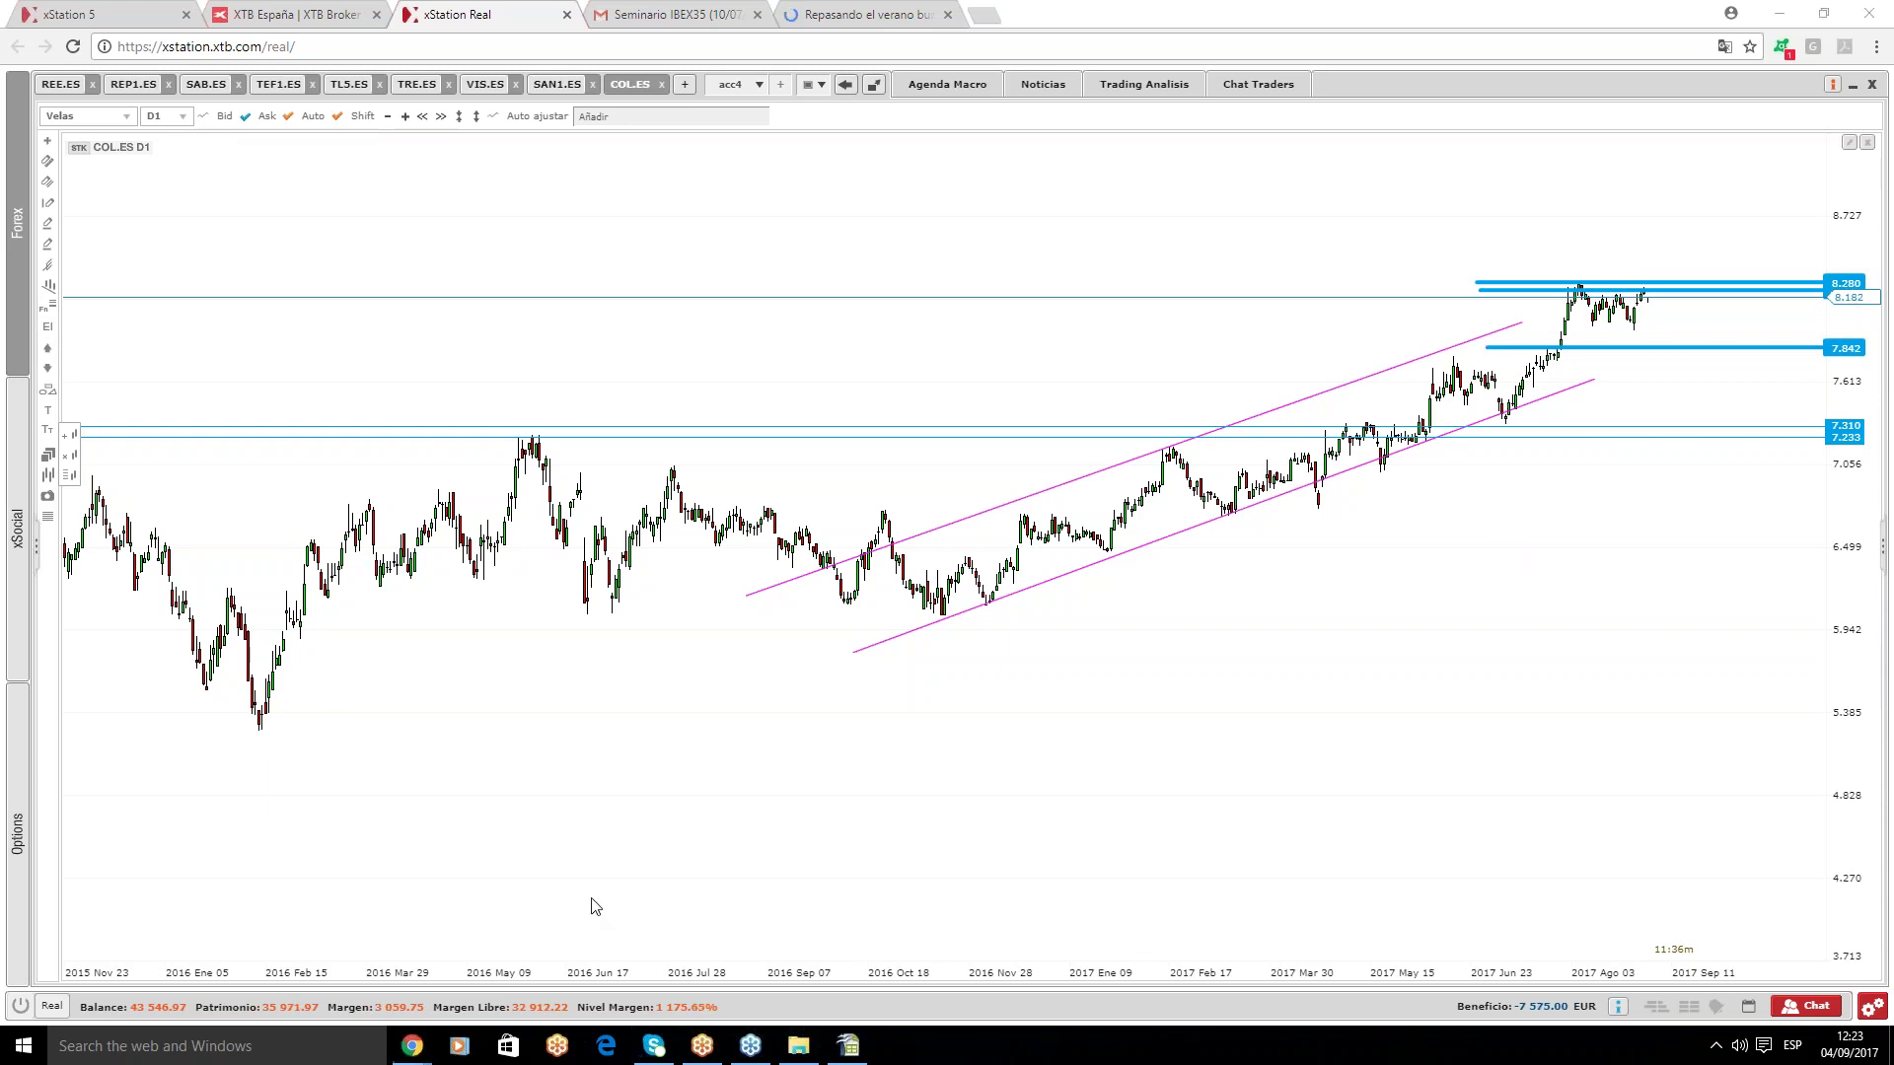
{"action": "left_click", "coordinate": [849, 1045]}
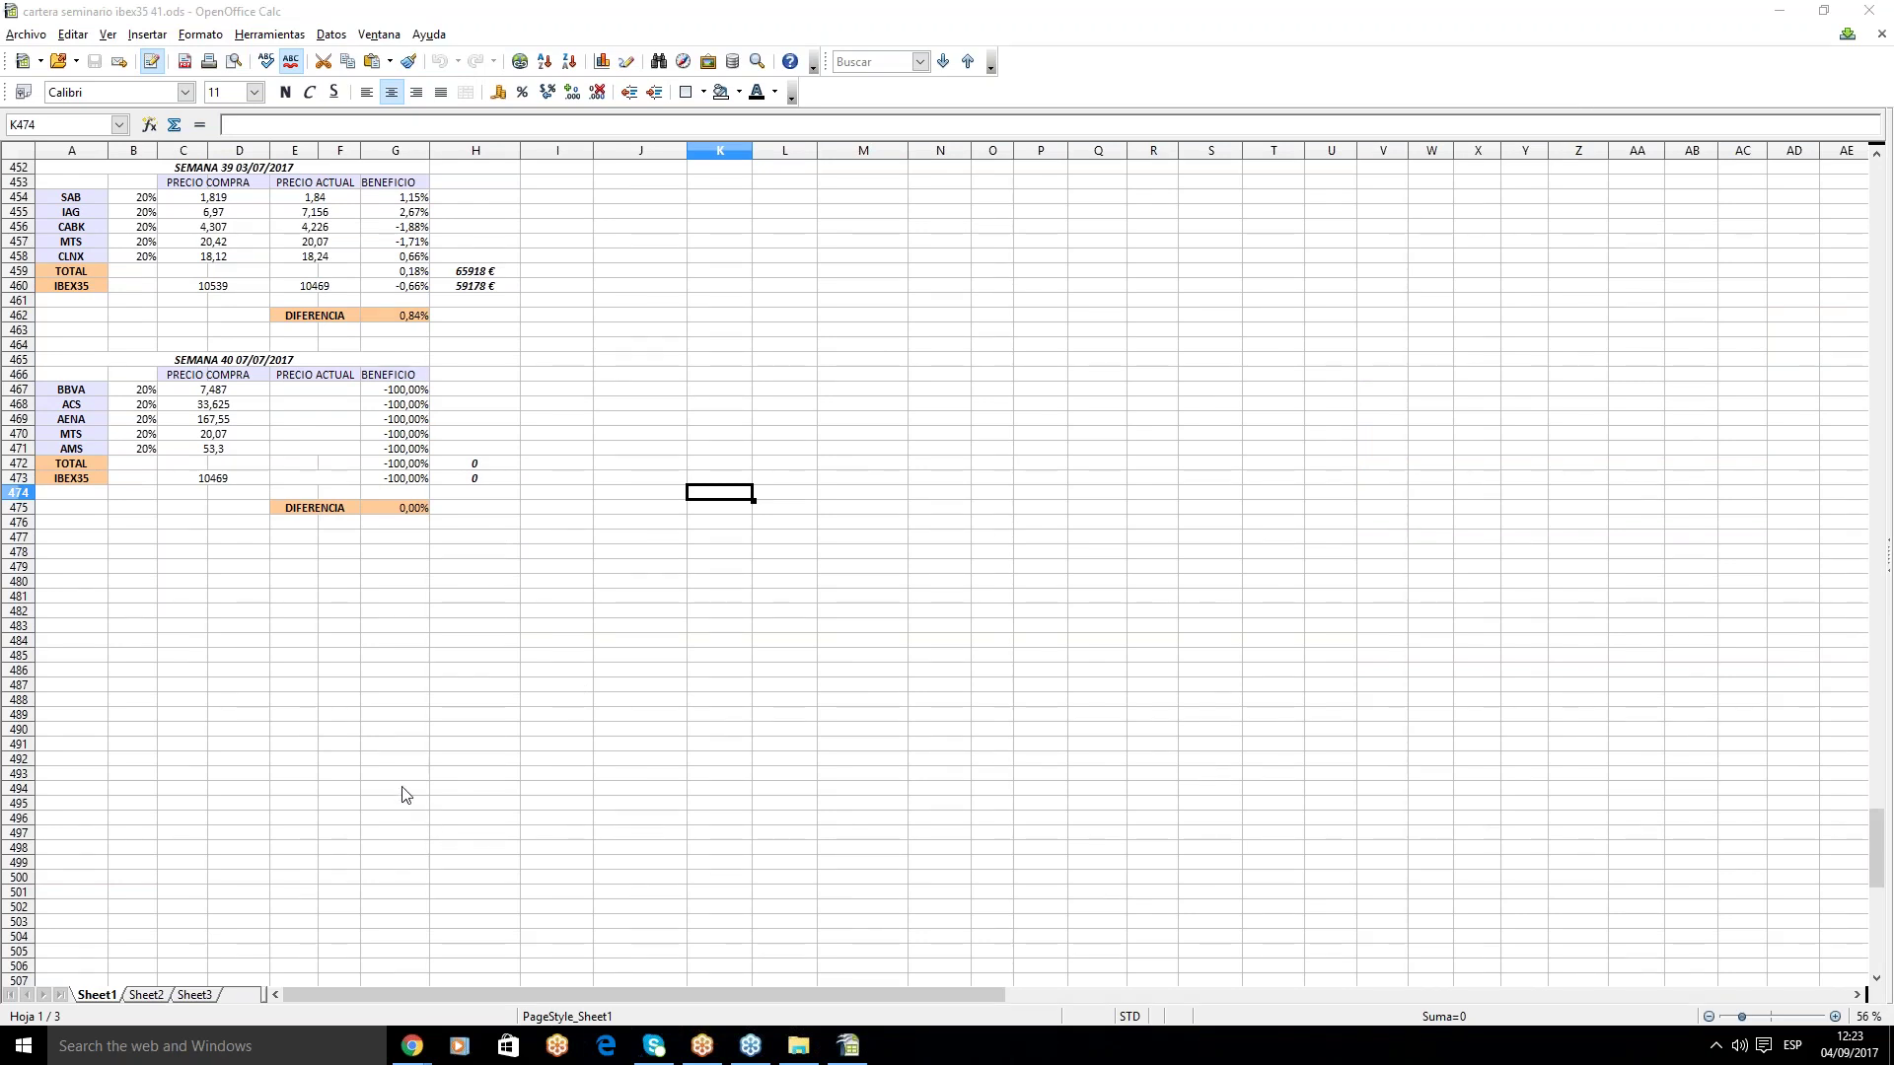
{"action": "mouse_move", "coordinate": [412, 1045]}
{"action": "left_click", "coordinate": [318, 959]}
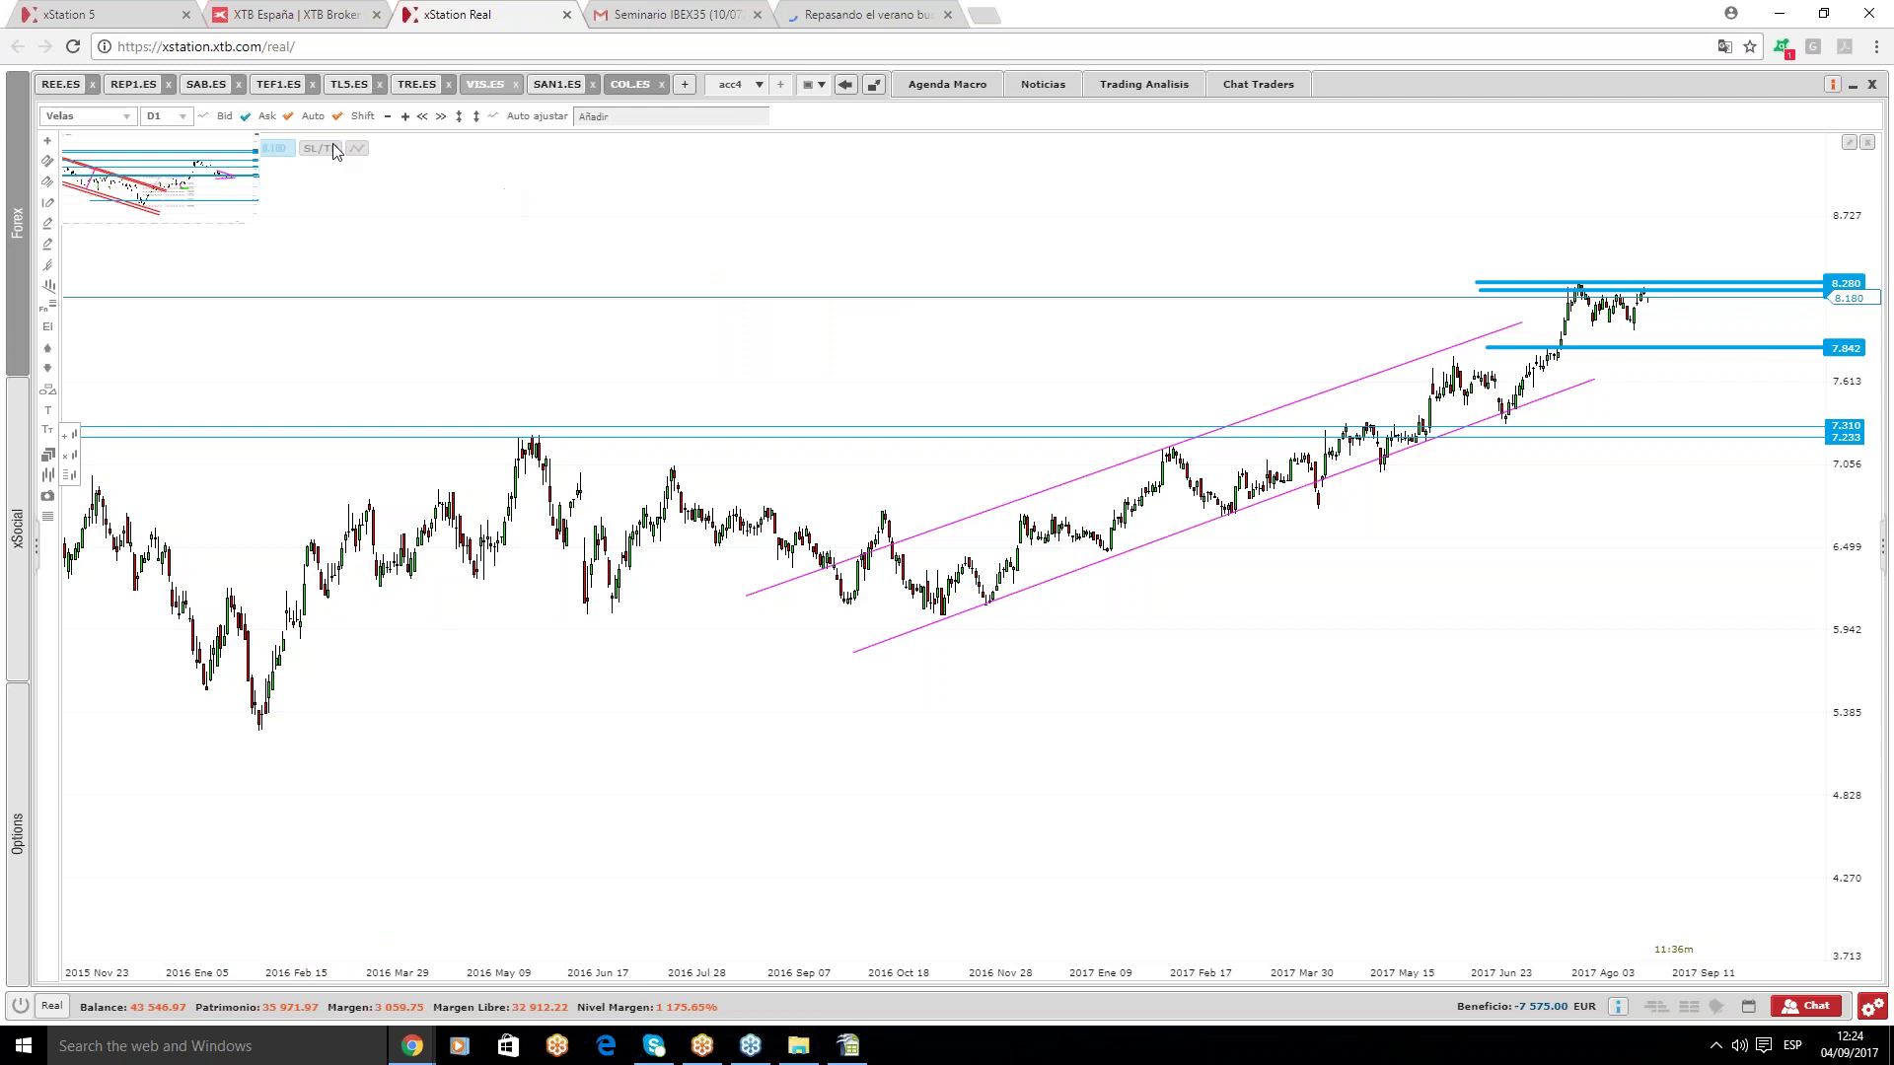
- Load the acc workspace, view the BBVA.ES chart, and go back to the Calc portfolio sheet
{"action": "left_click", "coordinate": [759, 86]}
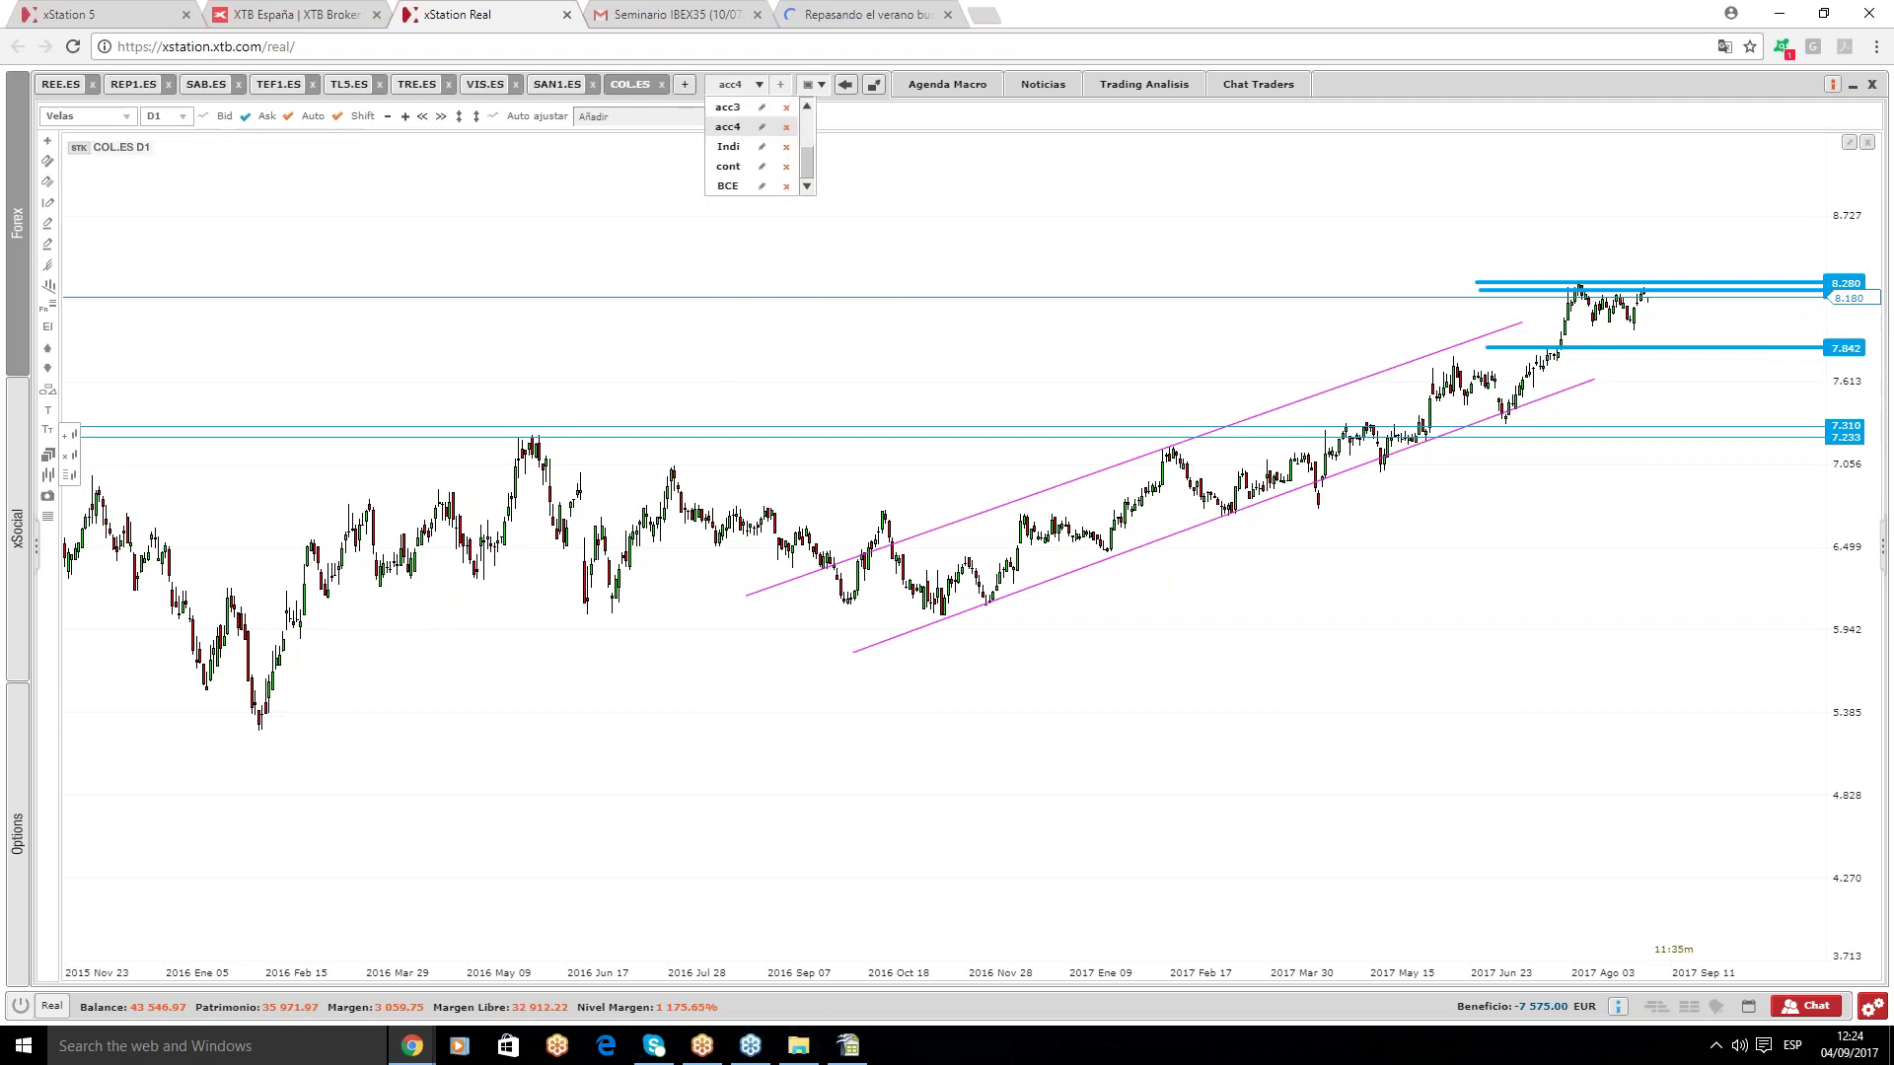
{"action": "left_click_drag", "start_coordinate": [809, 163], "coordinate": [809, 123]}
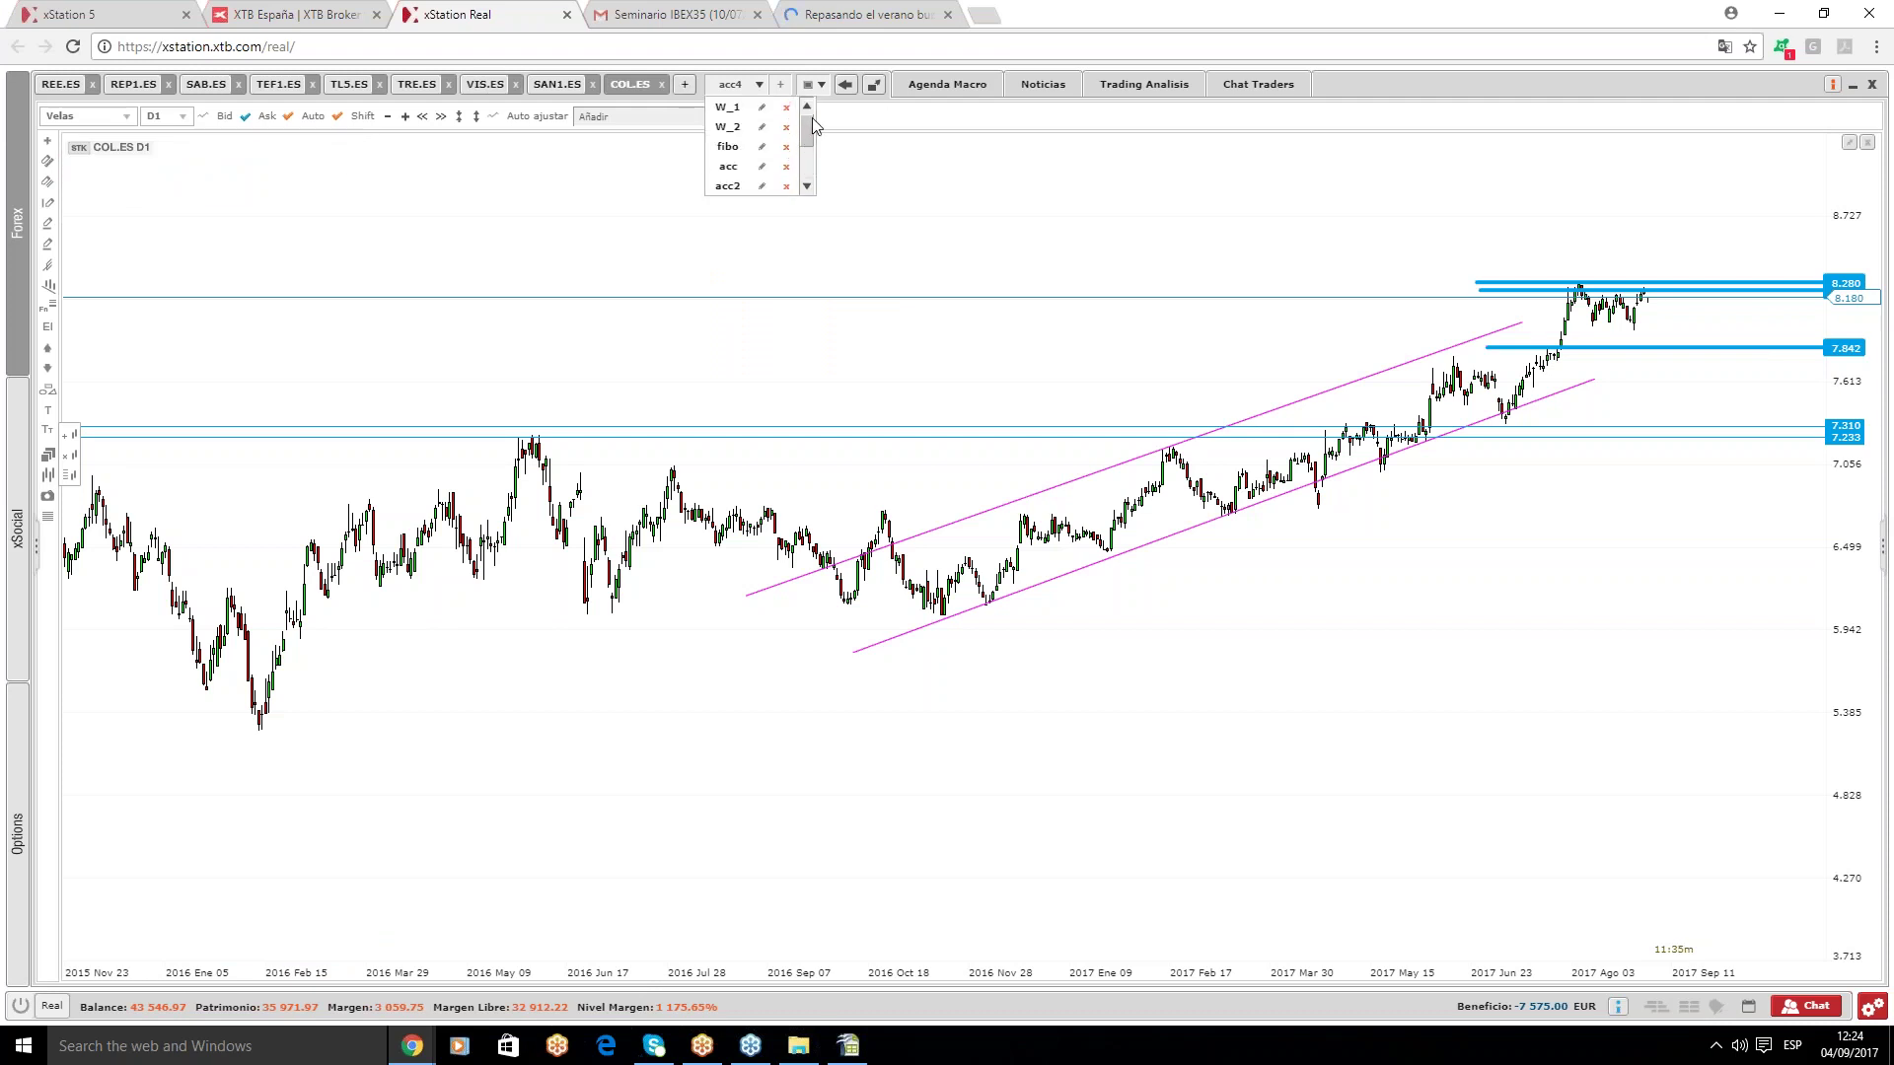
{"action": "left_click", "coordinate": [735, 176]}
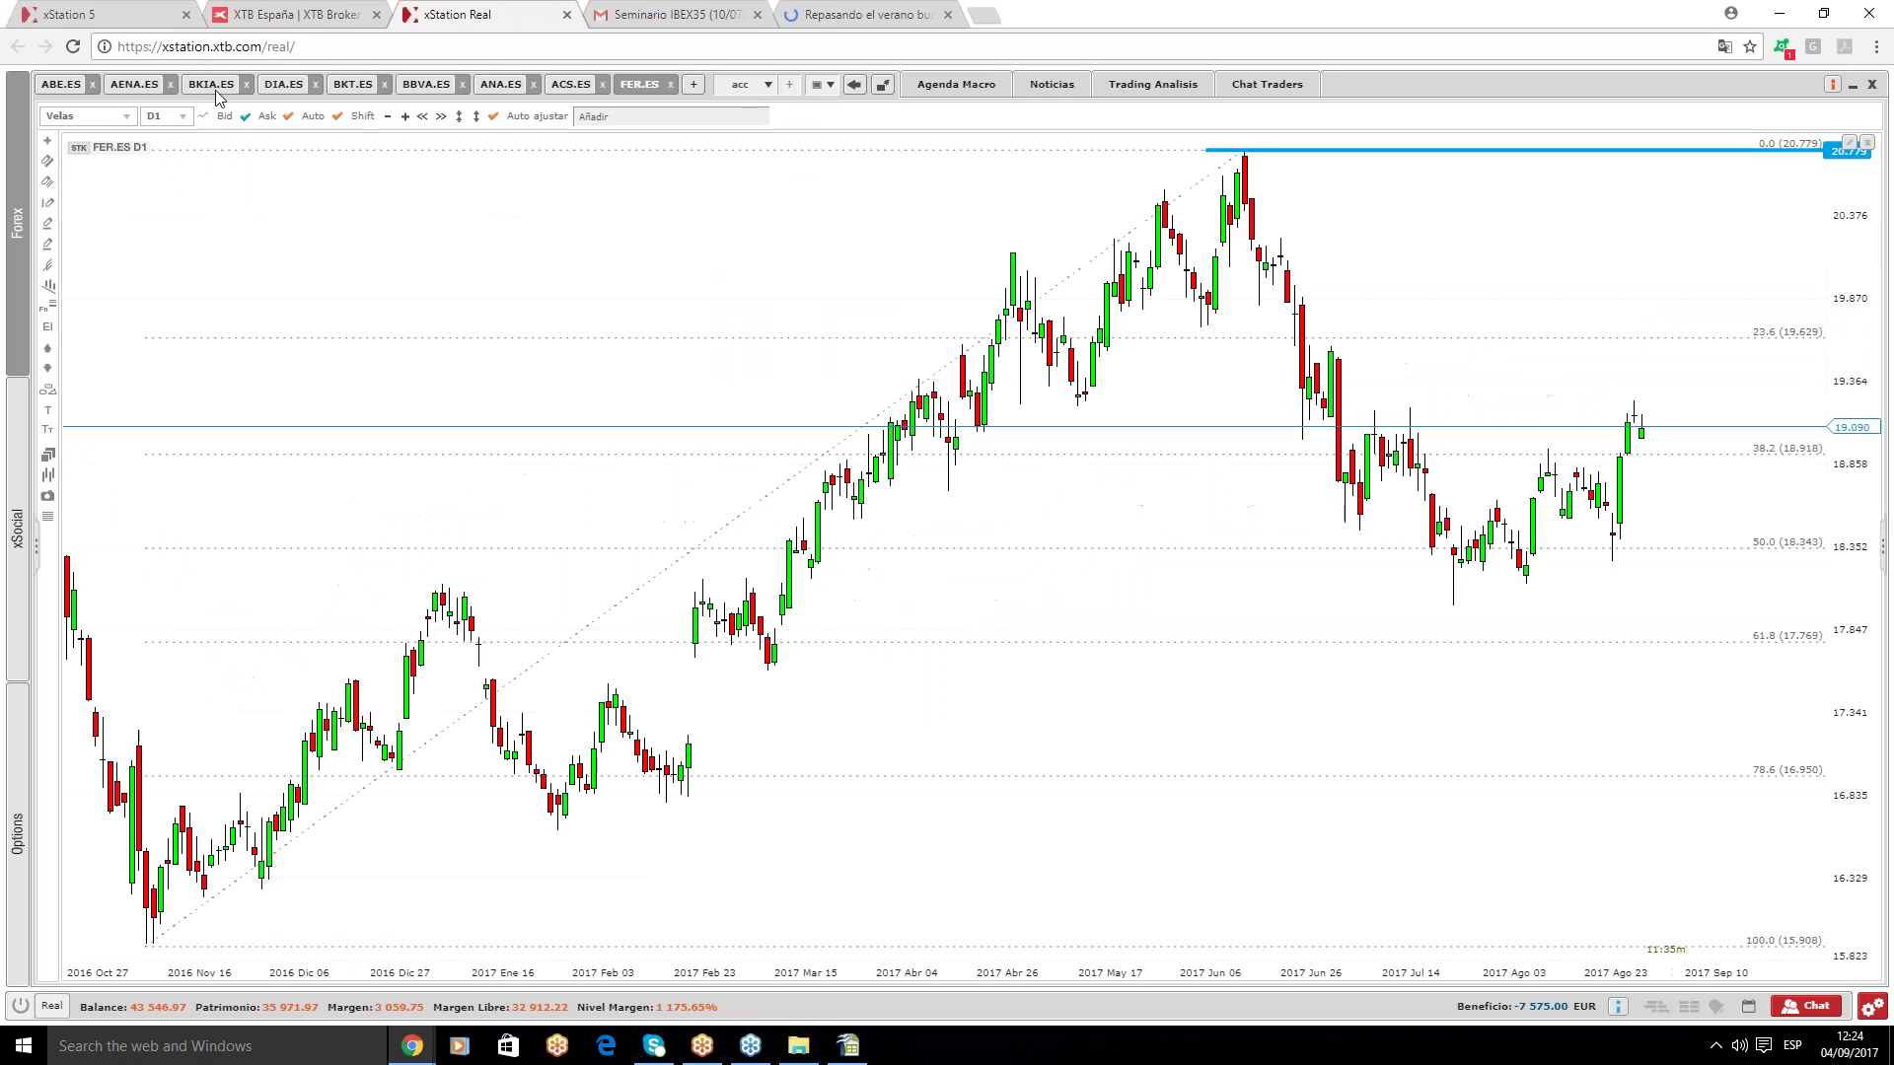
{"action": "left_click", "coordinate": [432, 84]}
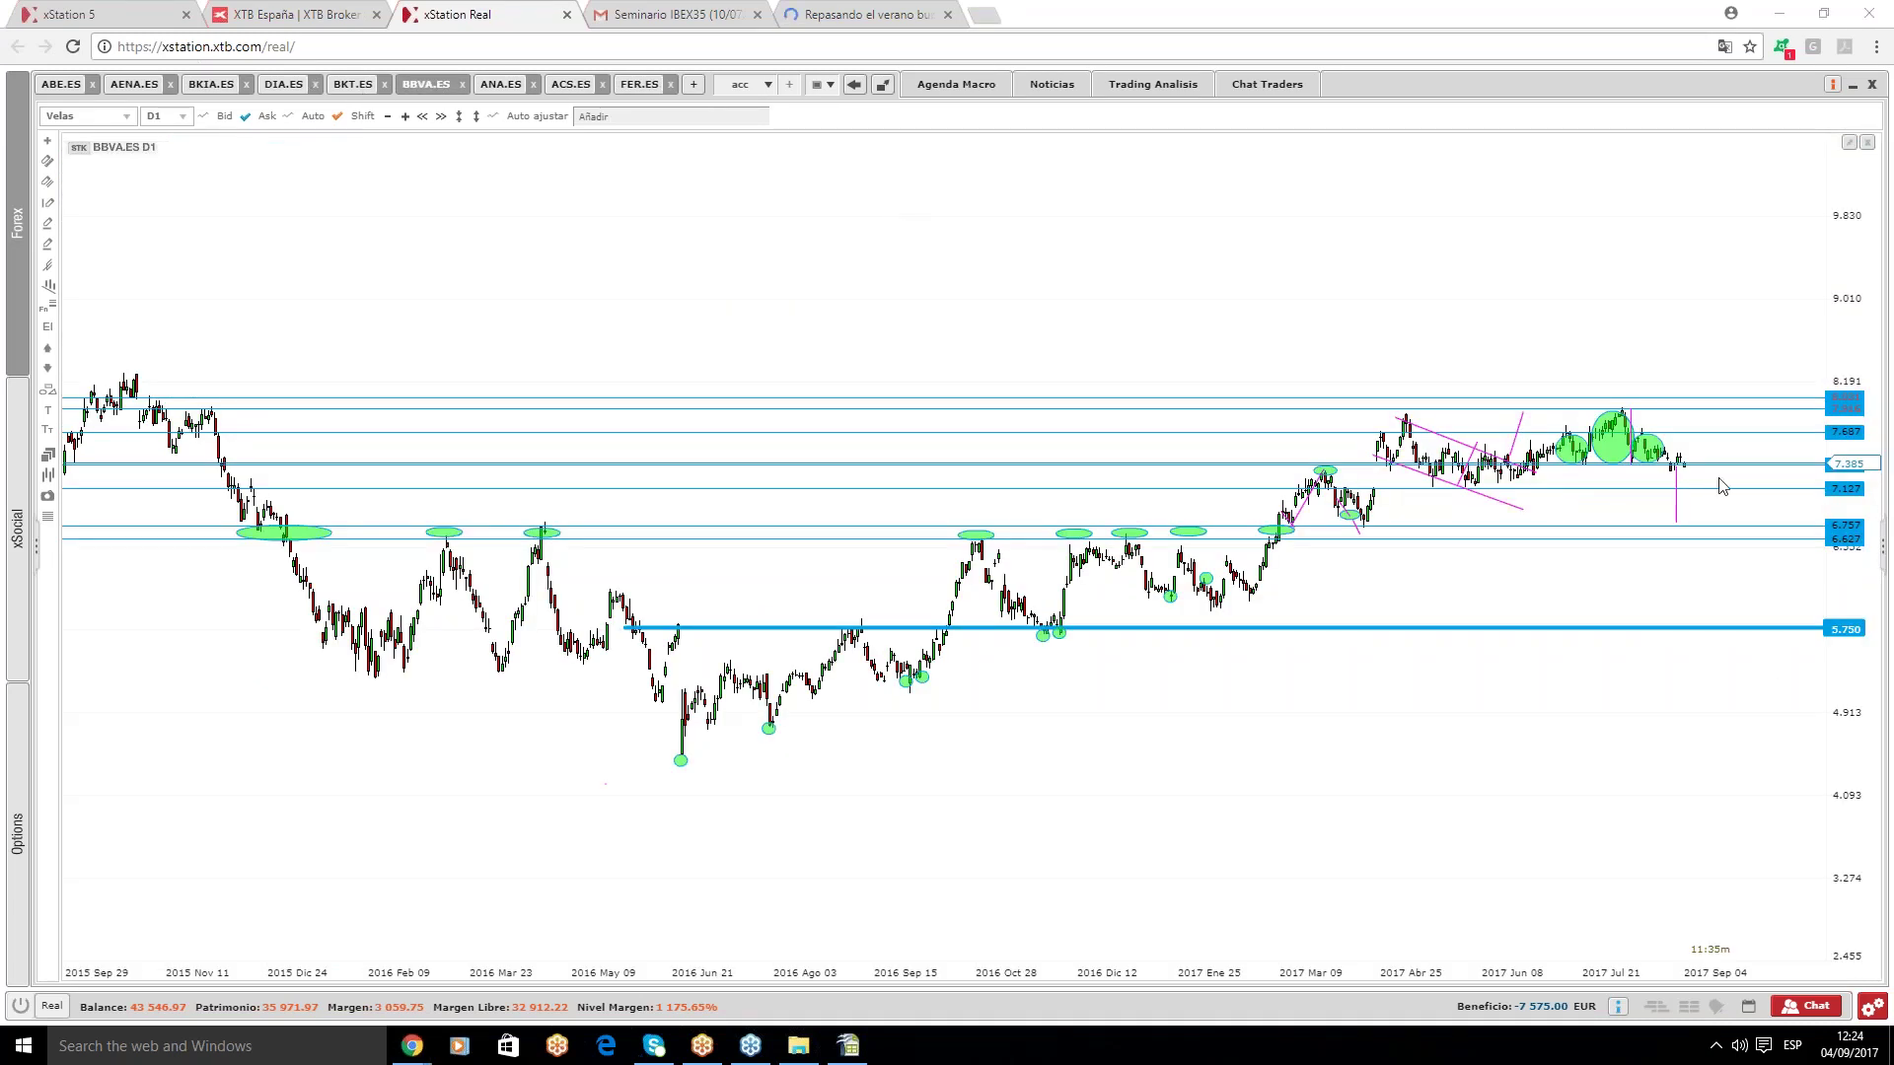
{"action": "left_click", "coordinate": [848, 1046]}
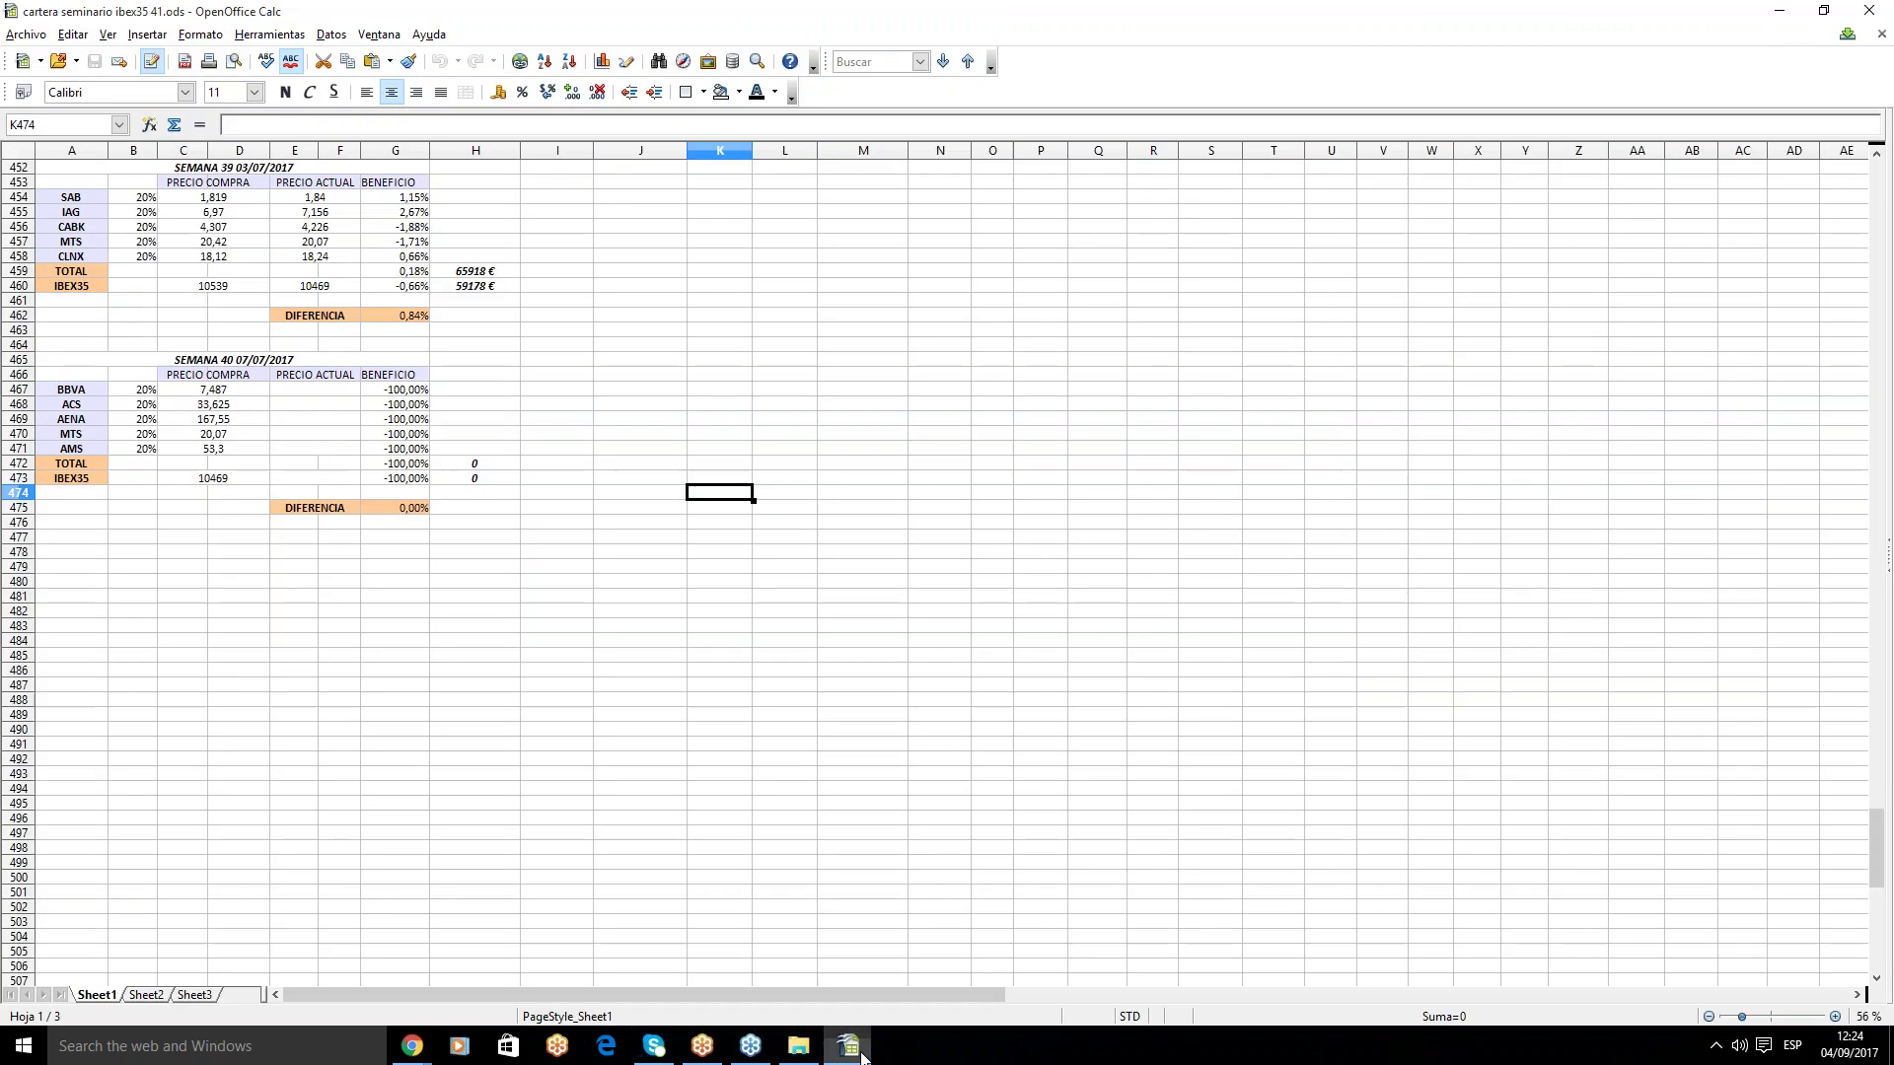
- Enter 7,385 as BBVA's current price in E467
{"action": "left_click", "coordinate": [277, 390]}
{"action": "type", "text": "7,385"}
{"action": "key", "text": "Return"}
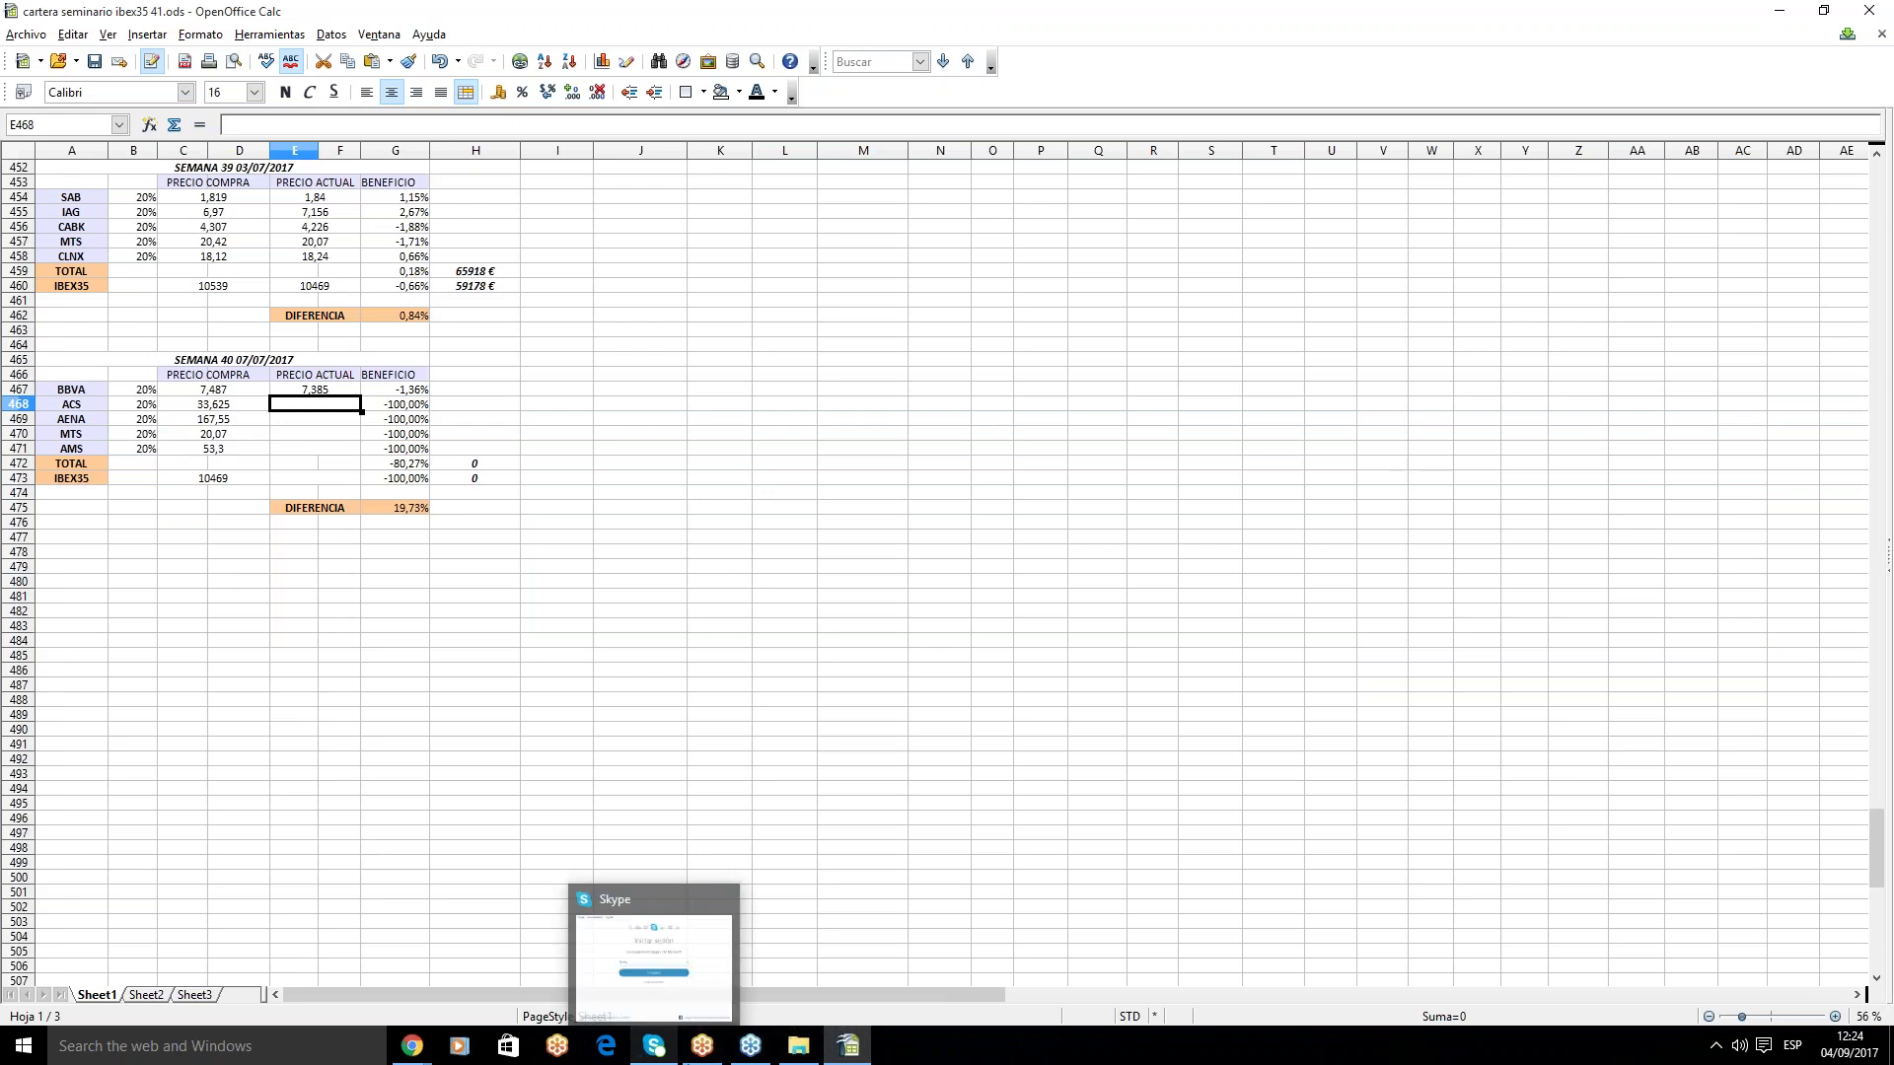
- Check the ACS.ES chart and enter 31,84 as ACS's current price in E468
{"action": "mouse_move", "coordinate": [752, 1053]}
{"action": "mouse_move", "coordinate": [412, 1046]}
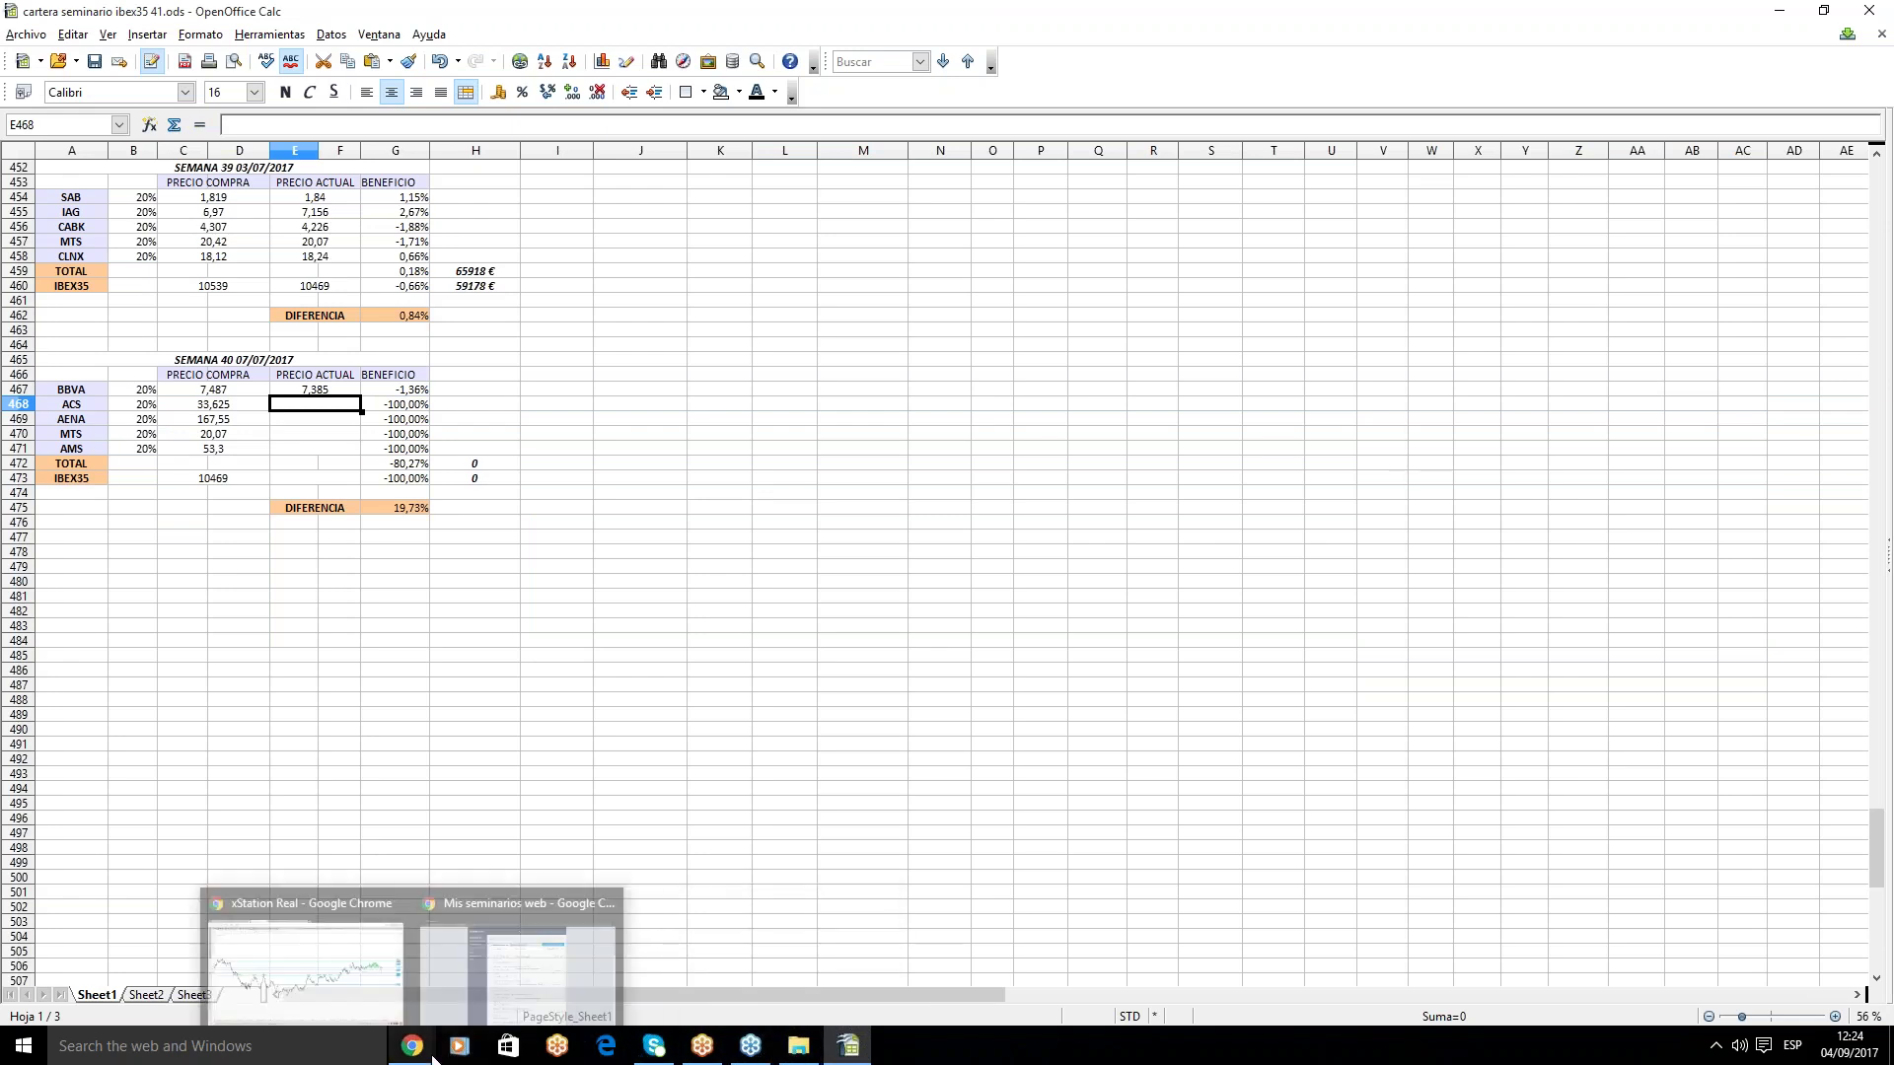
{"action": "left_click", "coordinate": [389, 909]}
{"action": "left_click", "coordinate": [562, 87]}
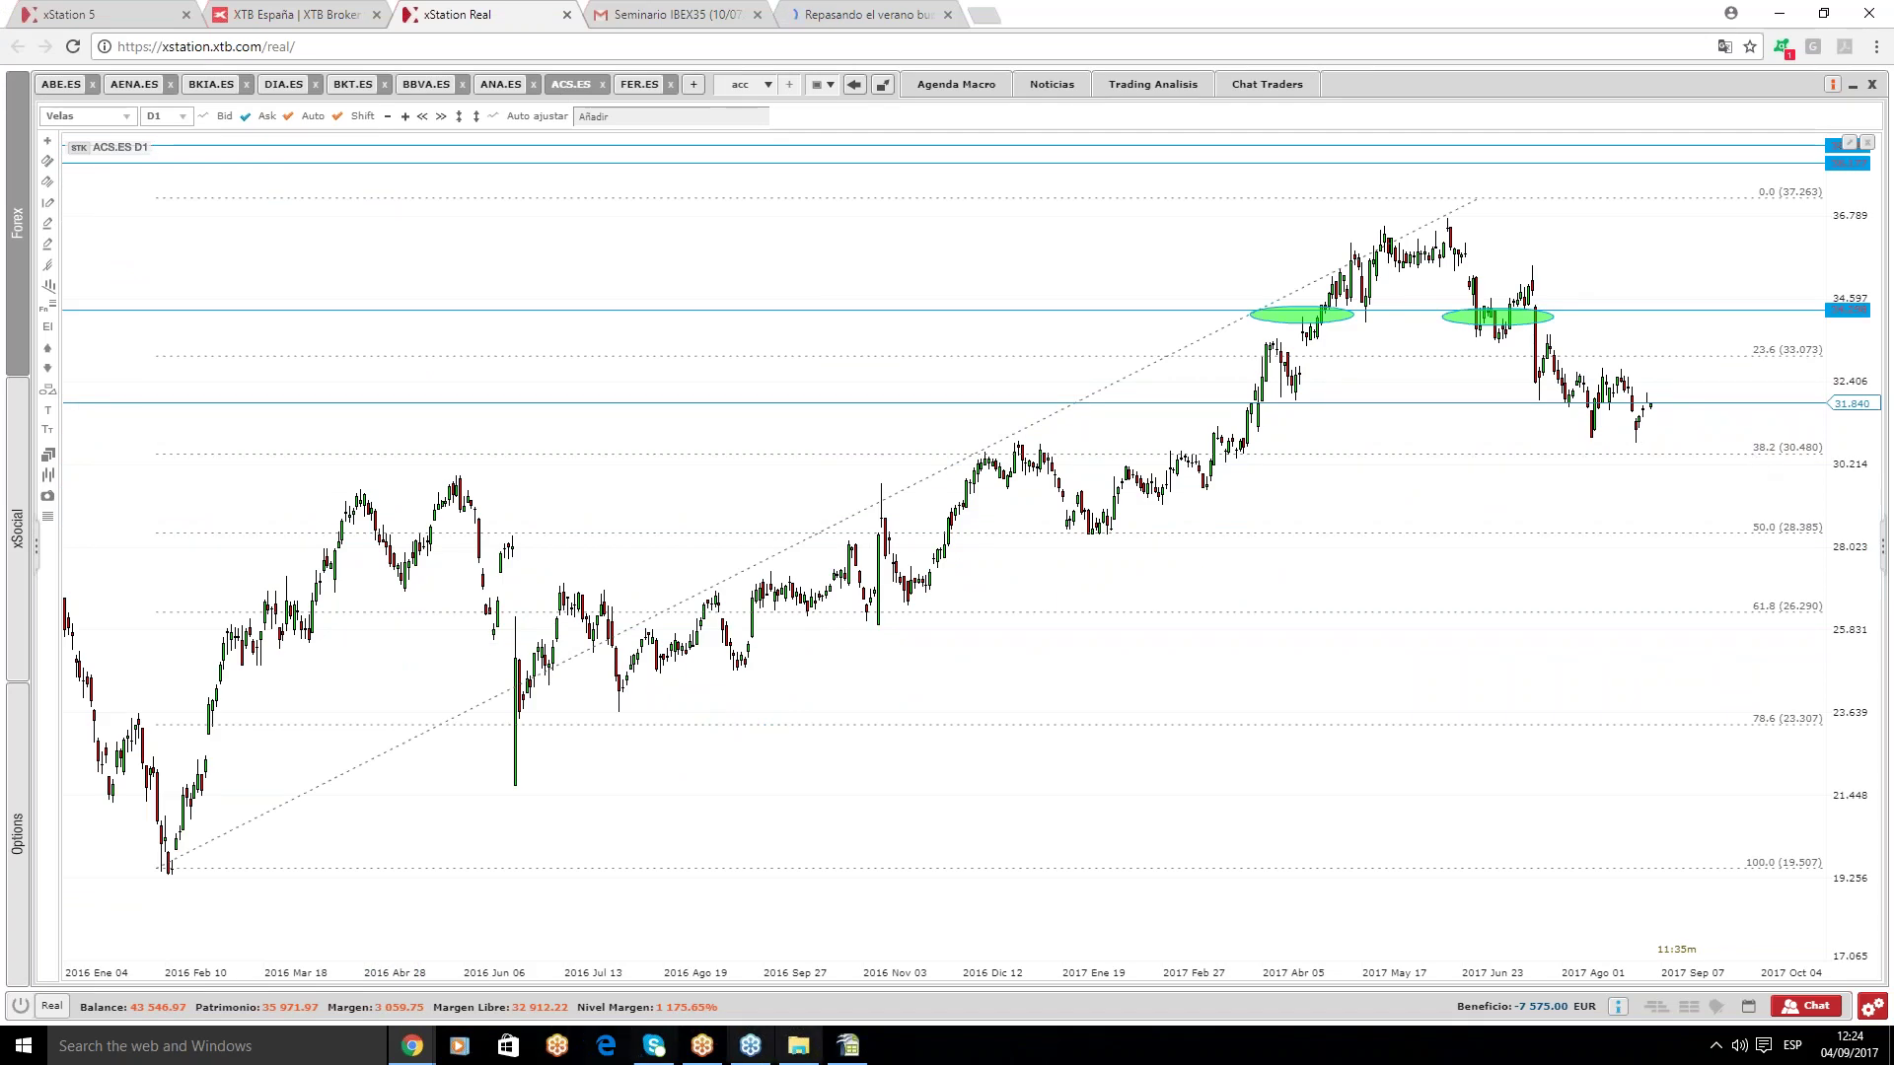
{"action": "left_click", "coordinate": [837, 1046]}
{"action": "type", "text": "31,84"}
{"action": "key", "text": "Return"}
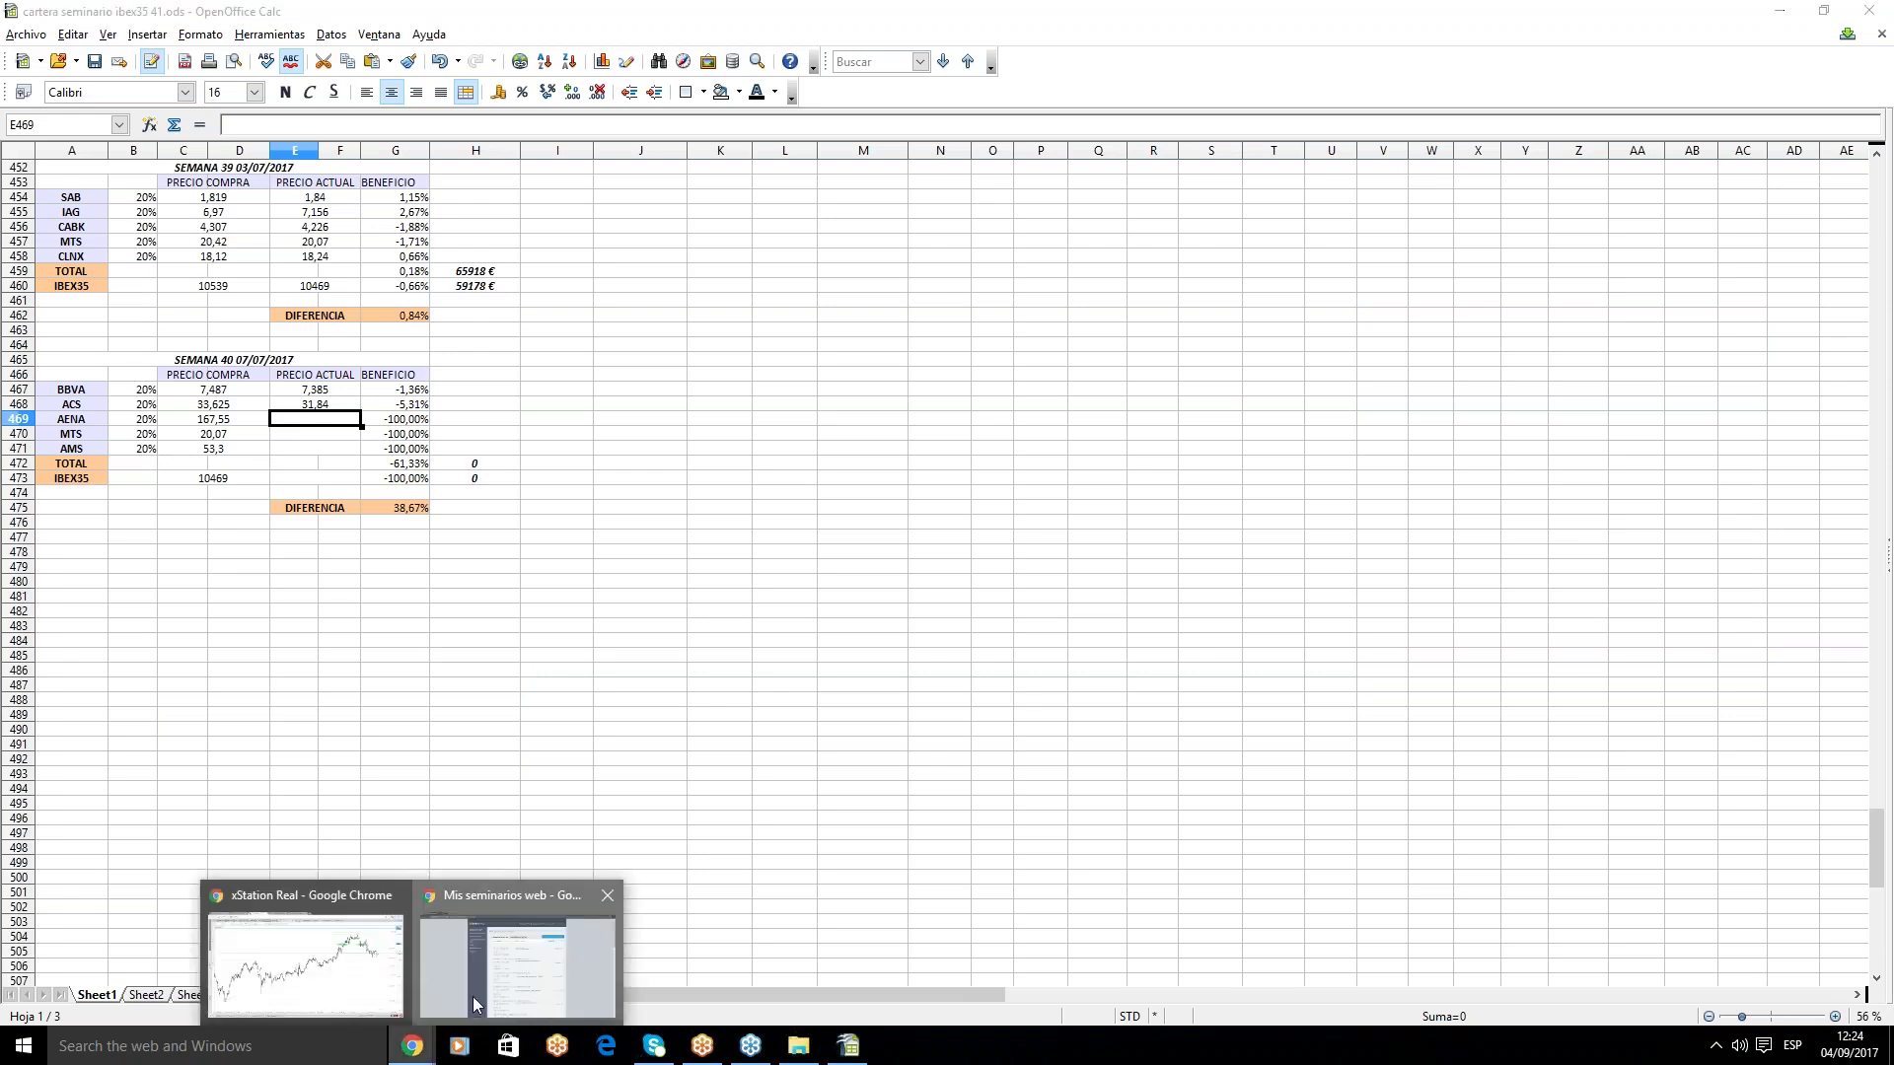
- Check the AENA.ES chart and enter 163,35 as AENA's current price in E469
{"action": "left_click", "coordinate": [424, 1049]}
{"action": "left_click", "coordinate": [306, 961]}
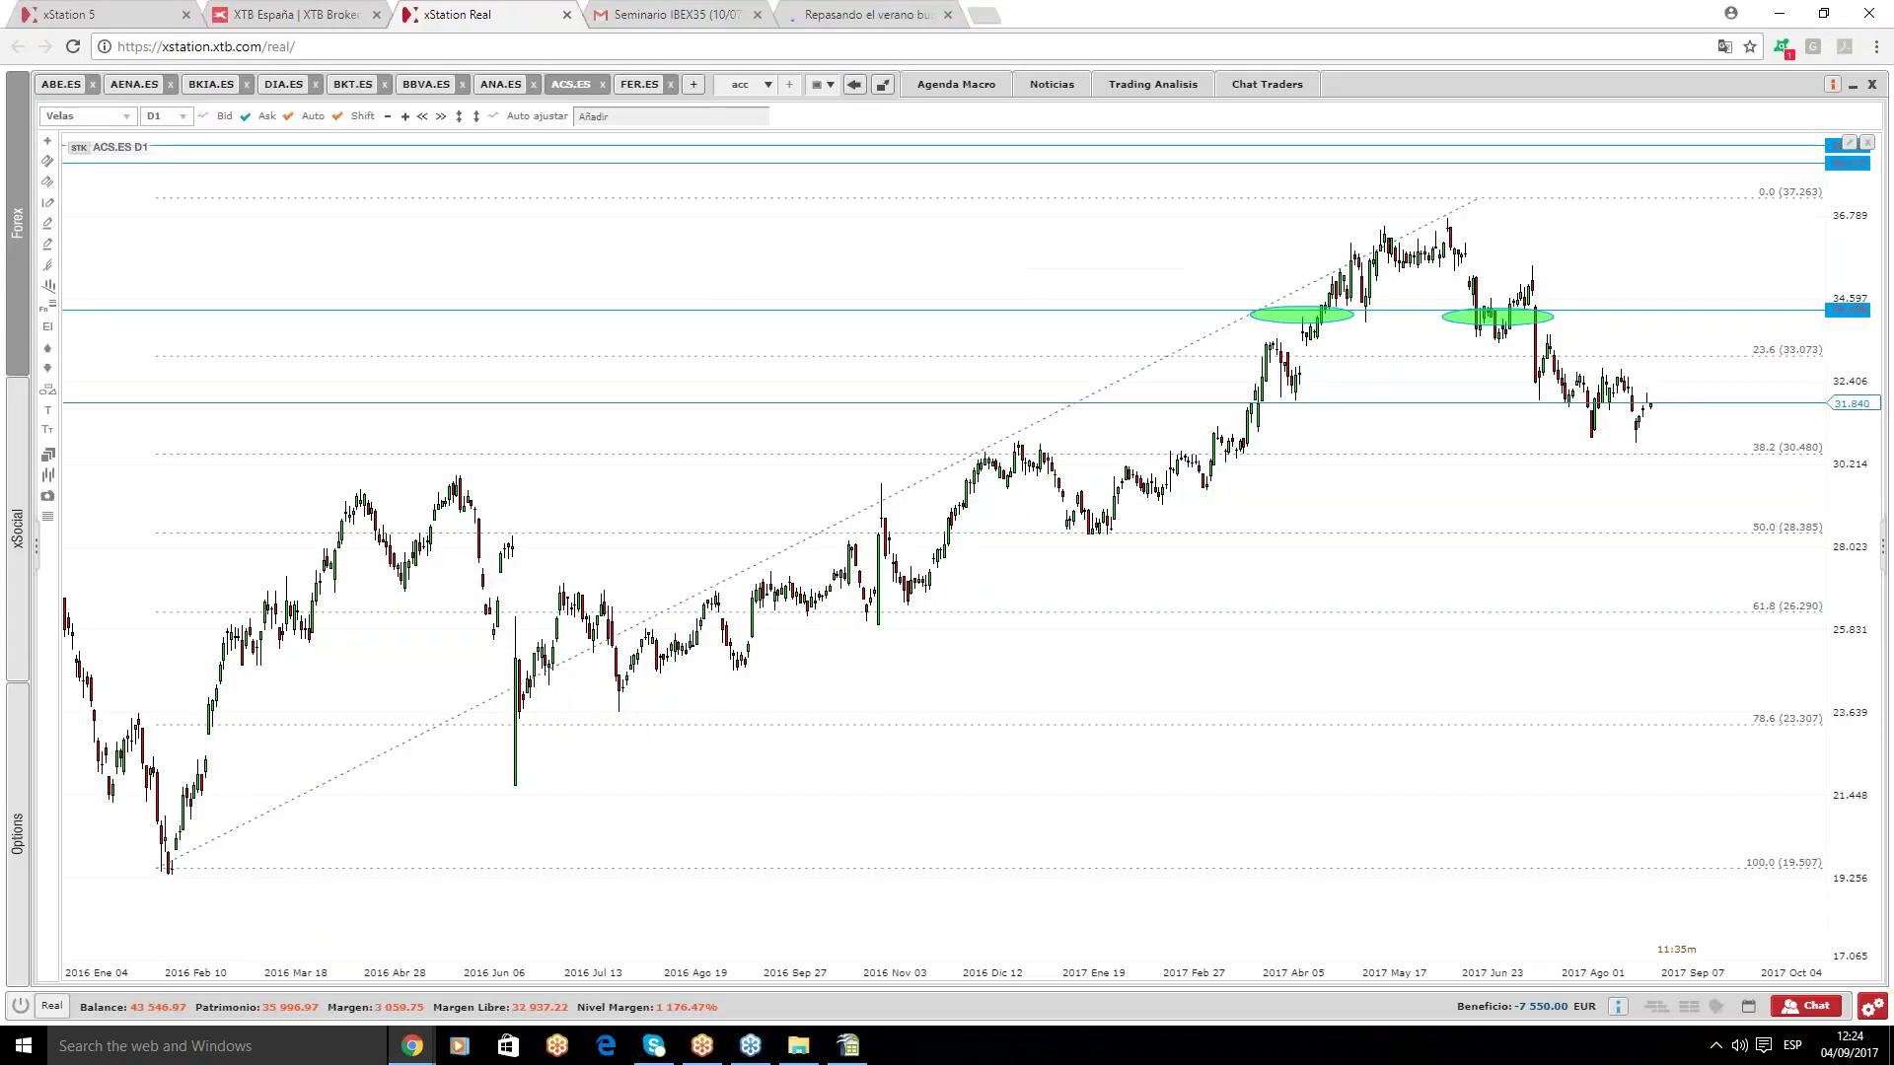
{"action": "left_click", "coordinate": [136, 84]}
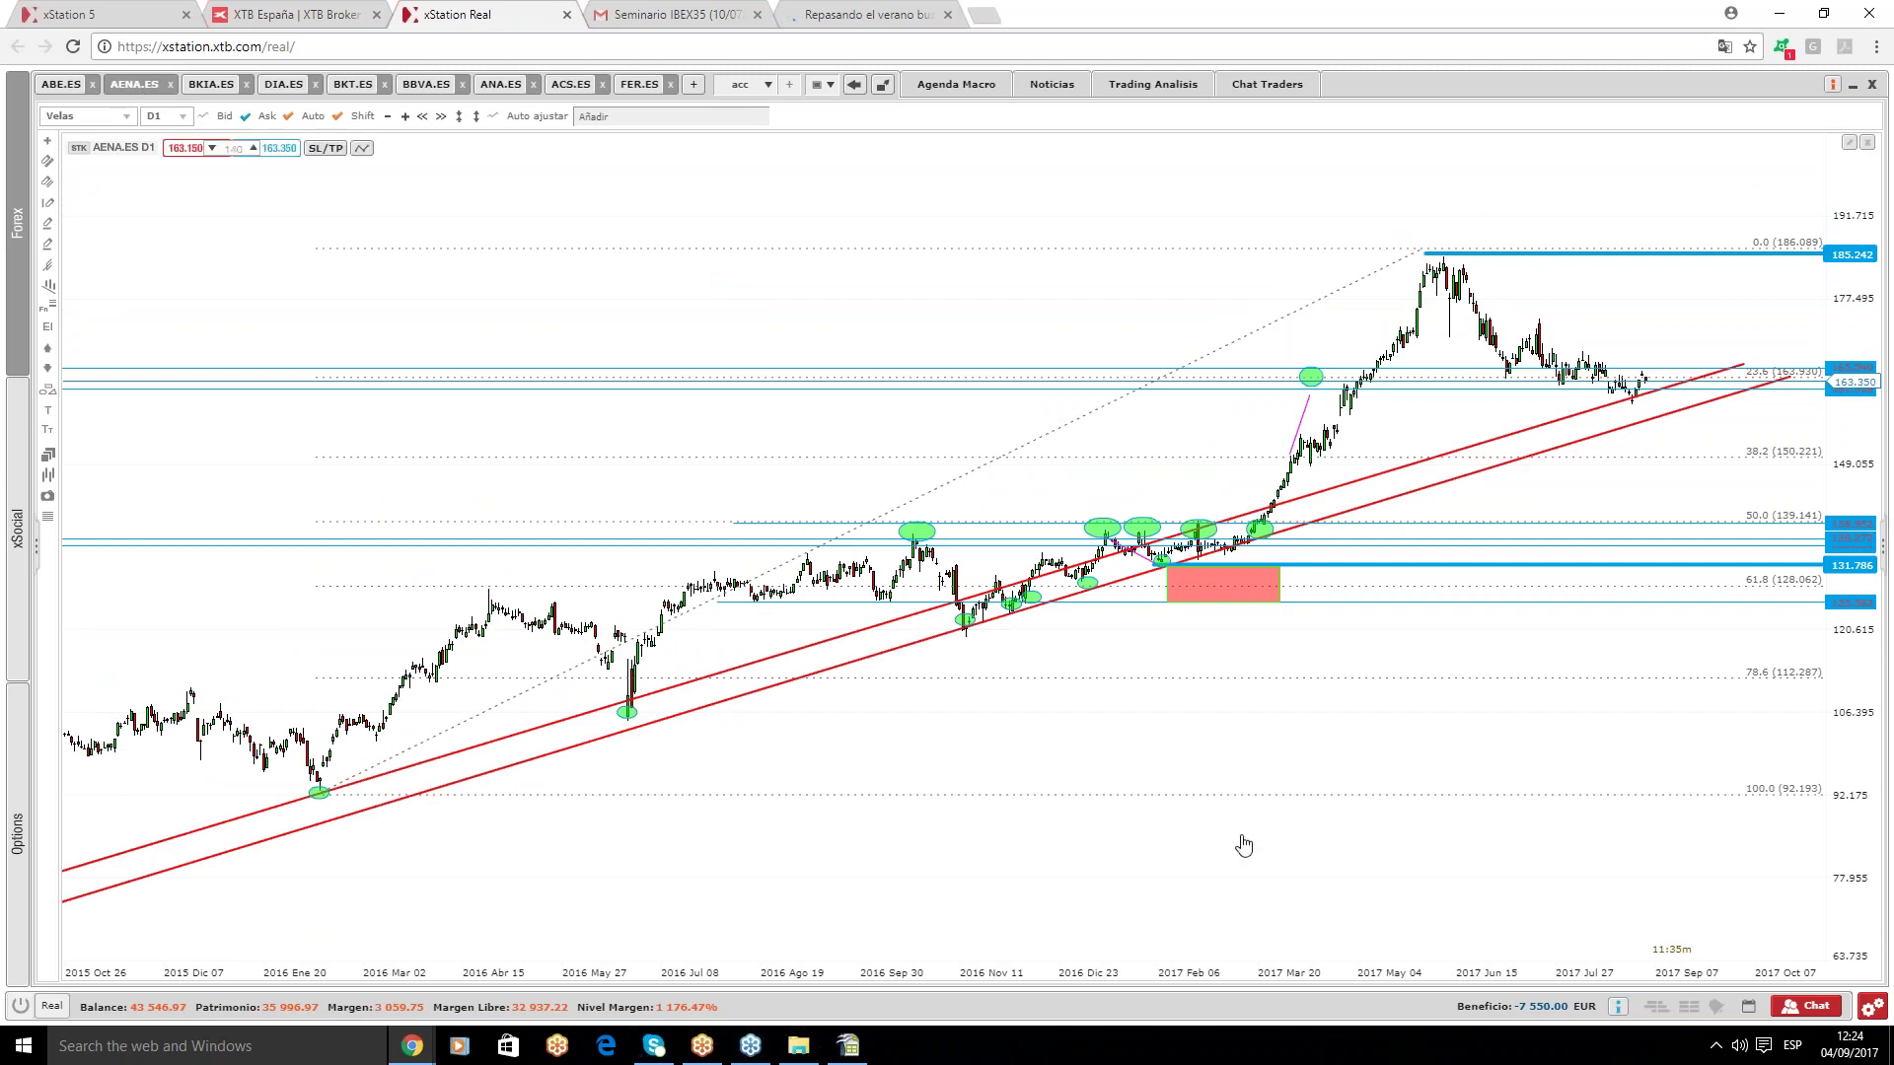
{"action": "left_click", "coordinate": [840, 1050]}
{"action": "type", "text": "163,35"}
{"action": "key", "text": "Return"}
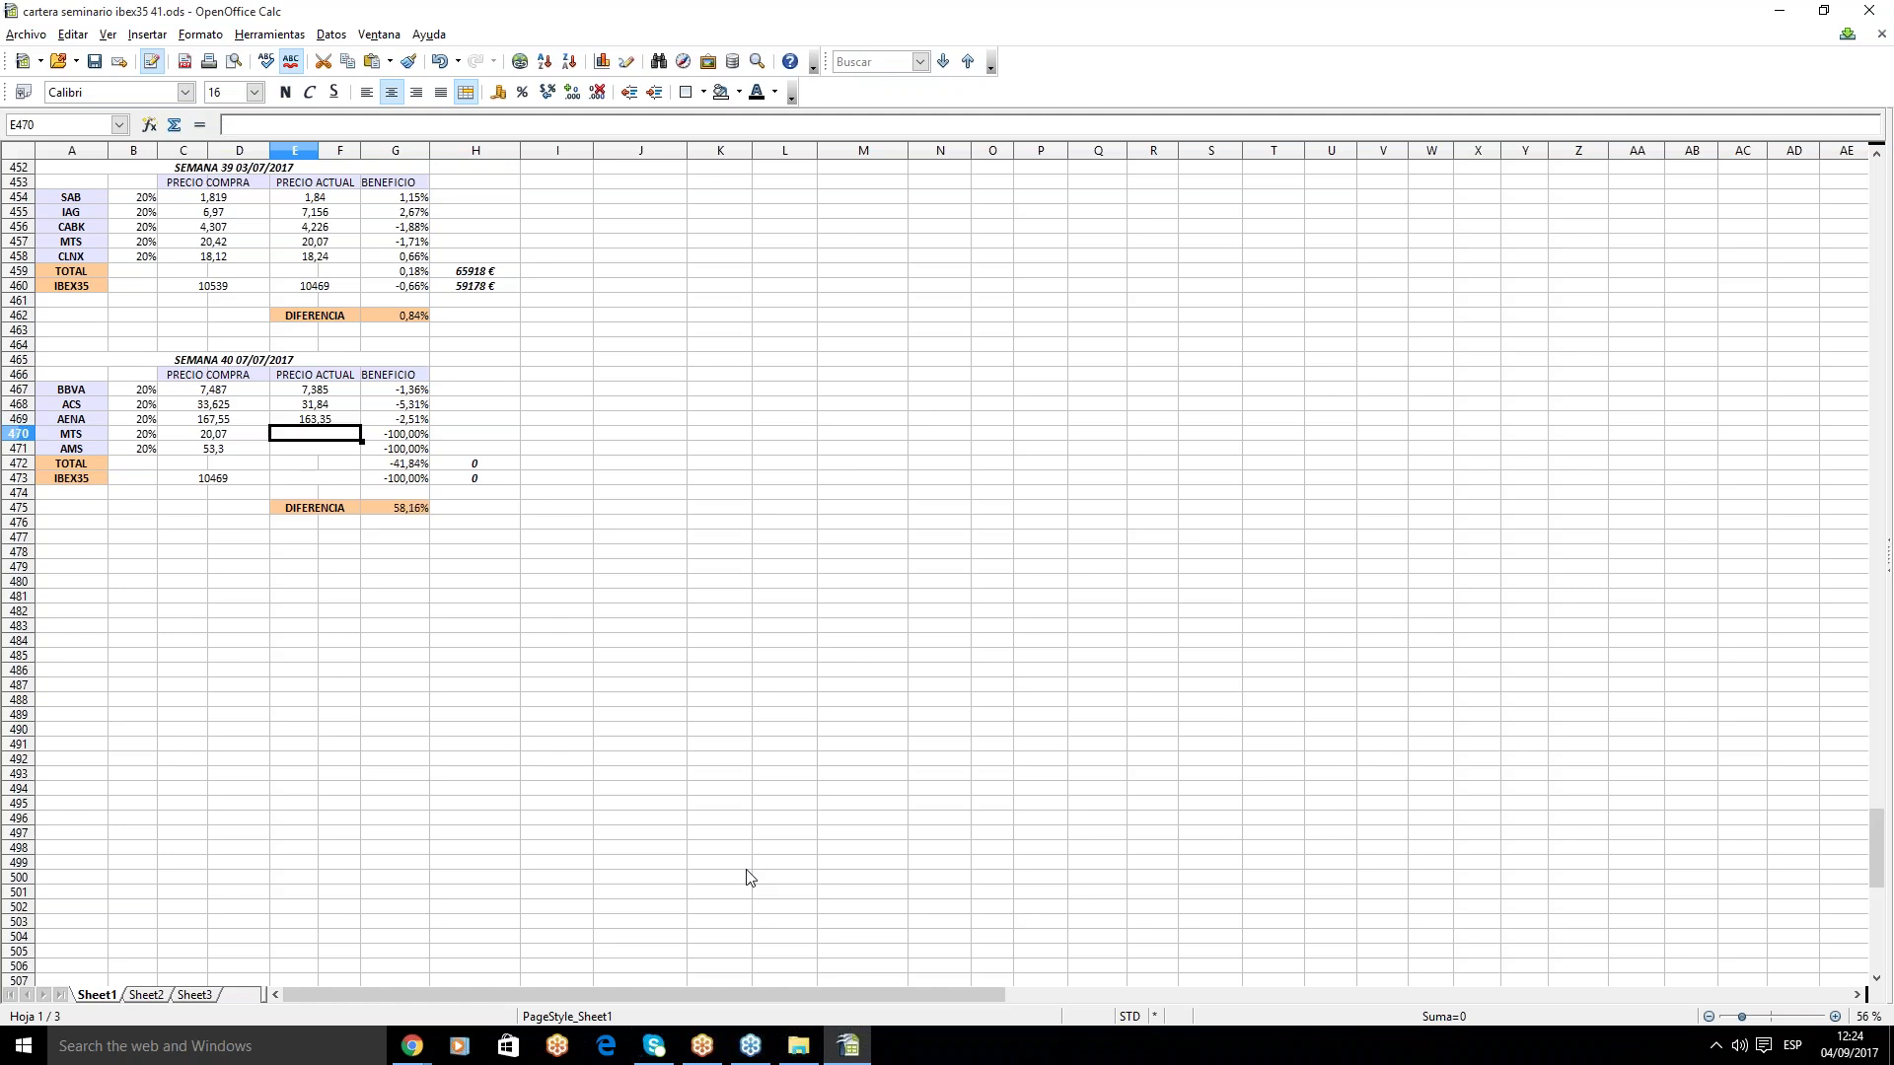
{"action": "mouse_move", "coordinate": [412, 1045]}
{"action": "left_click", "coordinate": [464, 969]}
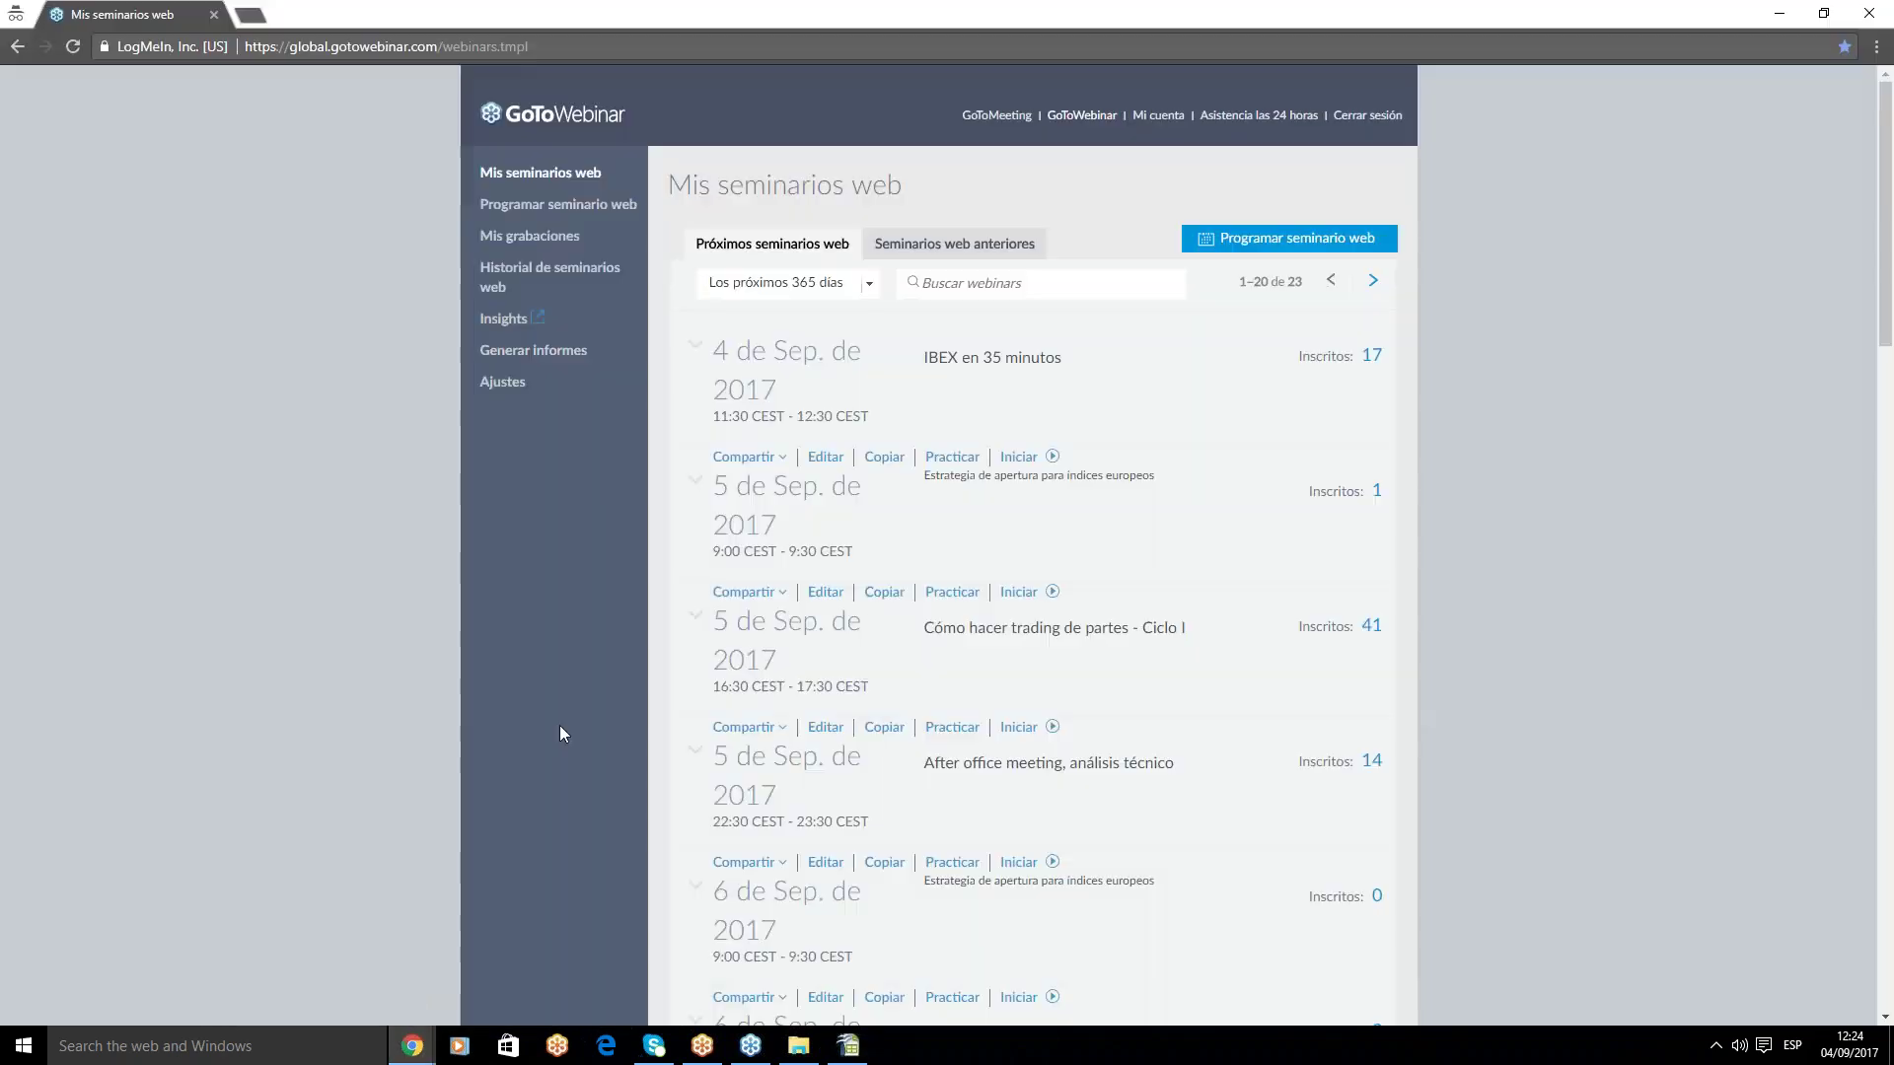
- Load the acc3 chart workspace and open the MTS.ES daily chart
{"action": "left_click", "coordinate": [286, 962]}
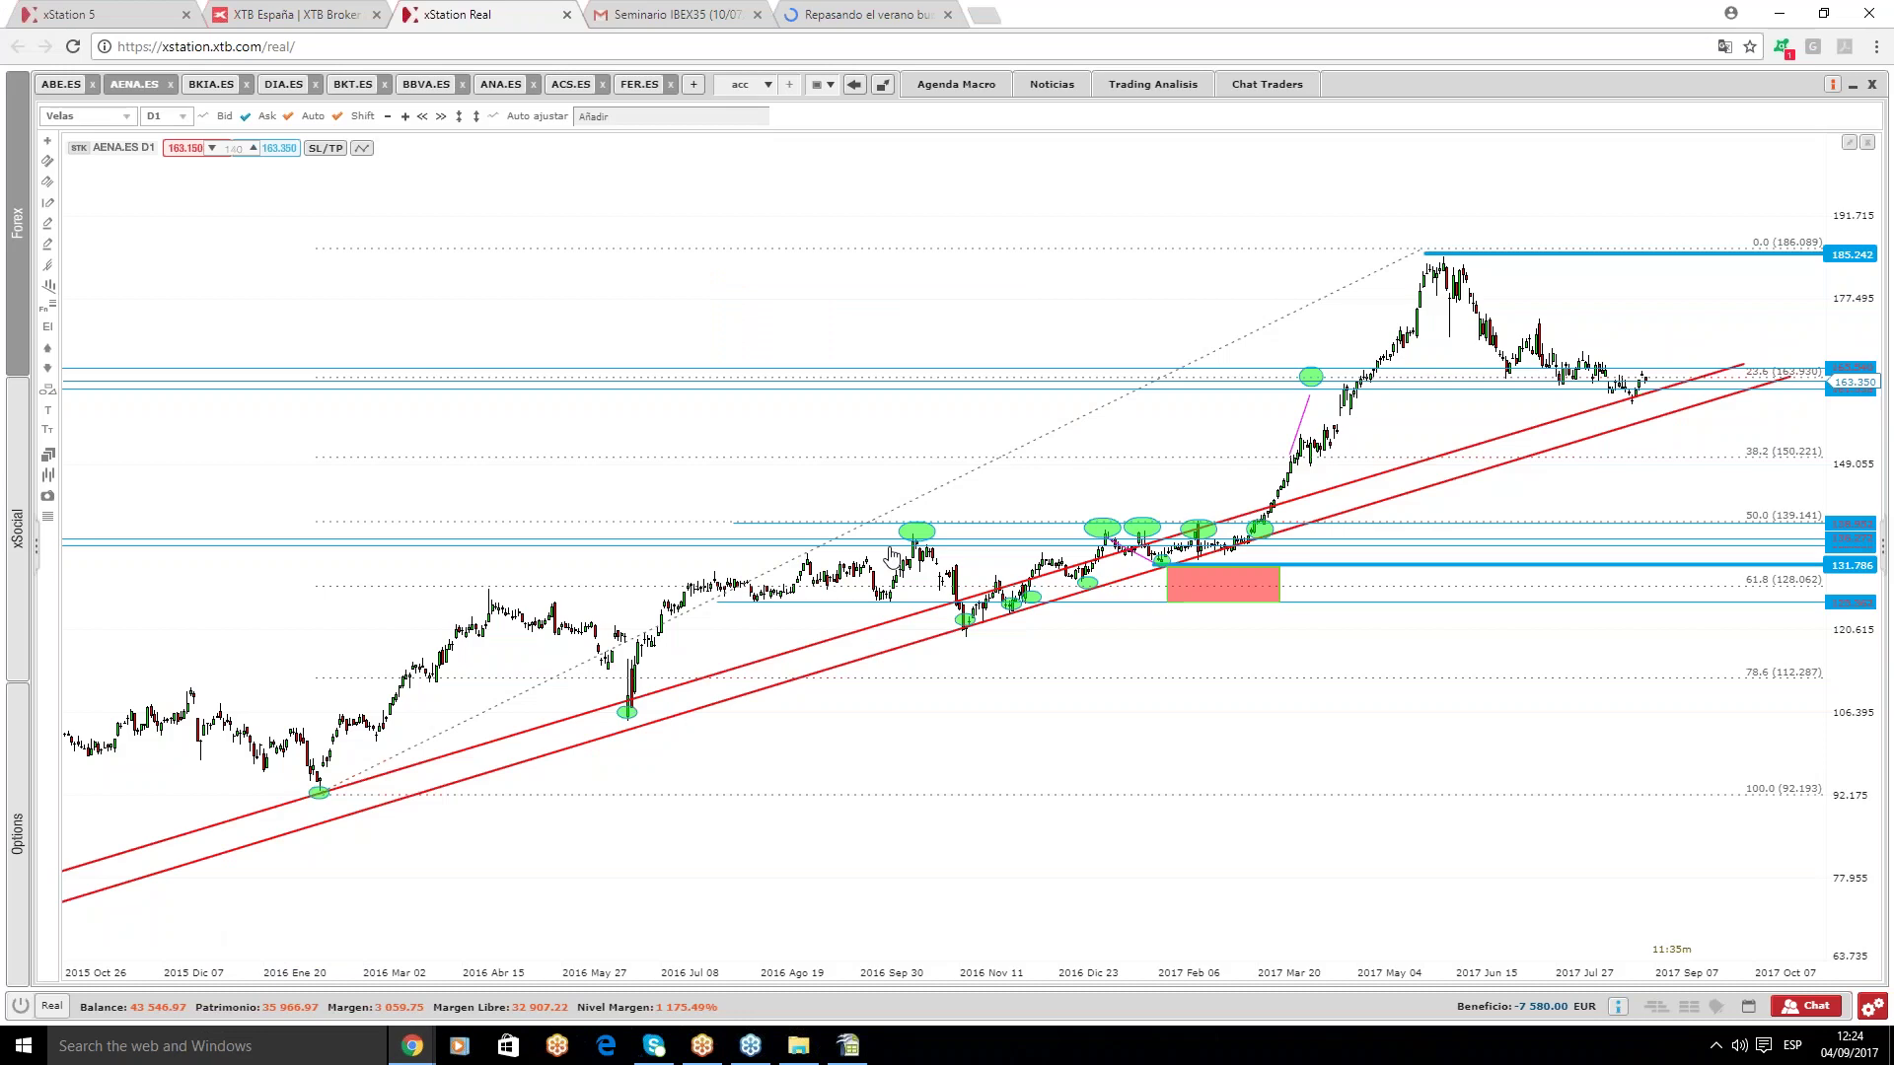
{"action": "left_click", "coordinate": [768, 85]}
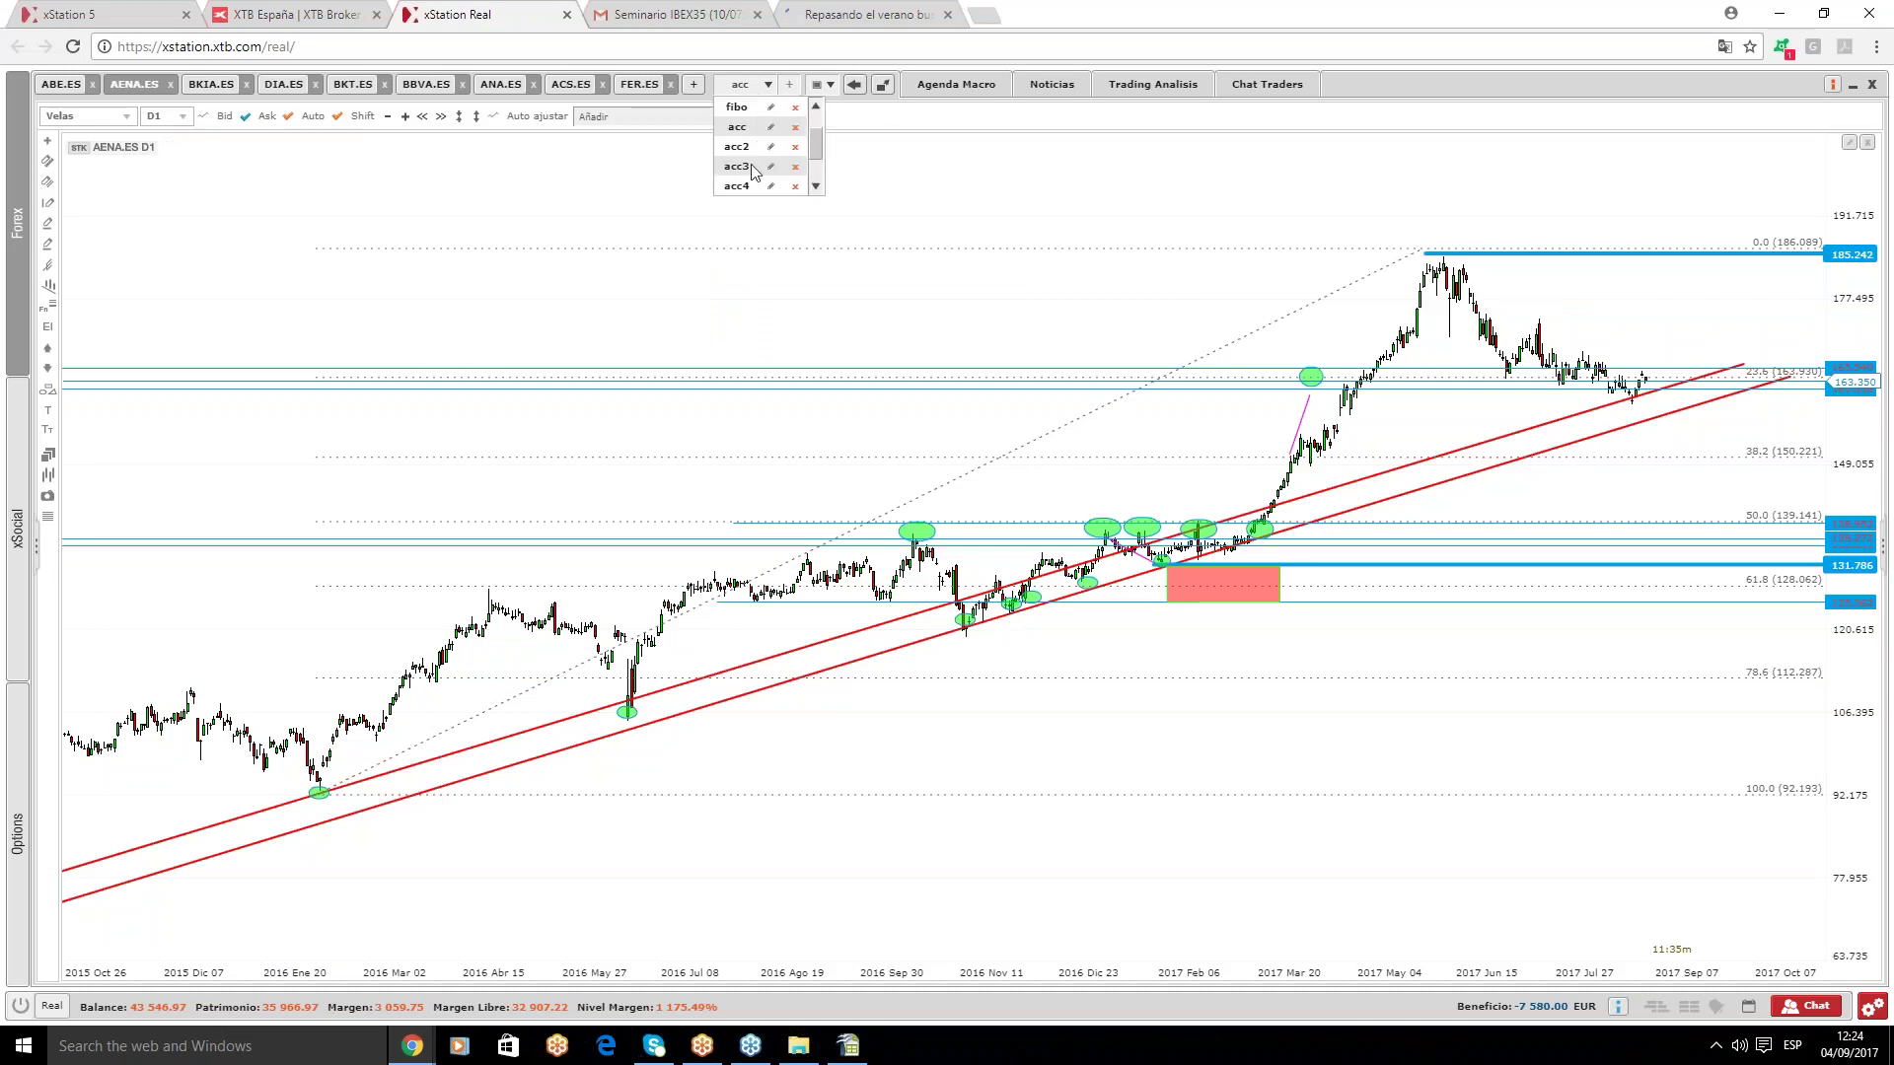
{"action": "left_click", "coordinate": [740, 167]}
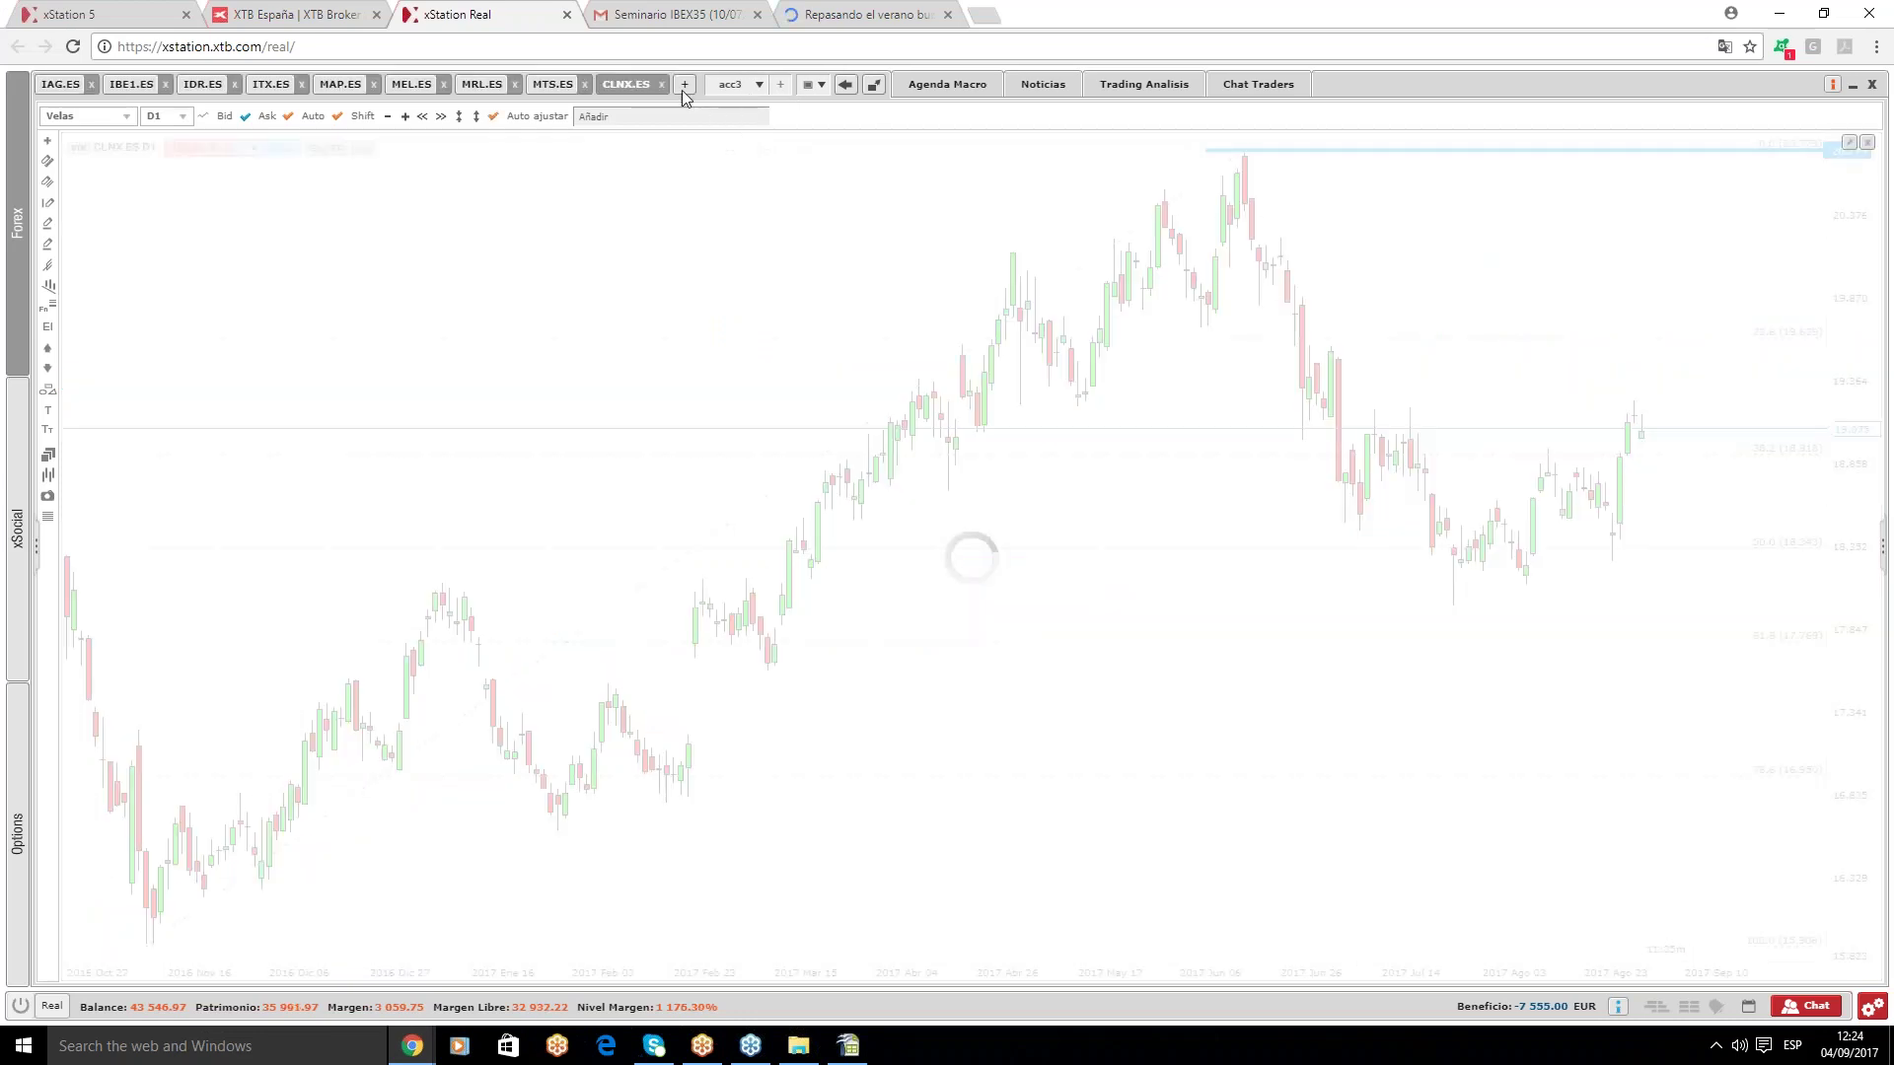
{"action": "left_click", "coordinate": [545, 87]}
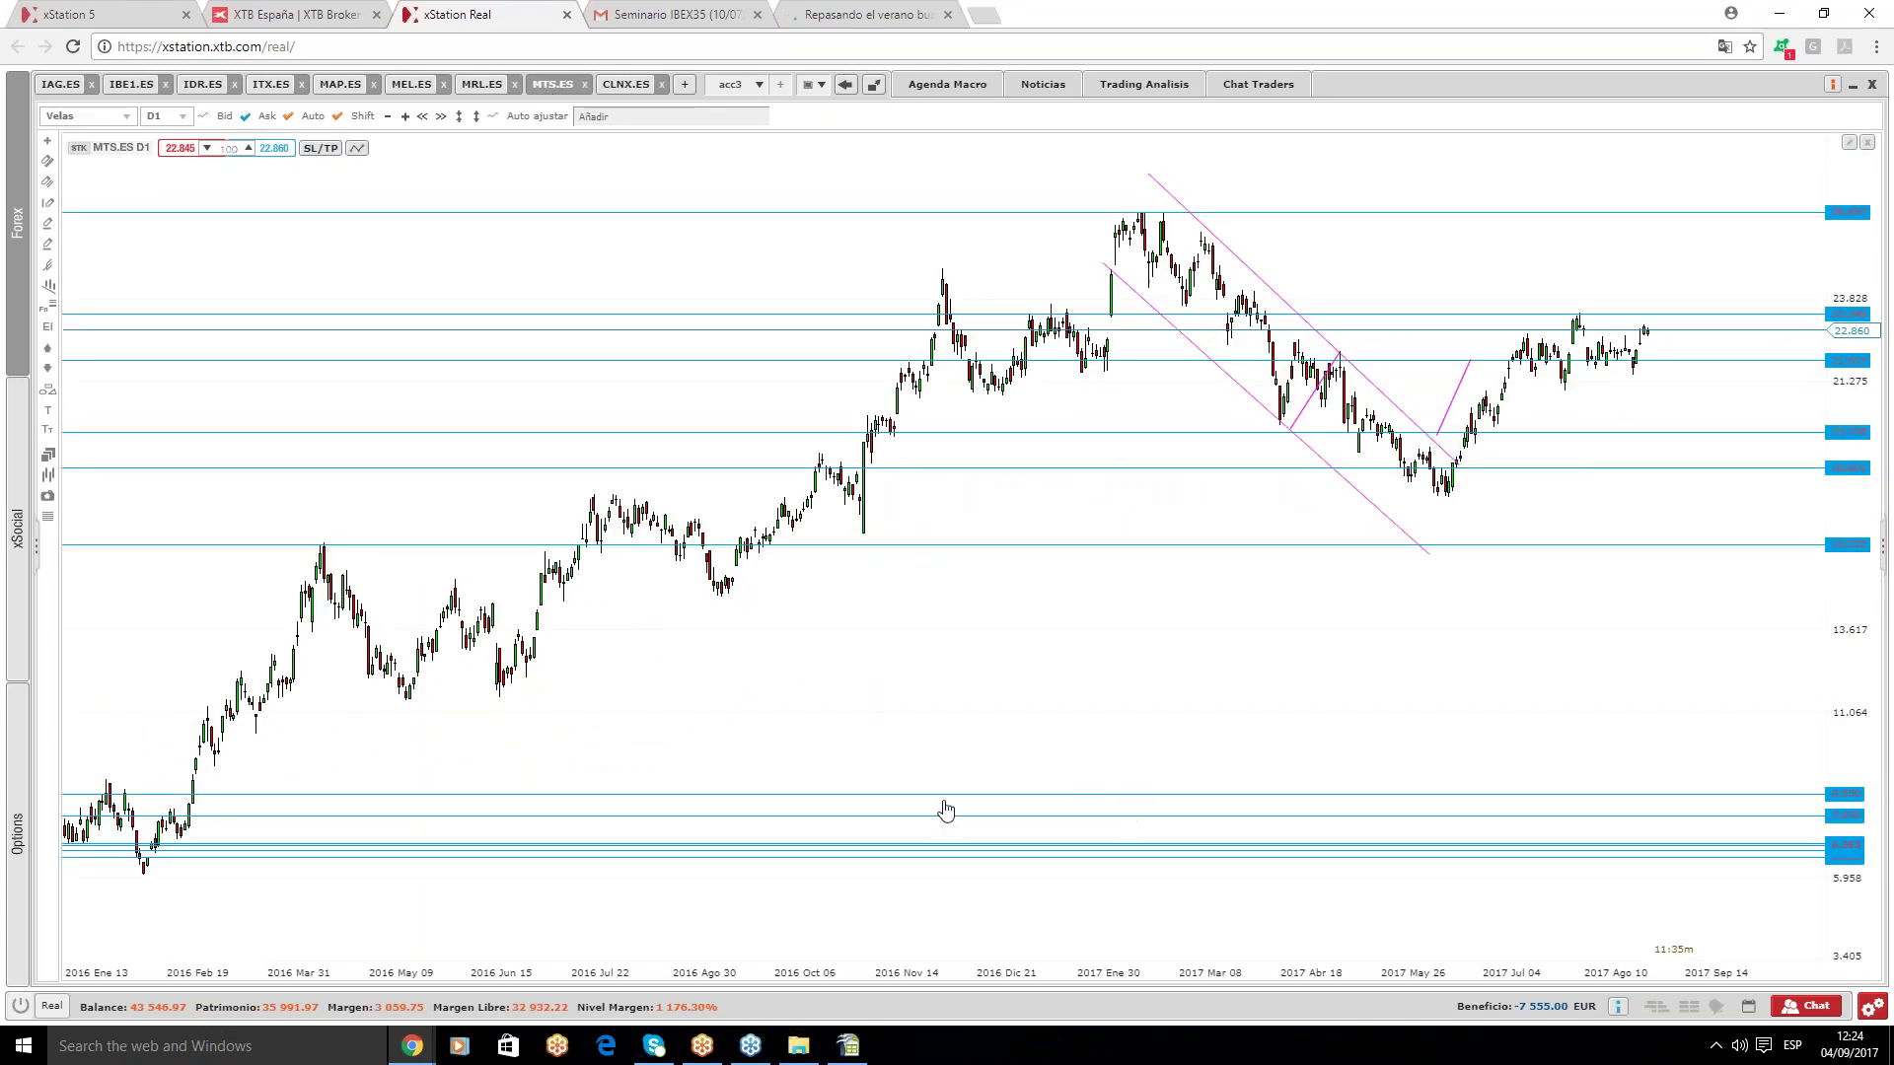
- Enter 22,86 as MTS's current price in E470 and return to xStation
{"action": "left_click", "coordinate": [849, 1045]}
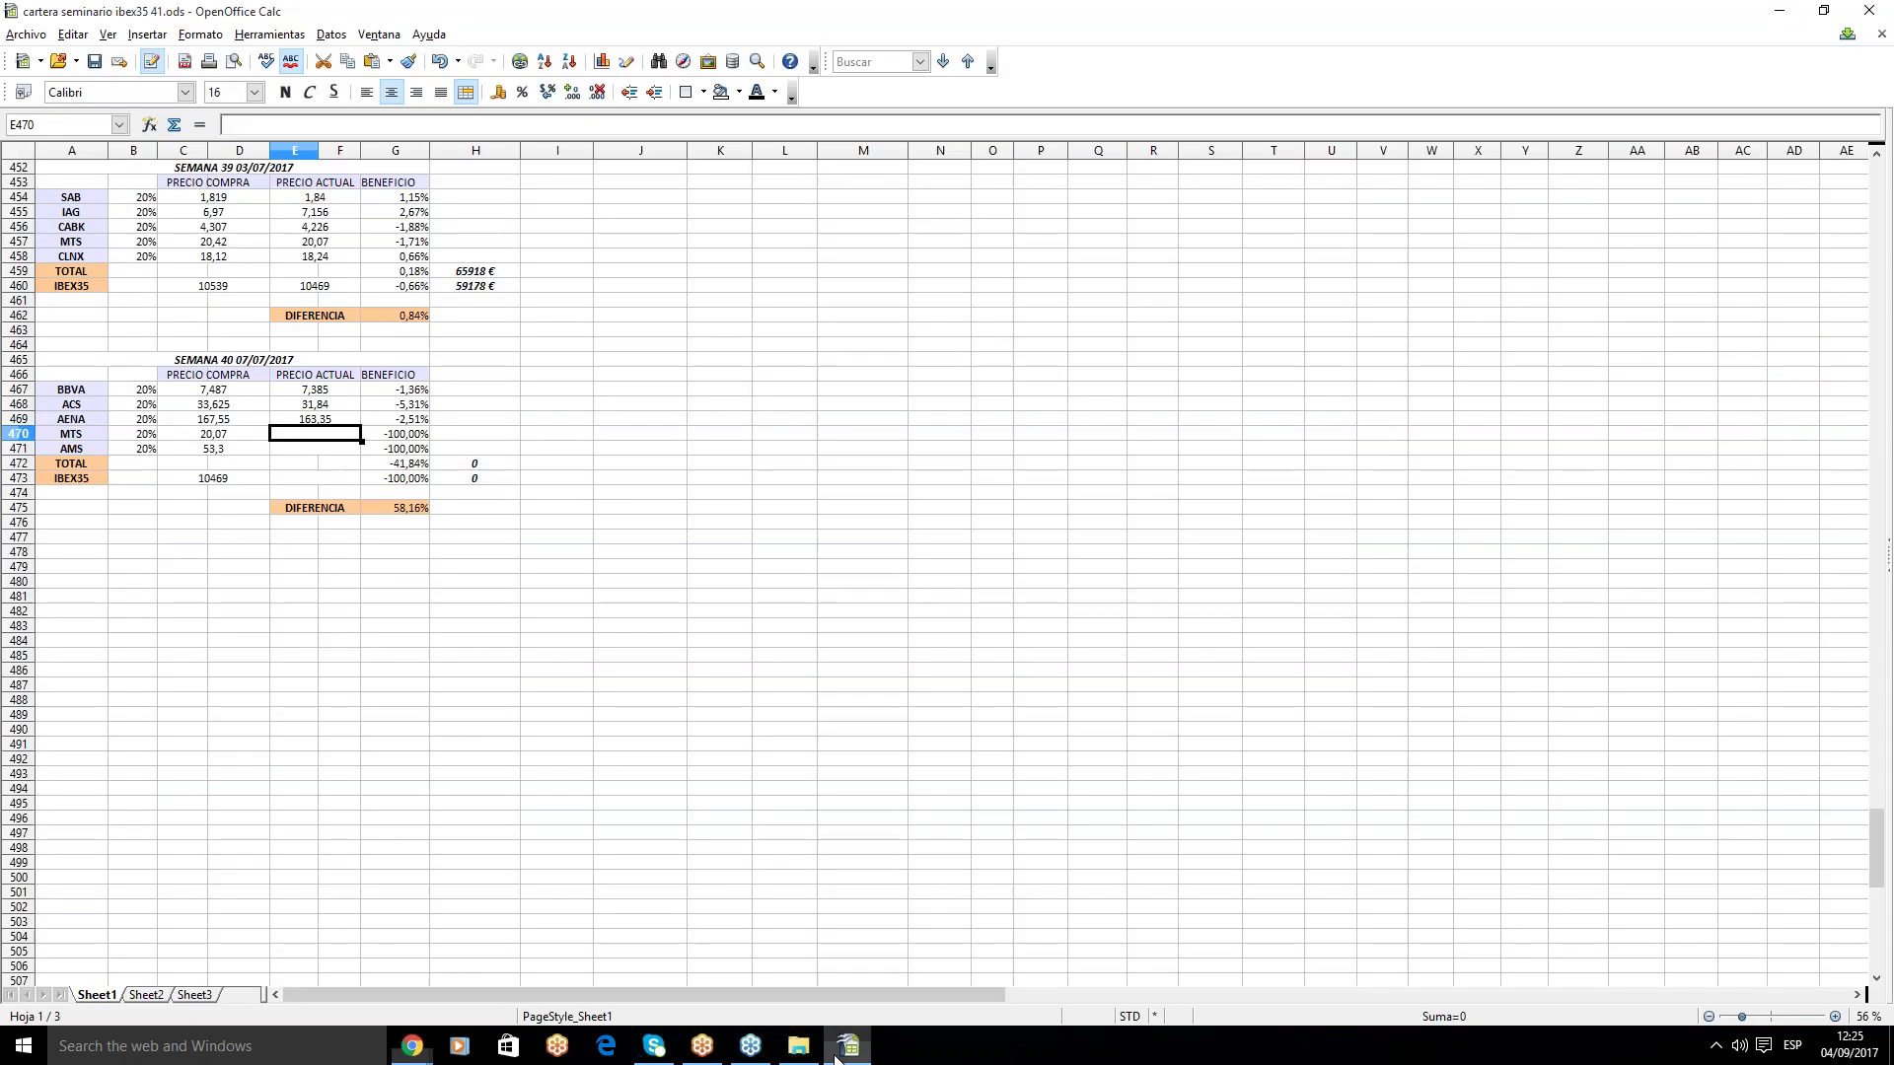
{"action": "type", "text": "22,8"}
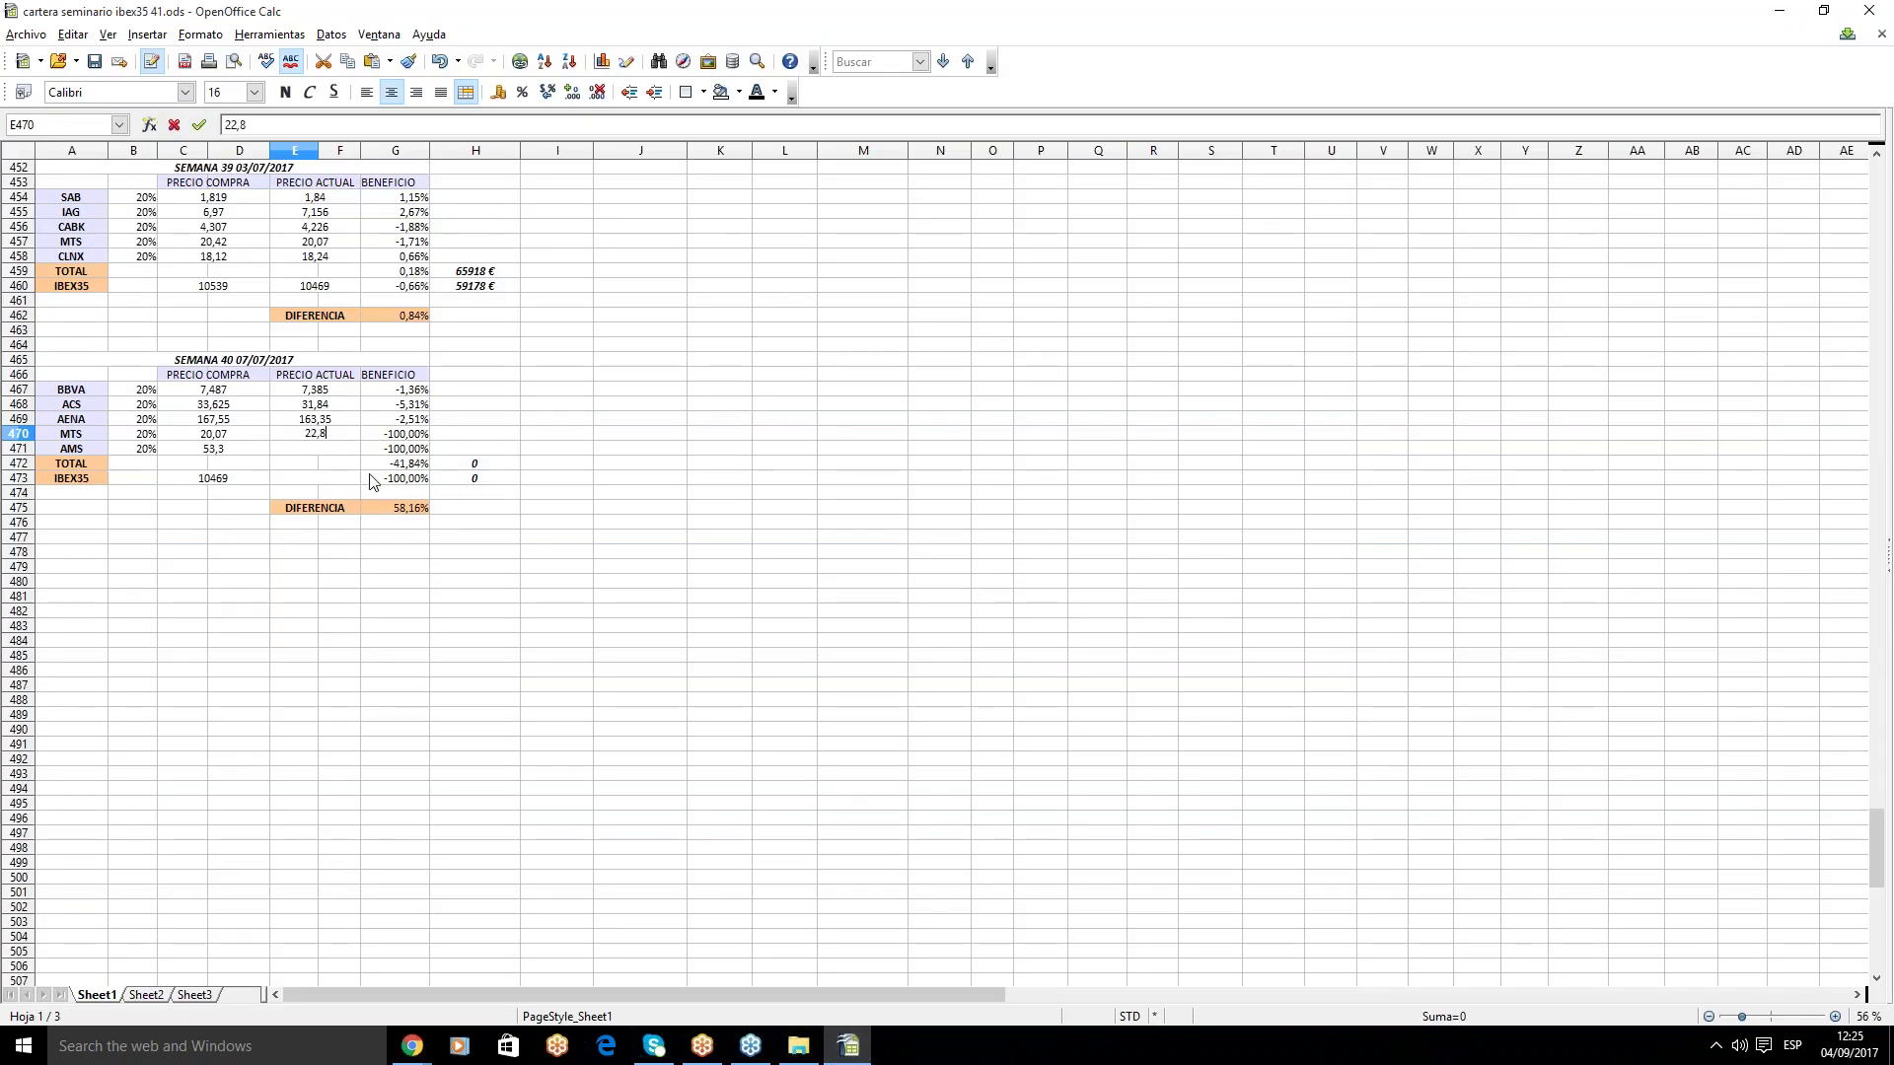
{"action": "key", "text": "Return"}
{"action": "mouse_move", "coordinate": [412, 1046]}
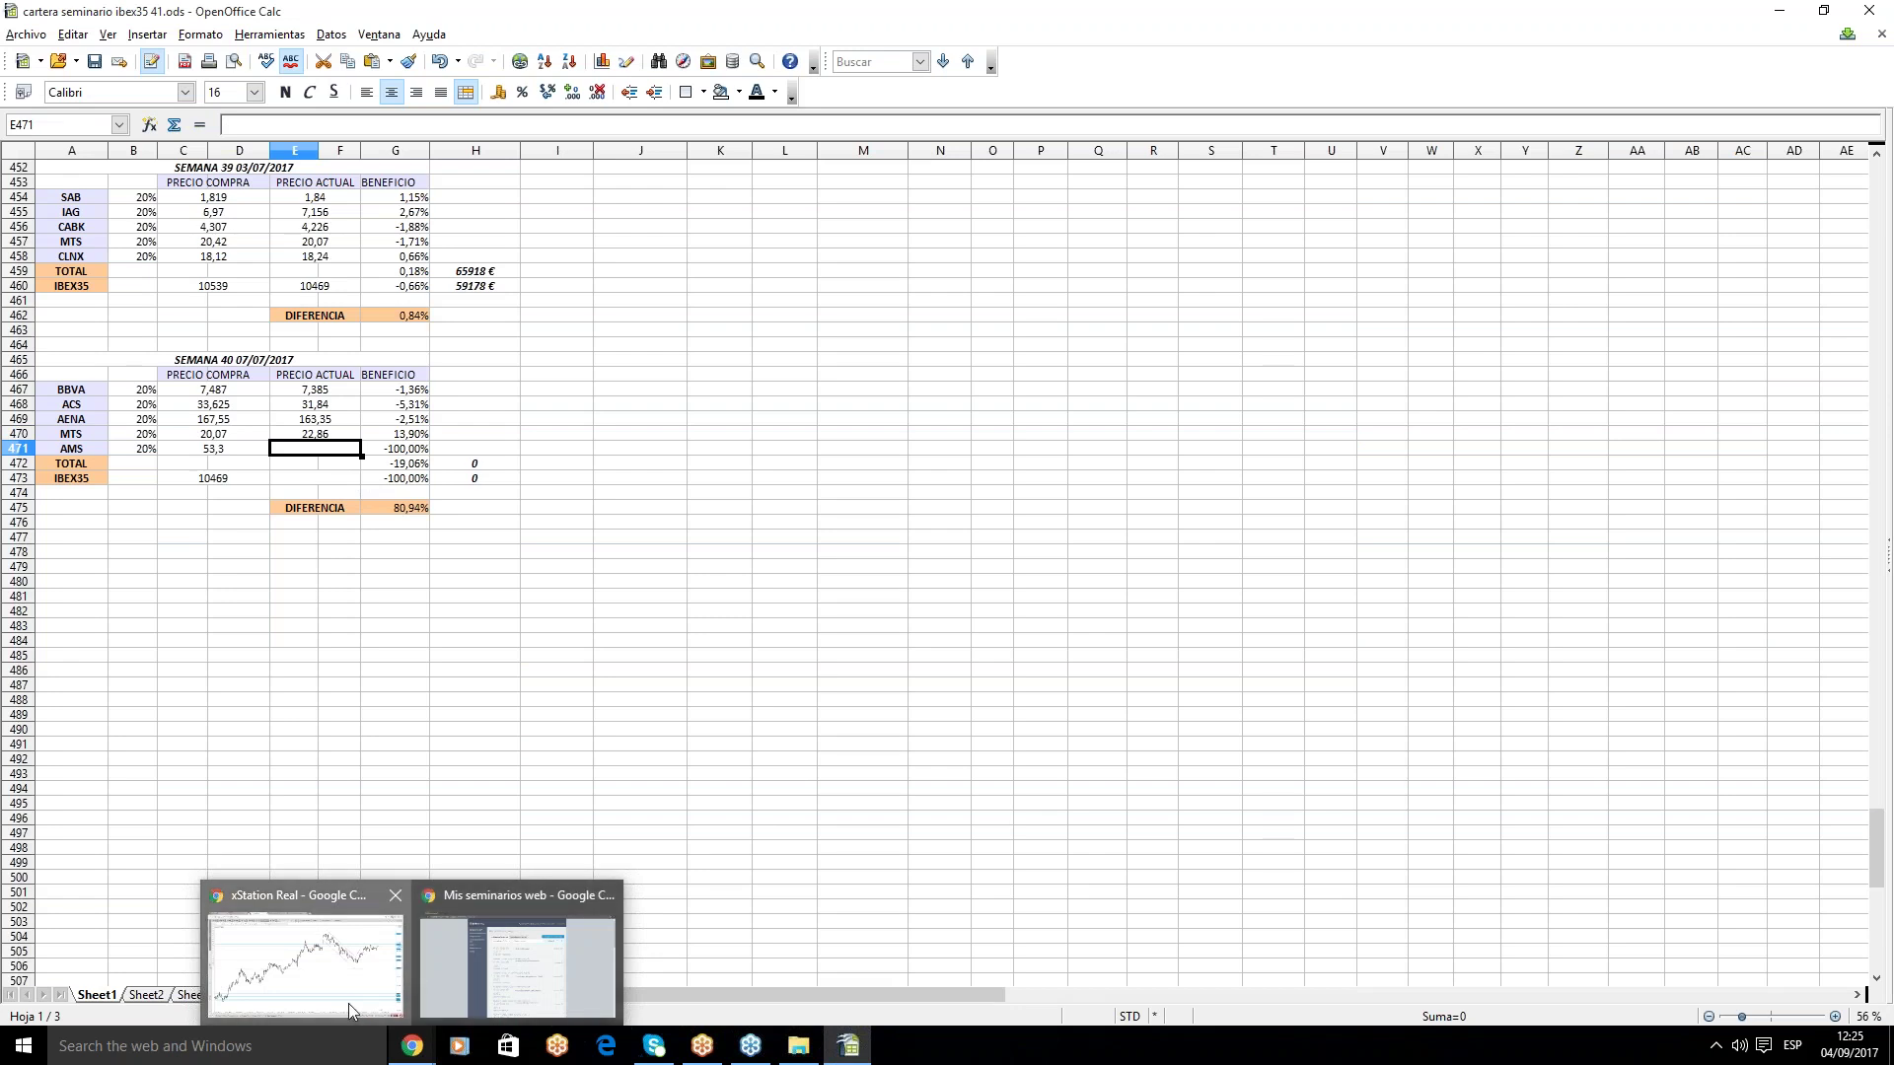
{"action": "left_click", "coordinate": [347, 1004]}
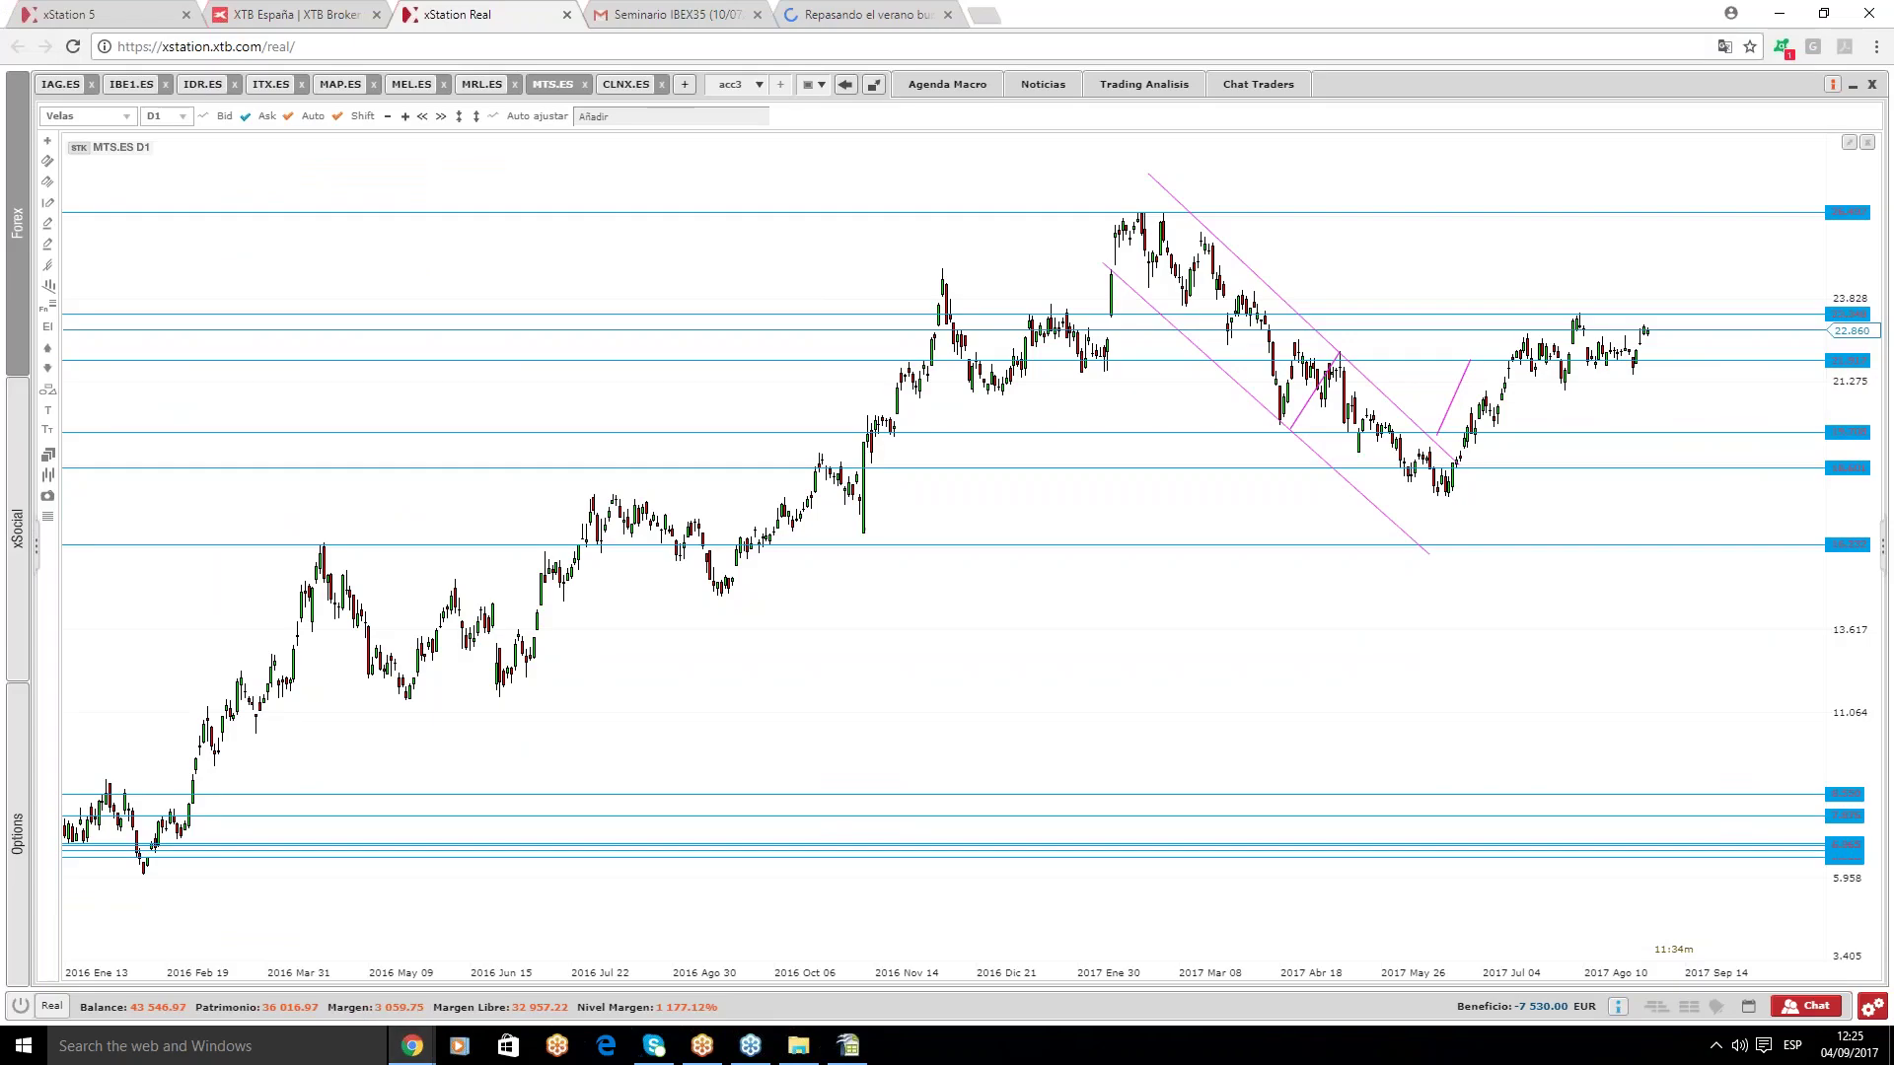
- Try adding an AMS.ES chart to the acc workspace, blocked by the nine-chart limit
{"action": "left_click", "coordinate": [759, 85]}
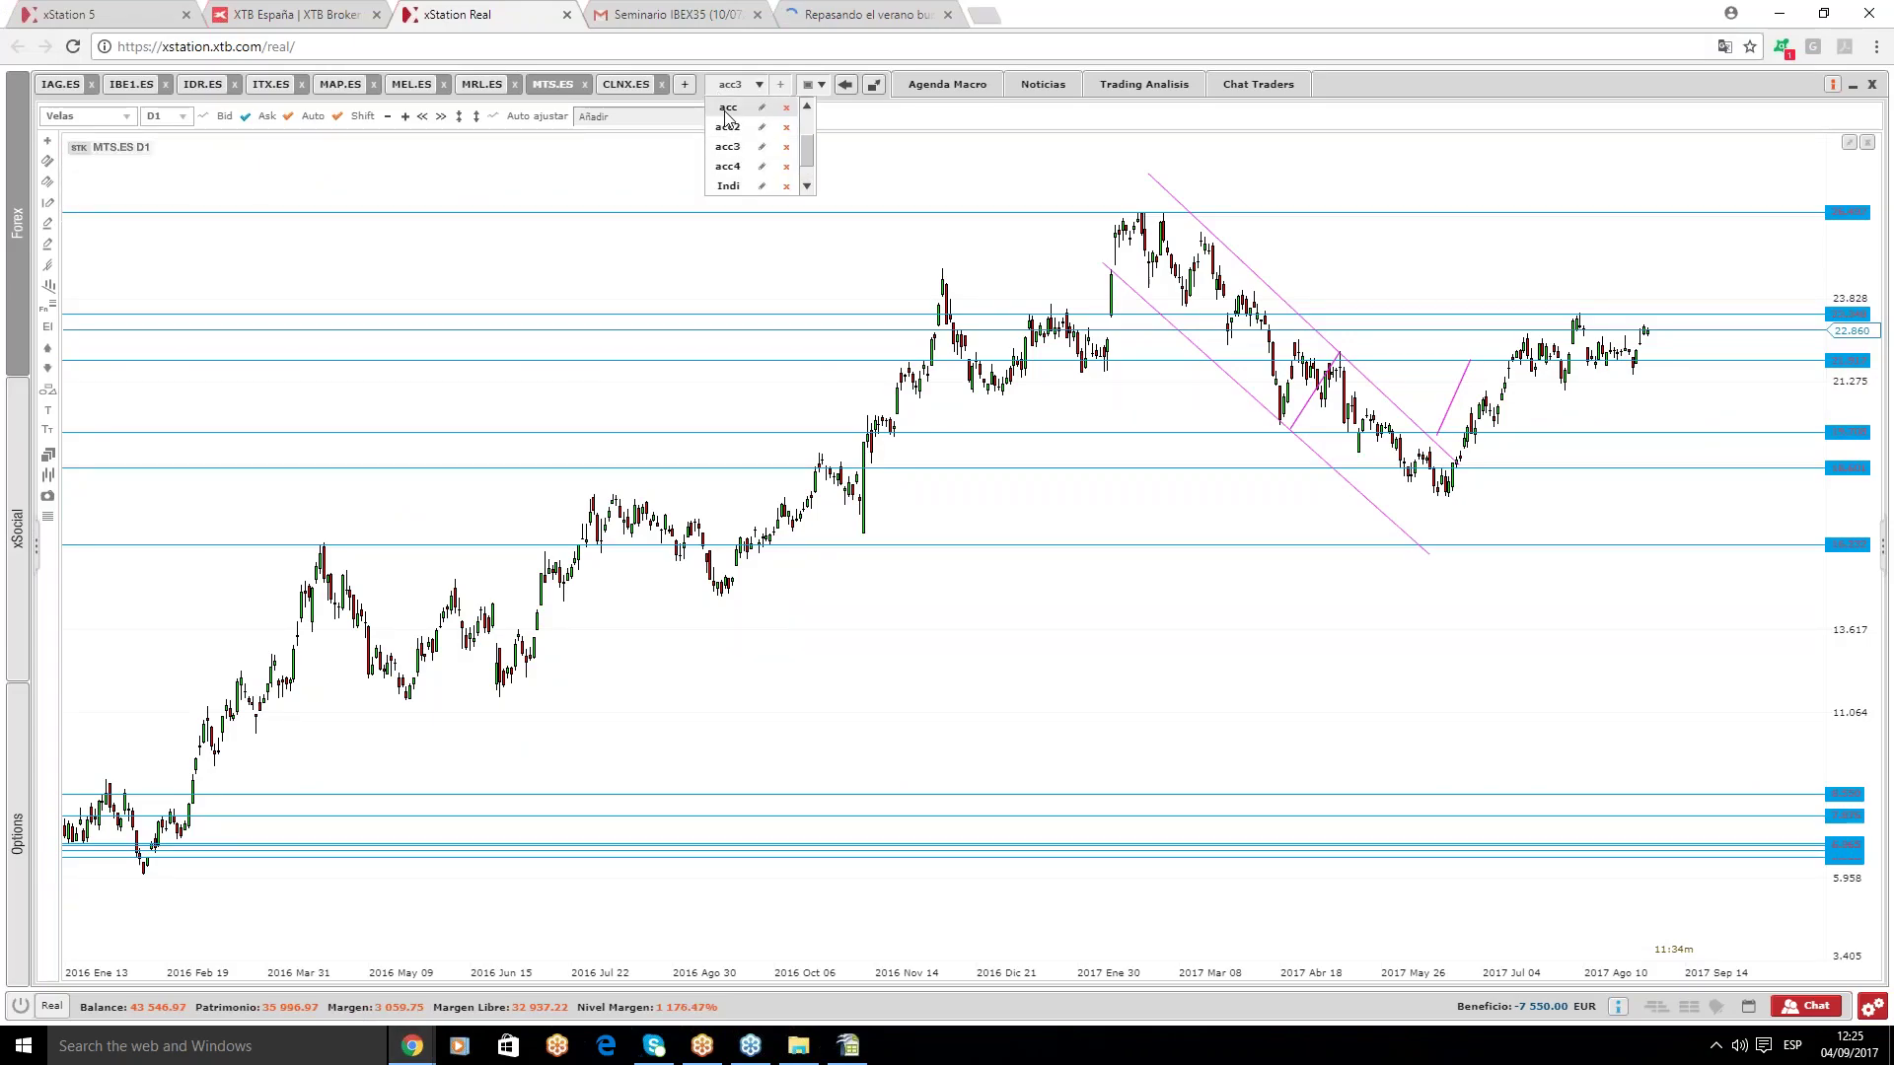
{"action": "left_click", "coordinate": [728, 106]}
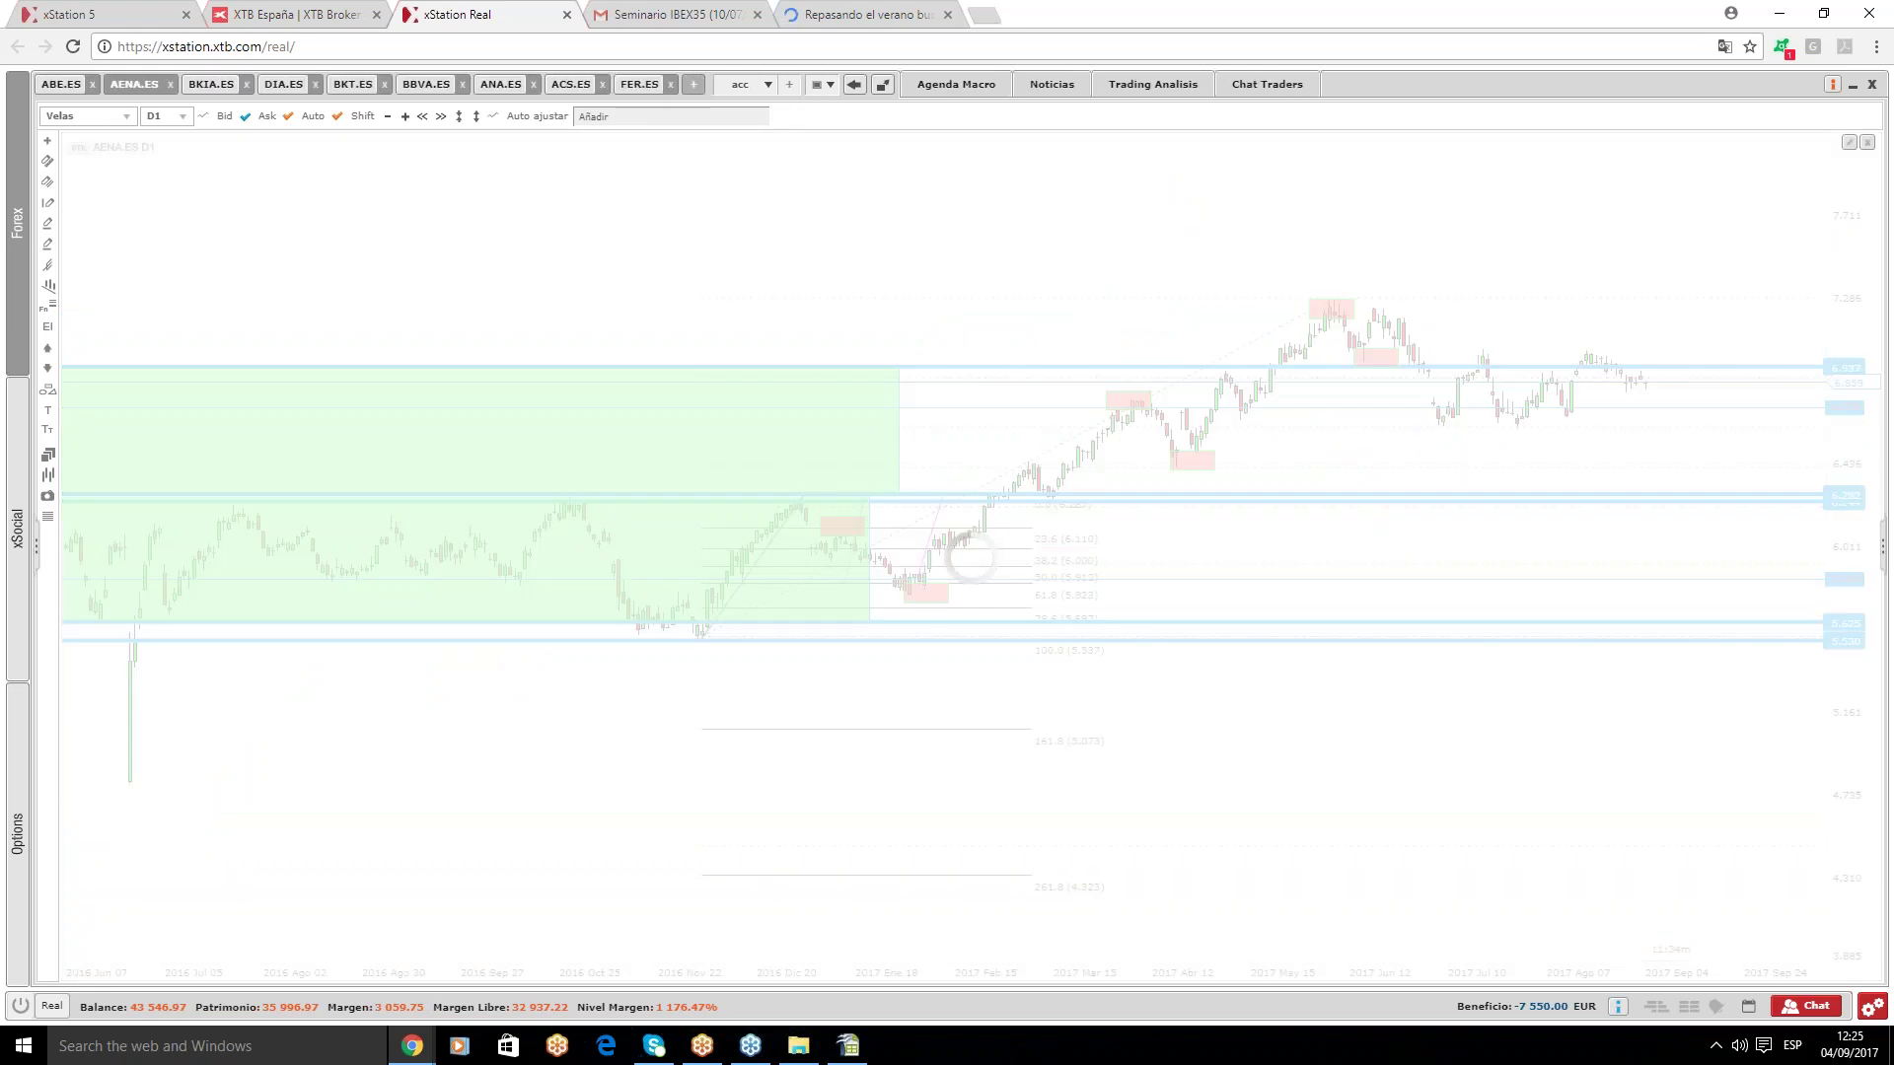
{"action": "left_click", "coordinate": [693, 84]}
{"action": "type", "text": "ams.er"}
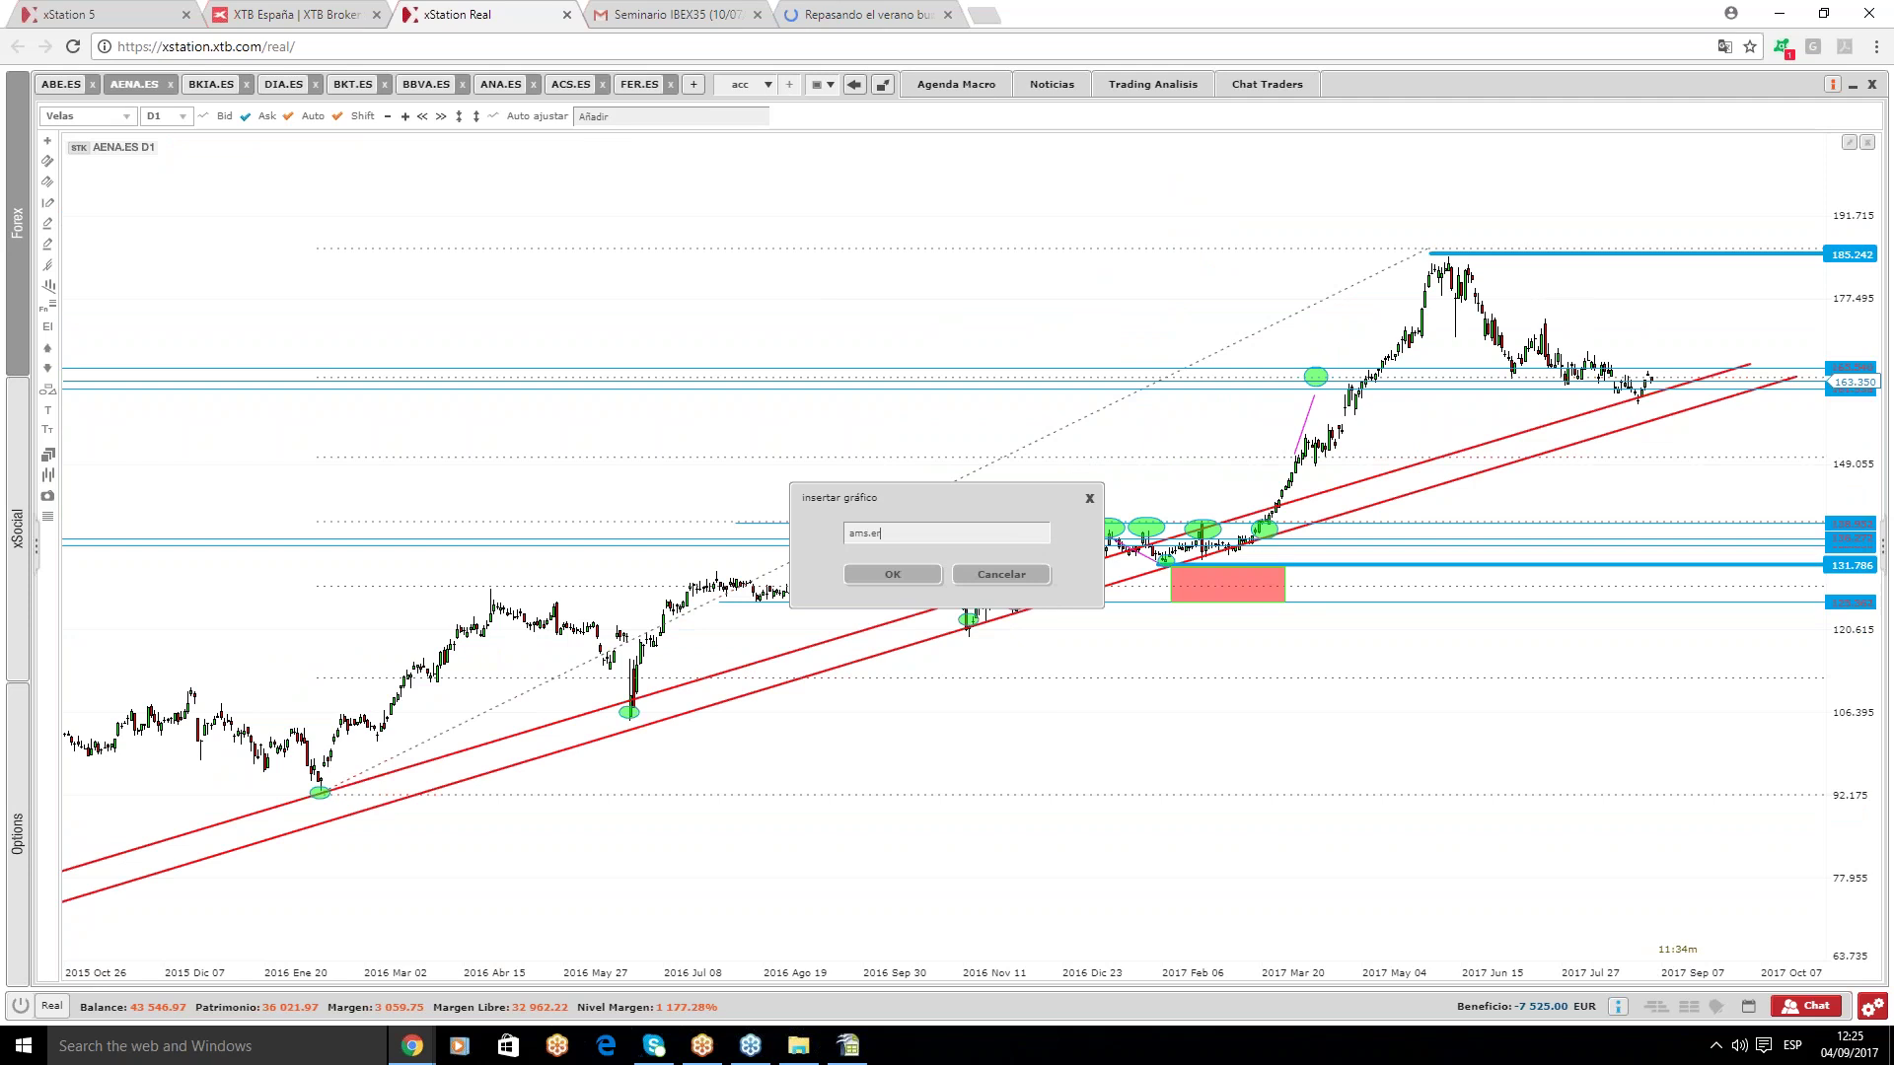
{"action": "key", "text": "BackSpace"}
{"action": "type", "text": "s"}
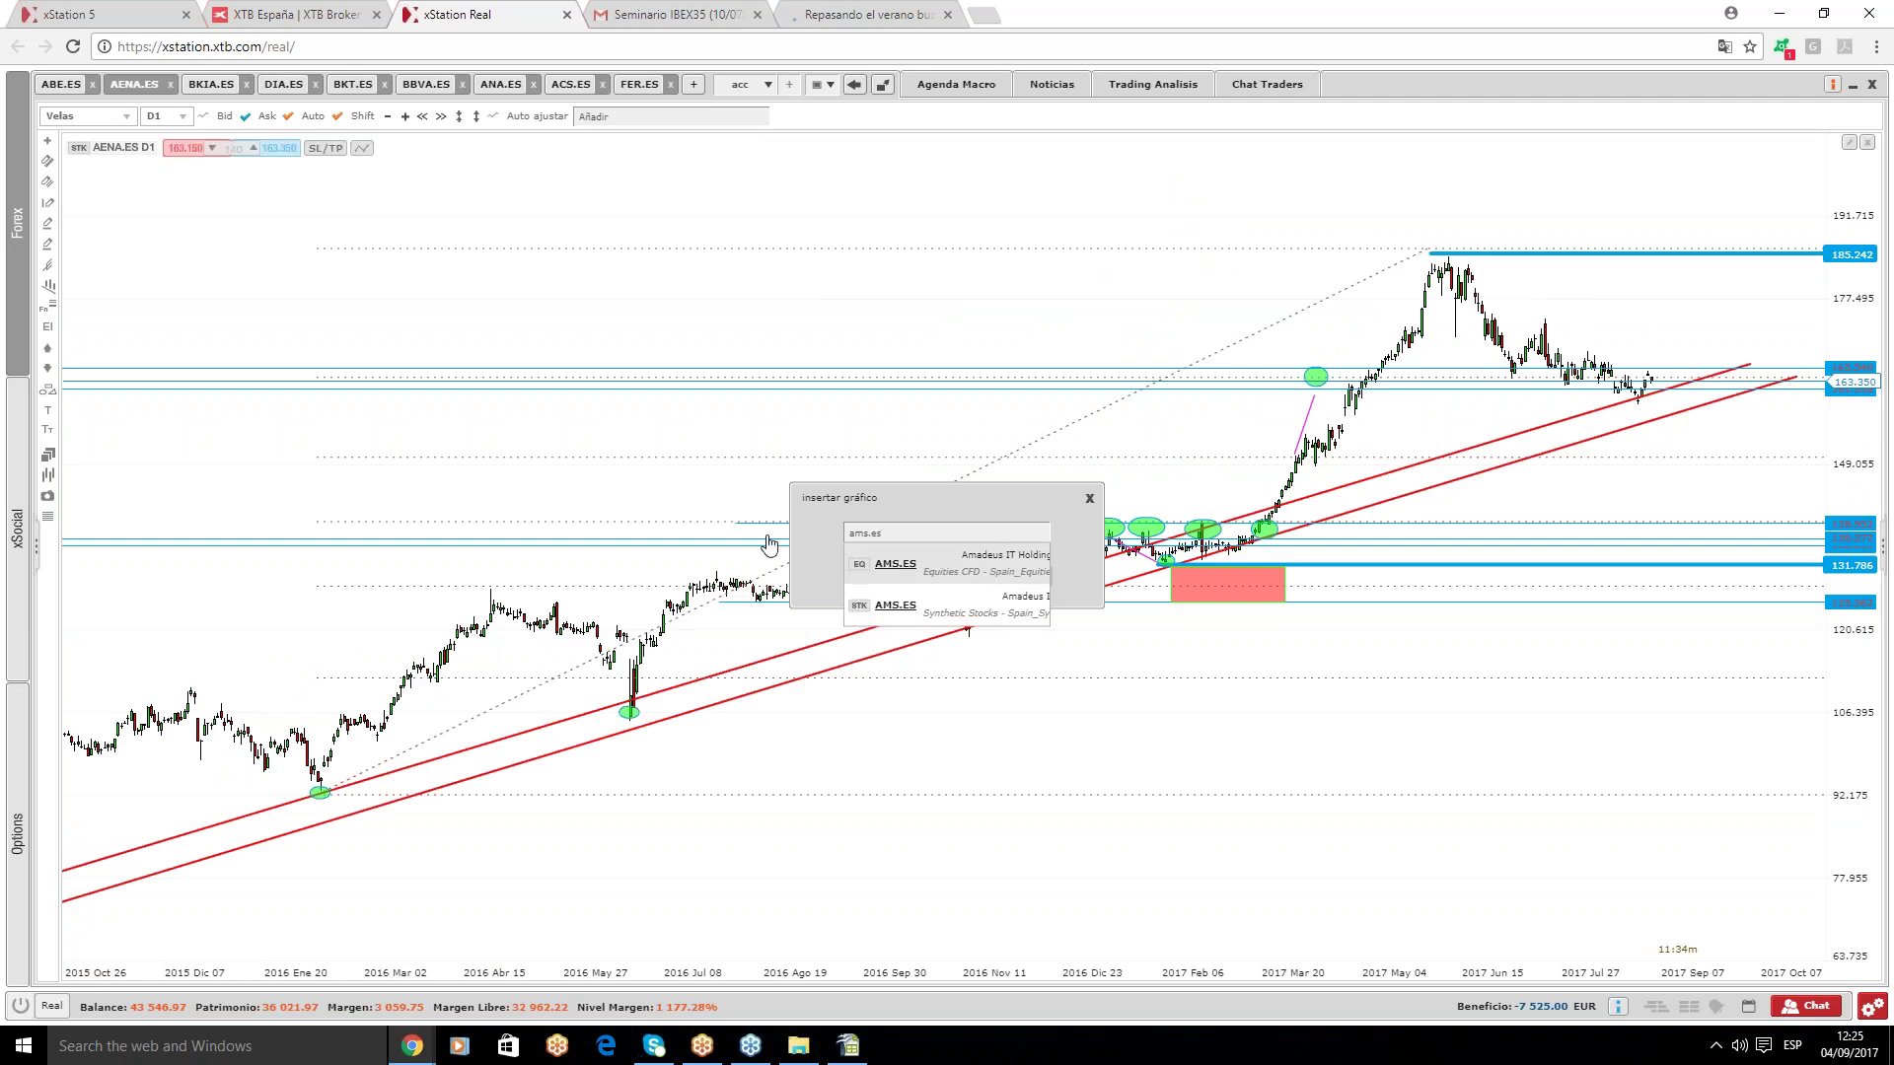
{"action": "left_click", "coordinate": [891, 580]}
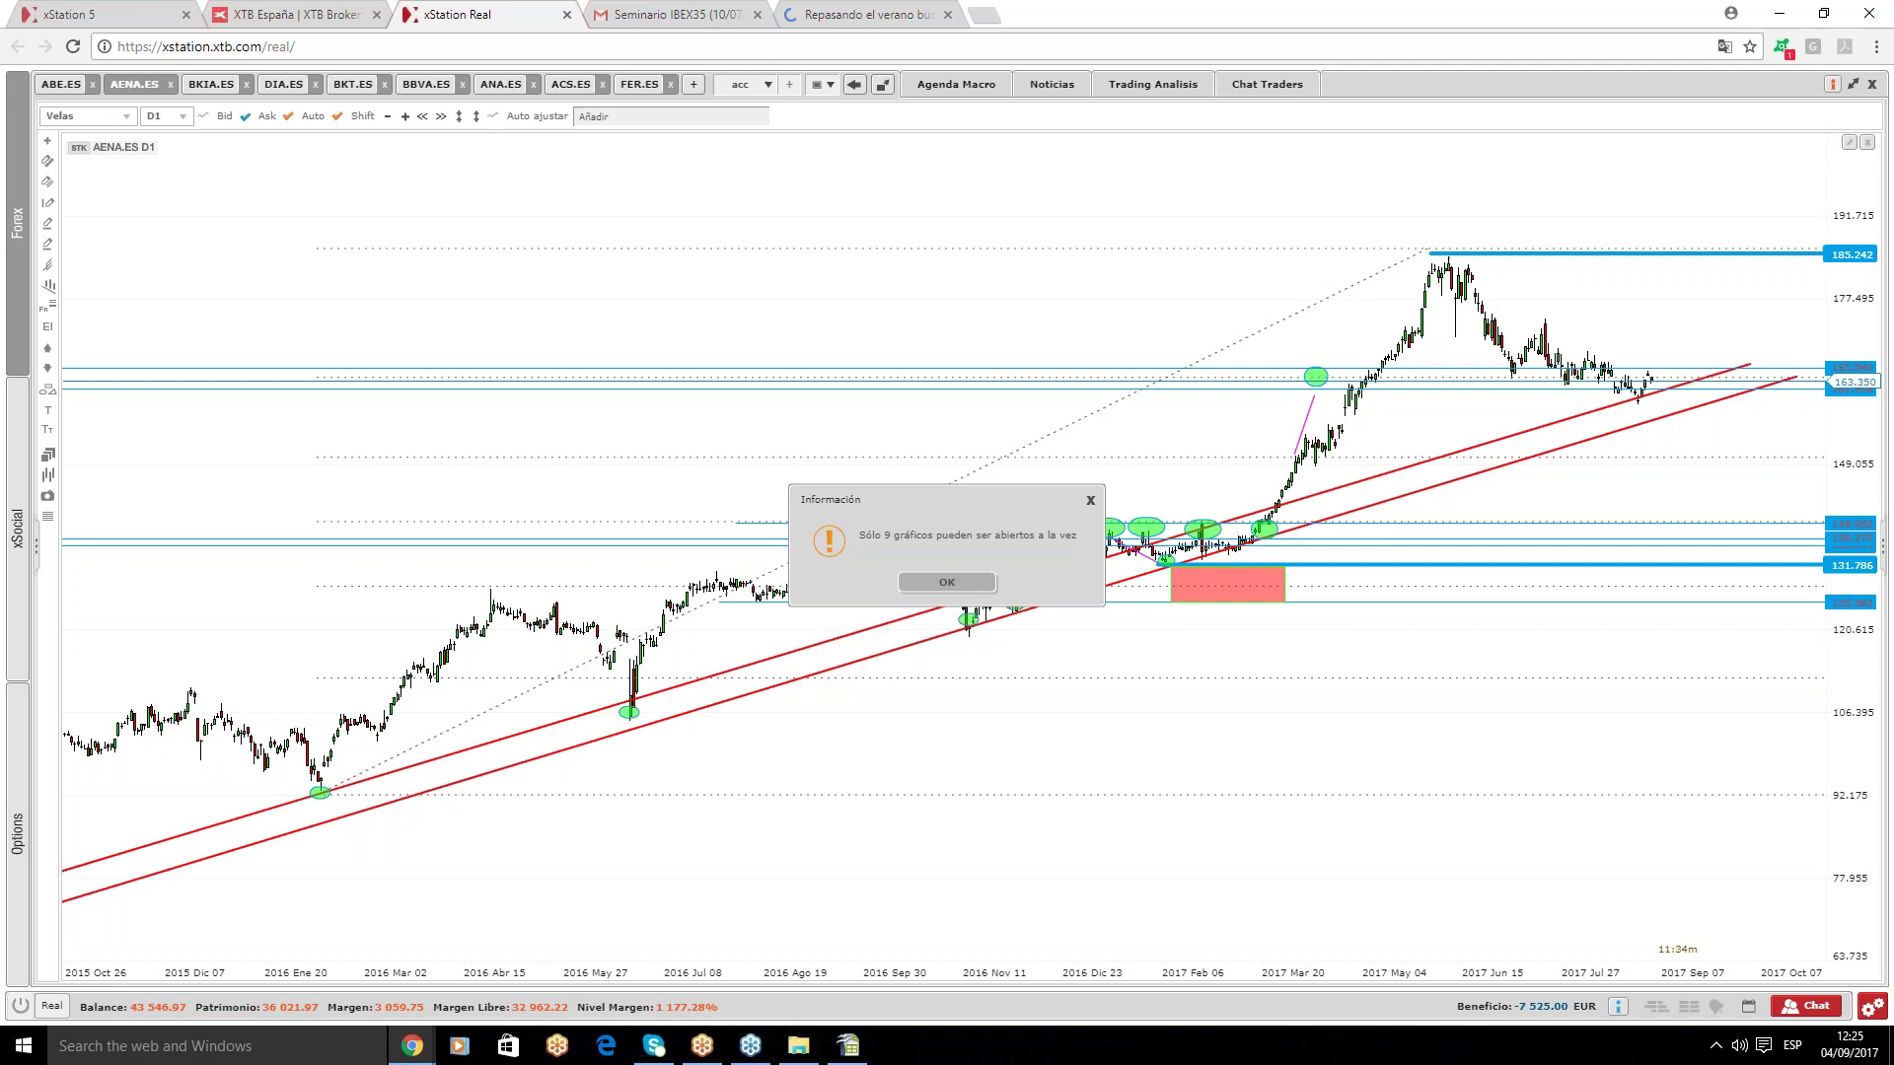
{"action": "left_click", "coordinate": [974, 590]}
- Switch workspaces through acc2 and acc3 to acc4, showing the COL.ES chart
{"action": "left_click", "coordinate": [1241, 86]}
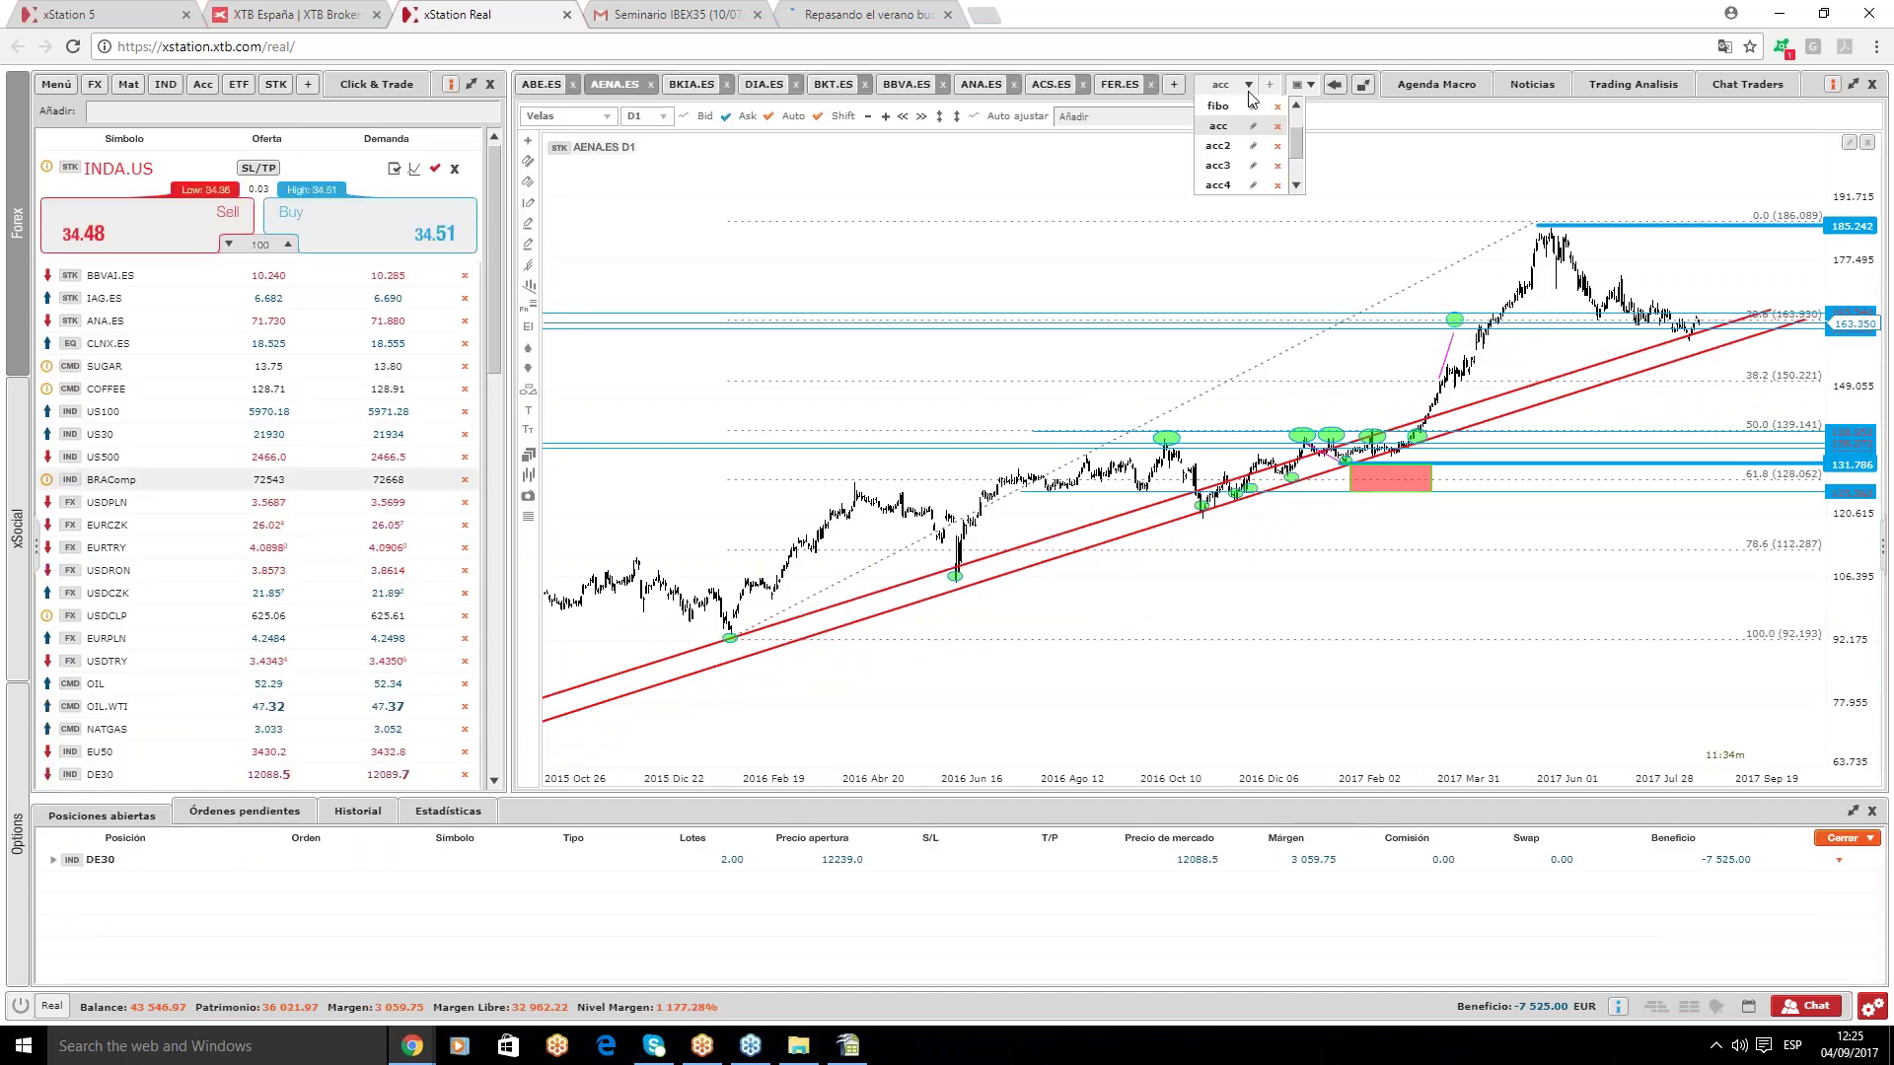
{"action": "left_click", "coordinate": [1216, 148]}
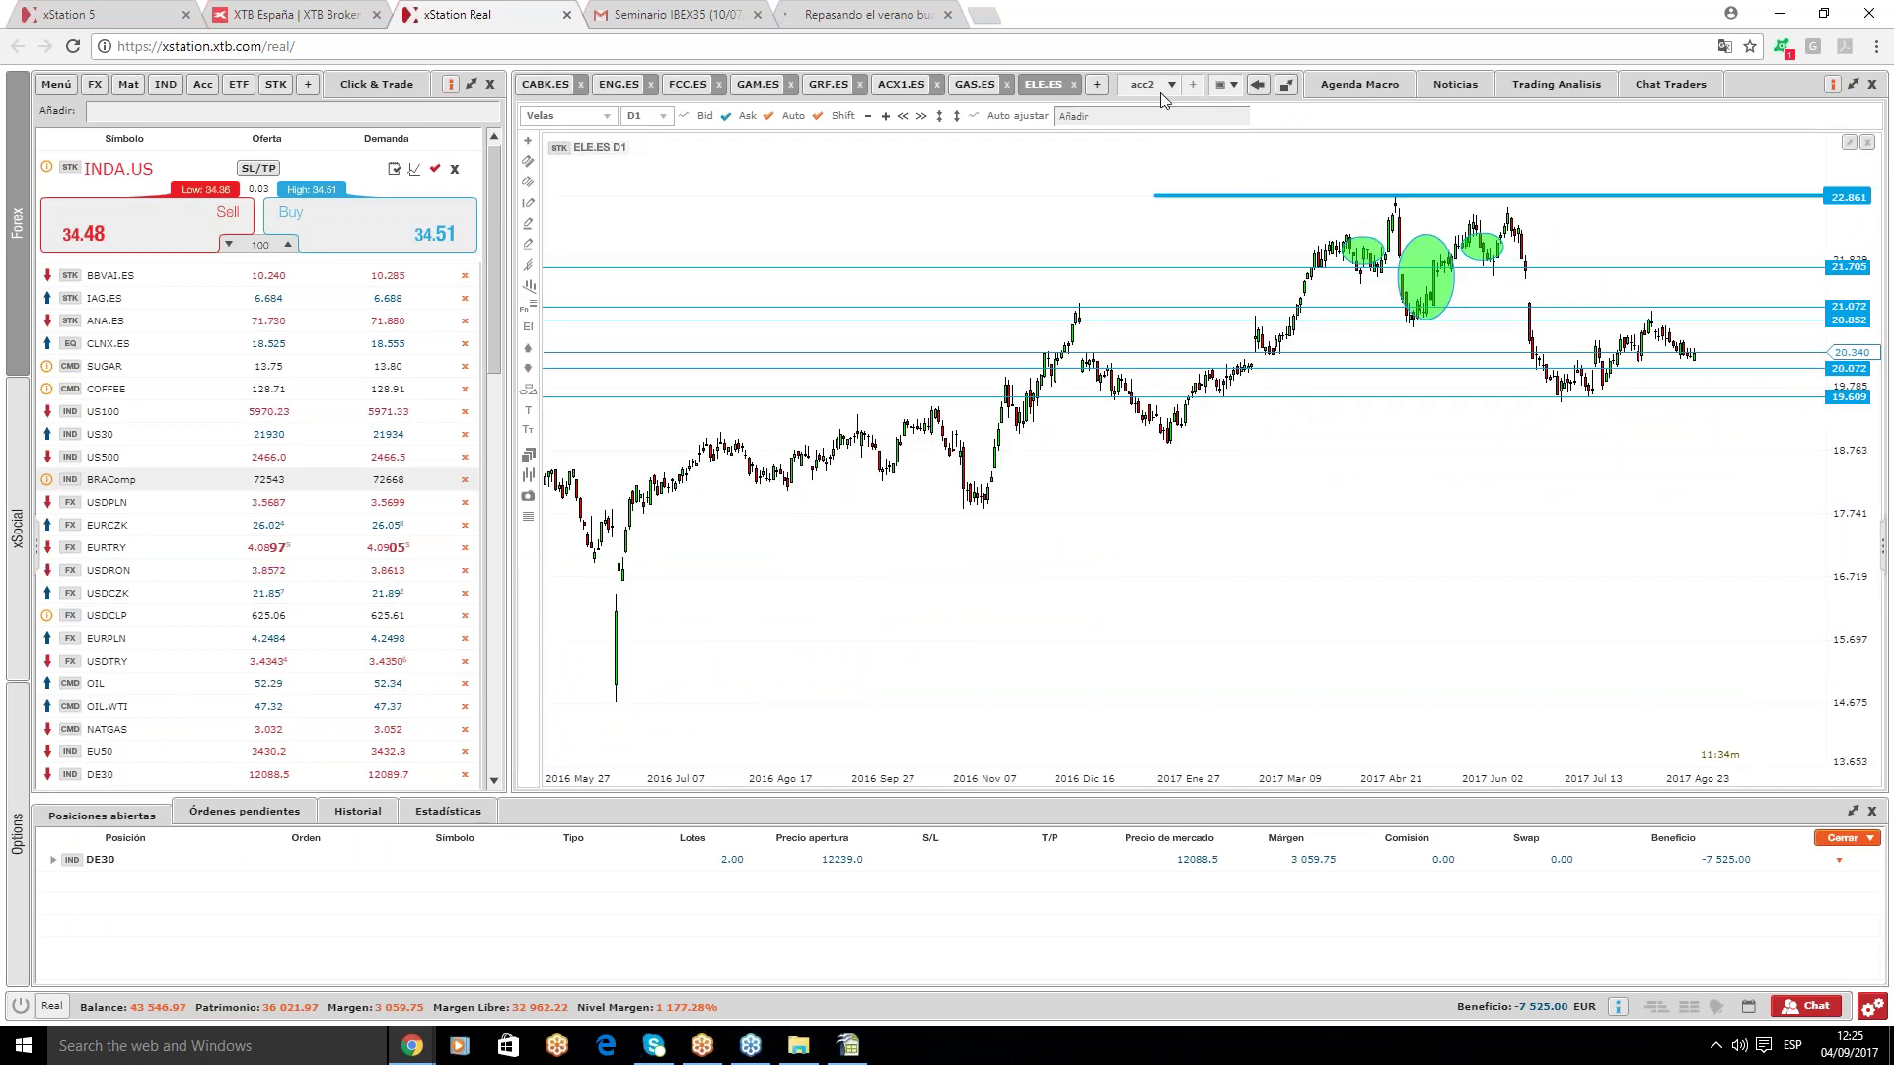
{"action": "left_click", "coordinate": [1160, 89]}
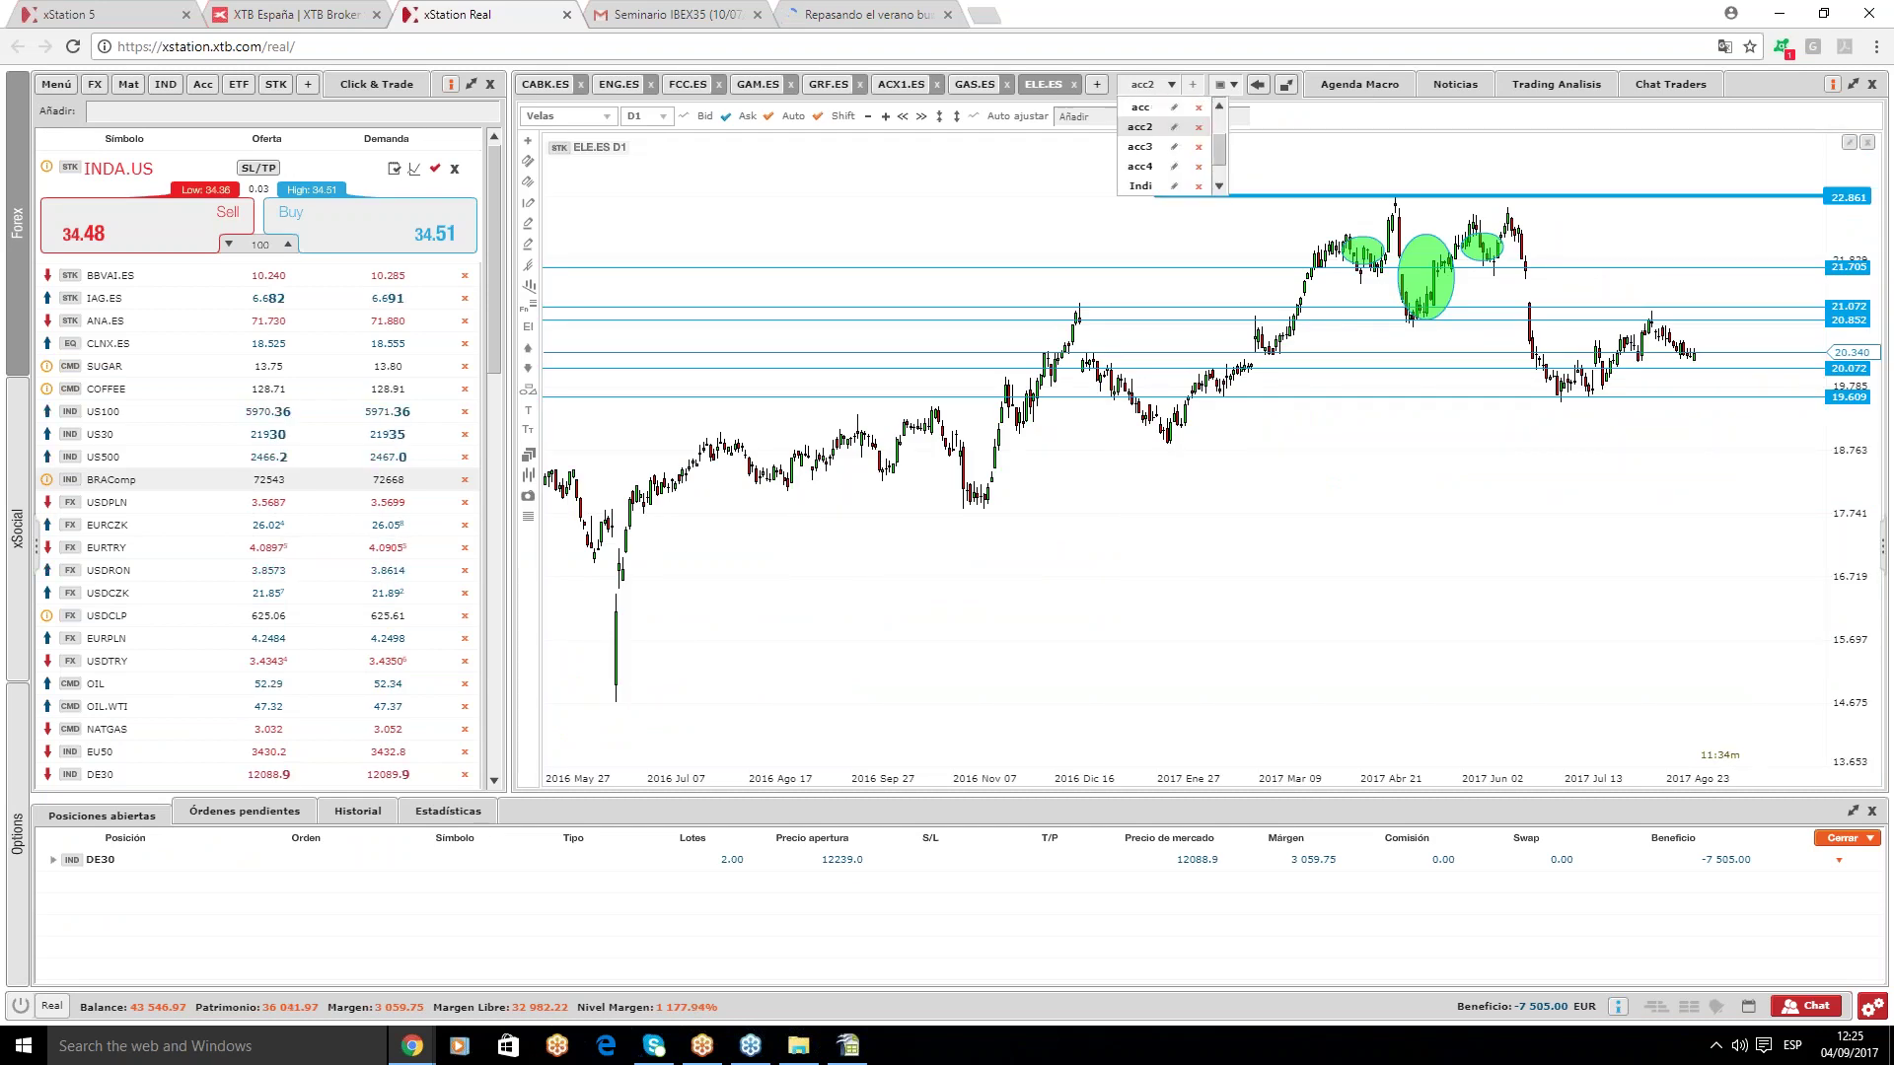
{"action": "left_click", "coordinate": [1144, 146]}
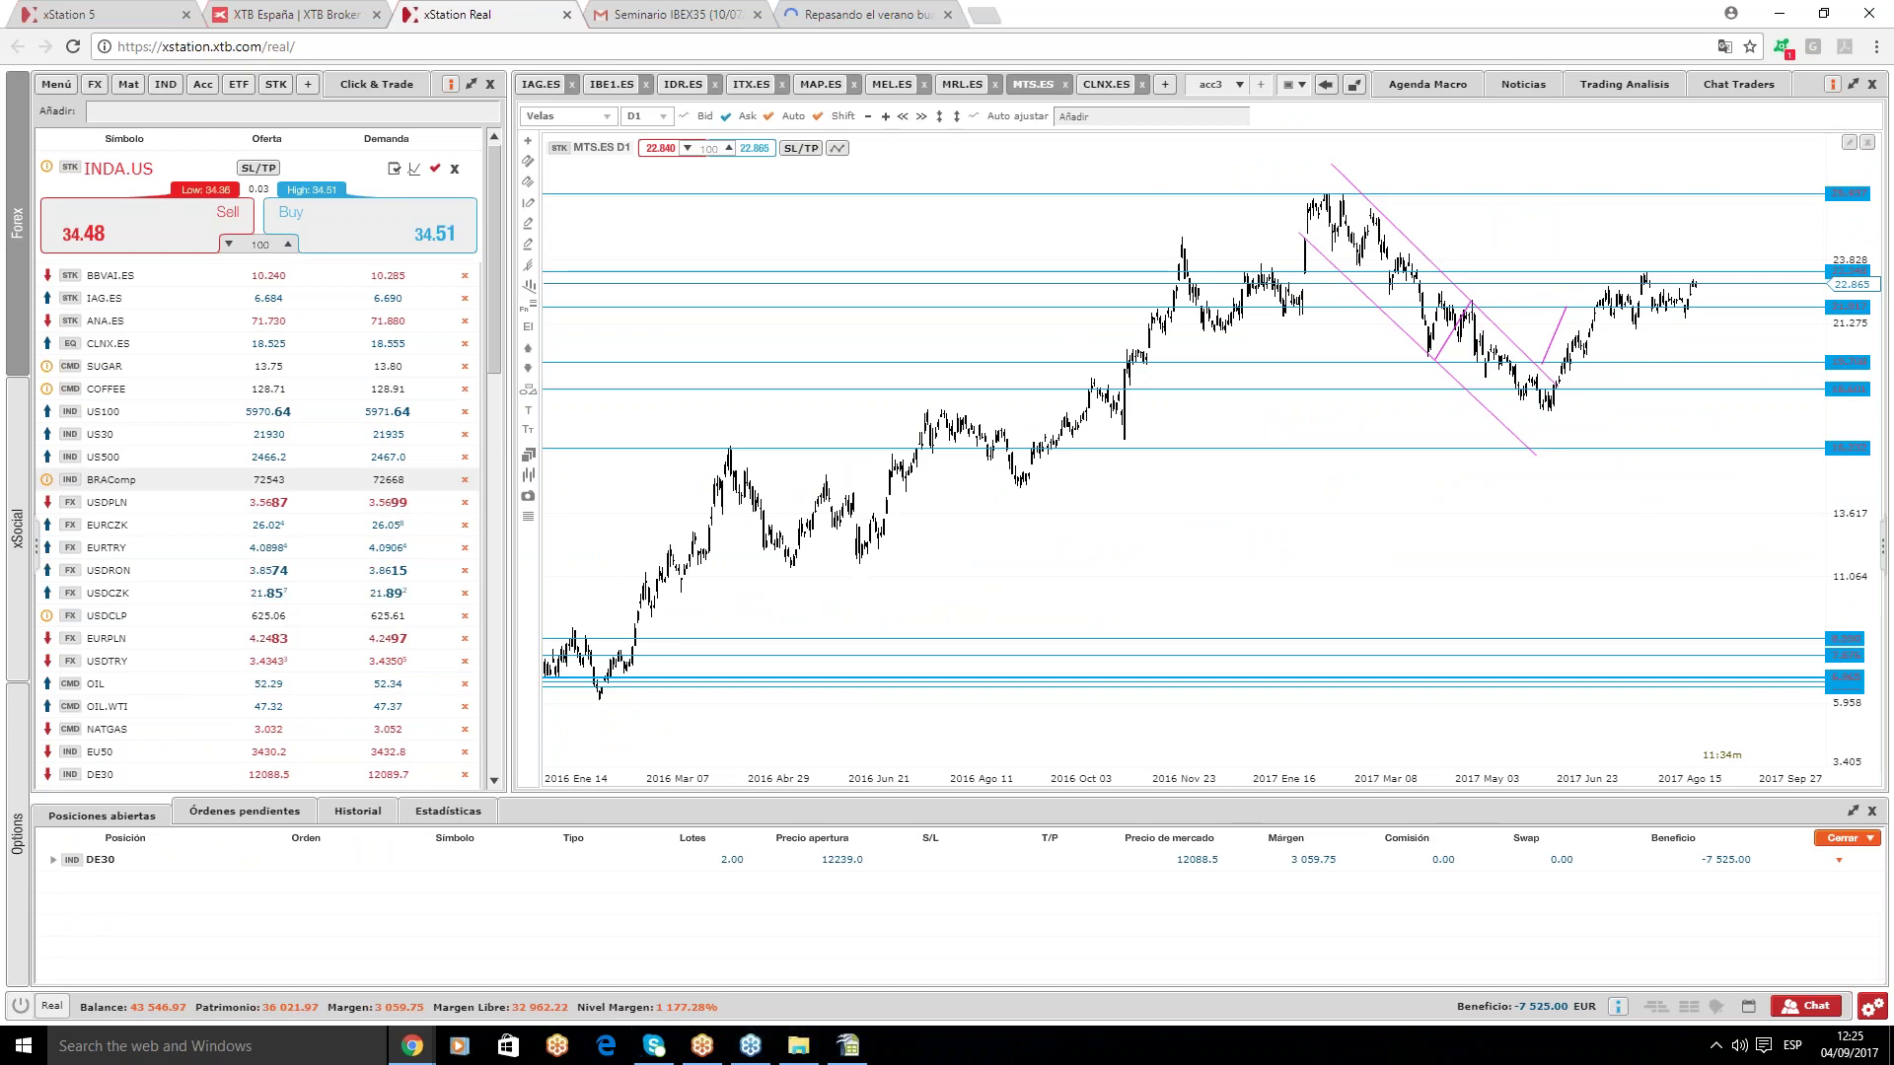
{"action": "scroll", "coordinate": [1219, 151], "scroll_direction": "up", "scroll_amount": 1}
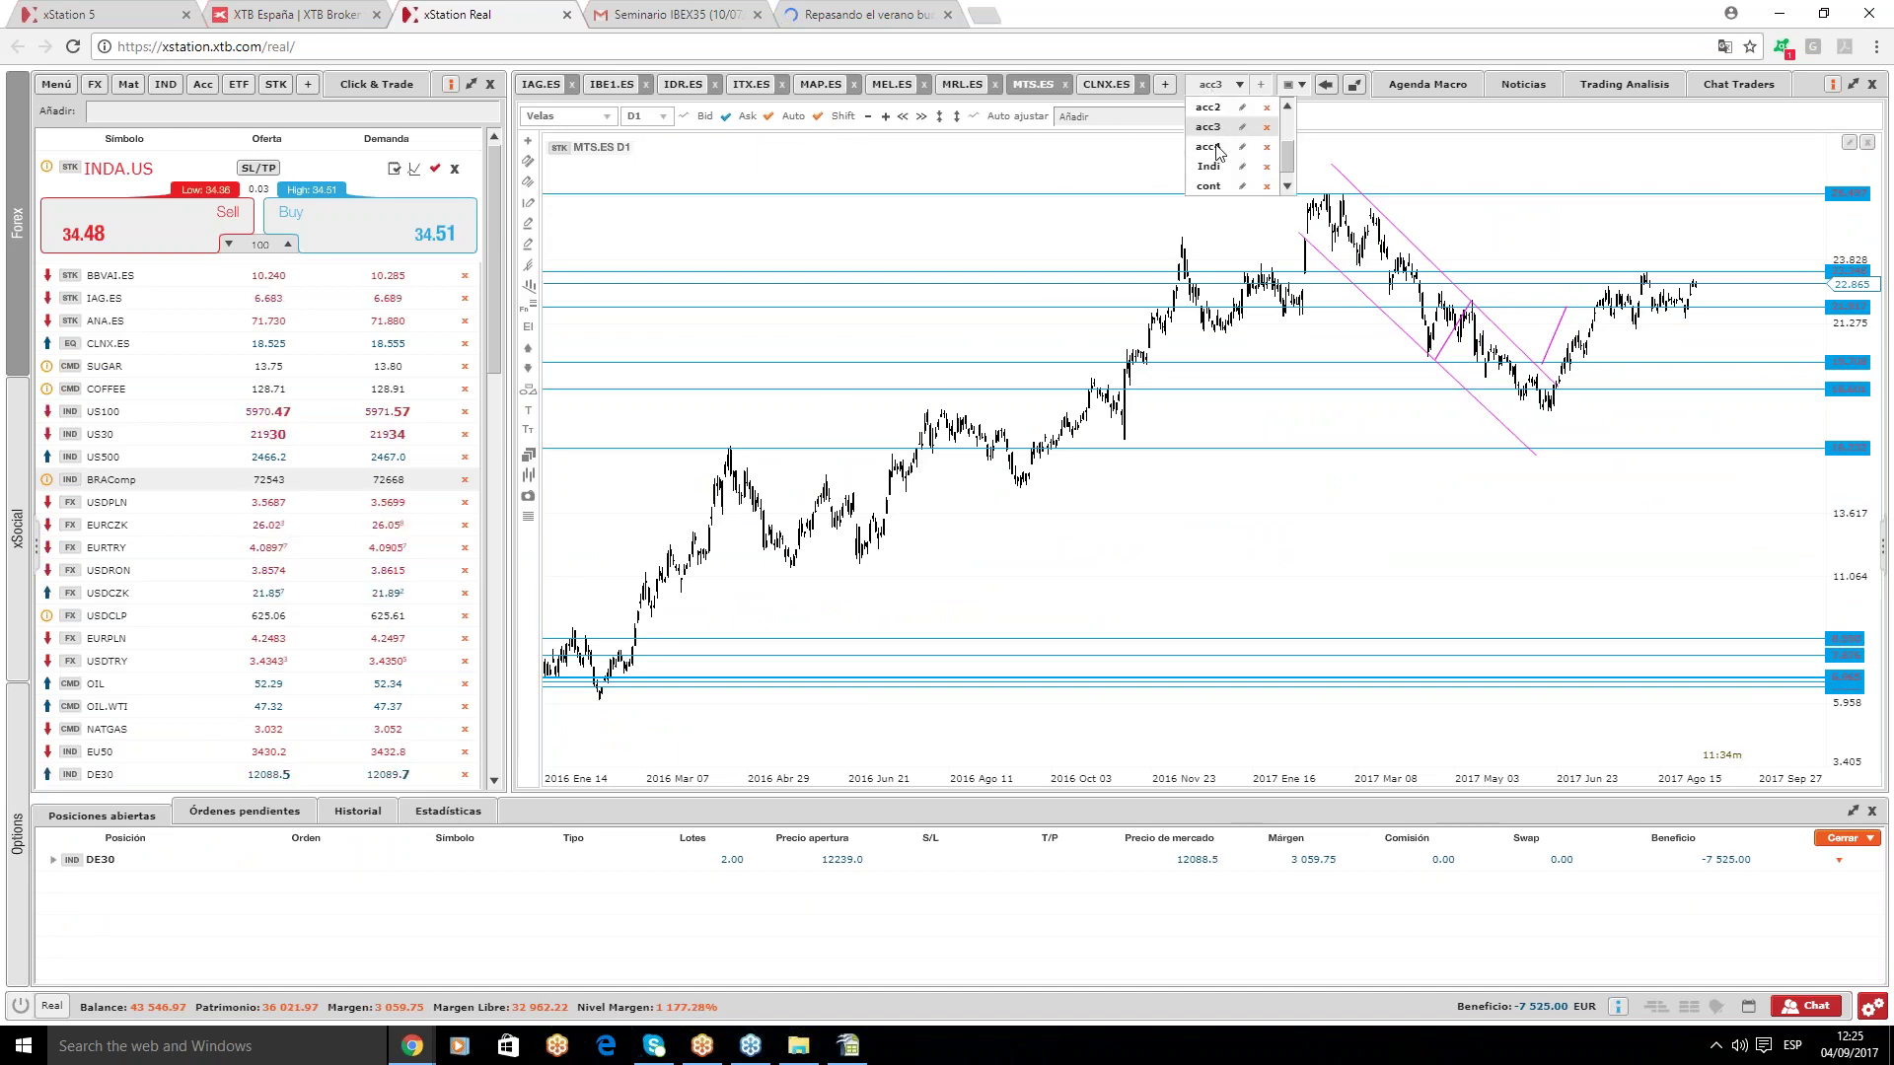
{"action": "left_click", "coordinate": [1212, 147]}
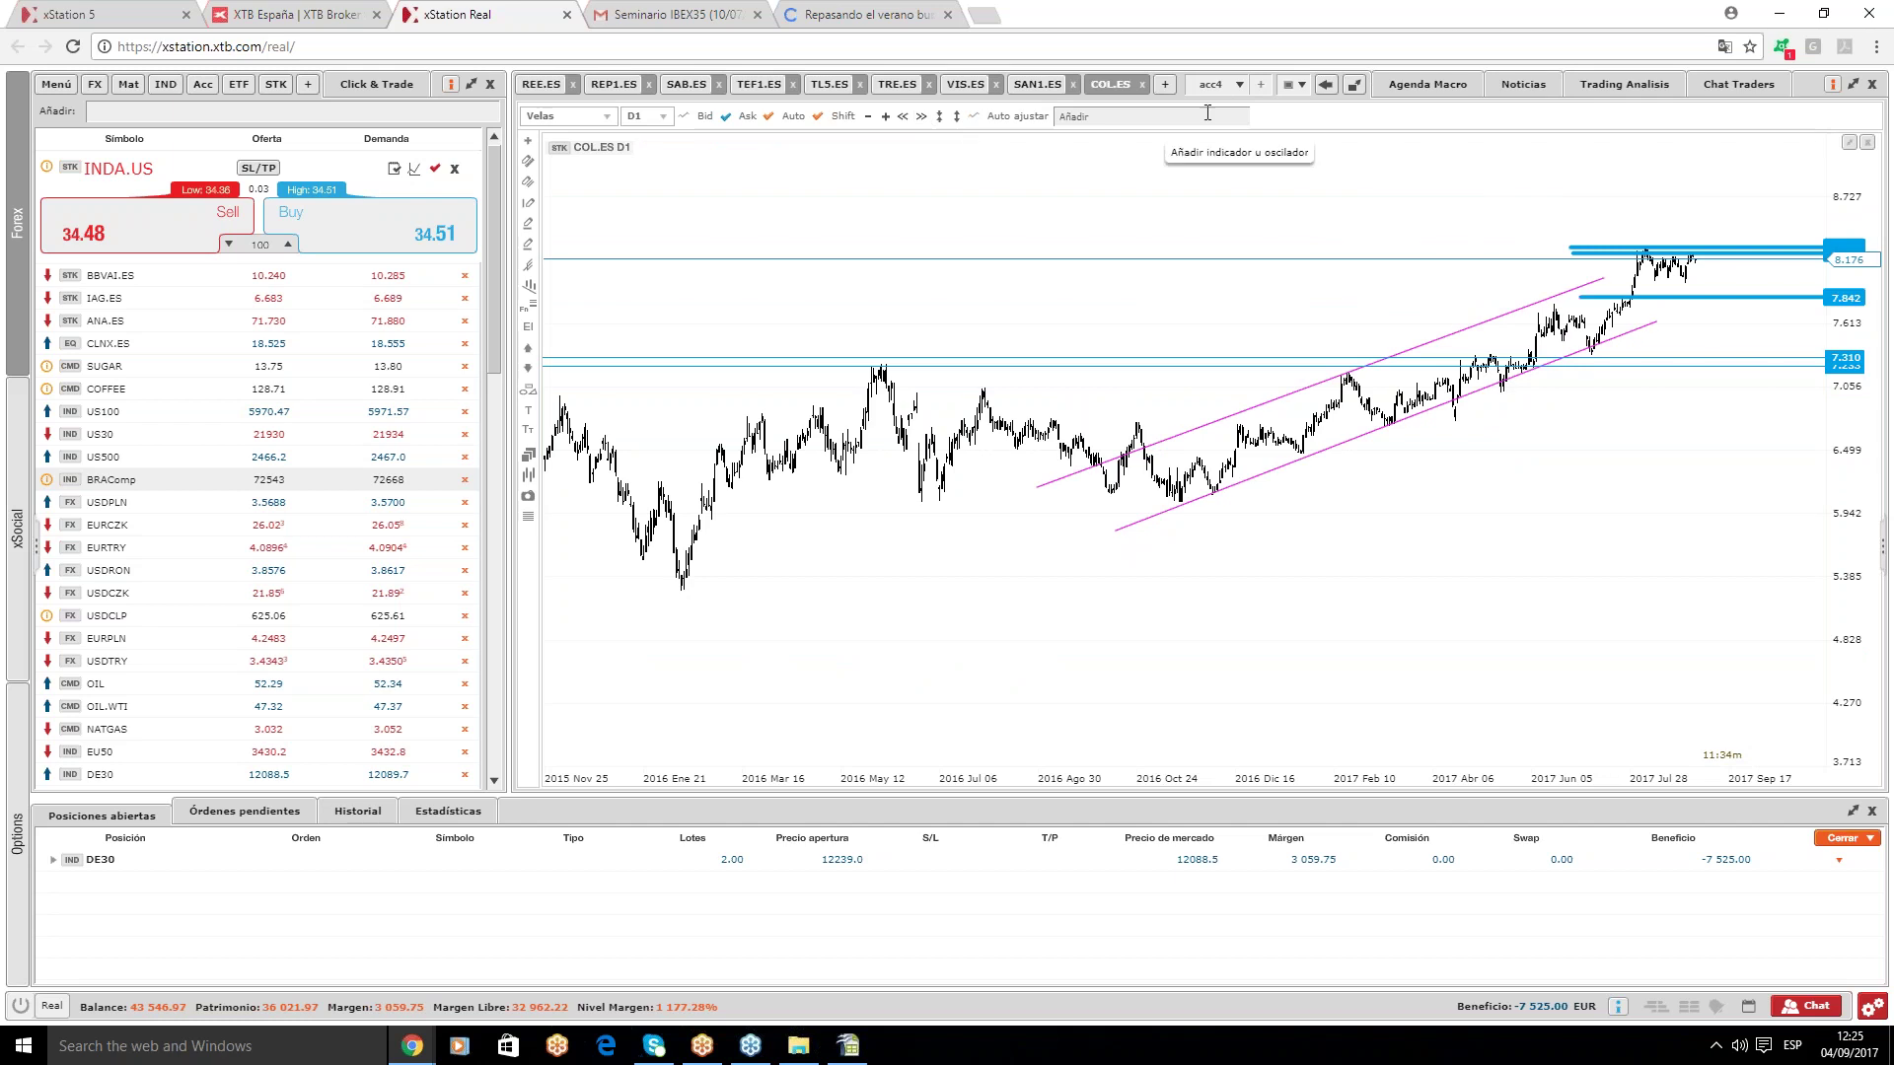
- Load the Indi workspace and attempt to add AMS.ES, dismissing the chart-limit notice
{"action": "left_click", "coordinate": [1213, 87]}
{"action": "left_click", "coordinate": [1211, 147]}
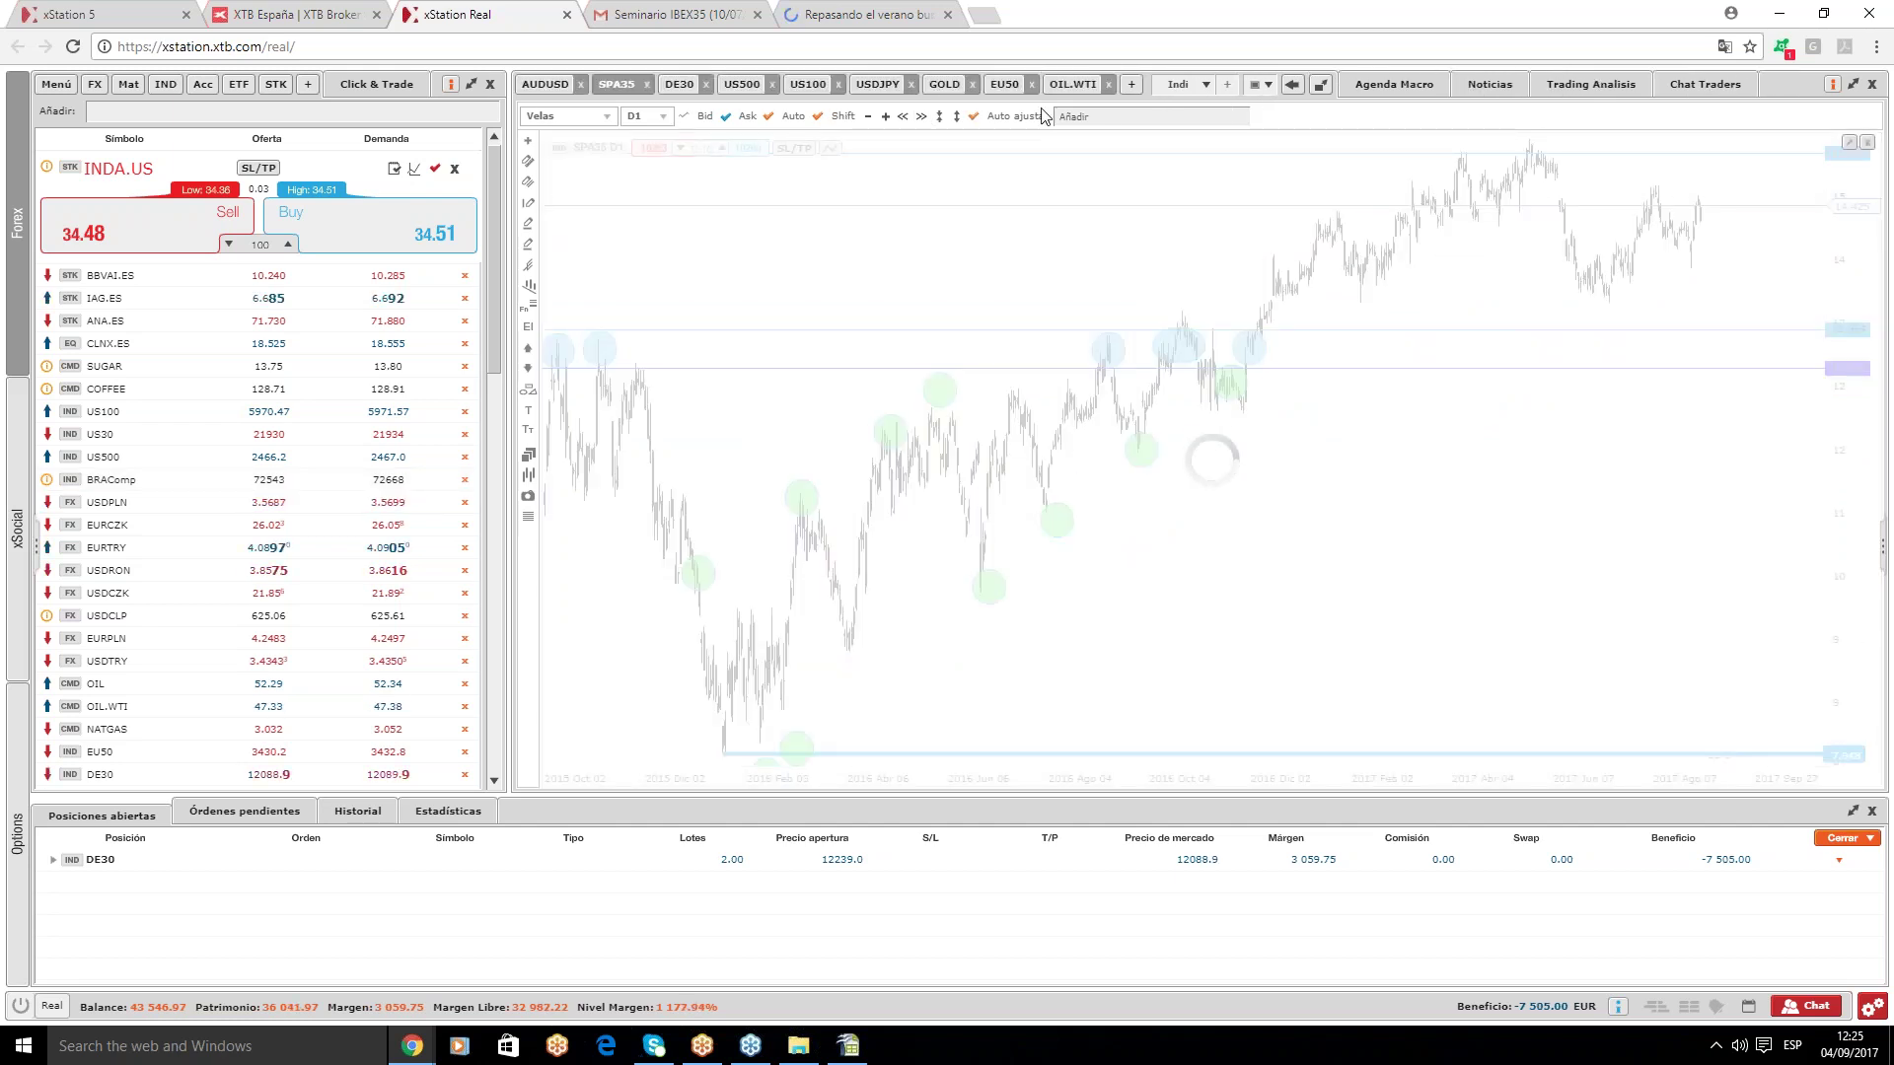
{"action": "left_click", "coordinate": [1127, 111]}
{"action": "type", "text": "a"}
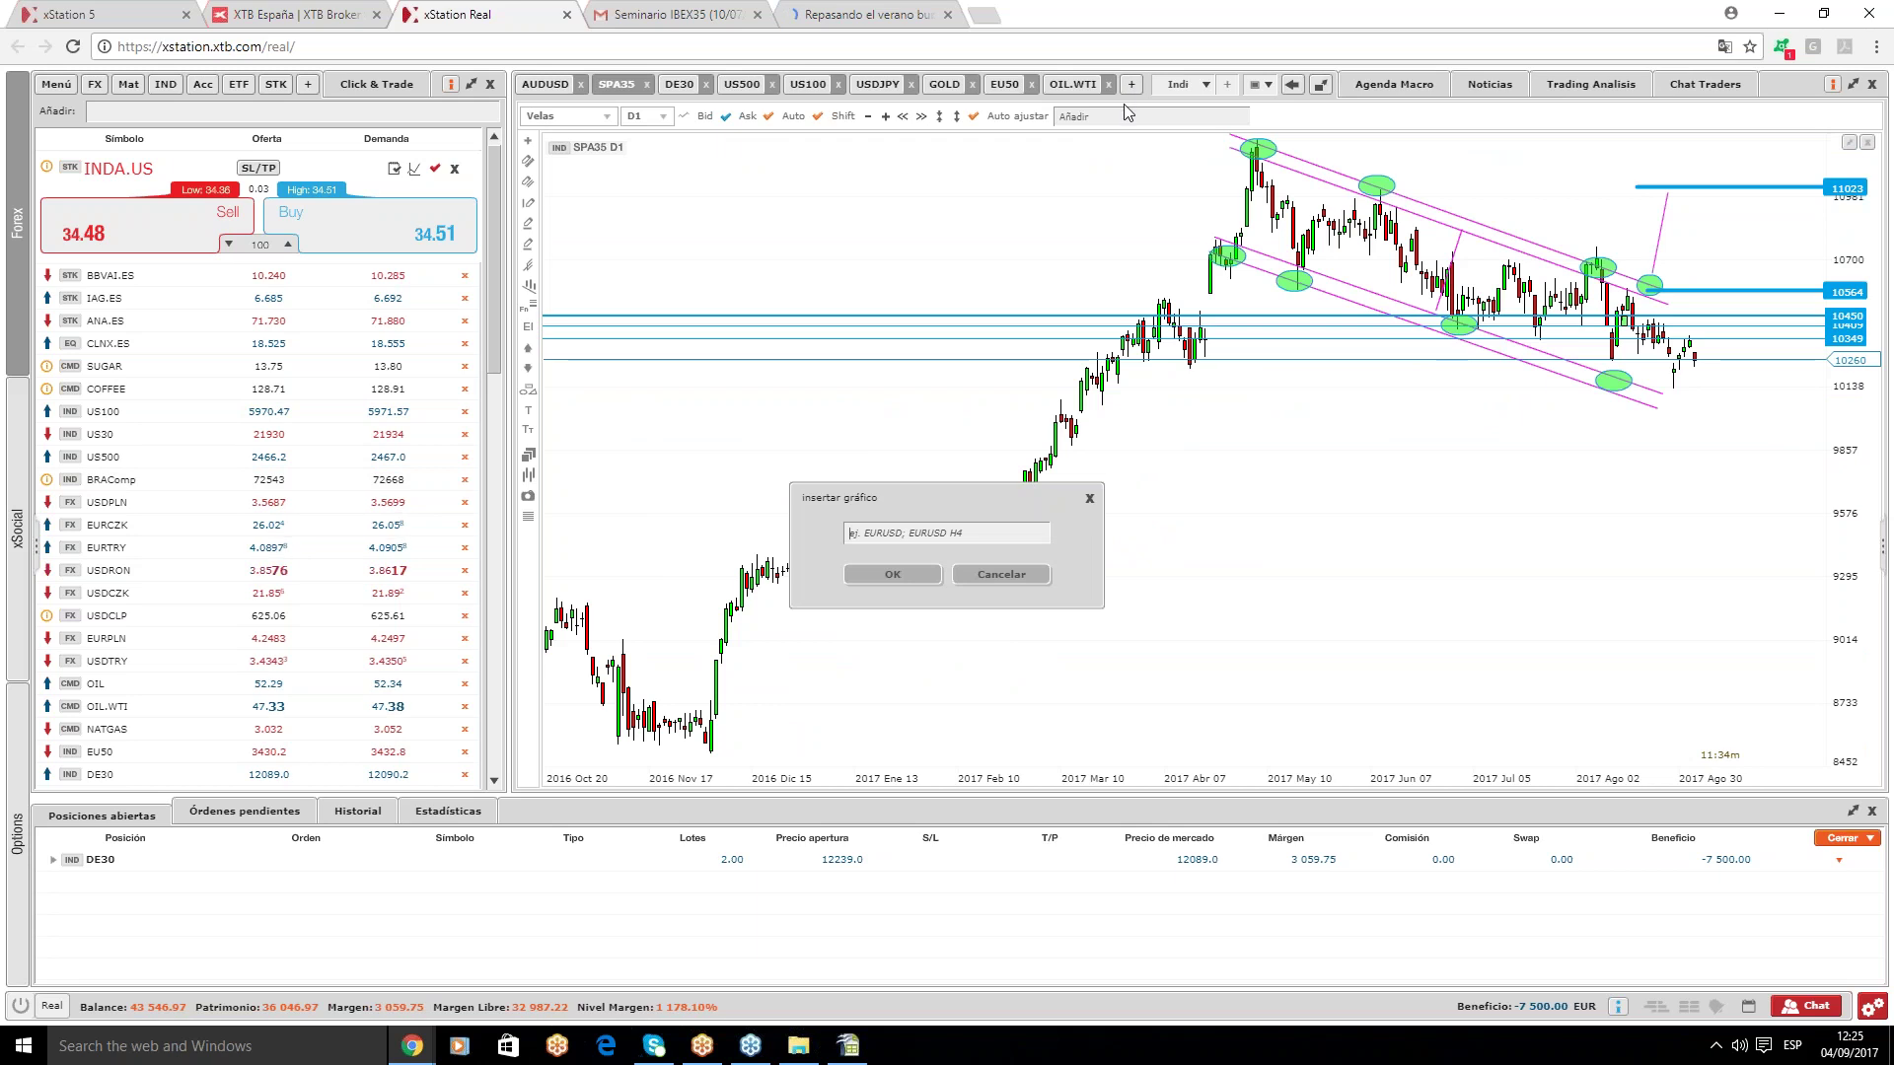
{"action": "type", "text": "ms.es"}
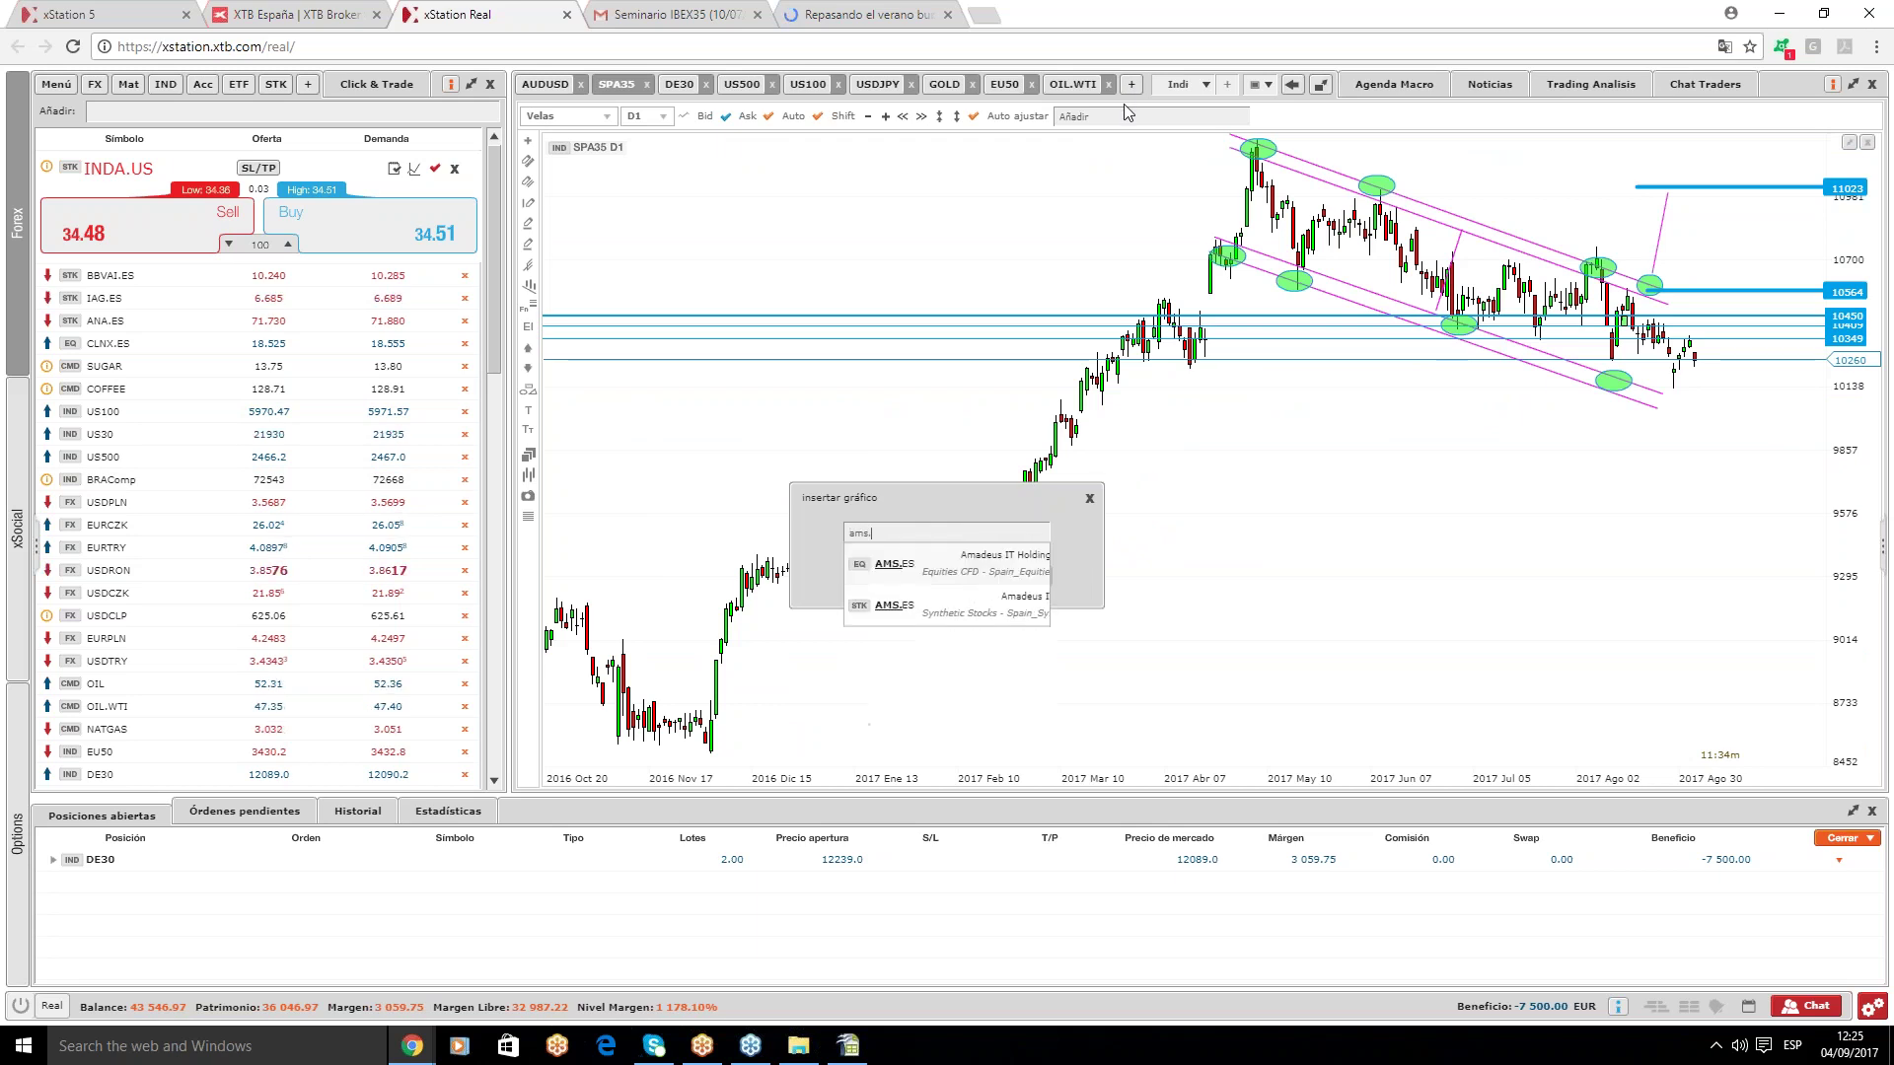
{"action": "left_click", "coordinate": [998, 606]}
{"action": "left_click", "coordinate": [910, 580]}
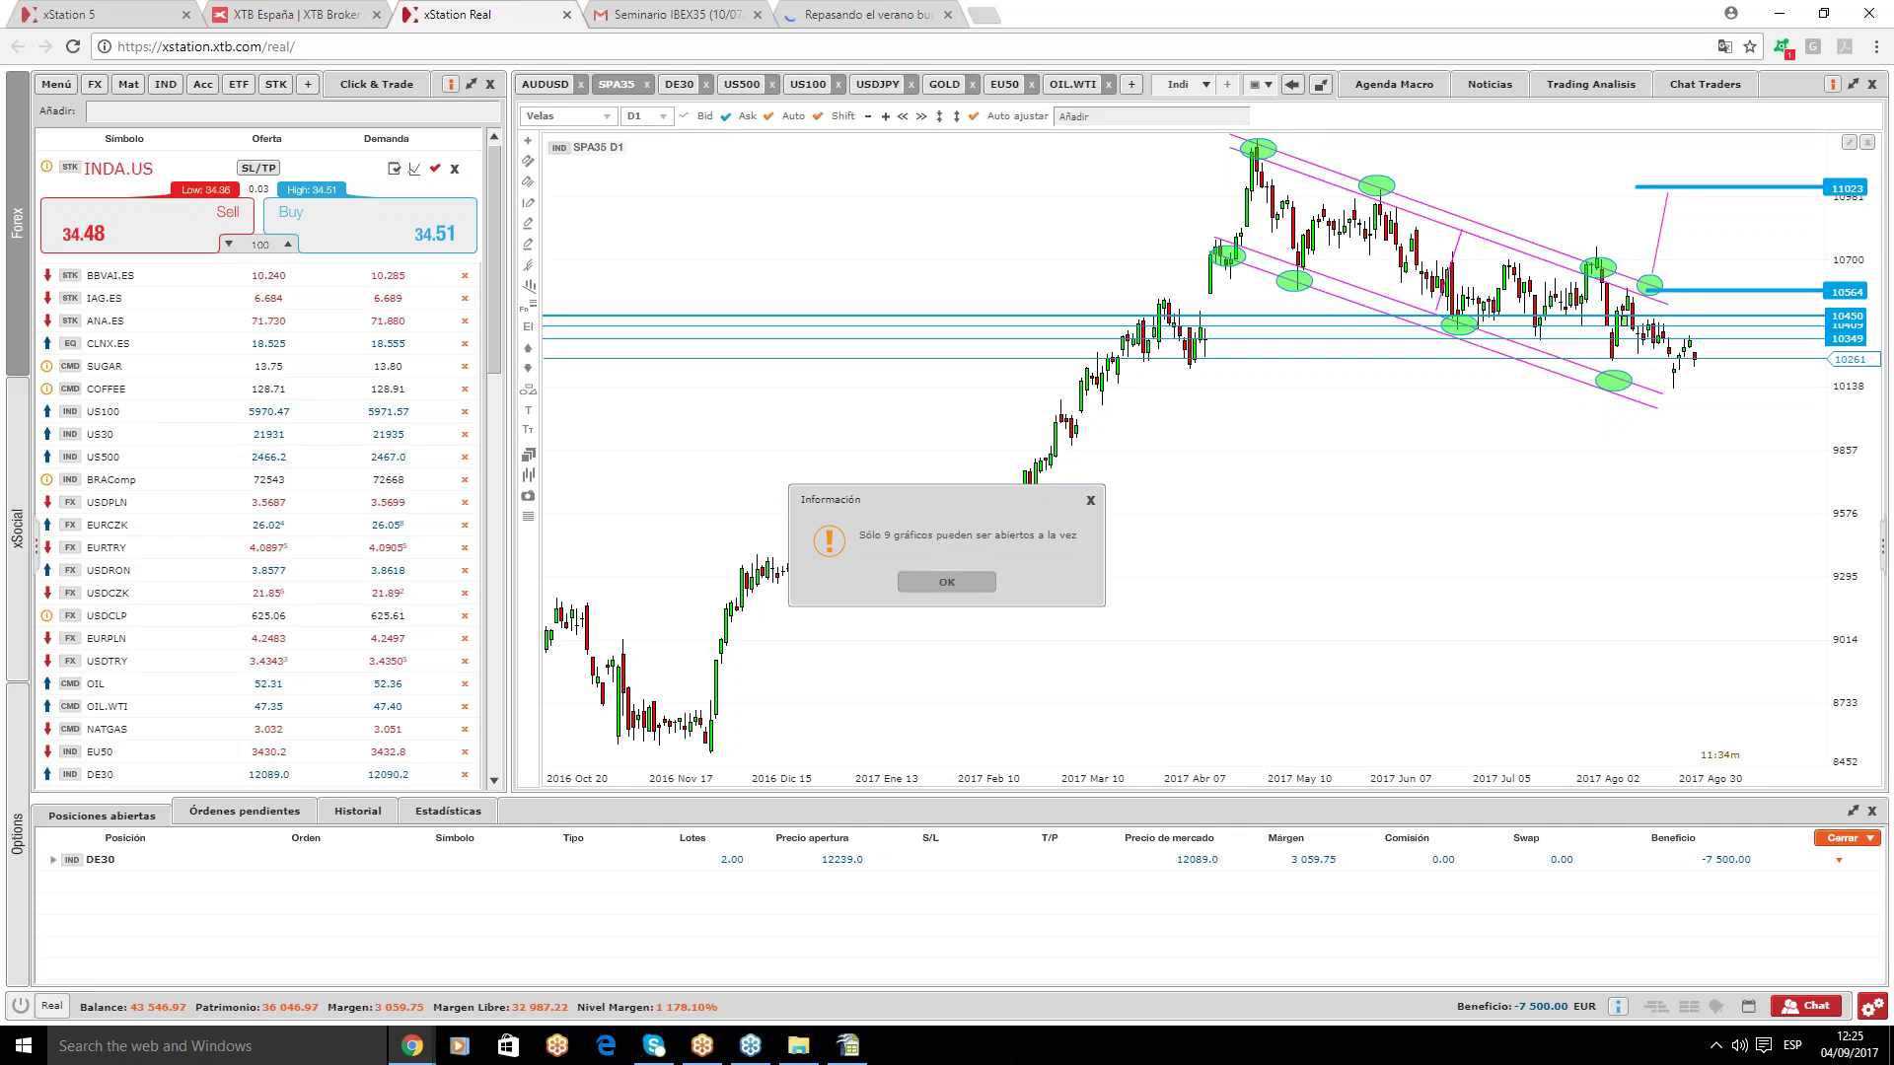
{"action": "left_click", "coordinate": [937, 587]}
- Close the GOLD chart and open an AMS.ES chart in its place
{"action": "left_click", "coordinate": [971, 84]}
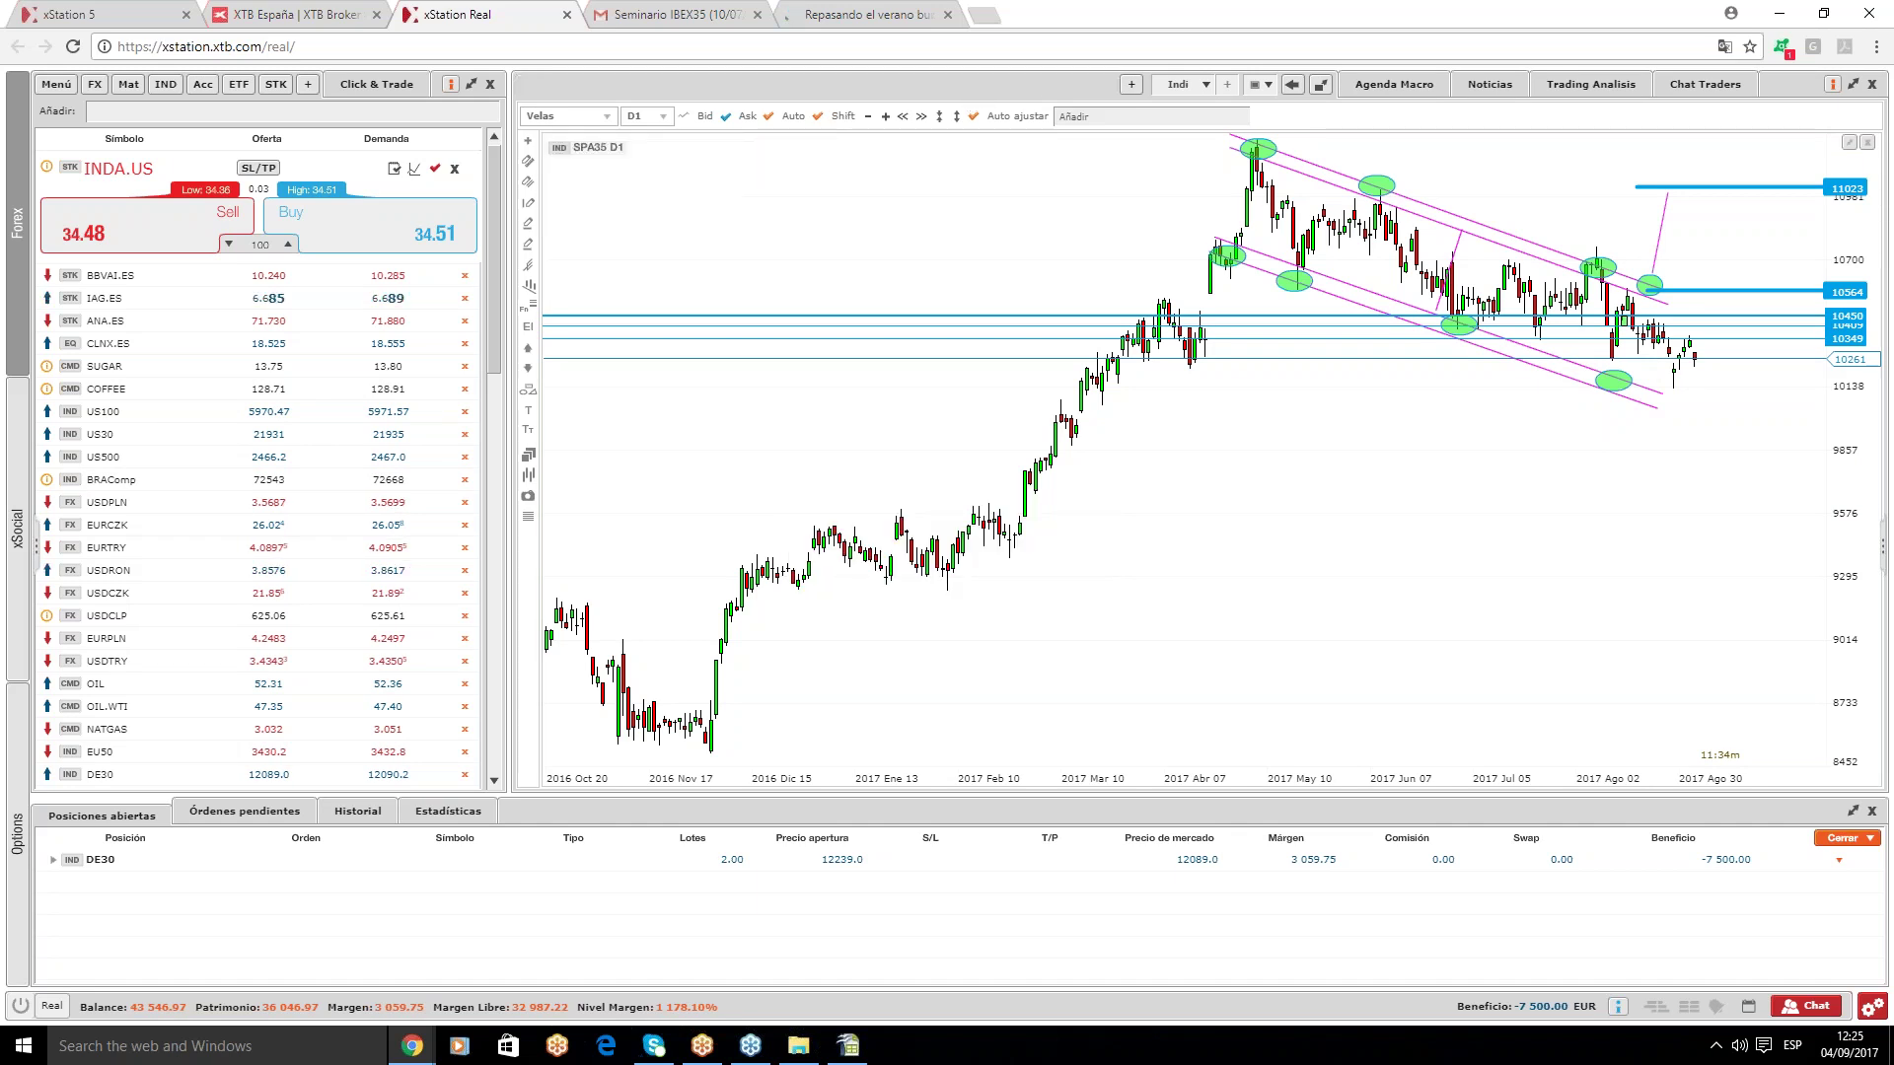
{"action": "left_click", "coordinate": [1070, 86]}
{"action": "type", "text": "ams.es"}
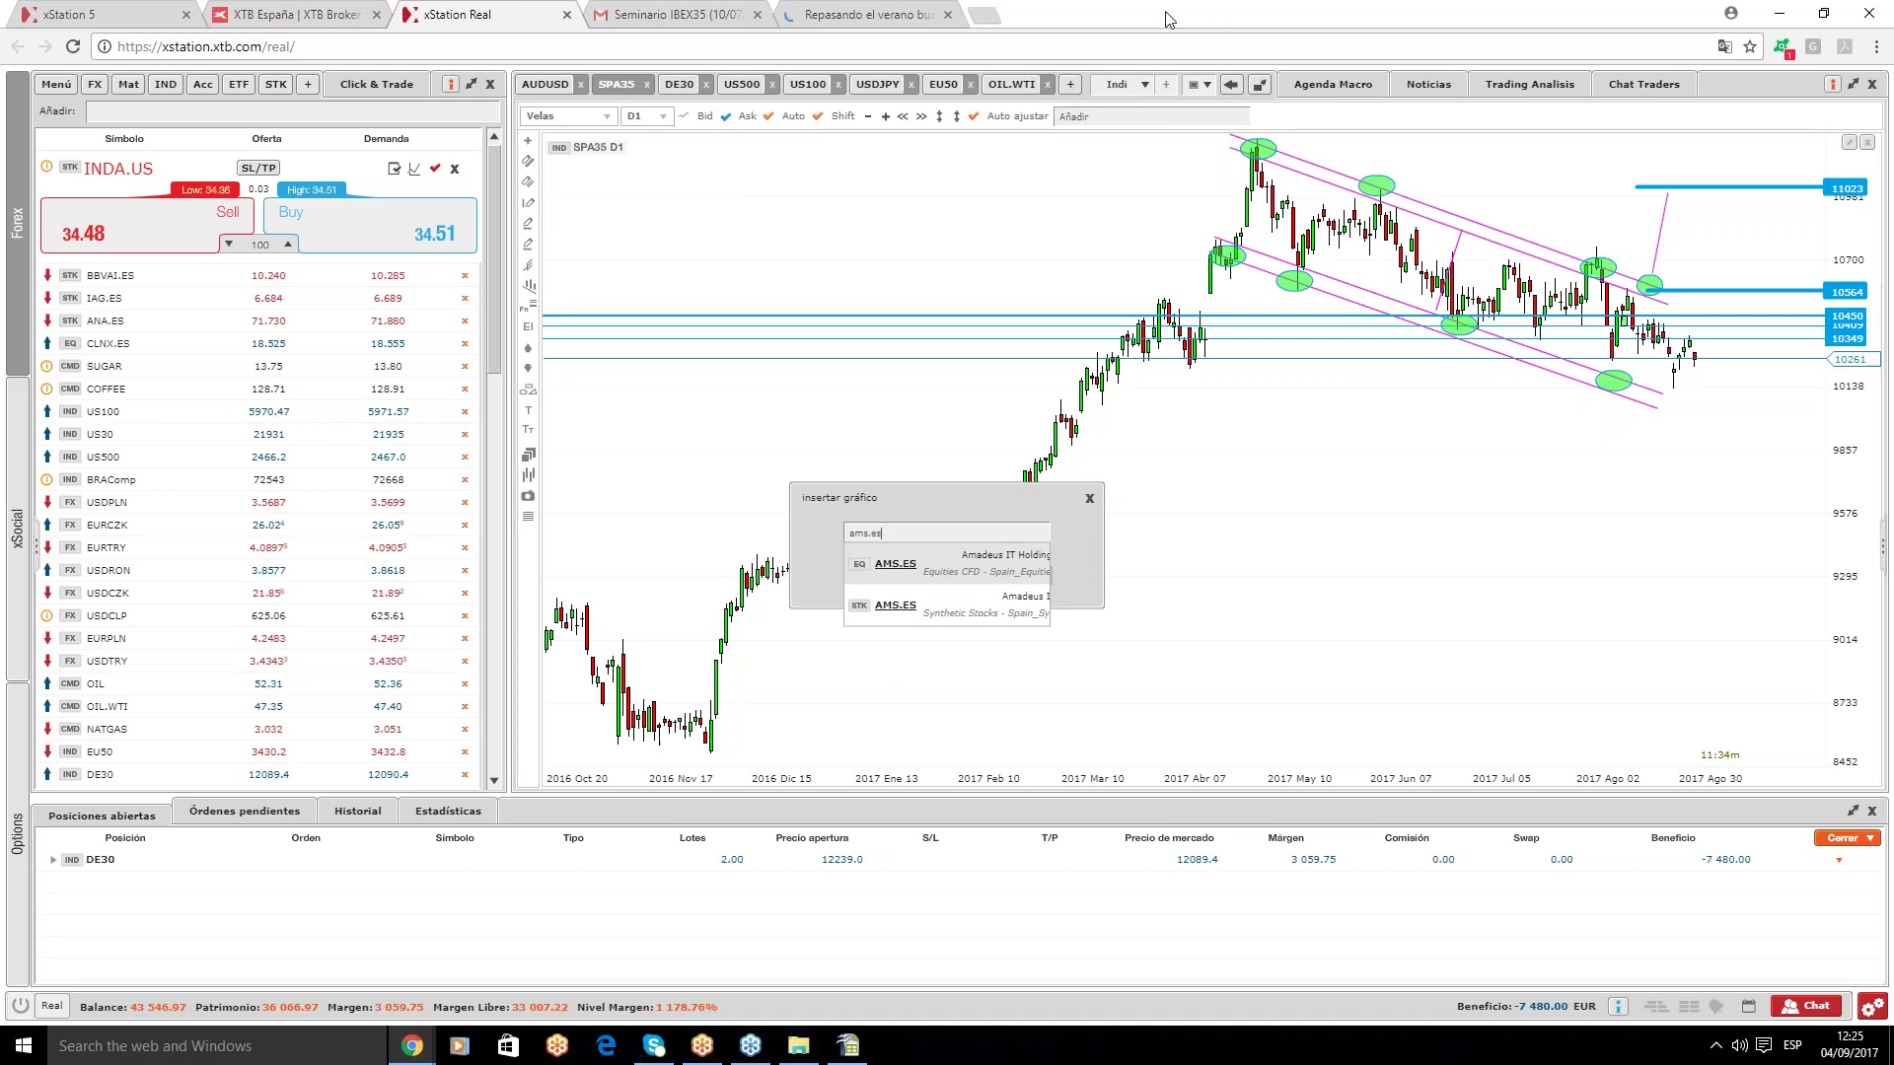
{"action": "left_click", "coordinate": [931, 603]}
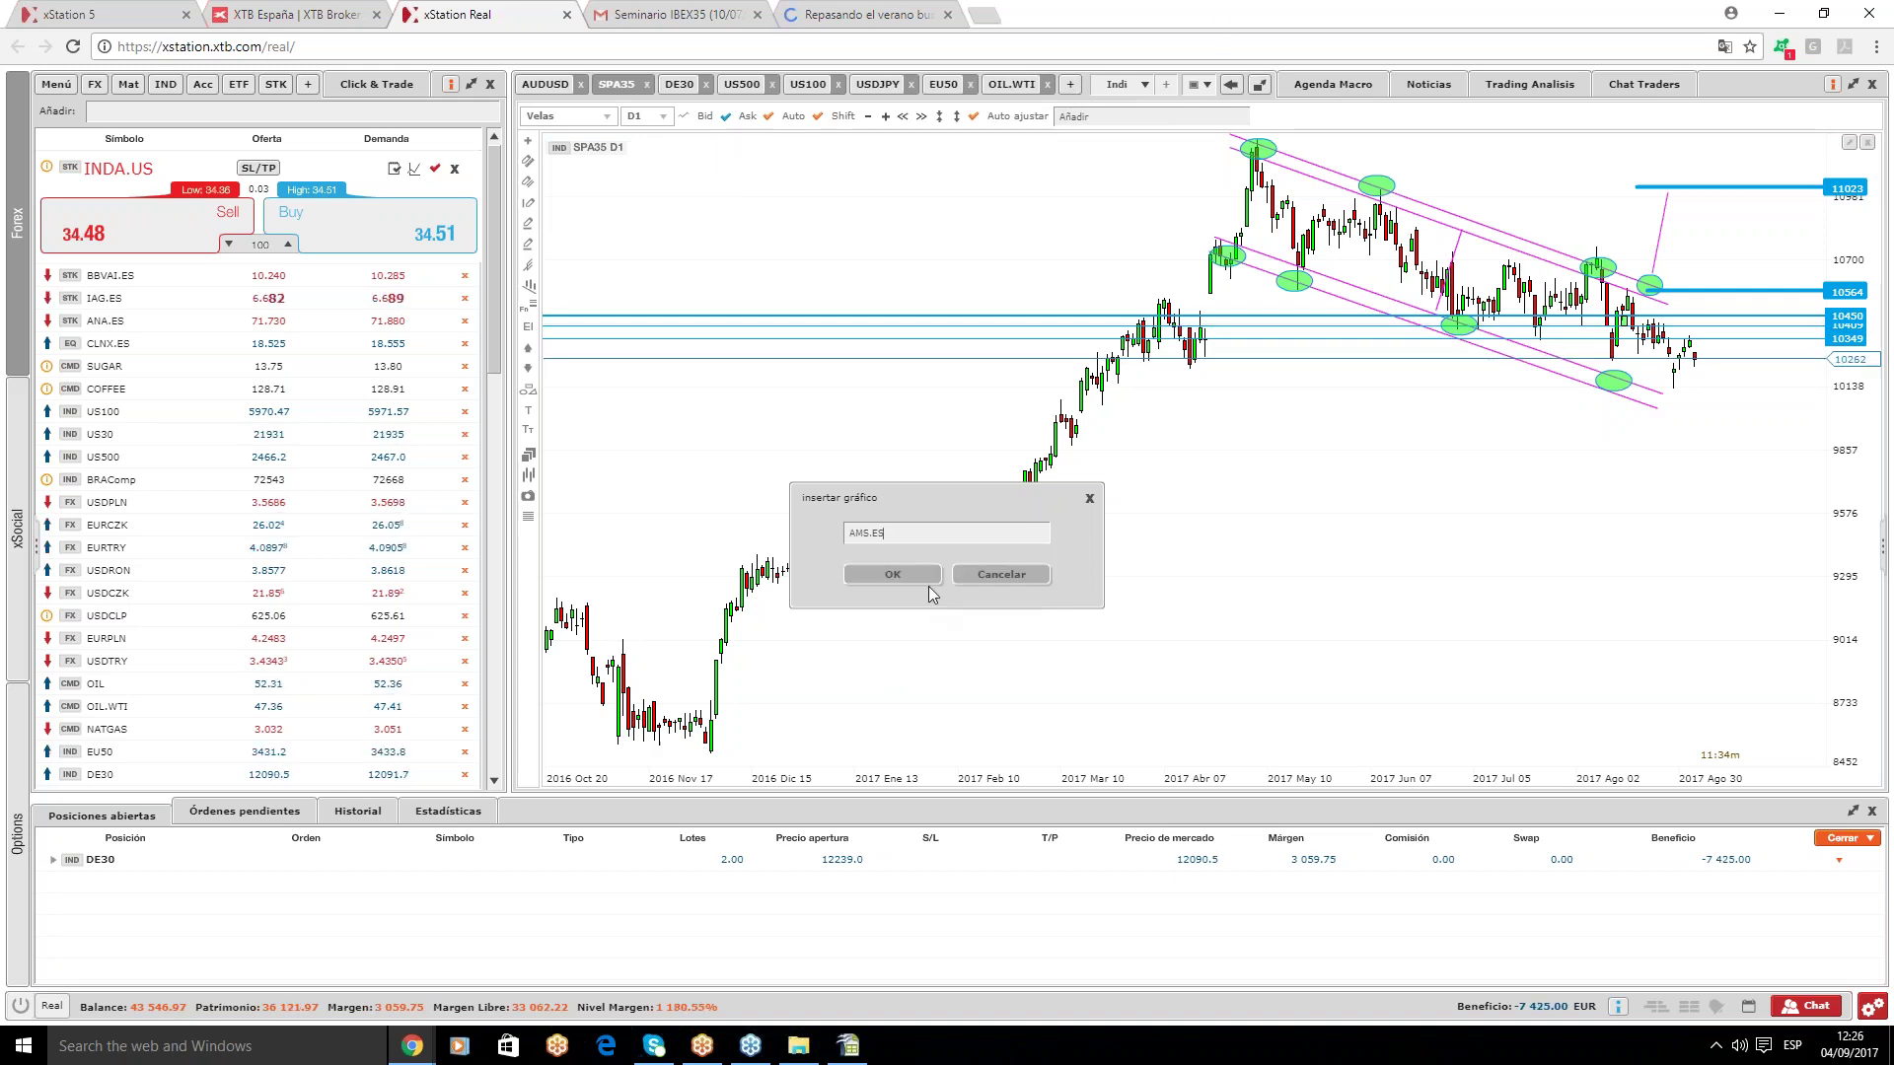
{"action": "left_click", "coordinate": [922, 576]}
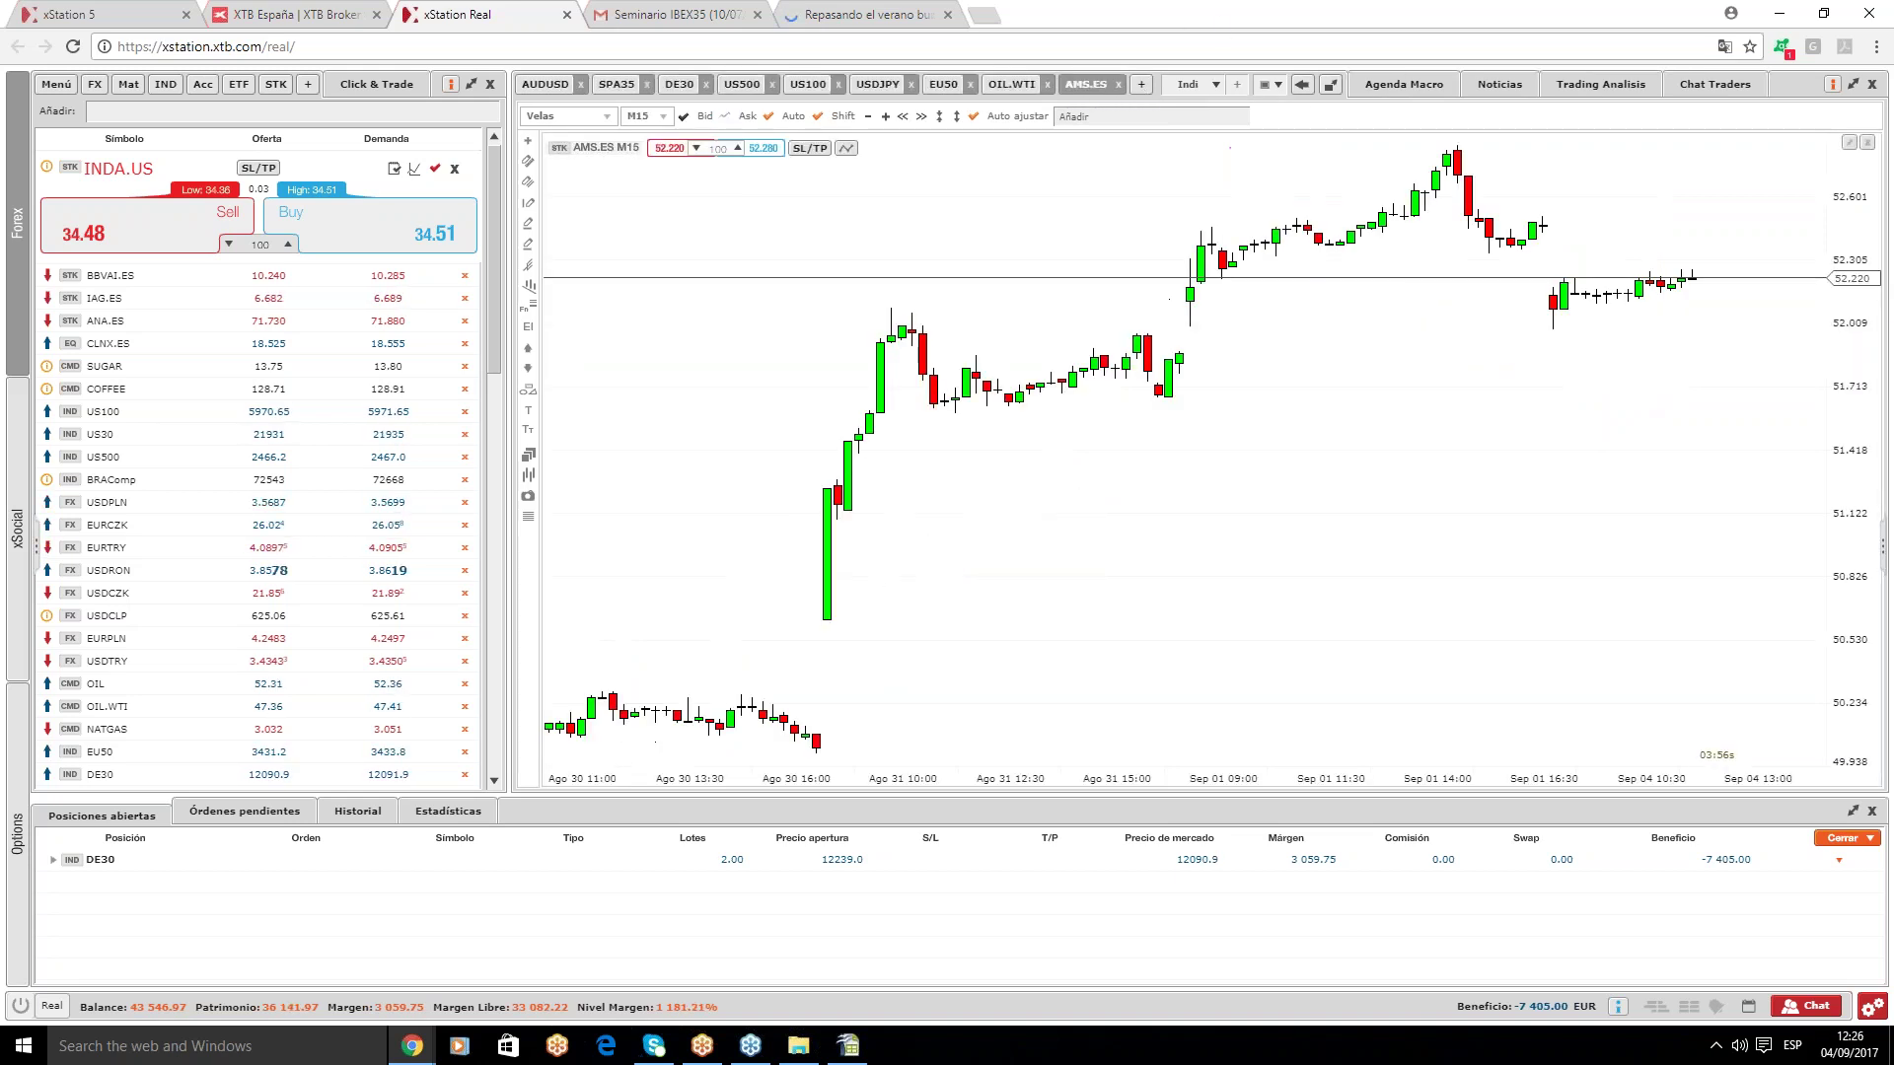
- Set the AMS.ES chart to D1, zoom out, and show the ask line instead of bid
{"action": "left_click", "coordinate": [651, 115]}
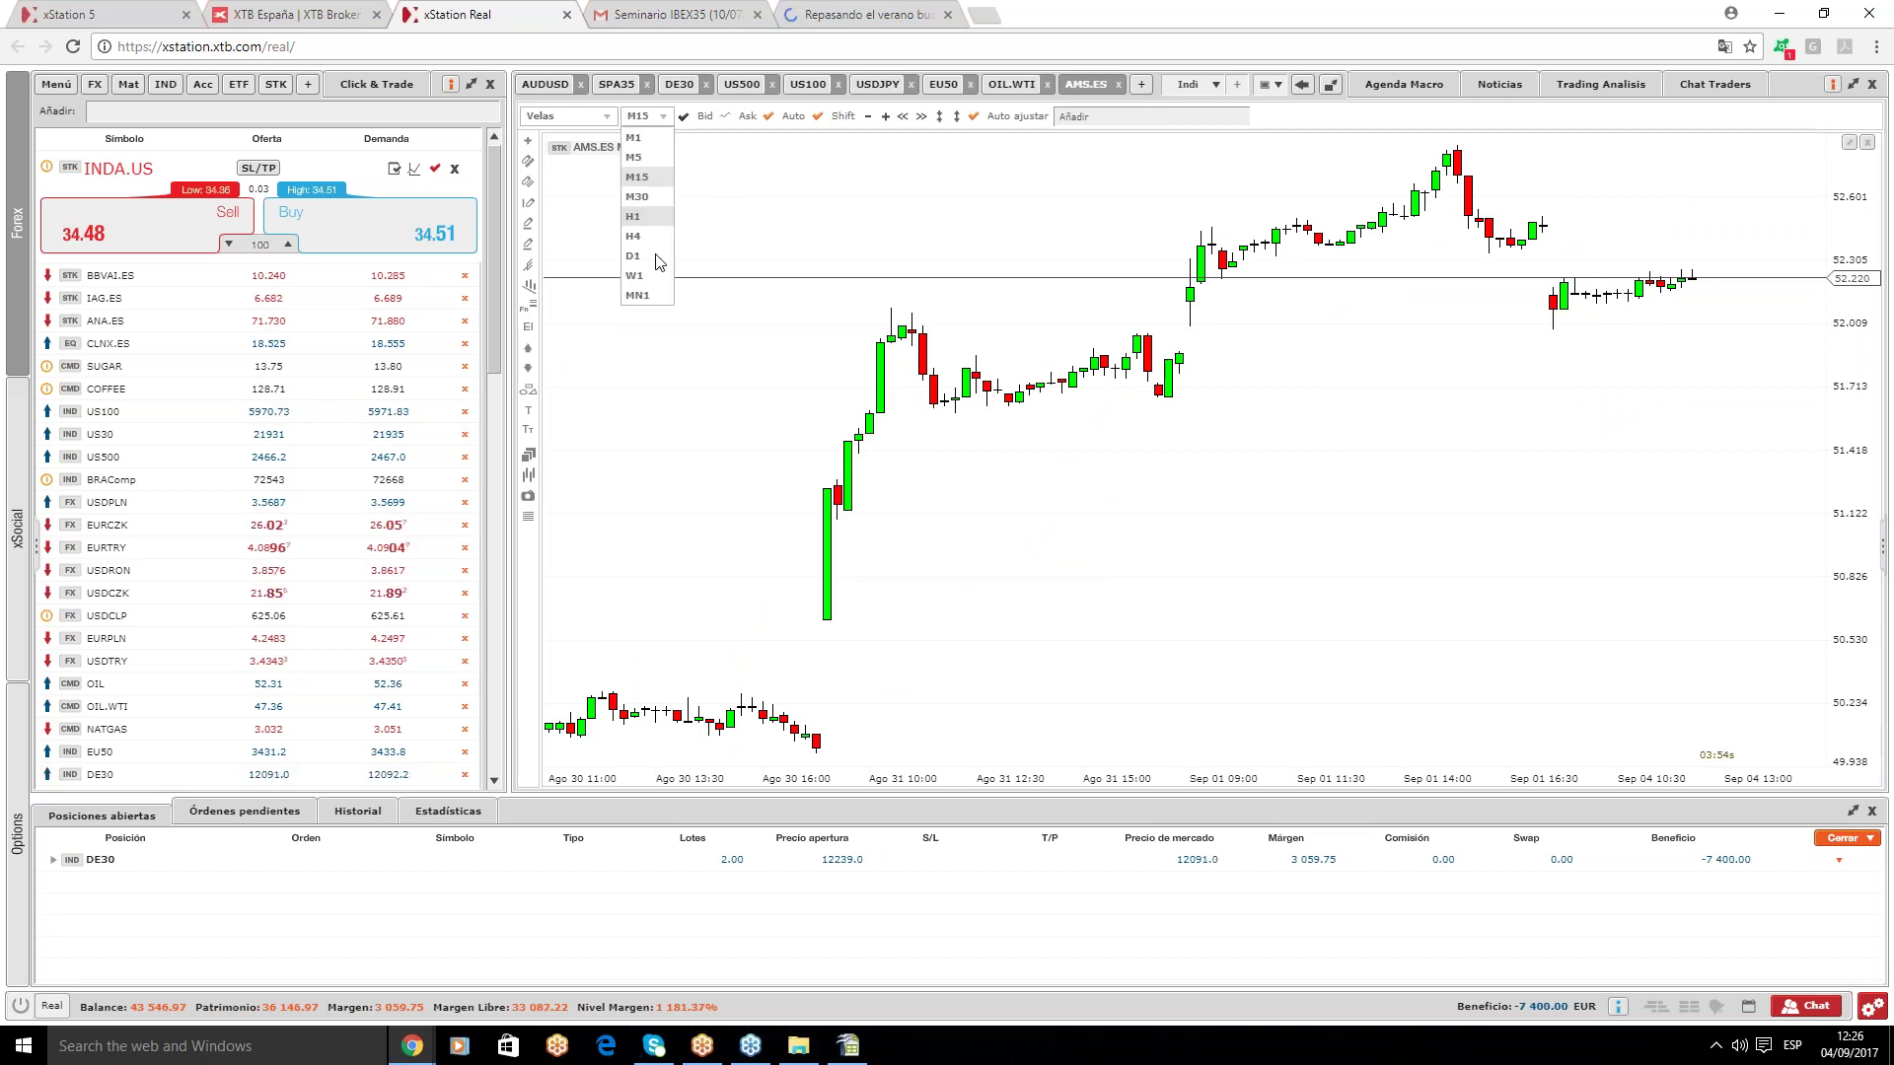
{"action": "left_click", "coordinate": [646, 264]}
{"action": "scroll", "coordinate": [1149, 286], "scroll_direction": "down", "scroll_amount": 5}
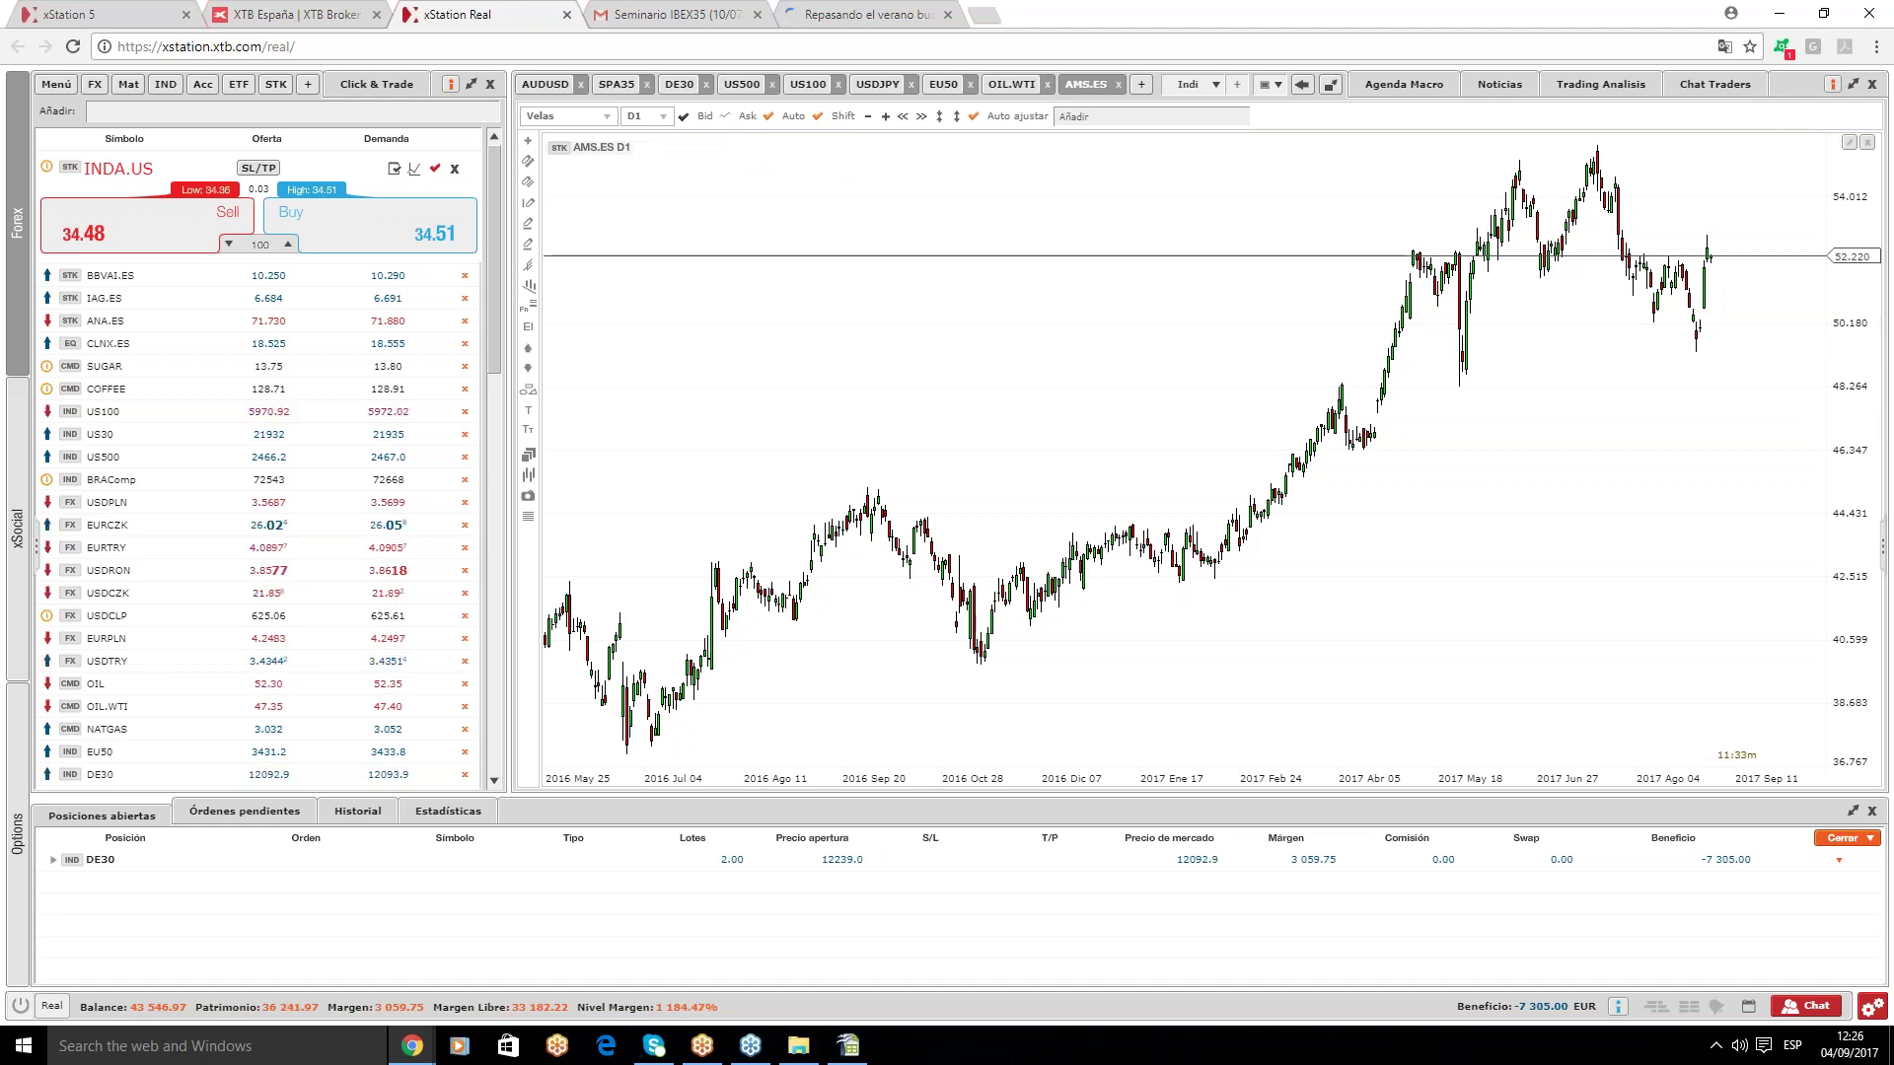
{"action": "left_click", "coordinate": [726, 116]}
{"action": "left_click", "coordinate": [705, 119]}
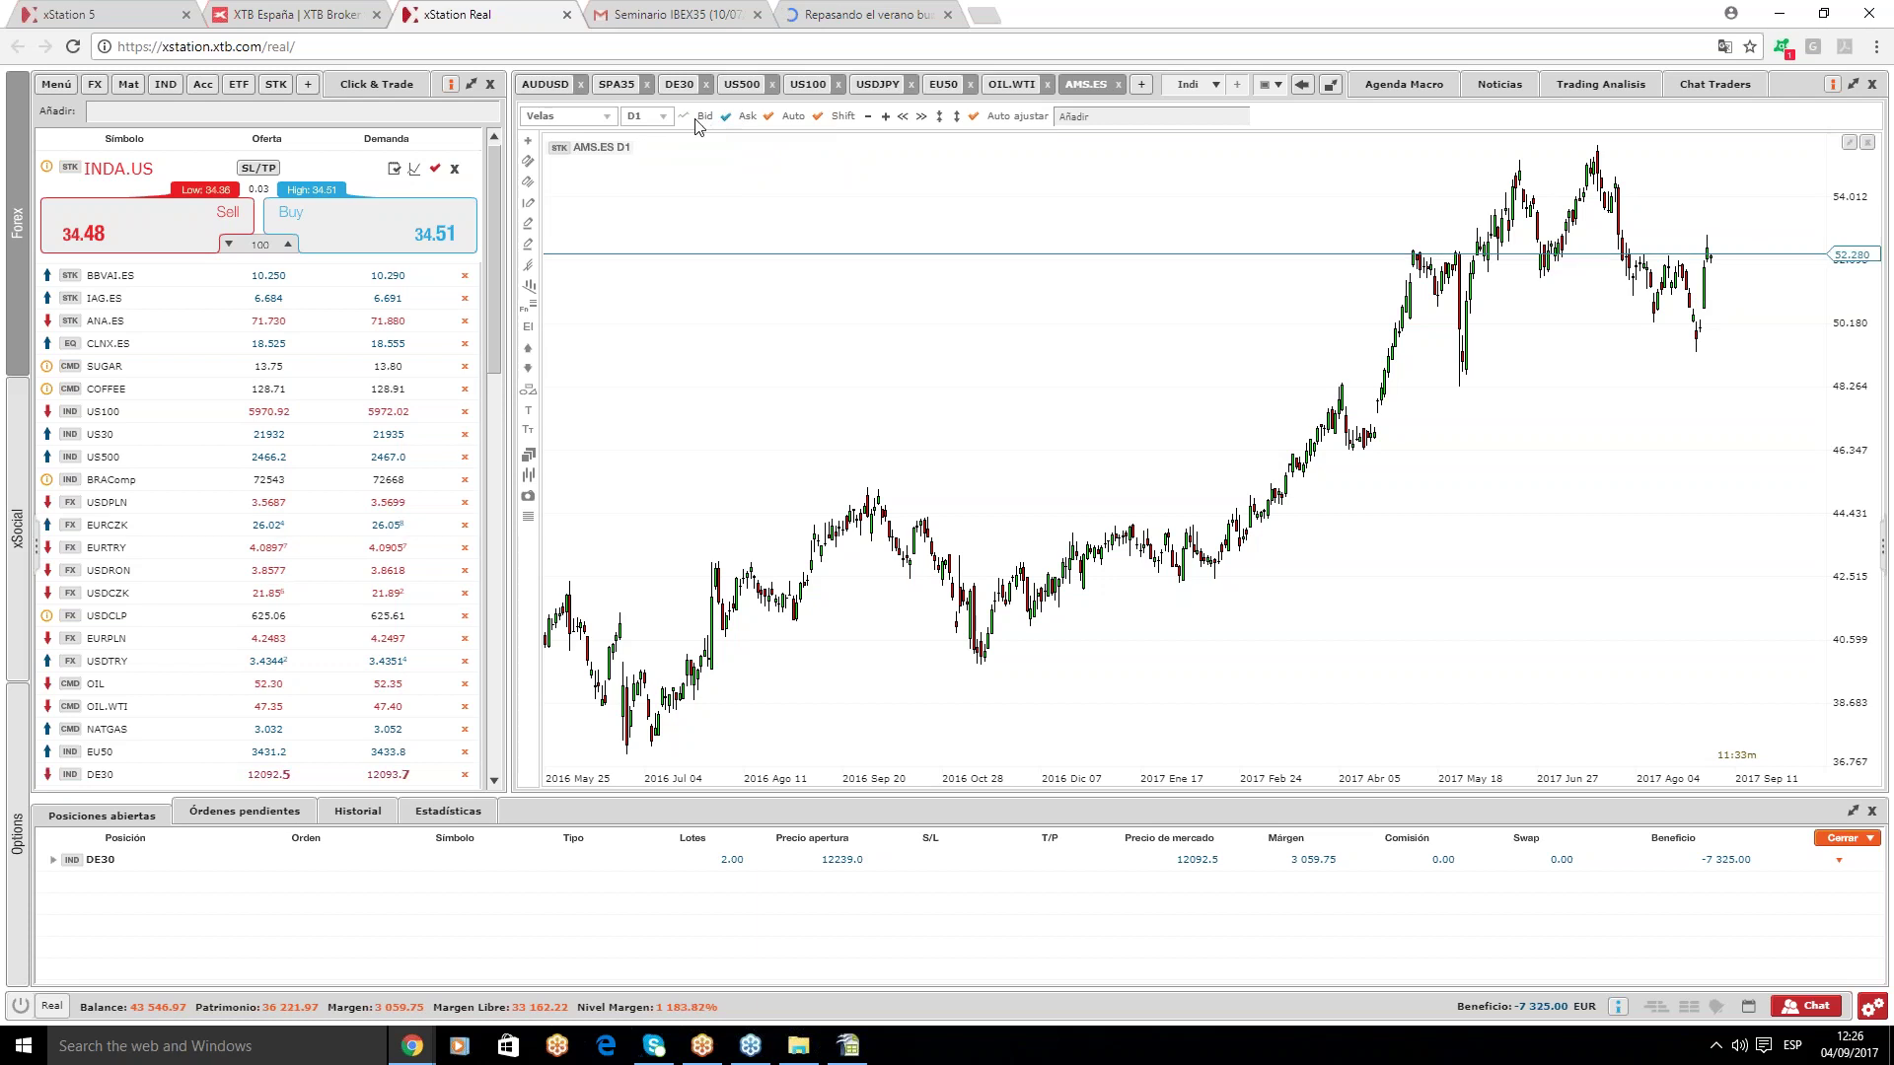
- Enter 52,28 as AMS's current price in E471, select E473, and bring up Chrome
{"action": "left_click", "coordinate": [847, 1048]}
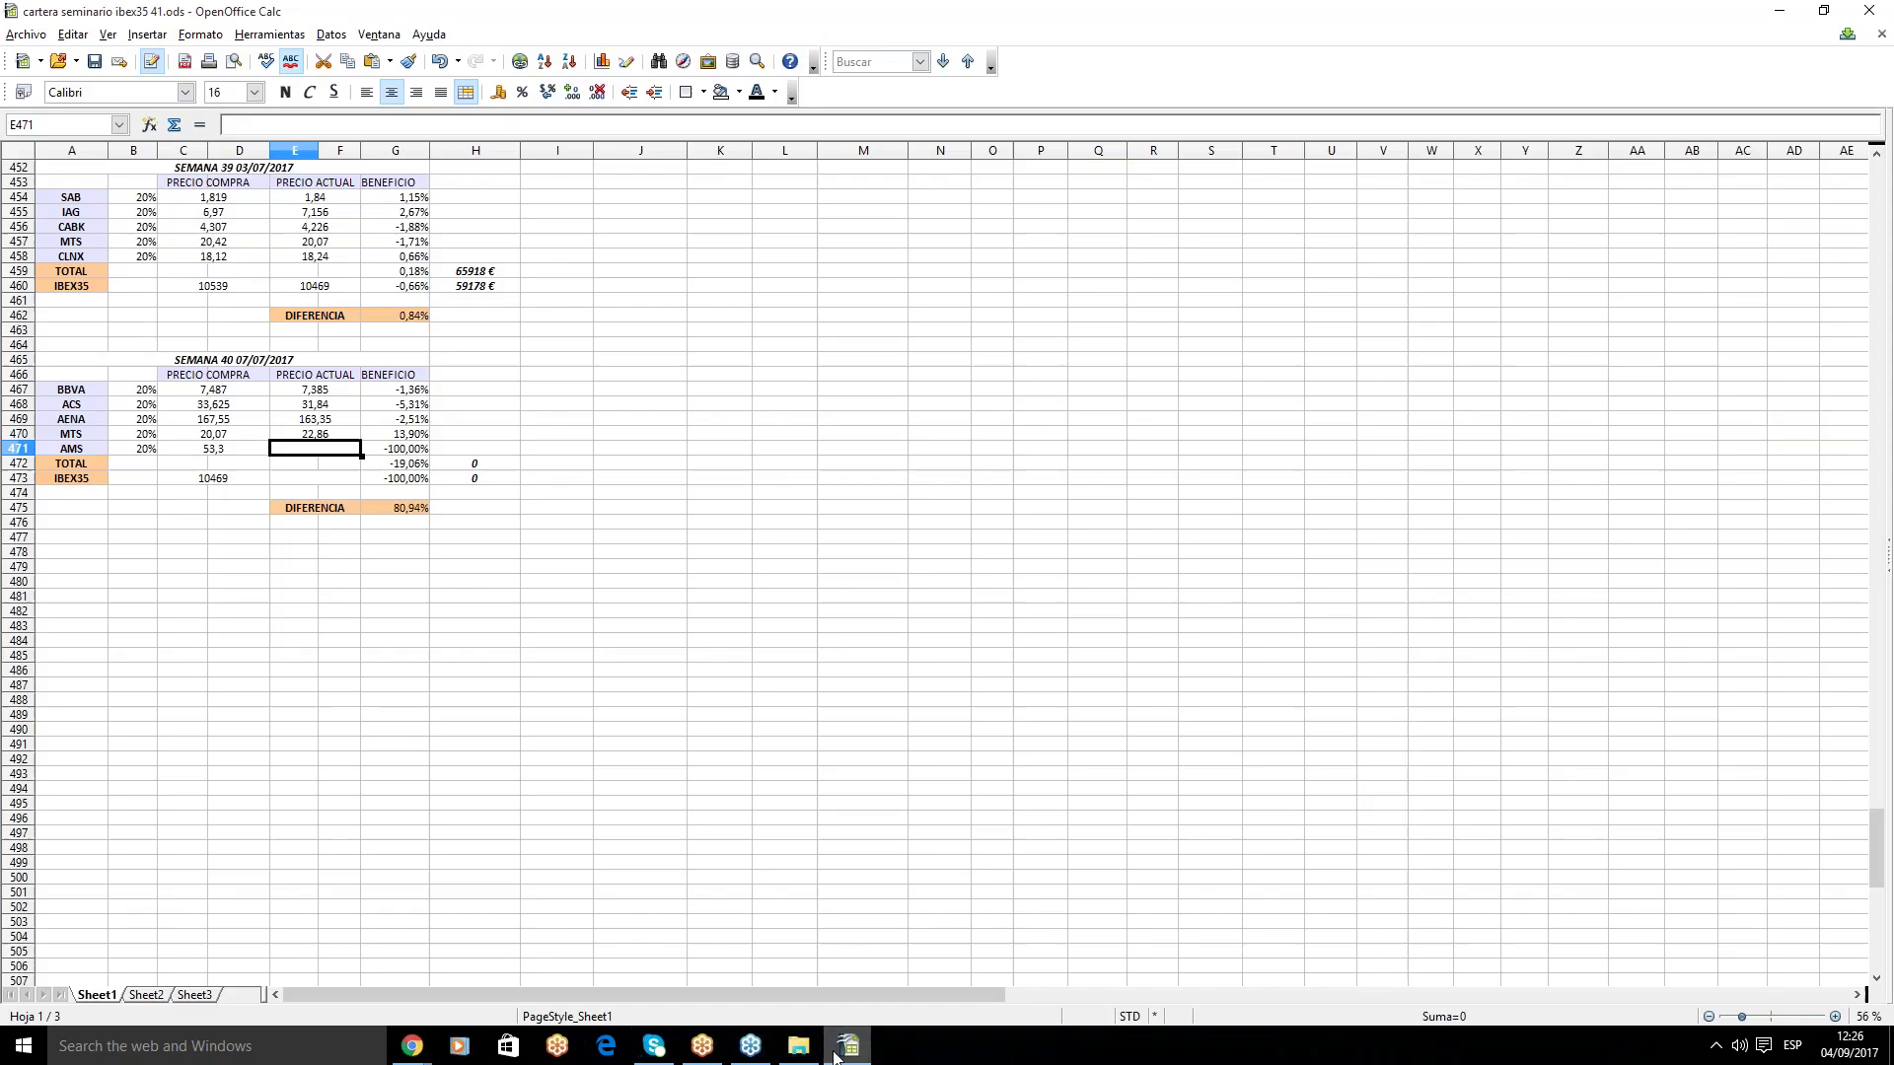
{"action": "type", "text": "52,28"}
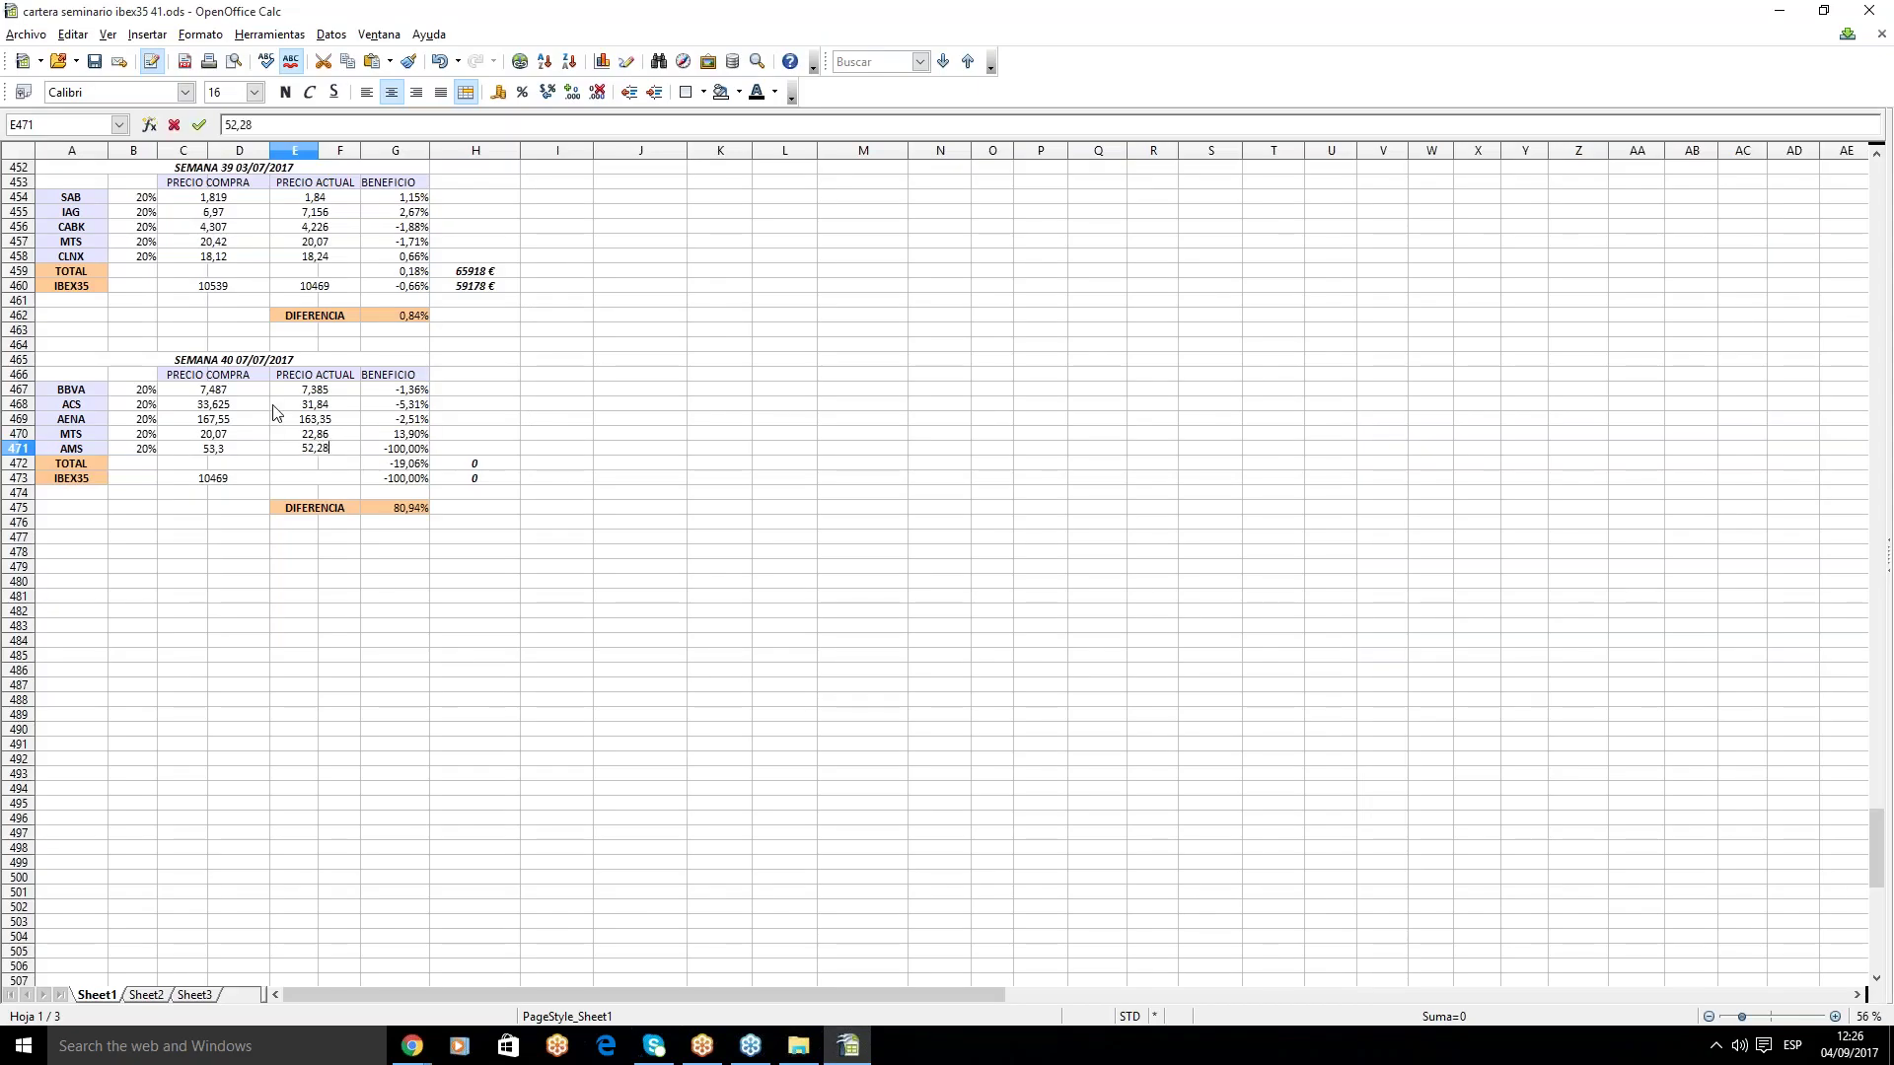
{"action": "key", "text": "Return"}
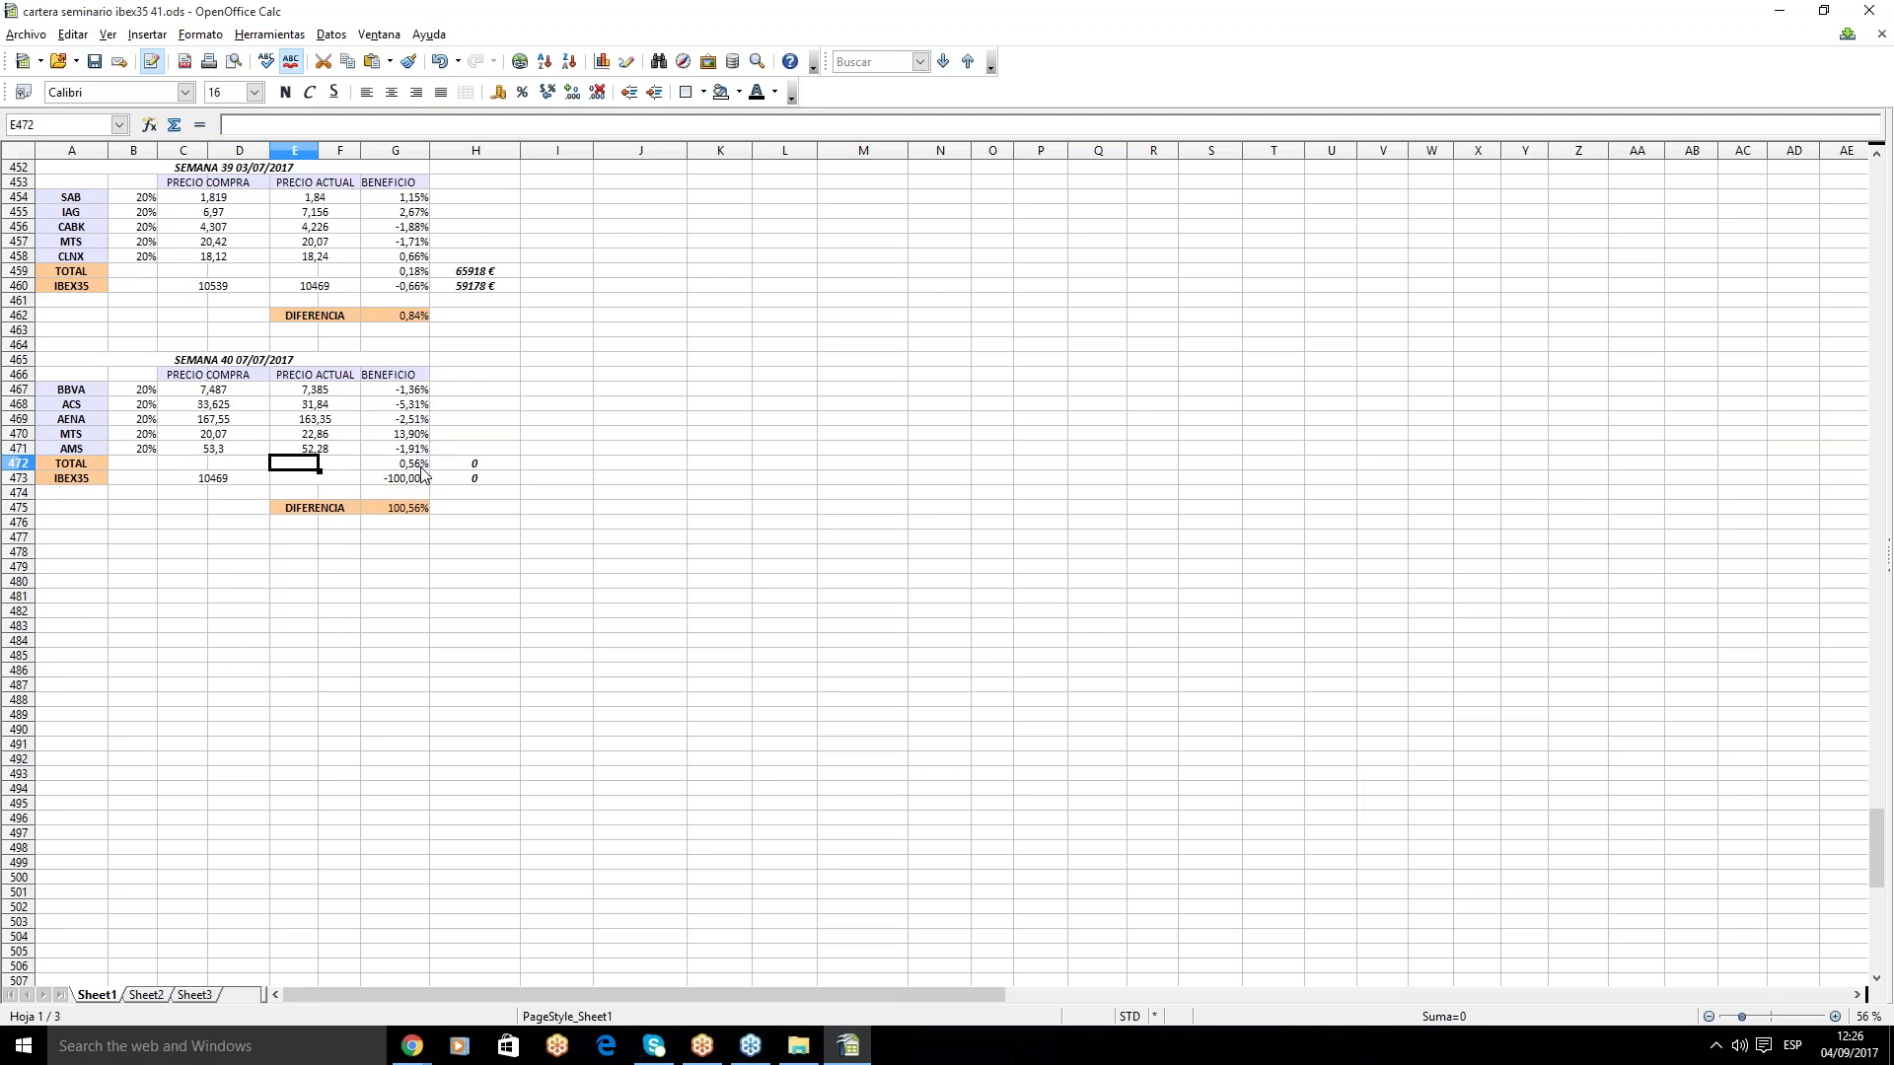
{"action": "left_click", "coordinate": [355, 482]}
{"action": "mouse_move", "coordinate": [420, 1044]}
{"action": "left_click", "coordinate": [457, 986]}
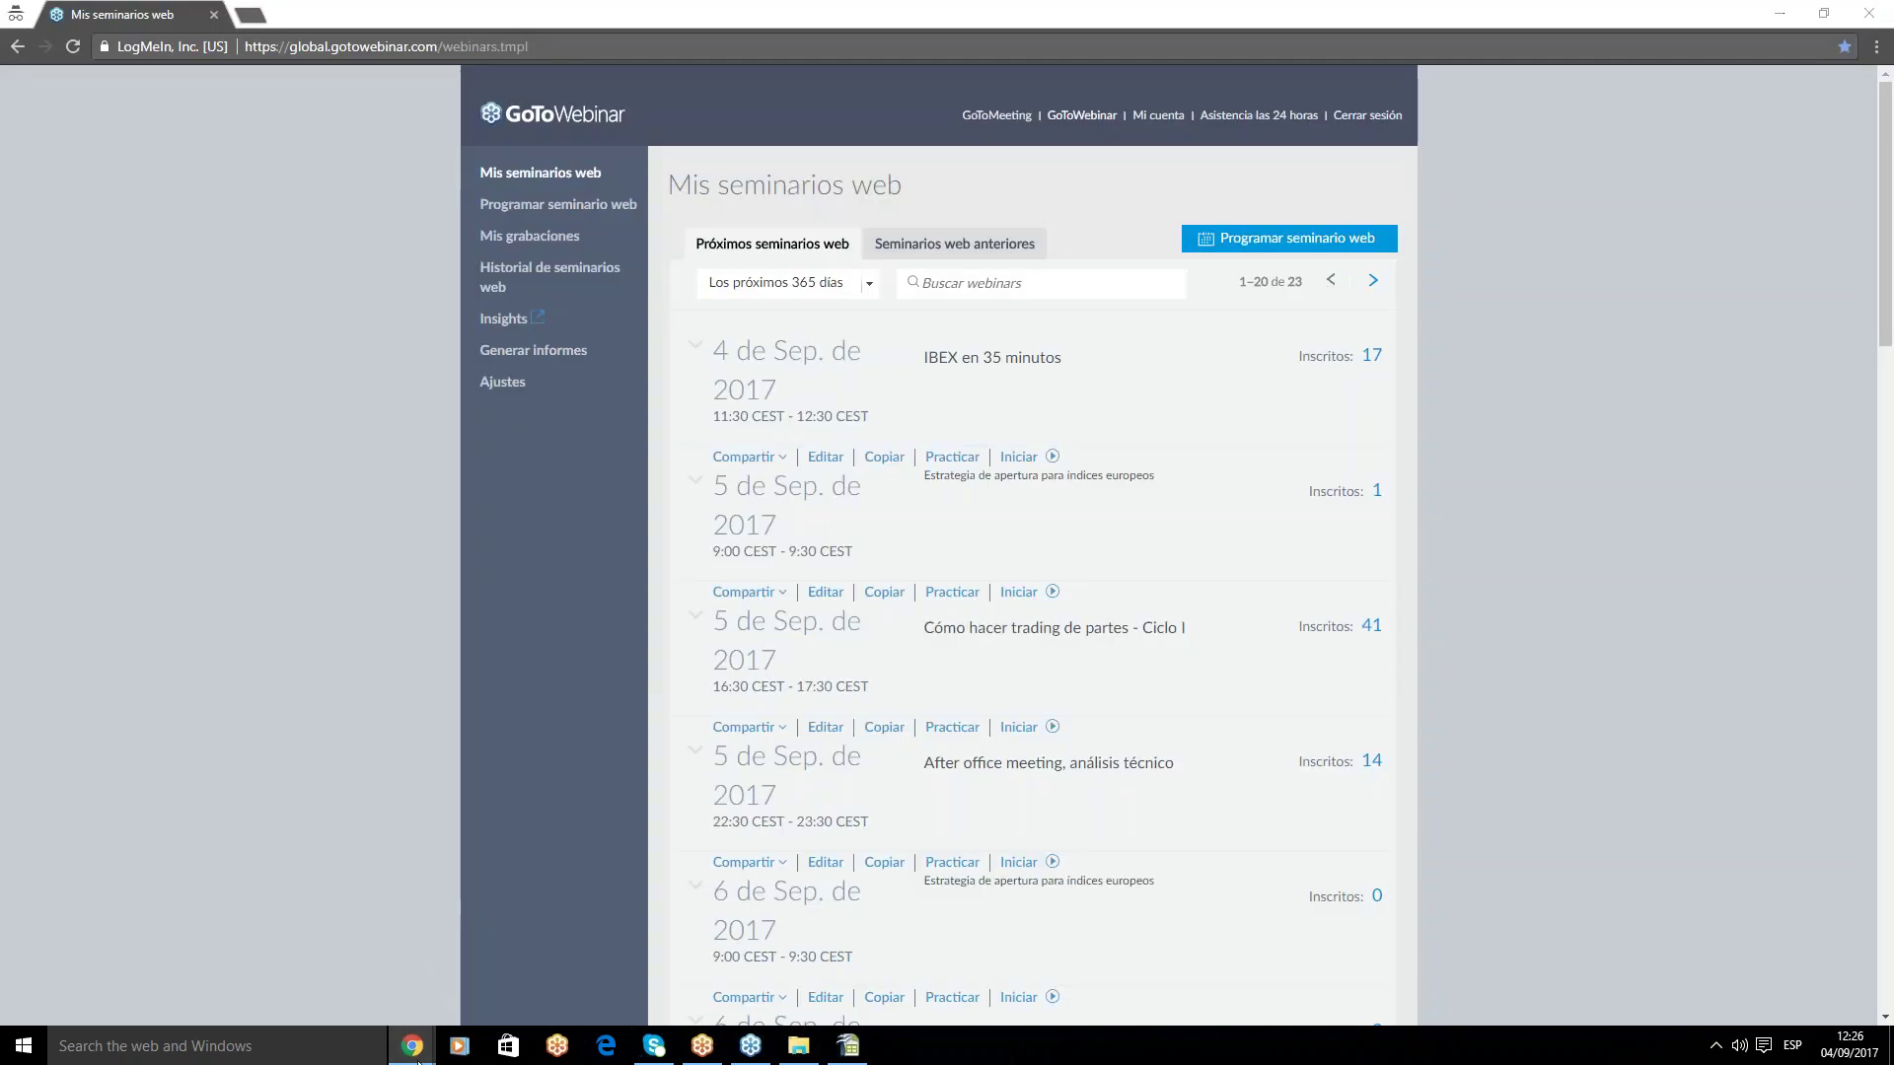
- Load expansion.com in a new tab to read IBEX 35 at 10.252,80, then return to Calc
{"action": "left_click", "coordinate": [306, 961]}
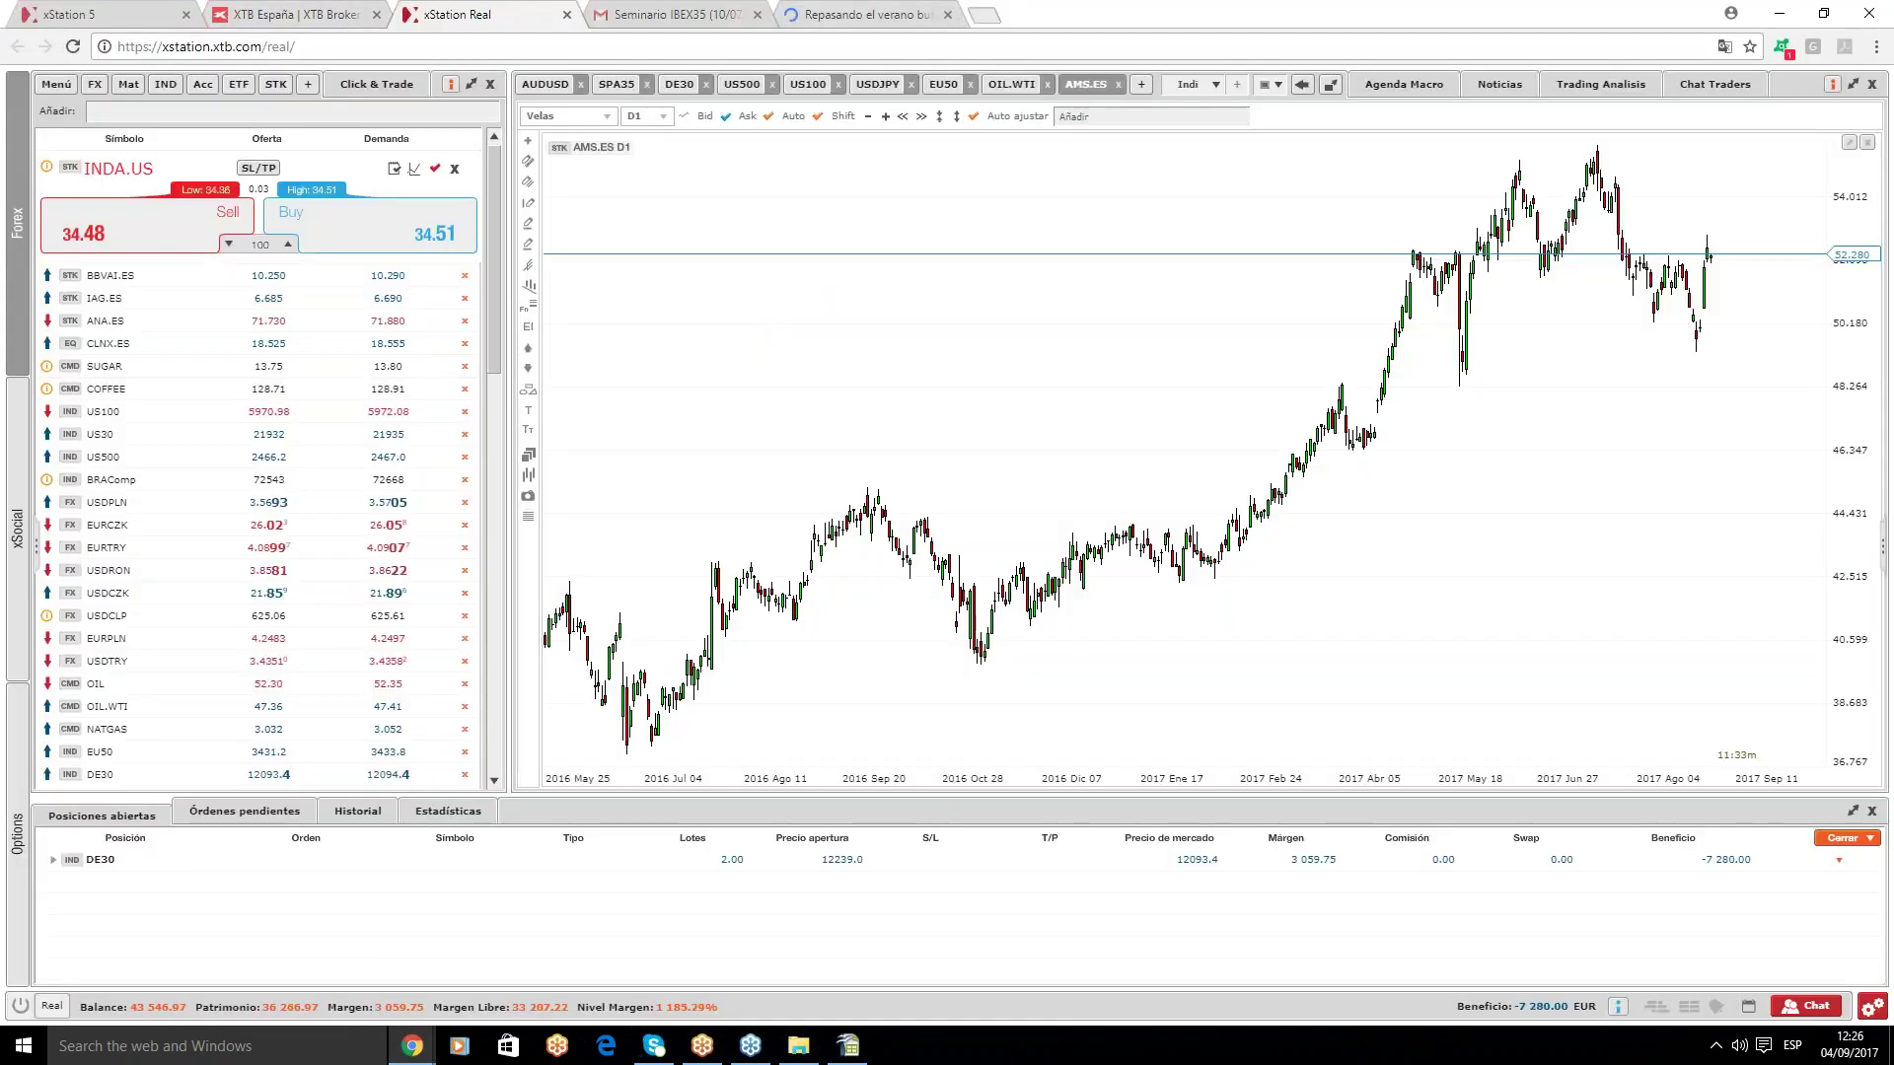
{"action": "key", "text": "ctrl+t"}
{"action": "type", "text": "expansion.com"}
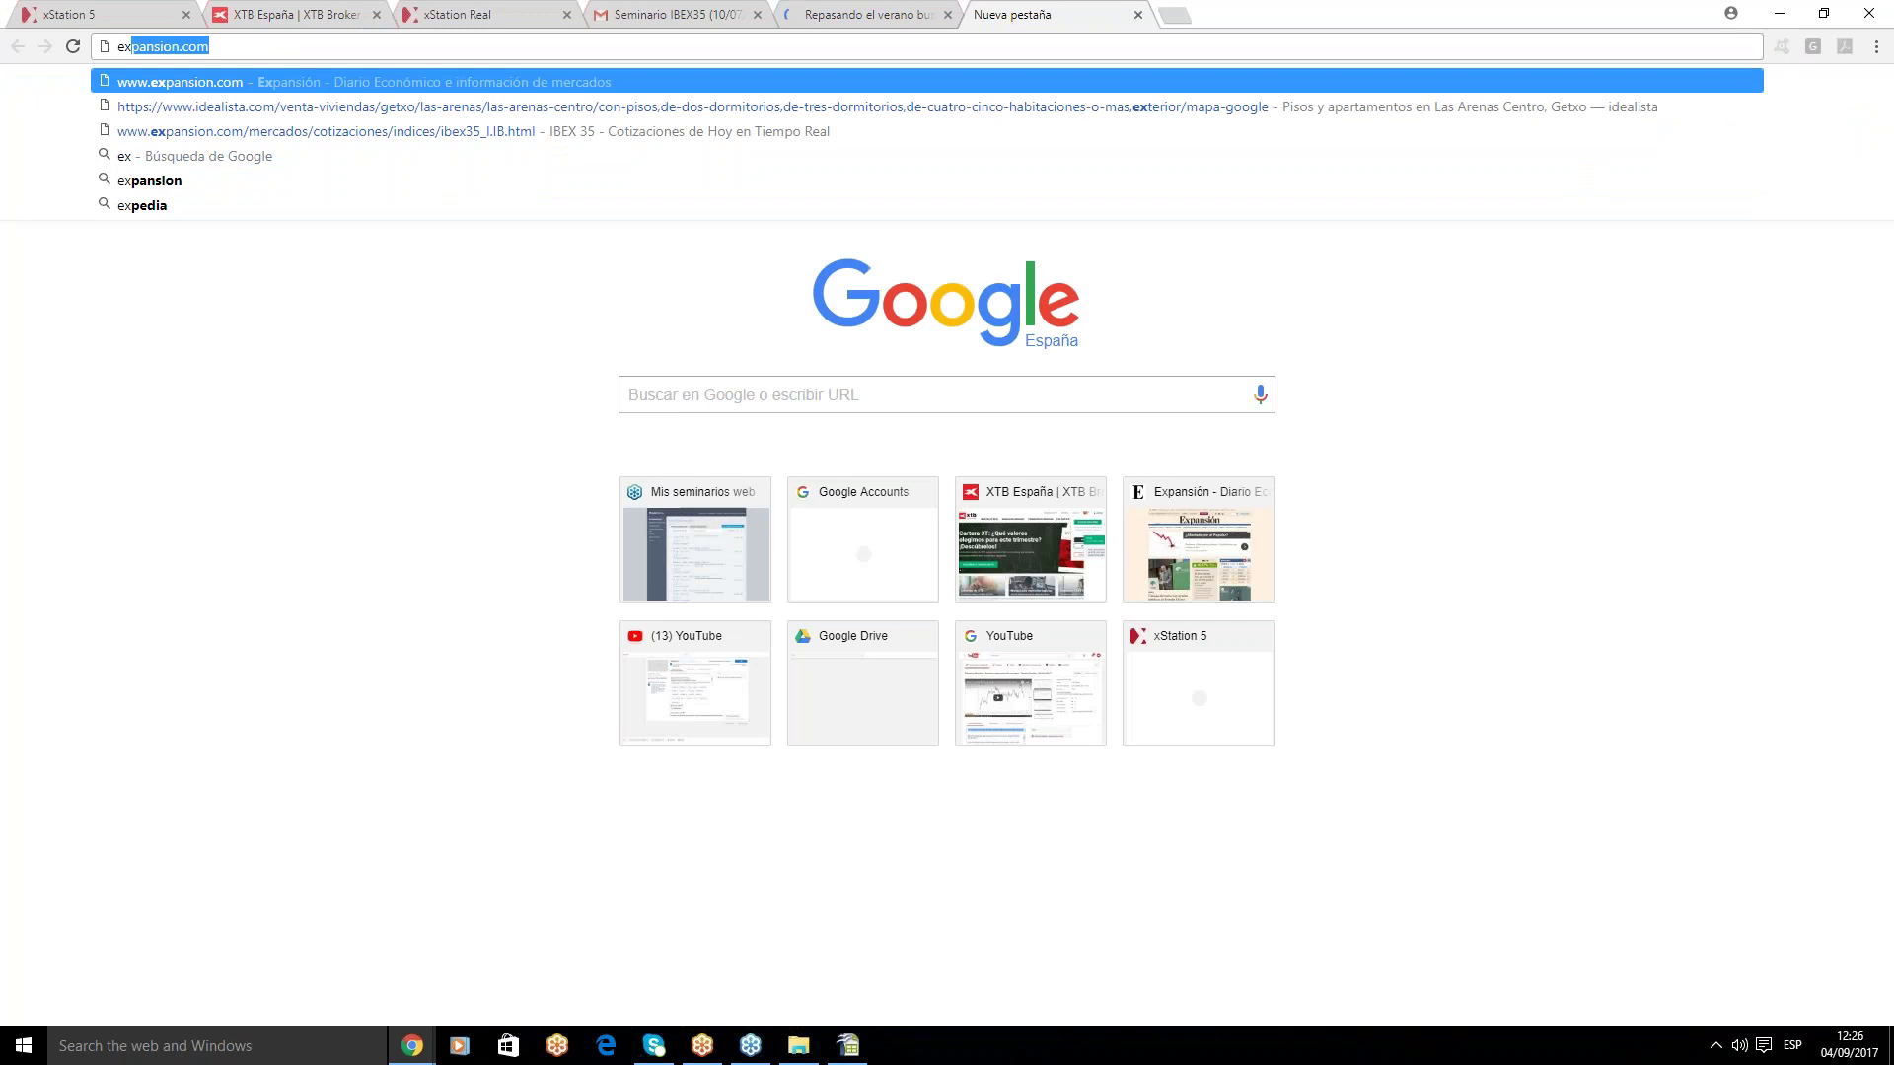
{"action": "key", "text": "Return"}
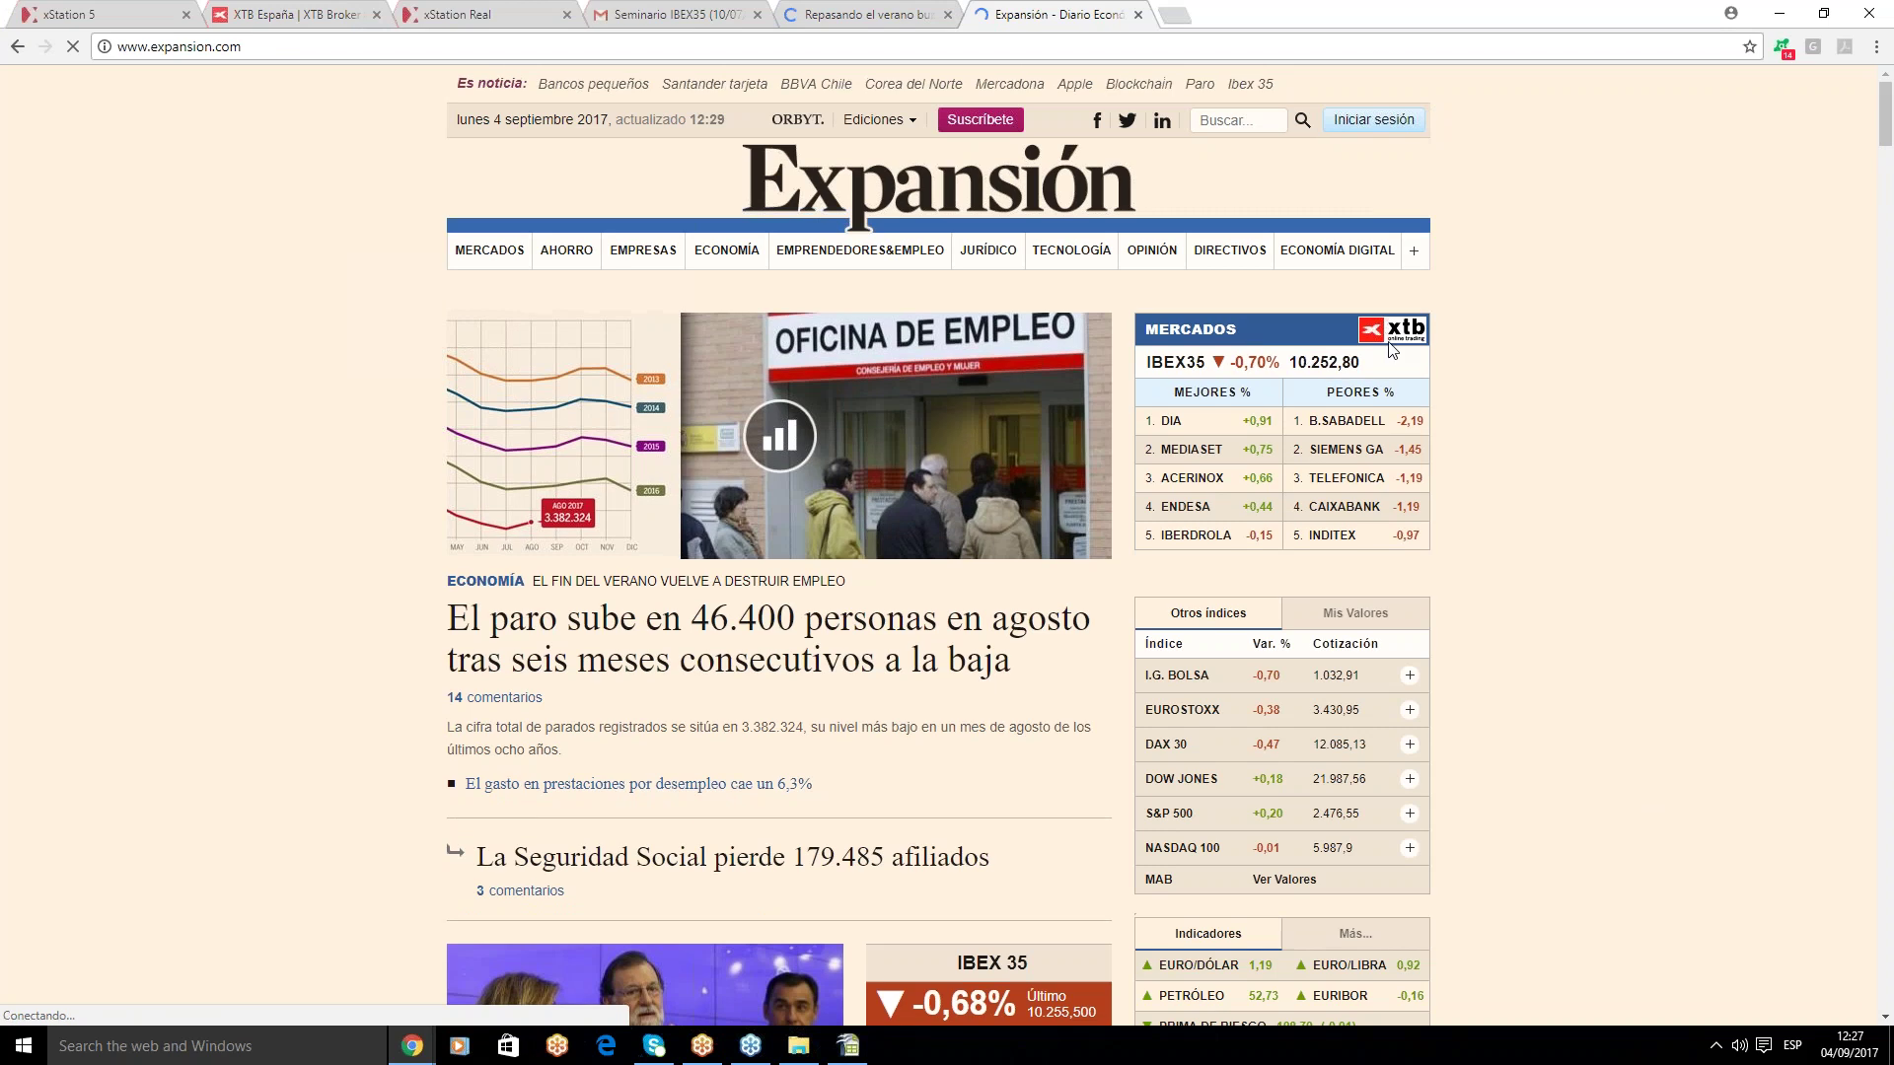
{"action": "left_click", "coordinate": [798, 1047]}
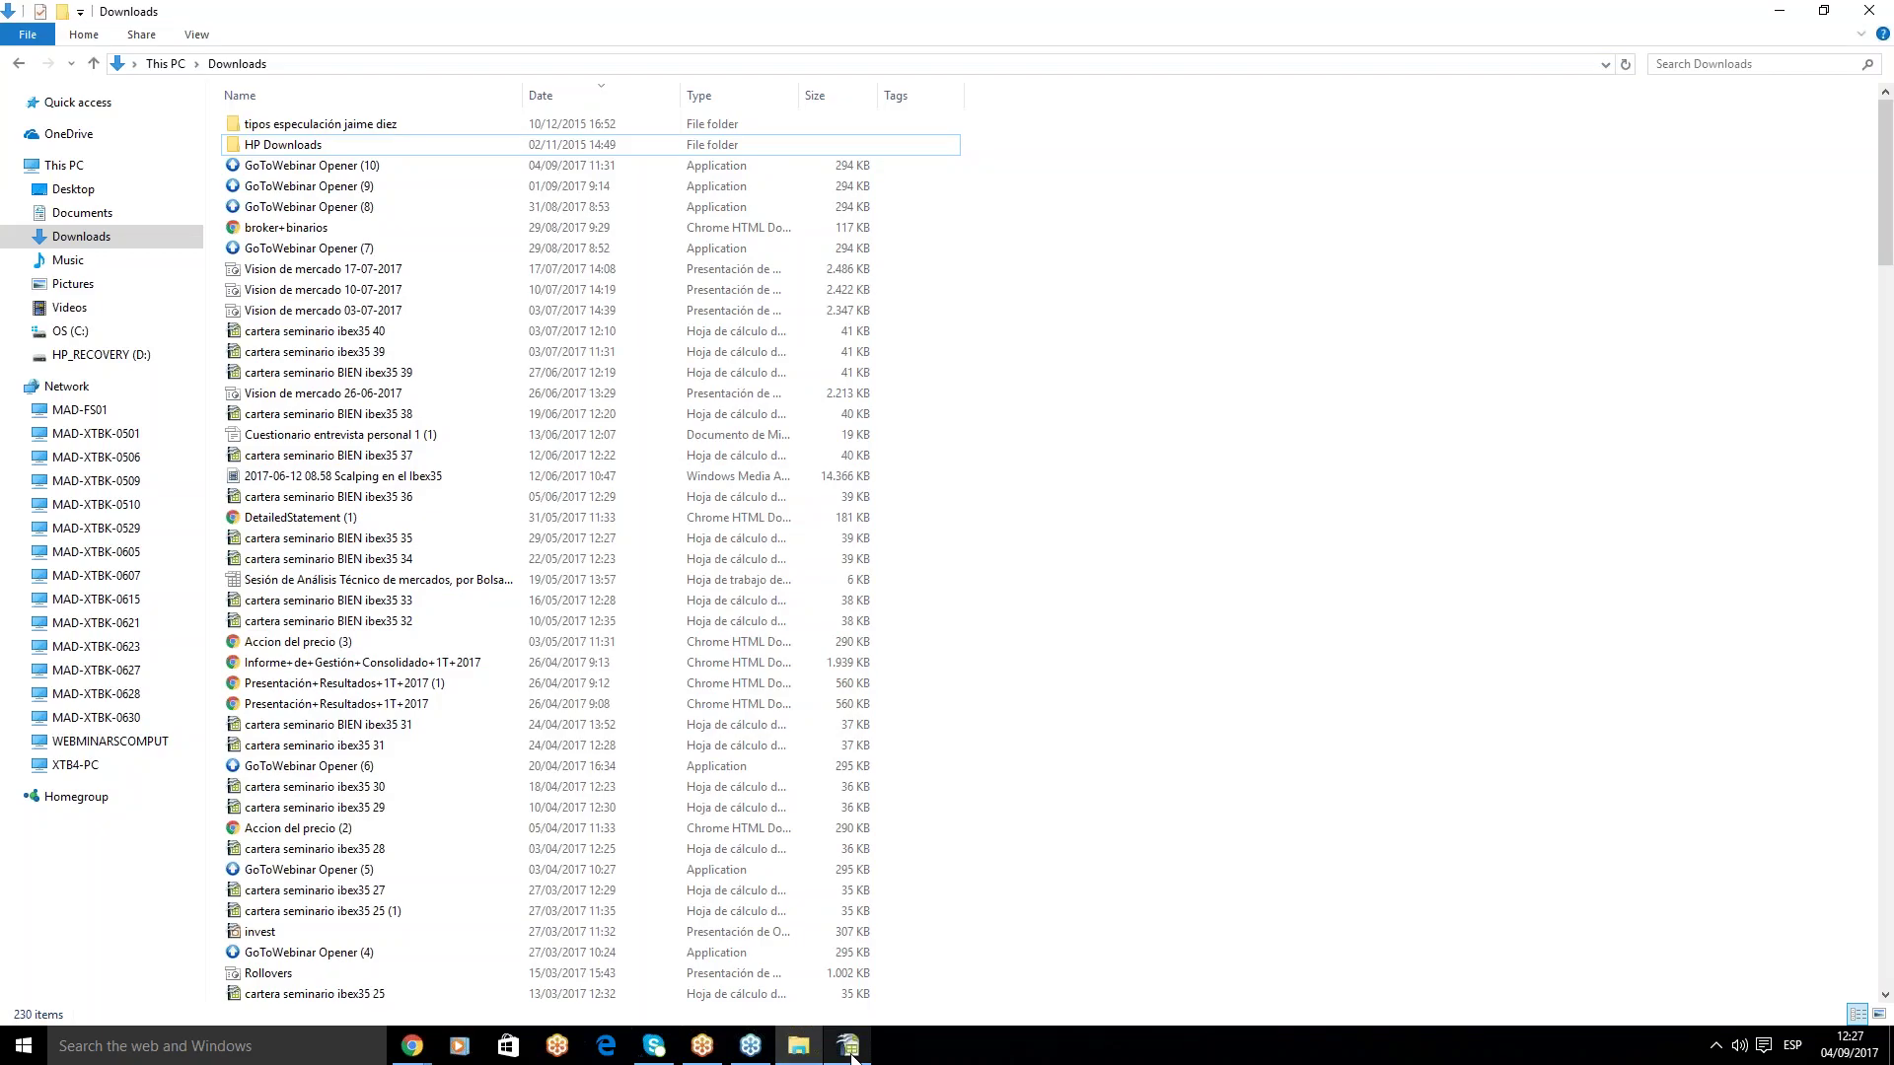
{"action": "left_click", "coordinate": [848, 1047]}
- Enter 10252,8 for IBEX35 in E473 and copy block A463:H475 to A479
{"action": "type", "text": "10252,8"}
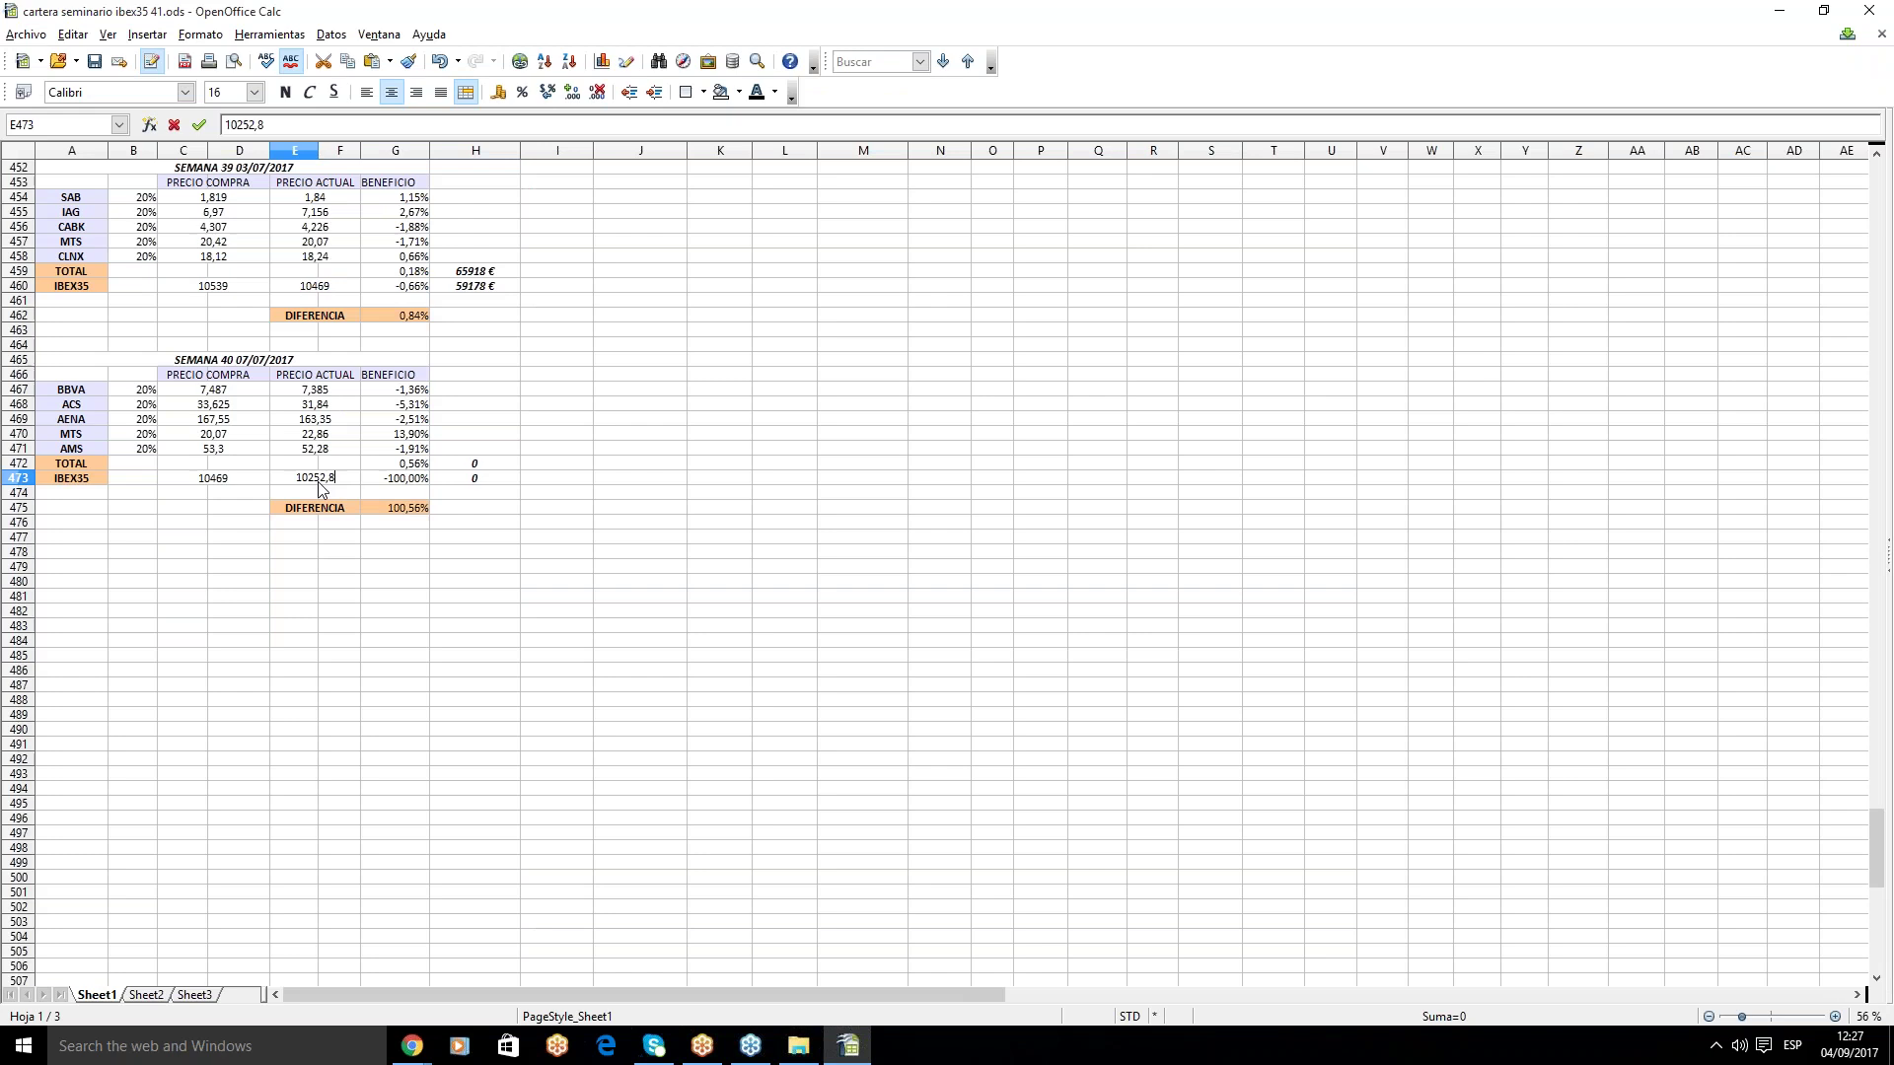
{"action": "key", "text": "Return"}
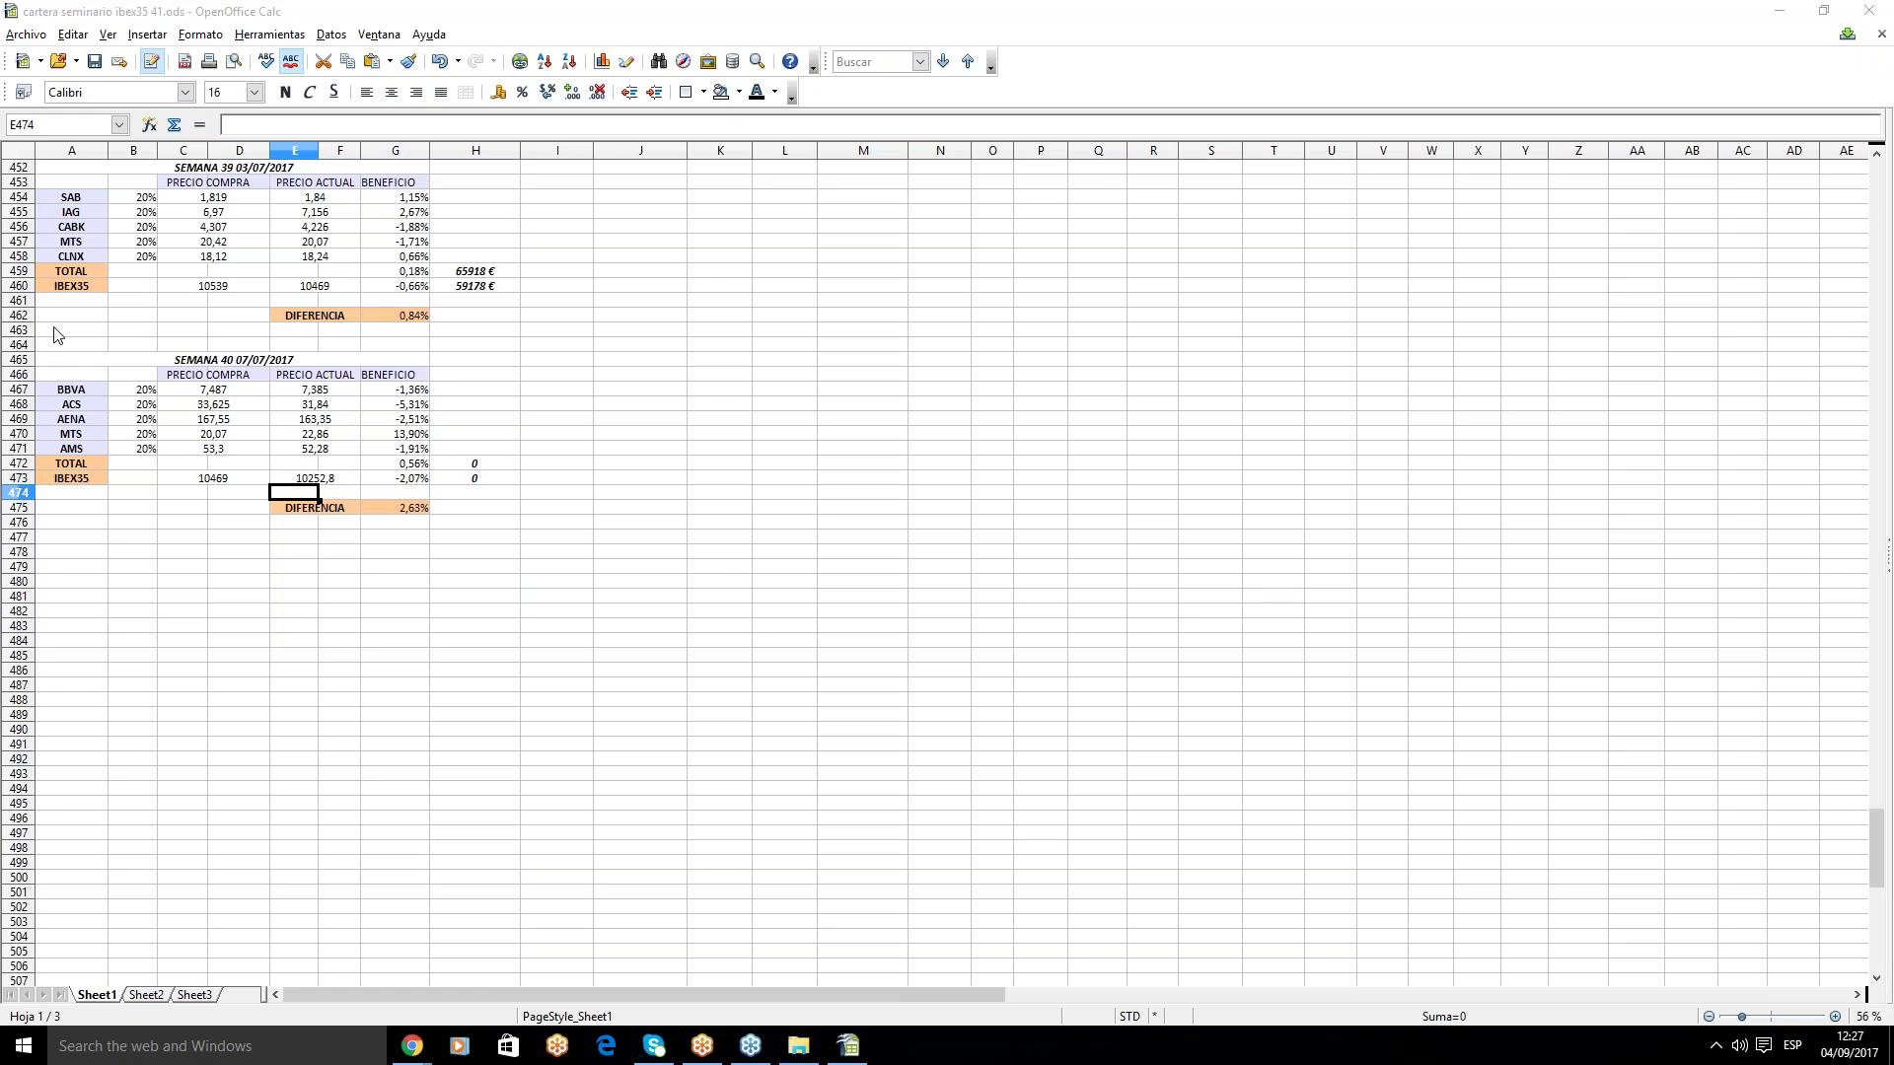
{"action": "left_click_drag", "start_coordinate": [51, 335], "coordinate": [466, 513]}
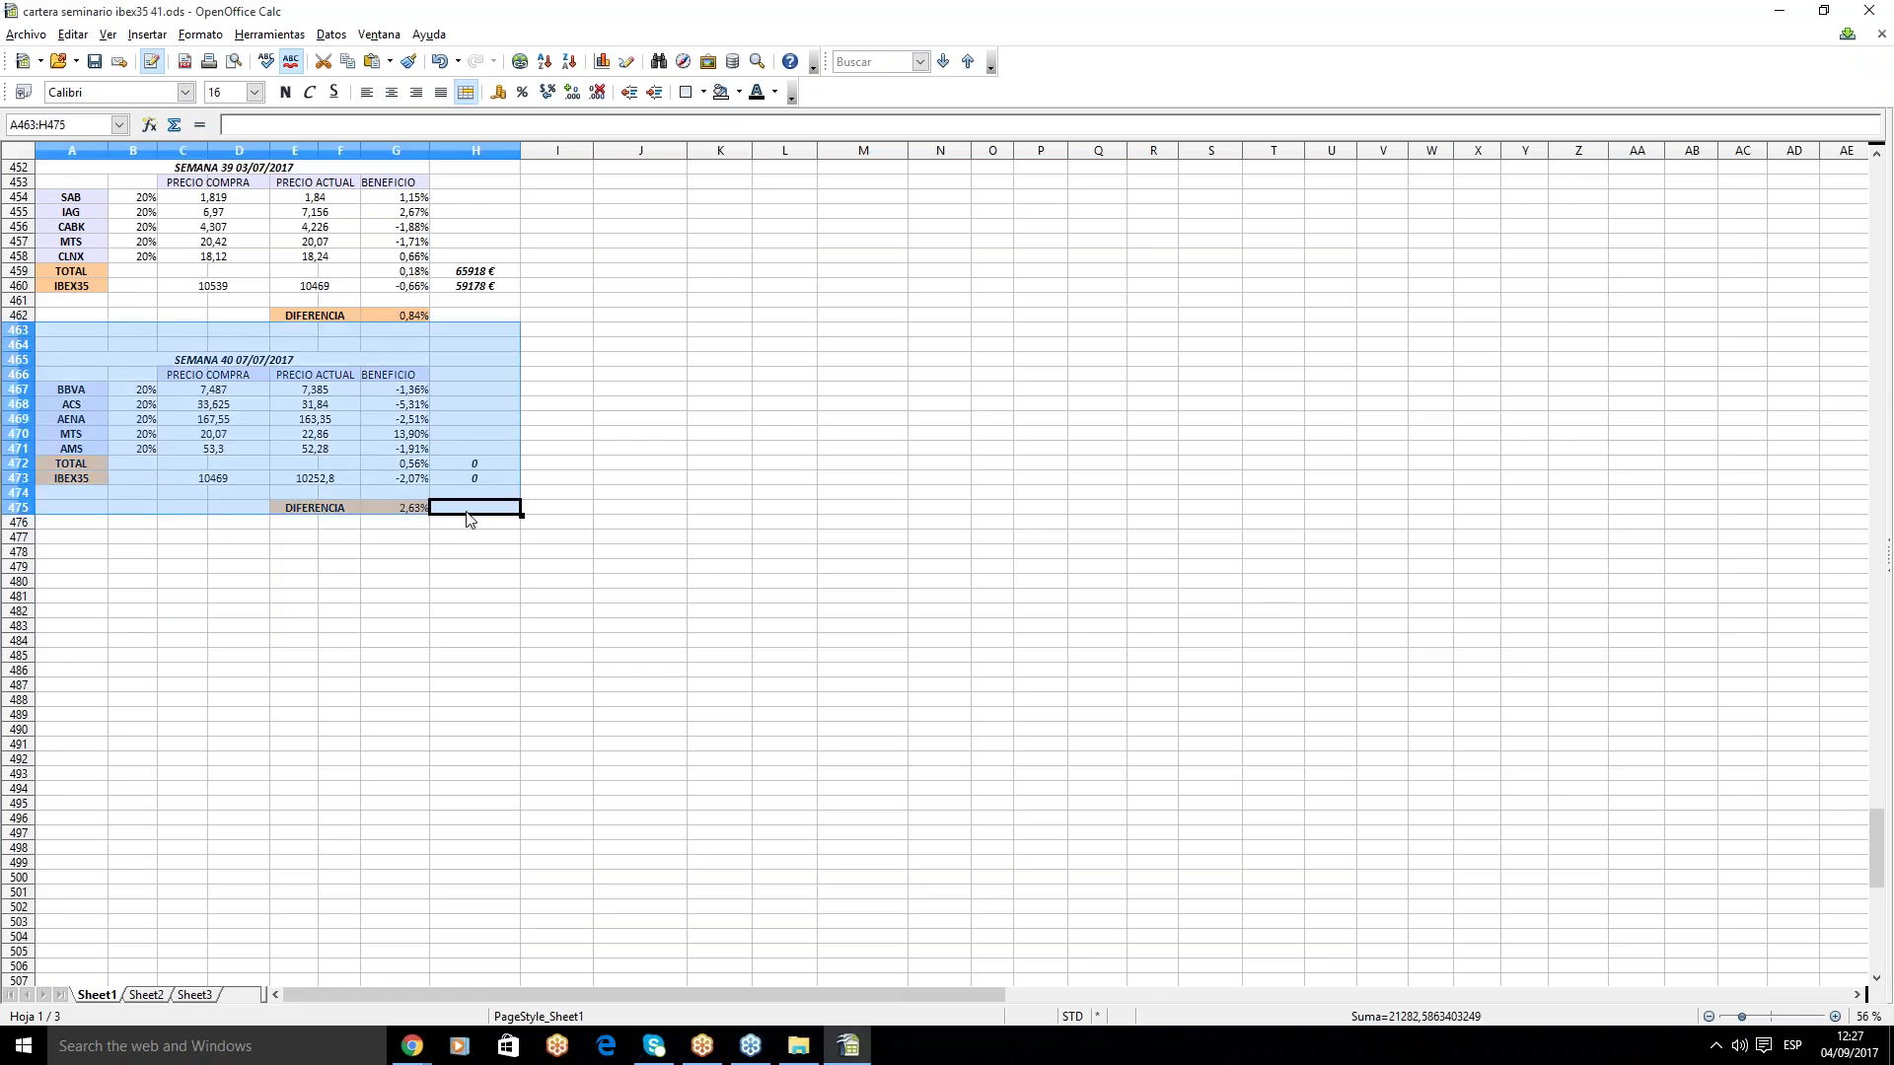
{"action": "right_click", "coordinate": [446, 416]}
{"action": "left_click", "coordinate": [504, 613]}
{"action": "left_click", "coordinate": [66, 569]}
{"action": "right_click", "coordinate": [66, 570]}
{"action": "left_click", "coordinate": [150, 780]}
- Select the new block's title cell A481 and look up the week's date in the system calendar
{"action": "left_click", "coordinate": [207, 598]}
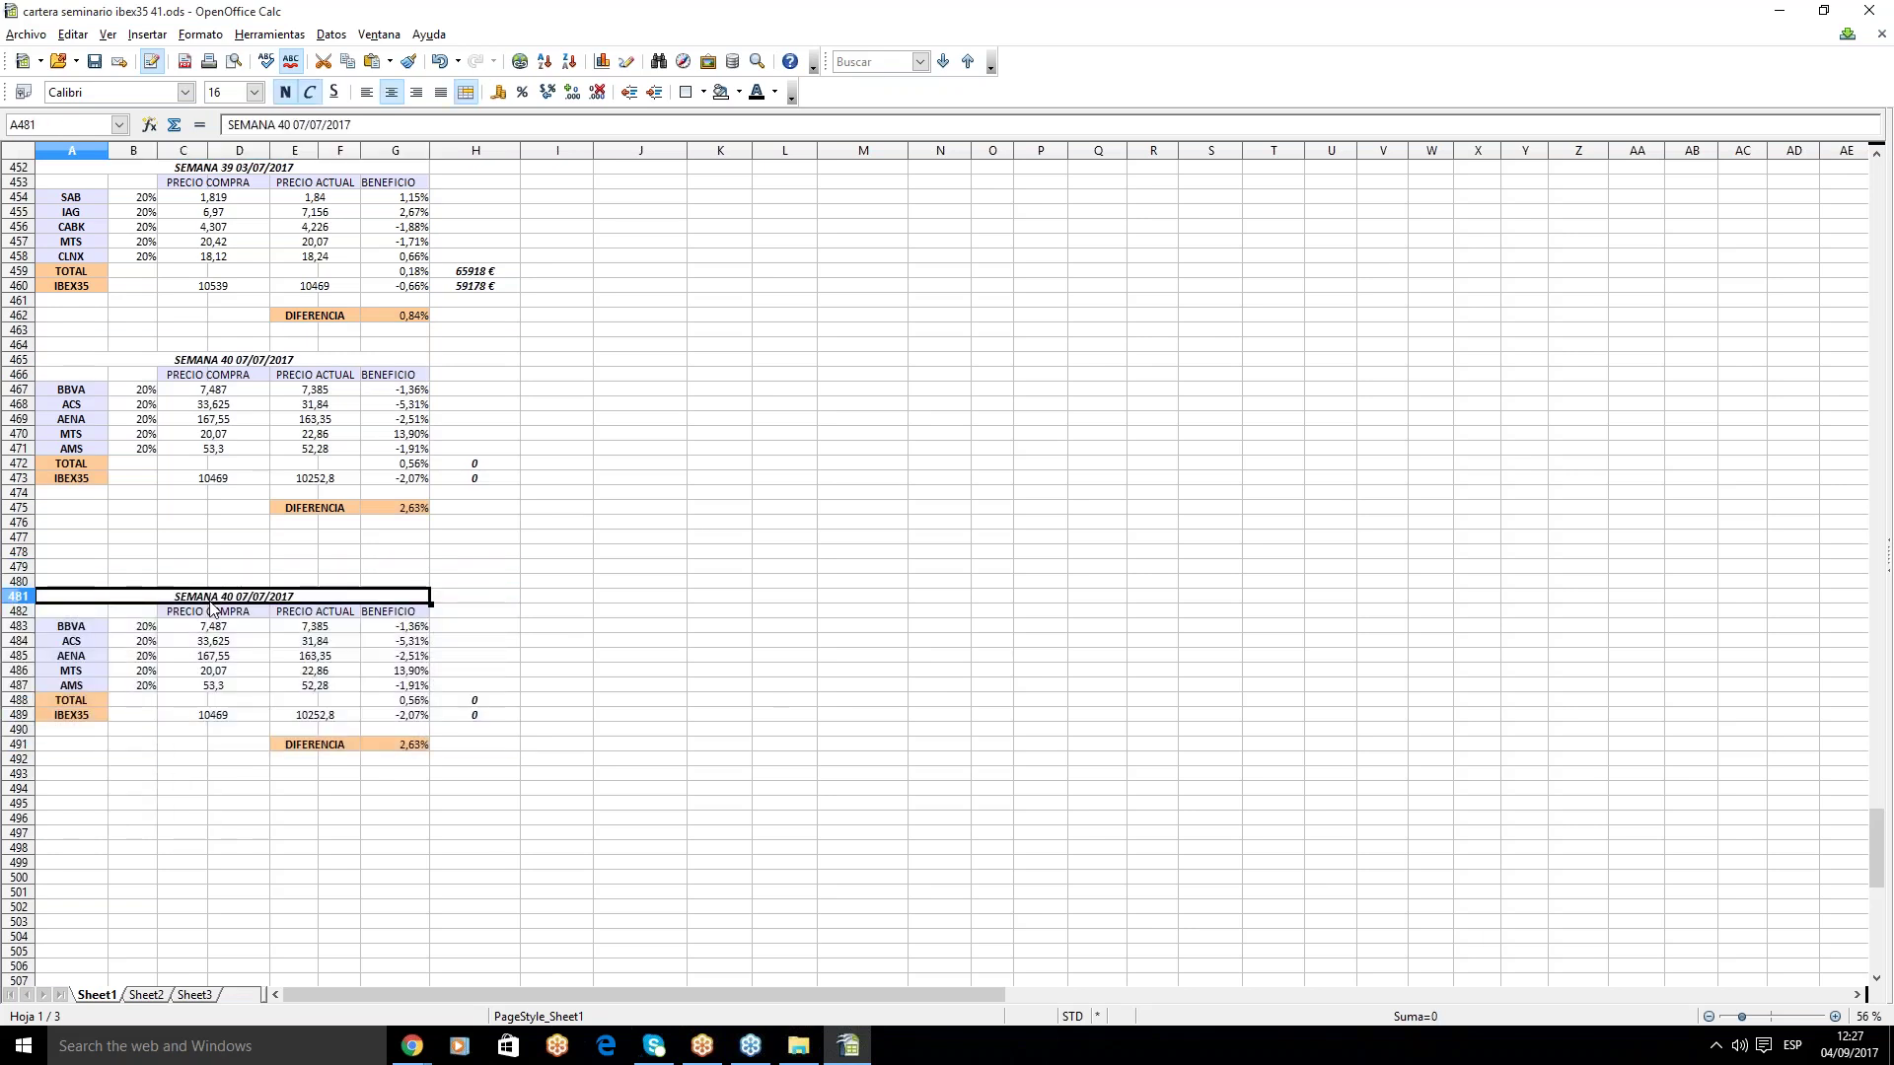
{"action": "left_click", "coordinate": [1825, 1051]}
{"action": "left_click", "coordinate": [1815, 665]}
{"action": "left_click", "coordinate": [1811, 666]}
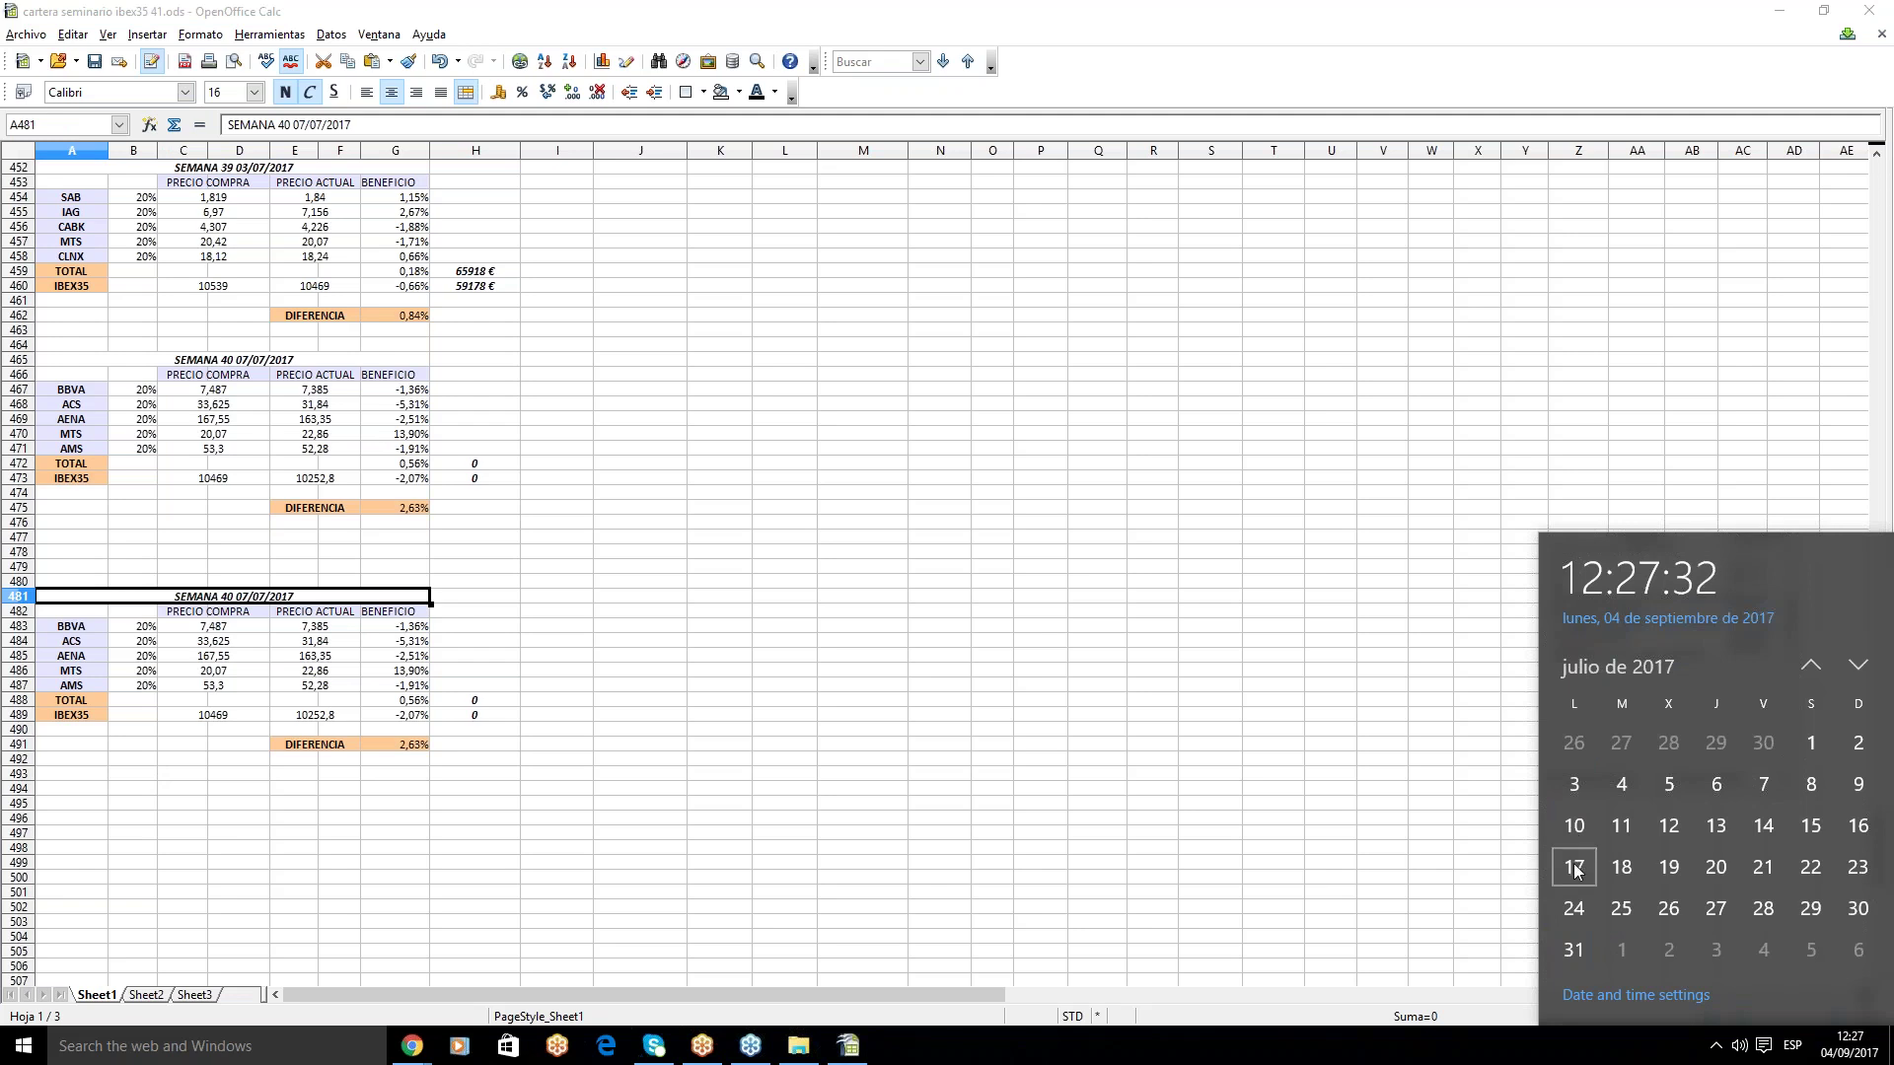
{"action": "scroll", "coordinate": [1622, 859], "scroll_direction": "down", "scroll_amount": 1}
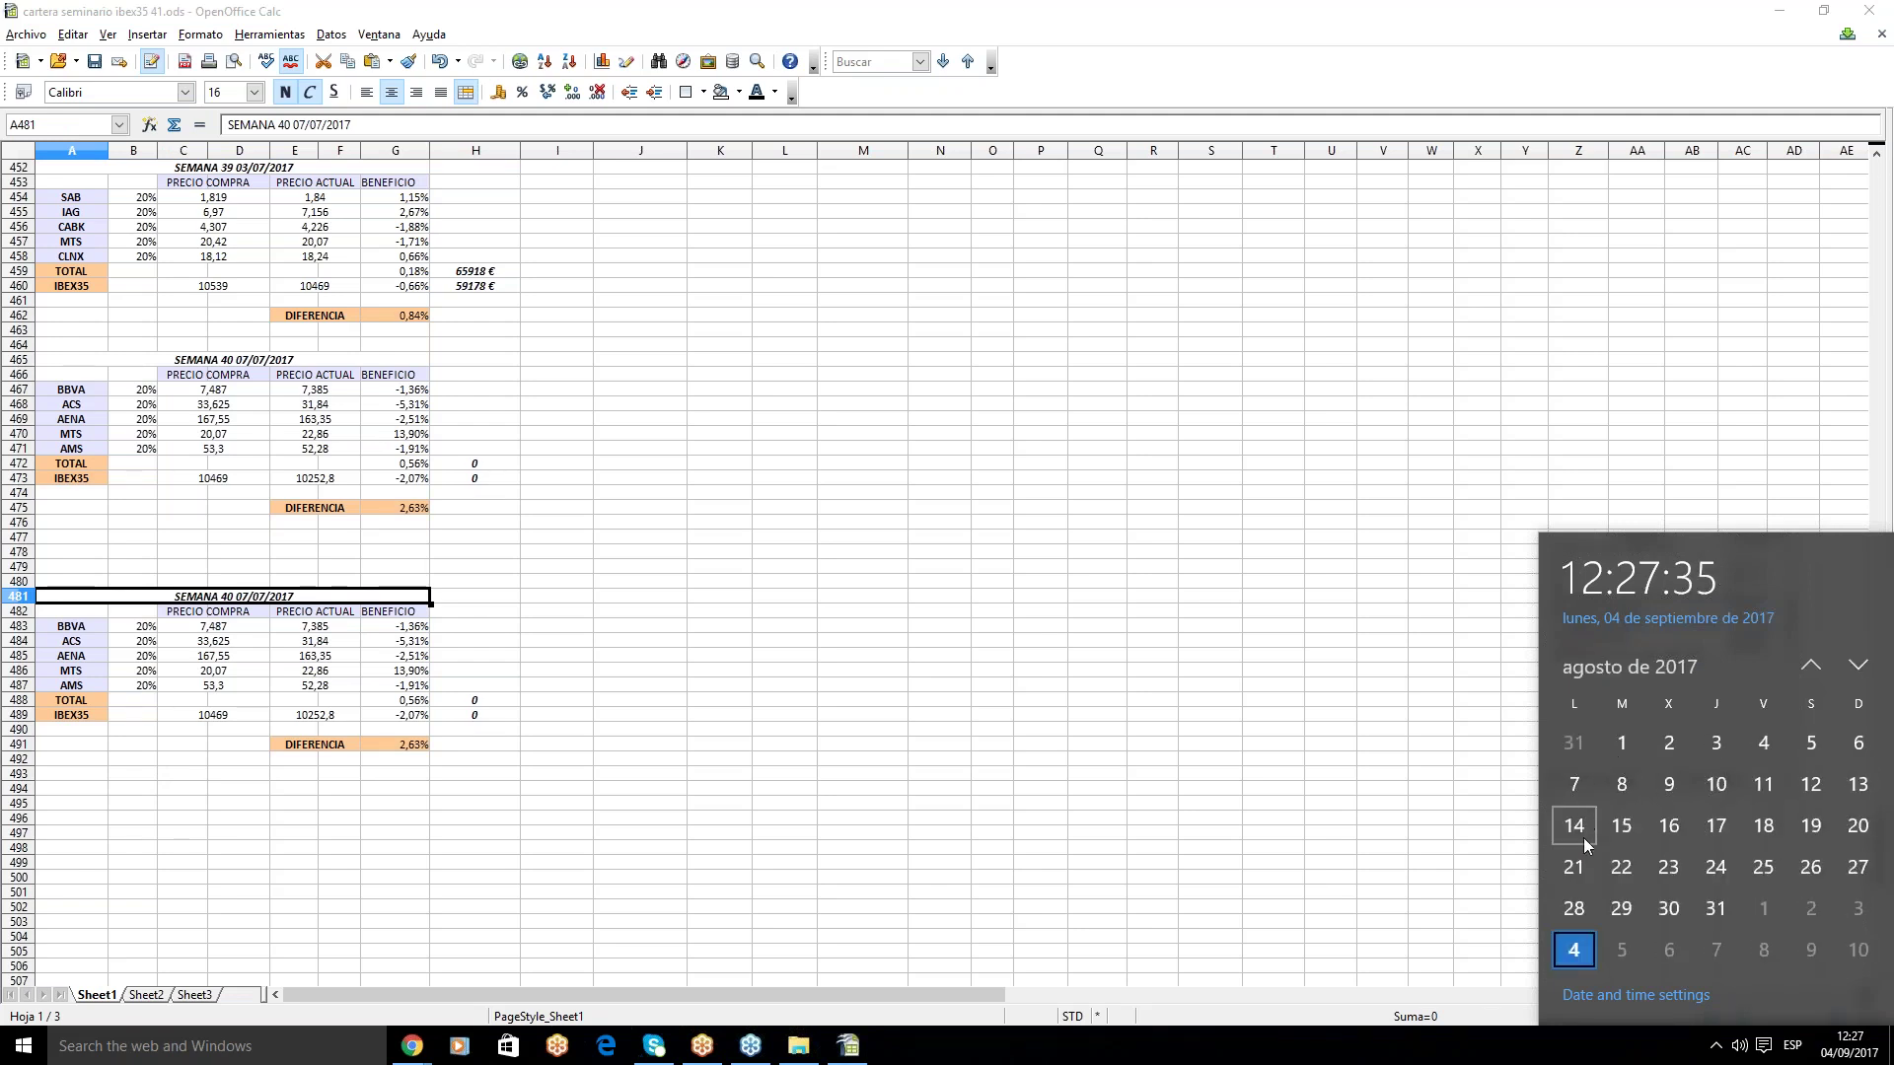
{"action": "left_click", "coordinate": [228, 592]}
- Retitle the copied block to 'SEMANA 49 04/09/2017'
{"action": "left_click", "coordinate": [287, 124]}
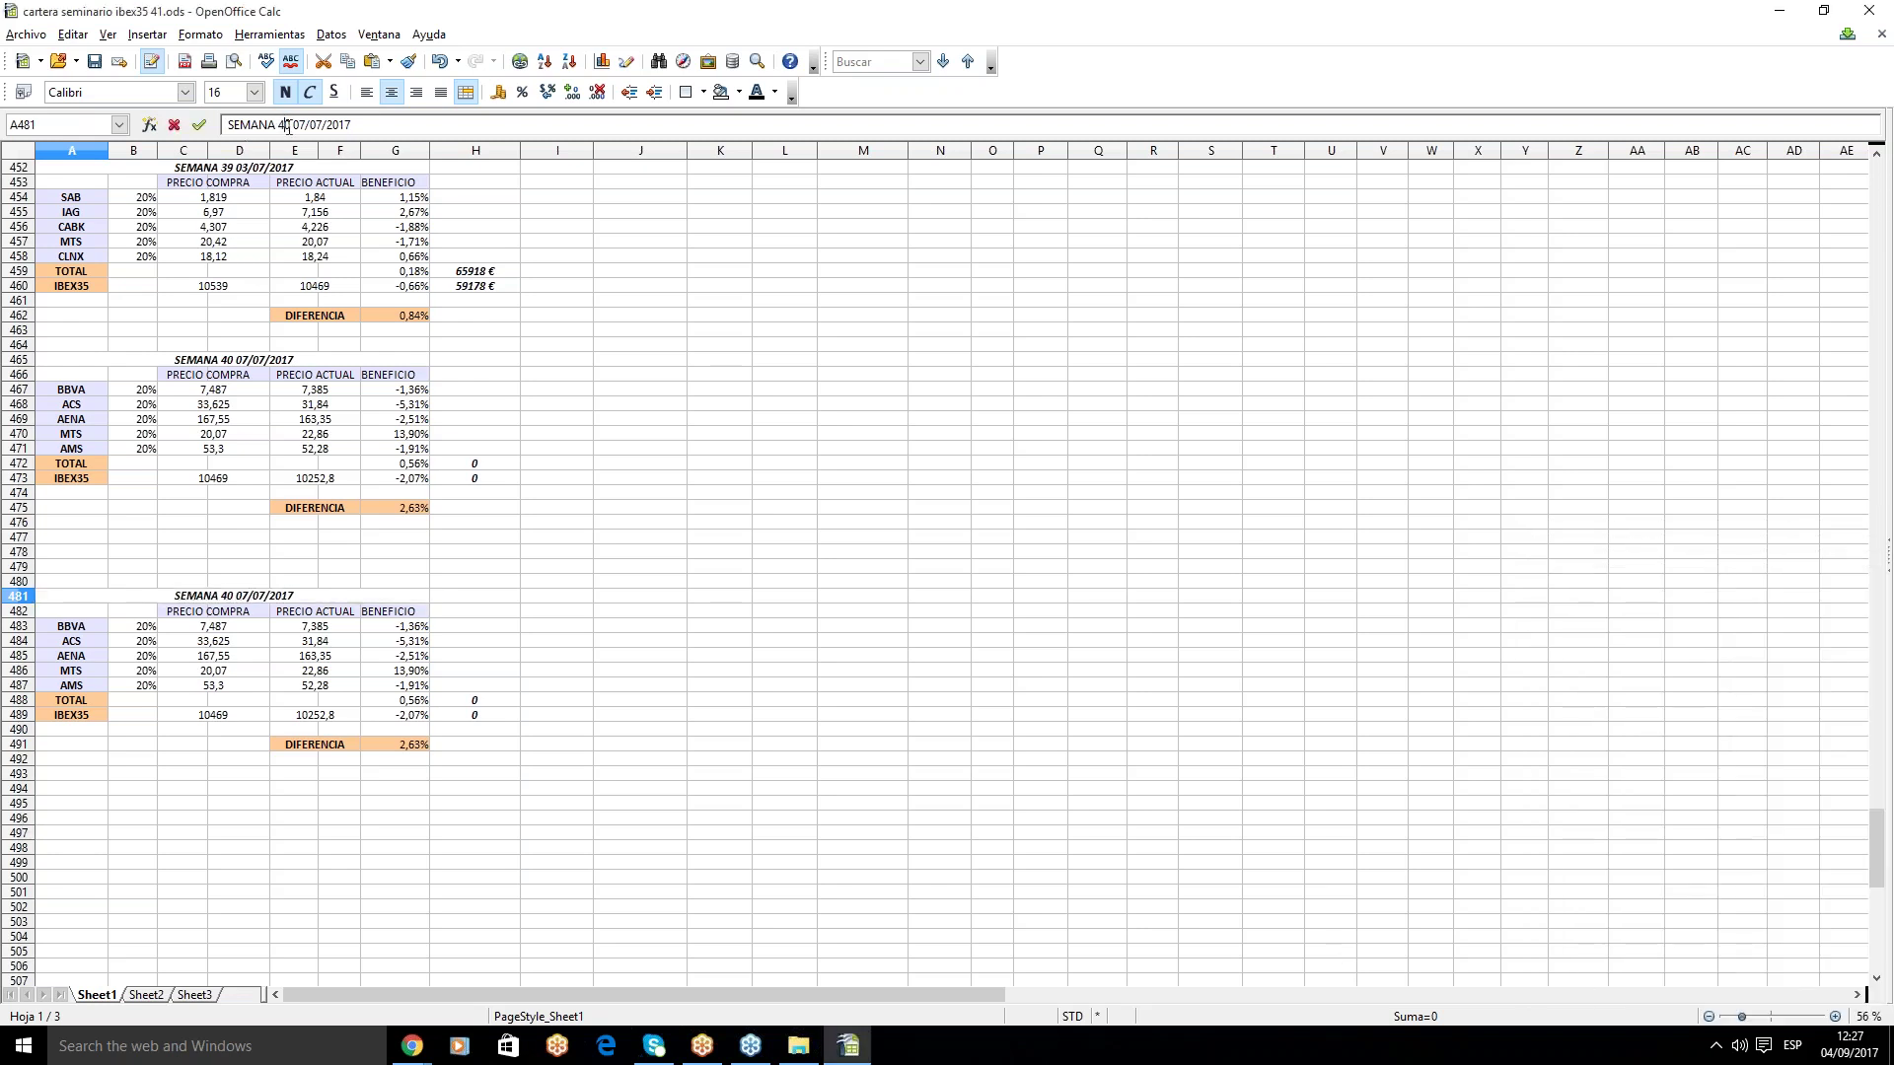
{"action": "key", "text": "BackSpace"}
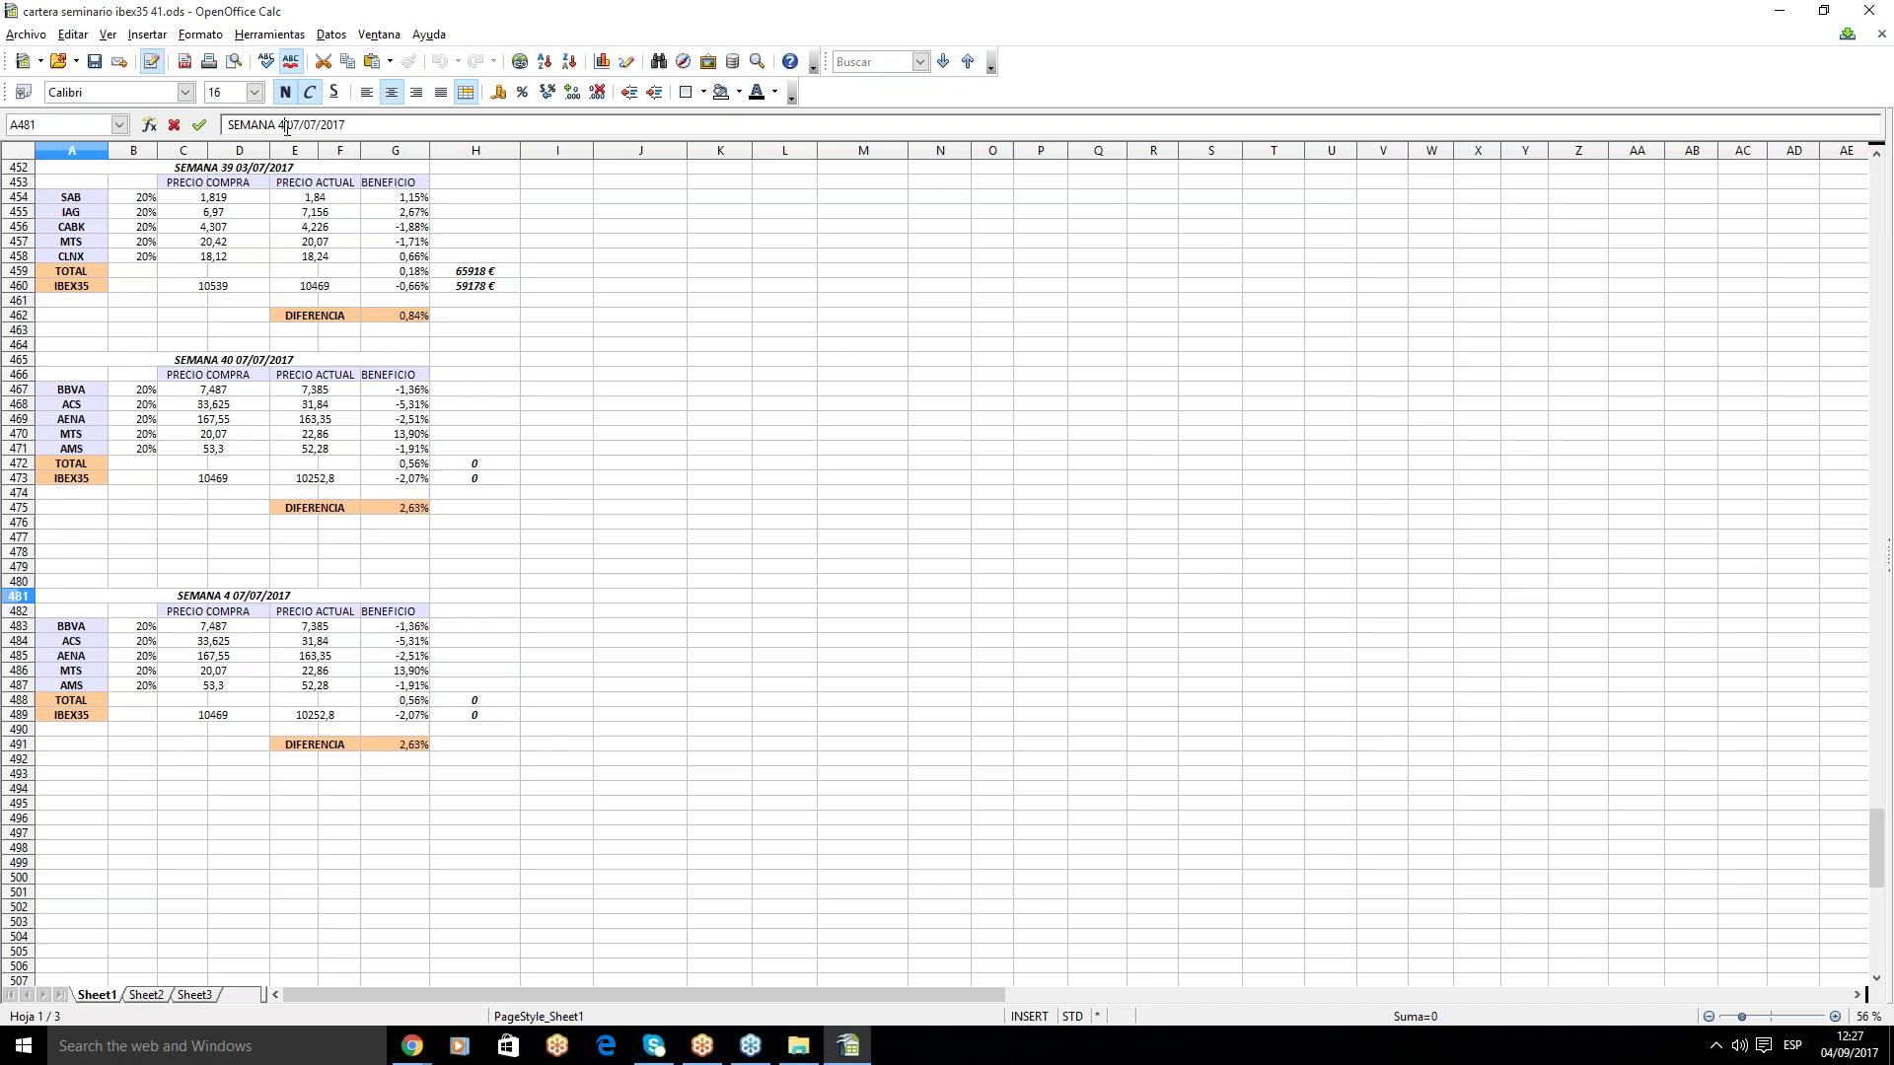
{"action": "type", "text": "9"}
{"action": "key", "text": "Right"}
{"action": "key", "text": "Delete"}
{"action": "key", "text": "Delete"}
{"action": "type", "text": "04"}
{"action": "left_click", "coordinate": [264, 596]}
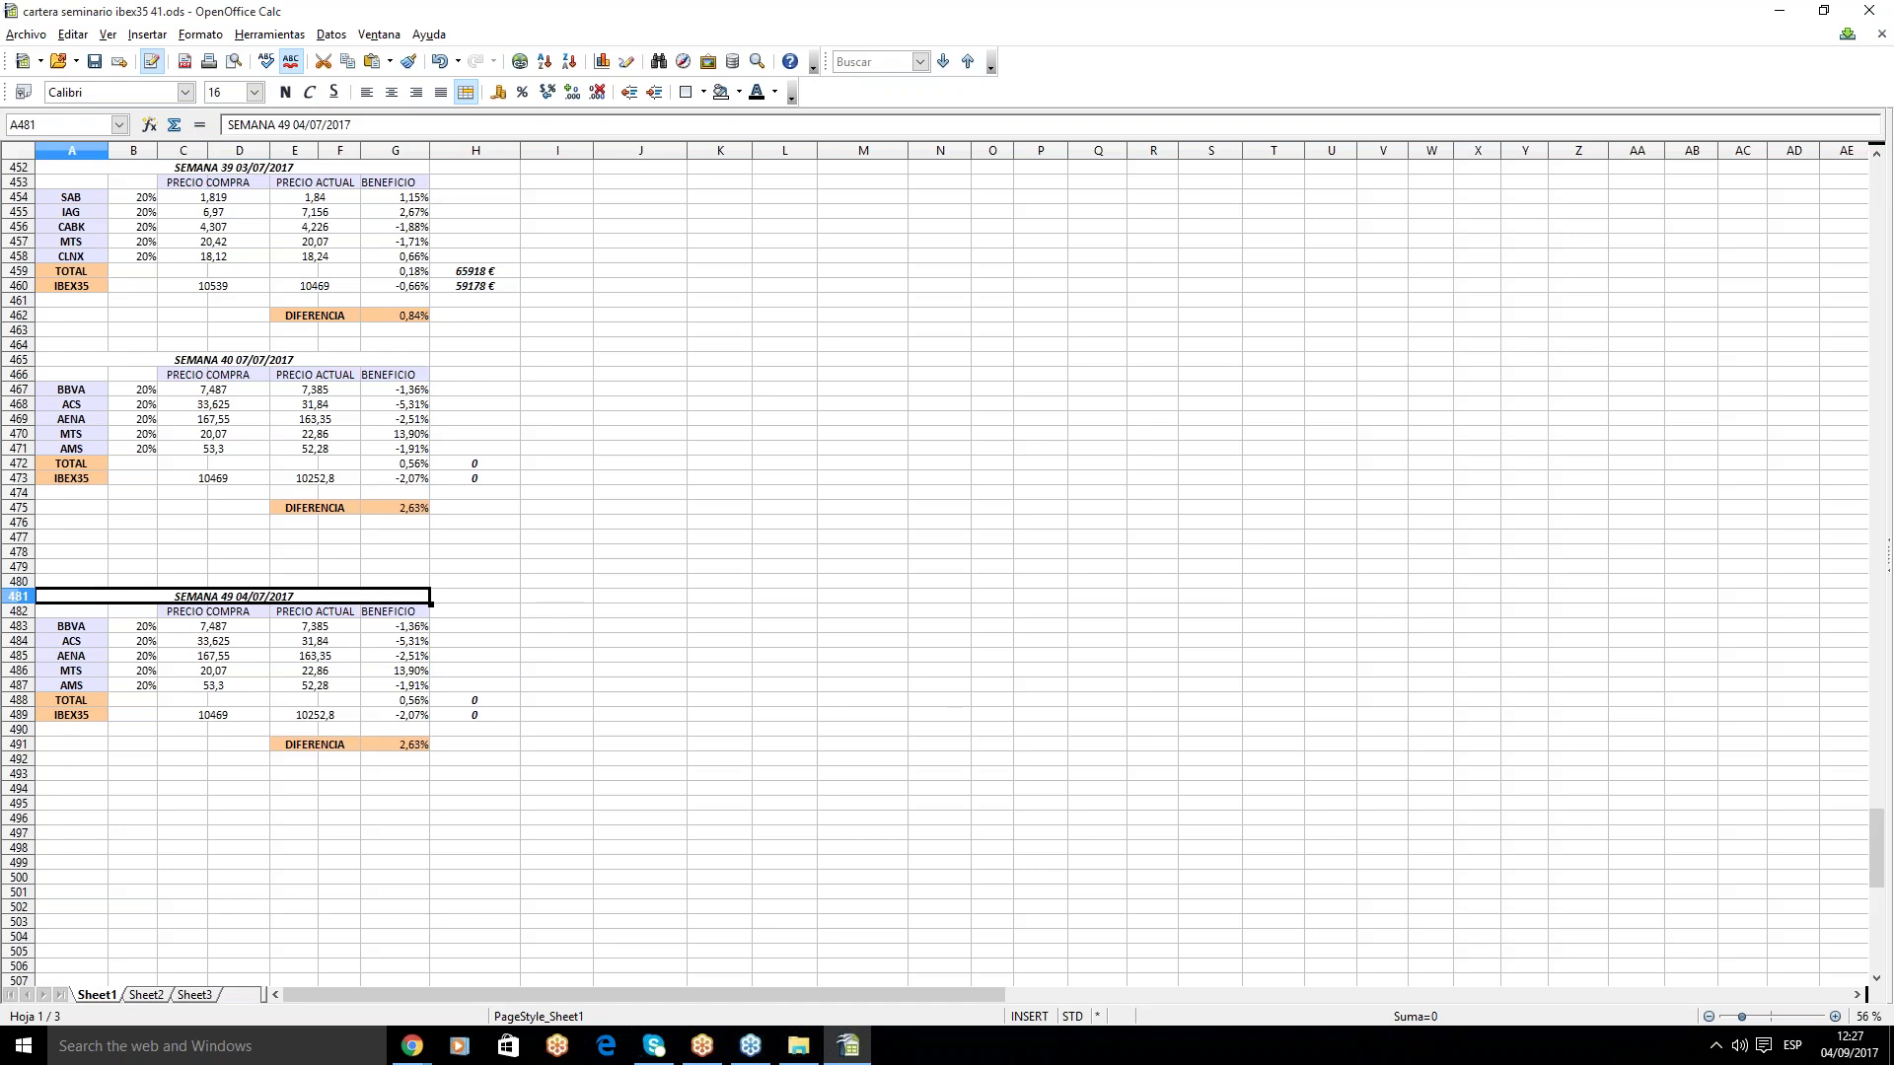
{"action": "left_click", "coordinate": [319, 125]}
{"action": "key", "text": "Delete"}
{"action": "type", "text": "9"}
{"action": "key", "text": "Return"}
- Clear BBVA's purchase and current prices plus the ACS name and both prices
{"action": "left_click", "coordinate": [240, 630]}
{"action": "key", "text": "Delete"}
{"action": "left_click", "coordinate": [310, 629]}
{"action": "key", "text": "Delete"}
{"action": "left_click", "coordinate": [258, 630]}
{"action": "left_click", "coordinate": [89, 641]}
{"action": "key", "text": "Delete"}
{"action": "left_click", "coordinate": [188, 643]}
{"action": "key", "text": "Delete"}
{"action": "left_click", "coordinate": [296, 642]}
{"action": "key", "text": "Delete"}
- Clear the AENA name, purchase and current prices, moving on to MTS in E486
{"action": "left_click", "coordinate": [67, 657]}
{"action": "key", "text": "Delete"}
{"action": "left_click", "coordinate": [187, 657]}
{"action": "key", "text": "Delete"}
{"action": "left_click", "coordinate": [327, 657]}
{"action": "key", "text": "Delete"}
{"action": "left_click", "coordinate": [357, 675]}
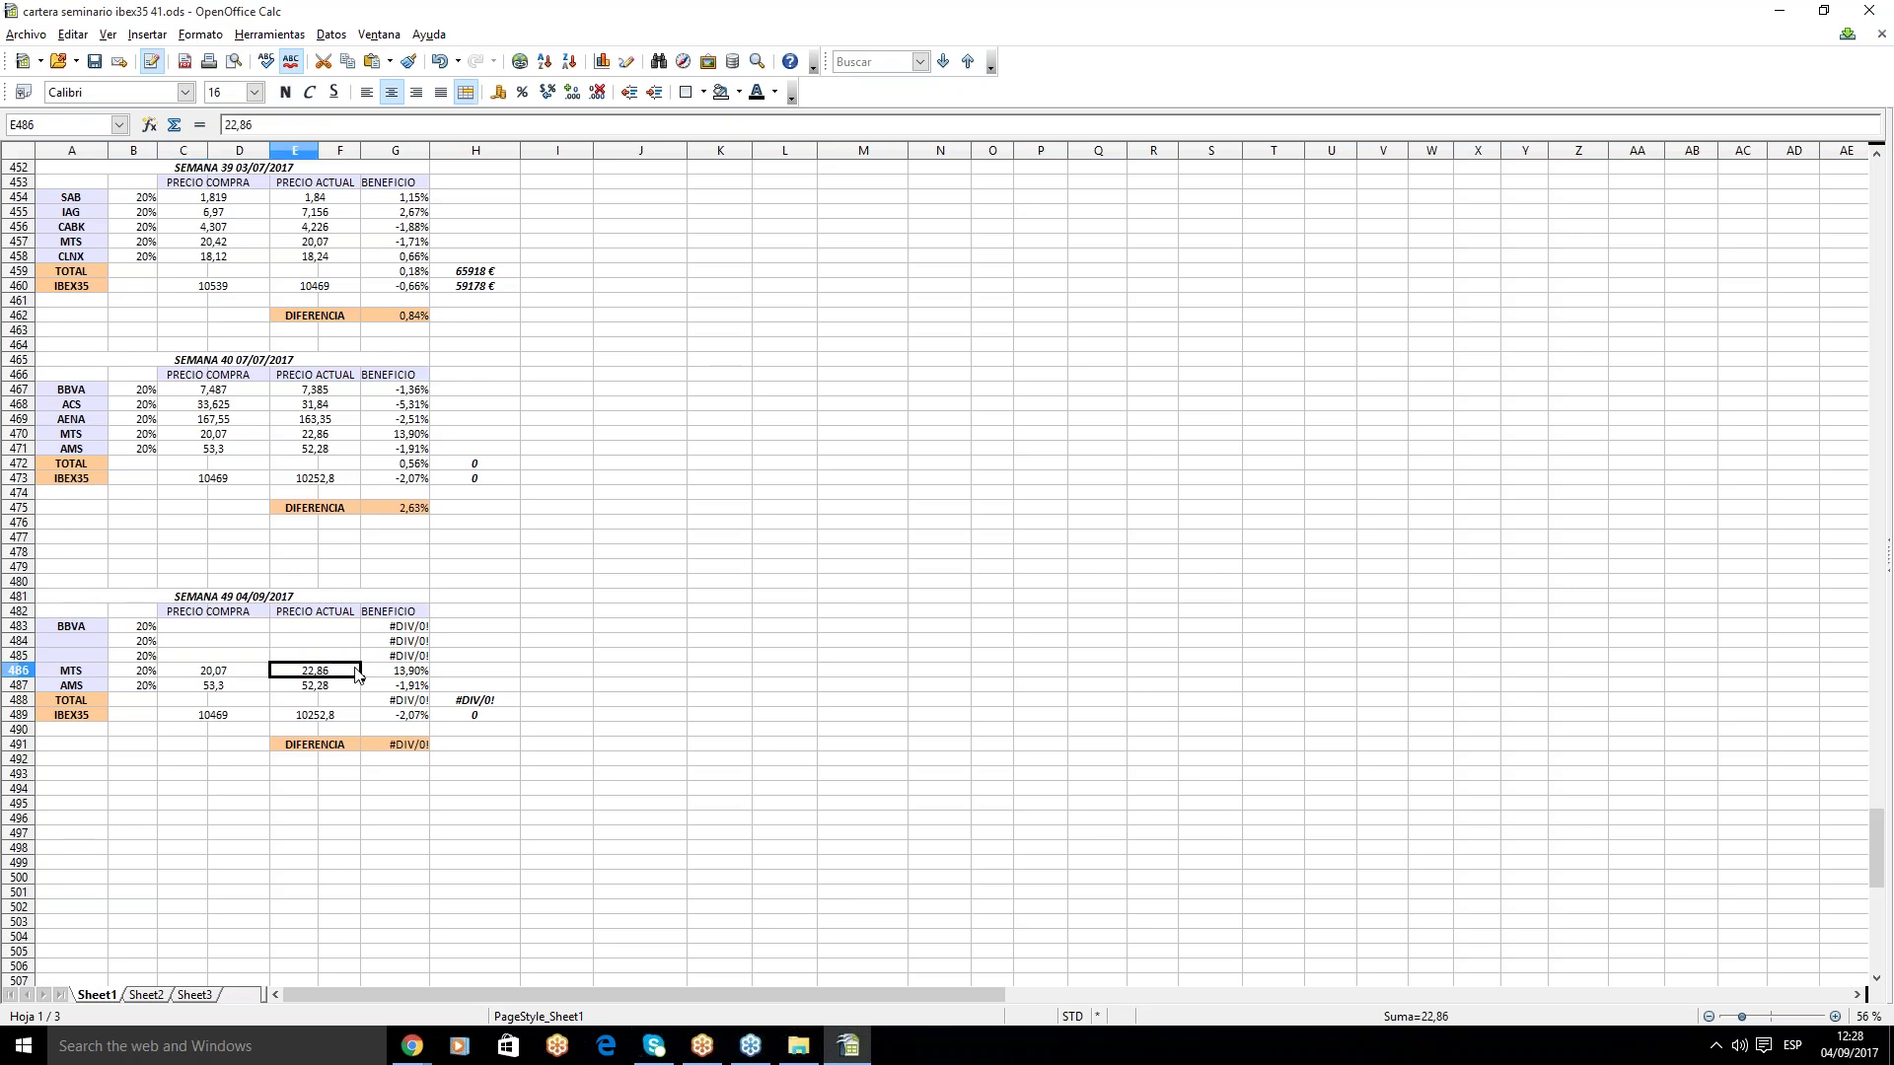
- Clear MTS's old purchase price and the AMS name, purchase and current prices (52,28)
{"action": "left_click", "coordinate": [389, 672]}
{"action": "left_click", "coordinate": [215, 672]}
{"action": "key", "text": "Delete"}
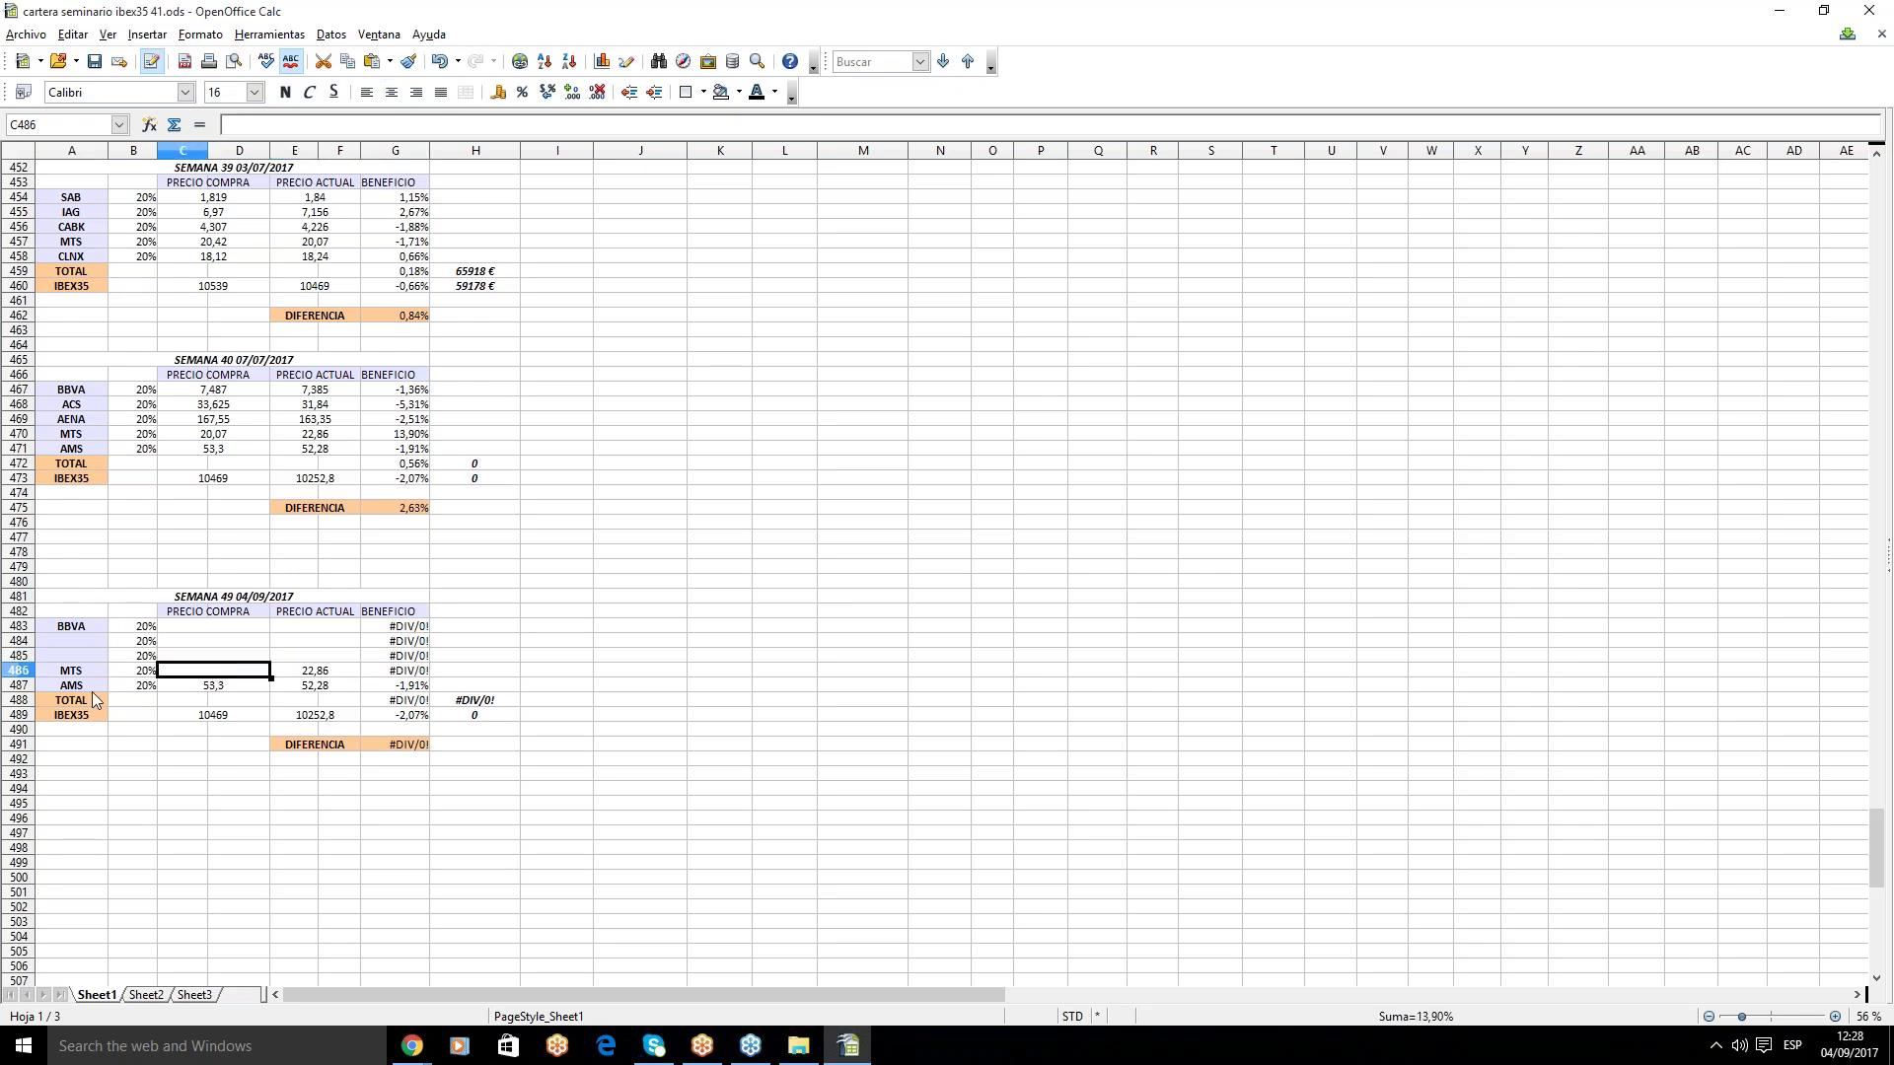
{"action": "left_click", "coordinate": [69, 685]}
{"action": "key", "text": "Delete"}
{"action": "left_click", "coordinate": [212, 686]}
{"action": "key", "text": "Delete"}
{"action": "left_click", "coordinate": [319, 689]}
{"action": "key", "text": "Delete"}
- Replace the old IBEX35 values with the starting value 10252,8 in C489
{"action": "left_click", "coordinate": [212, 715]}
{"action": "key", "text": "Delete"}
{"action": "left_click", "coordinate": [285, 716]}
{"action": "key", "text": "Delete"}
{"action": "left_click", "coordinate": [251, 719]}
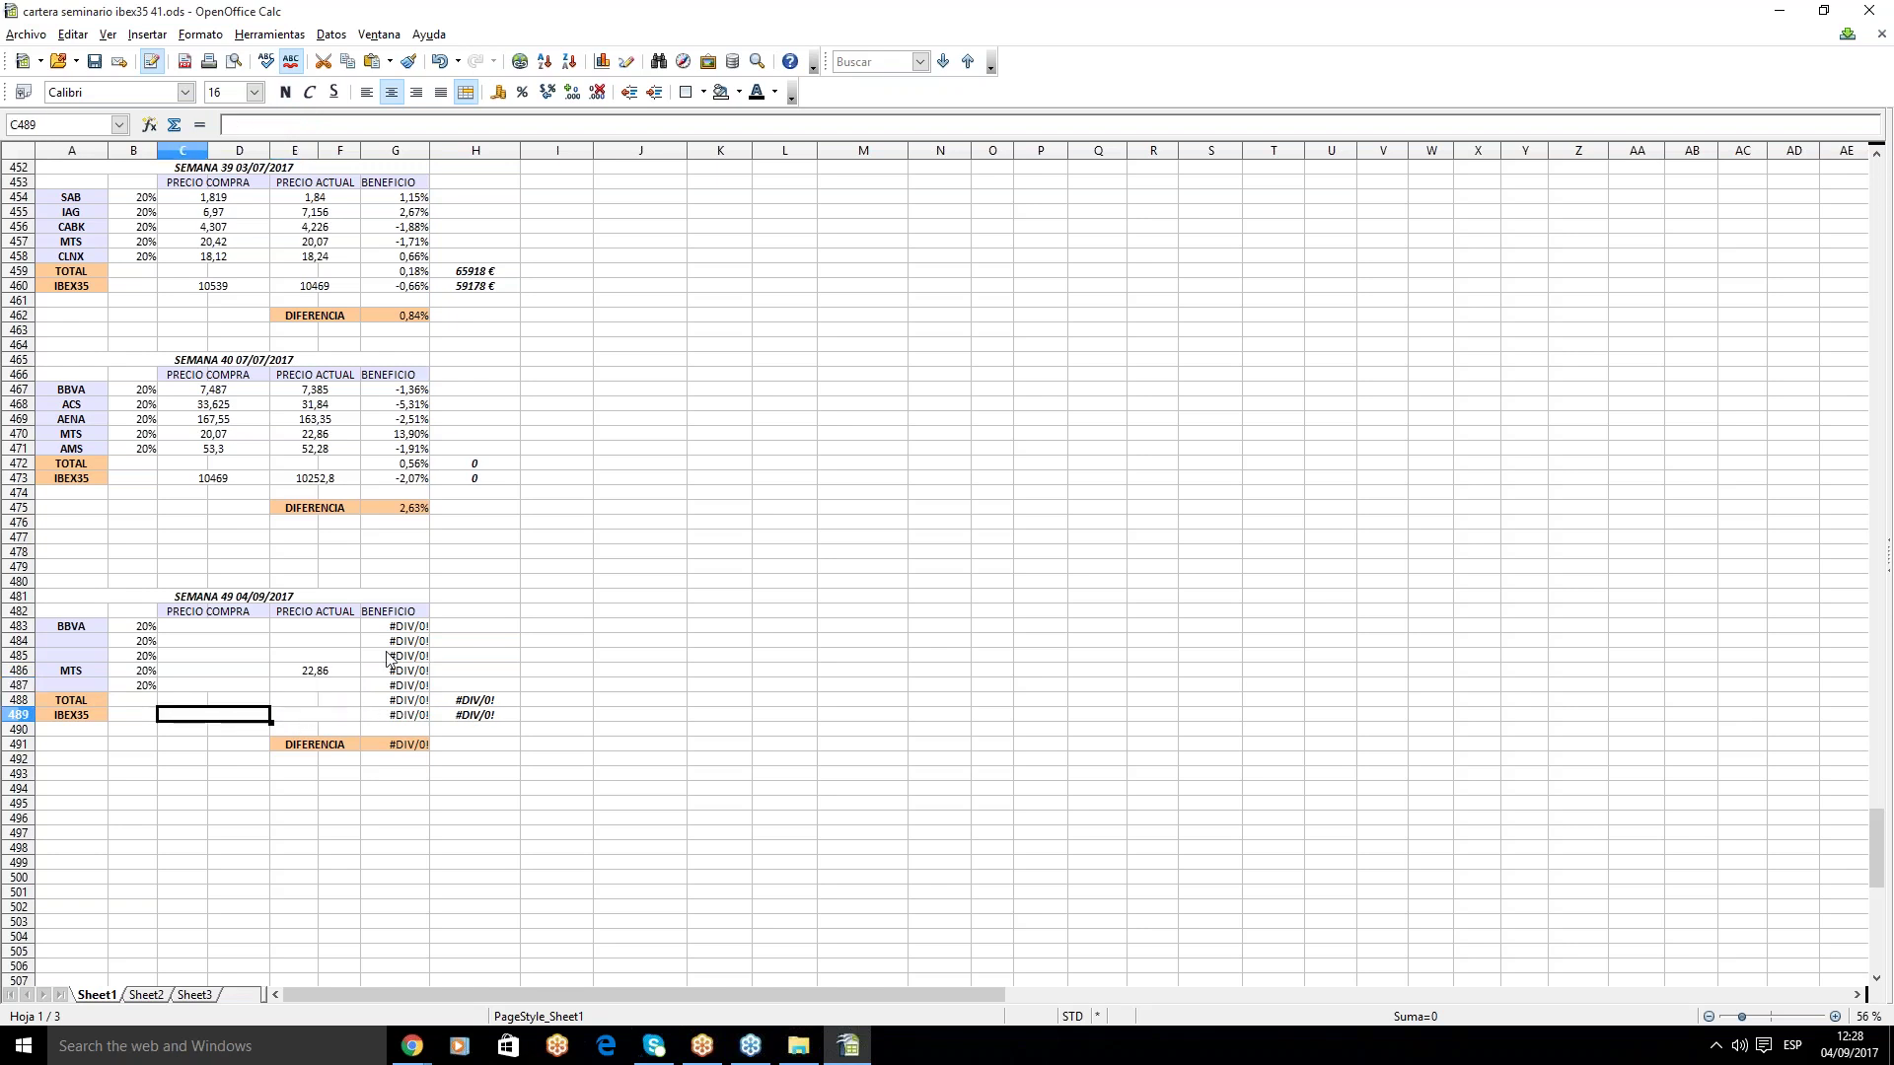
{"action": "type", "text": "10252,8"}
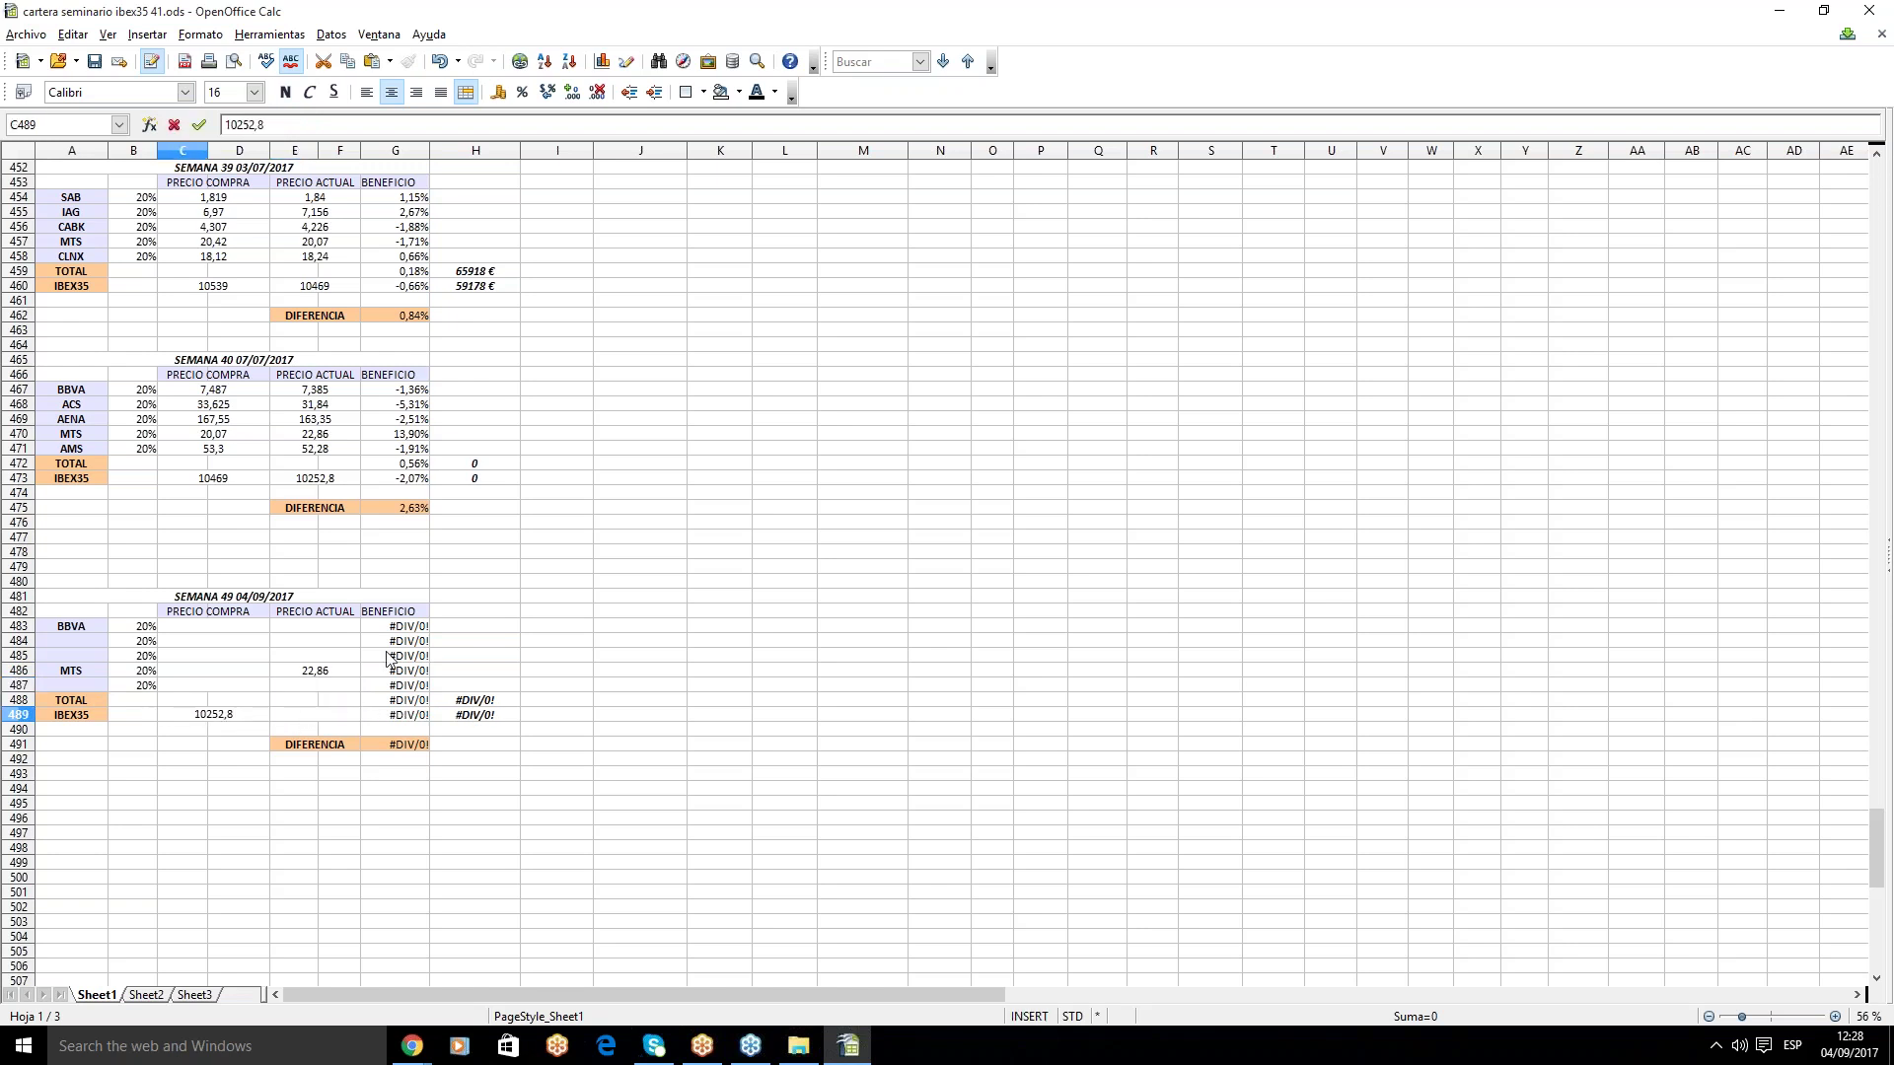
{"action": "key", "text": "Return"}
- Enter BBVA's purchase price 7,385 in C483
{"action": "left_click", "coordinate": [261, 642]}
{"action": "left_click", "coordinate": [249, 631]}
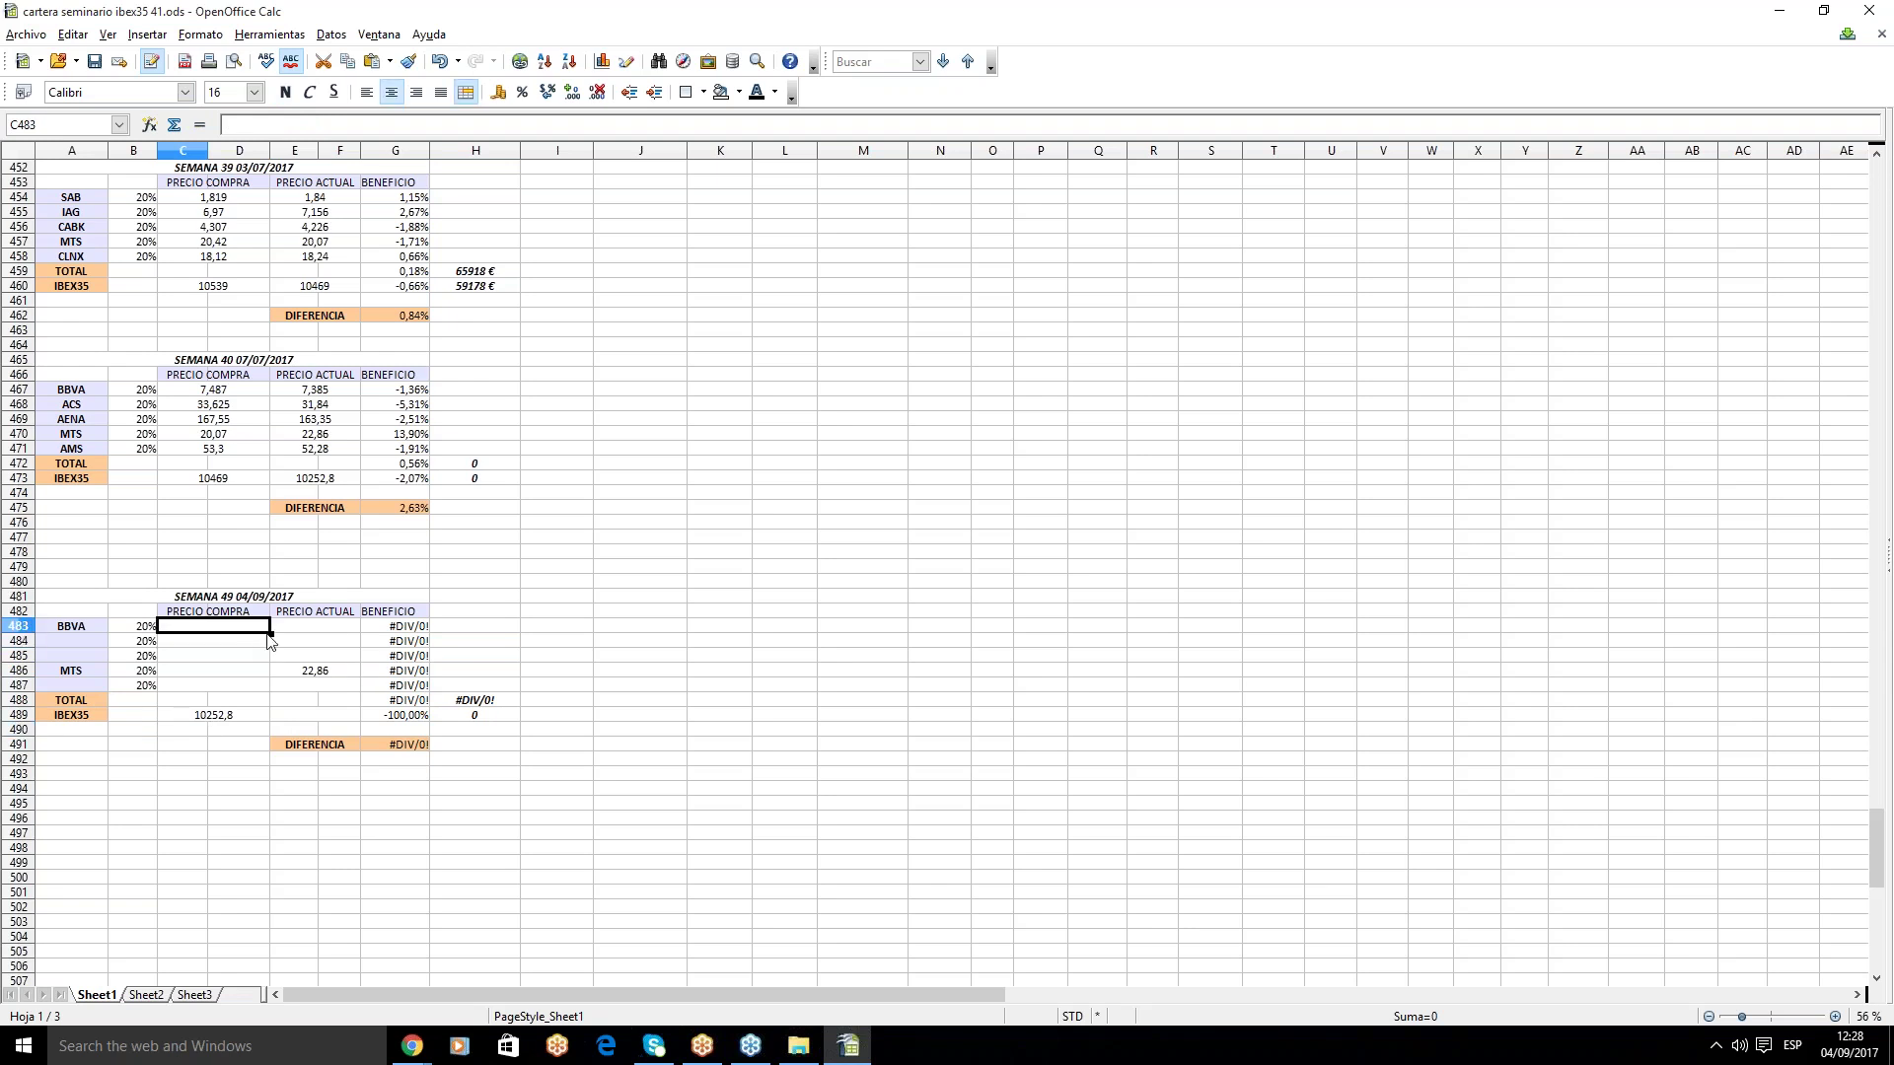
{"action": "type", "text": "7,385"}
{"action": "key", "text": "Return"}
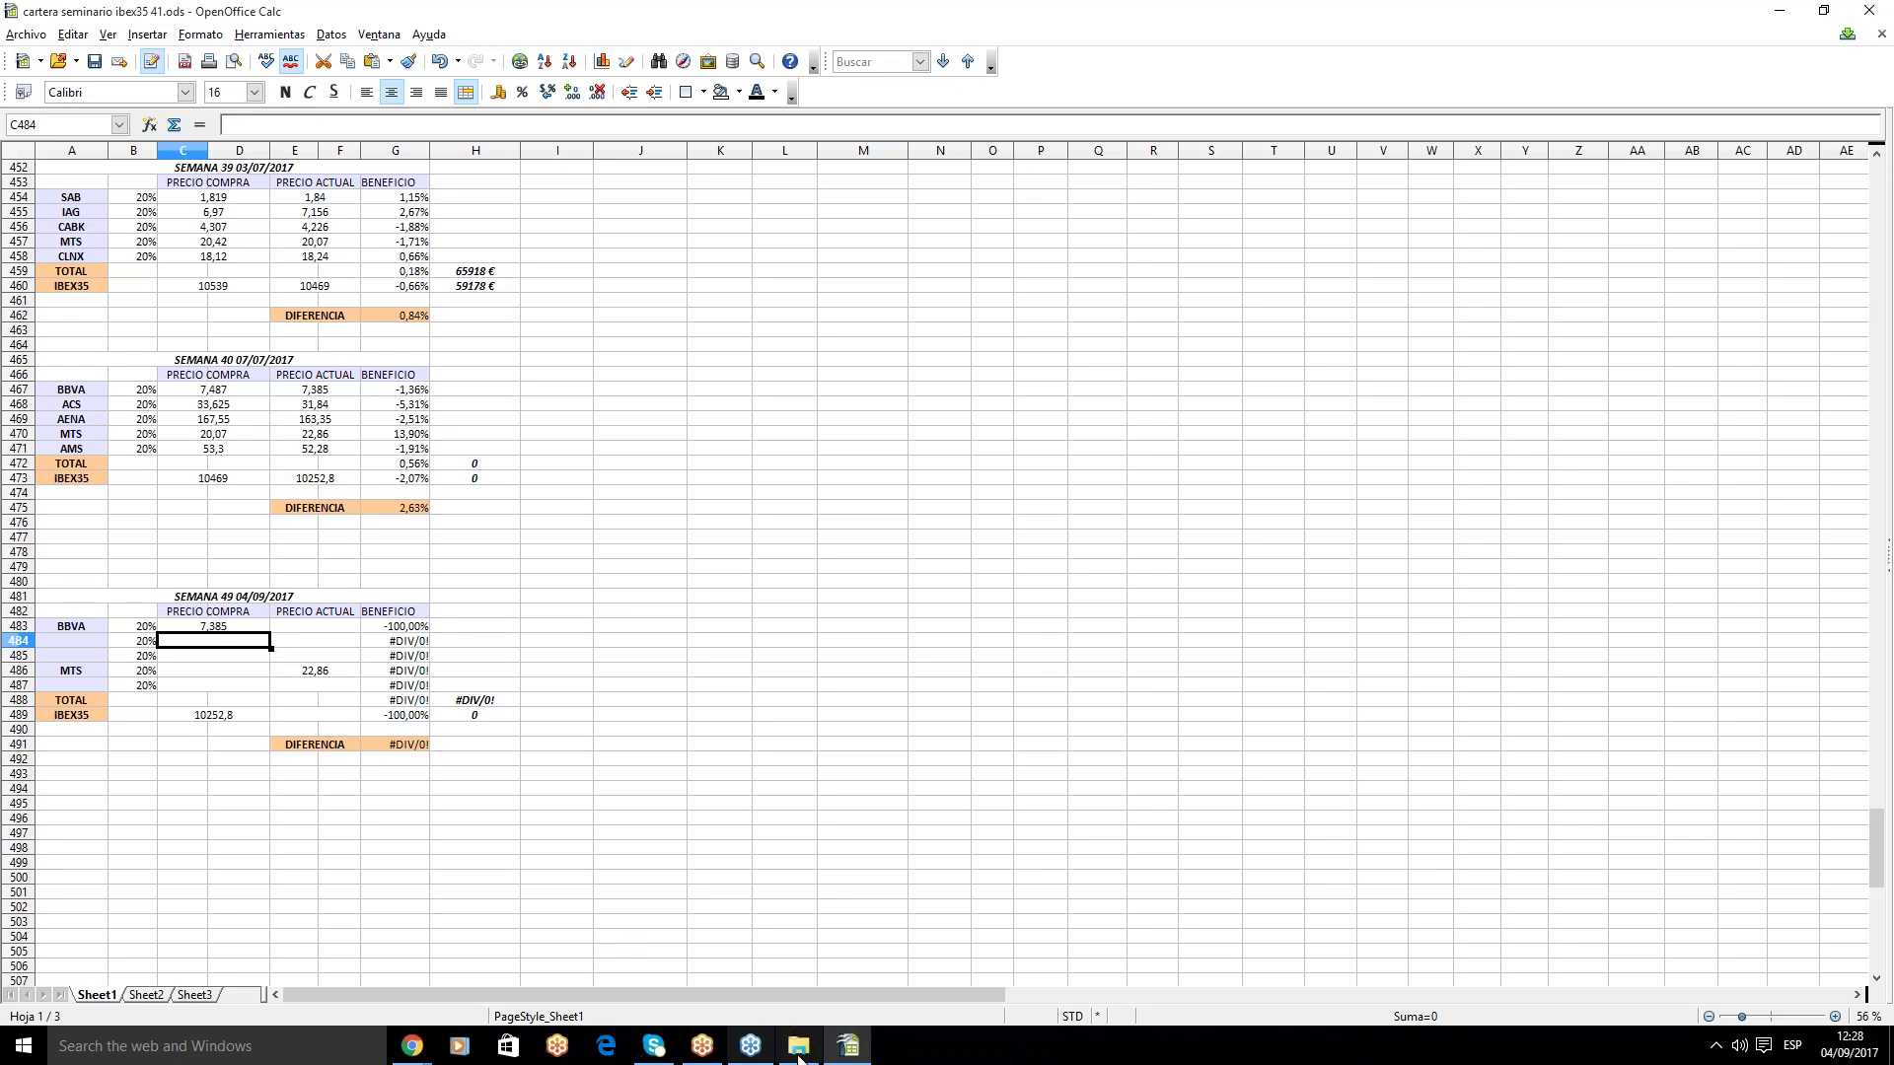
{"action": "mouse_move", "coordinate": [429, 1055]}
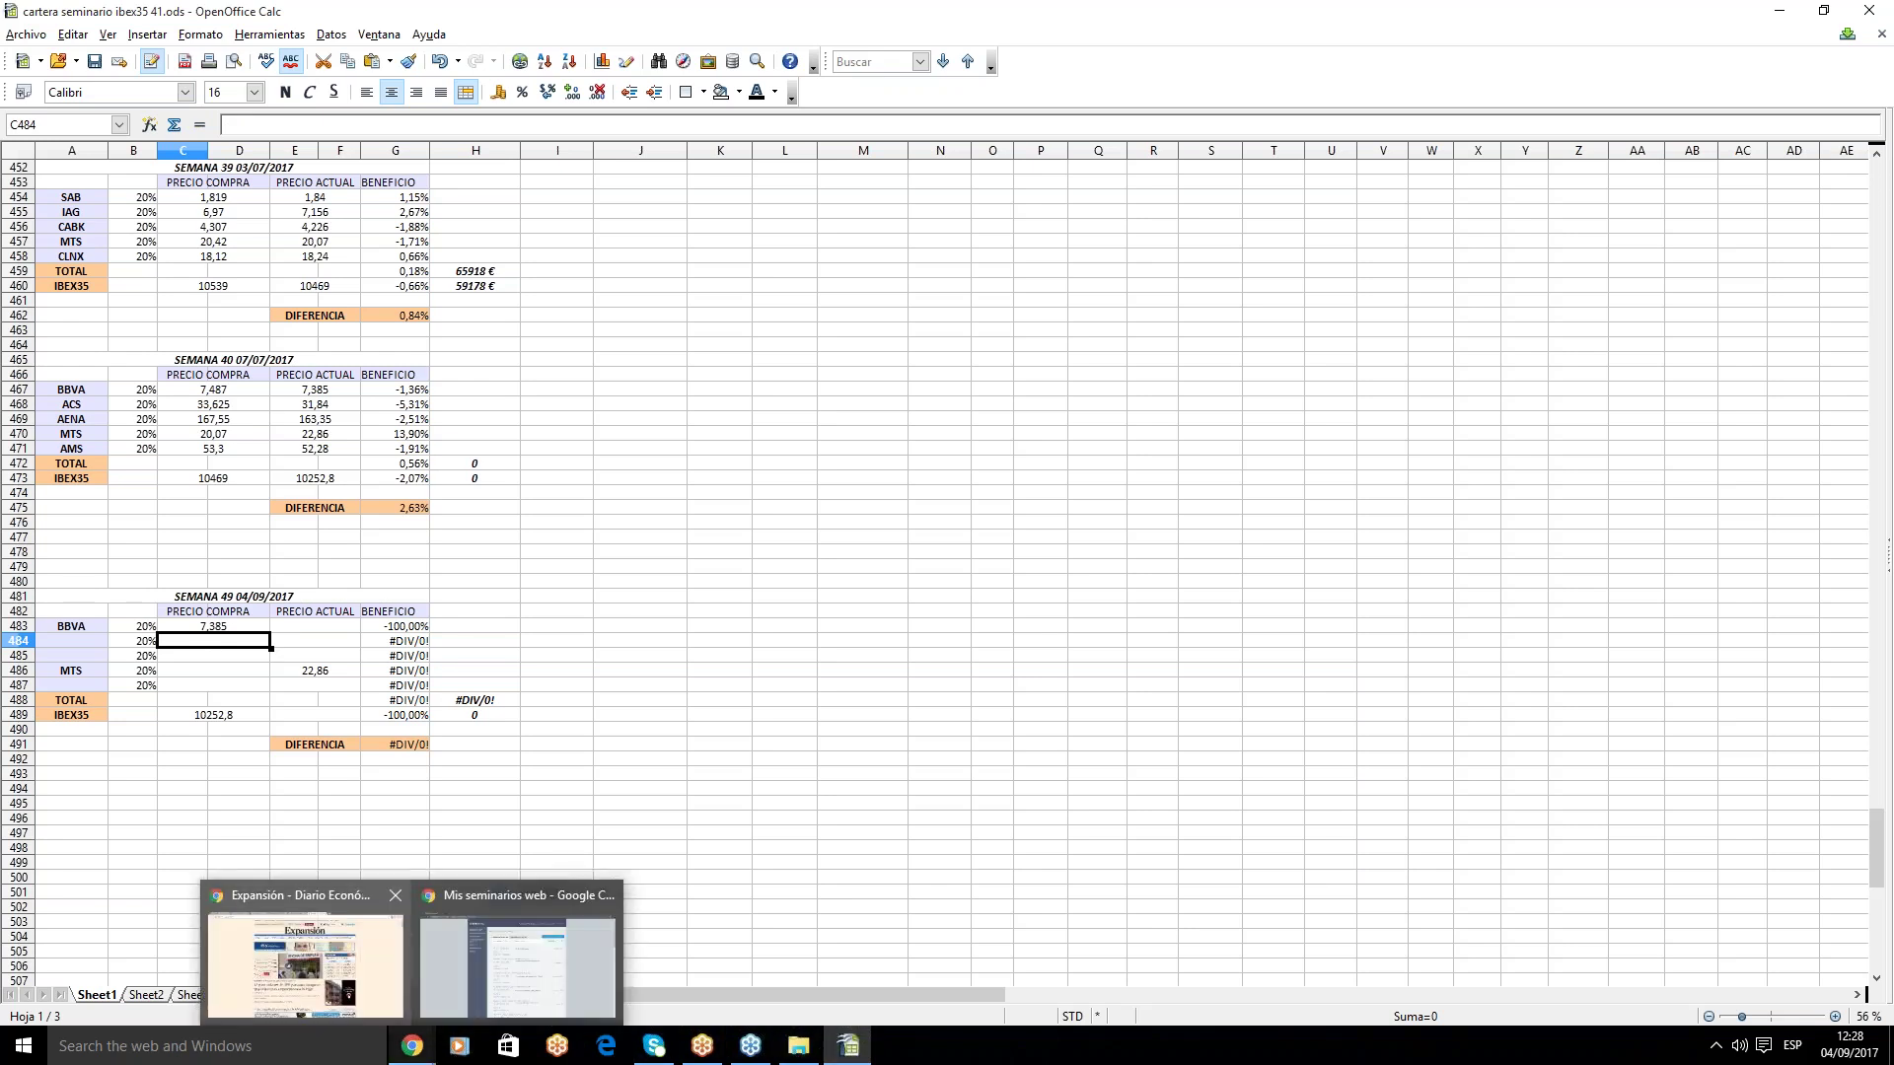
- Check VIS.ES's price on the acc4 workspace chart, then go back to the cell below BBVA
{"action": "left_click", "coordinate": [375, 962]}
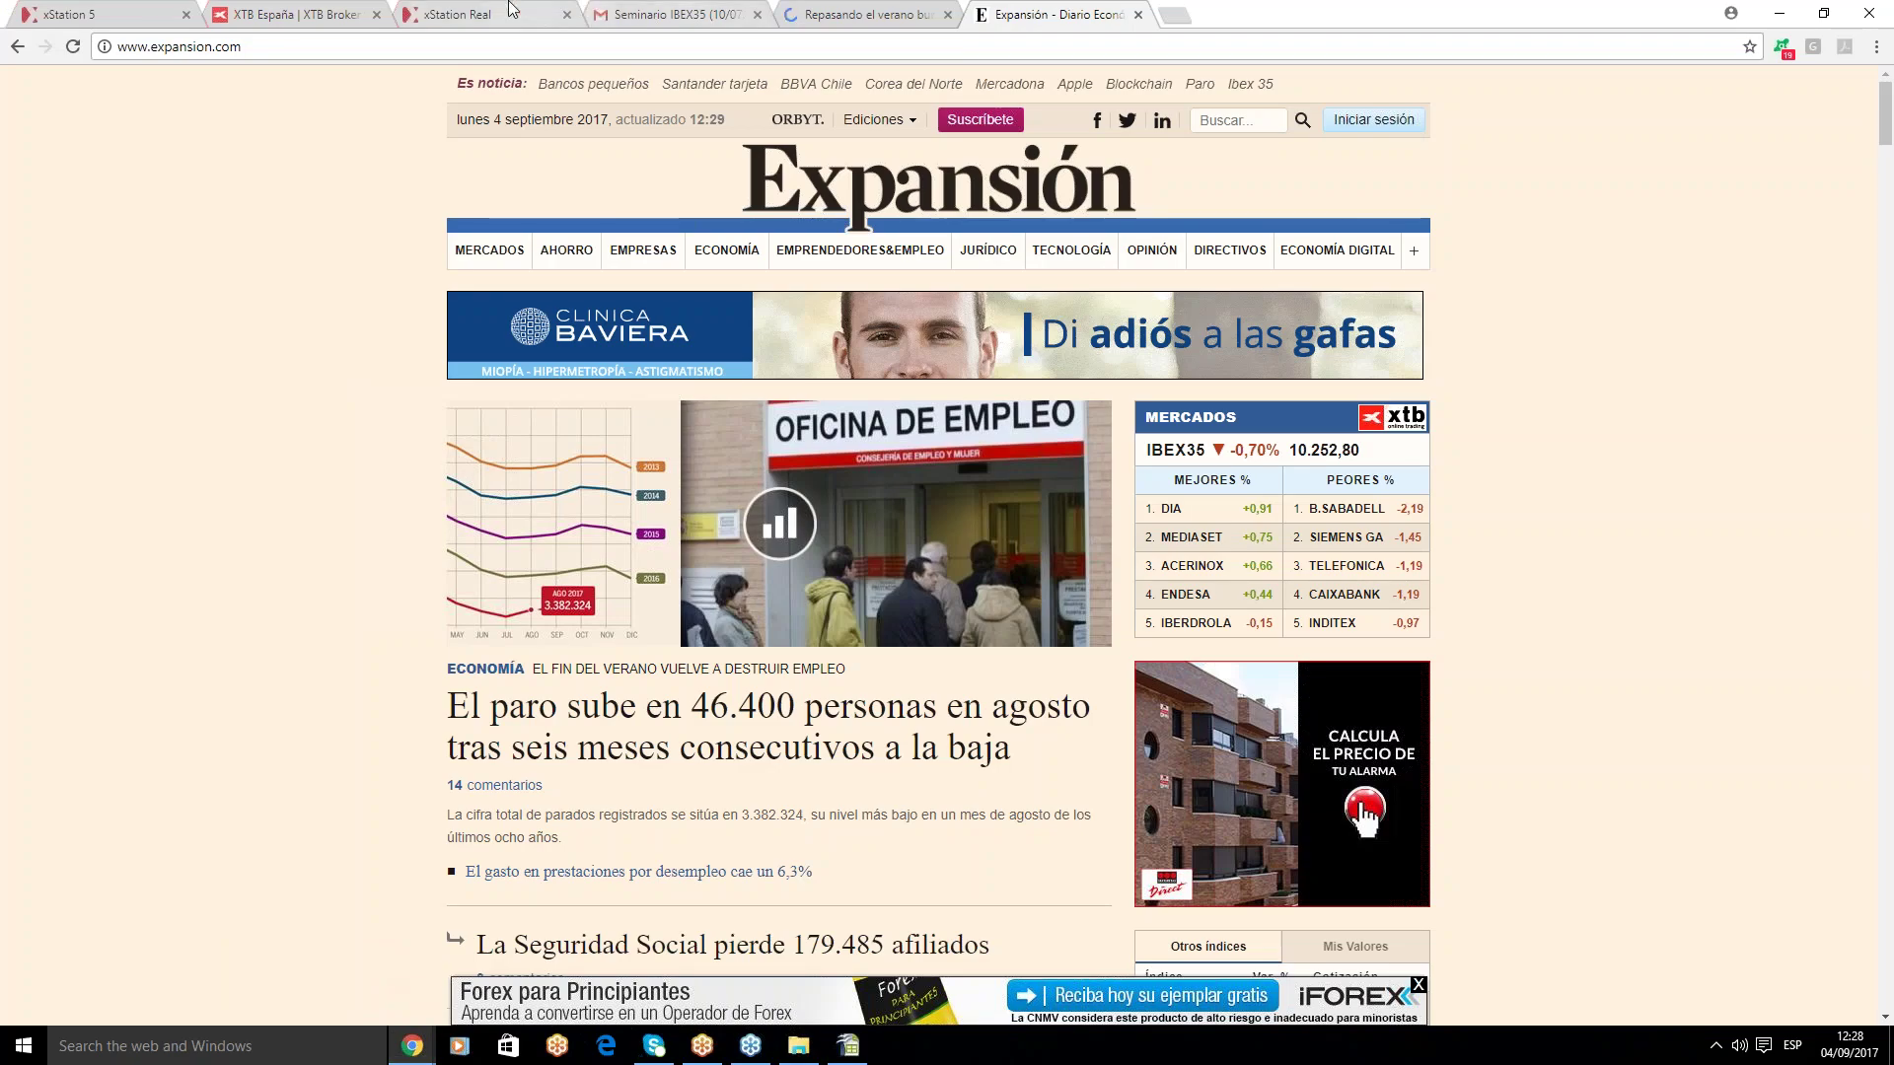
{"action": "left_click", "coordinate": [513, 14]}
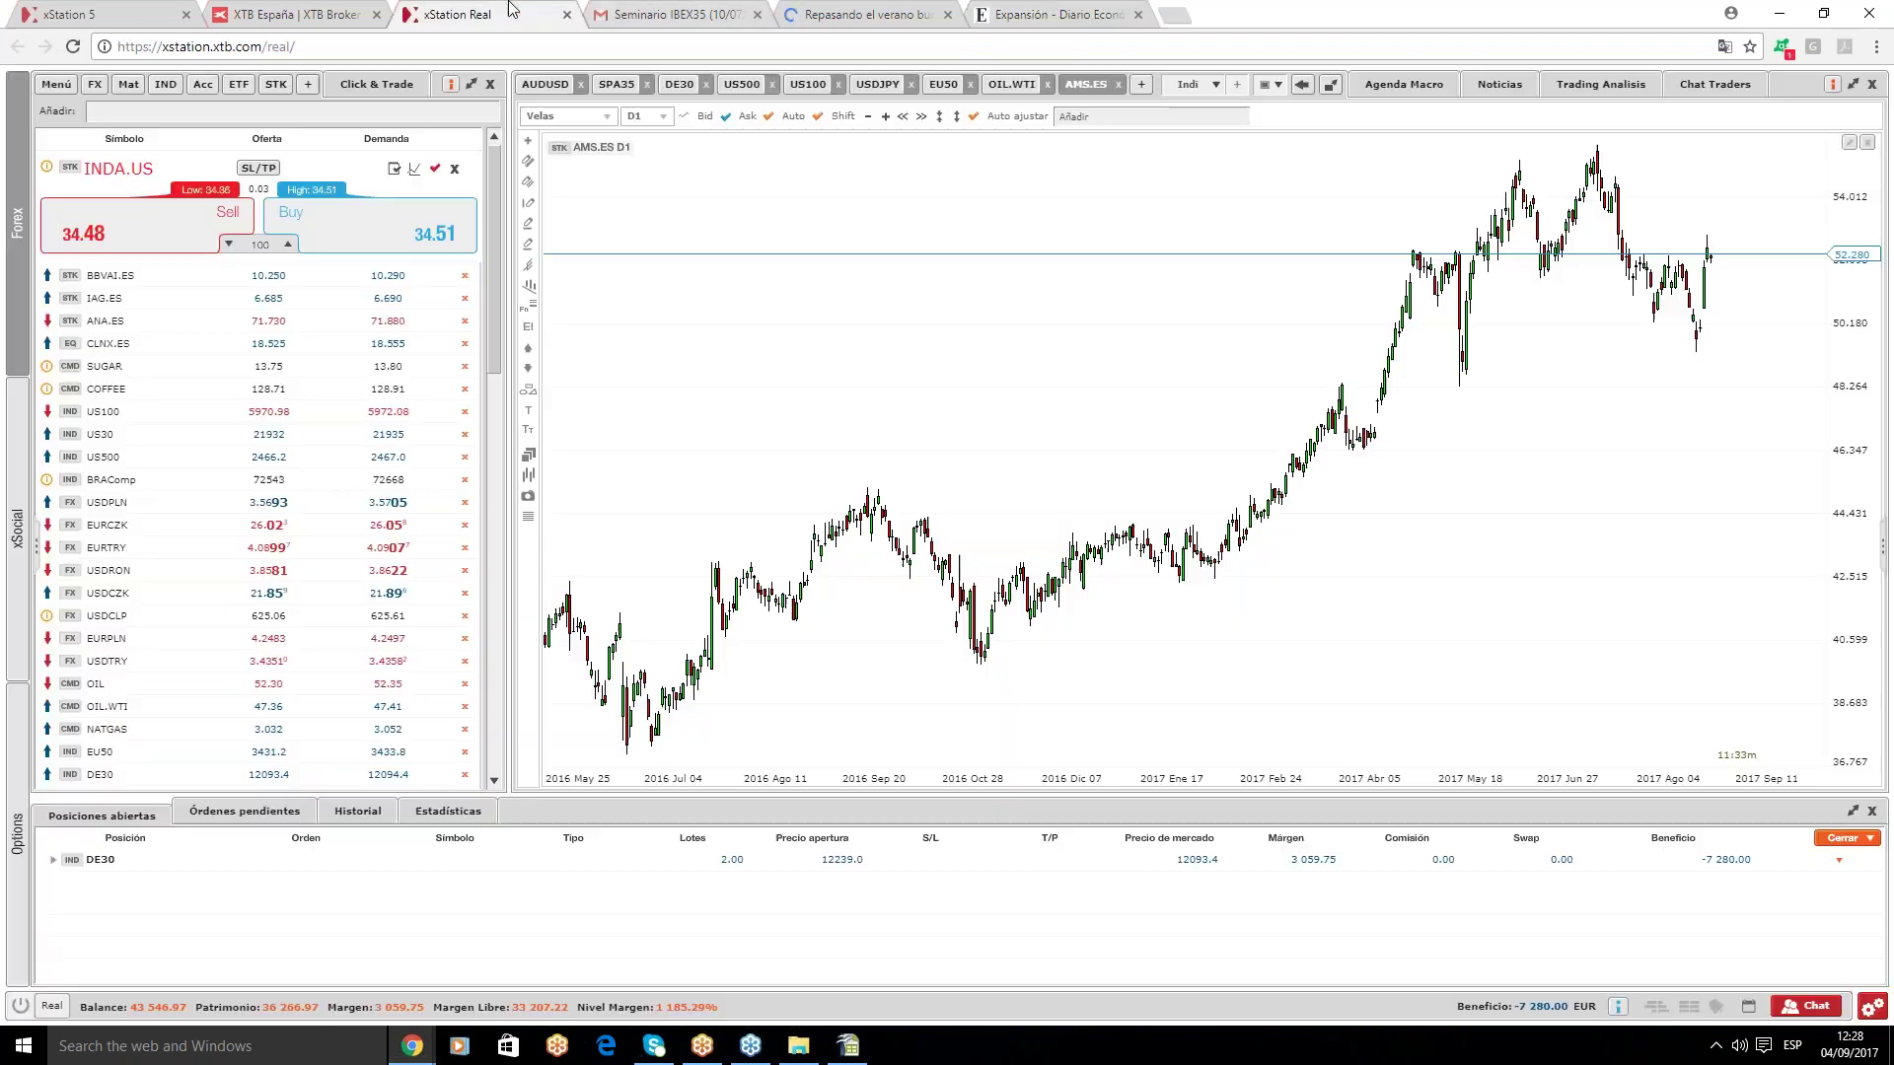
{"action": "left_click", "coordinate": [1215, 85]}
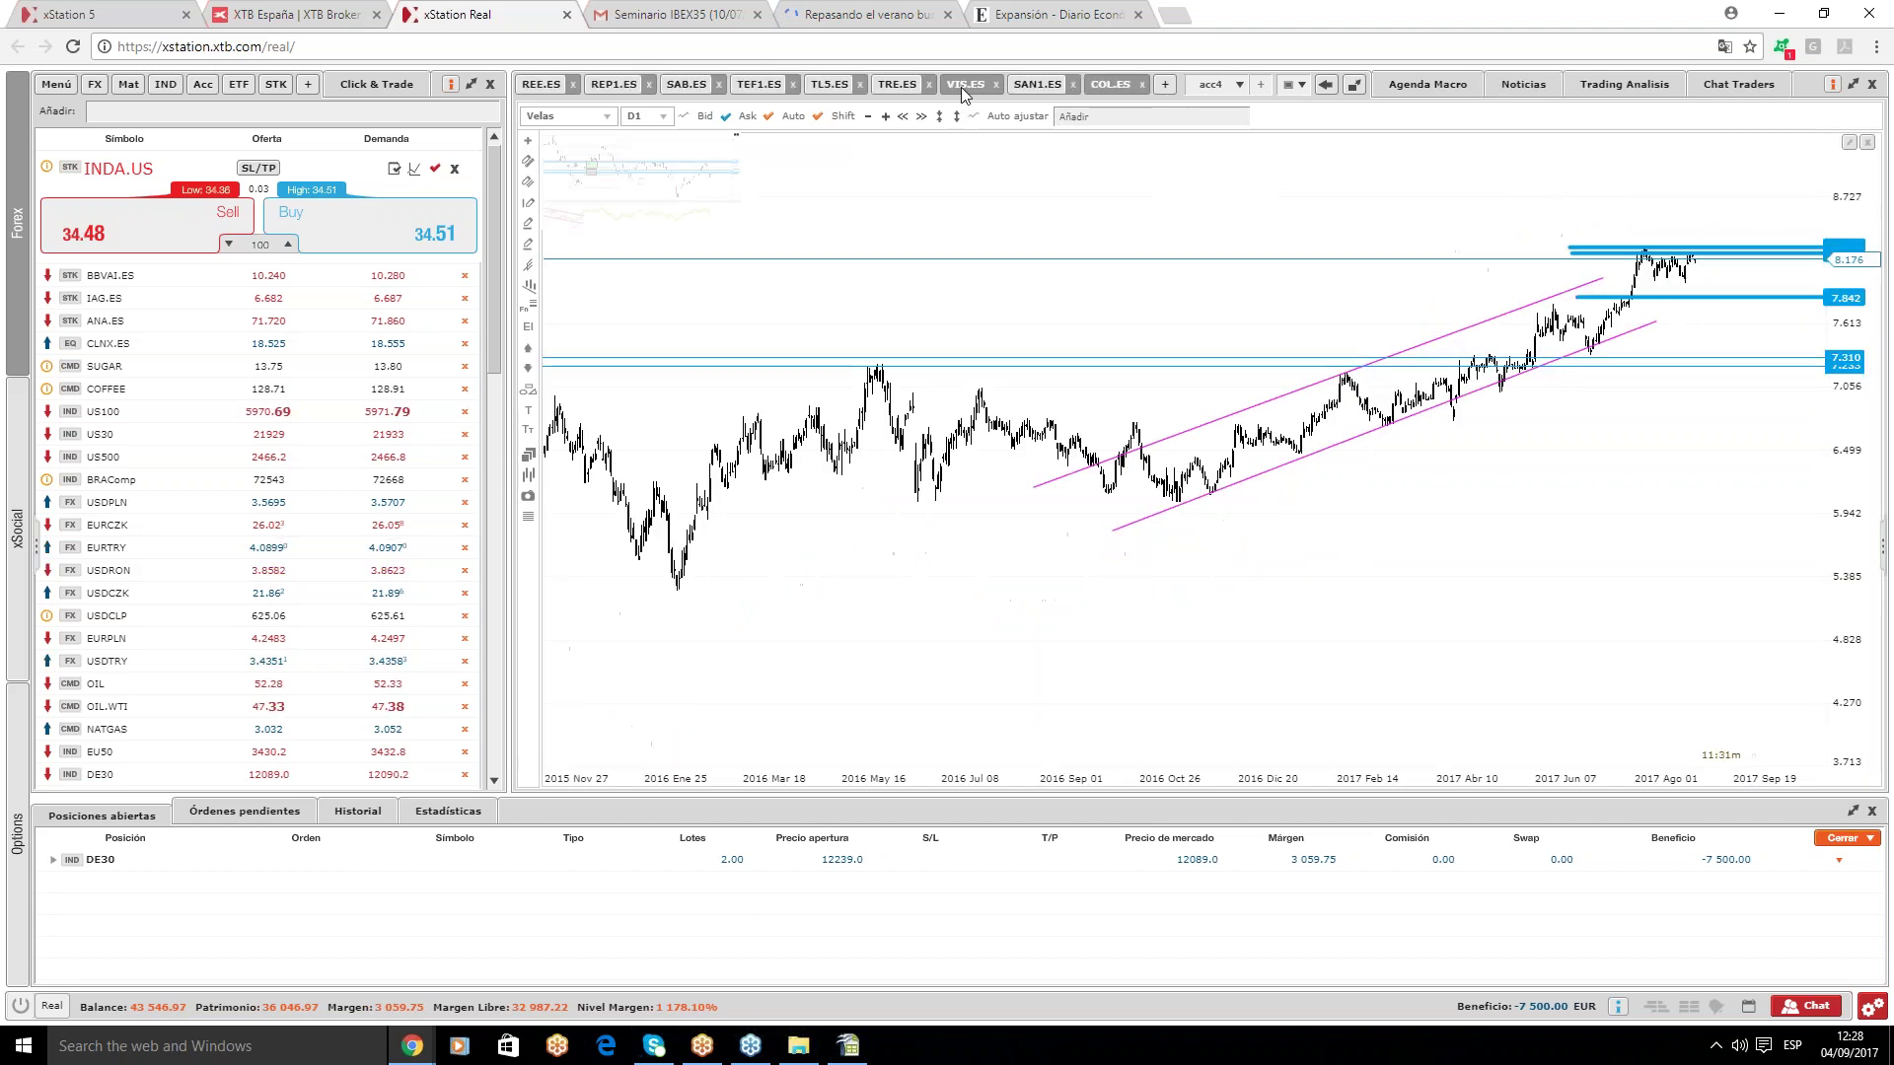
{"action": "left_click", "coordinate": [965, 87]}
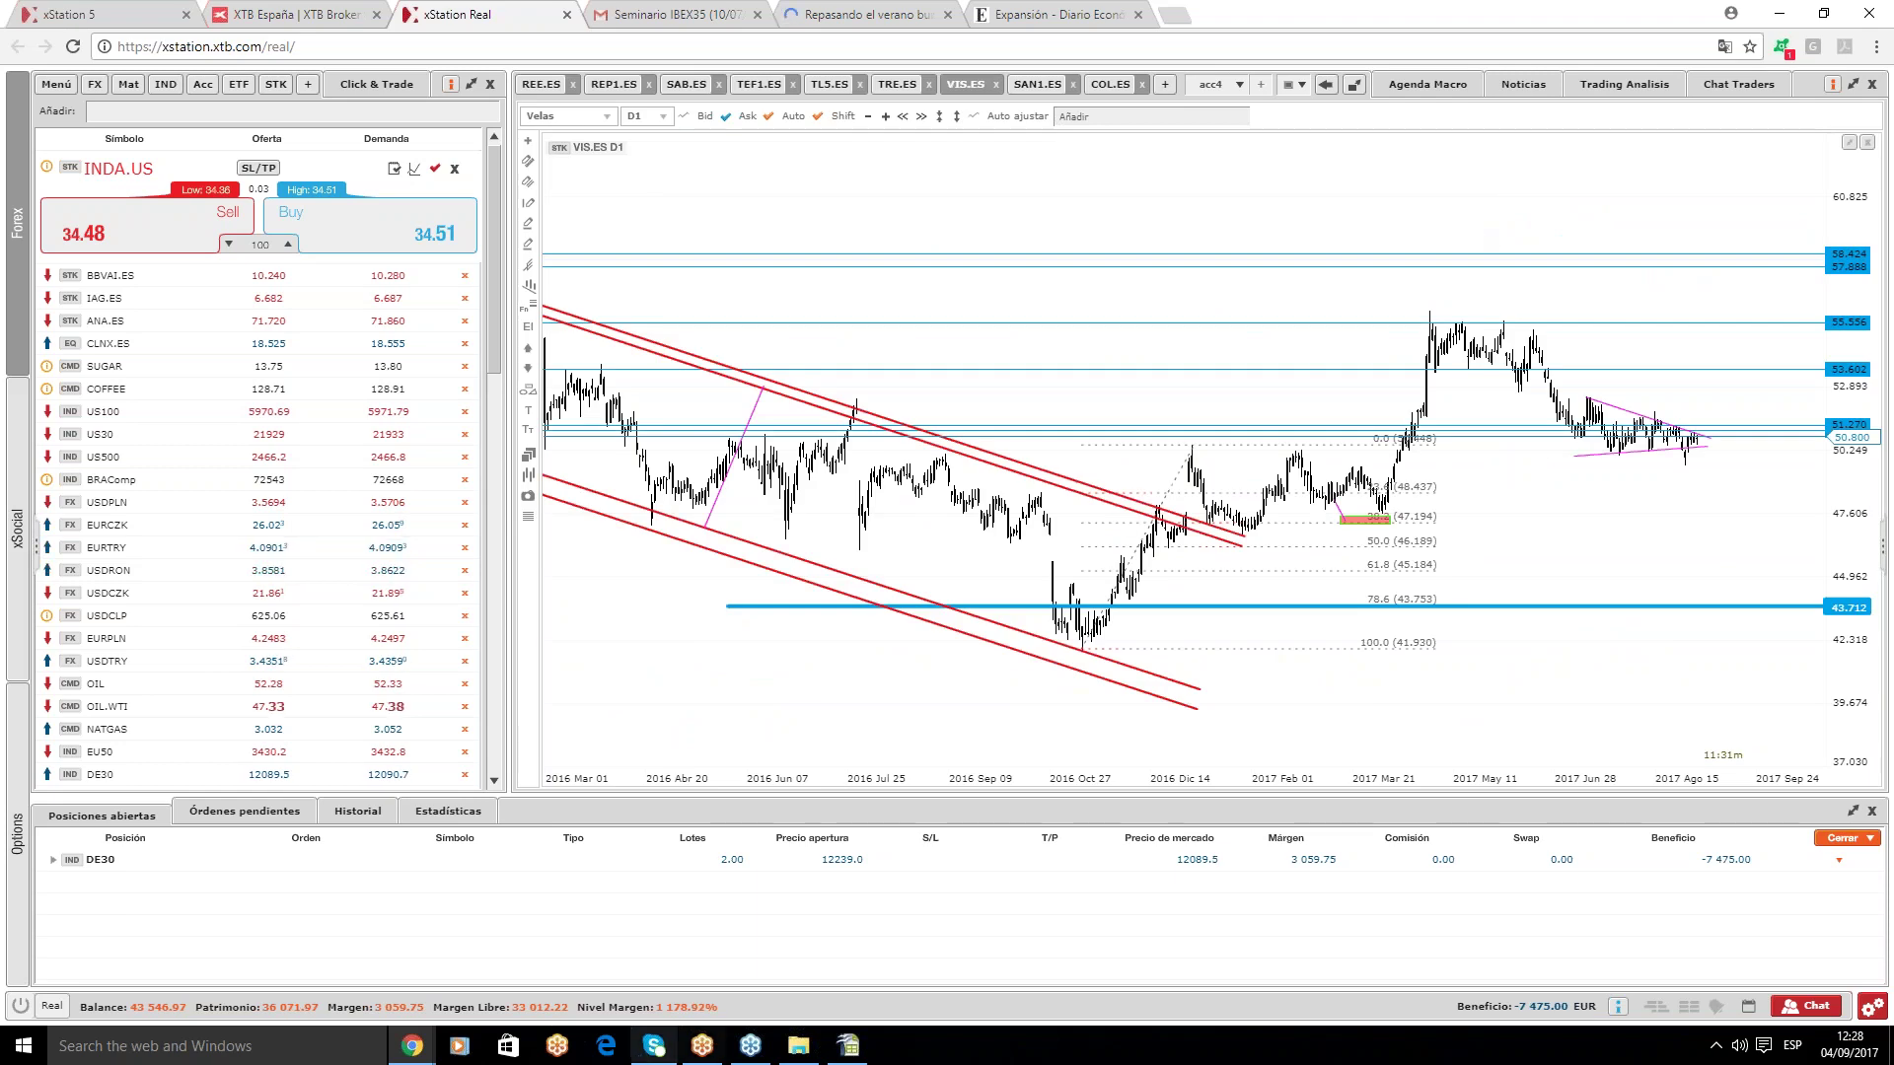
{"action": "left_click", "coordinate": [846, 1048]}
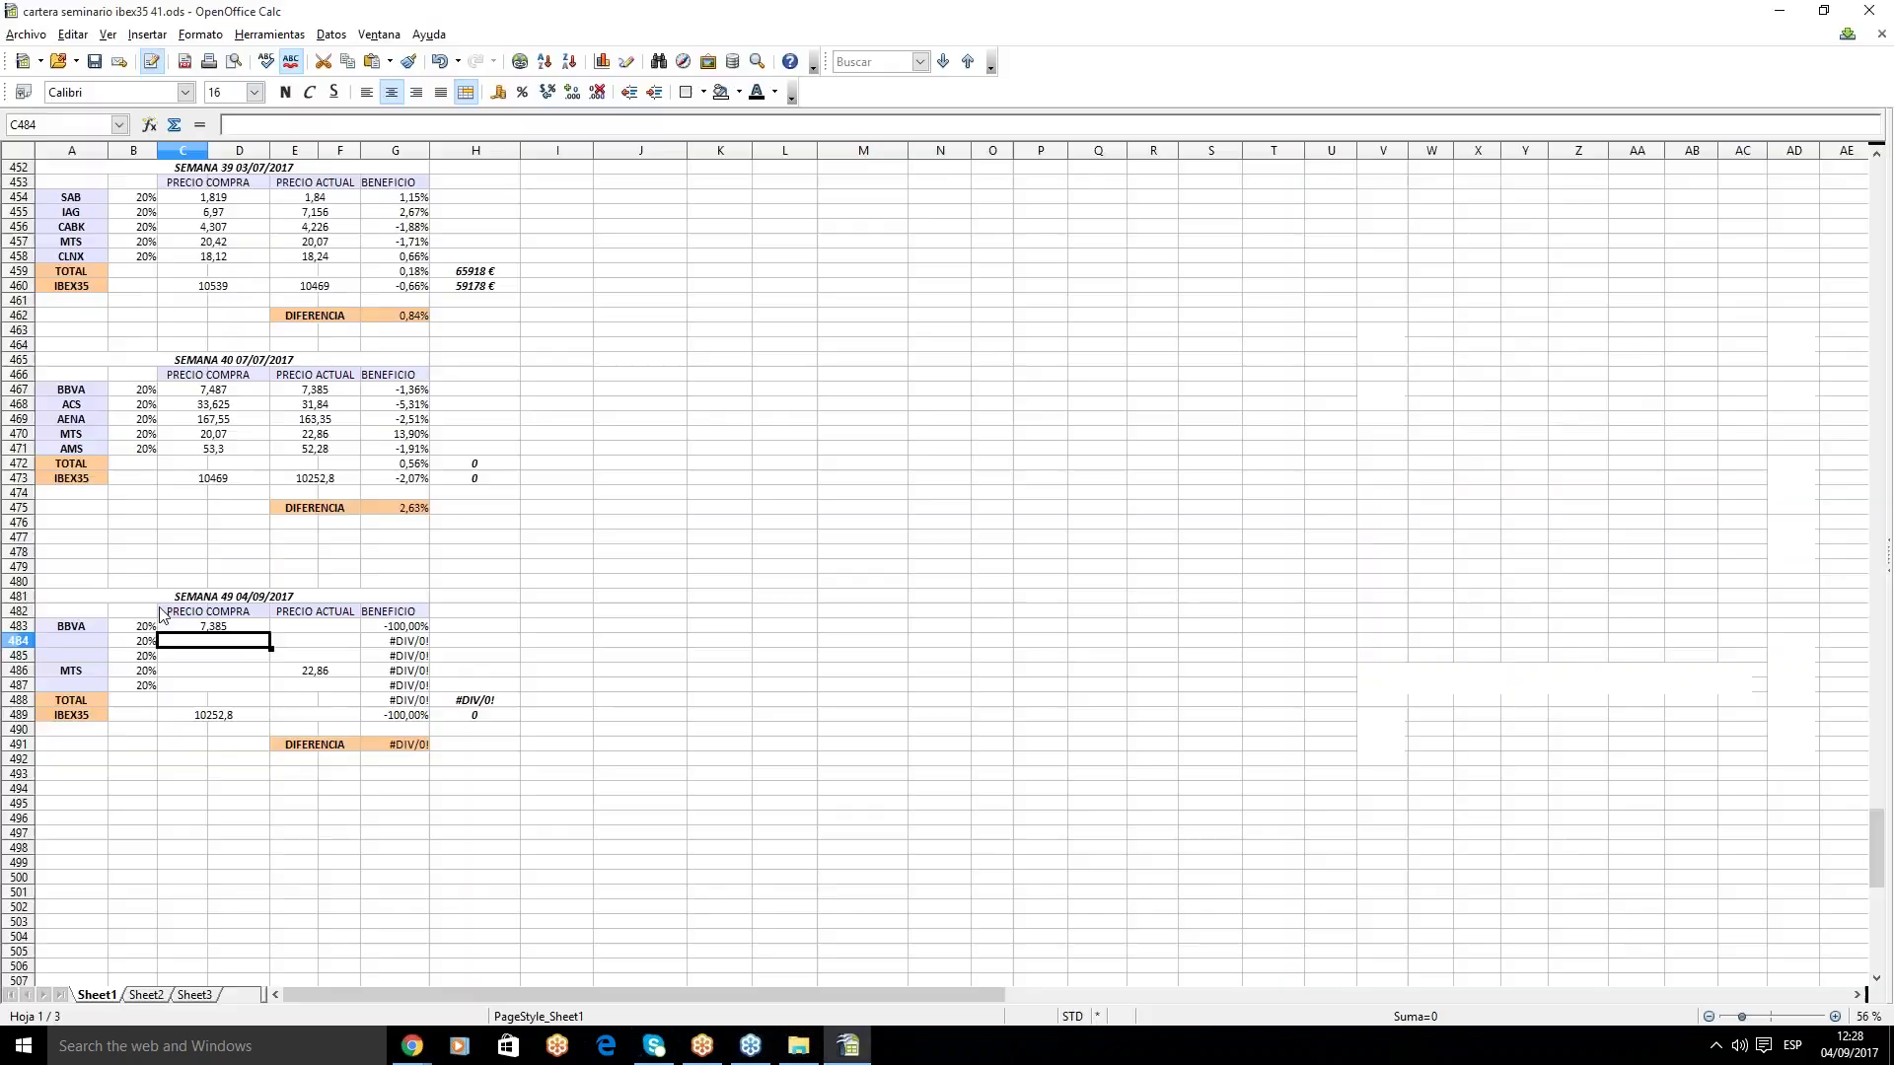
{"action": "left_click", "coordinate": [94, 643]}
- Enter VIS in A484 with a purchase price of 50,8 in C484
{"action": "type", "text": "v"}
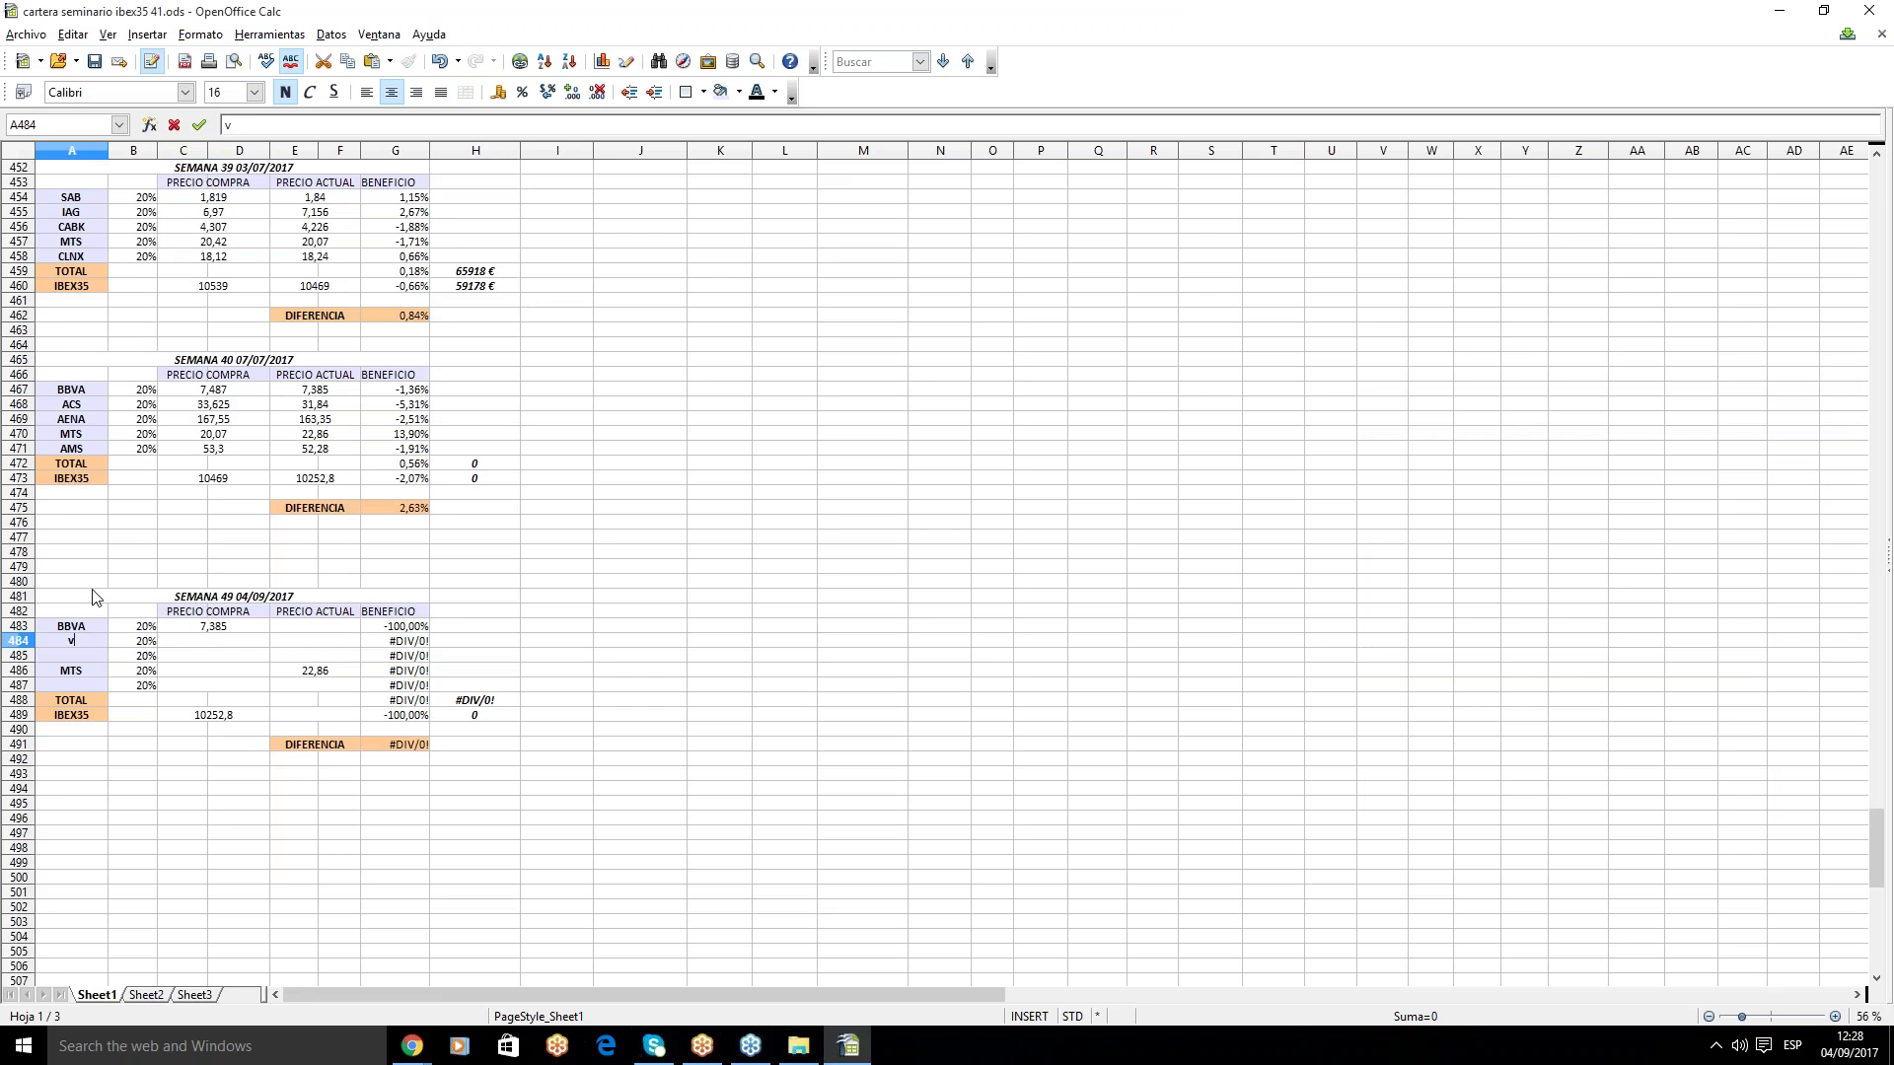
{"action": "key", "text": "Caps_Lock"}
{"action": "type", "text": "VIS"}
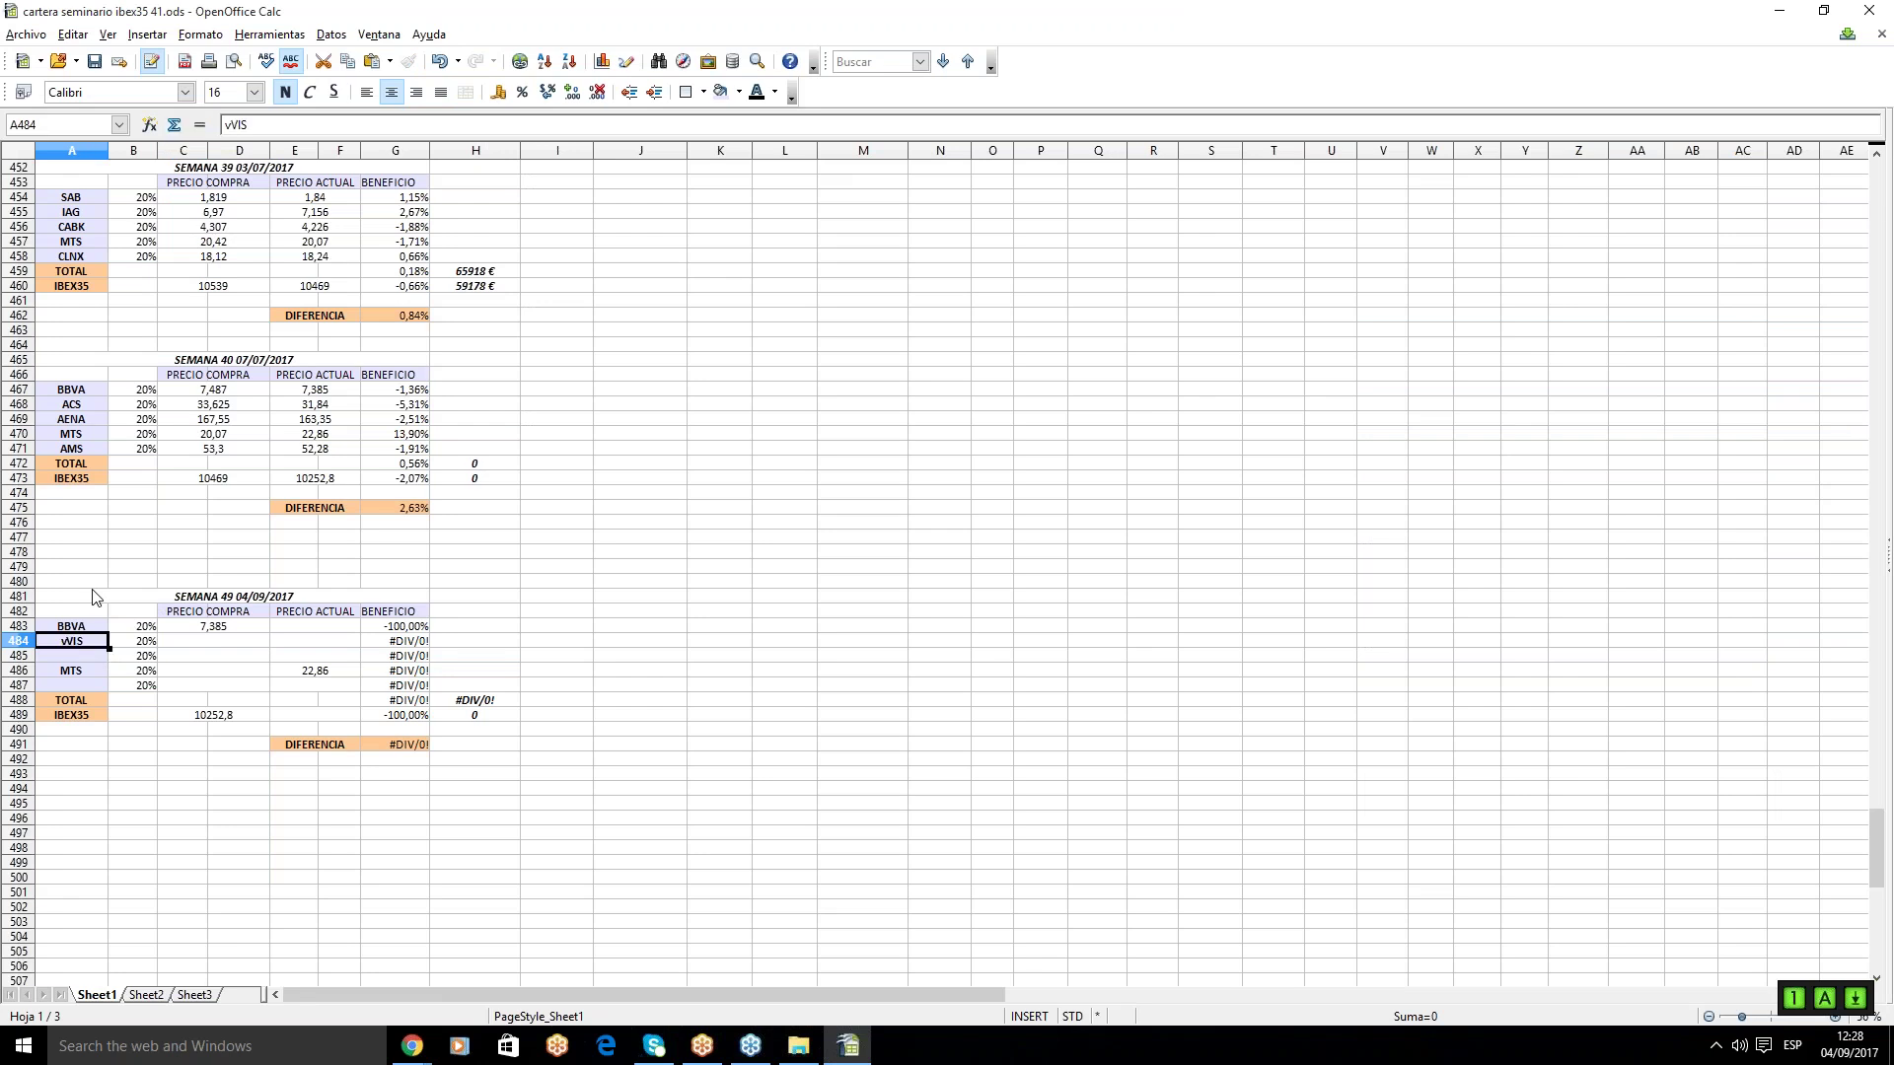
{"action": "left_click", "coordinate": [235, 125]}
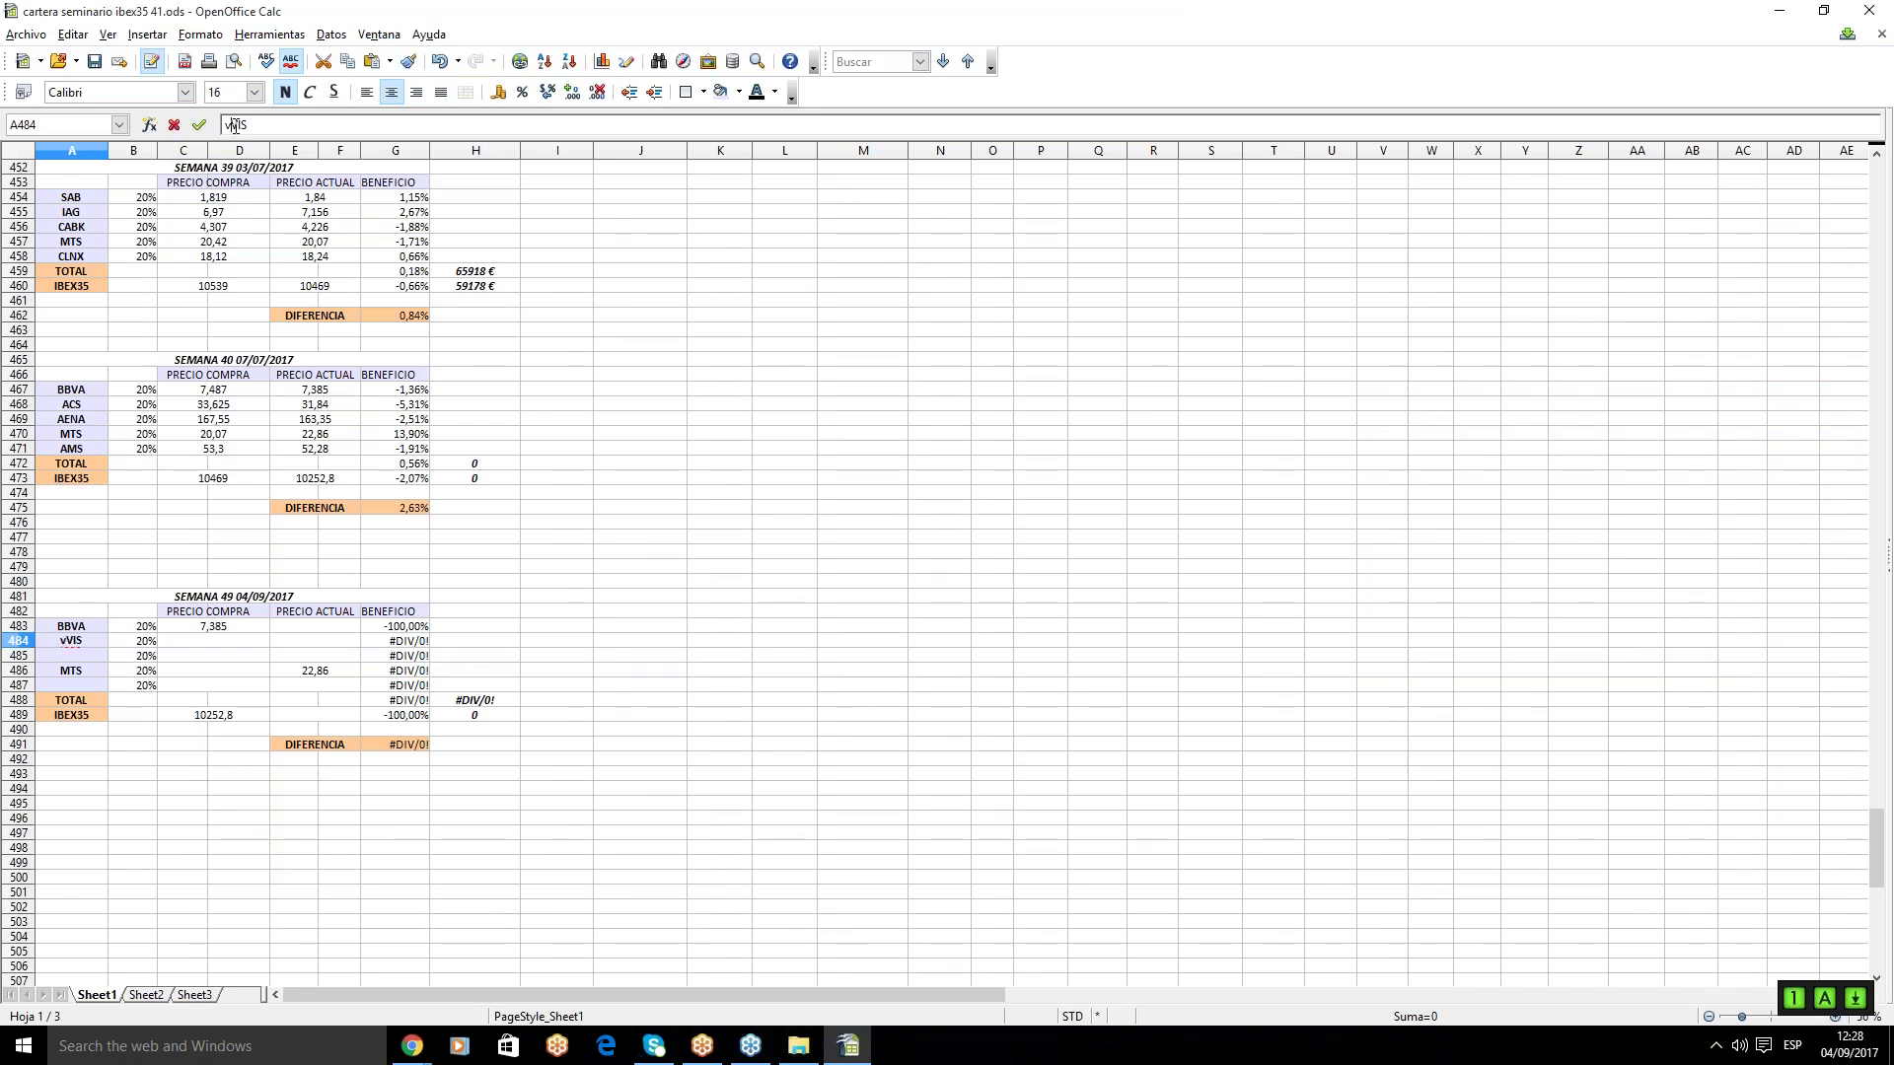
{"action": "left_click", "coordinate": [215, 640]}
{"action": "type", "text": "50,8"}
{"action": "key", "text": "Return"}
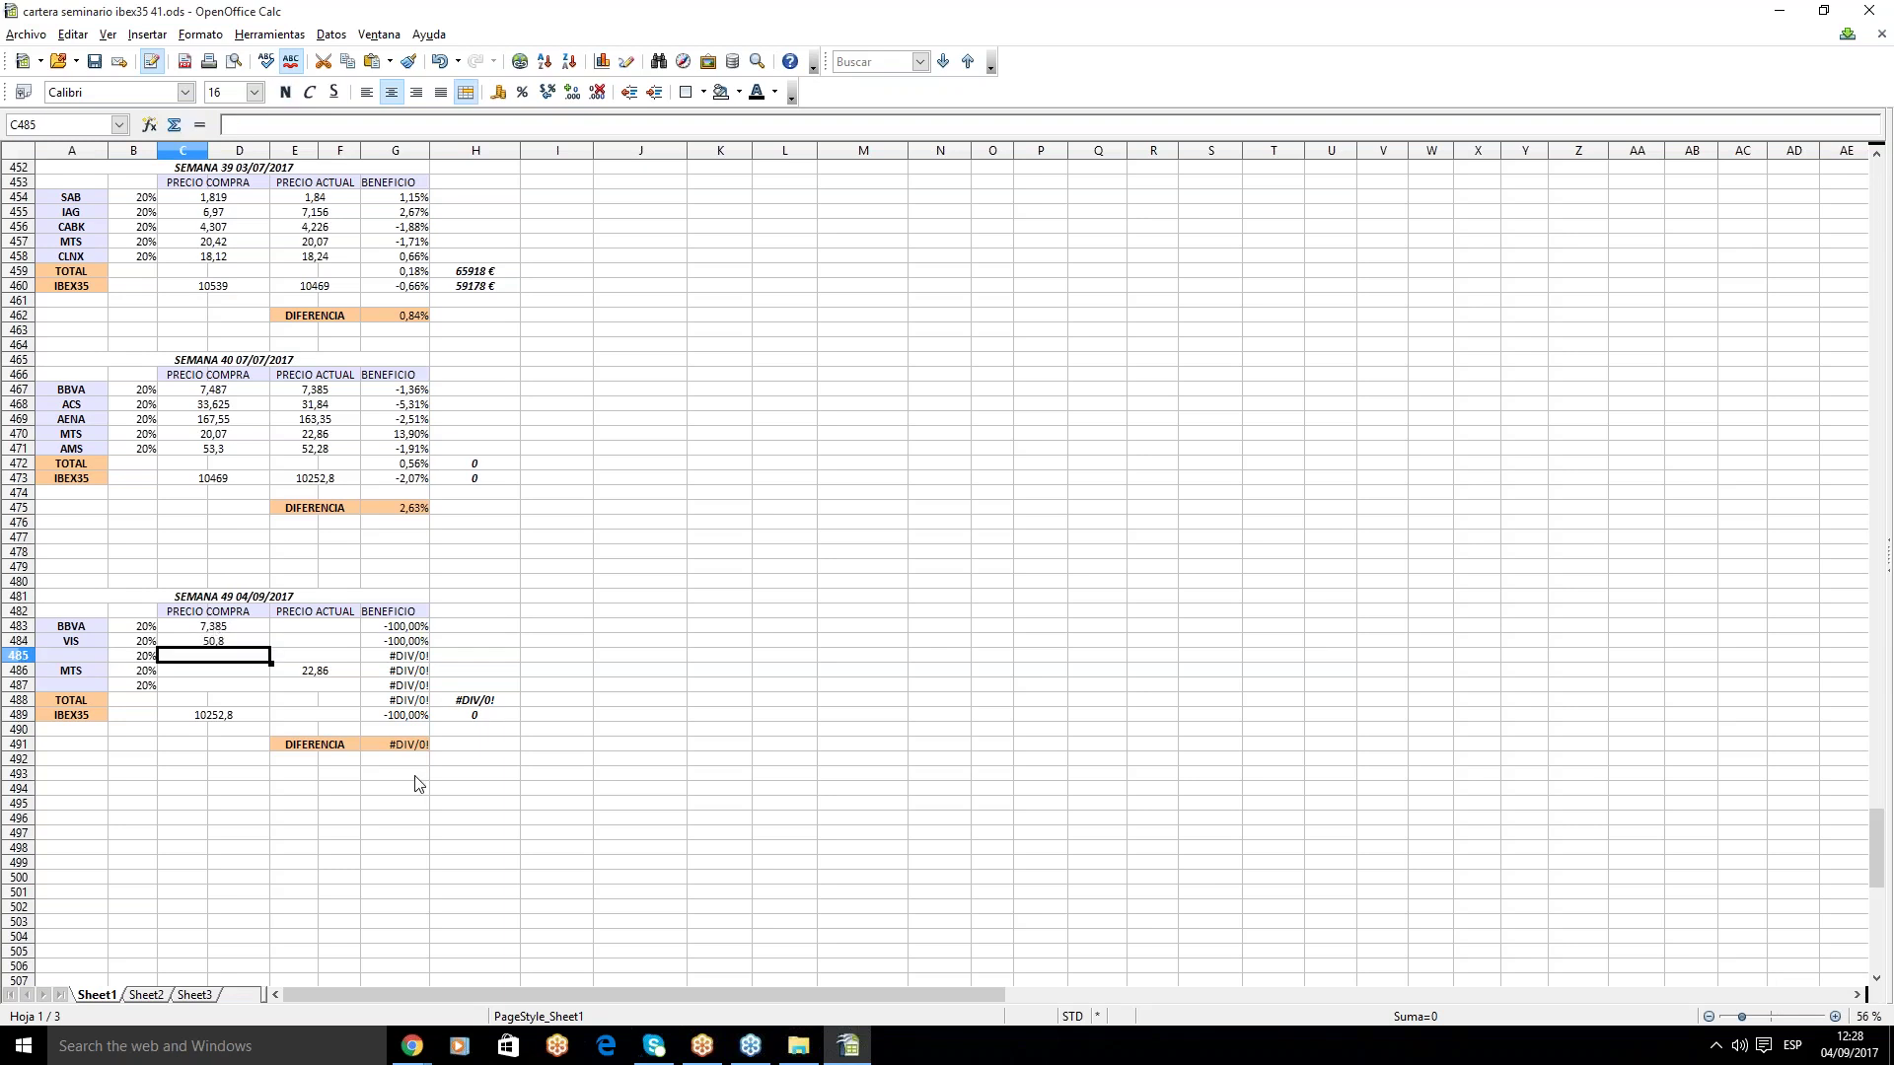
- Load the acc3 chart workspace and show the IAG.ES daily chart
{"action": "mouse_move", "coordinate": [418, 1039]}
{"action": "left_click", "coordinate": [394, 984]}
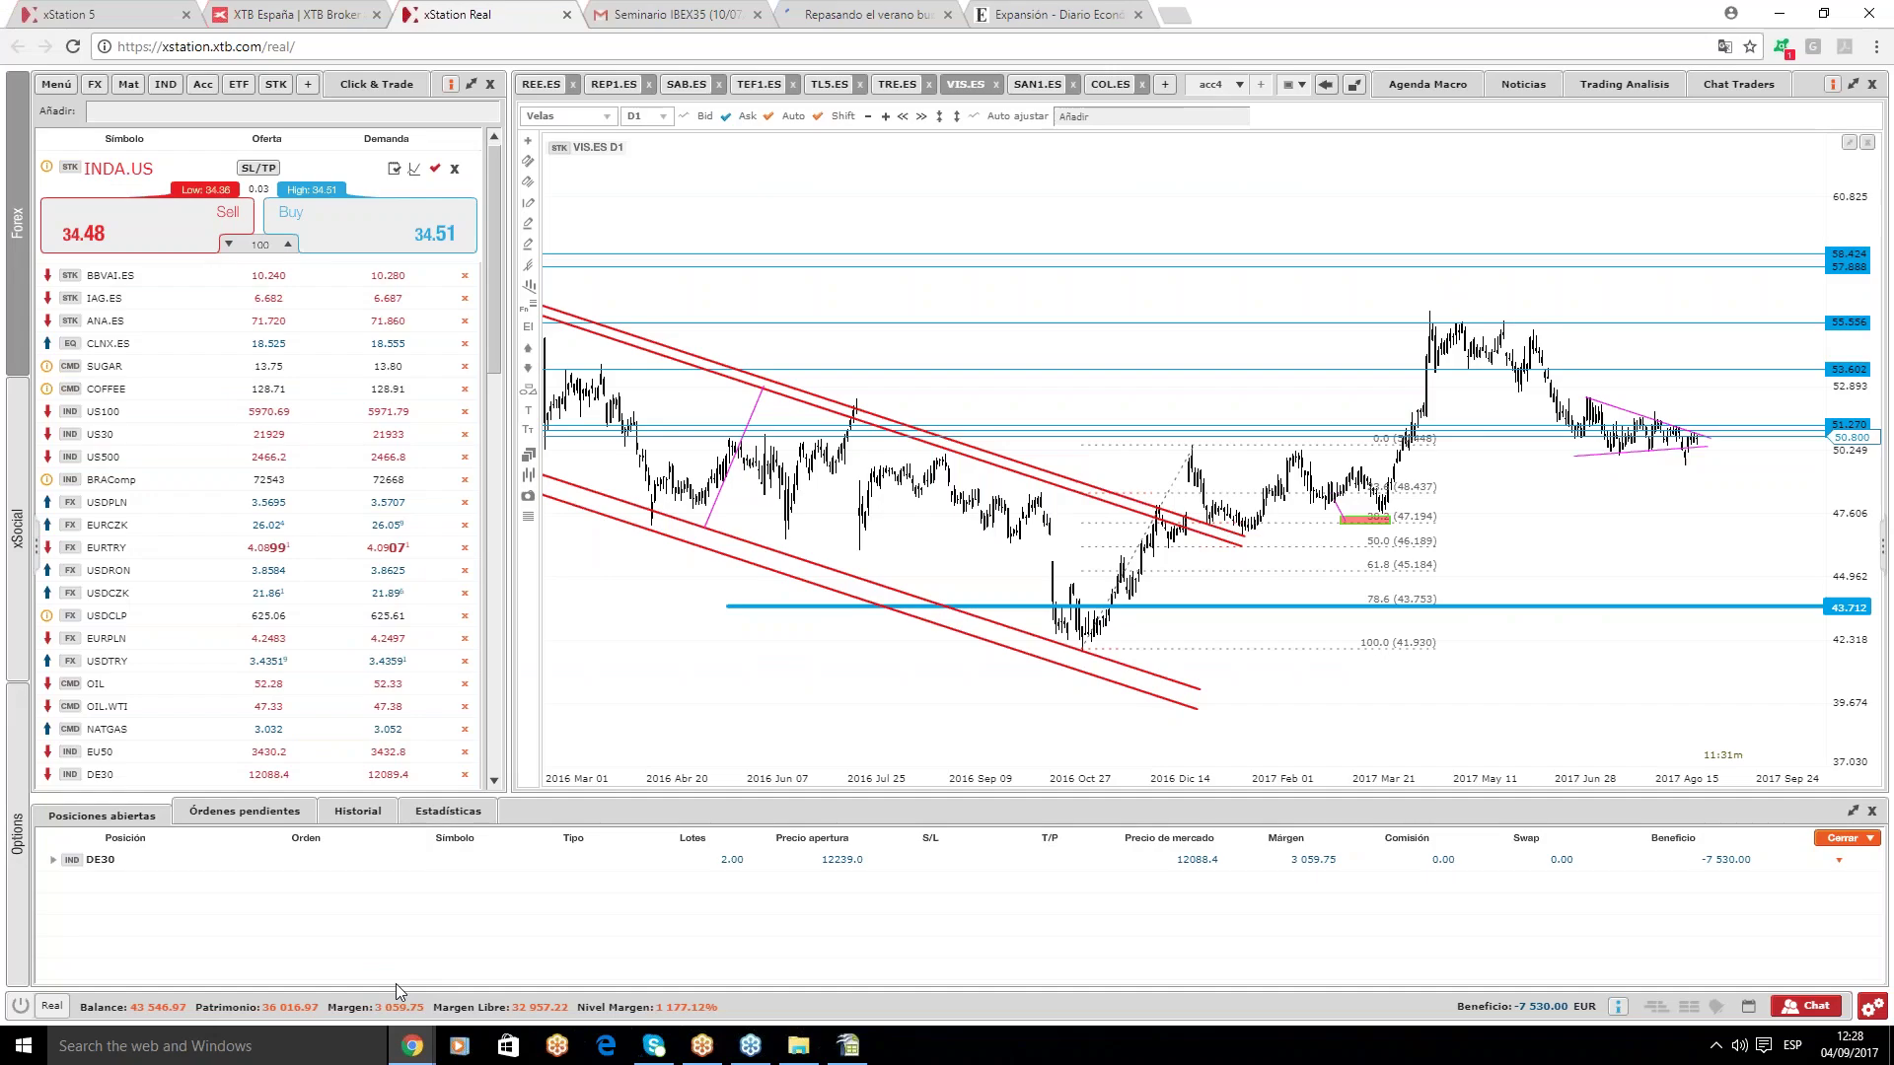
{"action": "left_click", "coordinate": [1239, 84]}
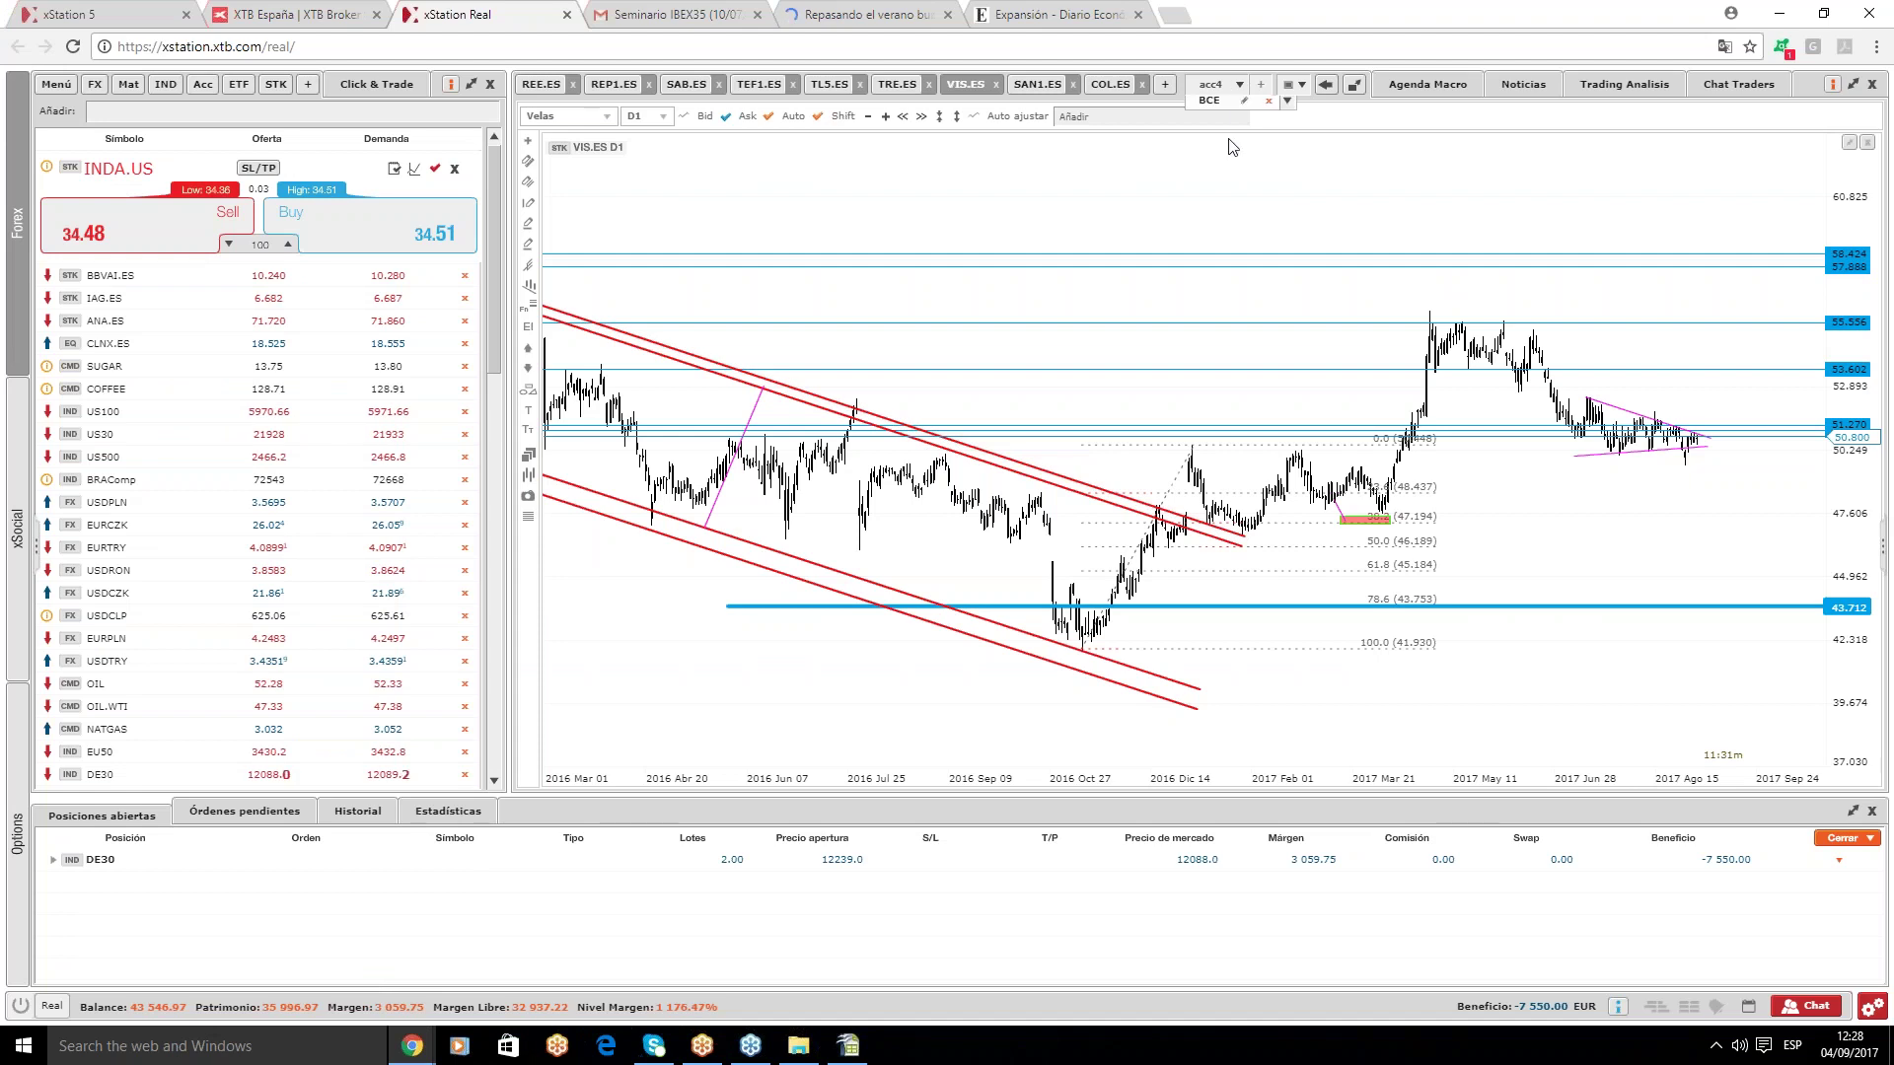
{"action": "left_click", "coordinate": [1209, 107]}
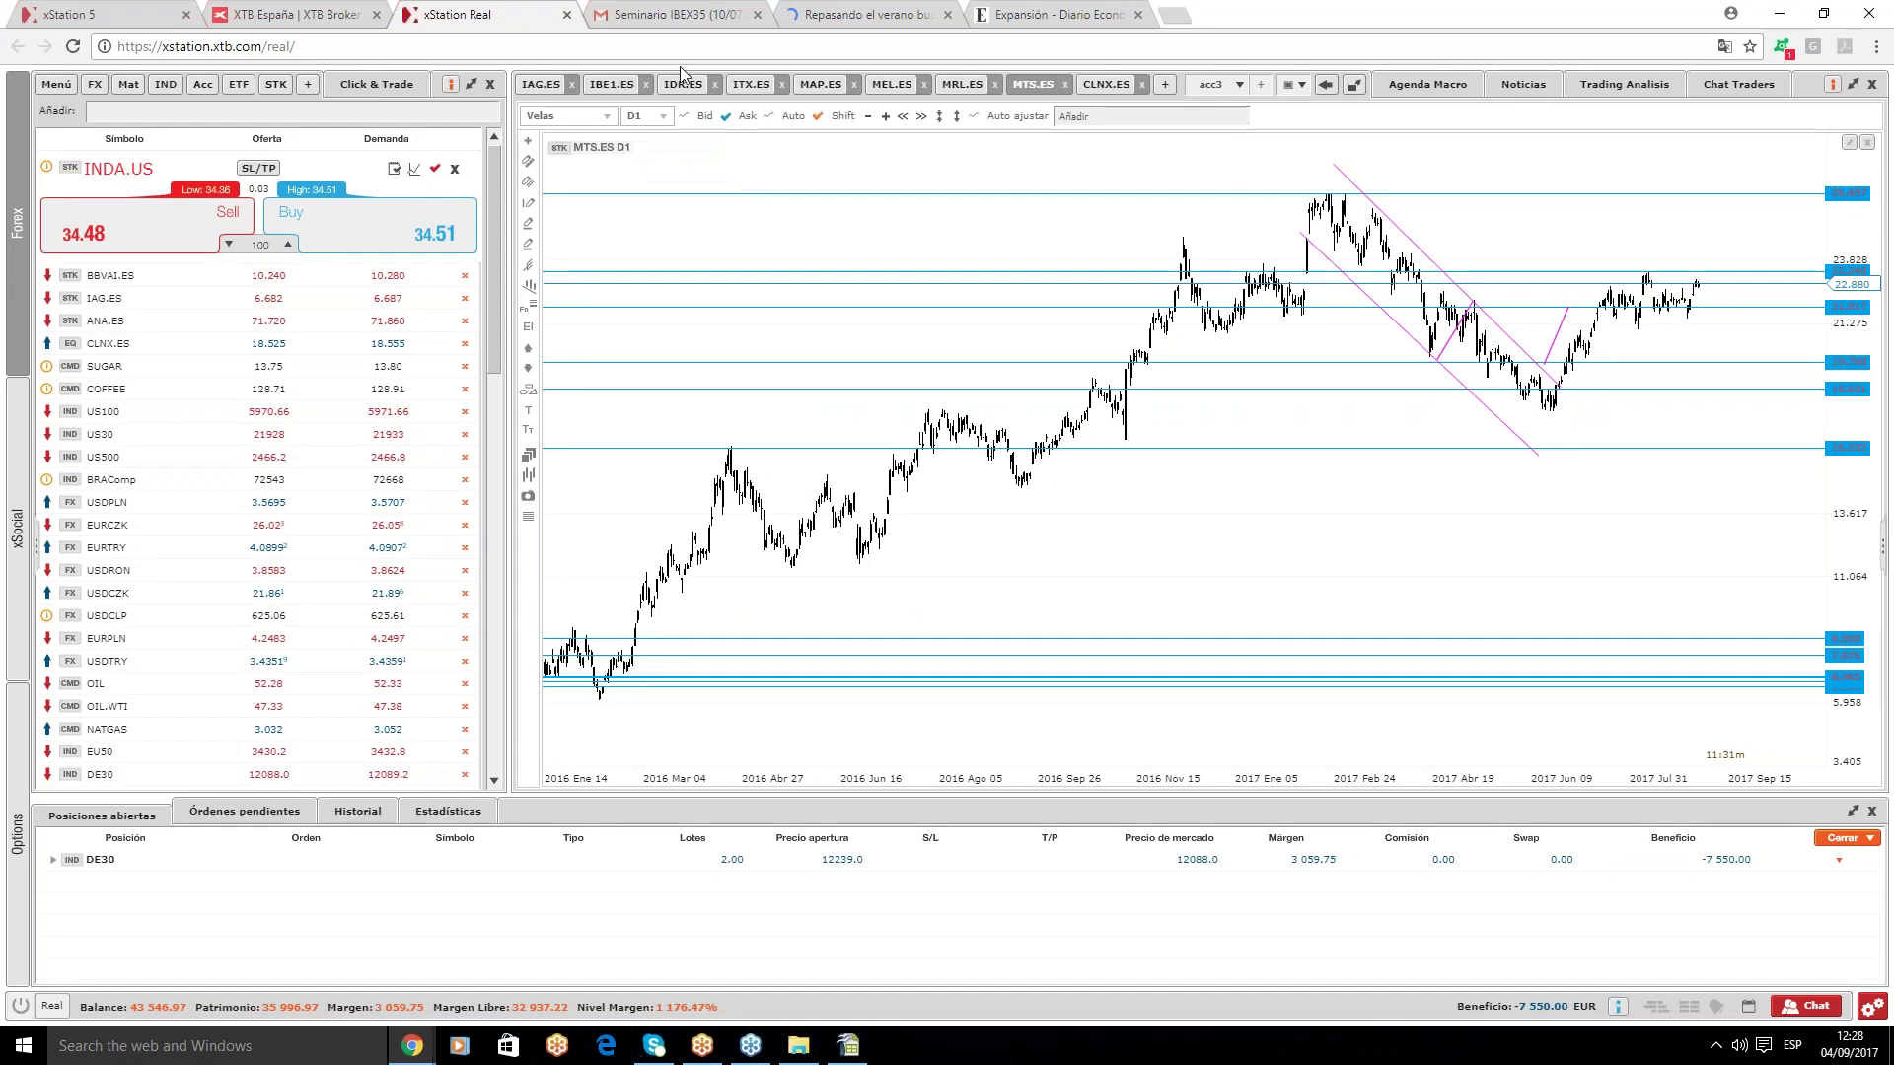
{"action": "left_click", "coordinate": [540, 84]}
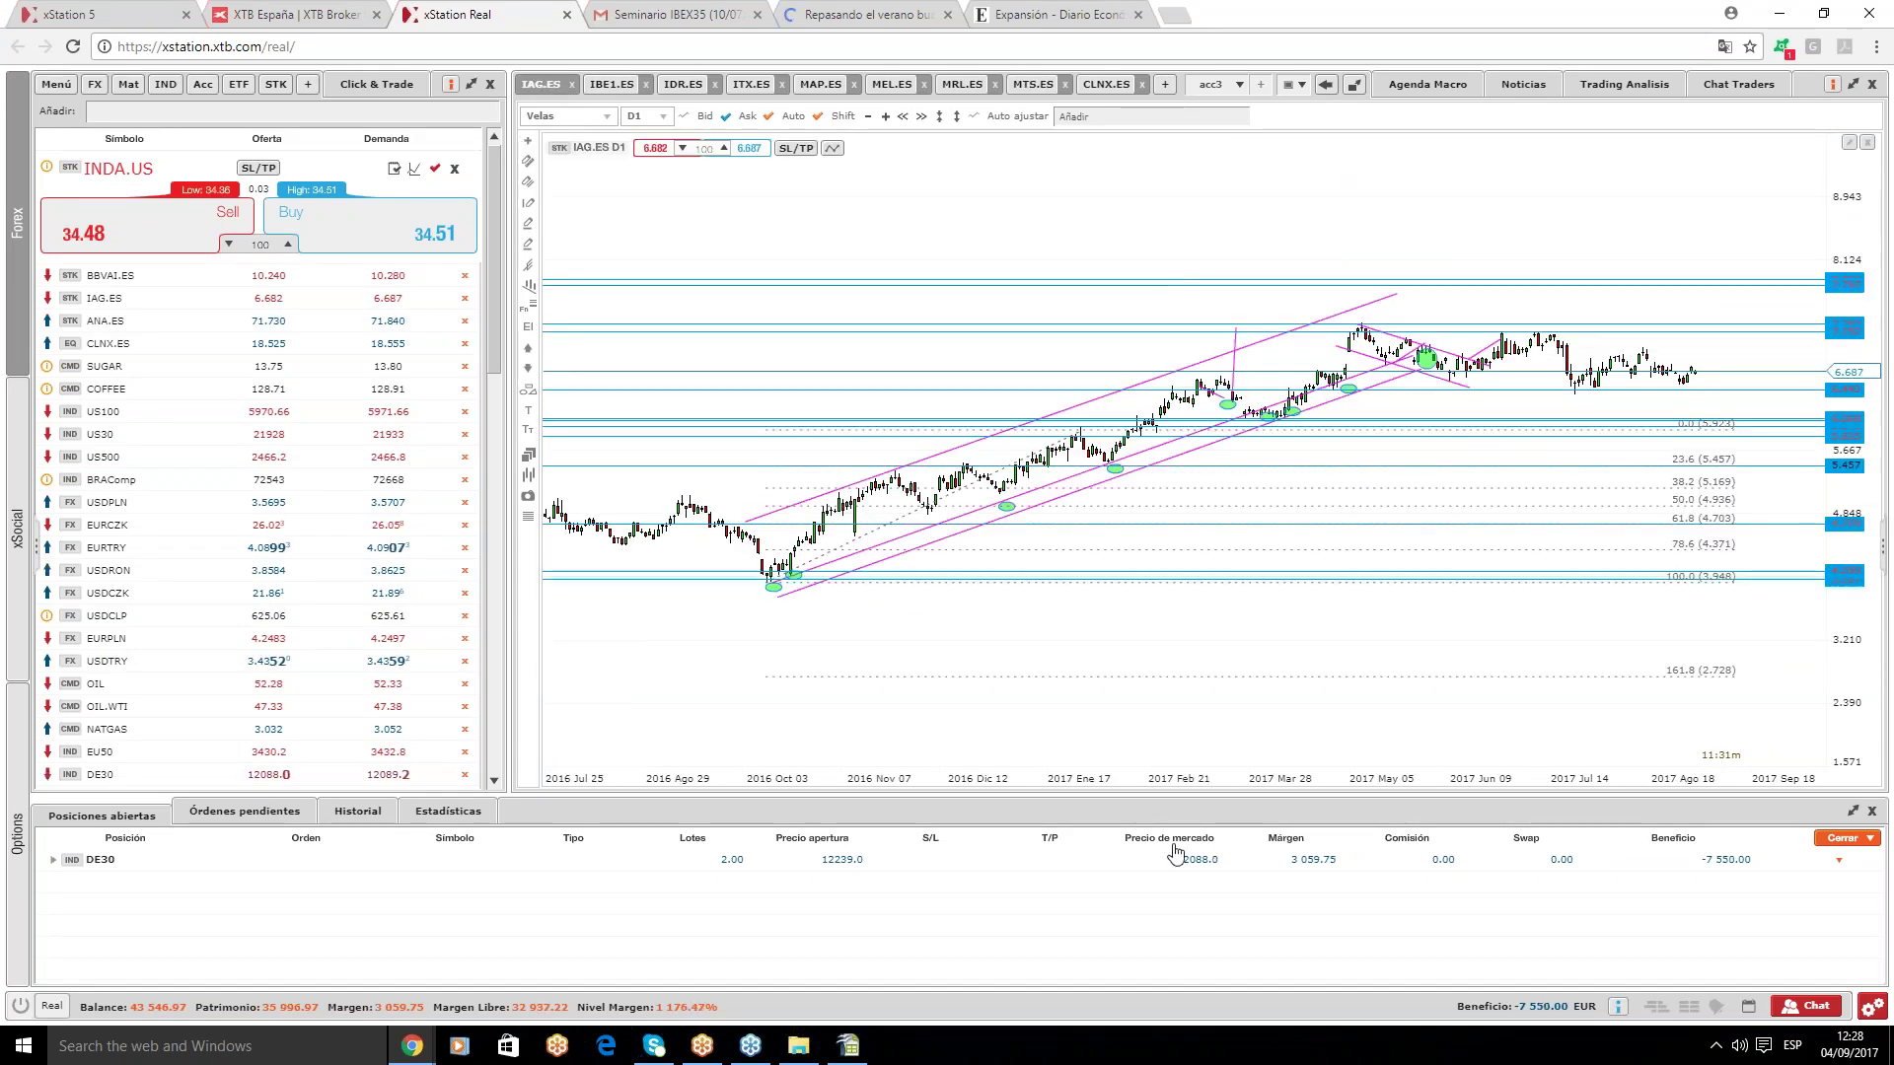
- Add IAG in A485 with a purchase price of 6,687 in C485
{"action": "left_click", "coordinate": [847, 1048]}
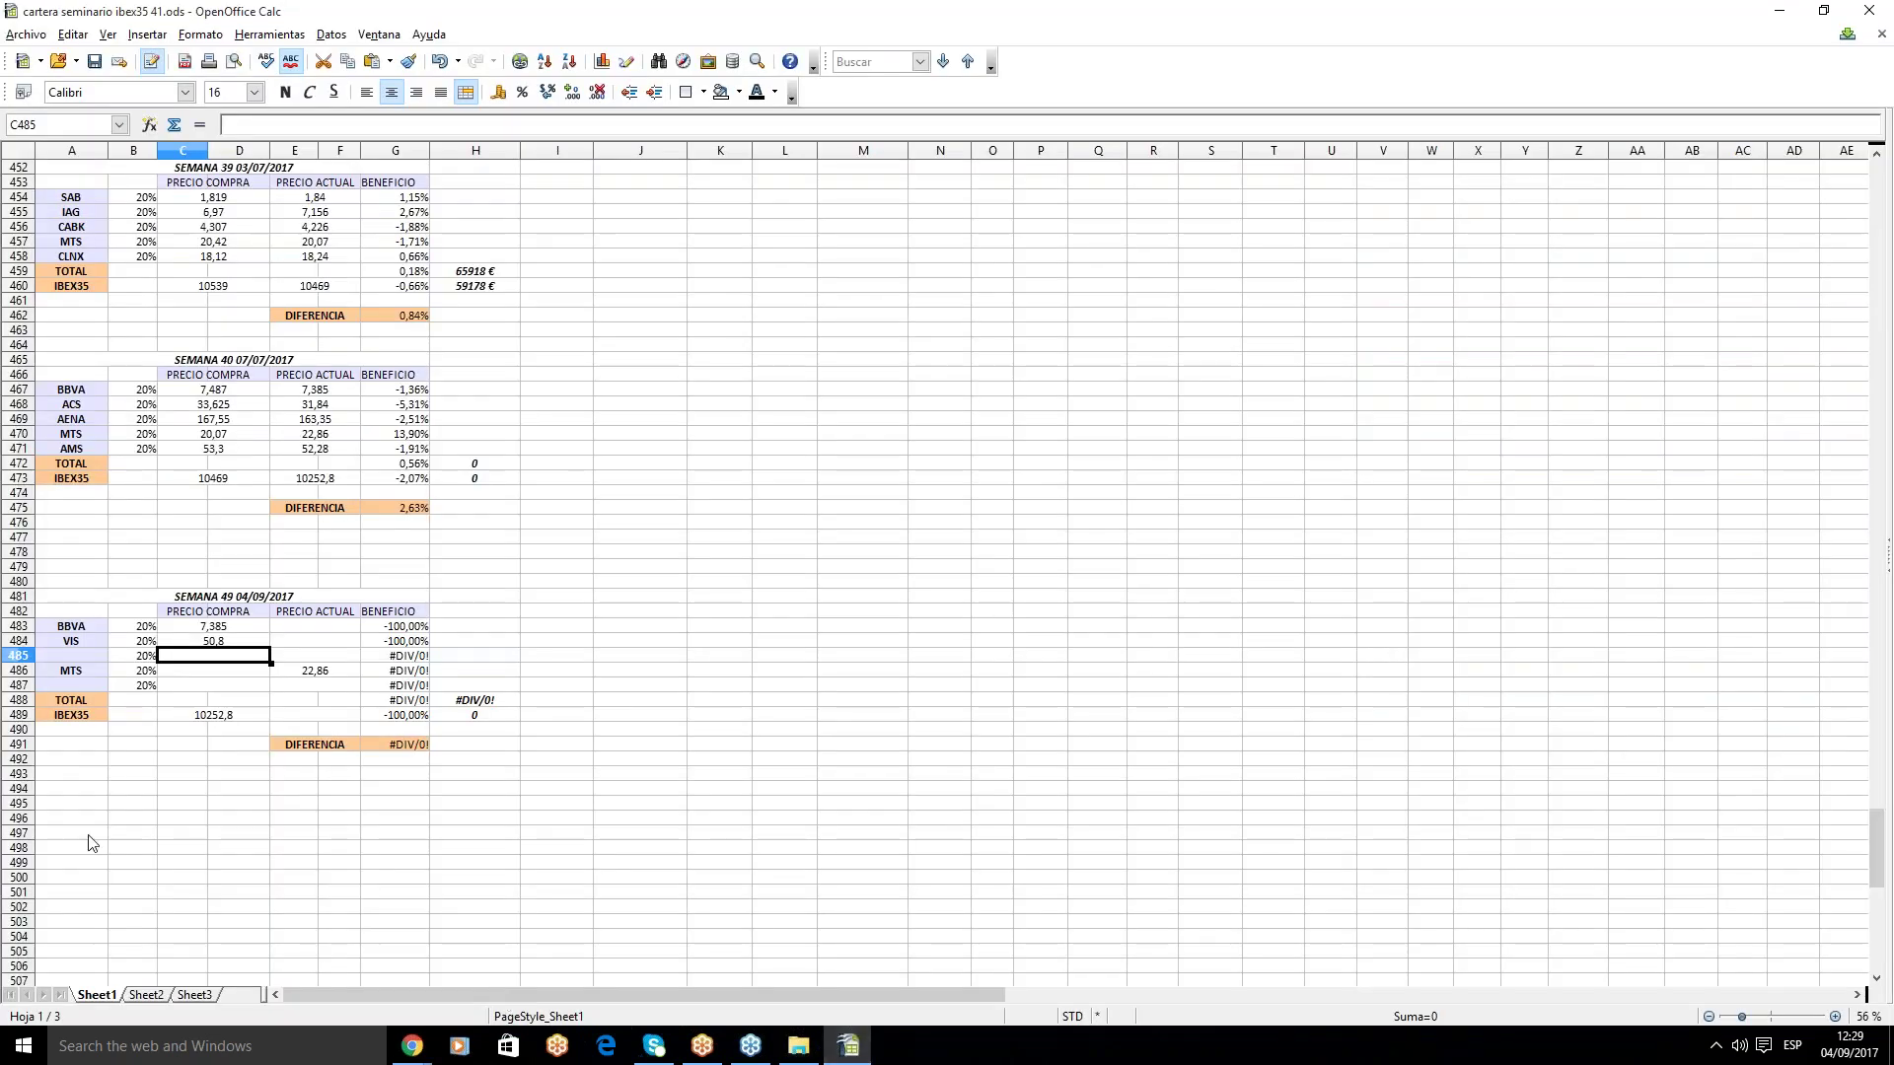
{"action": "key", "text": "F2"}
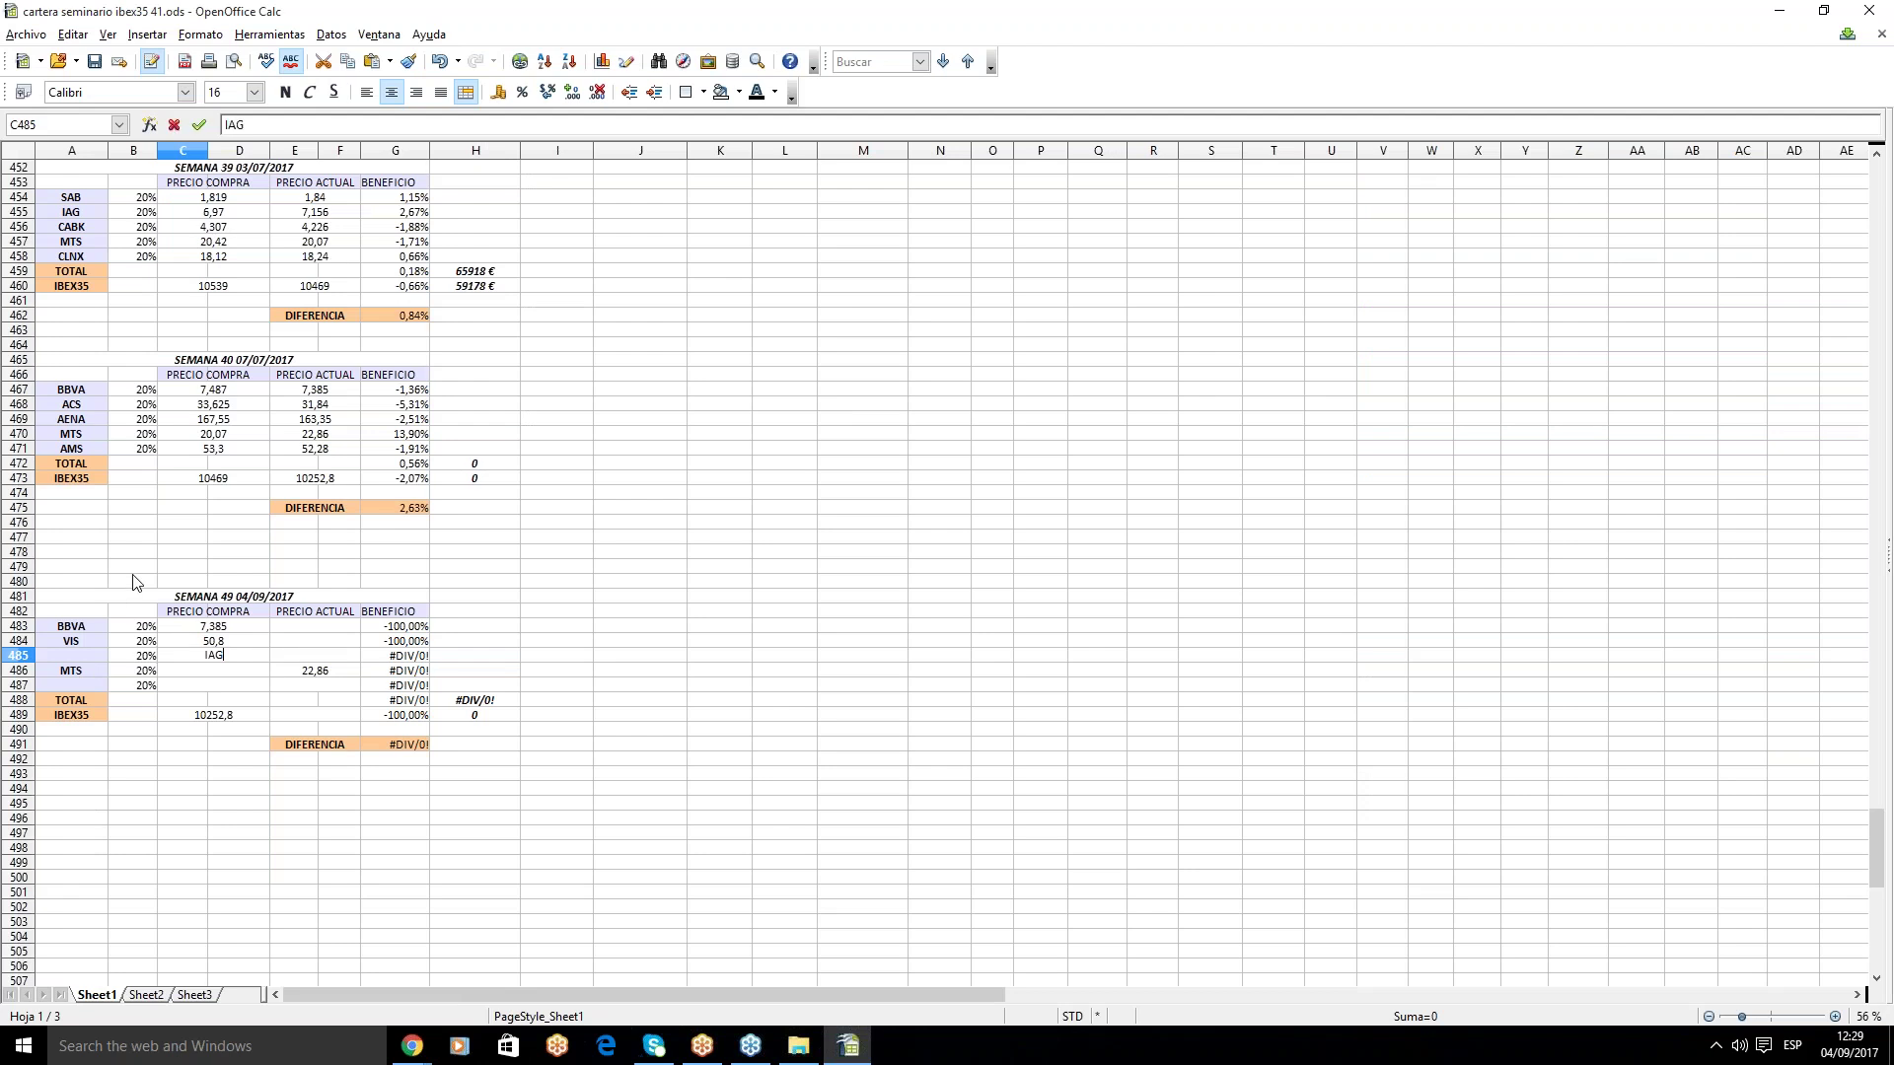
{"action": "left_click", "coordinate": [104, 658]}
{"action": "type", "text": "IAG"}
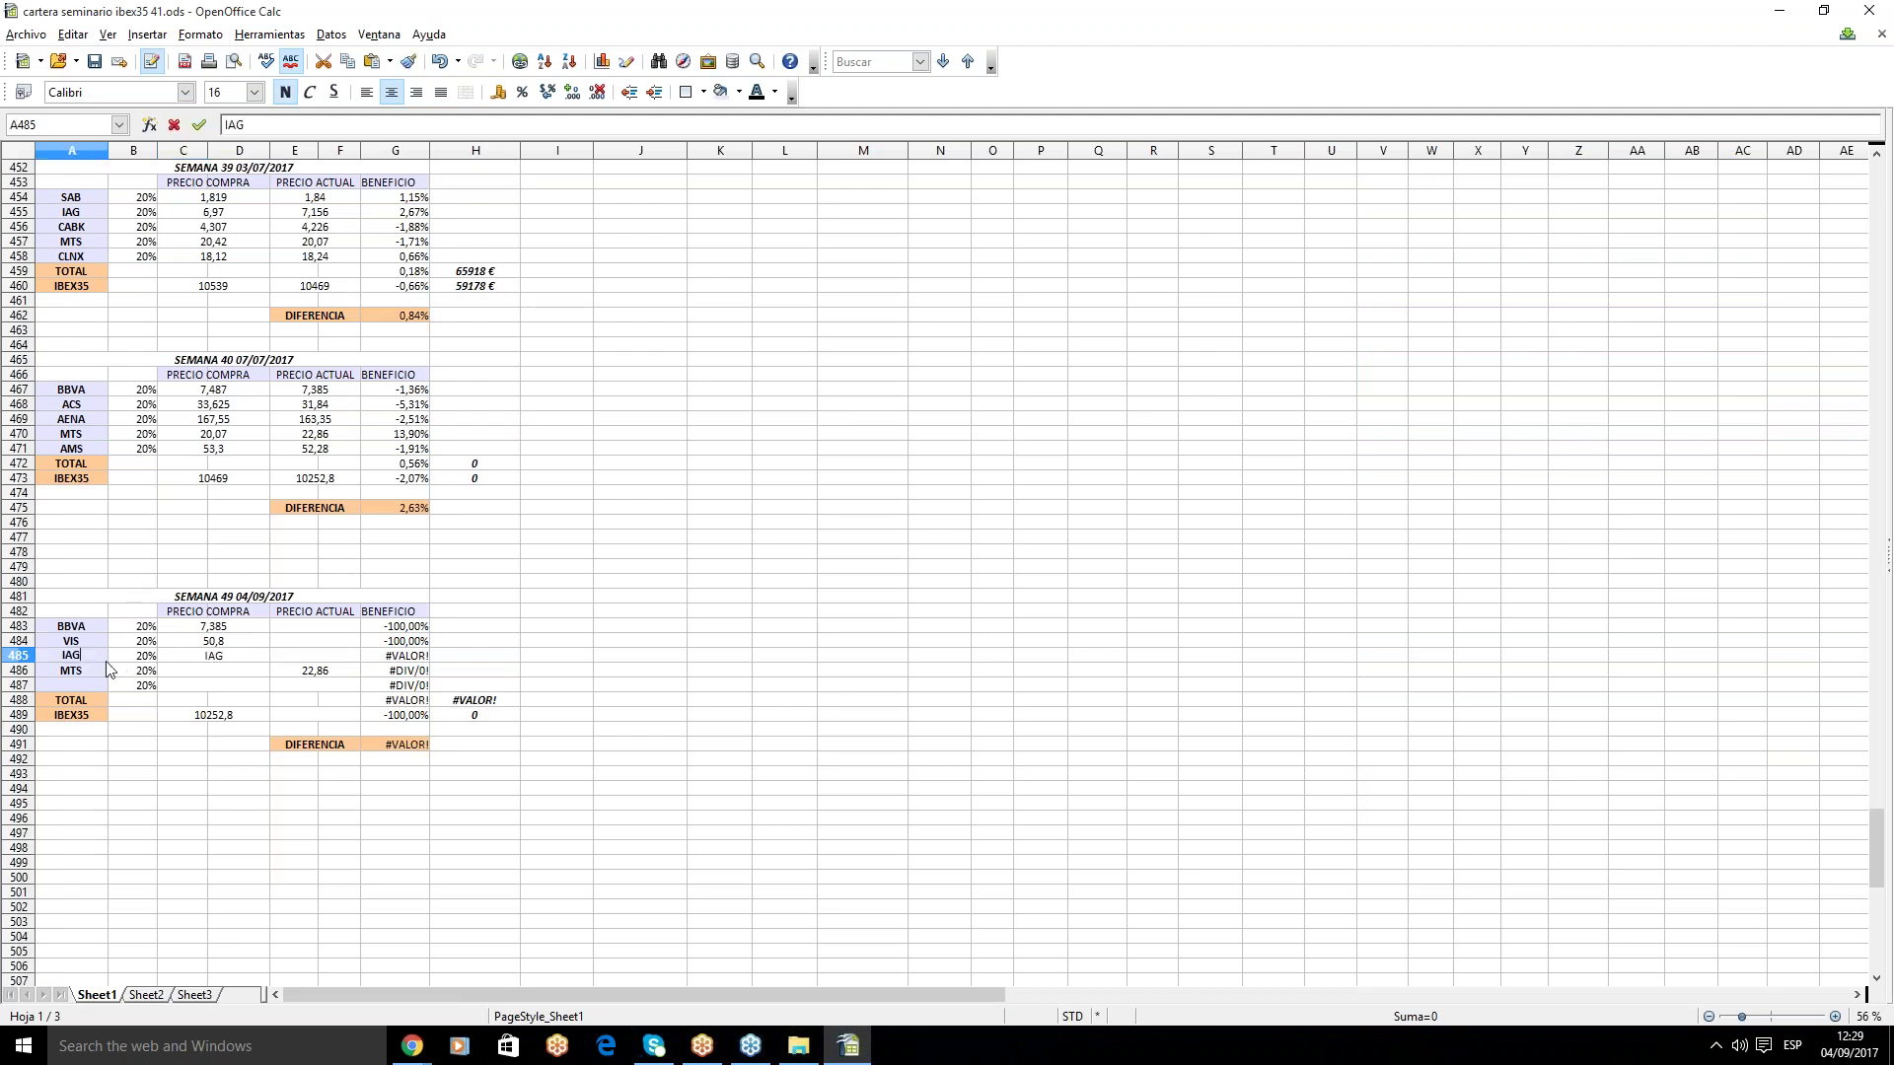
{"action": "left_click", "coordinate": [251, 659]}
{"action": "key", "text": "Delete"}
{"action": "type", "text": "6"}
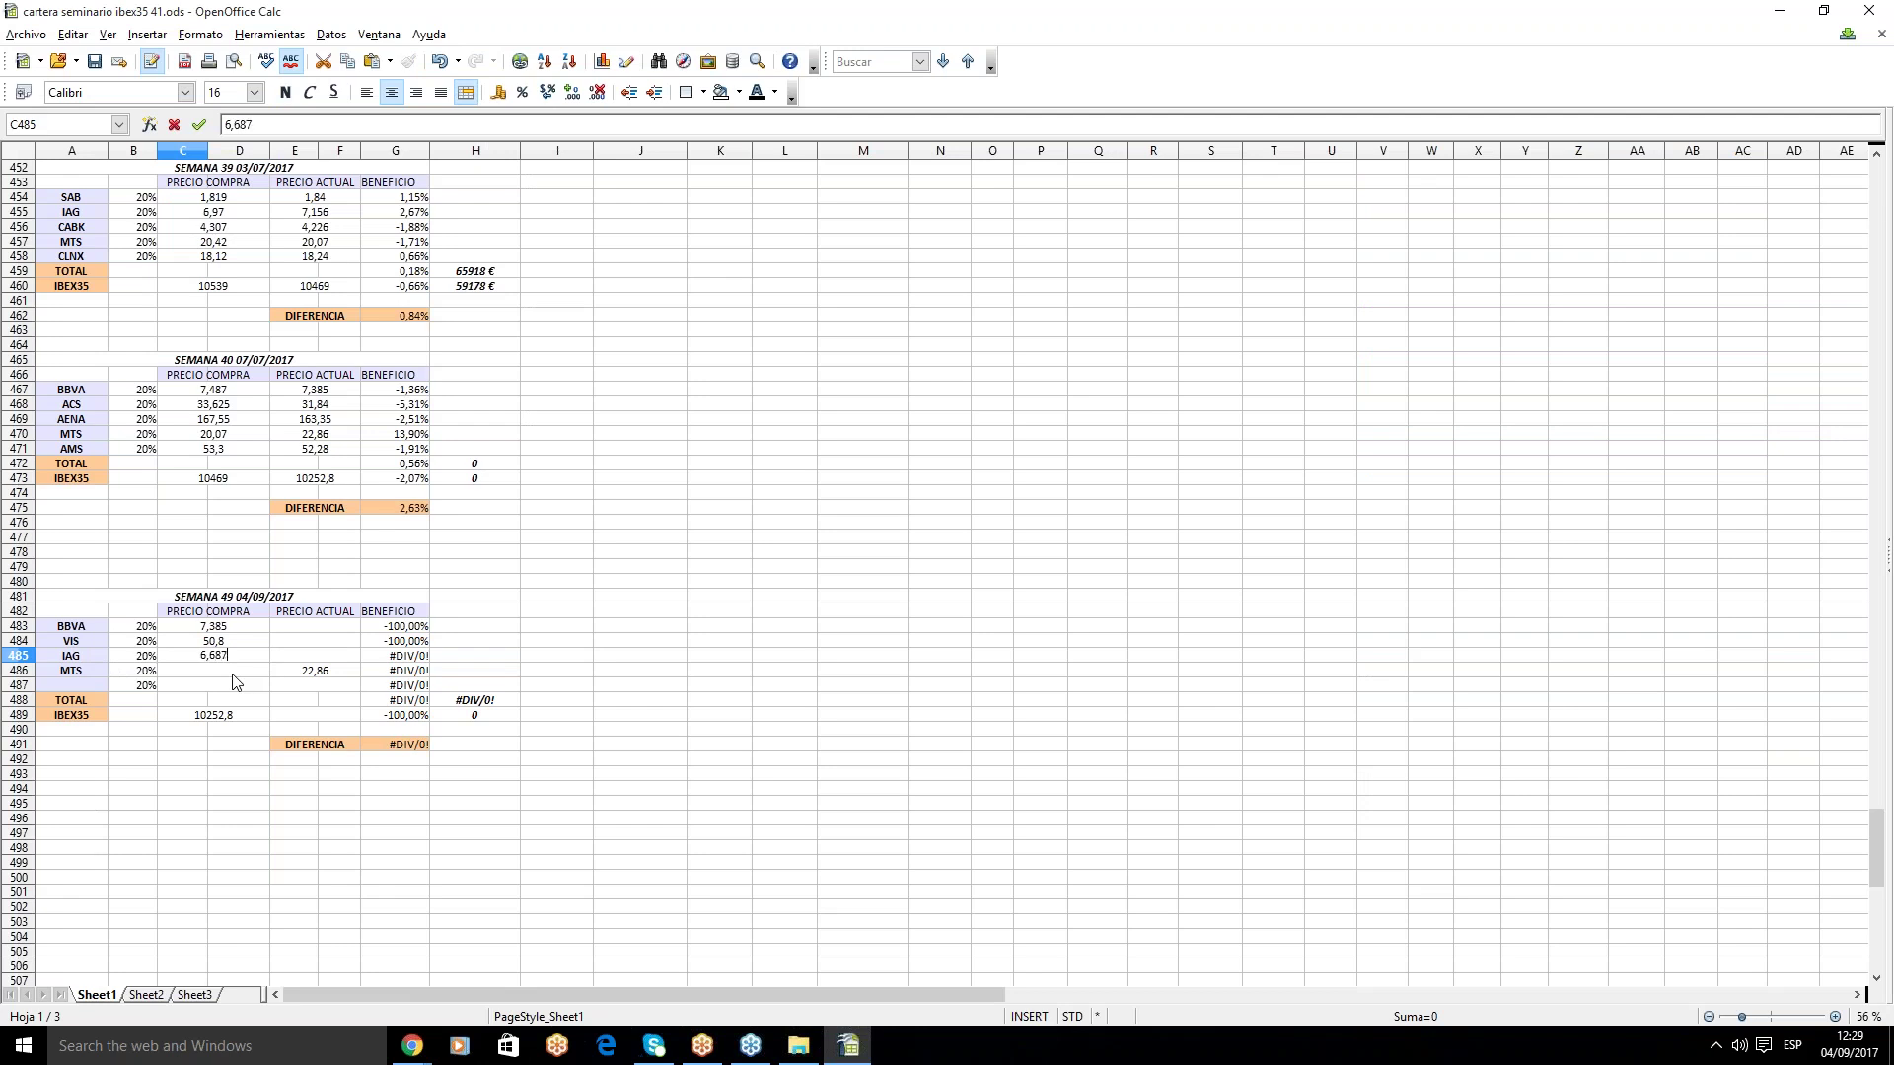
{"action": "type", "text": ",687"}
{"action": "left_click", "coordinate": [233, 677]}
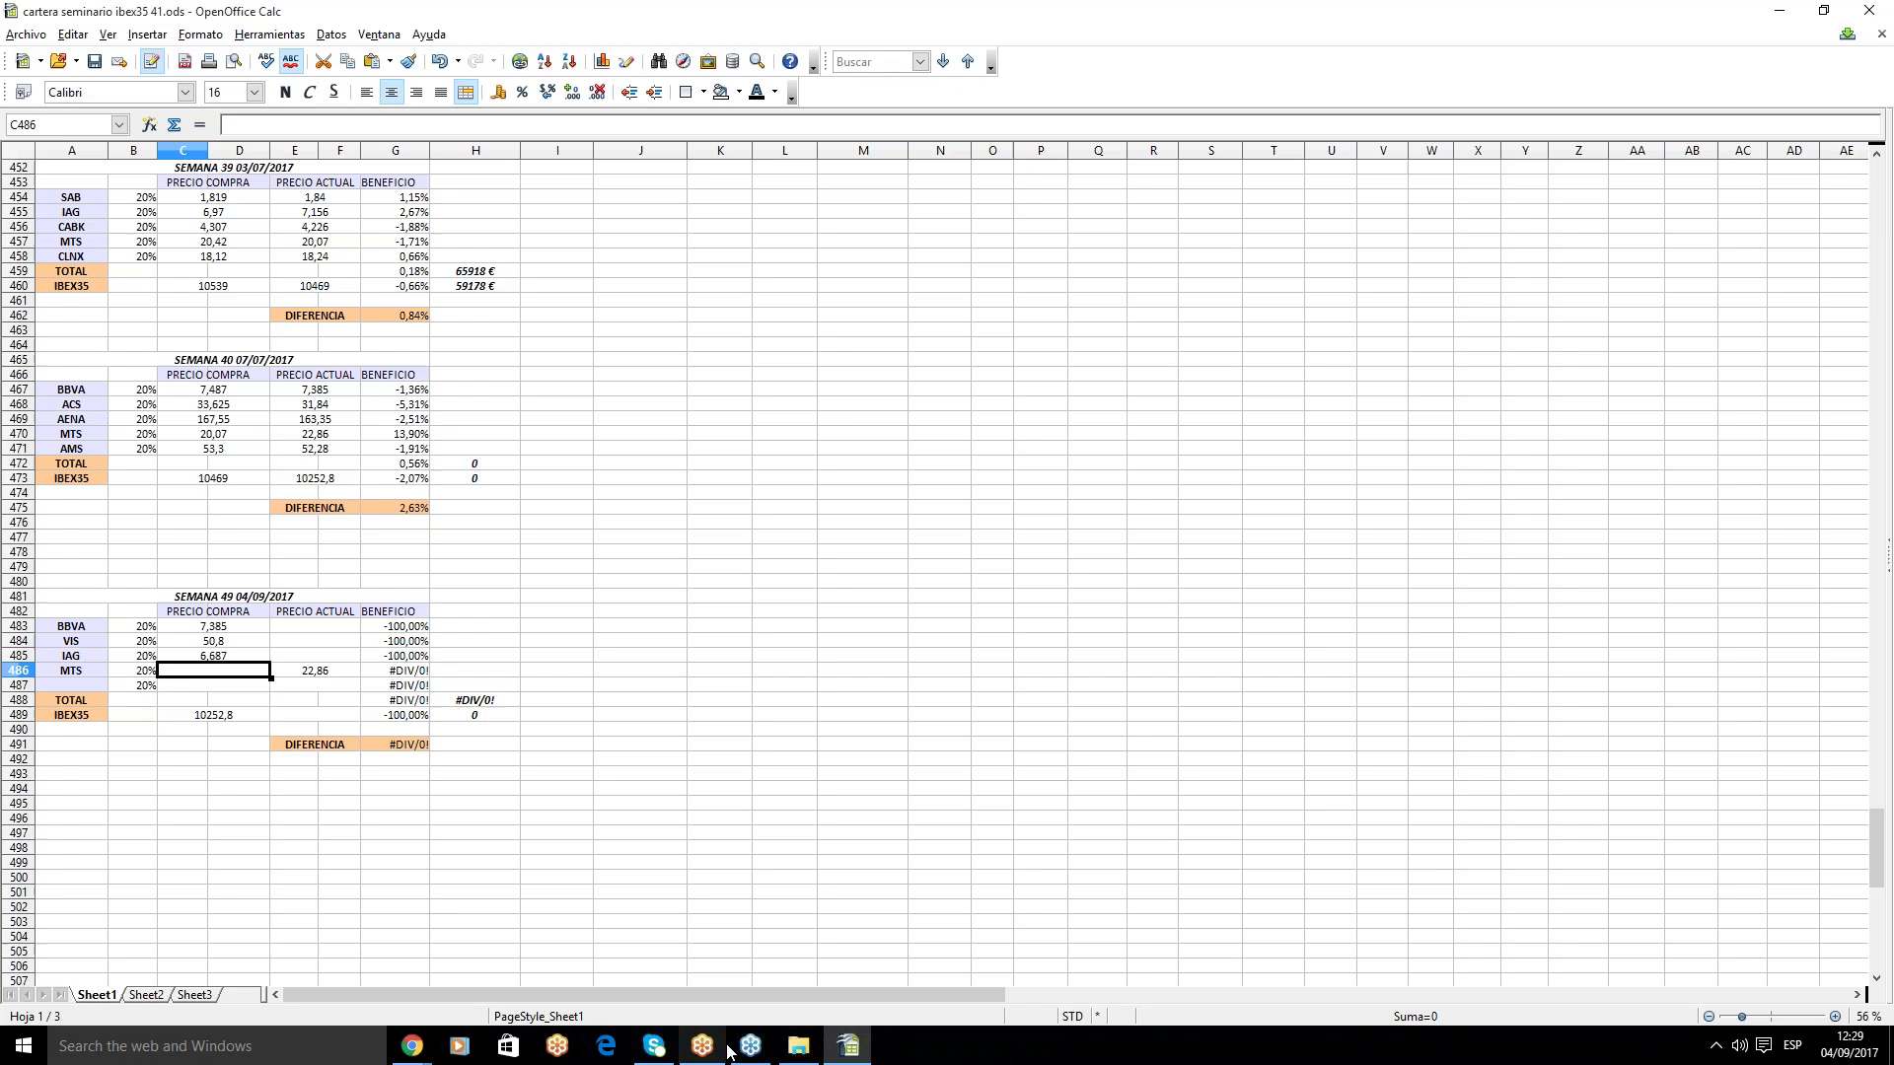
- Set MTS's purchase price to 22,86 and clear its current price in E486
{"action": "left_click", "coordinate": [425, 1052]}
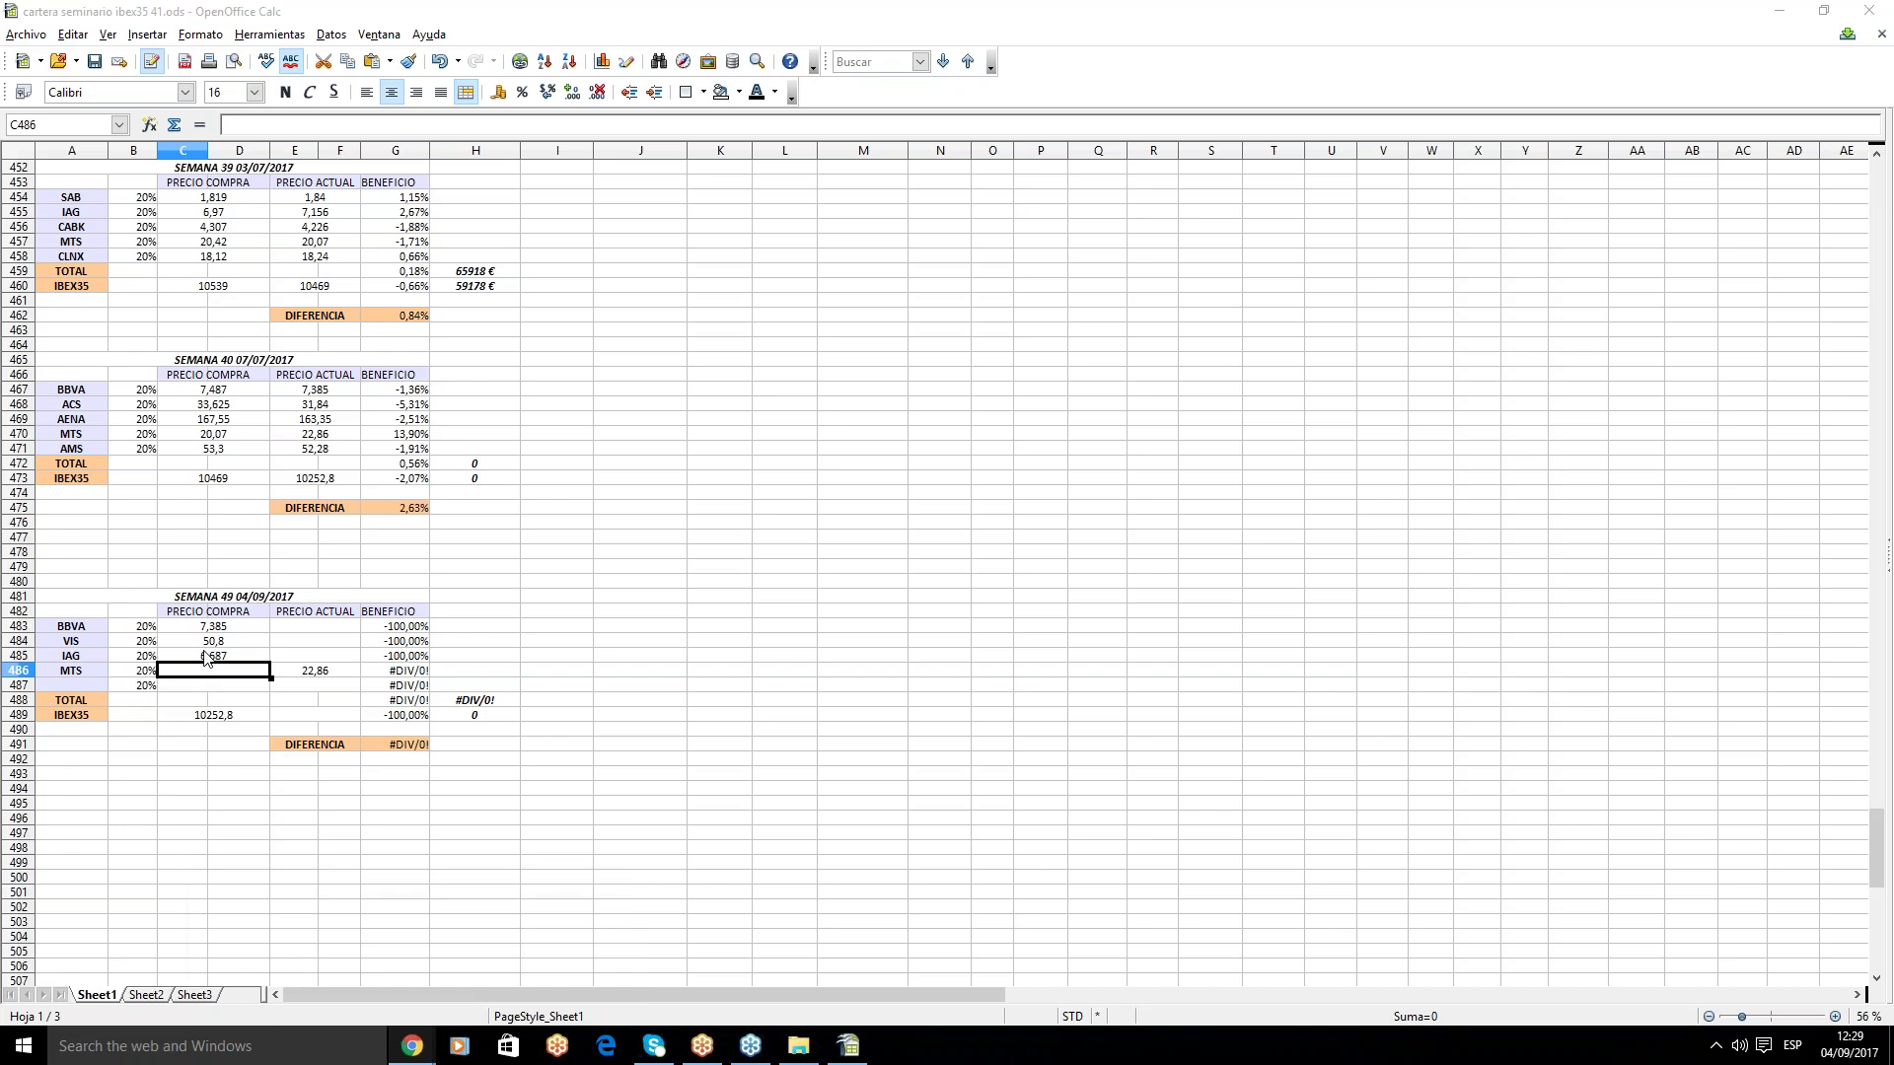
{"action": "left_click", "coordinate": [225, 673]}
{"action": "type", "text": "22,8"}
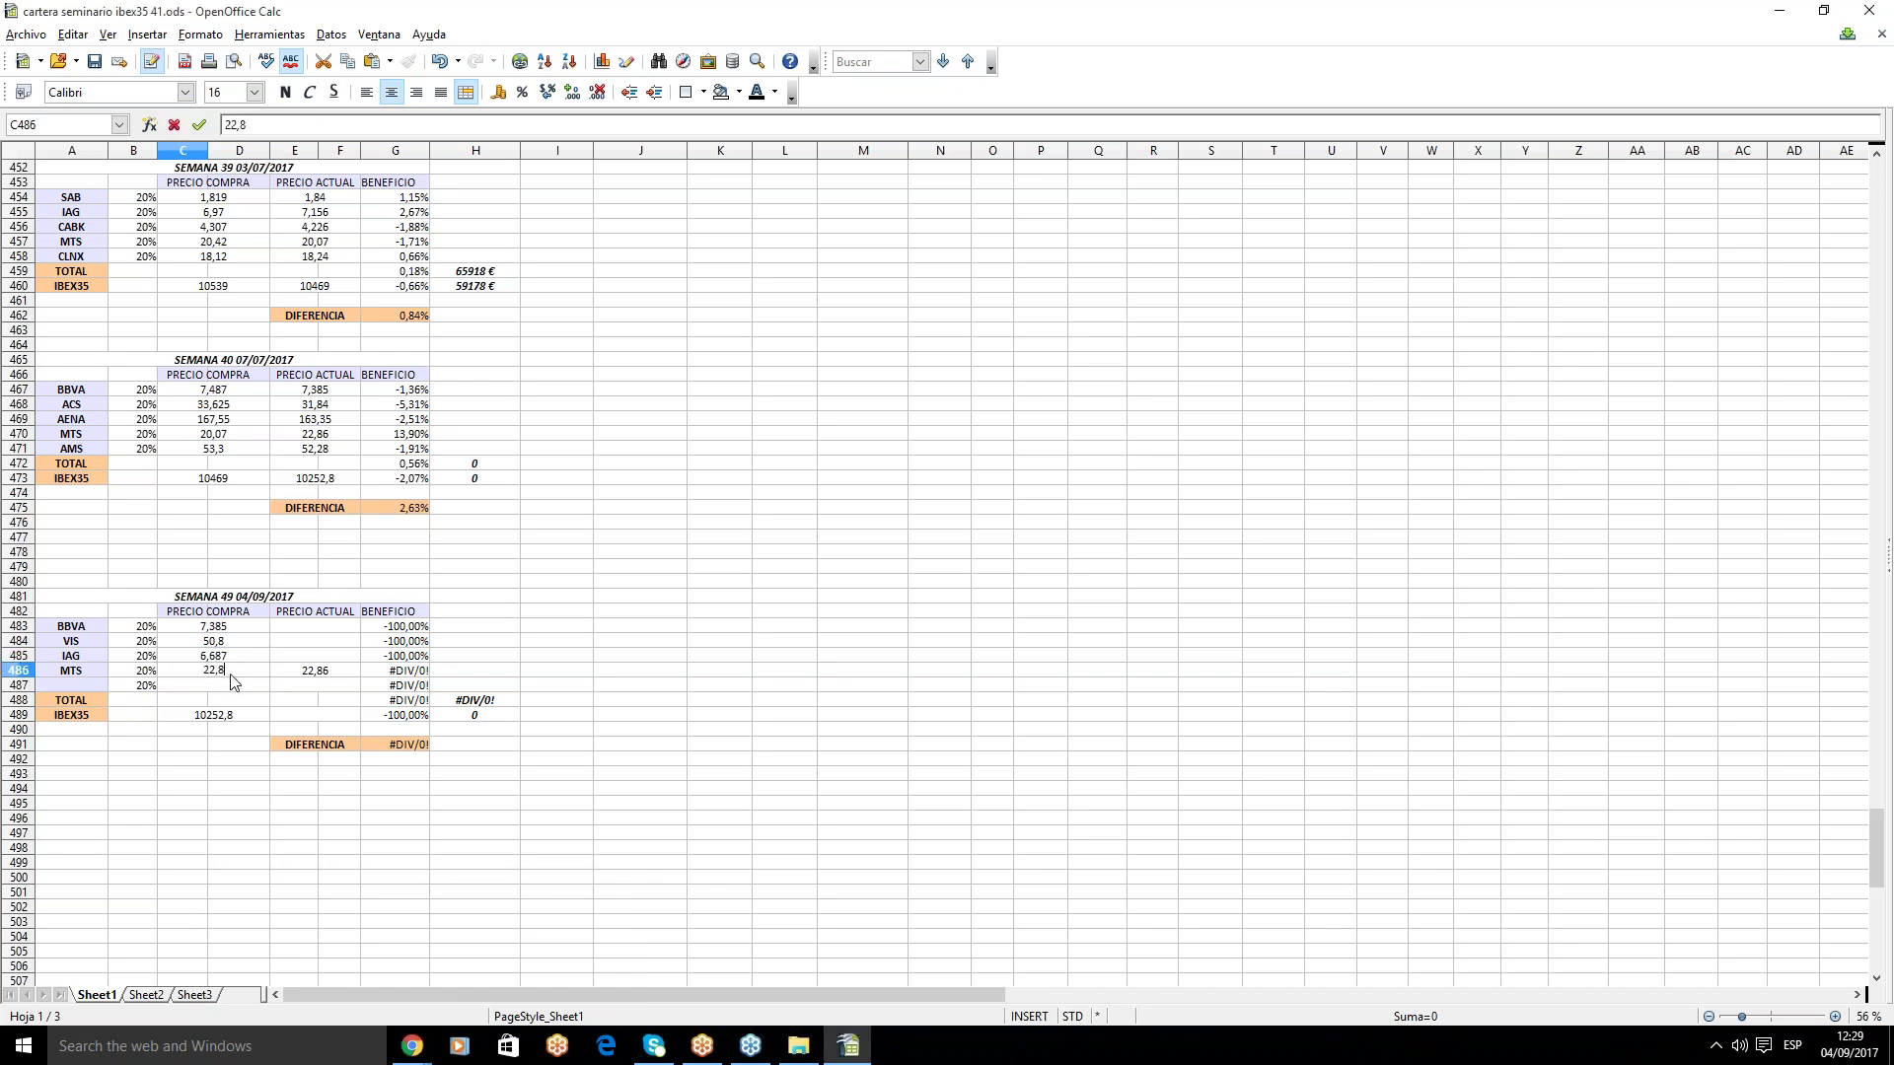
{"action": "left_click", "coordinate": [322, 673]}
{"action": "key", "text": "BackSpace"}
{"action": "left_click", "coordinate": [237, 676]}
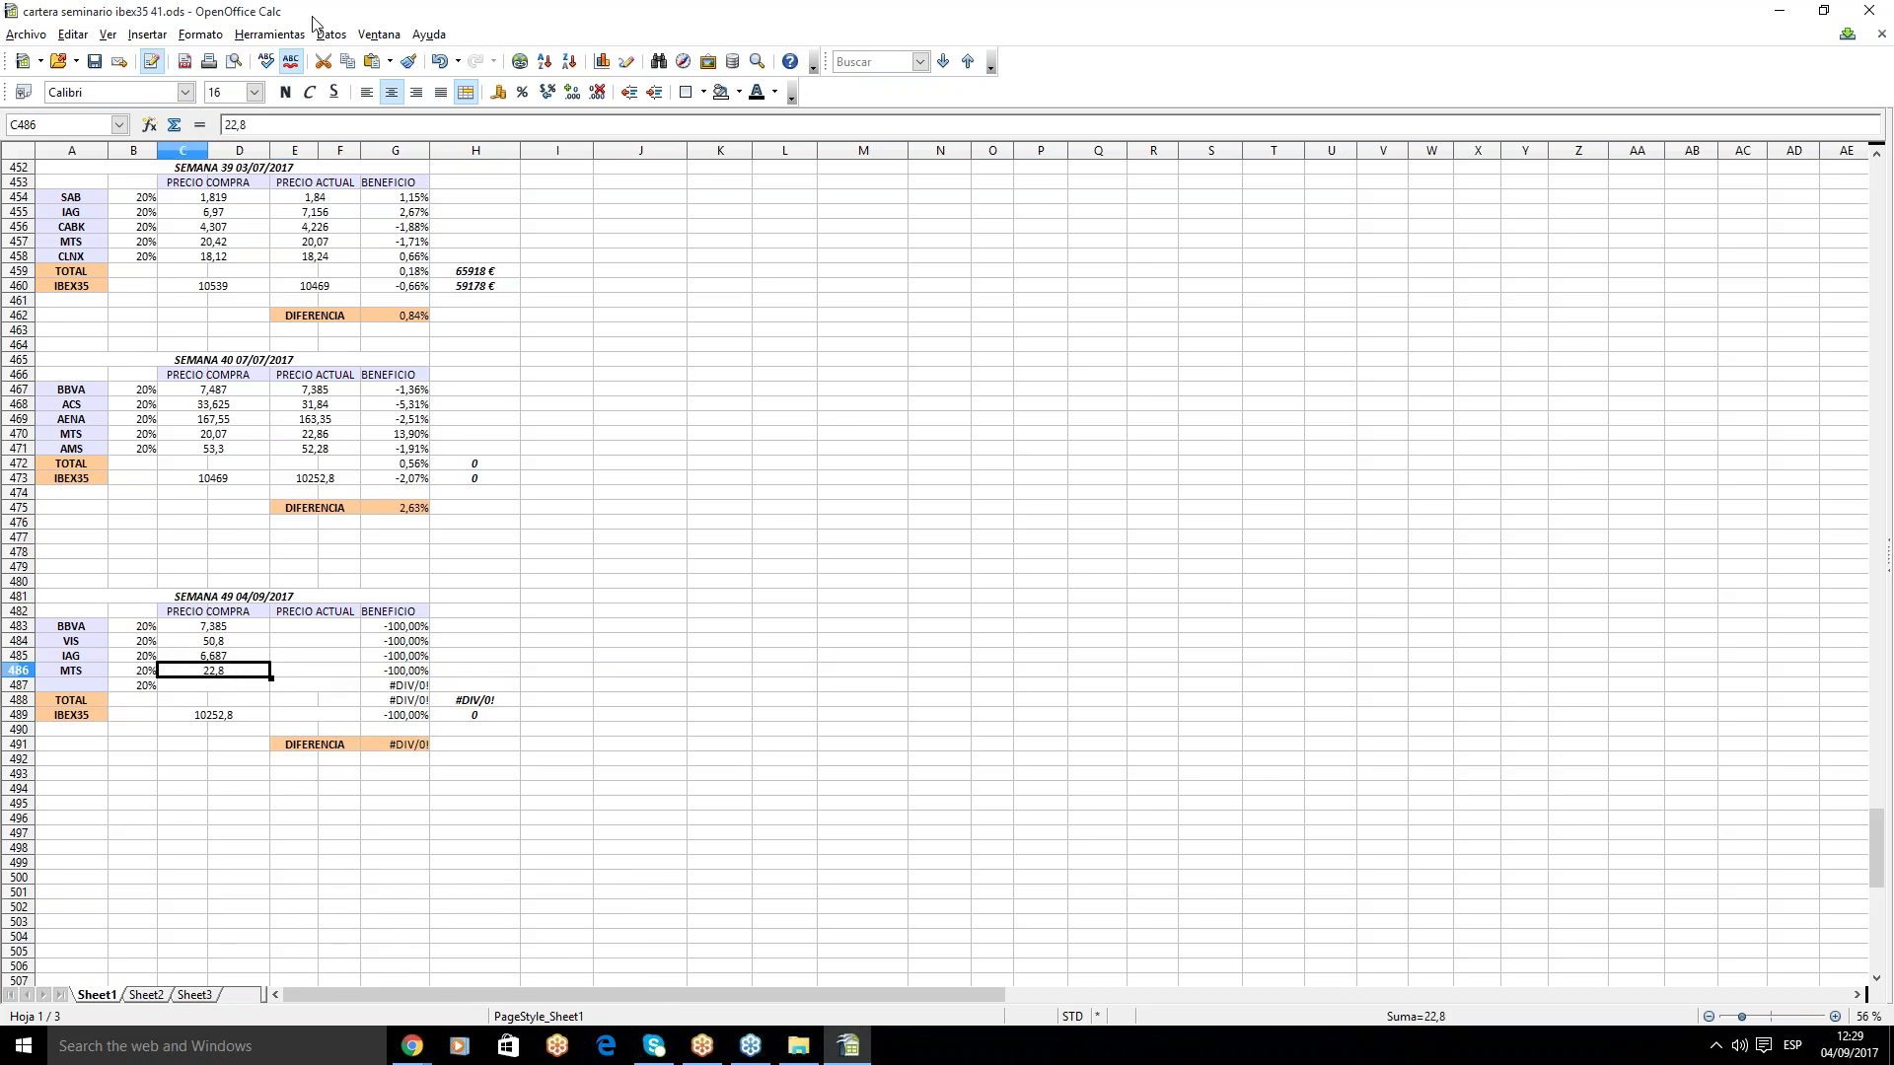
{"action": "type", "text": "6"}
{"action": "key", "text": "Return"}
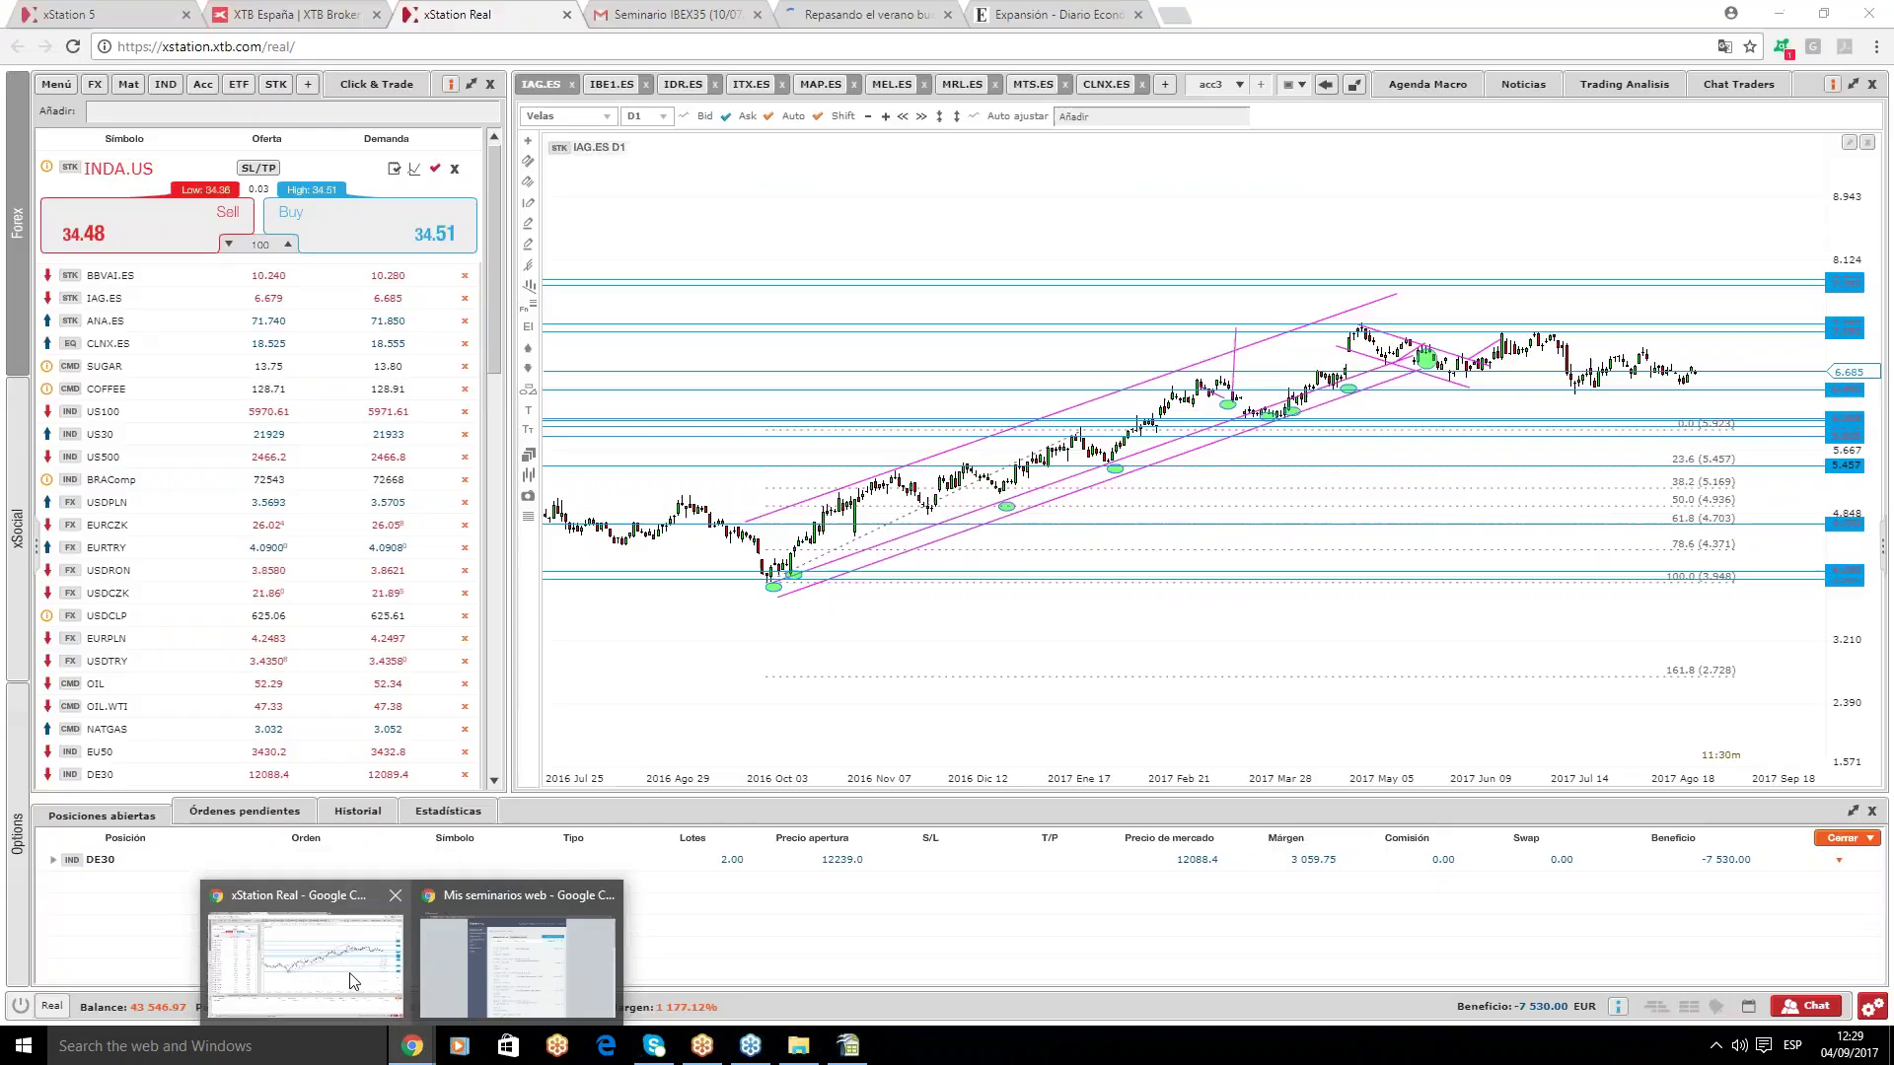
{"action": "left_click", "coordinate": [296, 942]}
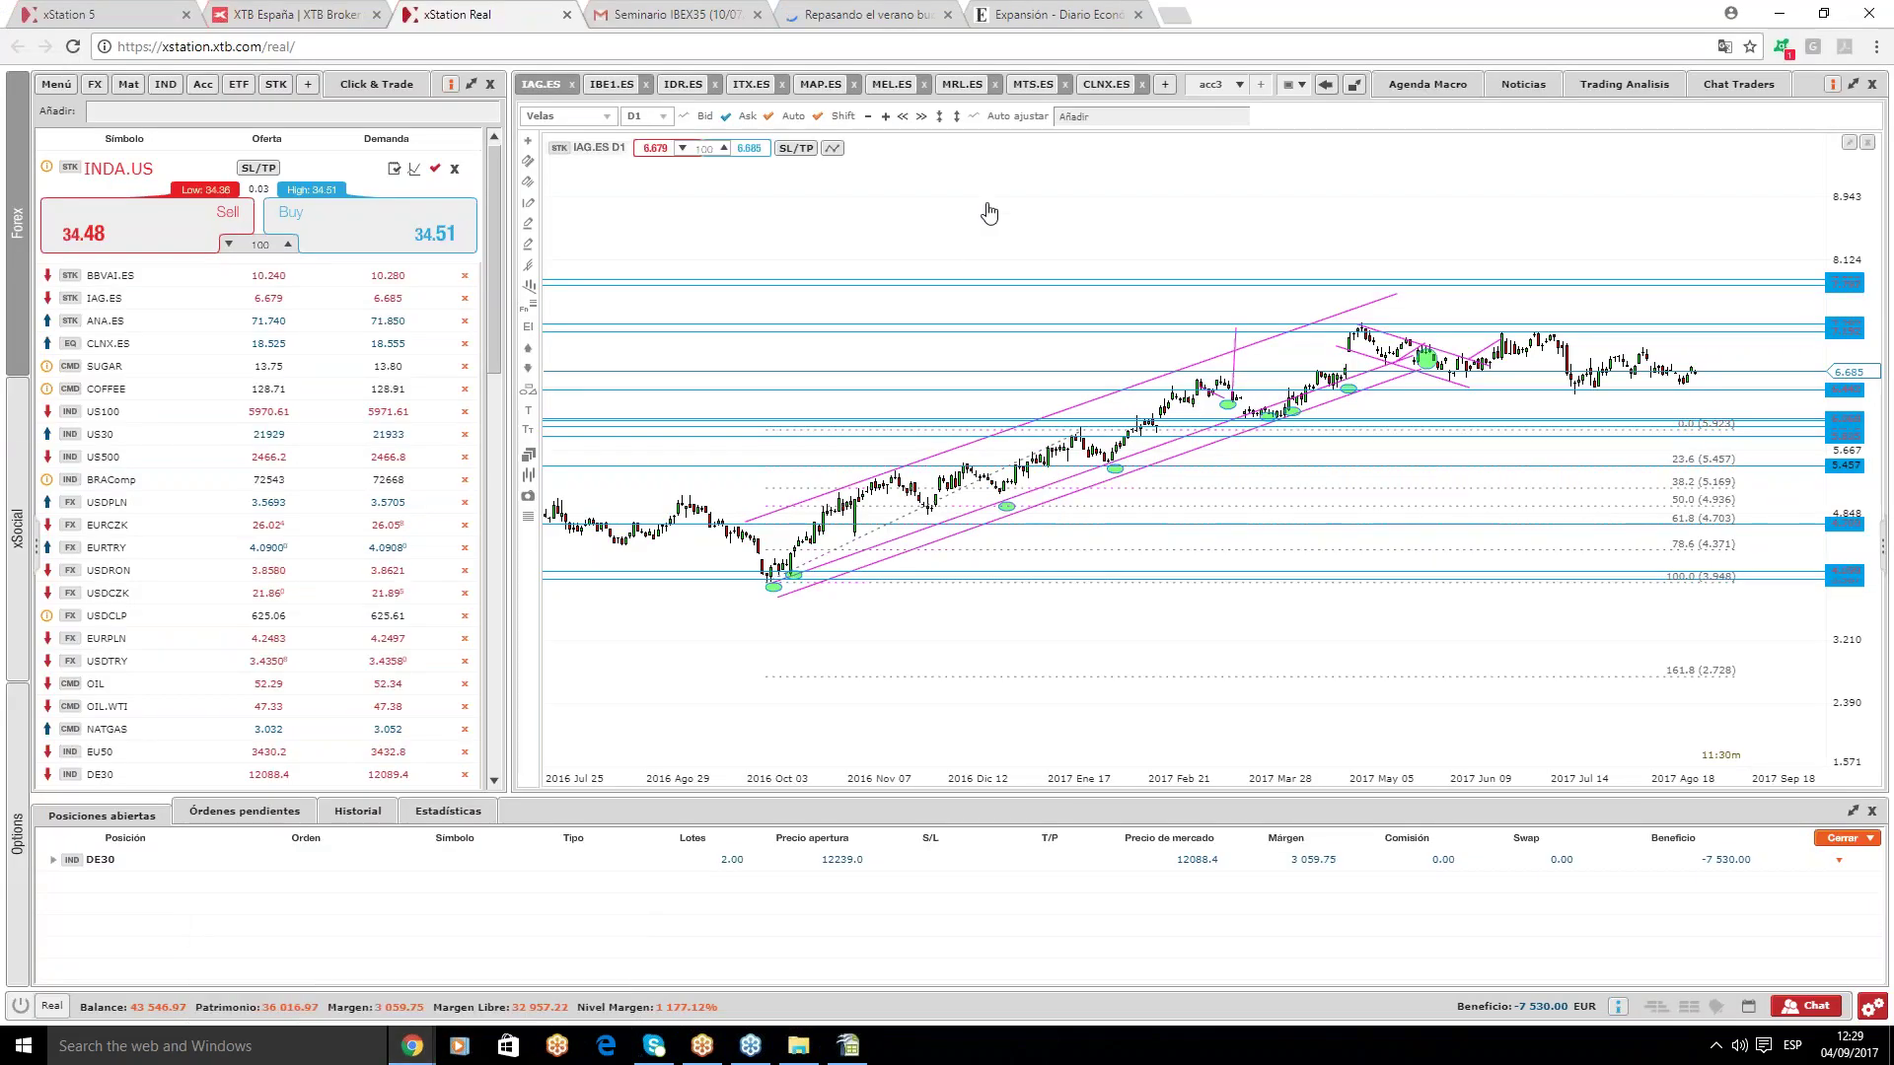
- Load the acc chart set and show FER.ES's daily chart with the ask price line
{"action": "left_click", "coordinate": [1221, 87]}
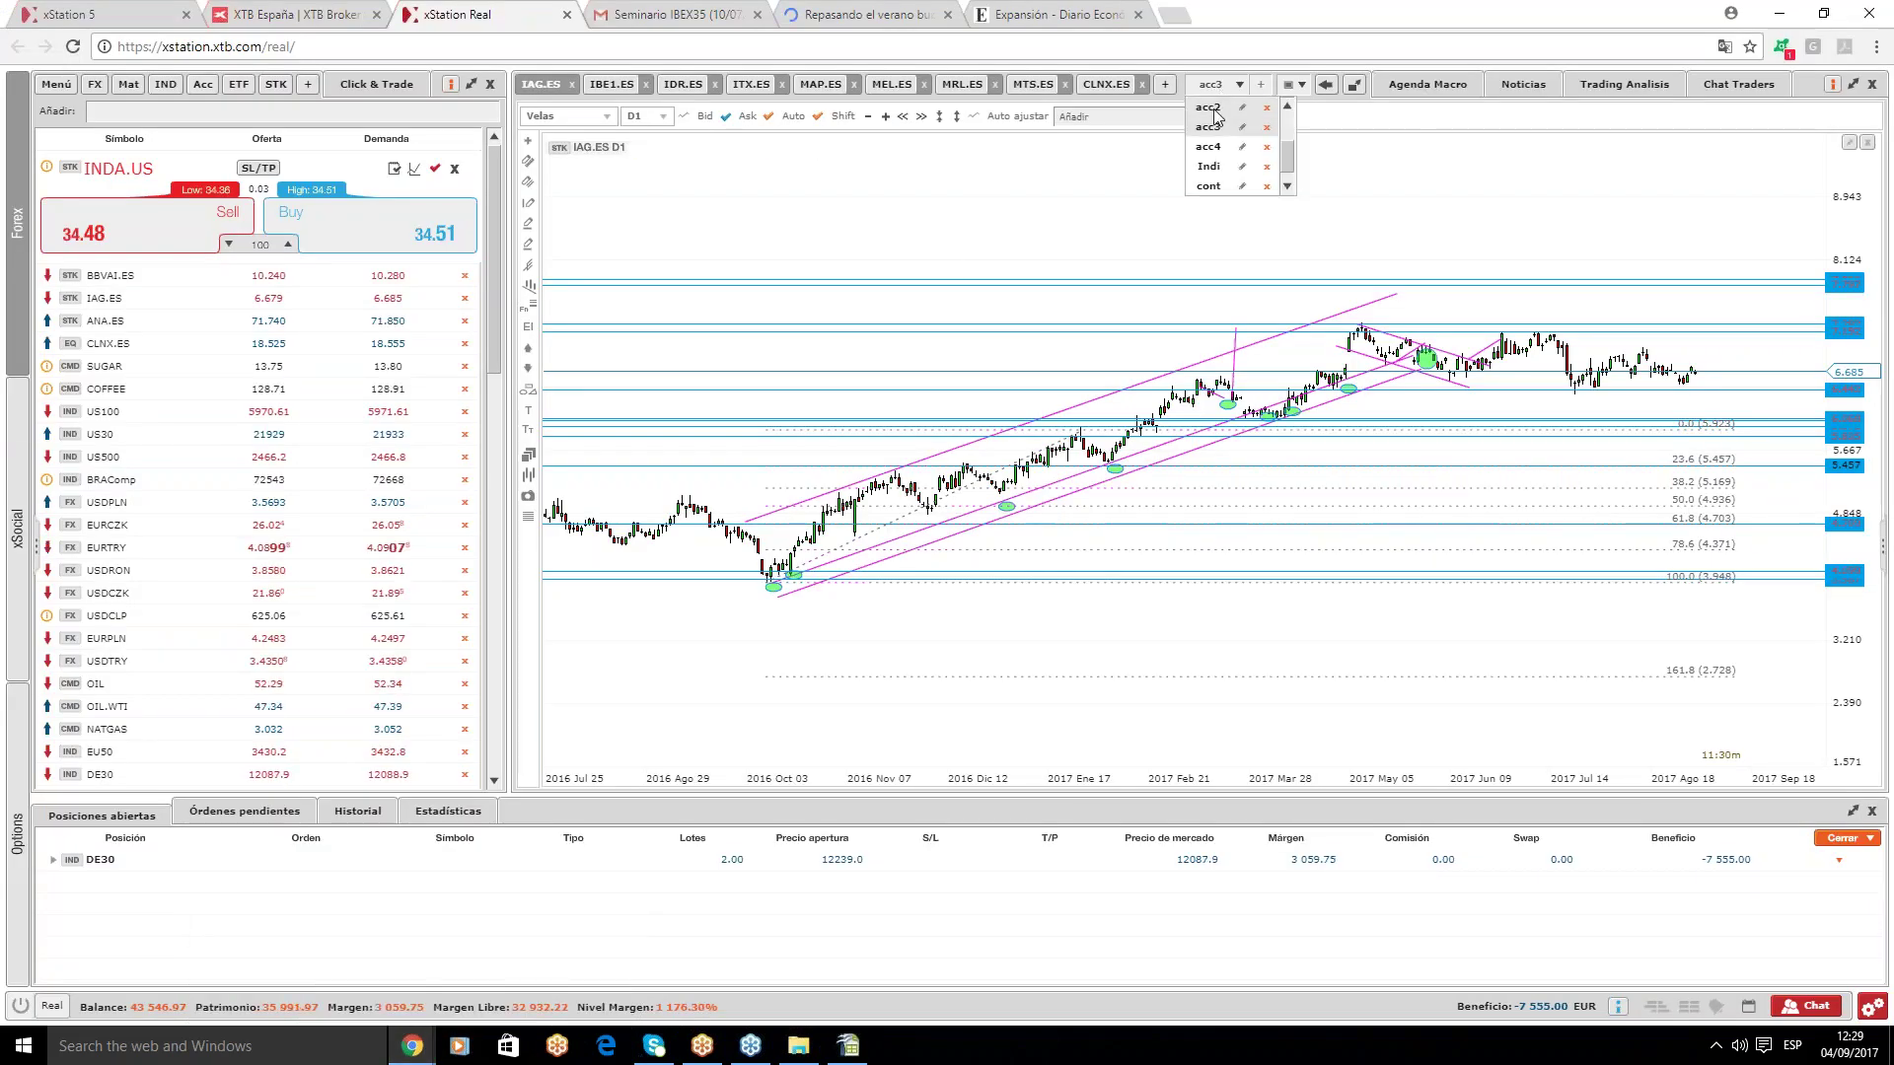
{"action": "left_click", "coordinate": [1211, 105]}
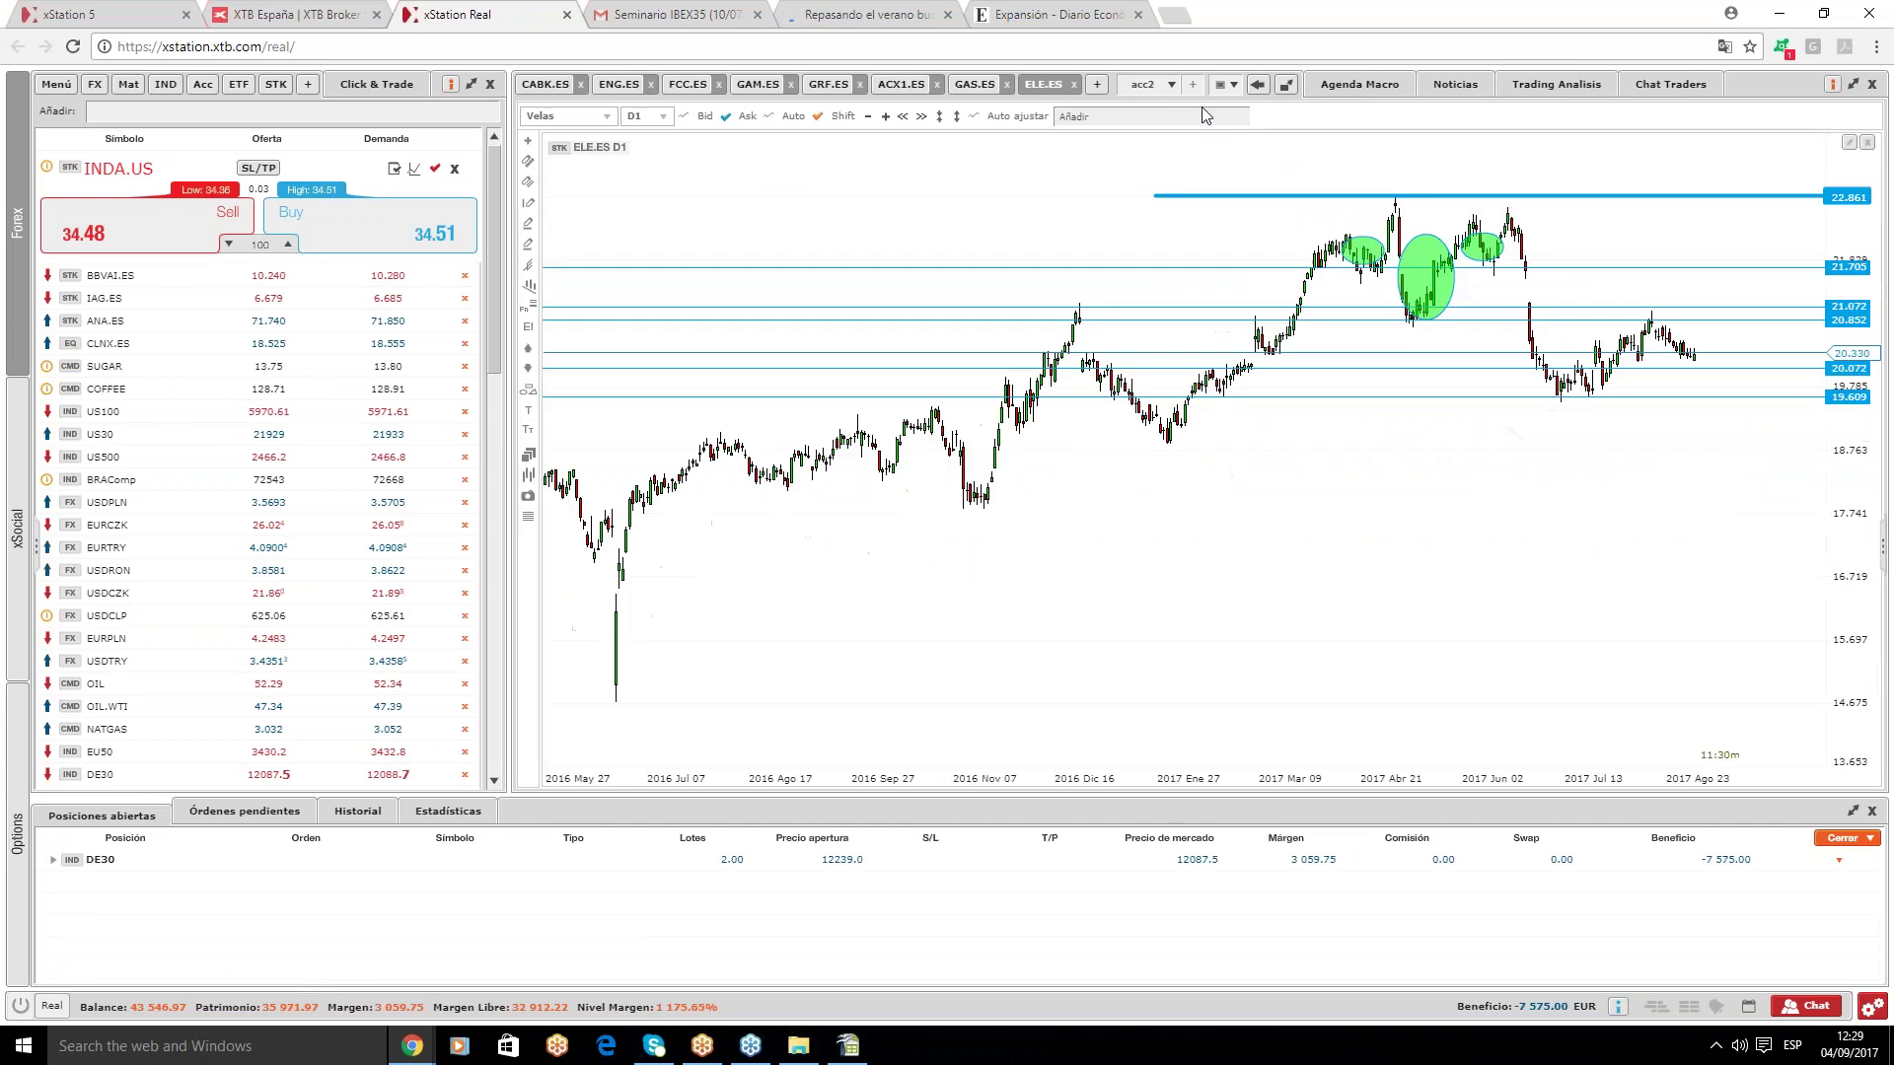
{"action": "left_click", "coordinate": [1152, 87]}
{"action": "left_click", "coordinate": [1141, 110]}
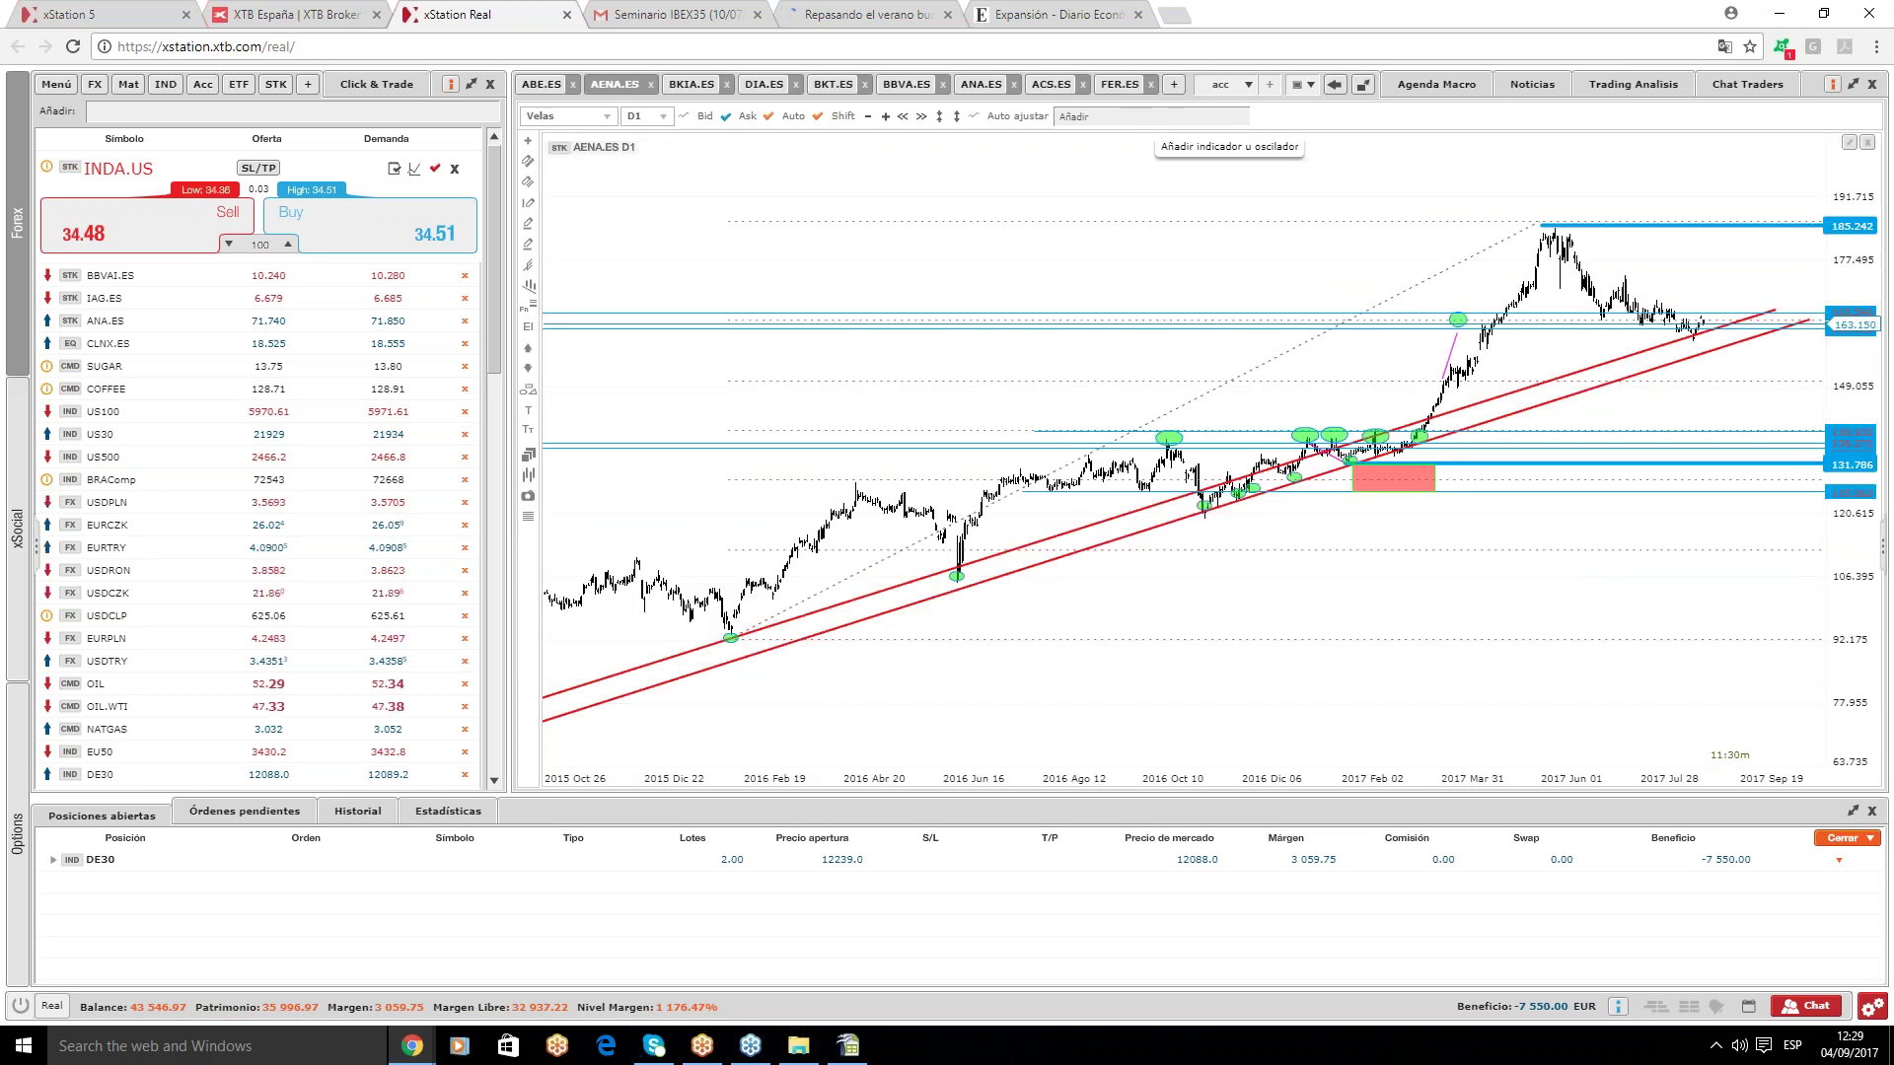
{"action": "left_click", "coordinate": [1119, 86]}
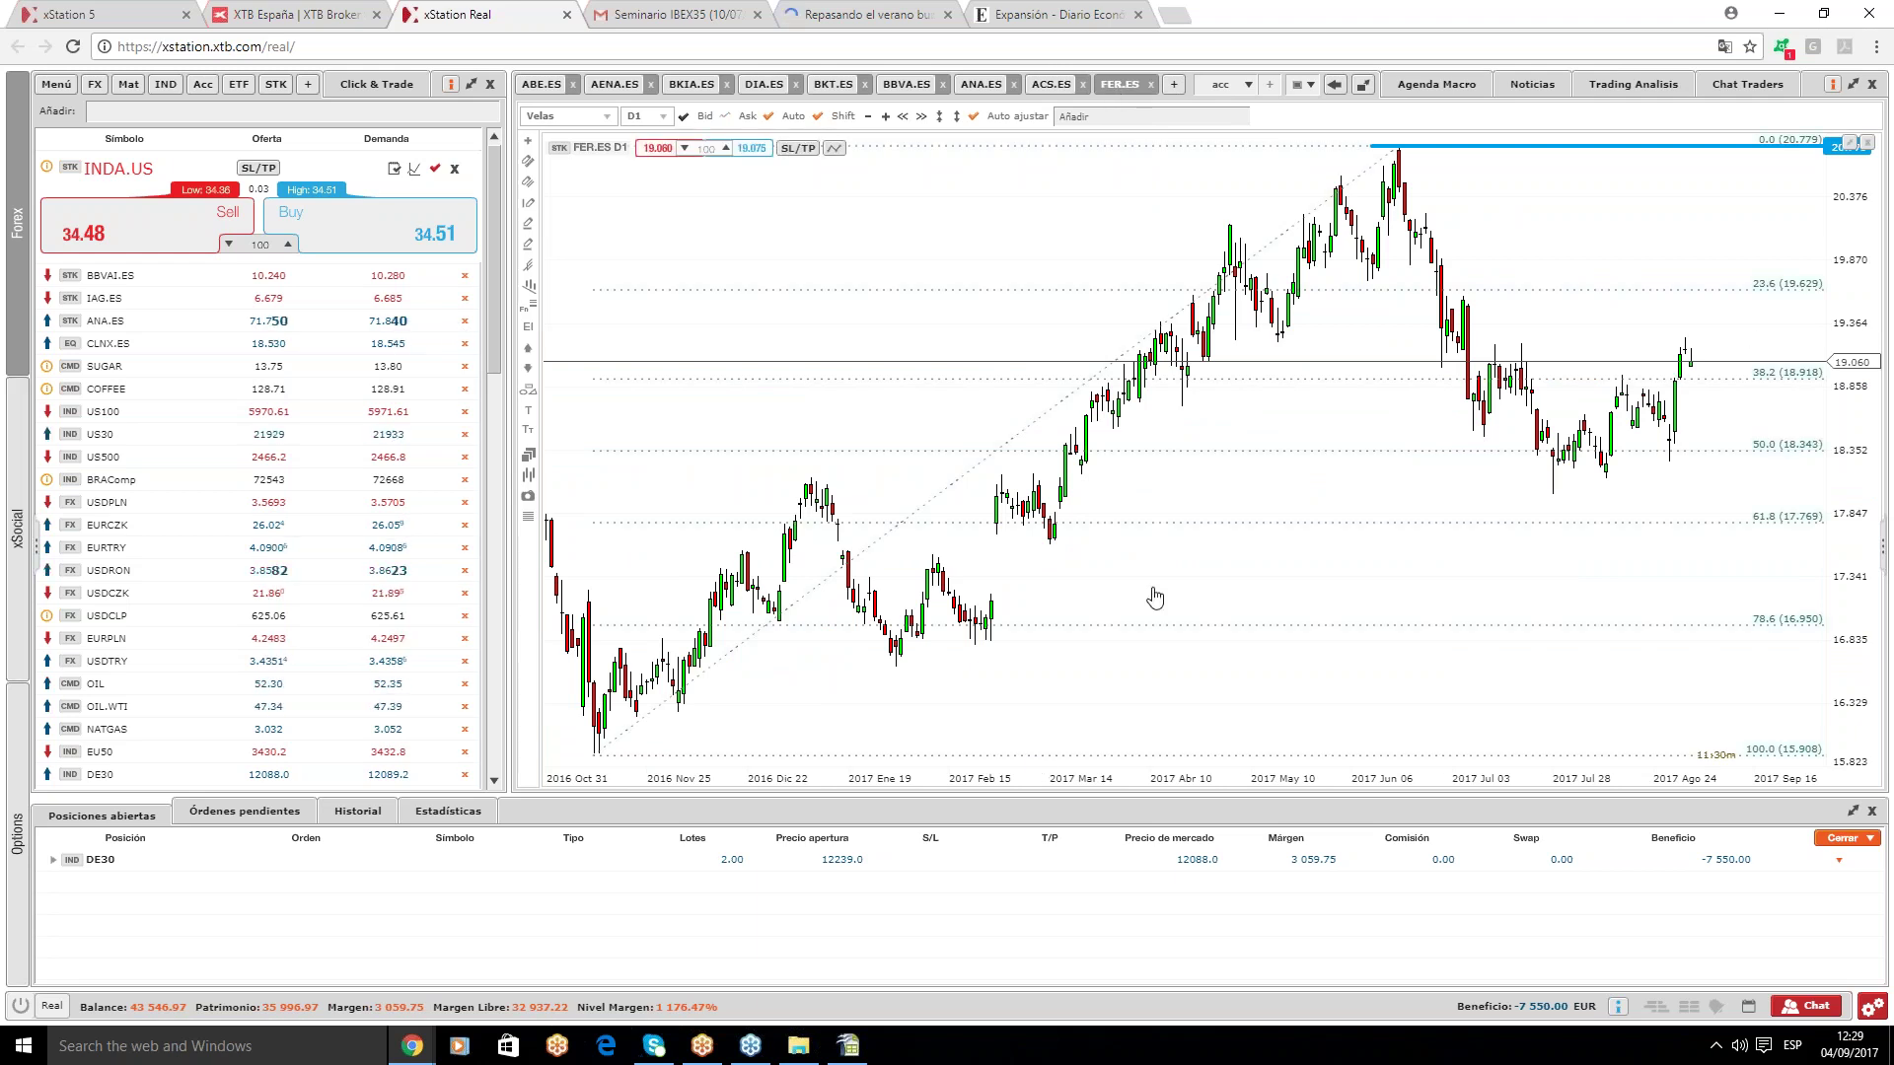
{"action": "left_click", "coordinate": [686, 119]}
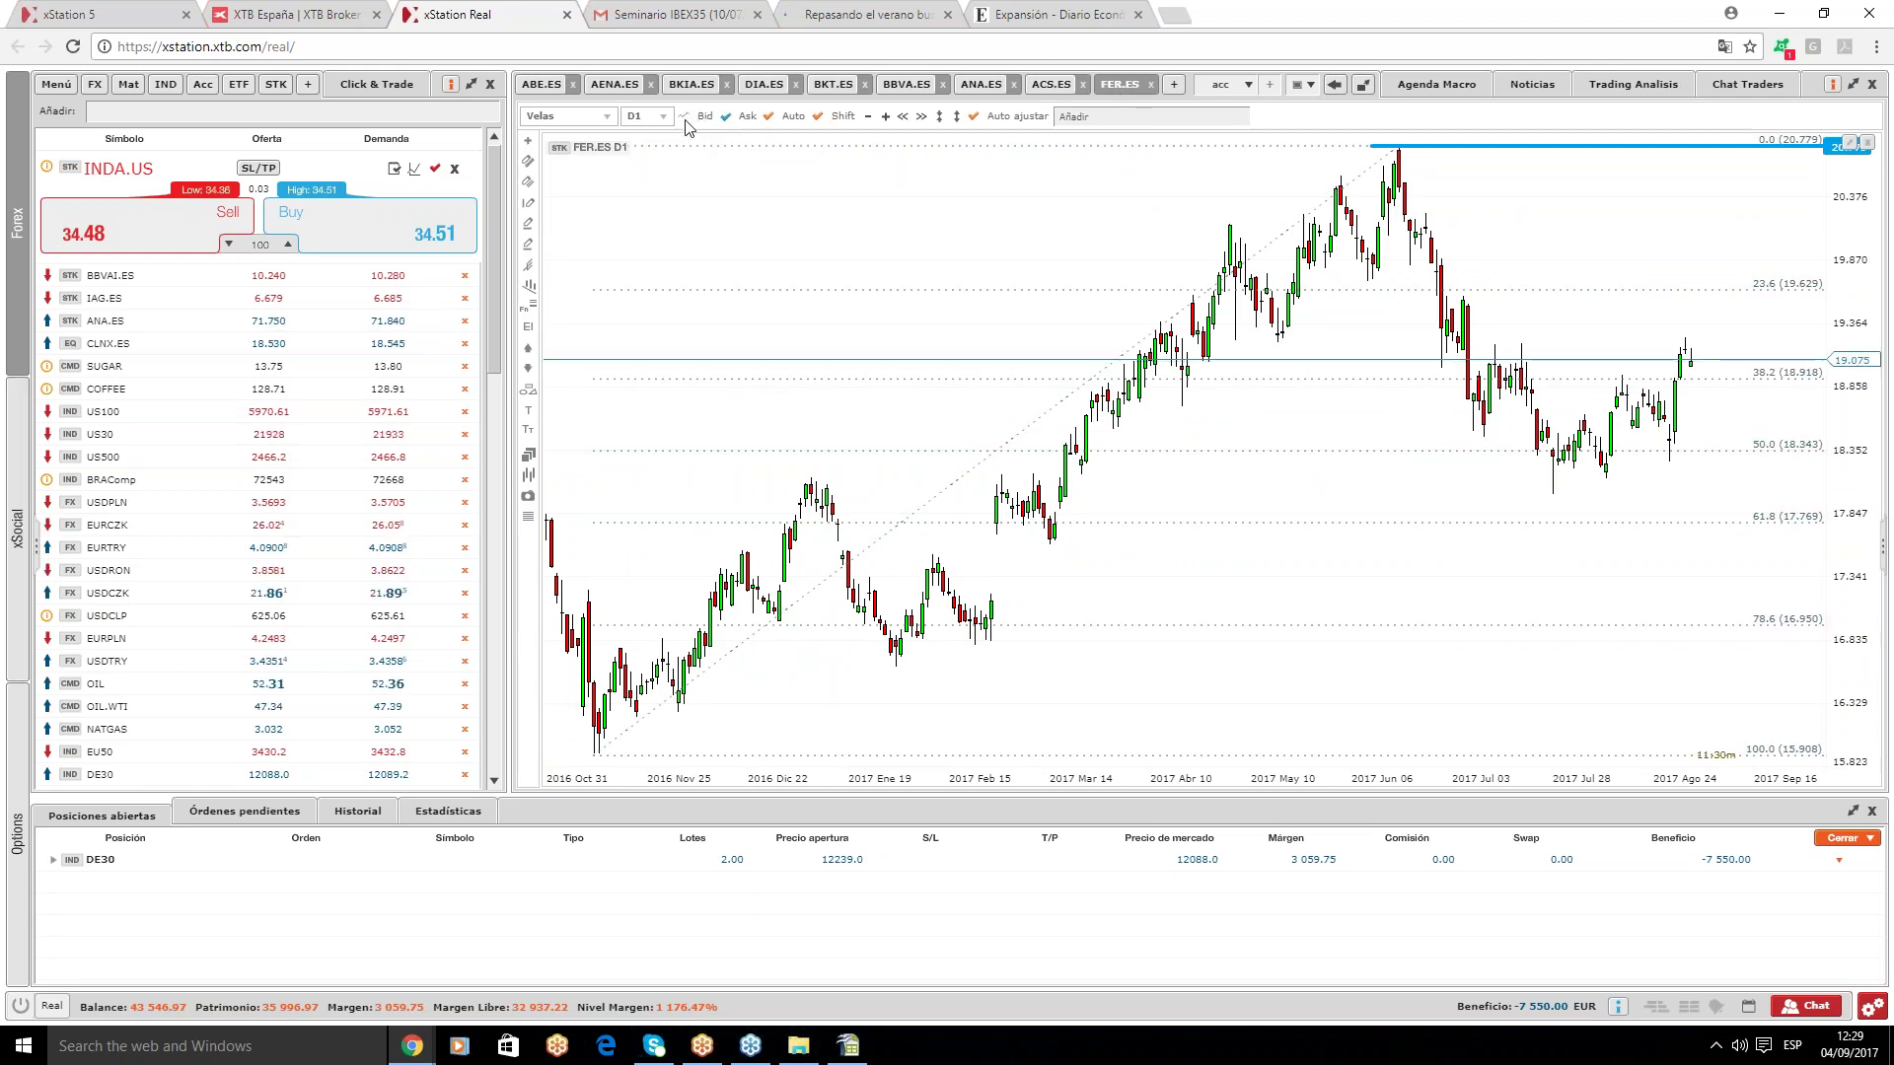
{"action": "left_click", "coordinate": [845, 1051]}
- Enter FER in A487 with a purchase price of 19,875 in C487
{"action": "type", "text": "F"}
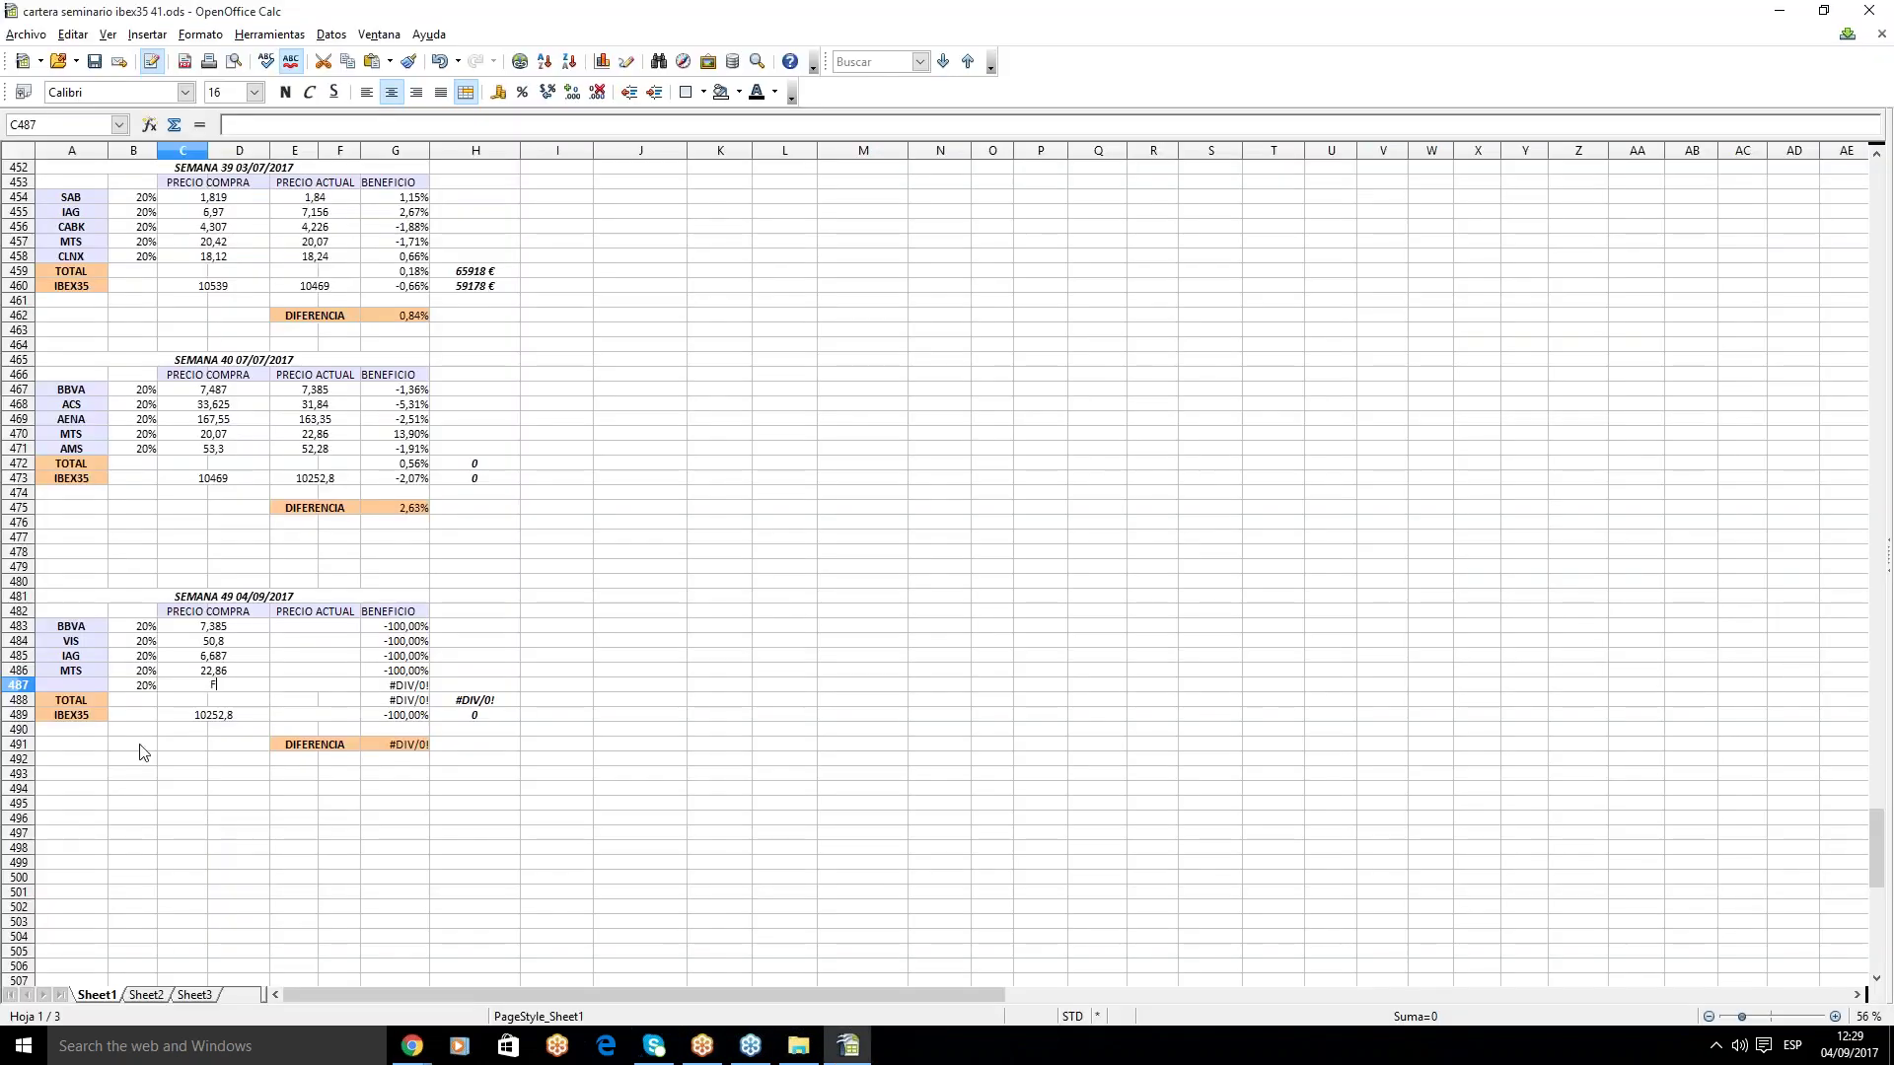
{"action": "left_click", "coordinate": [89, 684]}
{"action": "type", "text": "FER"}
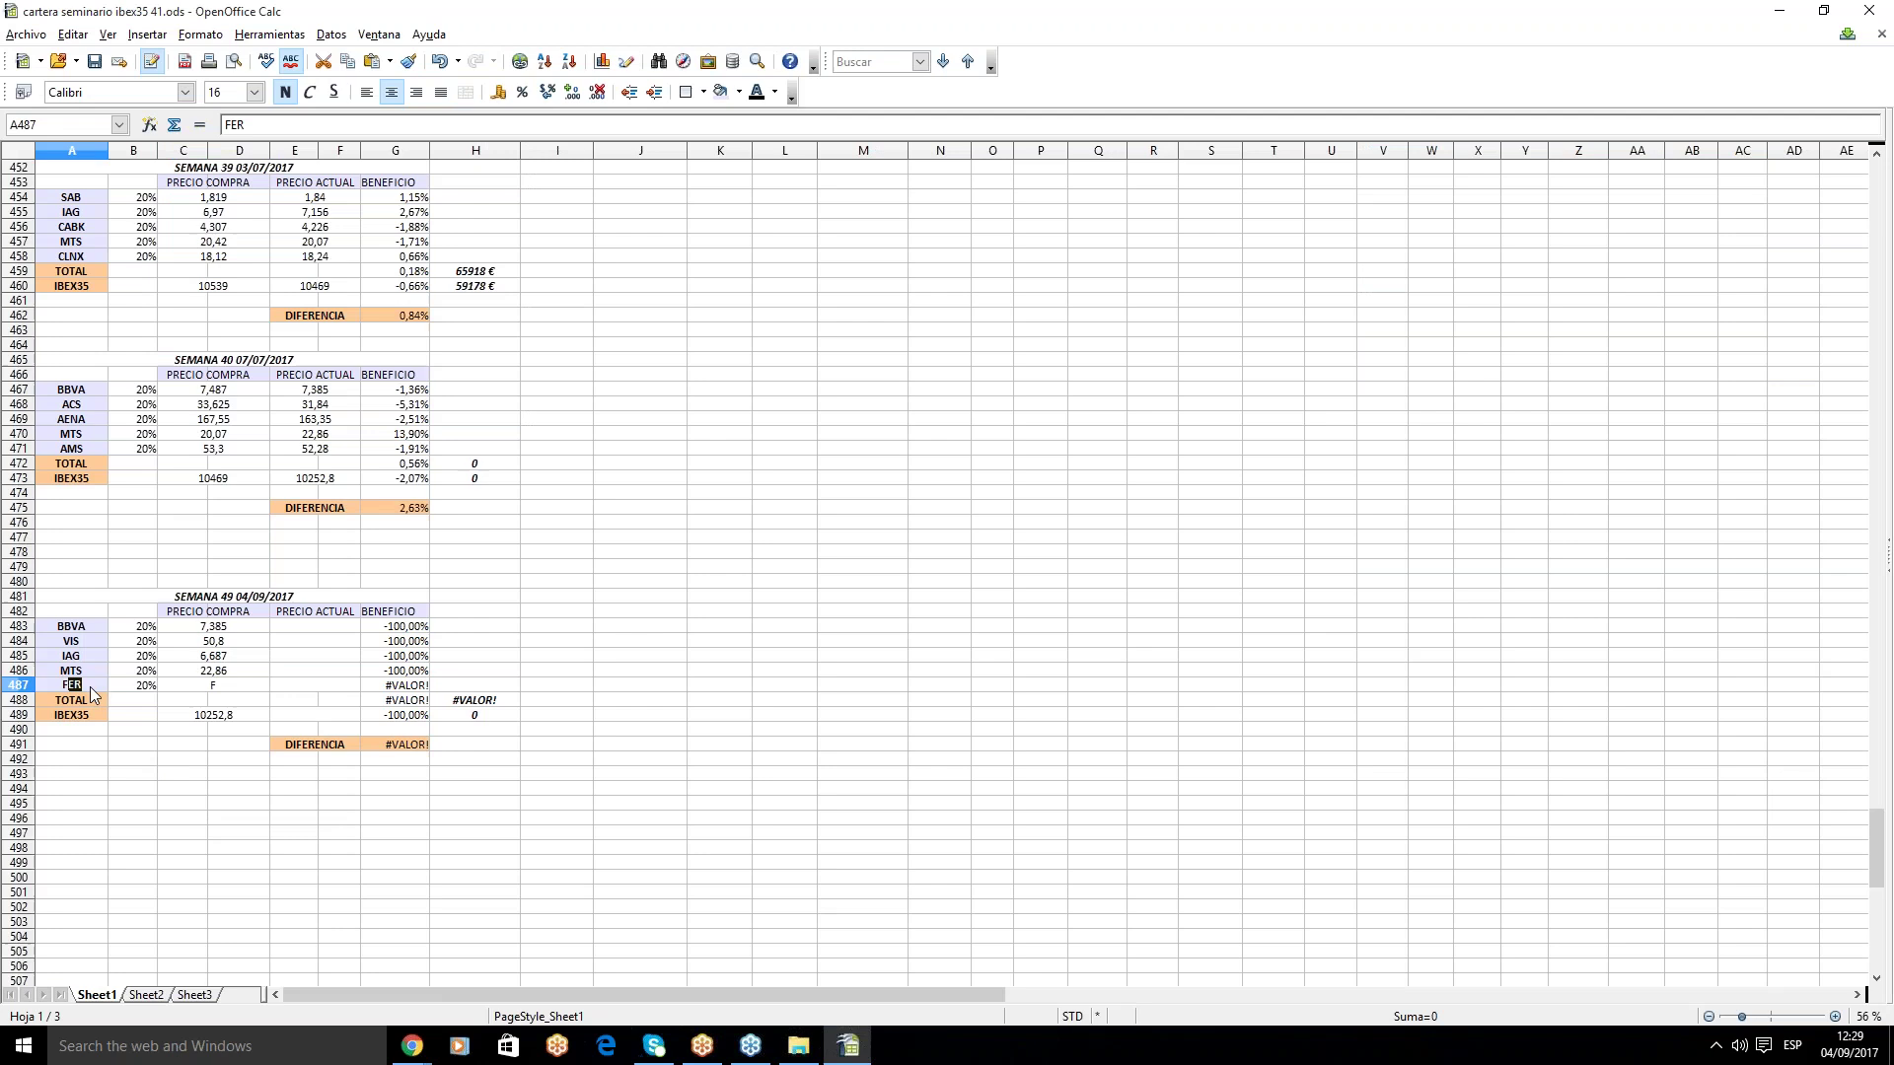
{"action": "left_click", "coordinate": [195, 685]}
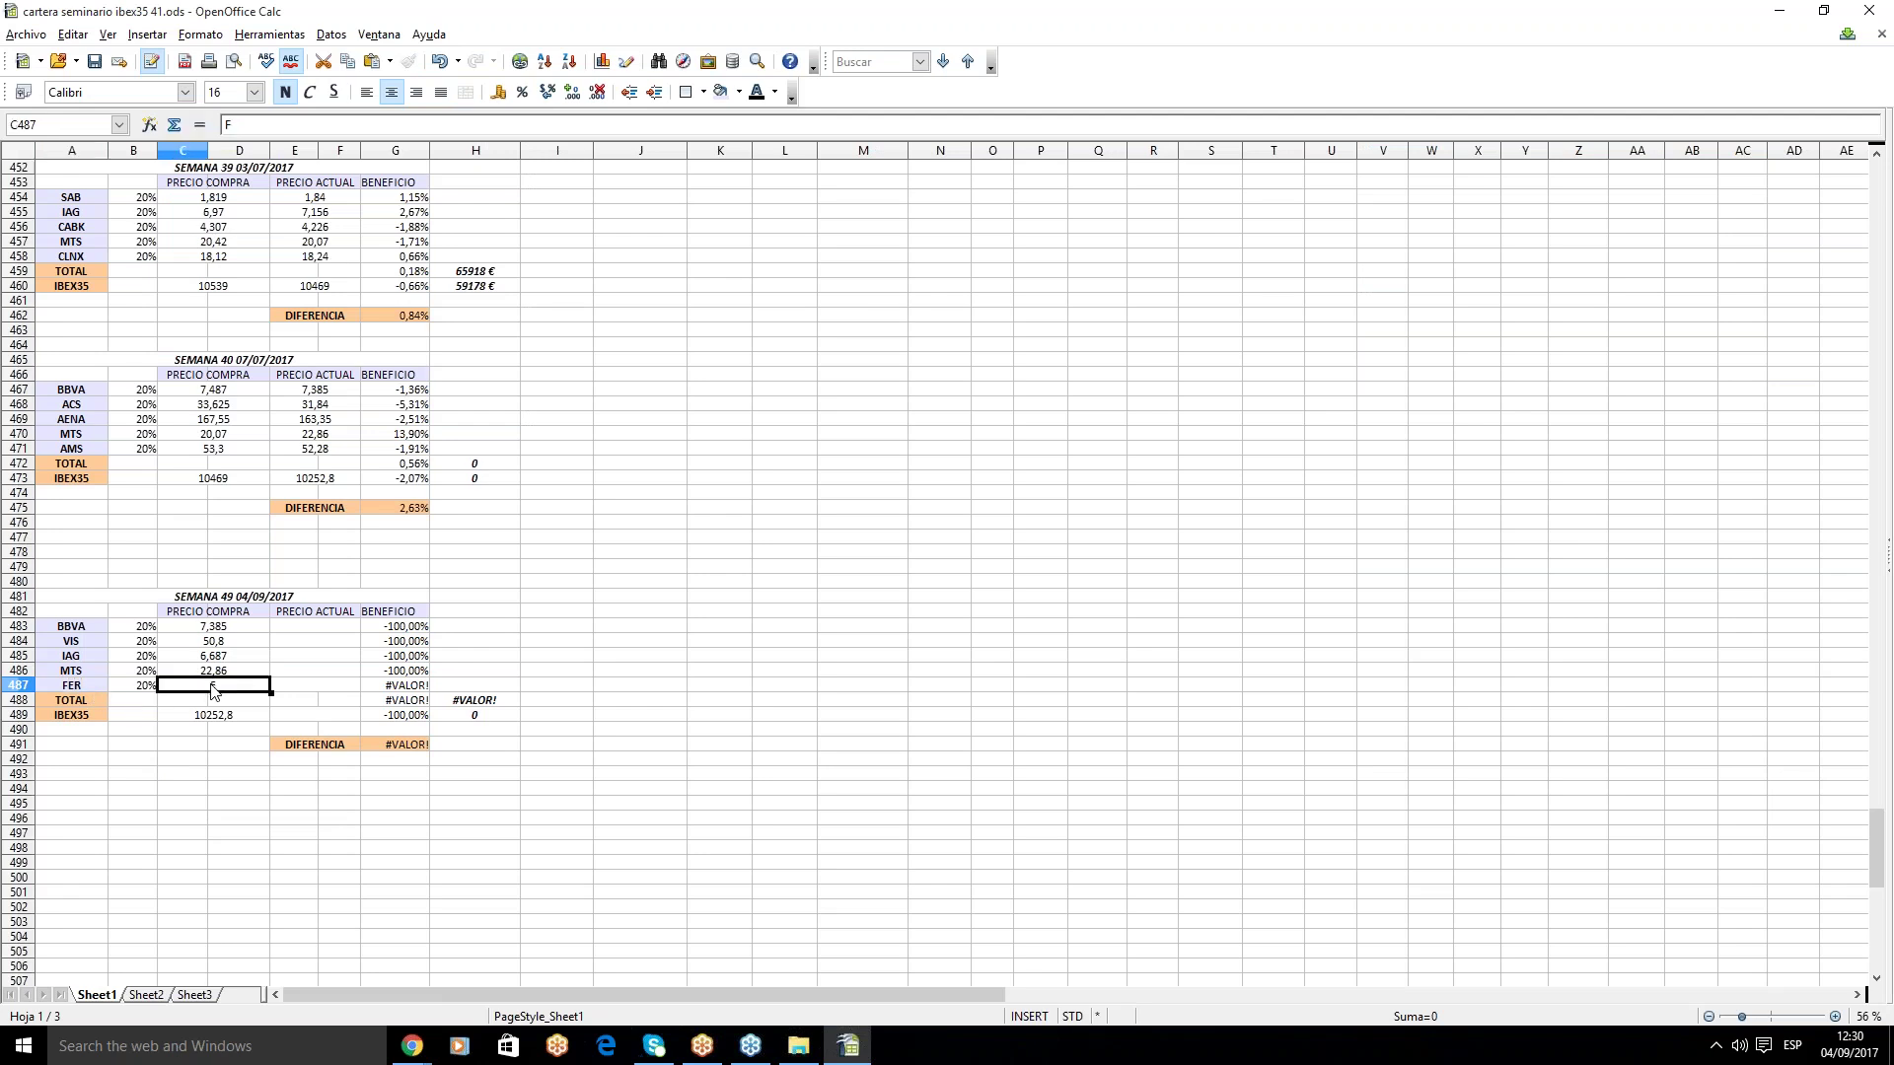
{"action": "left_click", "coordinate": [237, 119]}
{"action": "key", "text": "BackSpace"}
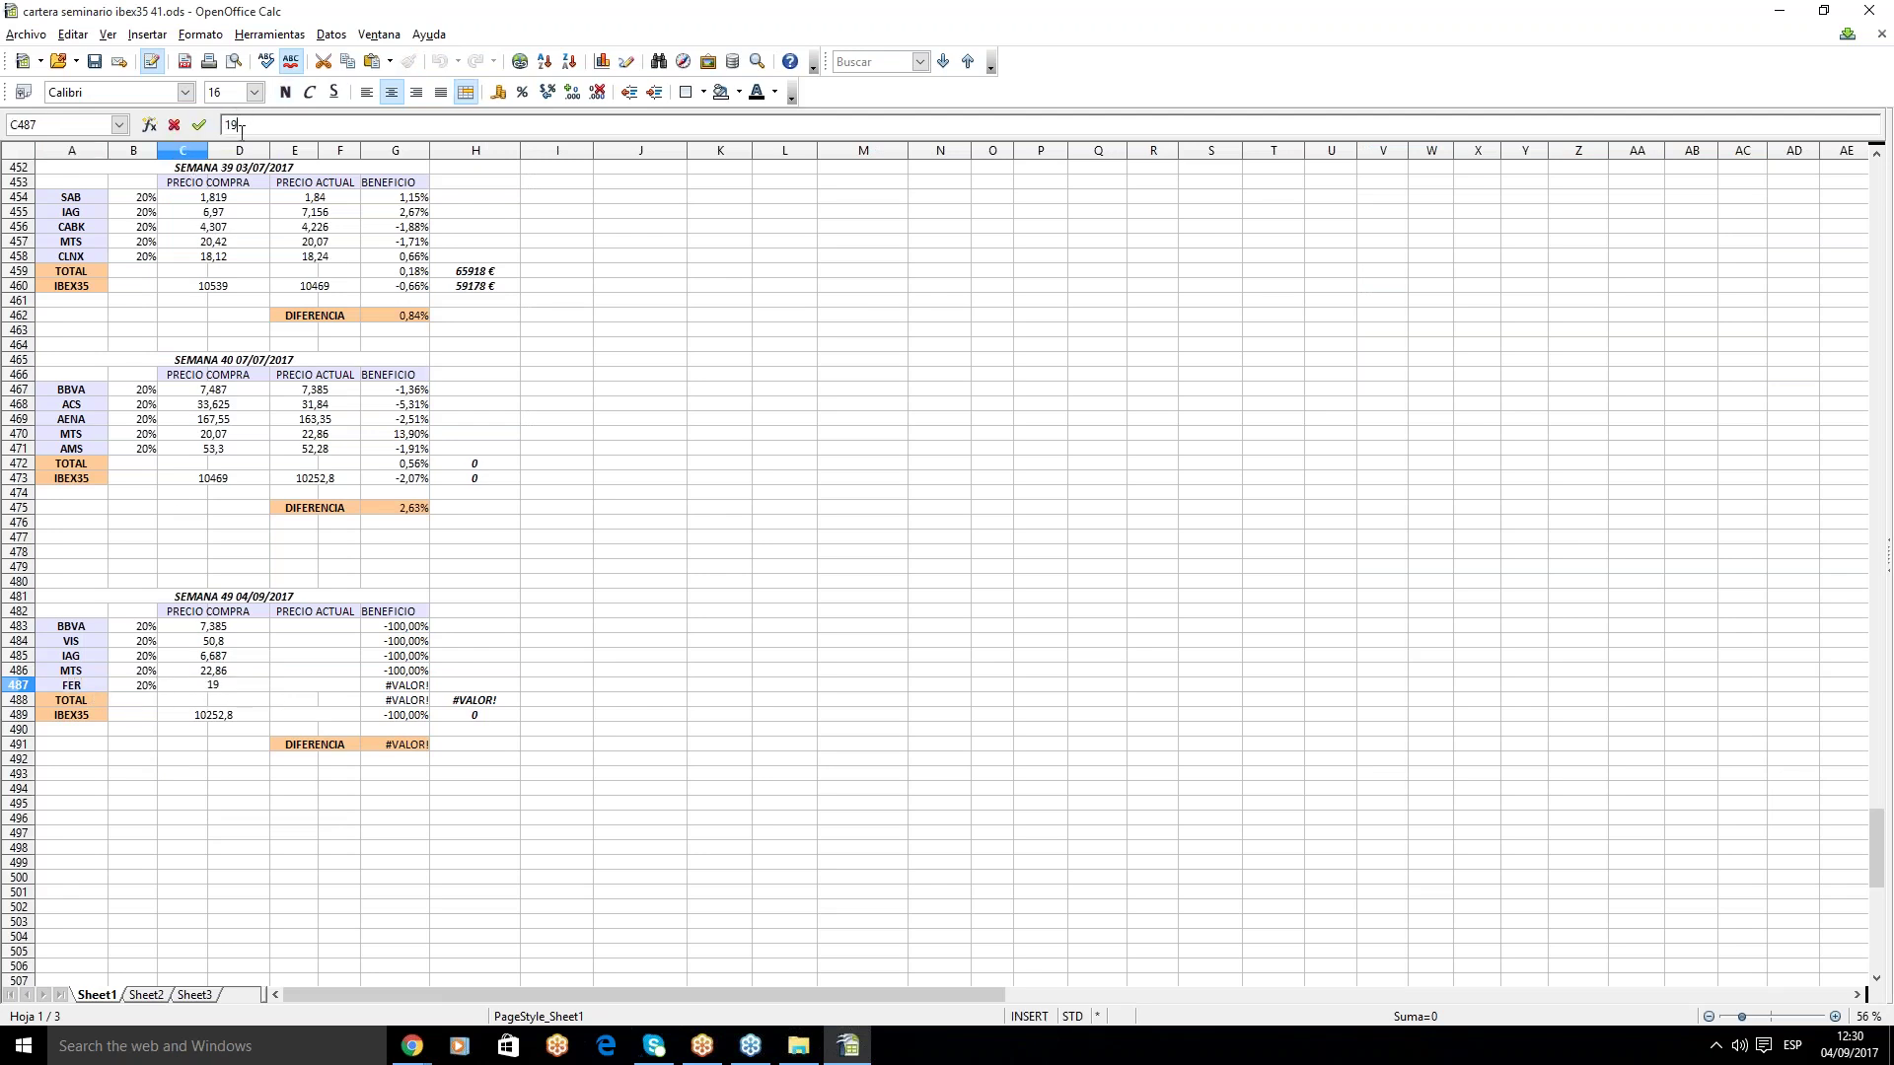
{"action": "type", "text": "19,875"}
{"action": "key", "text": "Return"}
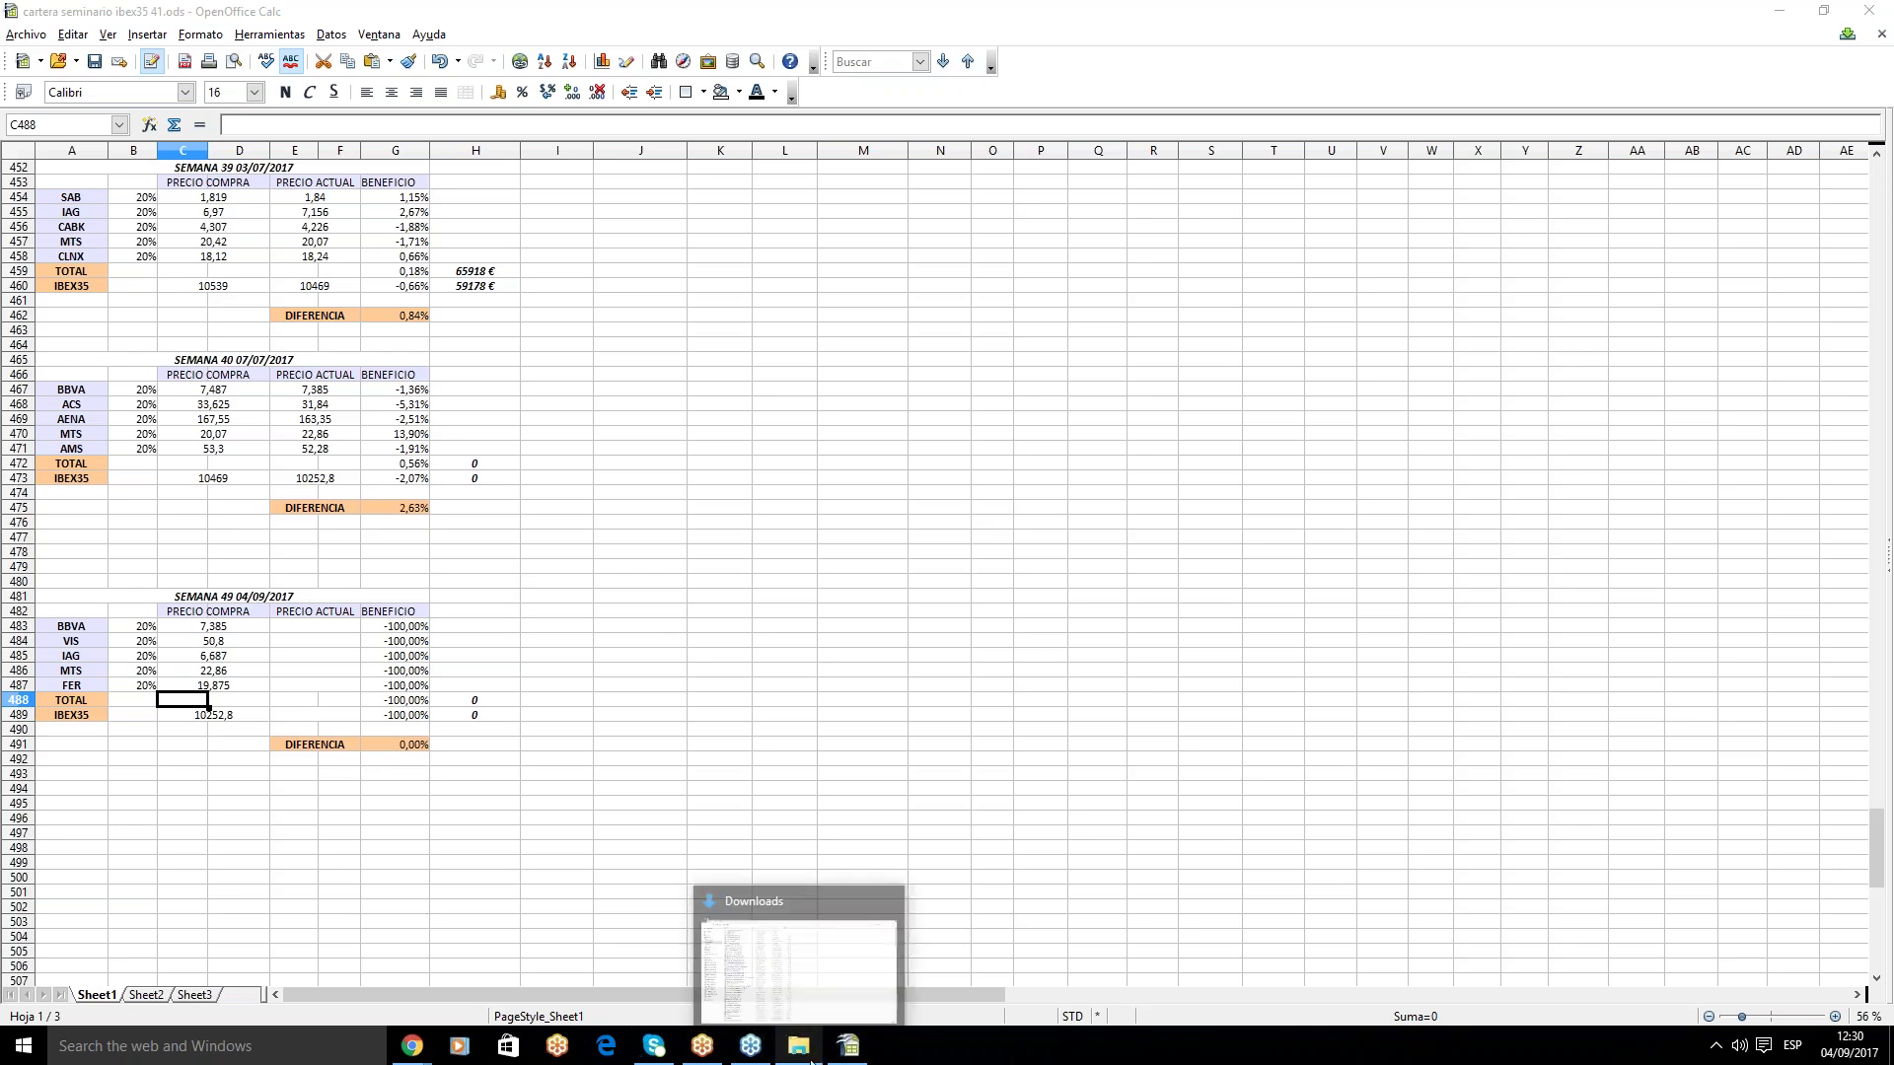
- Correct FER's purchase price in C487 to 19,075
{"action": "mouse_move", "coordinate": [841, 1042]}
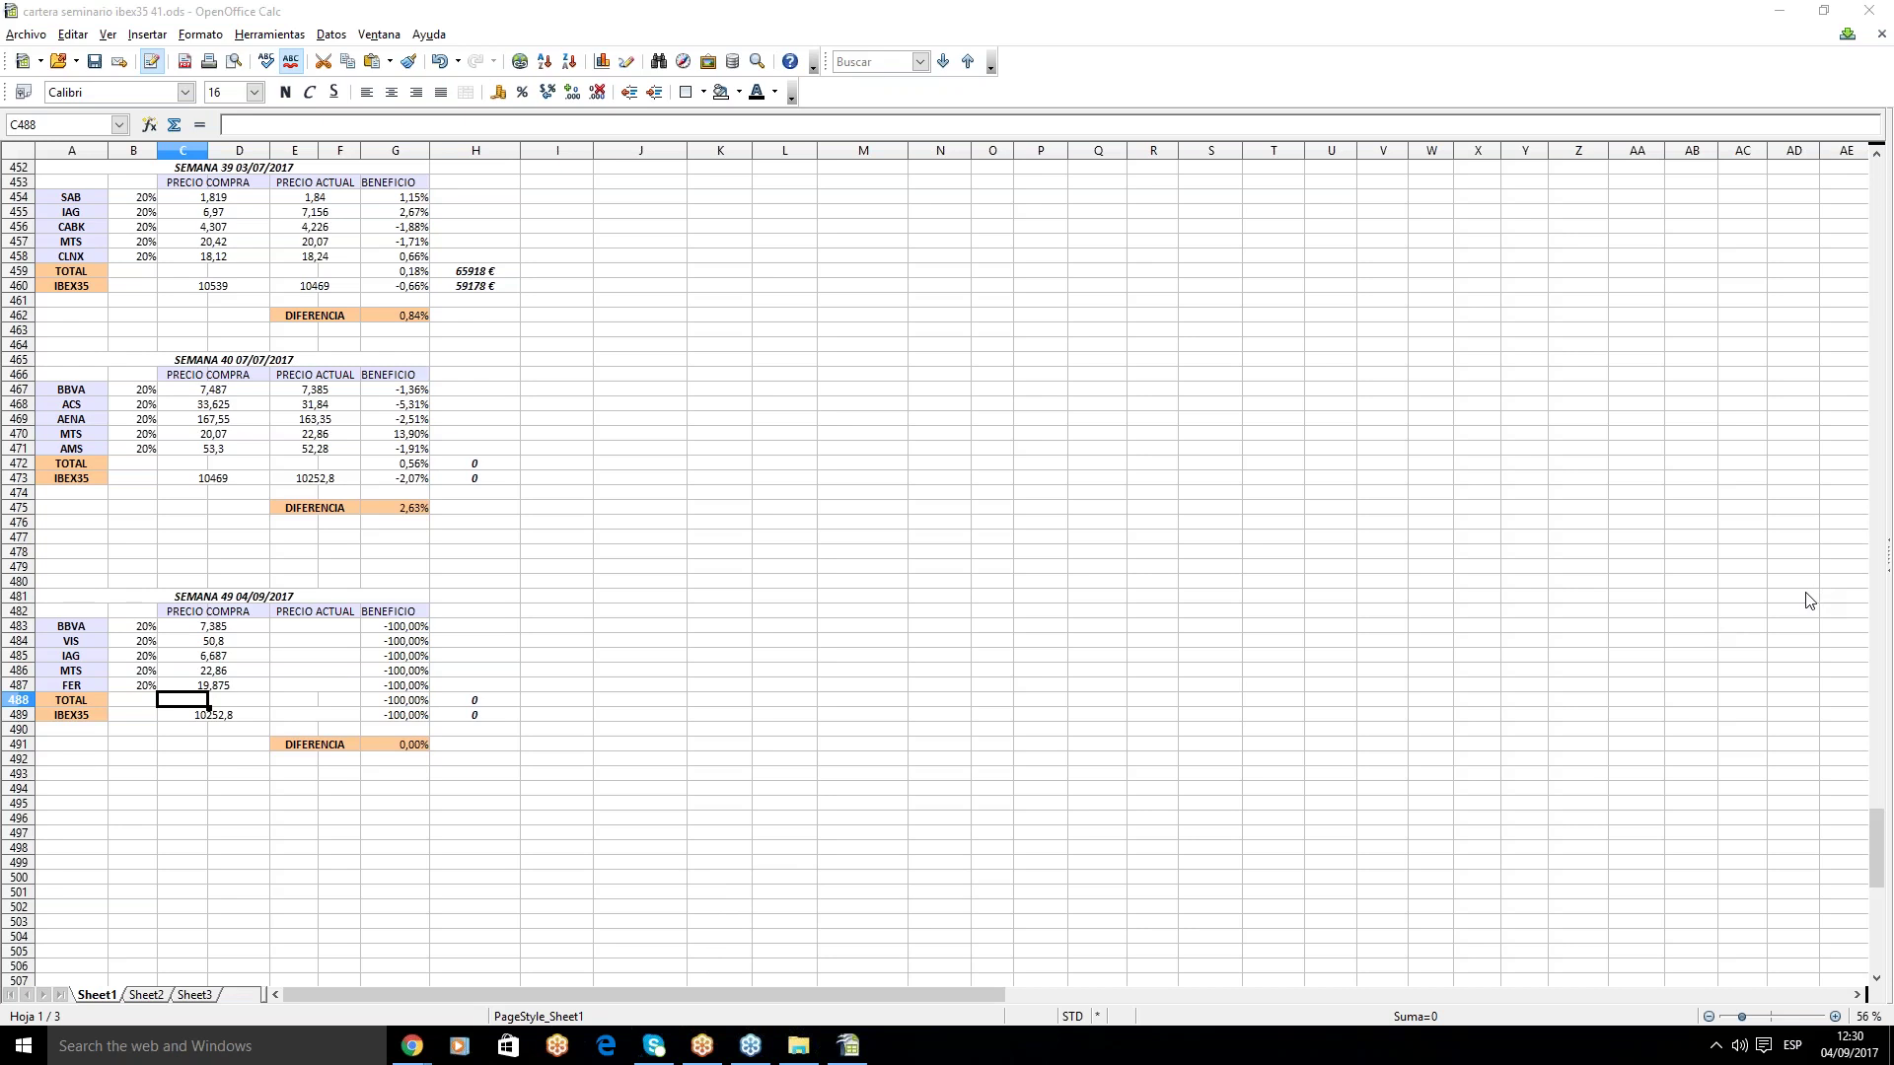
{"action": "left_click", "coordinate": [260, 685]}
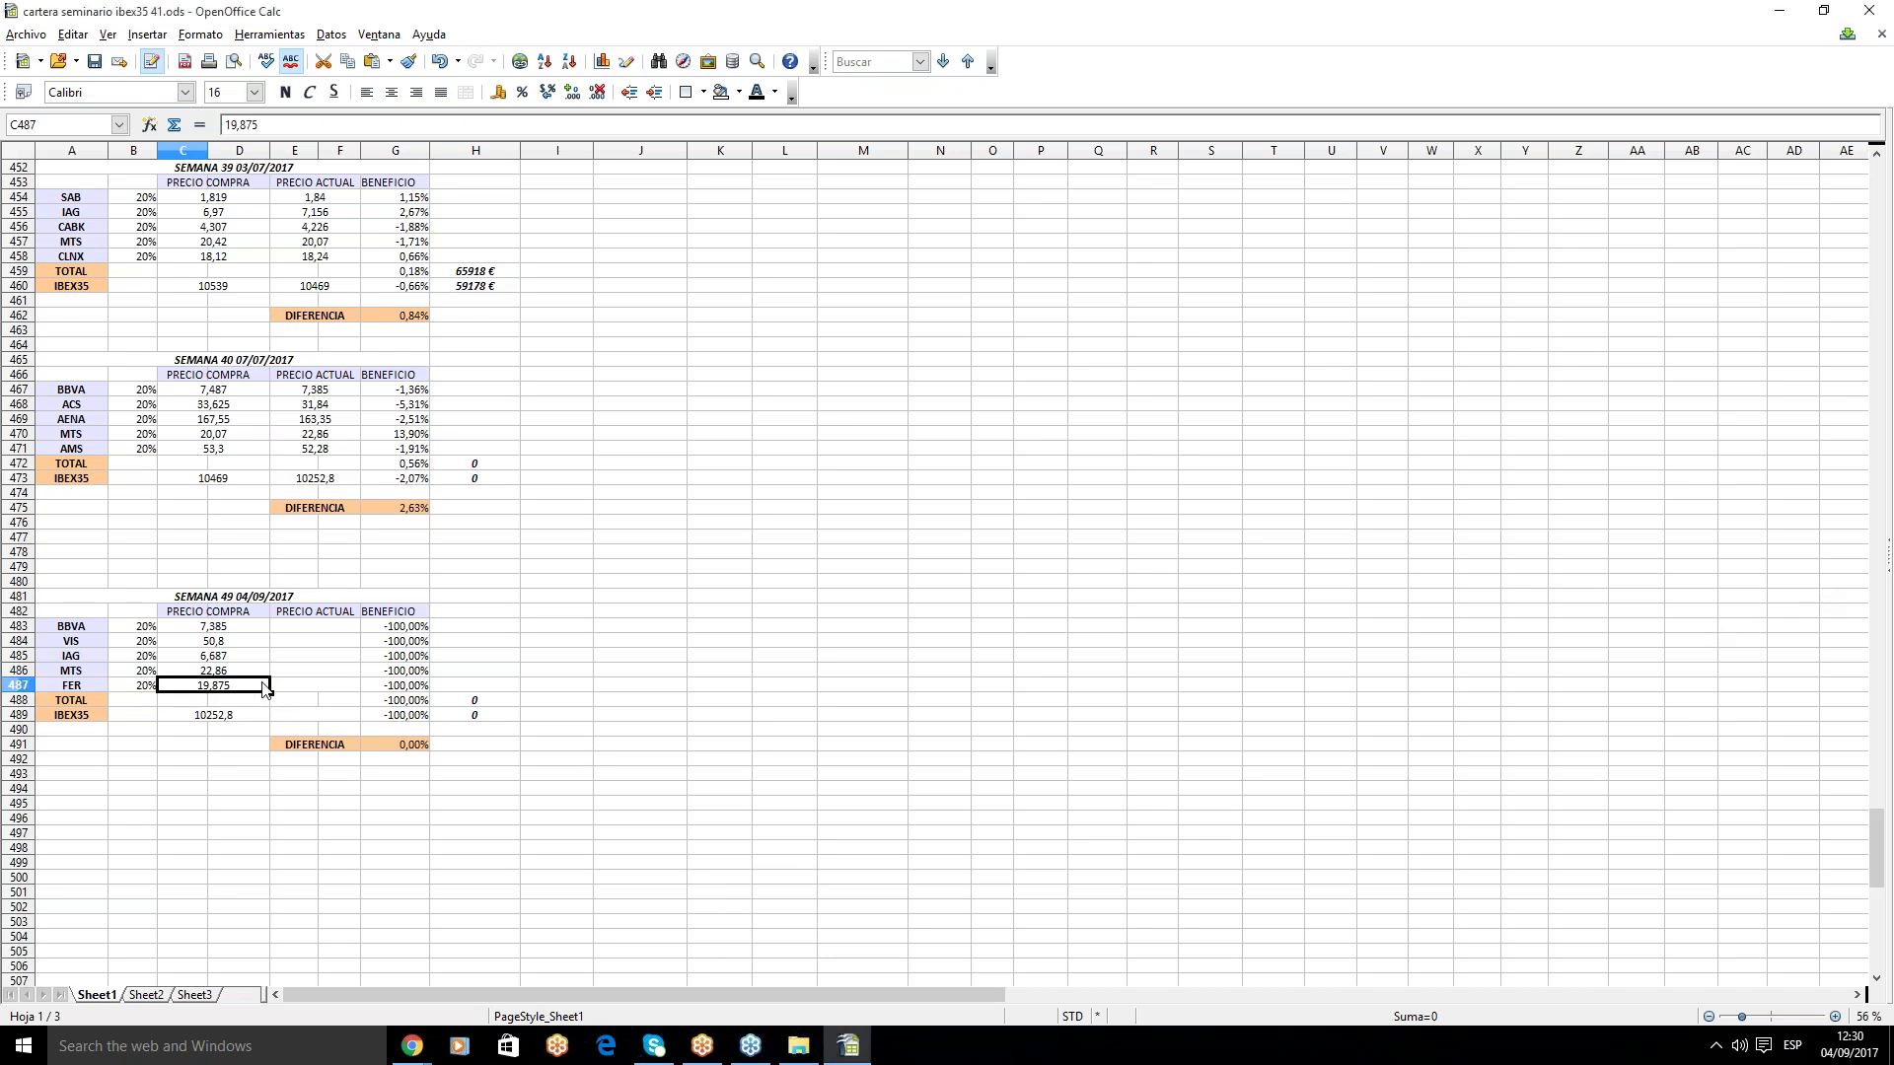
{"action": "left_click", "coordinate": [244, 128]}
{"action": "key", "text": "BackSpace"}
{"action": "type", "text": "0"}
{"action": "key", "text": "Return"}
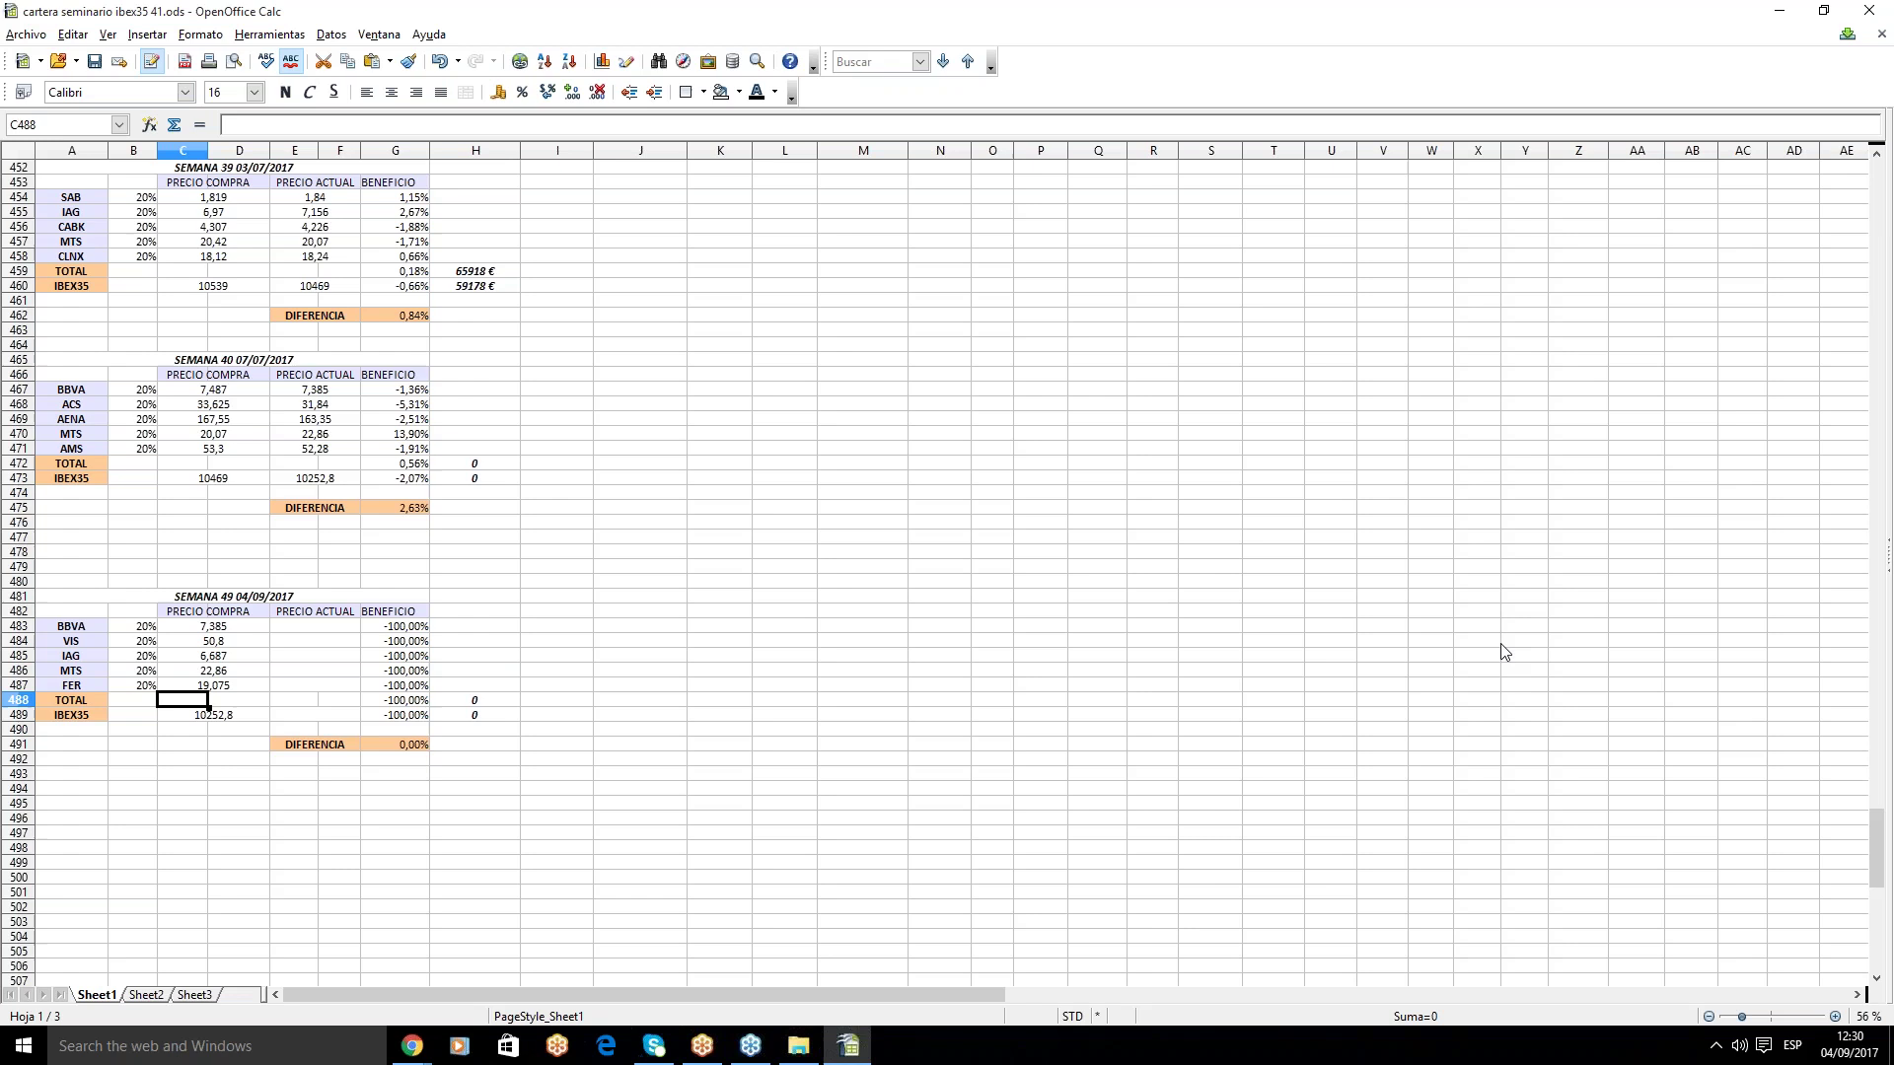
{"action": "left_click", "coordinate": [409, 1047]}
- Place a text label containing the contact e-mail address on the FER.ES chart
{"action": "left_click", "coordinate": [390, 1000]}
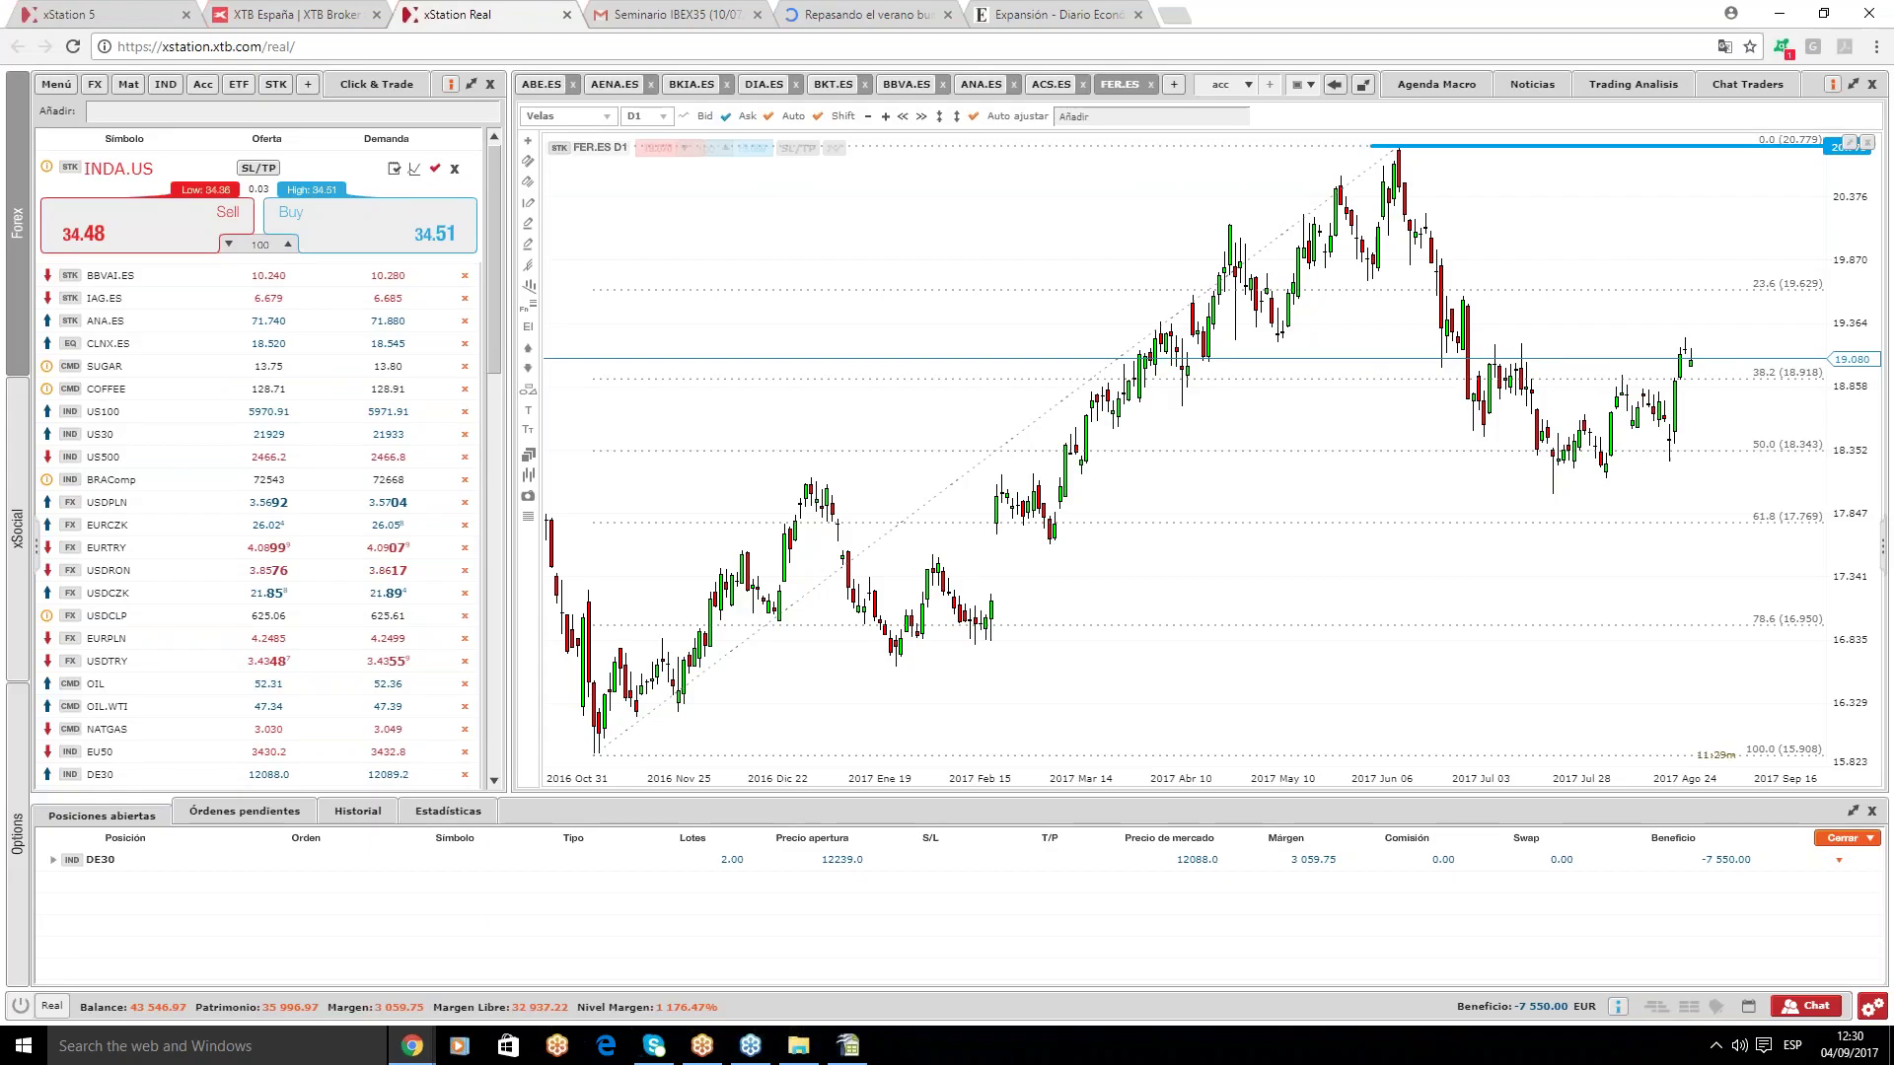
{"action": "left_click", "coordinate": [529, 431]}
{"action": "left_click", "coordinate": [719, 305]}
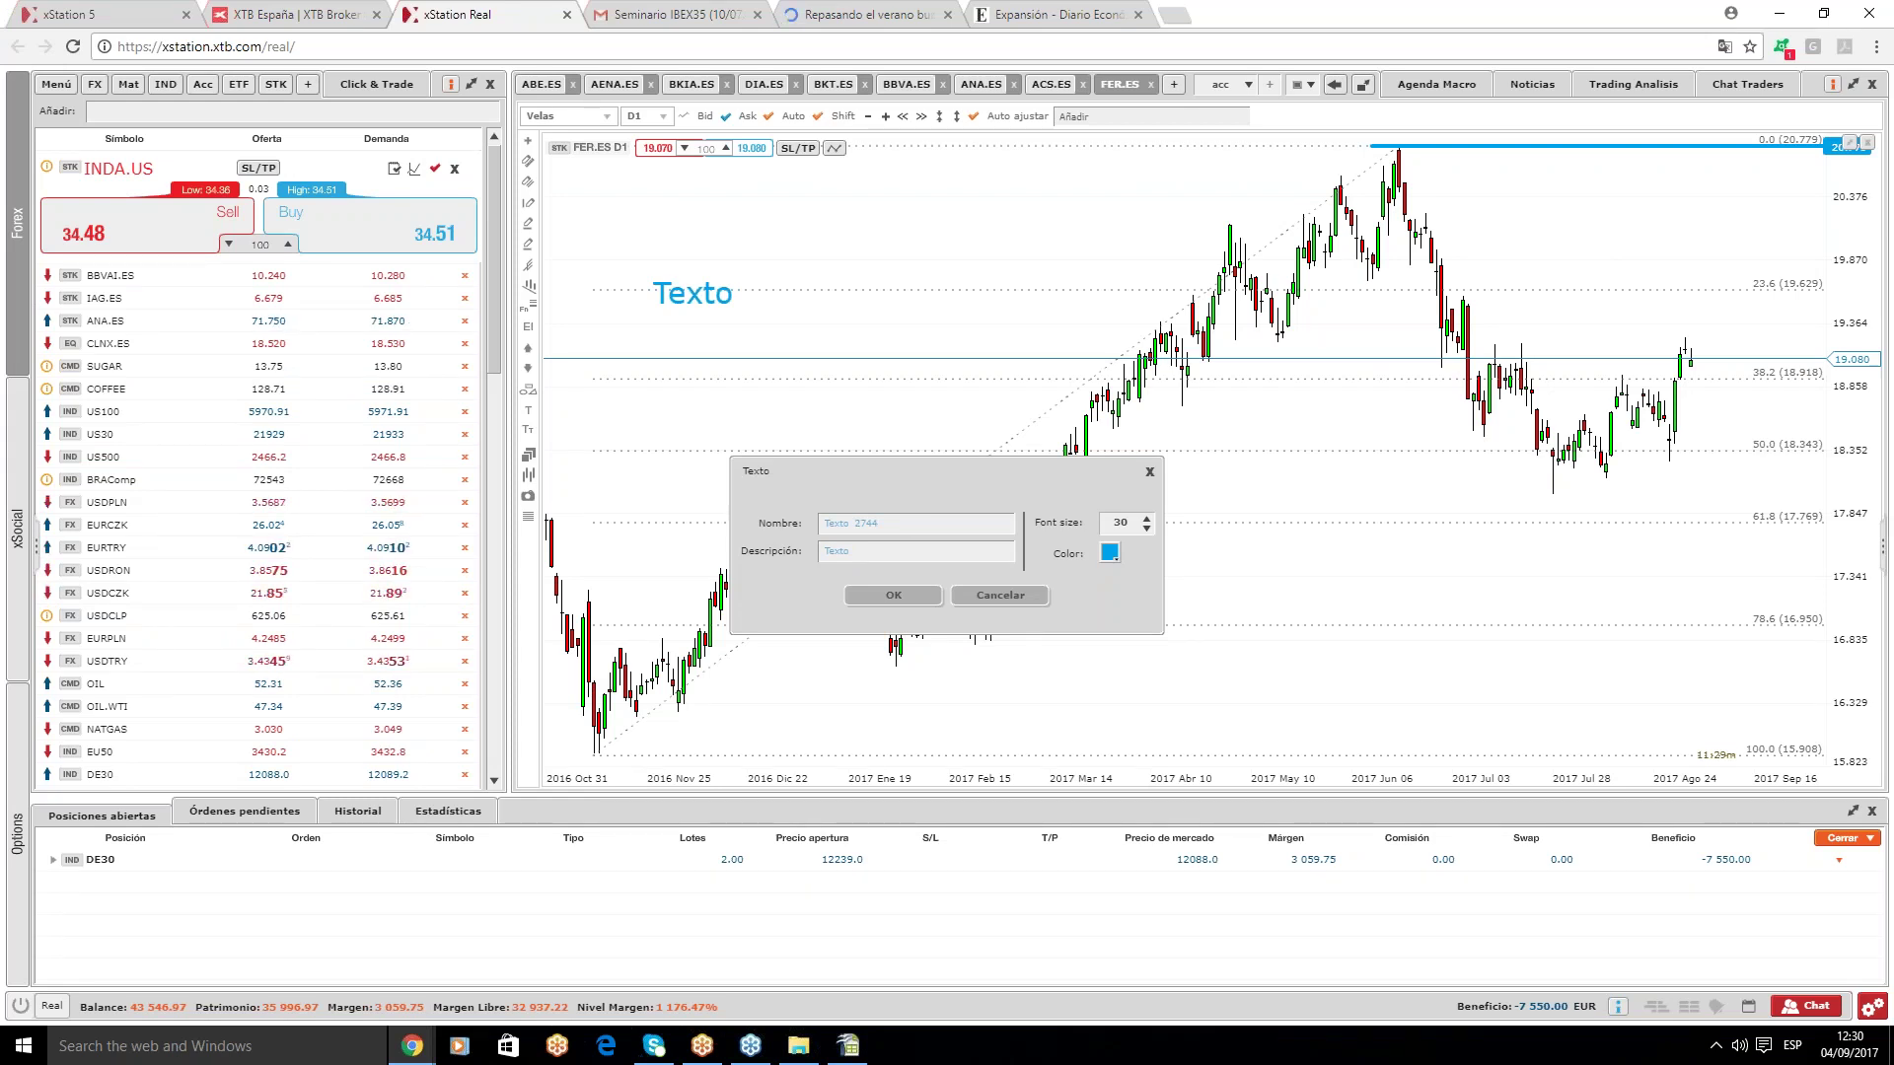
{"action": "left_click_drag", "start_coordinate": [888, 470], "coordinate": [996, 169]}
{"action": "double_click", "coordinate": [1010, 250]}
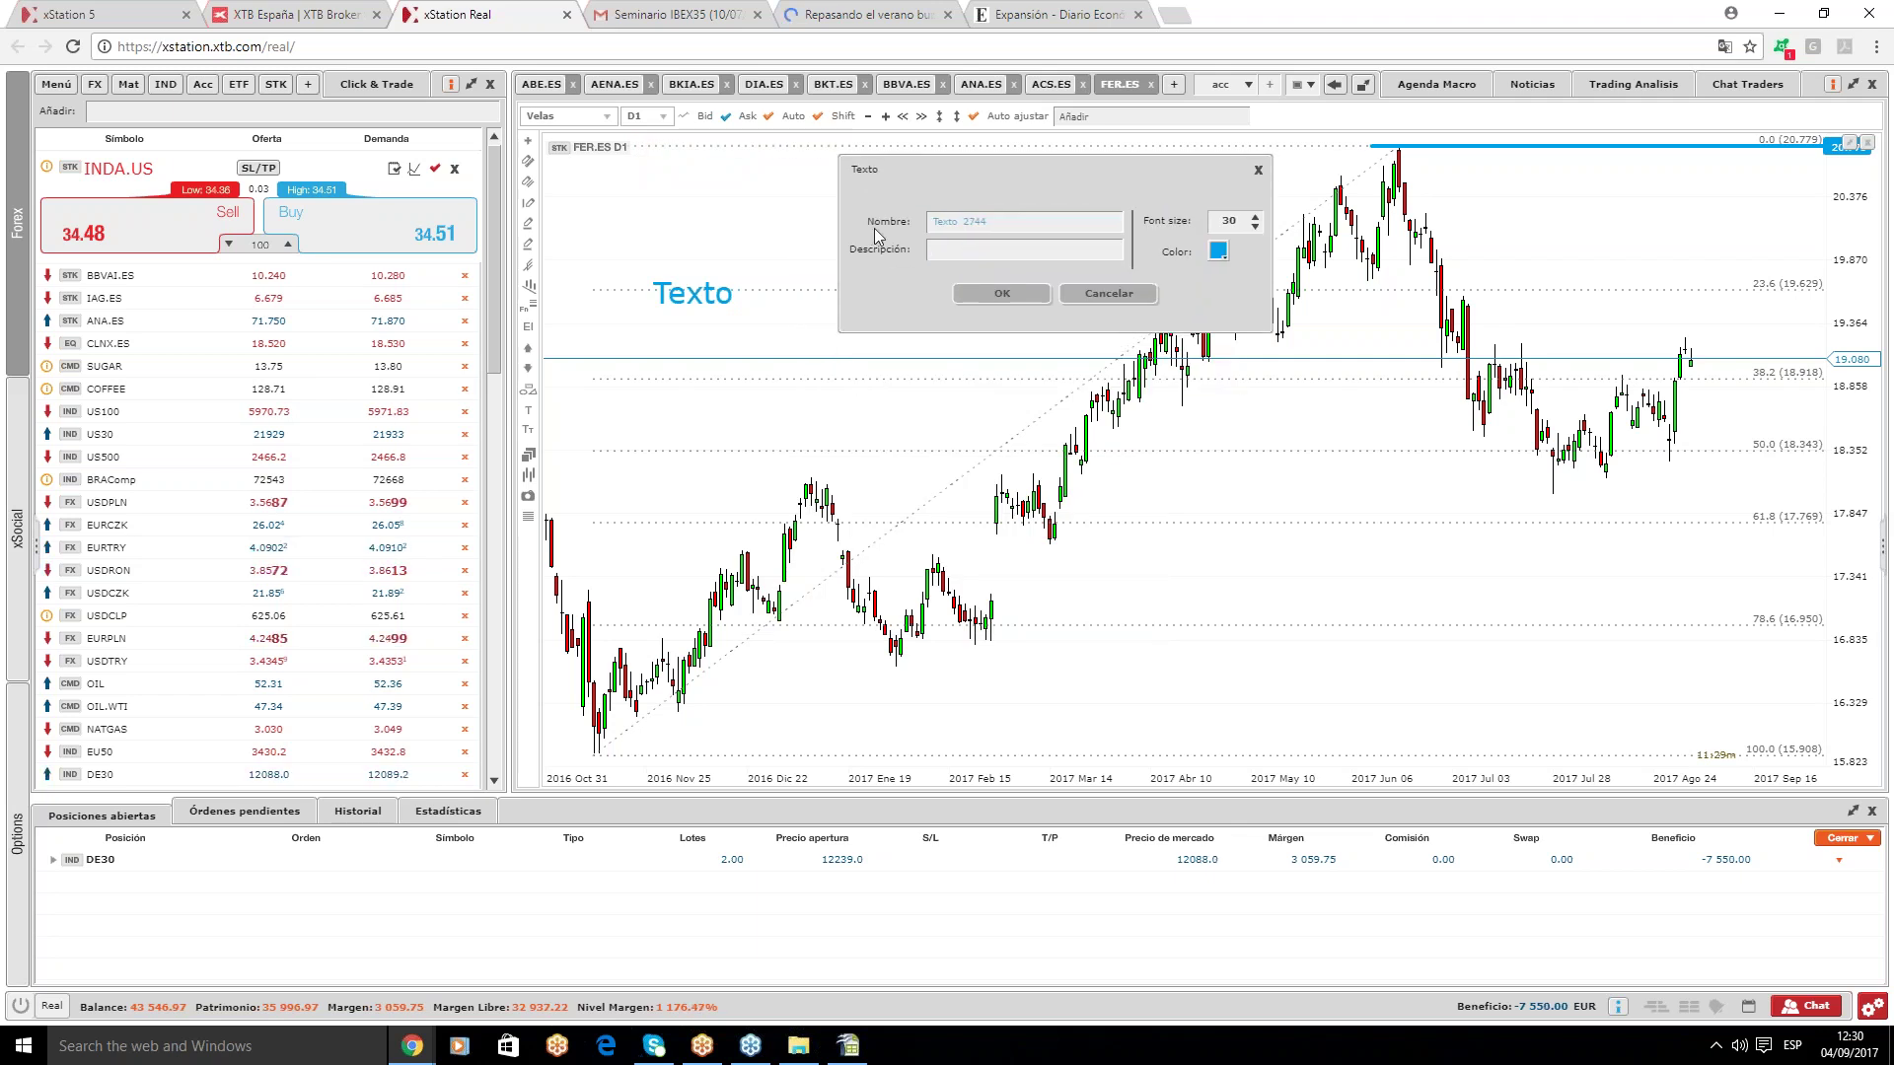
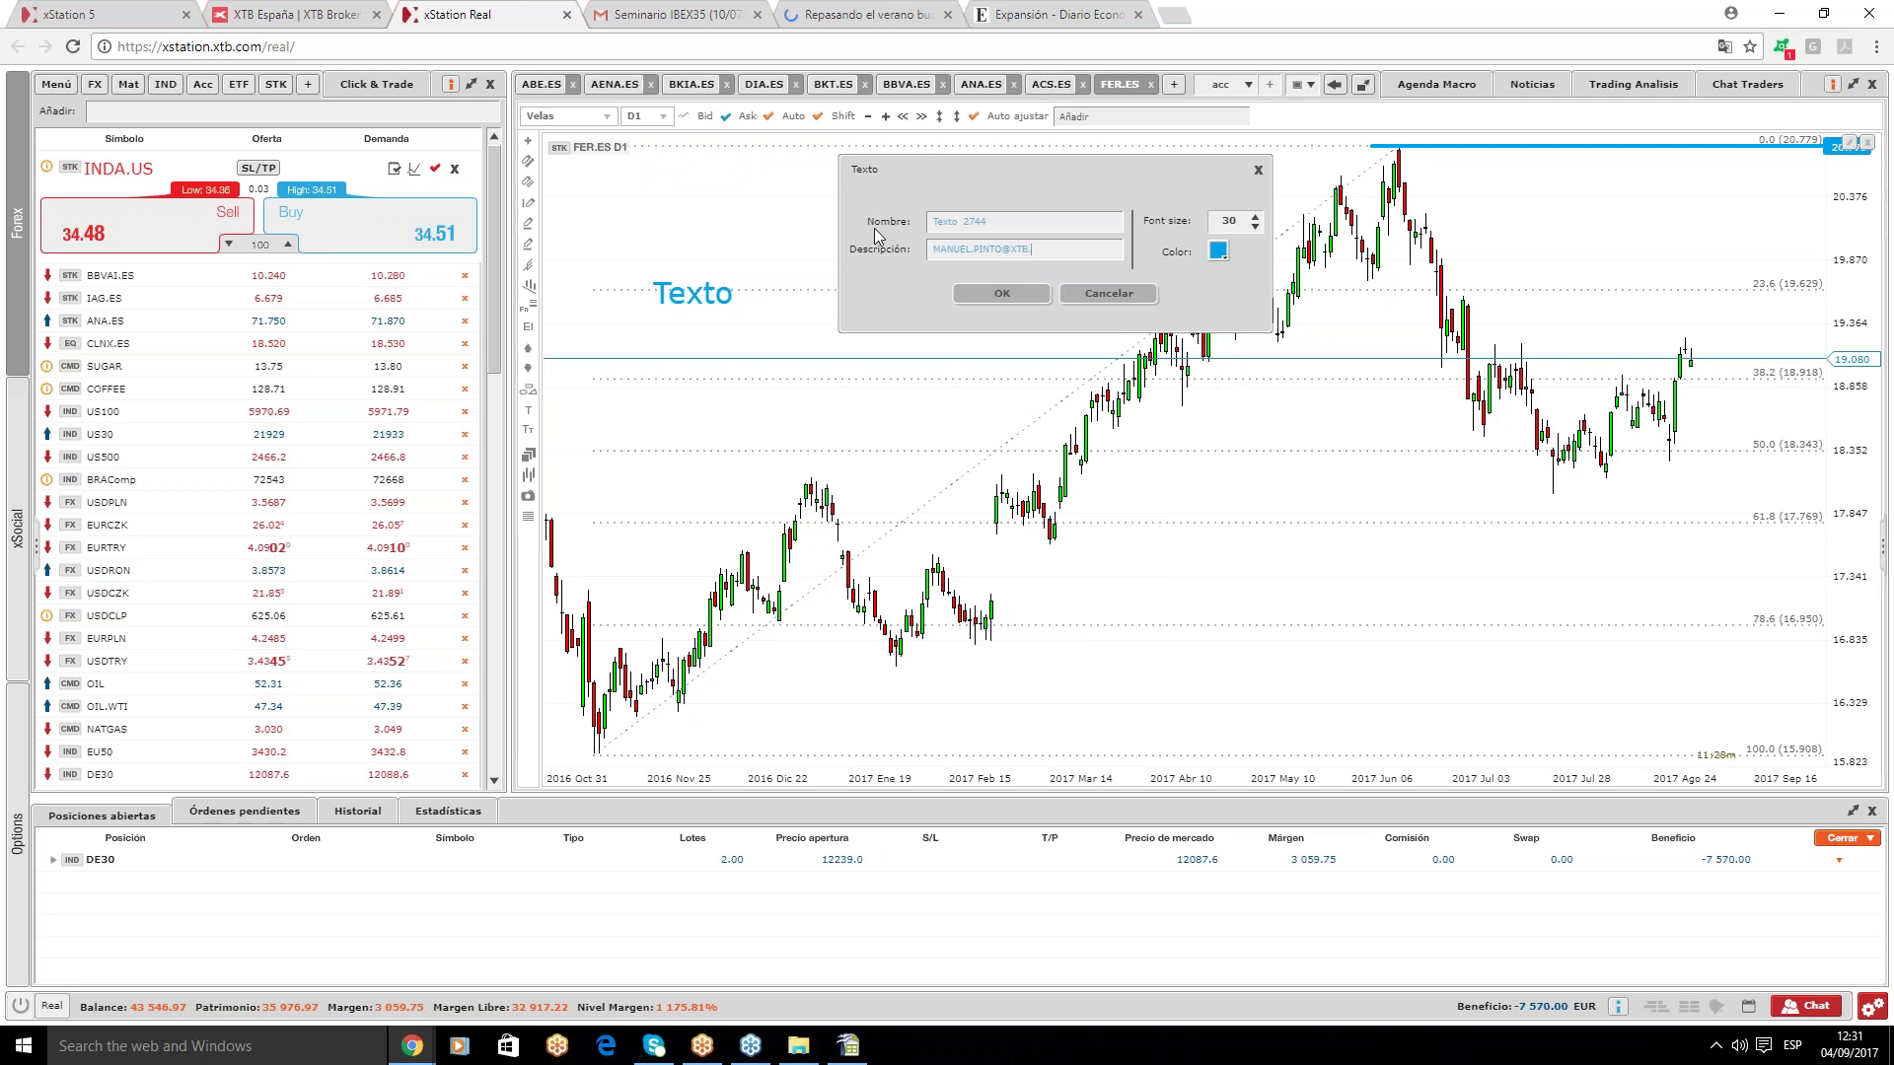
{"action": "key", "text": "Return"}
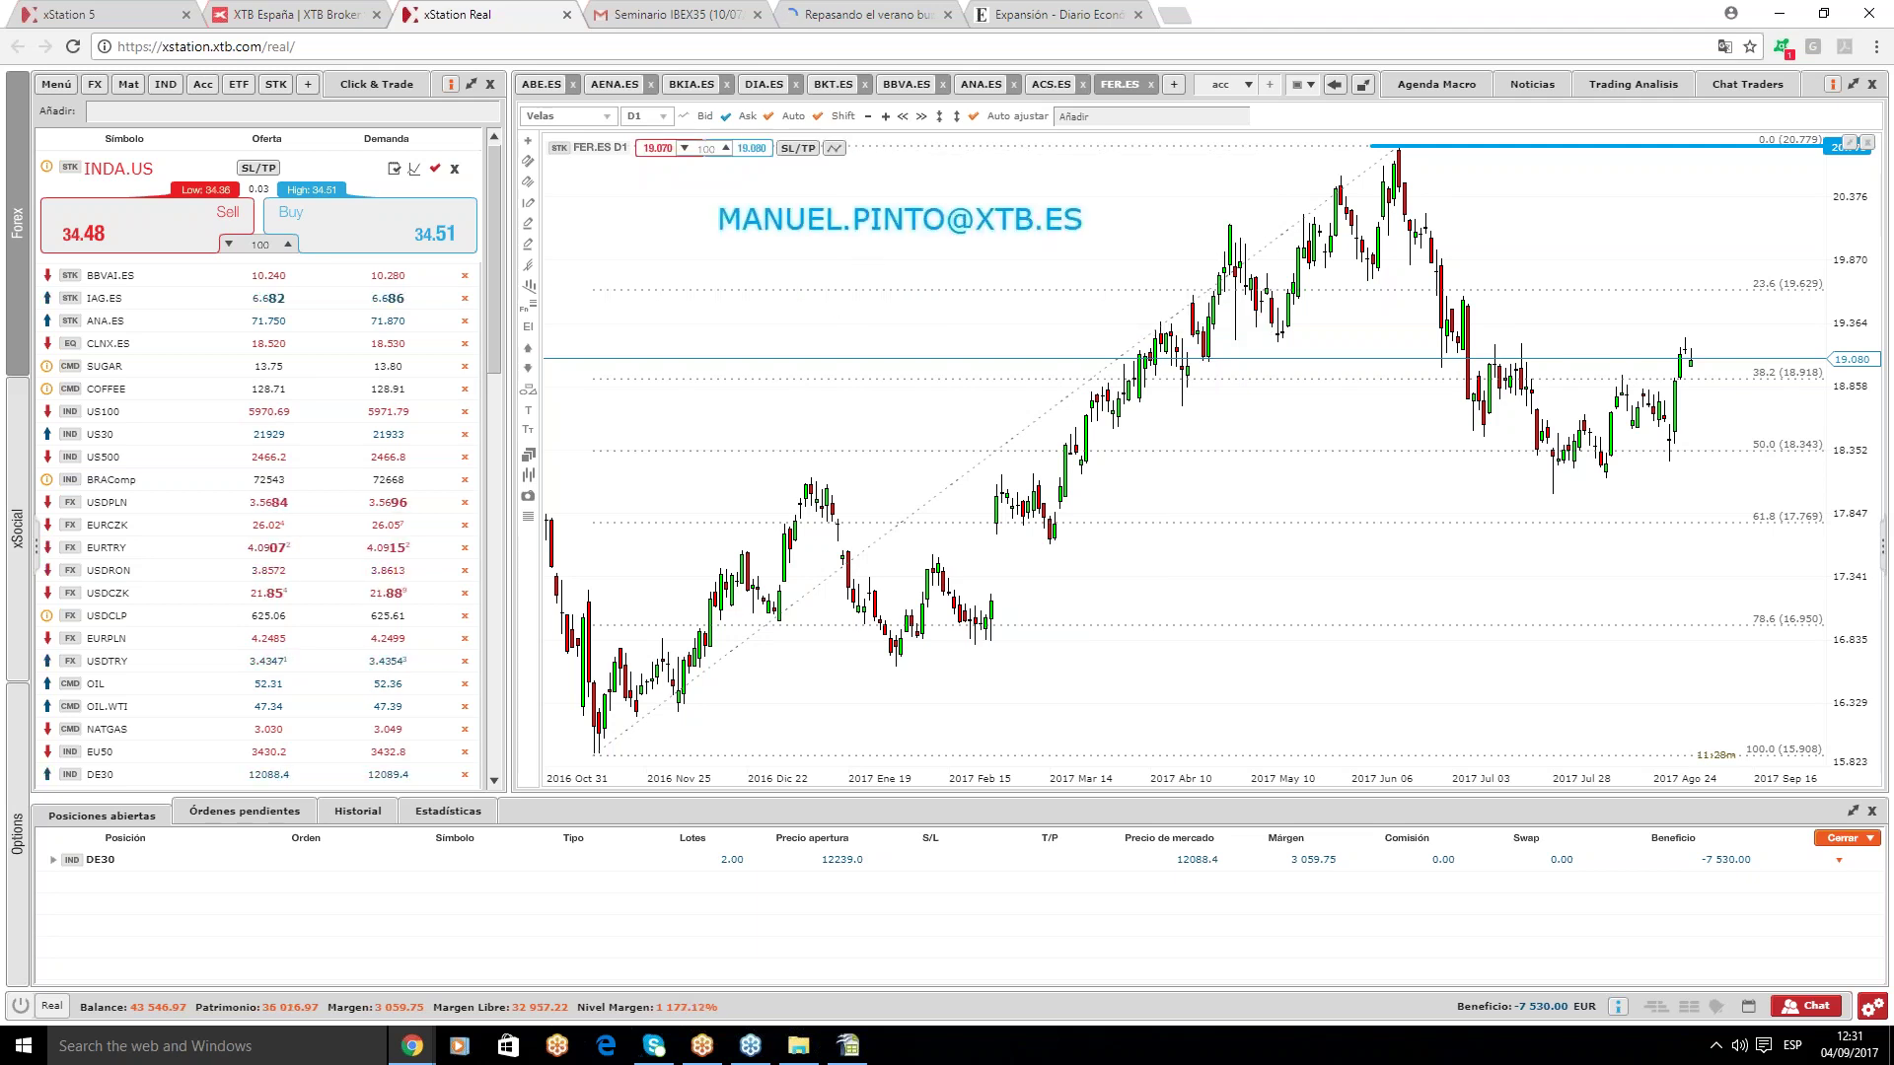
{"action": "left_click", "coordinate": [849, 1045]}
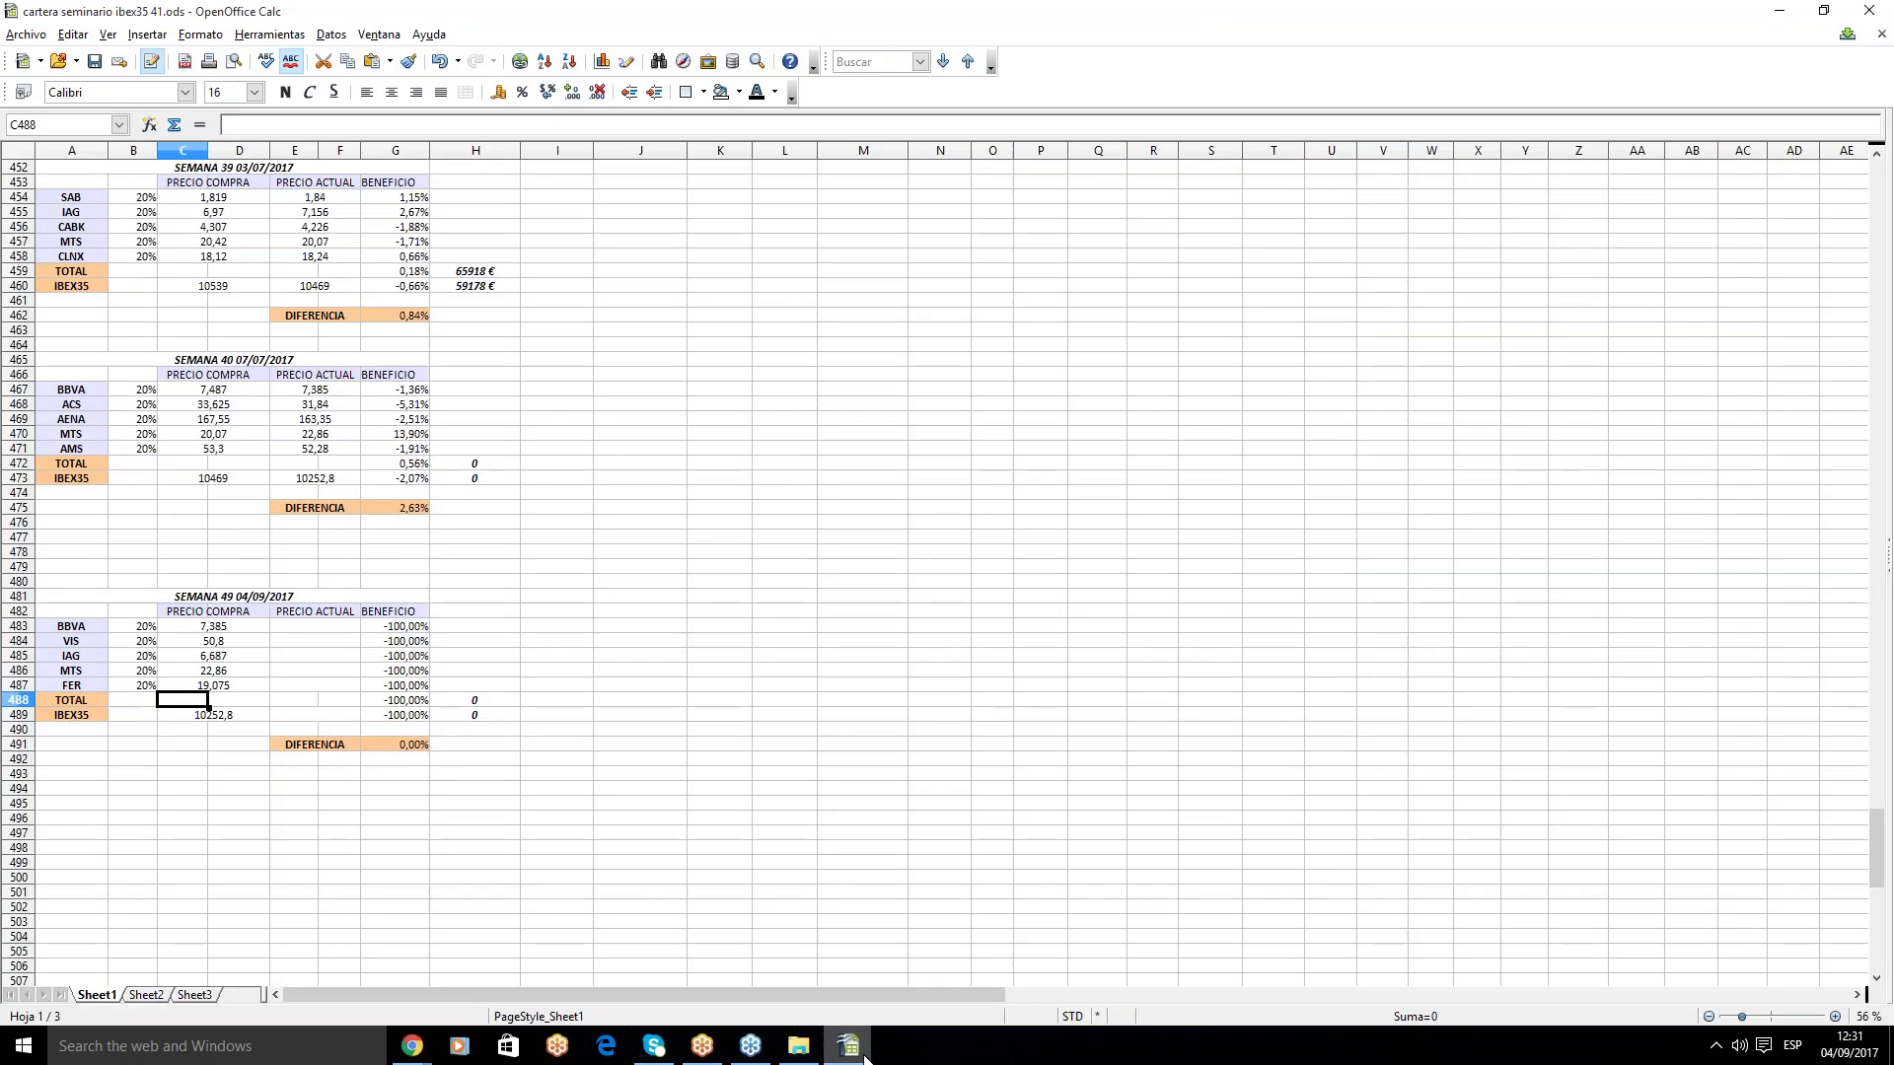
{"action": "left_click", "coordinate": [560, 672]}
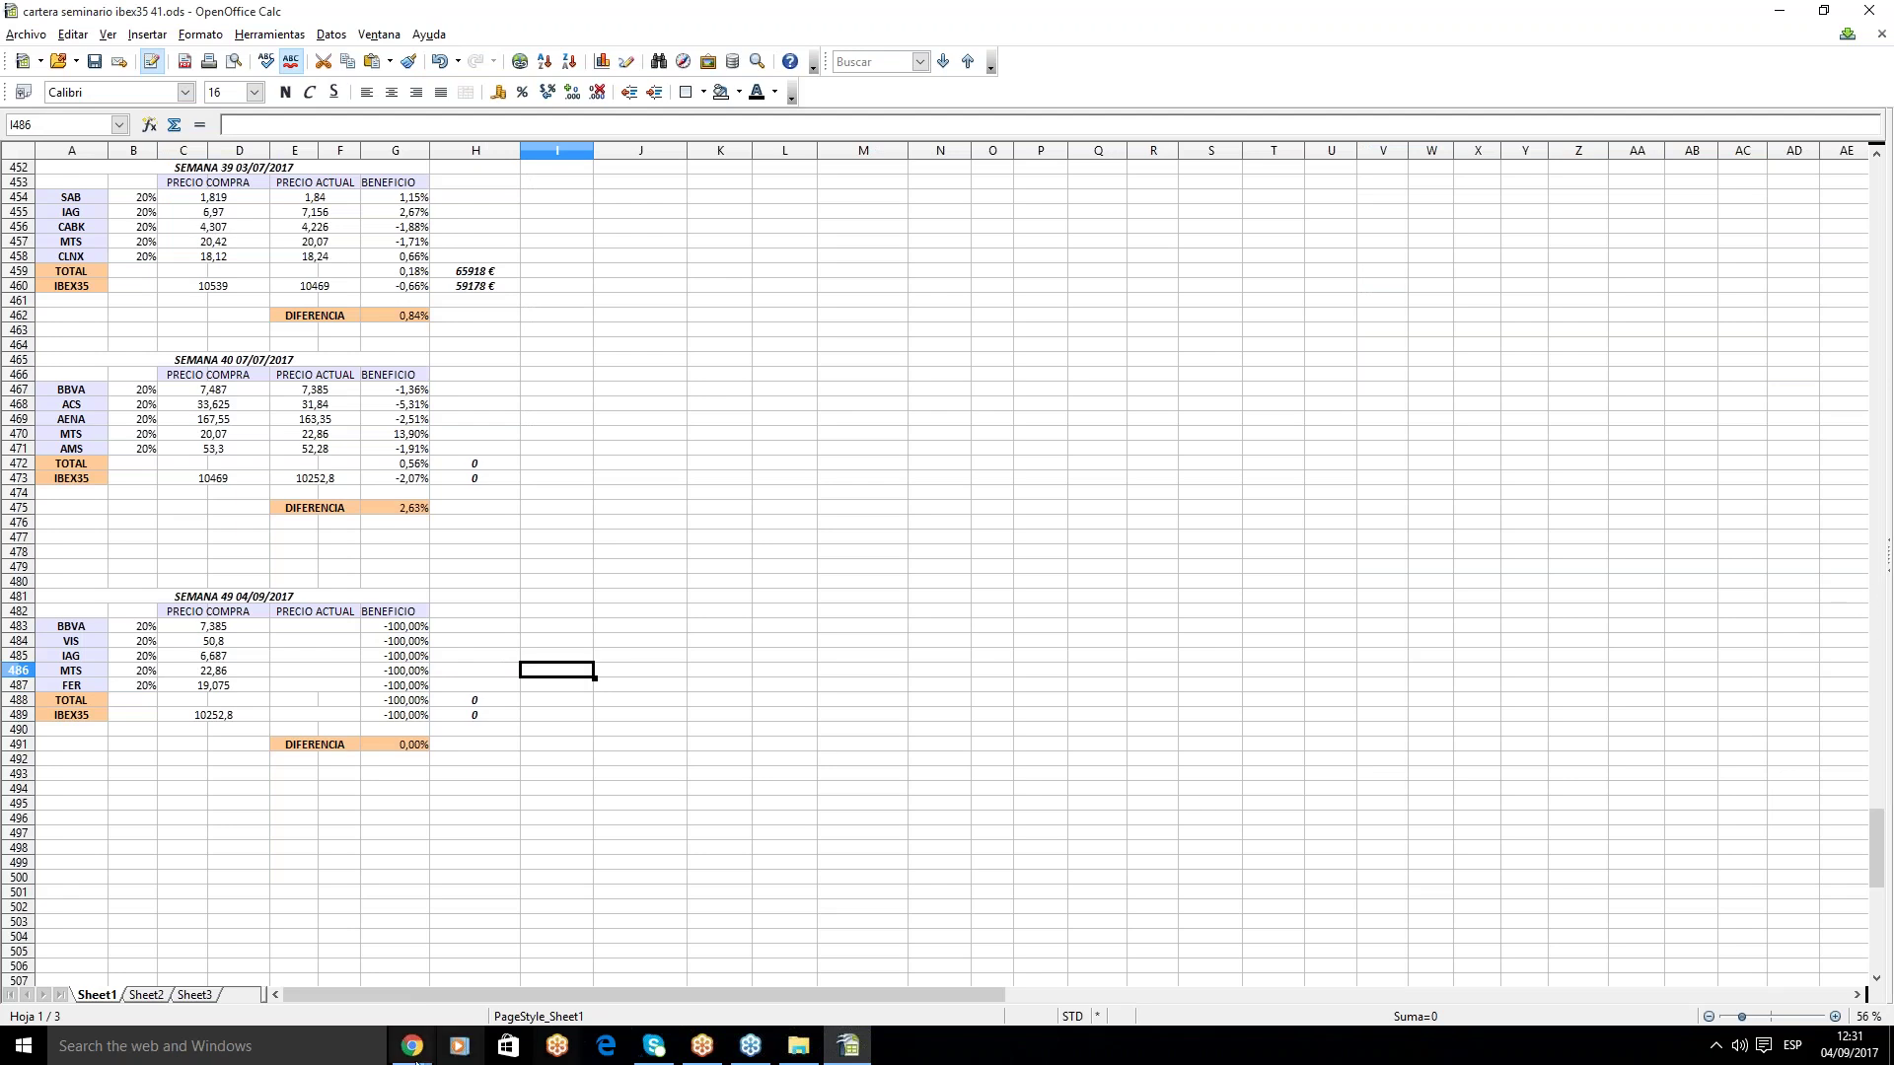
{"action": "mouse_move", "coordinate": [426, 1058]}
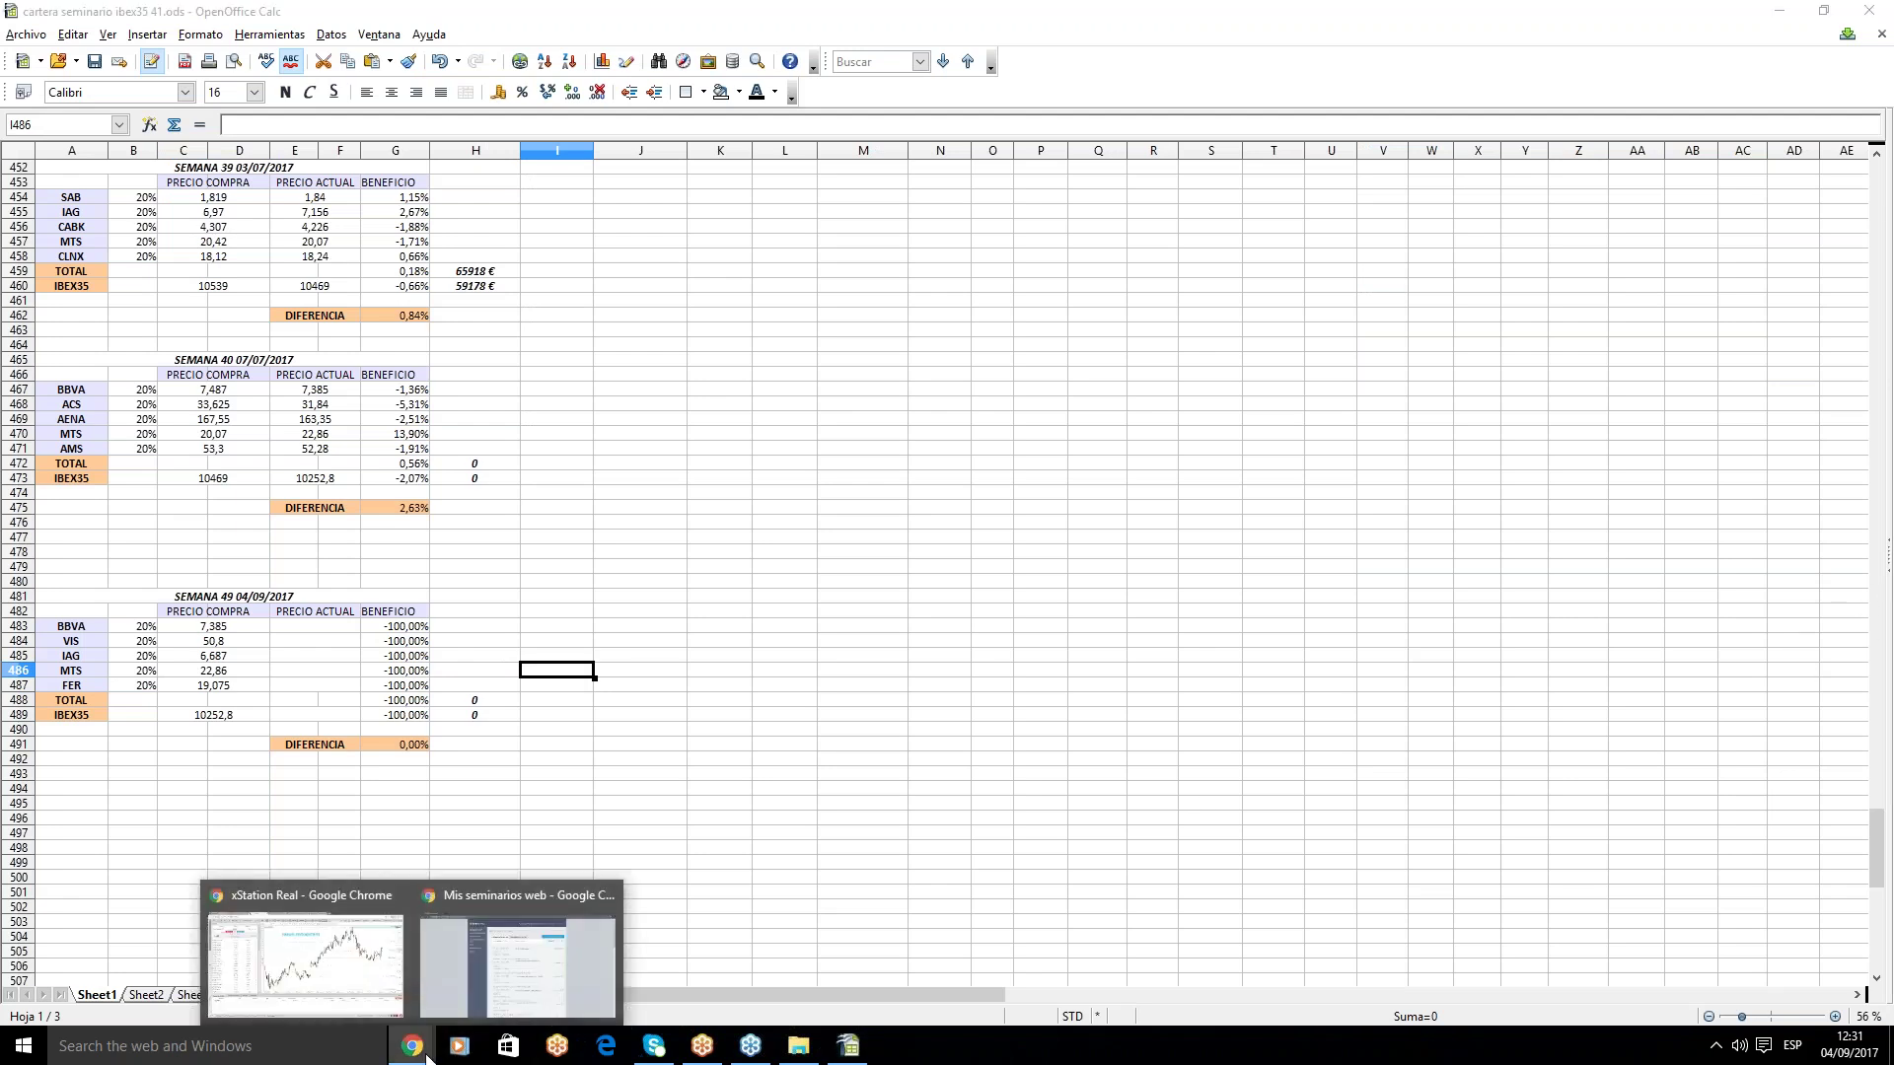
{"action": "left_click", "coordinate": [254, 981]}
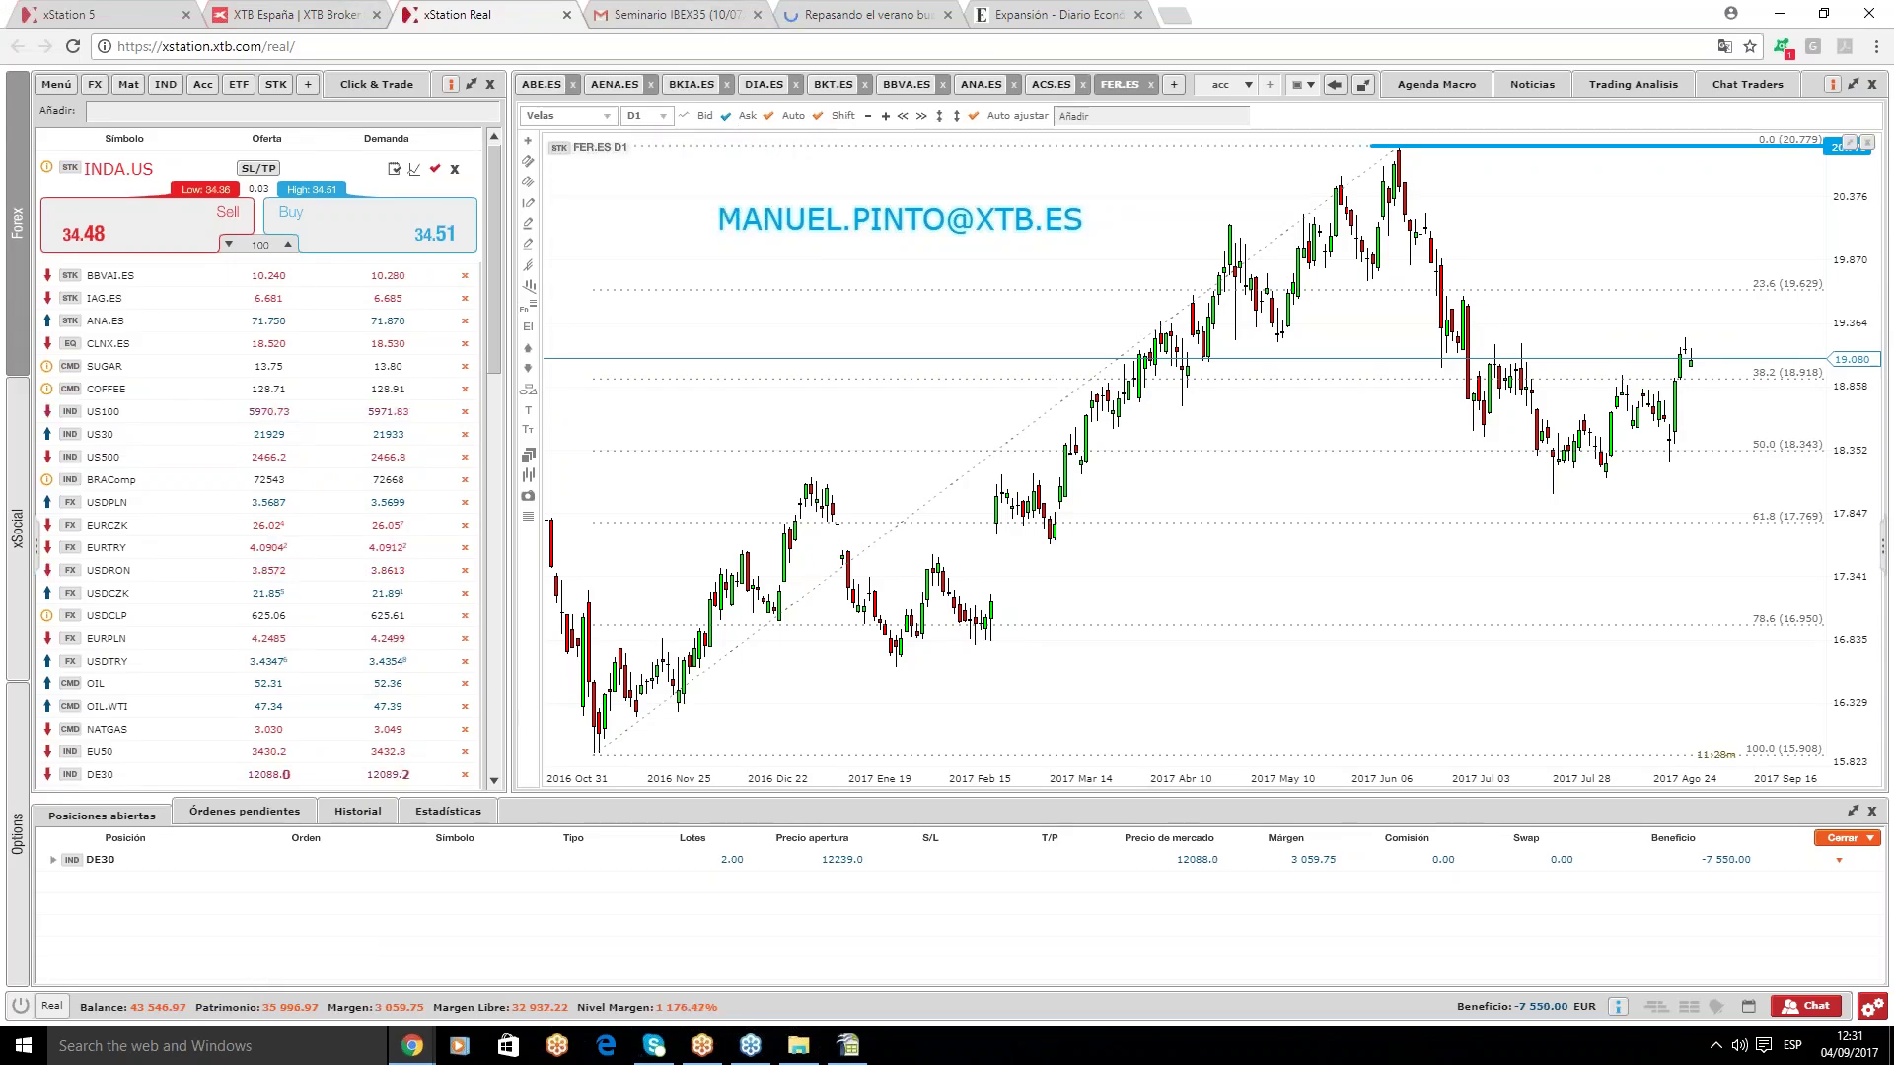
- Switch from the acc2 to the acc3 chart set and focus the IAG.ES daily chart
{"action": "left_click", "coordinate": [1228, 84]}
{"action": "left_click", "coordinate": [1253, 150]}
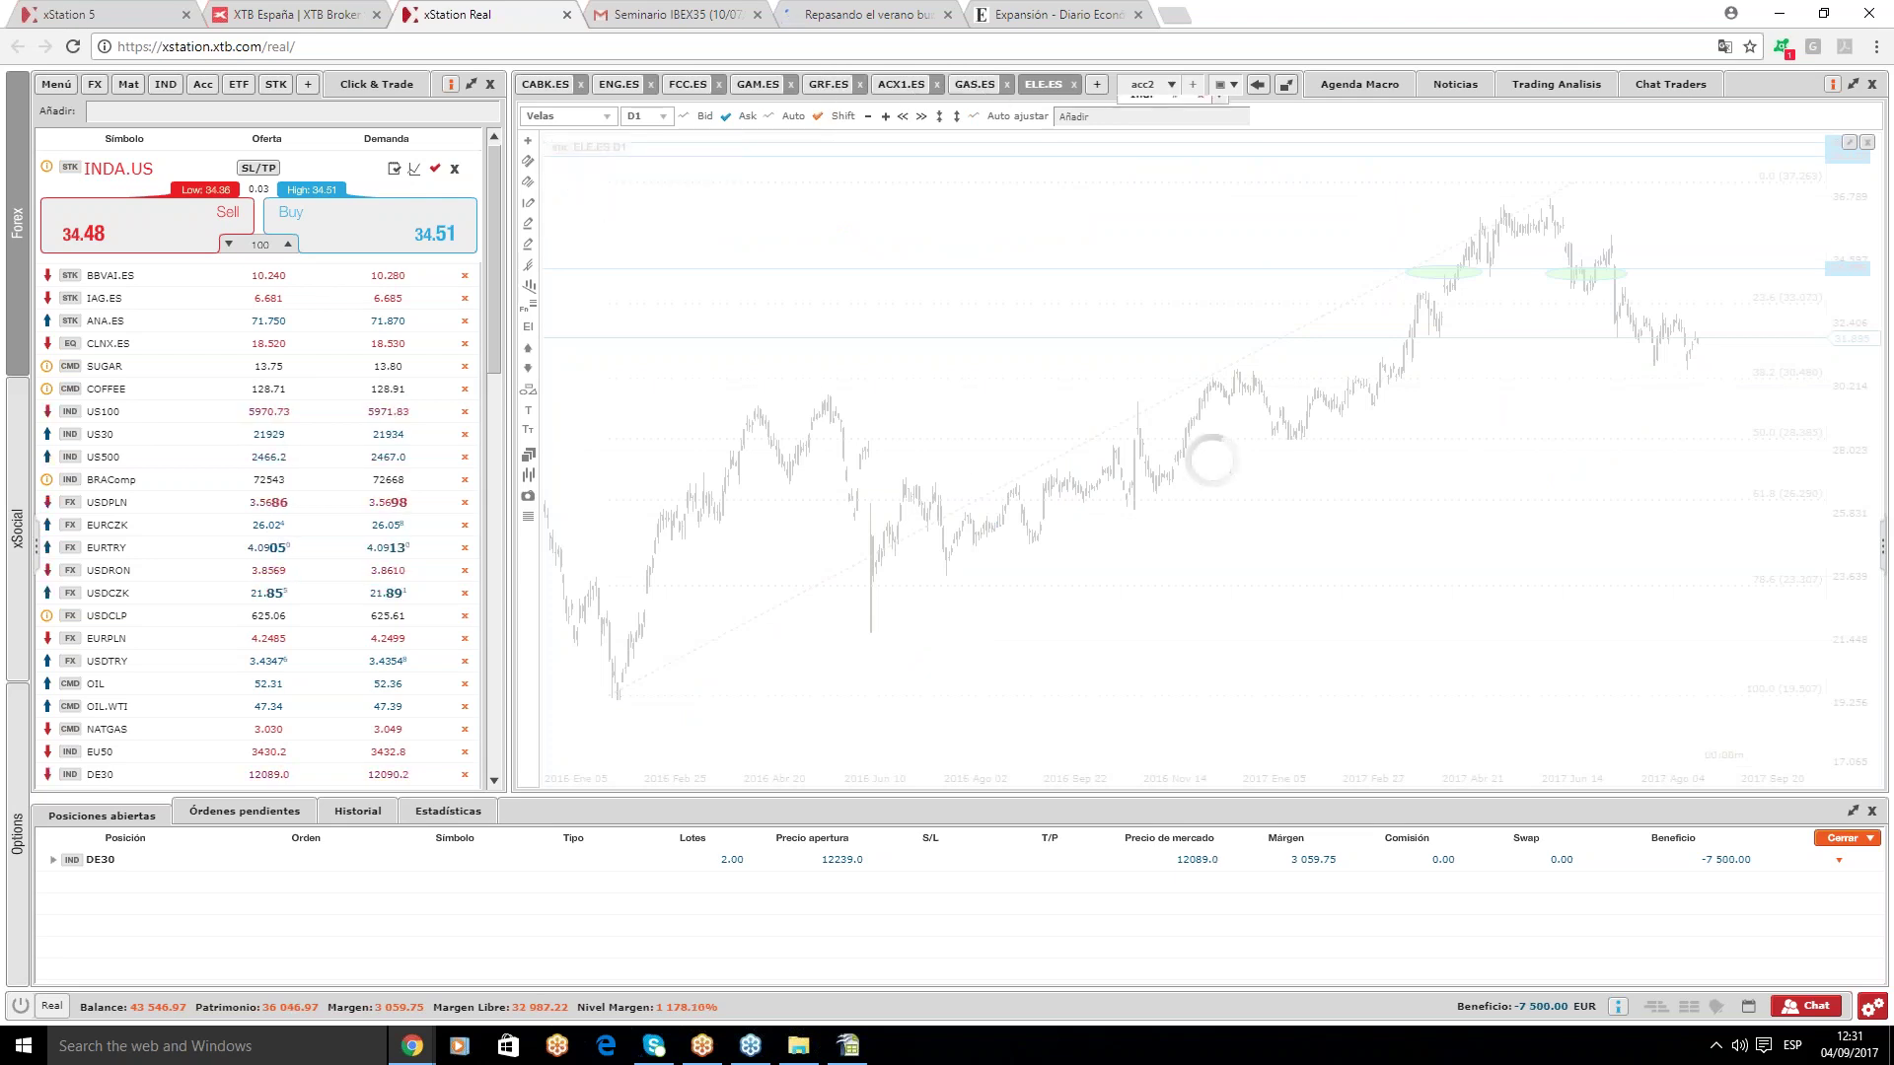
{"action": "left_click", "coordinate": [1173, 86]}
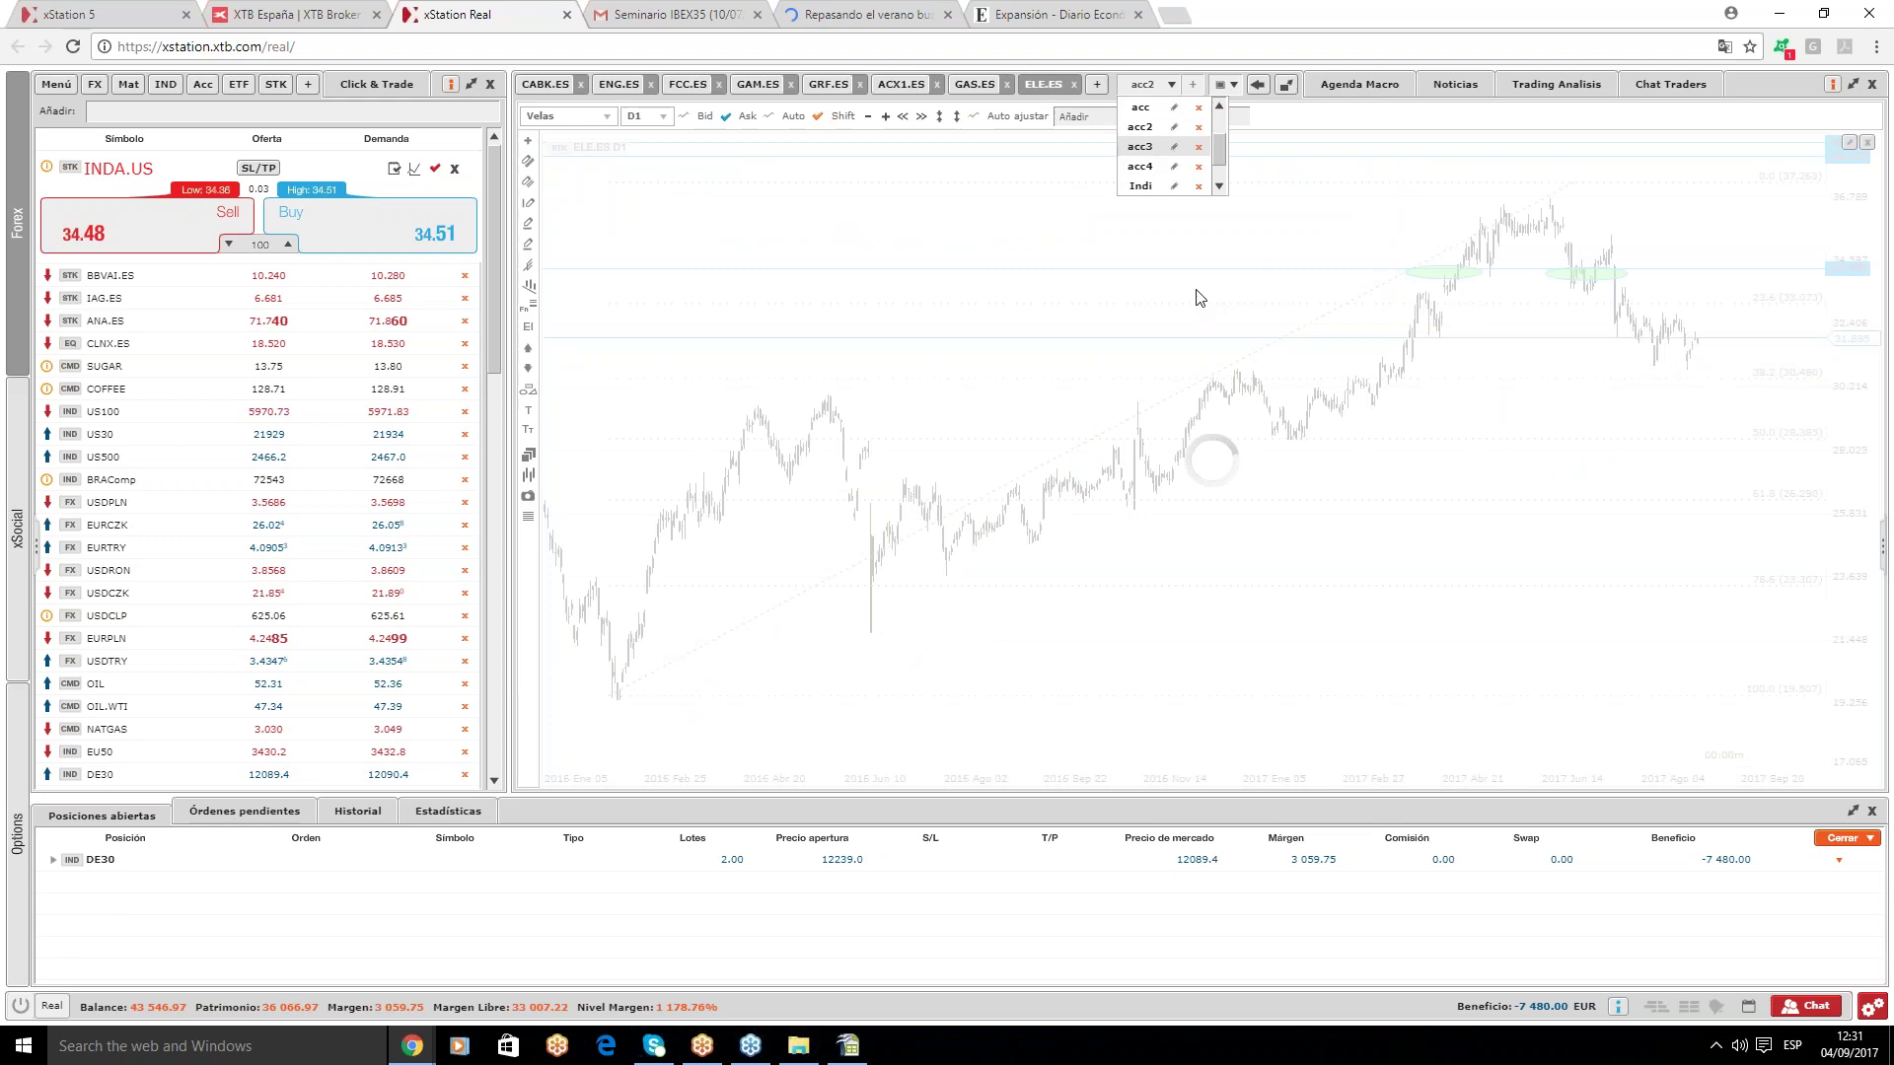
{"action": "key", "text": "Return"}
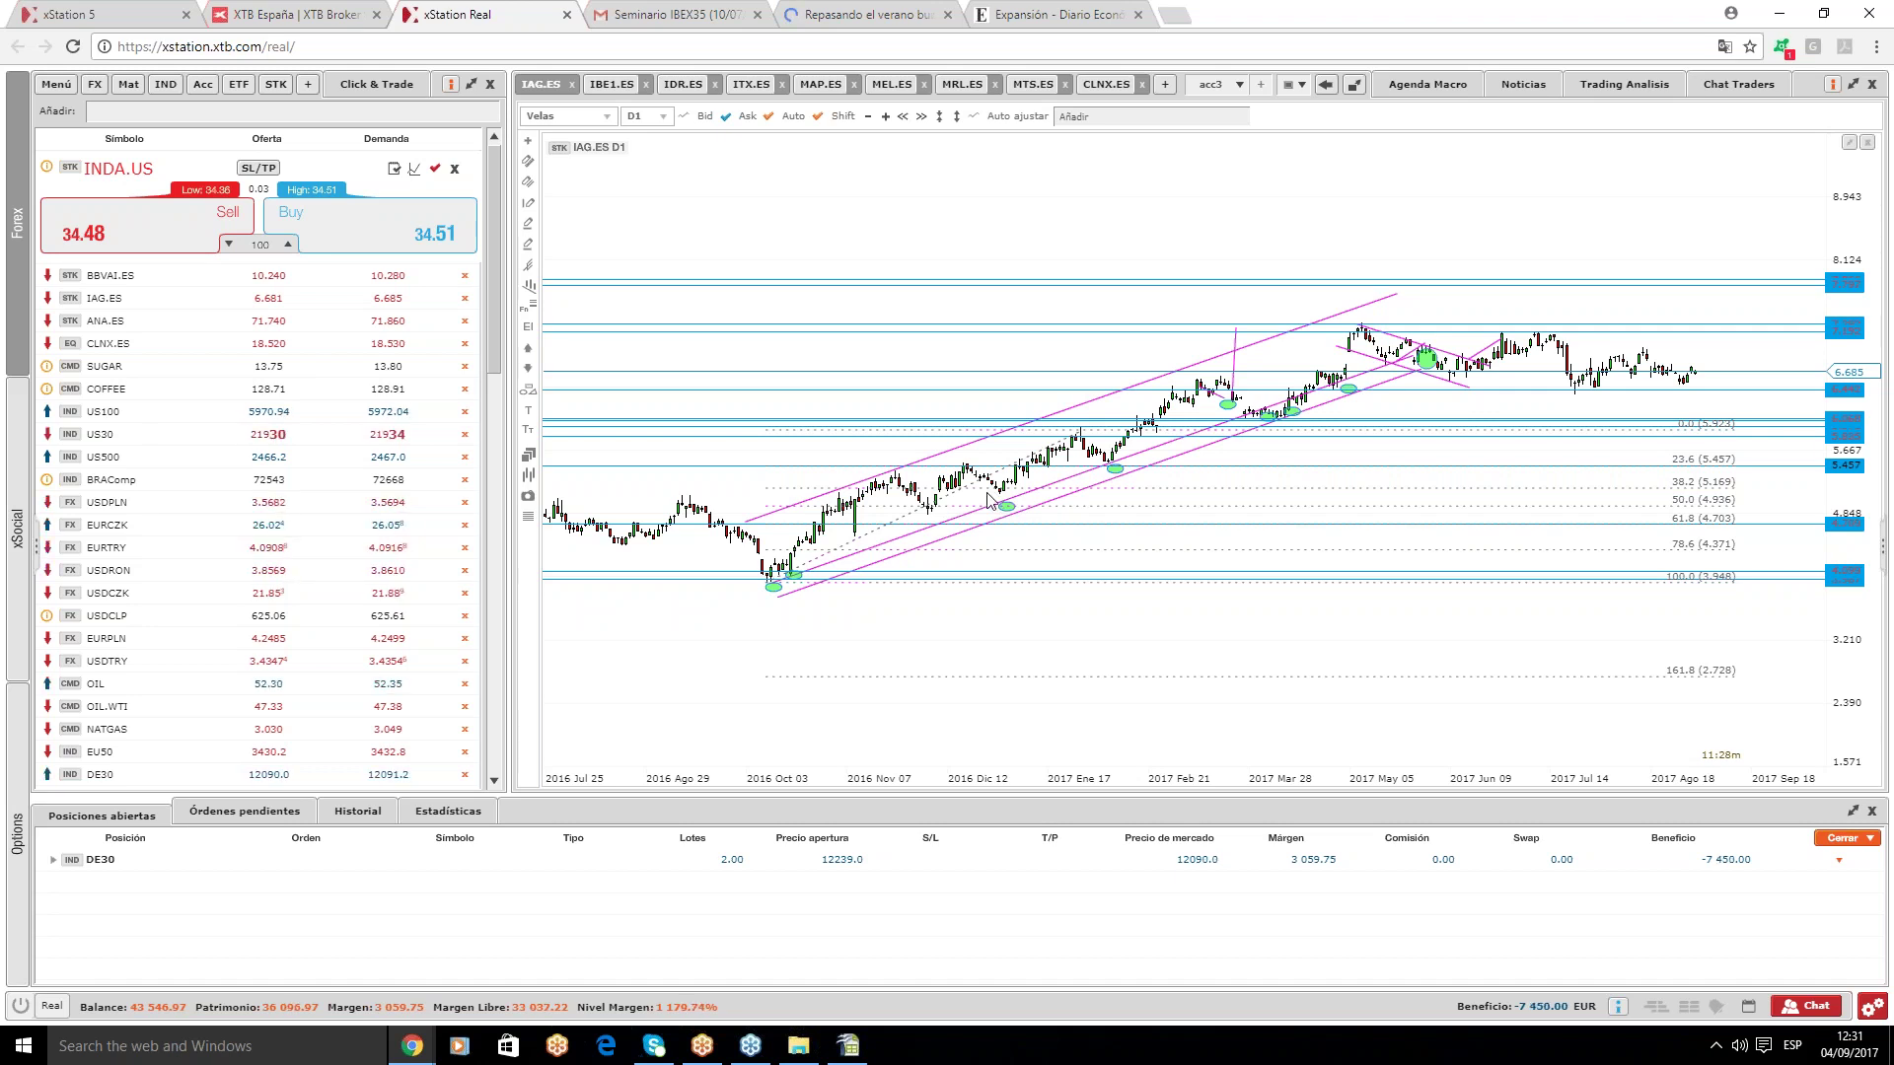
{"action": "left_click", "coordinate": [1007, 565]}
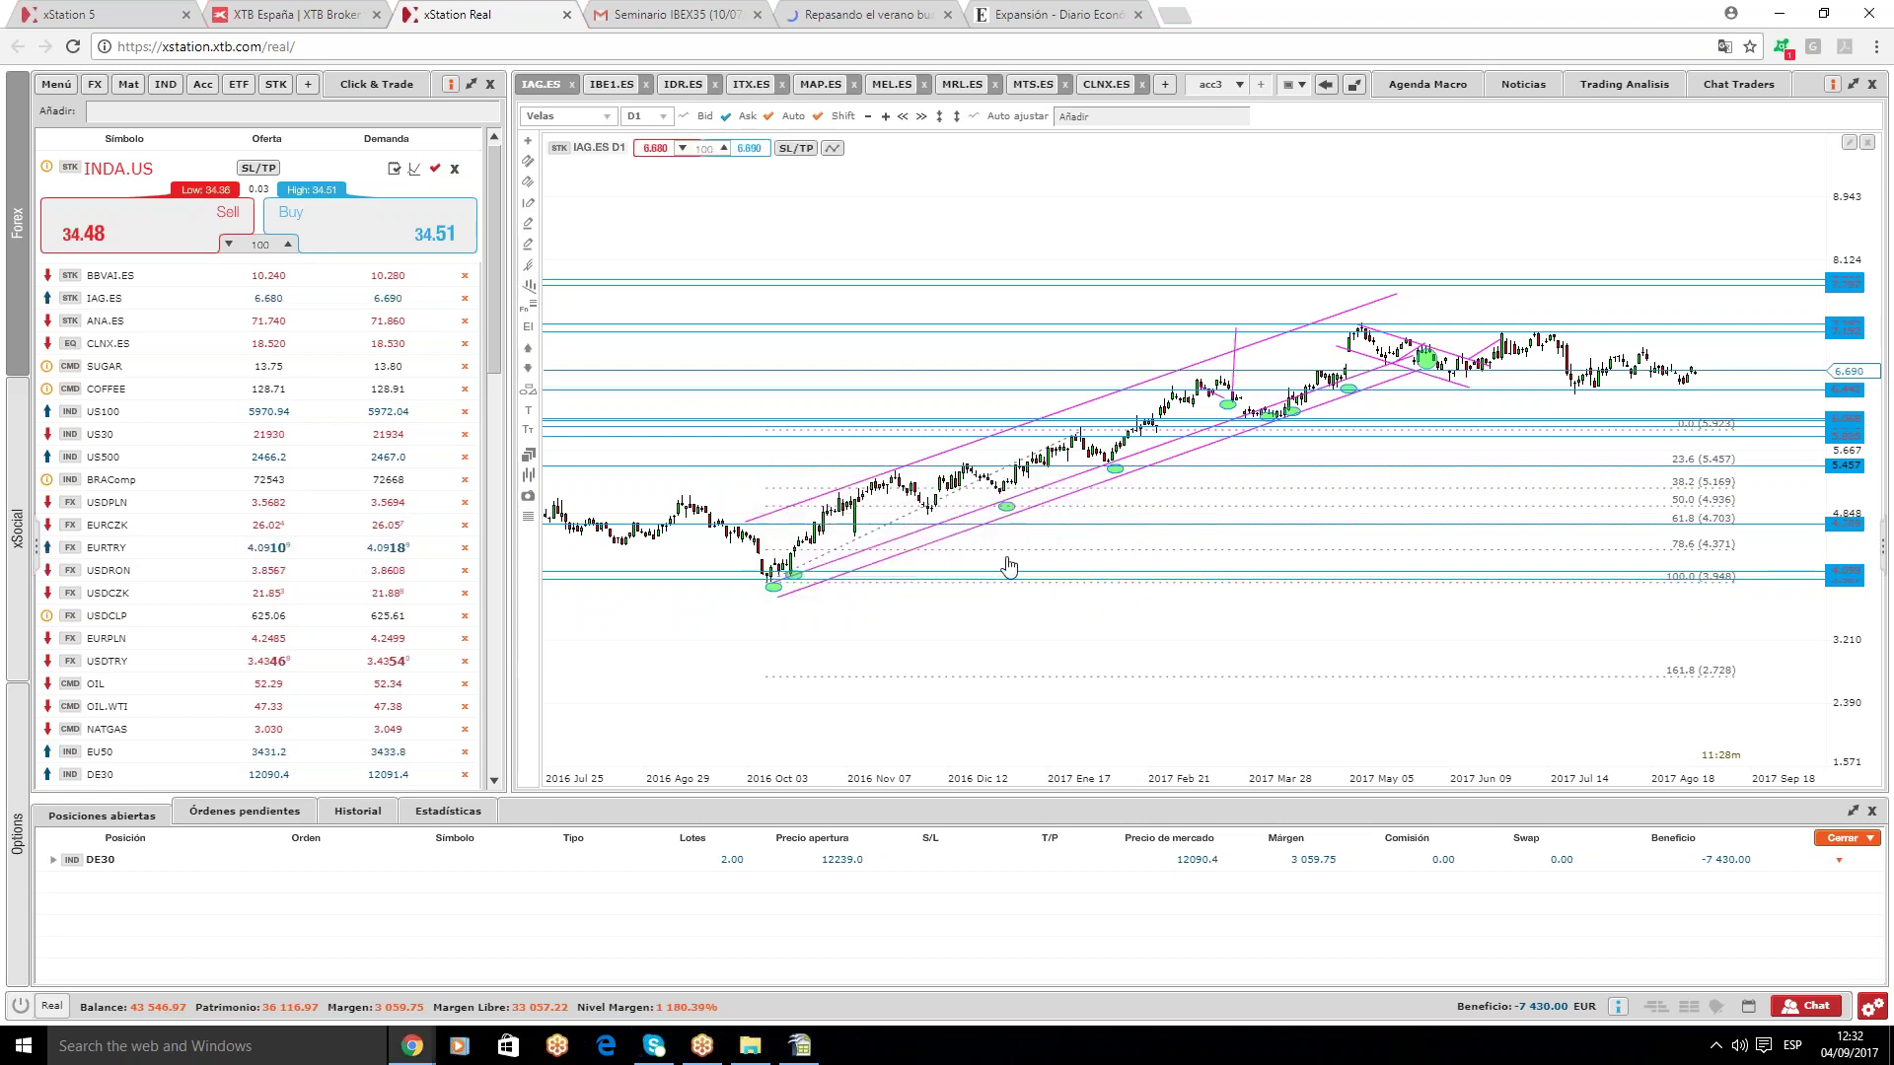